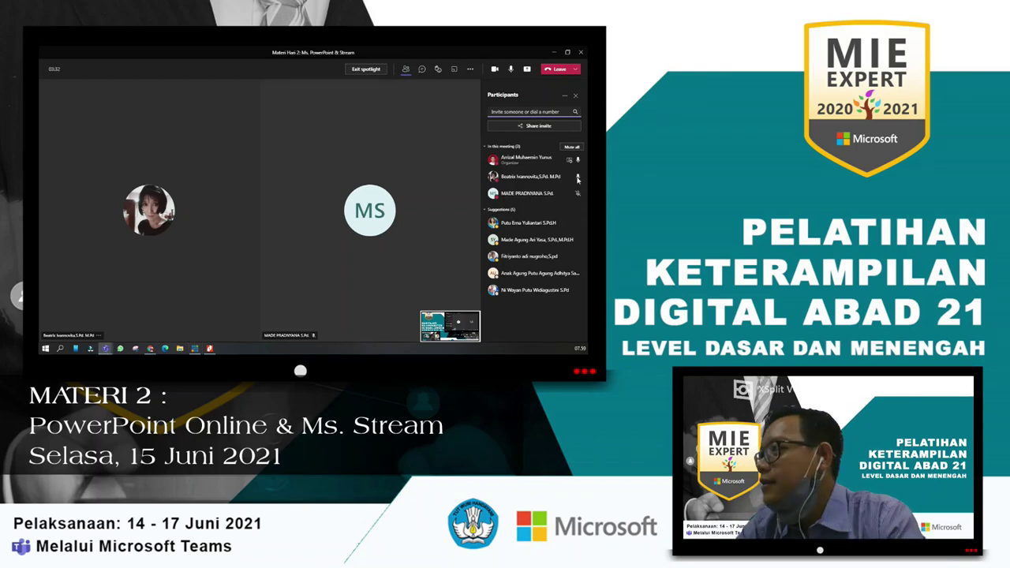
Mute a participant from the Participants pane and start the meeting recording from More actions
left_click(575, 177)
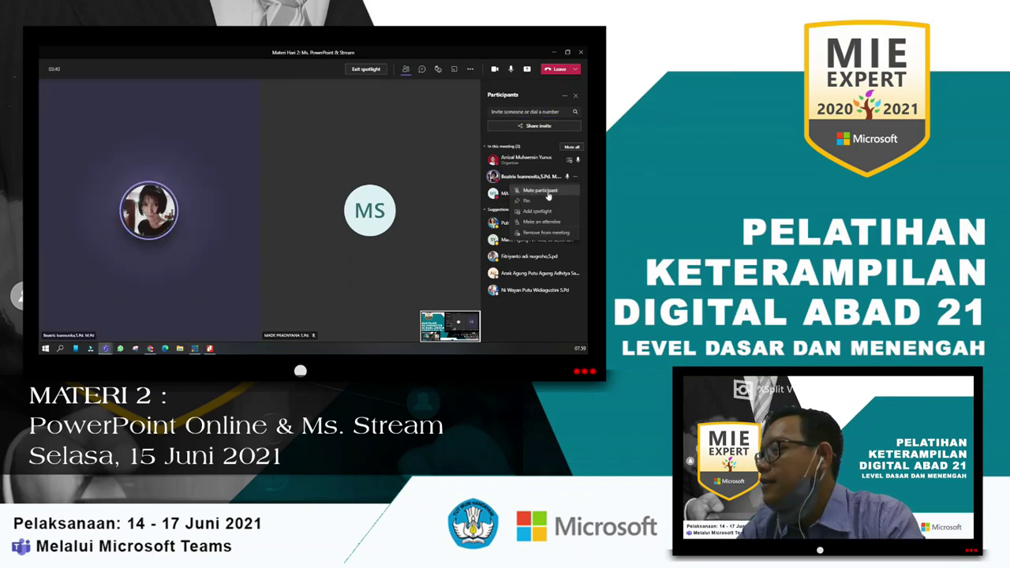
left_click(549, 194)
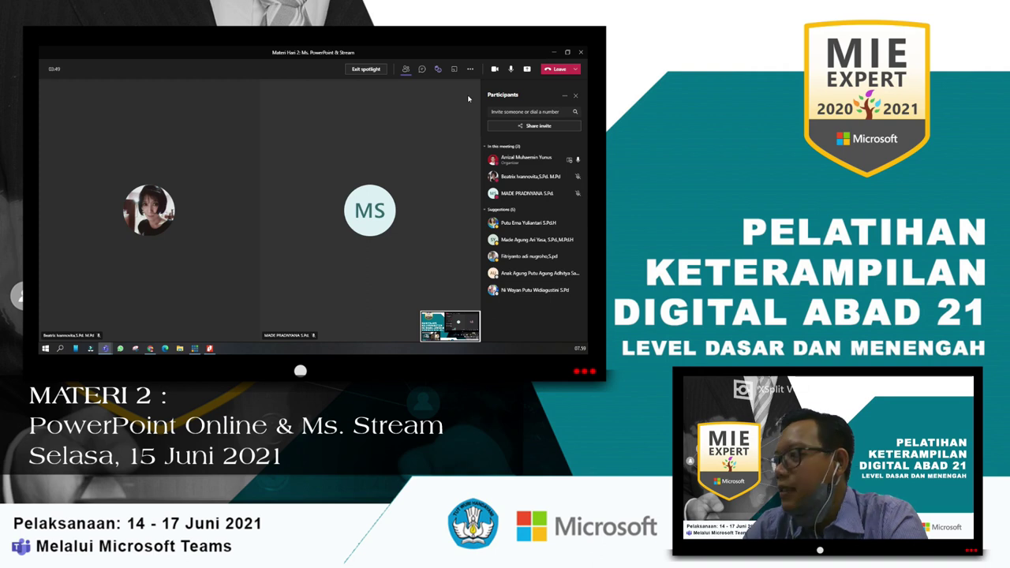
left_click(471, 69)
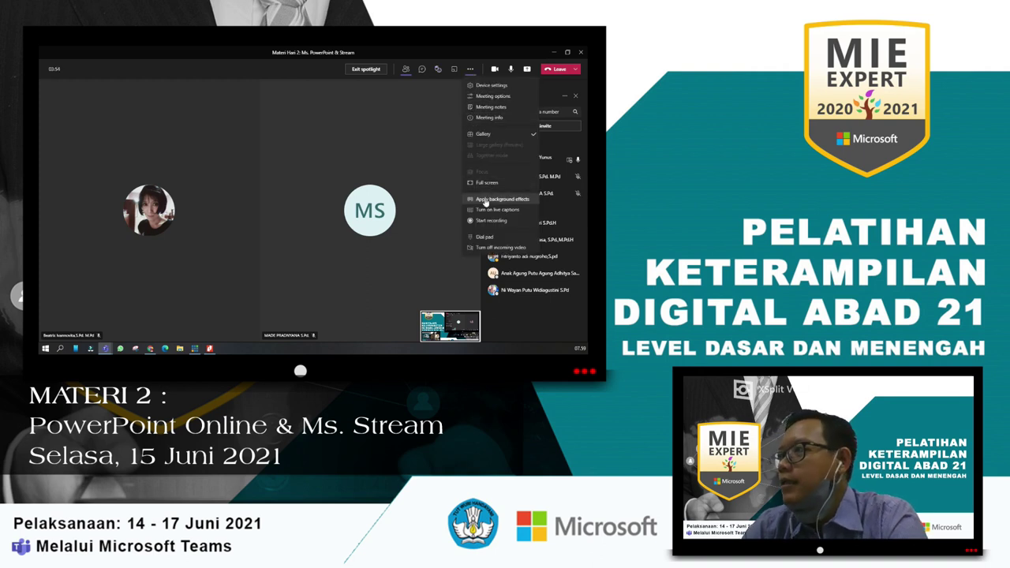
left_click(487, 221)
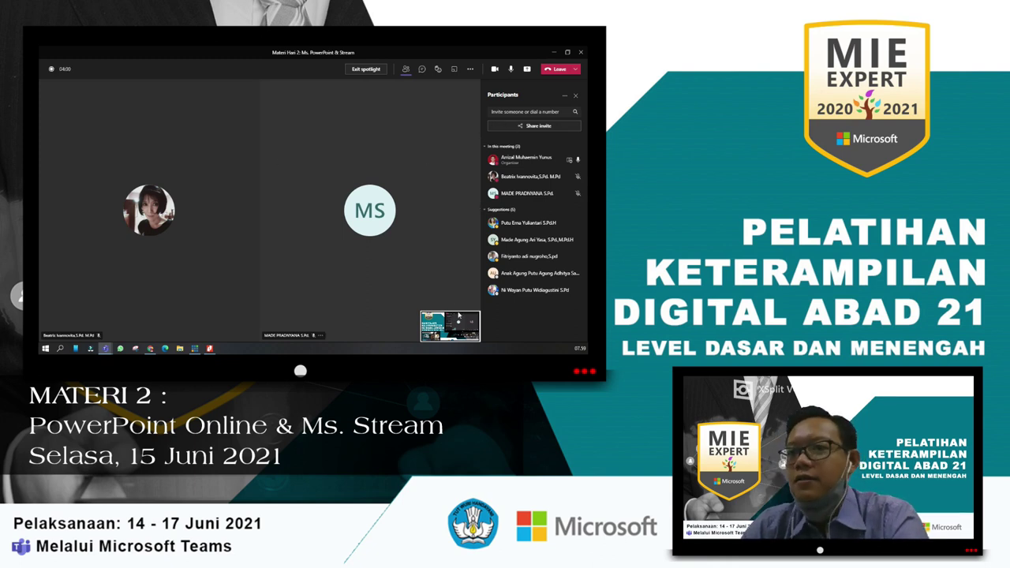
right_click(432, 339)
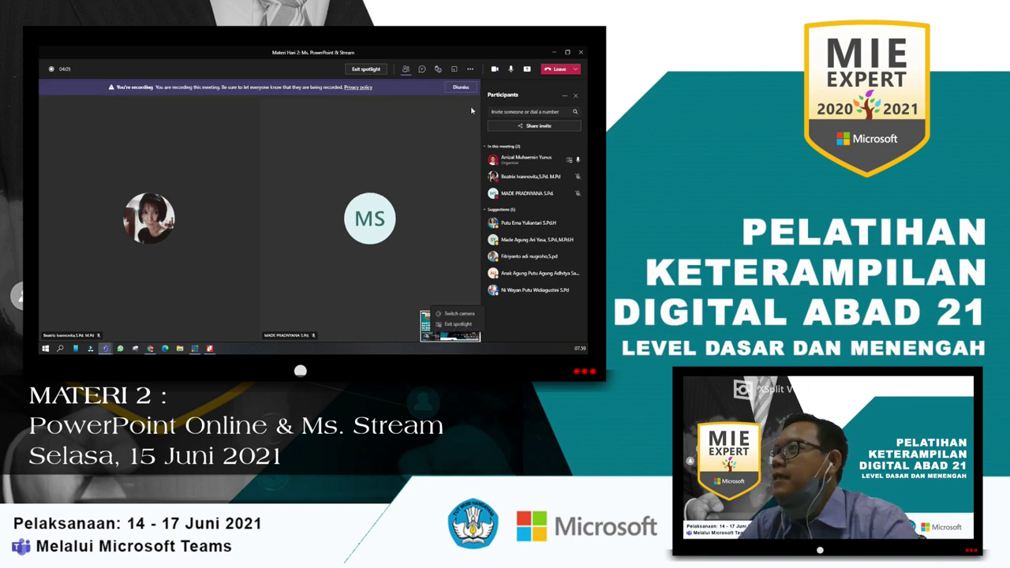
Dismiss the 'You're recording' banner and close the self-view menu
left_click(462, 87)
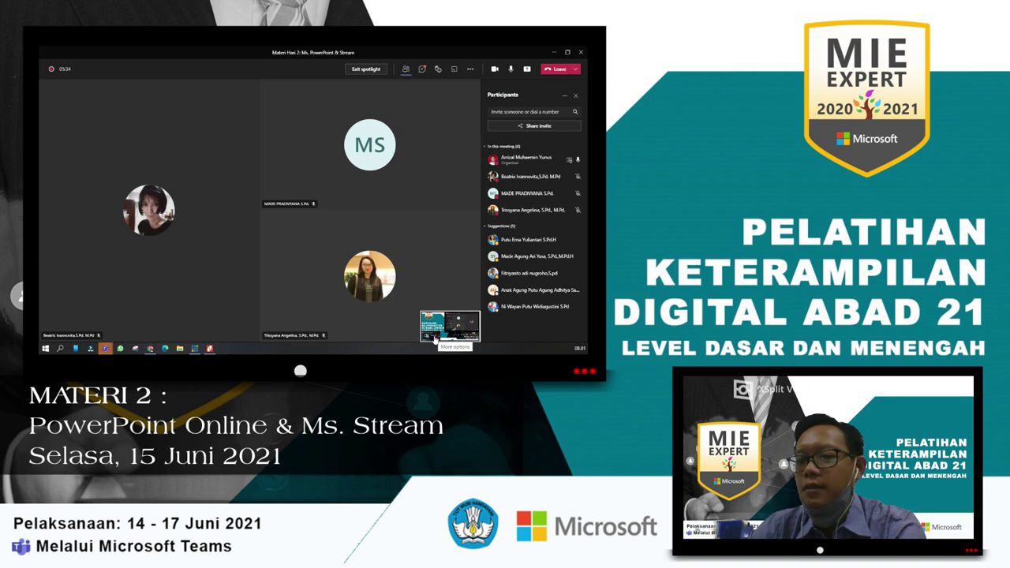
left_click(105, 348)
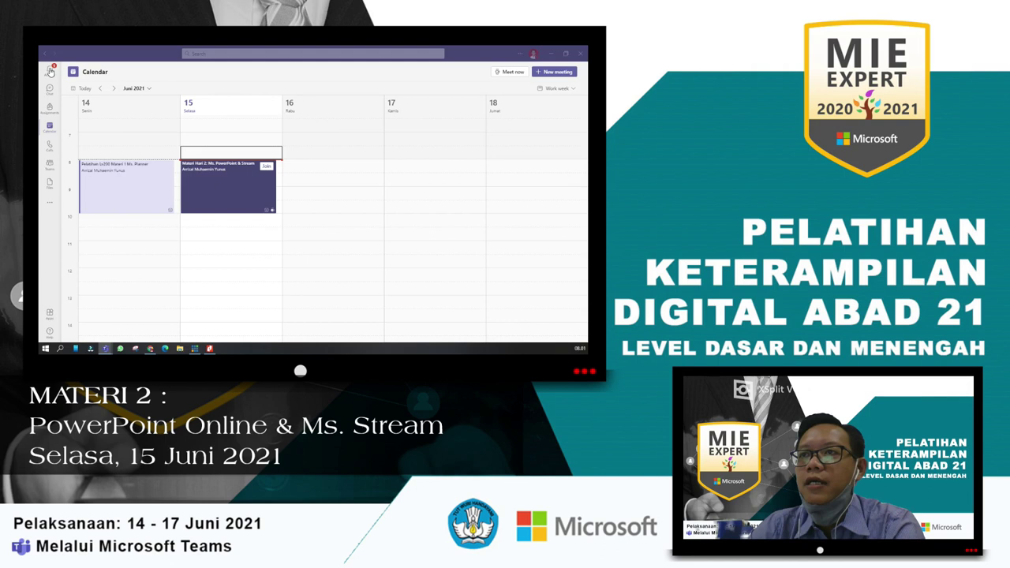
left_click(50, 164)
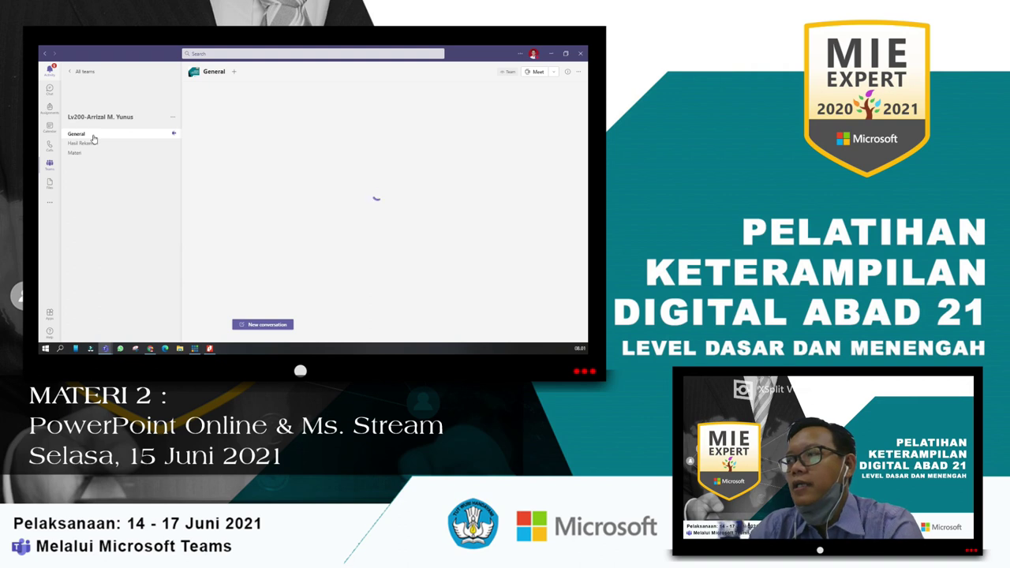
key("ctrl+1")
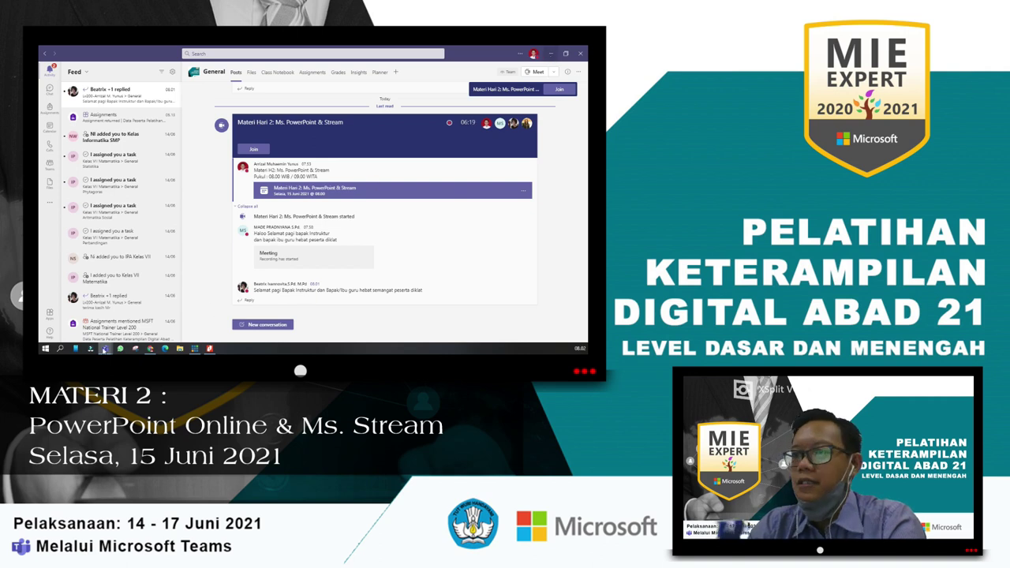
mouse_move(105, 349)
left_click(168, 294)
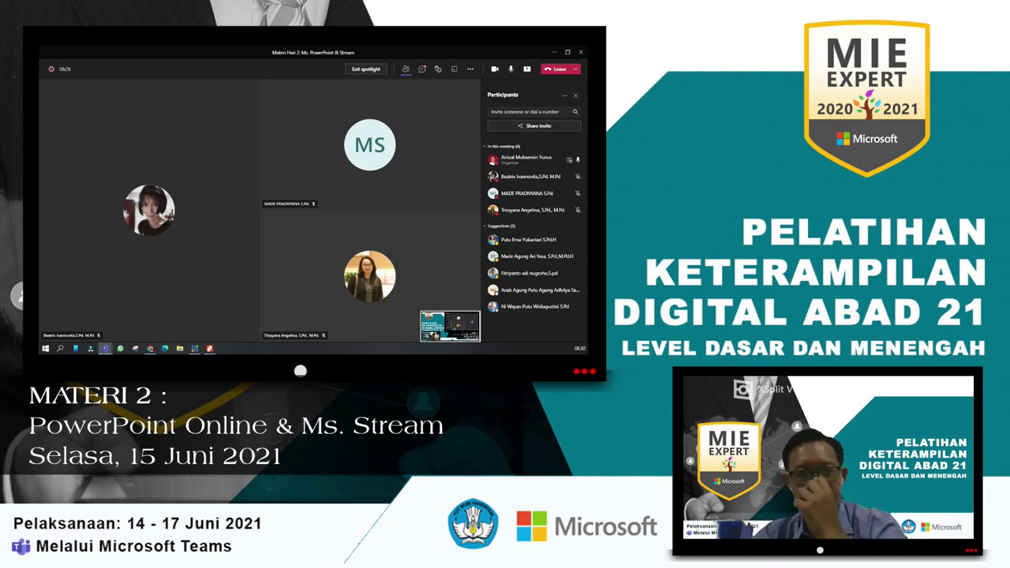
Switch to Nitro Pro and scroll the Modul 2 PDF back to the POWERPOINT ONLINE page
key("alt+Tab")
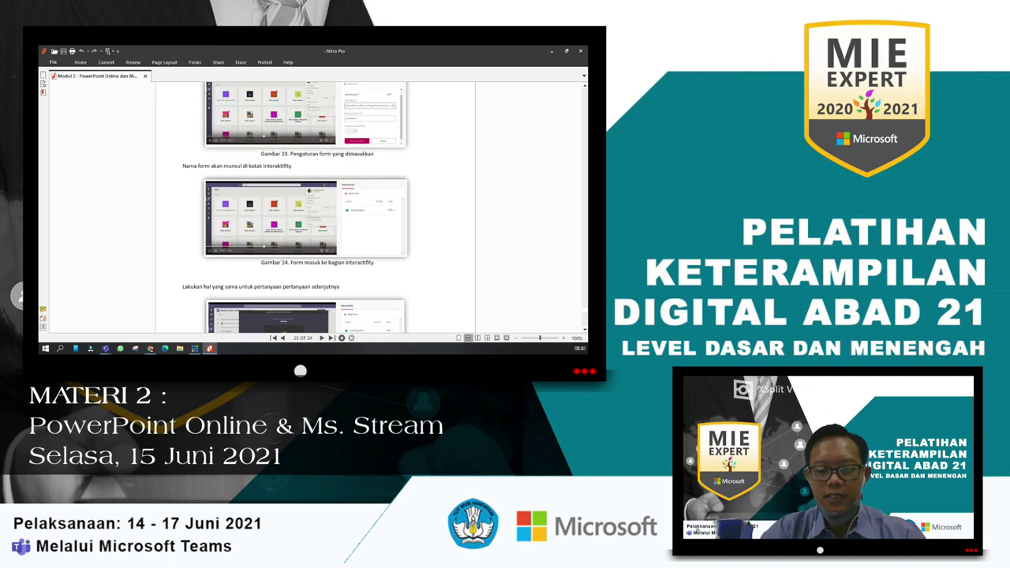
scroll(302, 286, "up", 5)
scroll(301, 286, "up", 5)
scroll(301, 286, "up", 5)
scroll(302, 287, "up", 5)
scroll(301, 287, "up", 5)
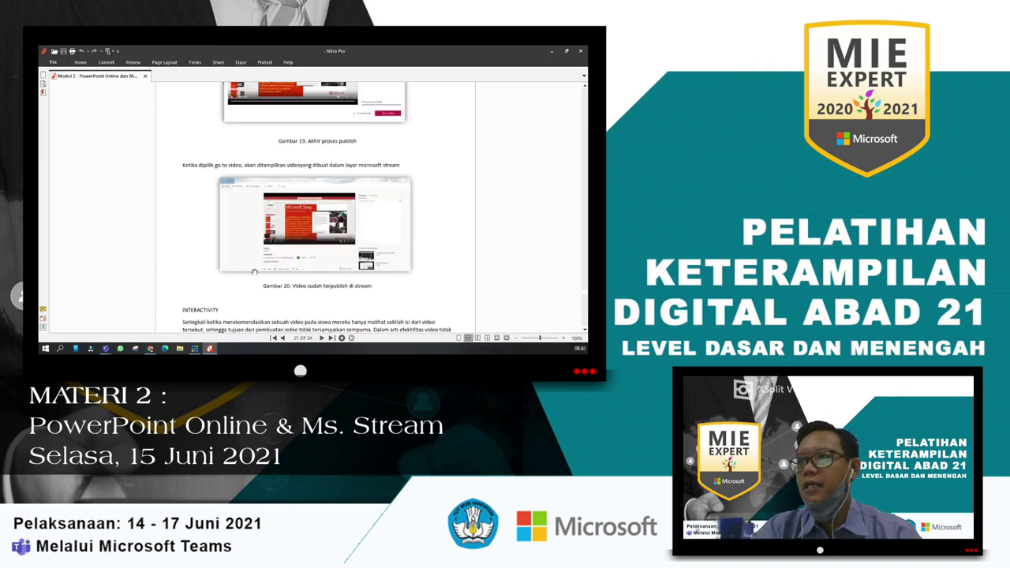
scroll(254, 272, "up", 5)
scroll(254, 272, "up", 5)
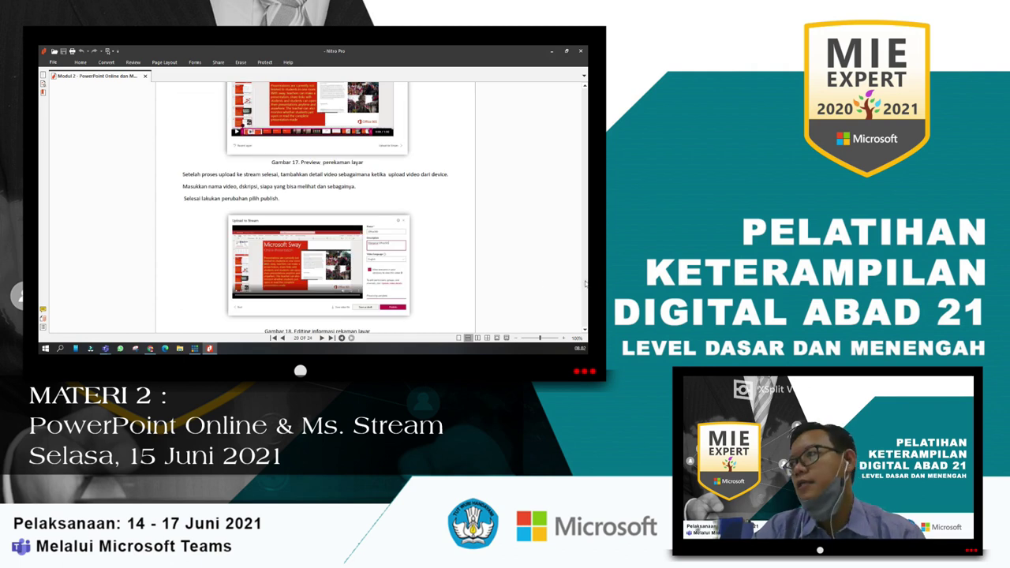
left_click_drag(585, 284, 548, 144)
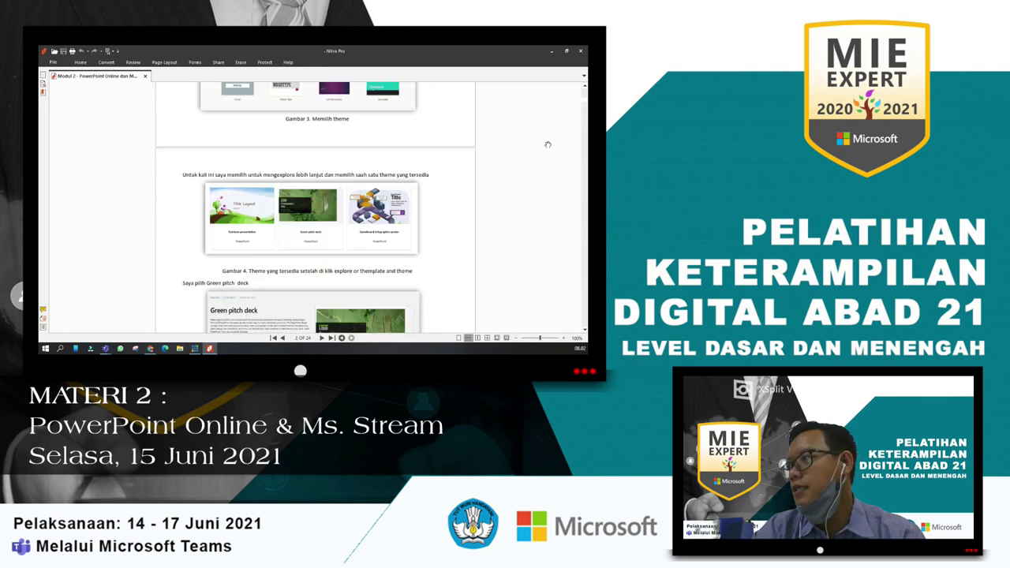
left_click_drag(584, 102, 583, 90)
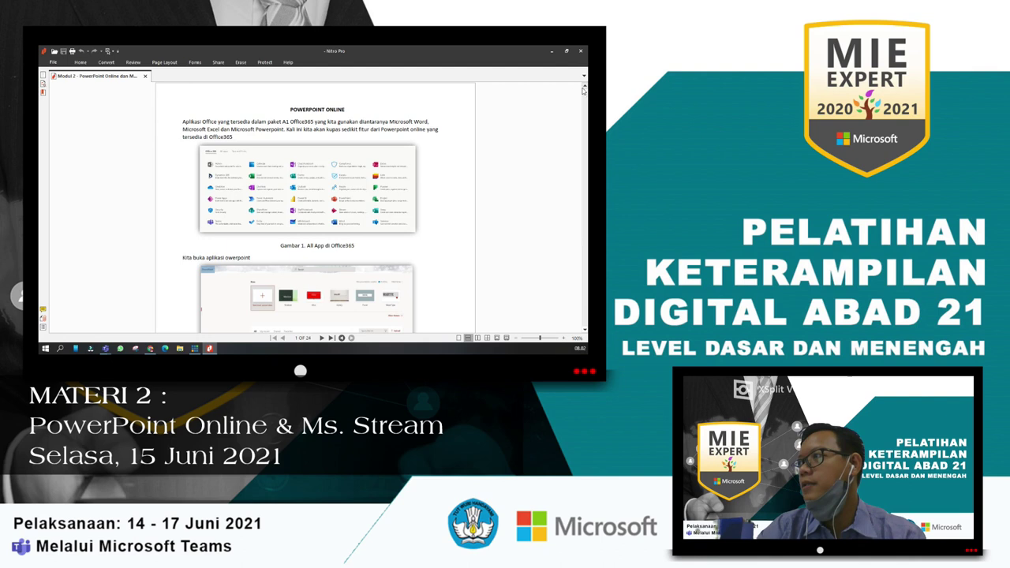
scroll(421, 198, "up", 2)
scroll(421, 198, "up", 1)
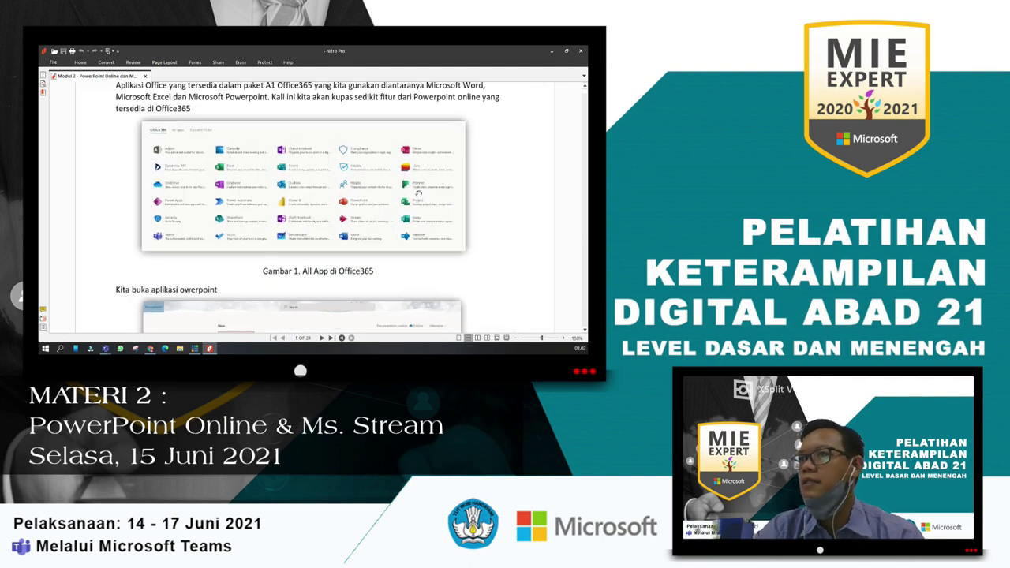
scroll(418, 193, "down", 2)
scroll(418, 192, "up", 3)
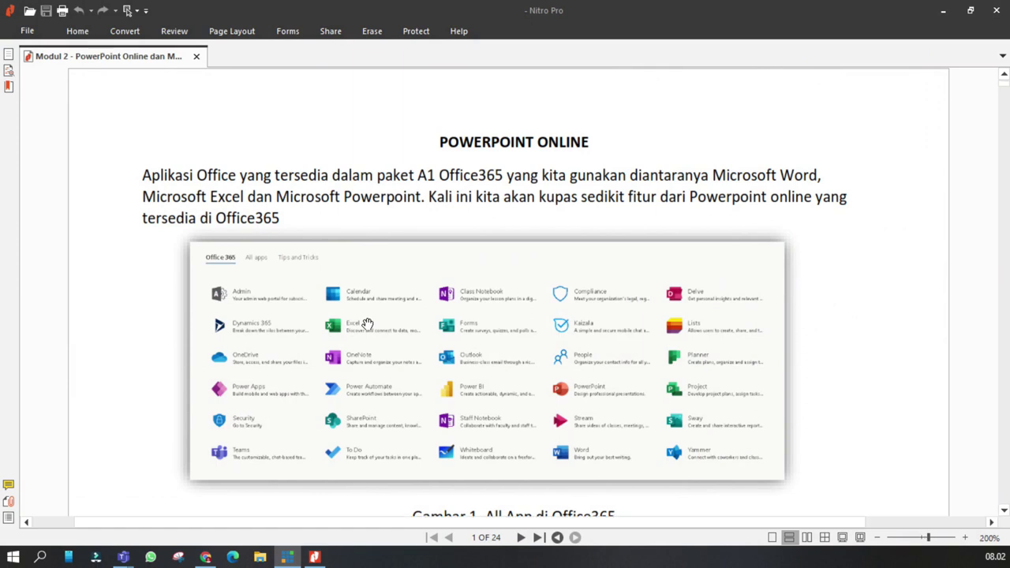
Zoom page 1 to 200% so the full Office 365 apps grid is visible
scroll(418, 235, "up", 1)
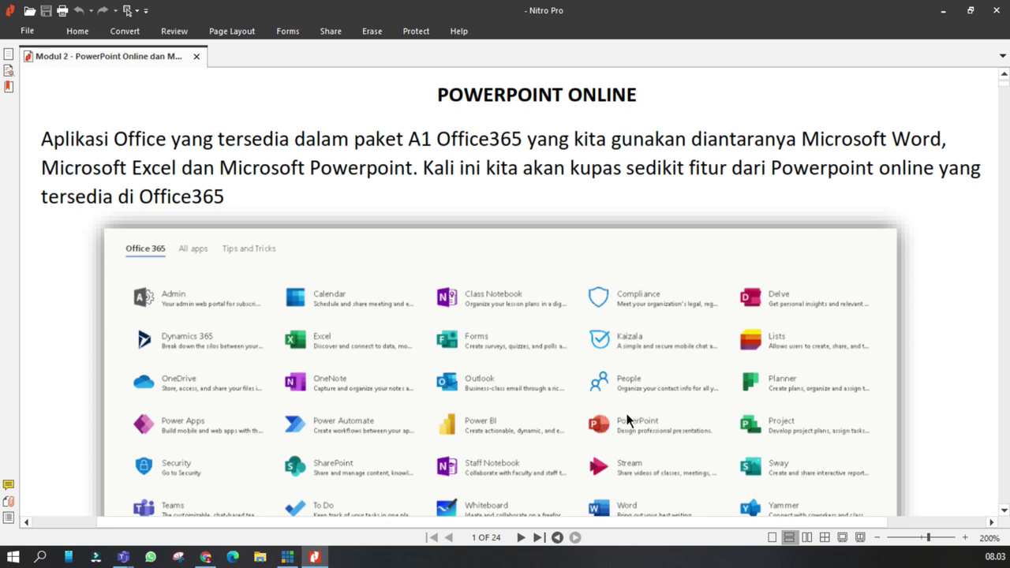
scroll(612, 353, "down", 1)
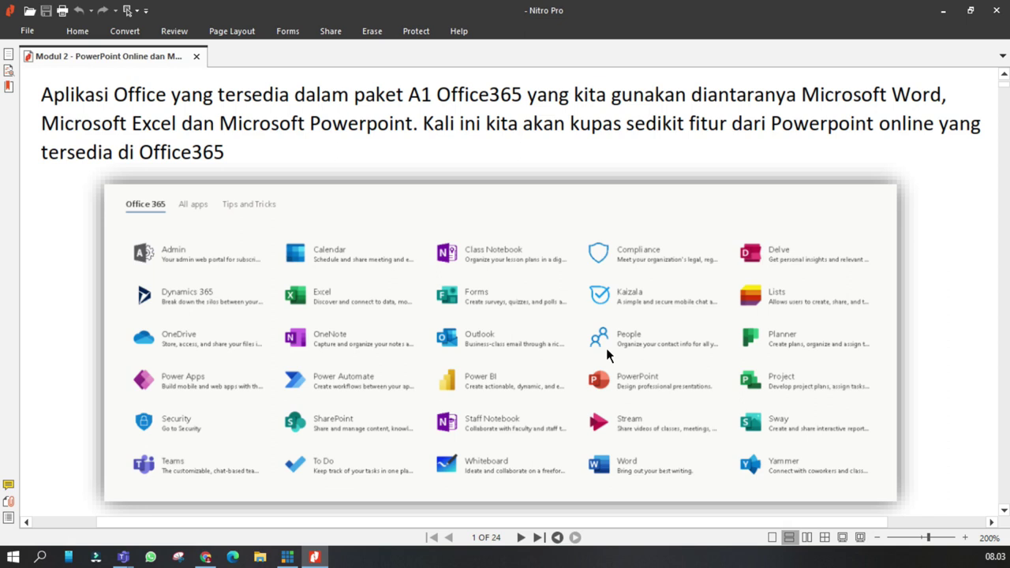
left_click(205, 556)
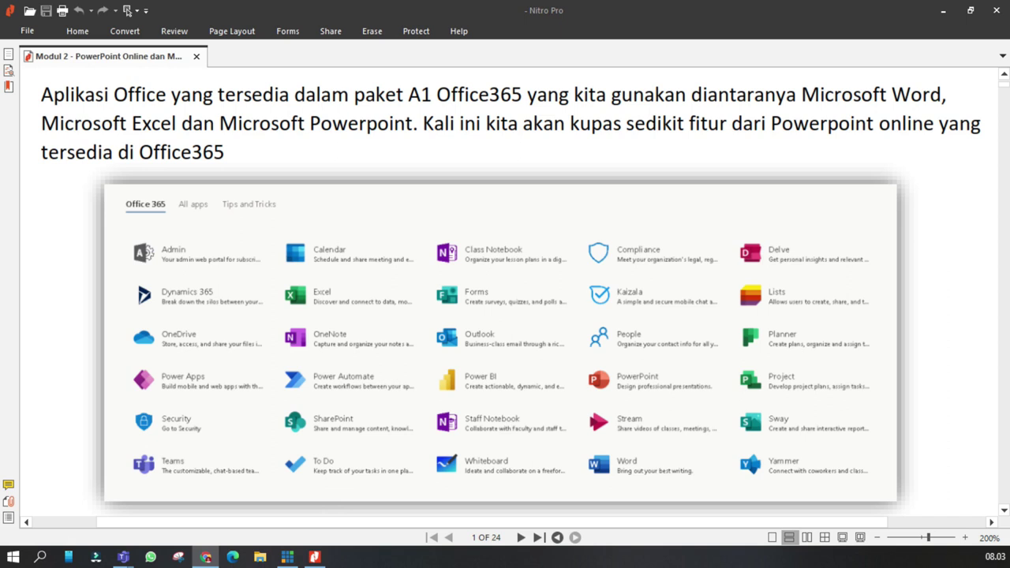
Maximize the browser and load portal.office.com to show the Office home page
left_click(713, 29)
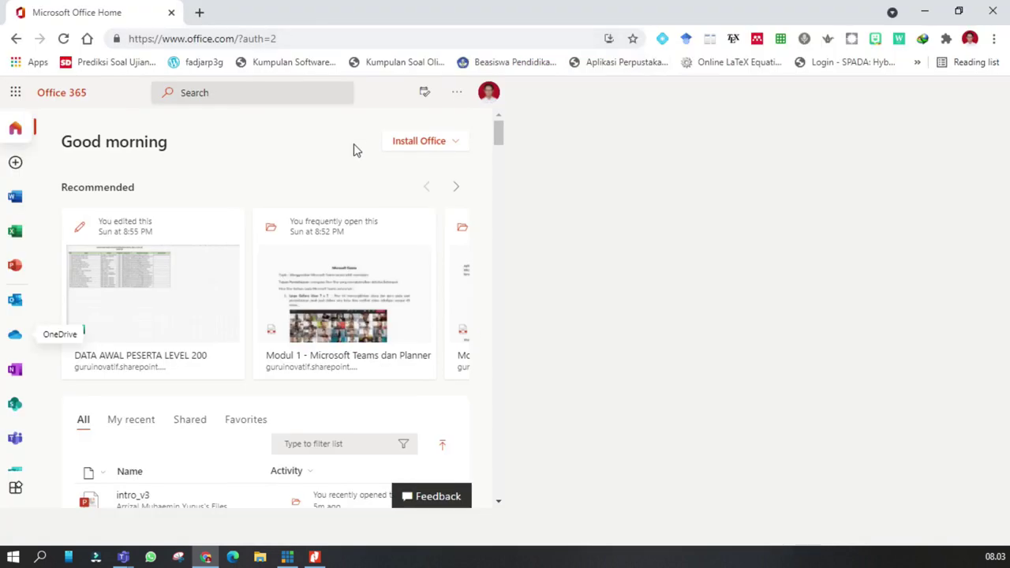
left_click(326, 43)
type("portal.office.com")
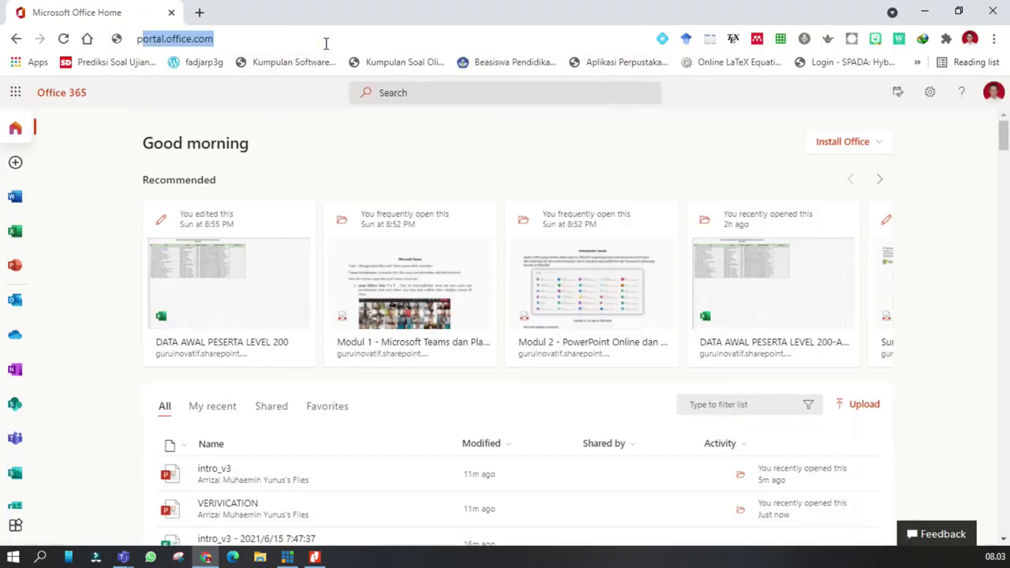
key("Return")
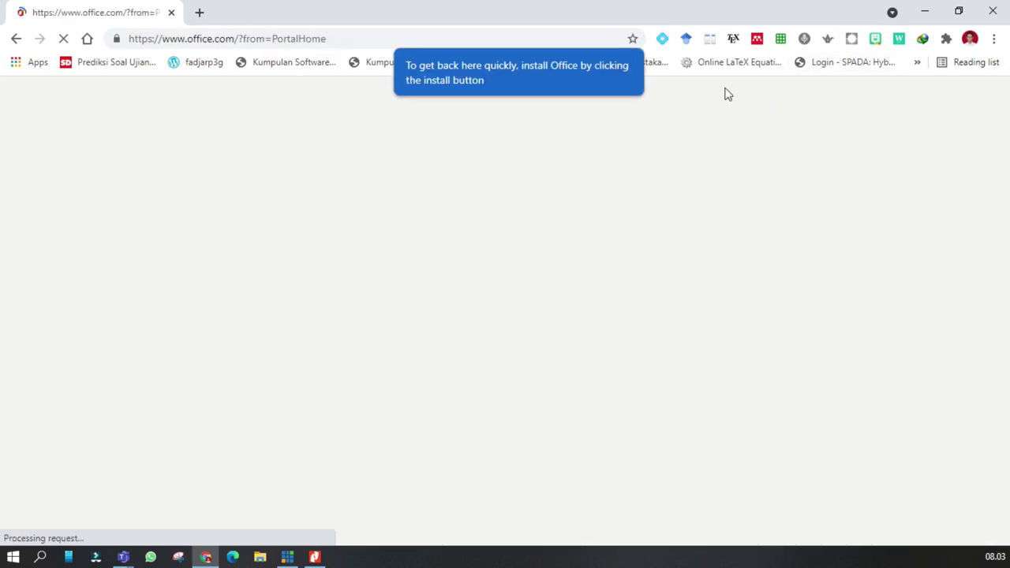
left_click(992, 42)
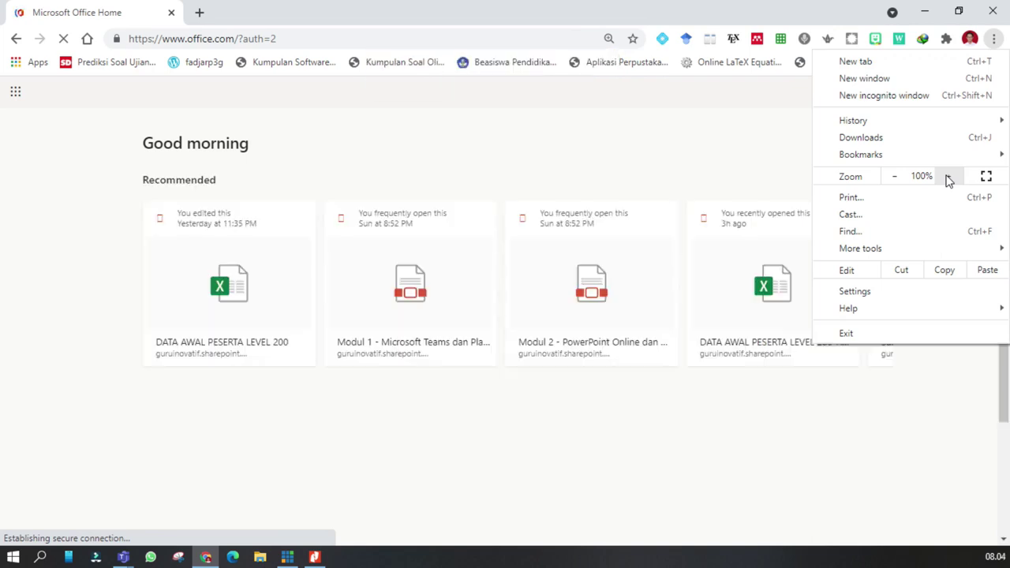
left_click(628, 132)
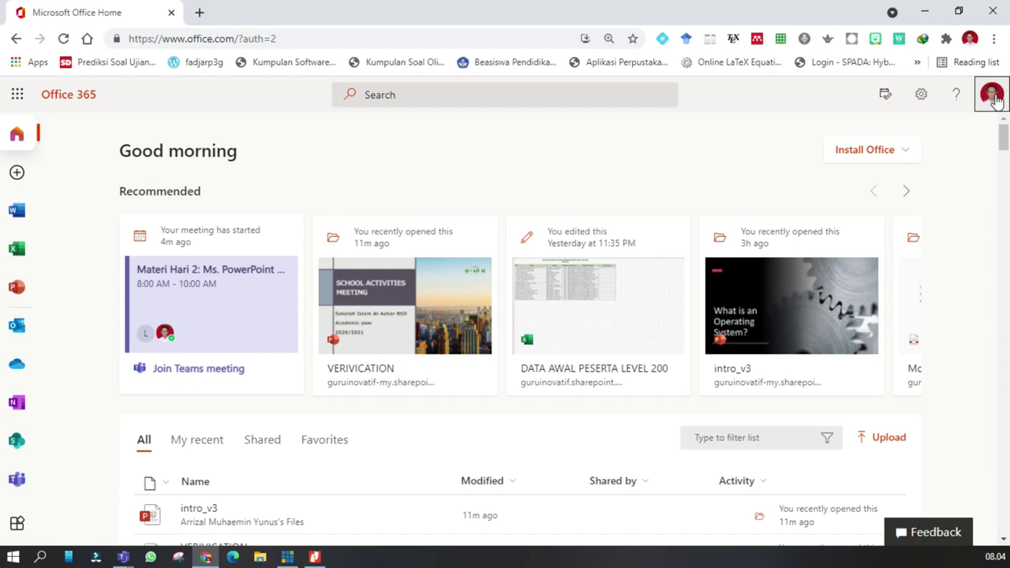
Glance at the account details panel, then launch PowerPoint from the Office app launcher
left_click(993, 96)
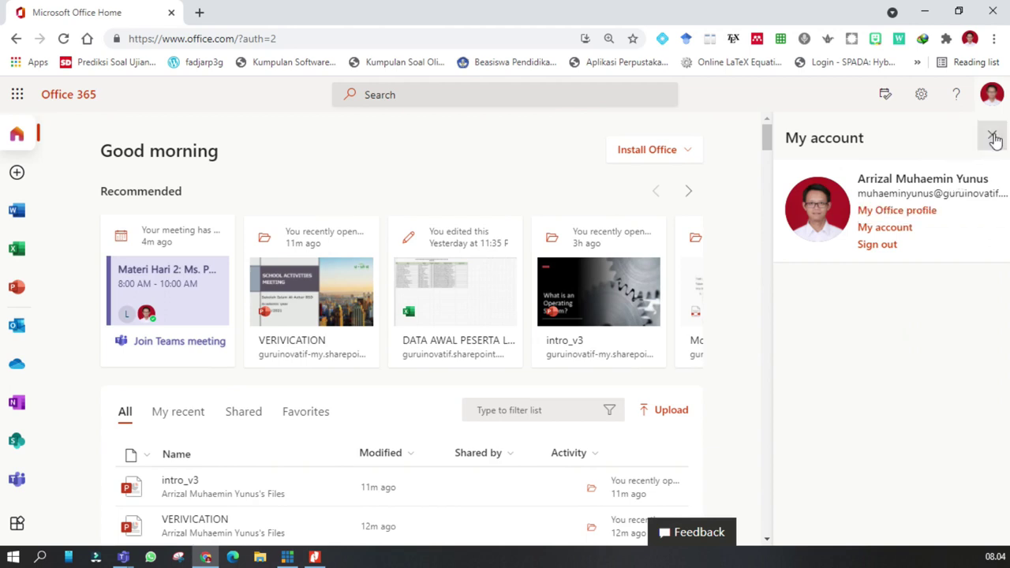
left_click(993, 137)
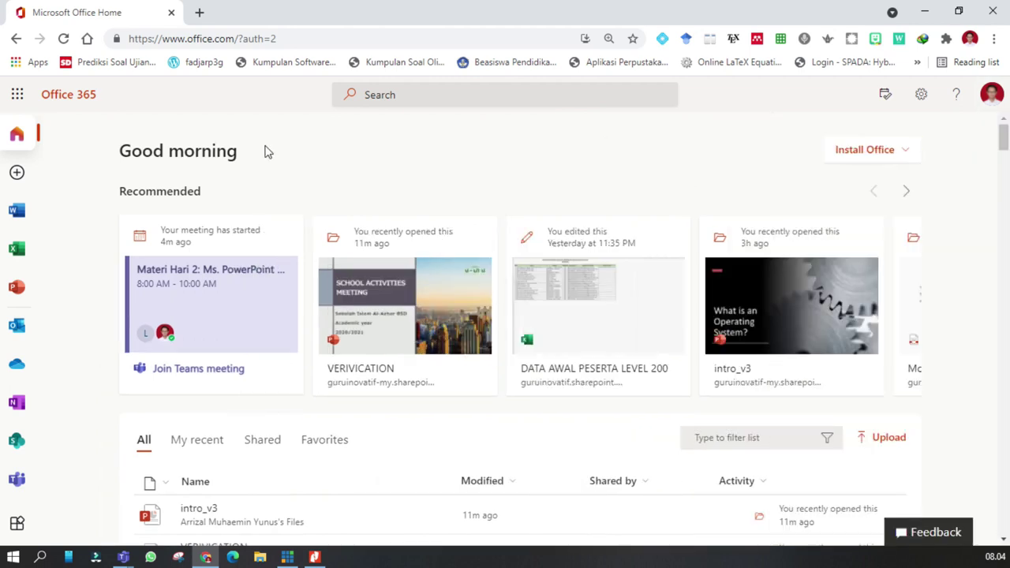
left_click(17, 96)
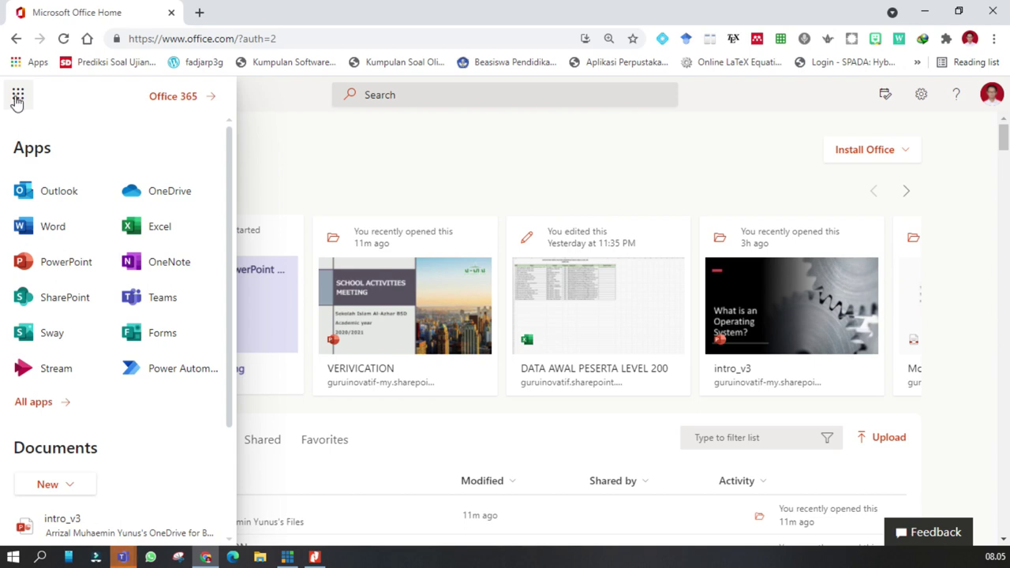
left_click(56, 267)
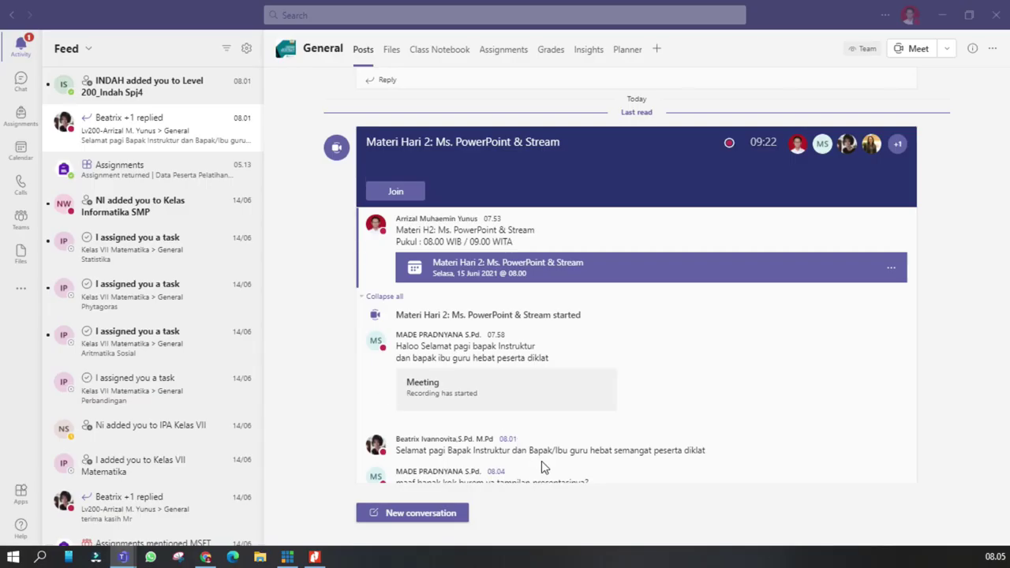
Scroll the General channel posts and minimize the Teams window
scroll(799, 227, "down", 1)
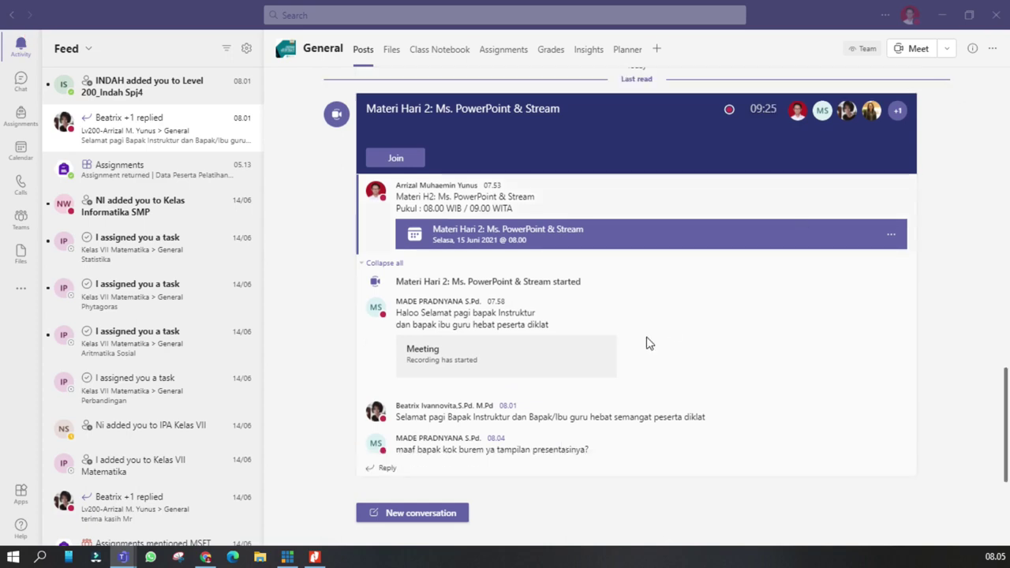
left_click(943, 15)
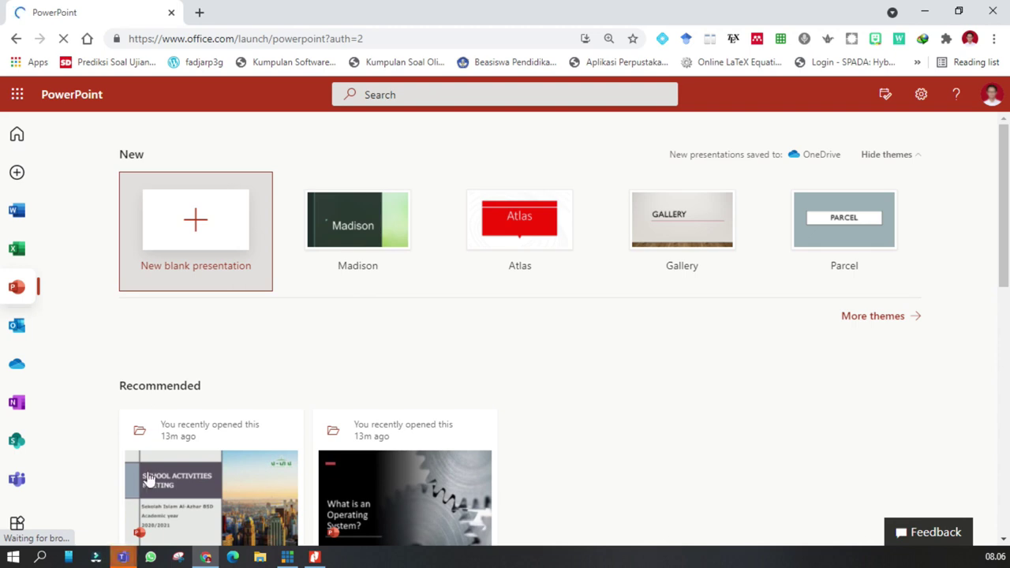
Scroll the module PDF through the theme pages to the DESIGNER section on page 3
key("alt+Tab")
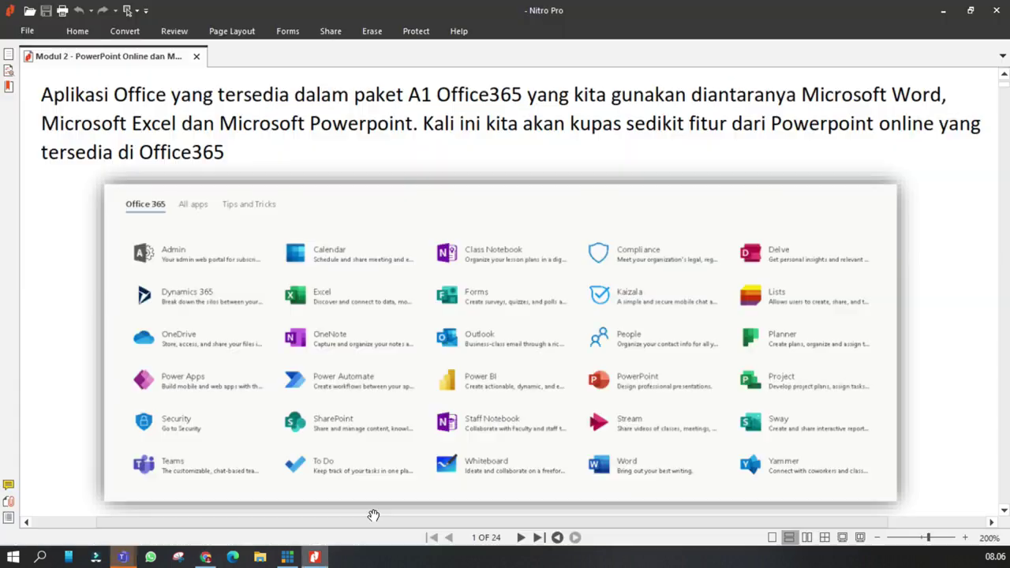
scroll(466, 385, "down", 3)
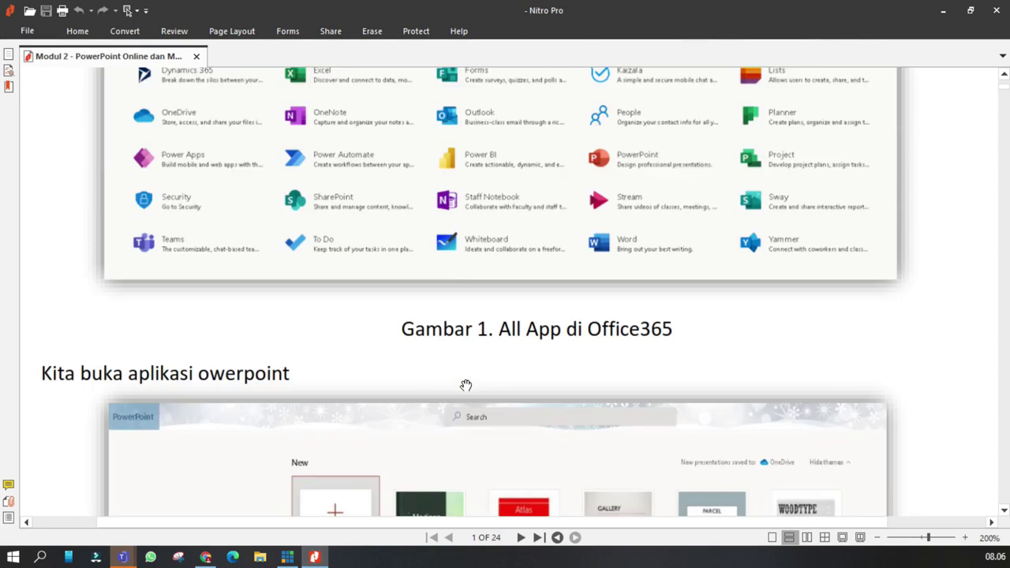
scroll(466, 385, "down", 3)
scroll(462, 387, "down", 1)
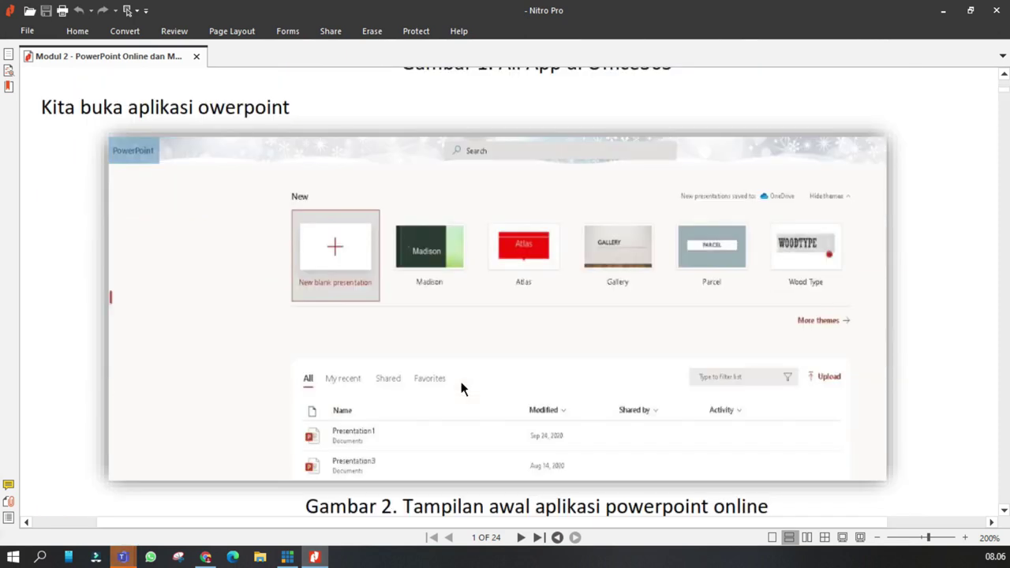
scroll(466, 388, "down", 1)
scroll(466, 389, "down", 3)
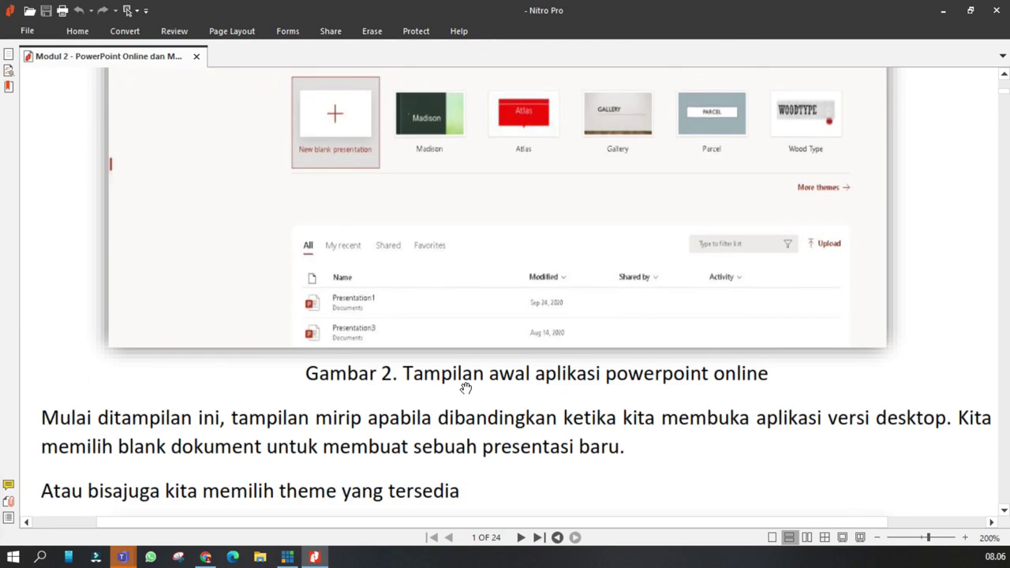
scroll(465, 388, "down", 3)
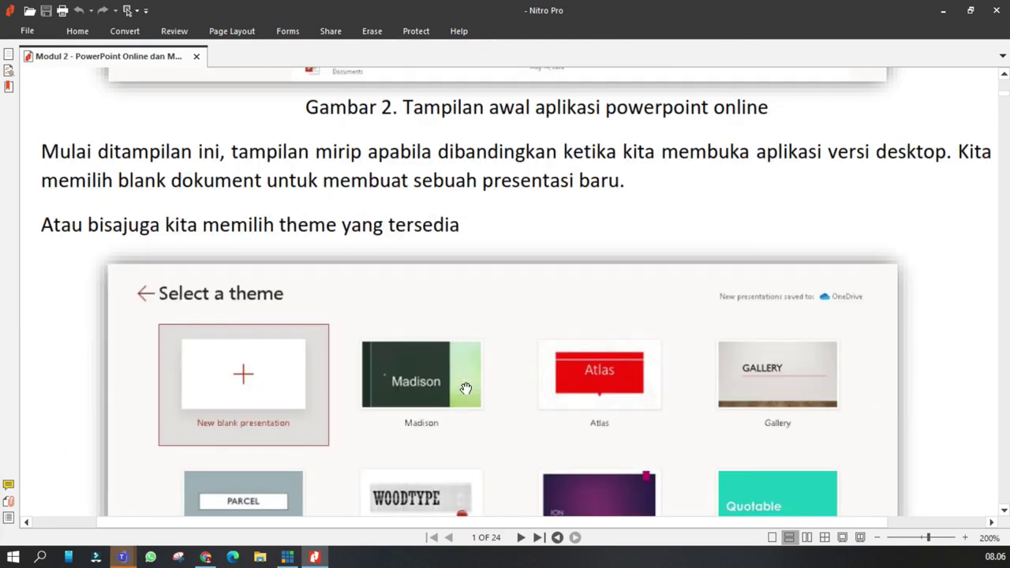
scroll(466, 389, "down", 2)
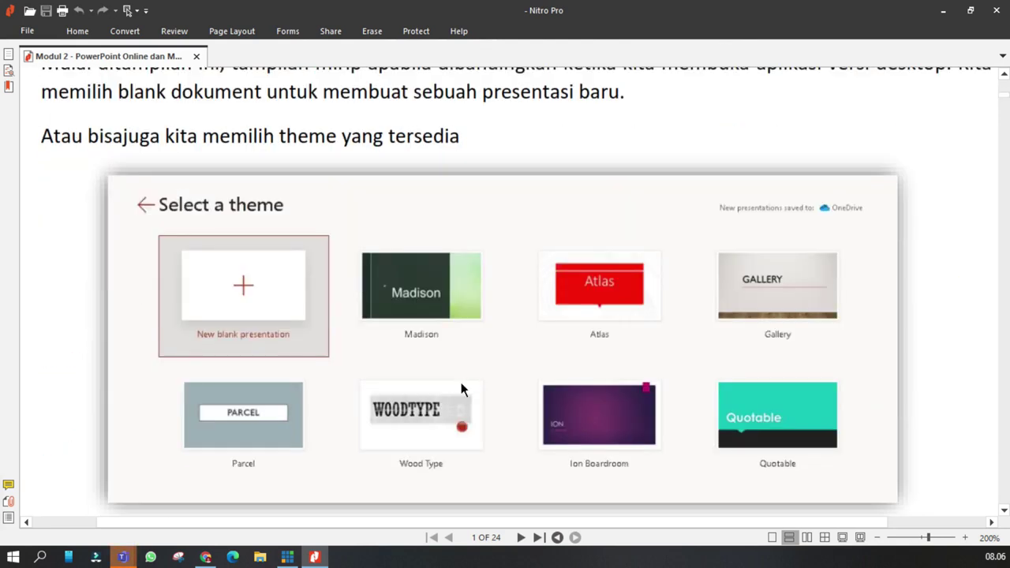
scroll(461, 388, "down", 2)
scroll(462, 387, "down", 5)
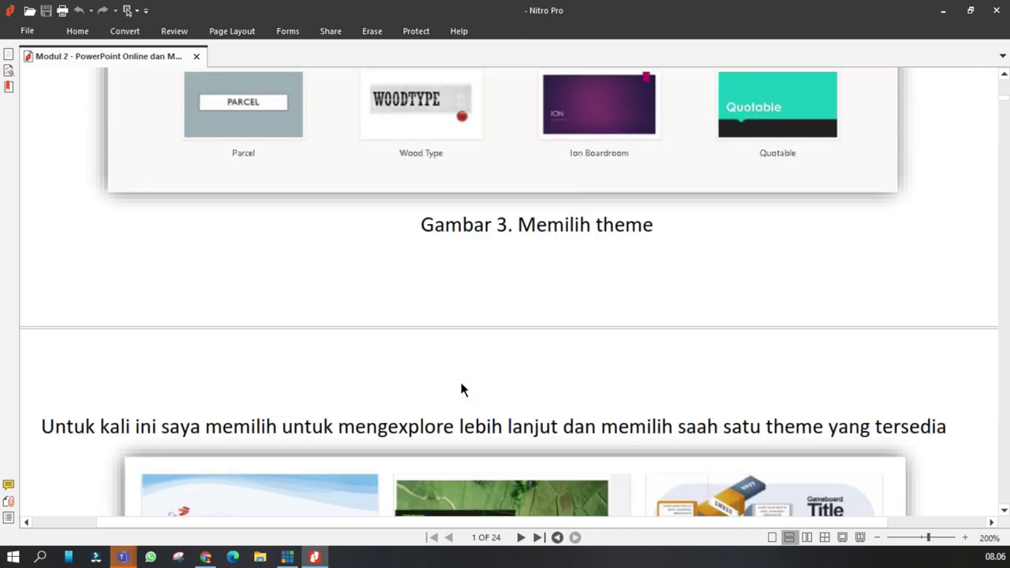
scroll(462, 389, "down", 4)
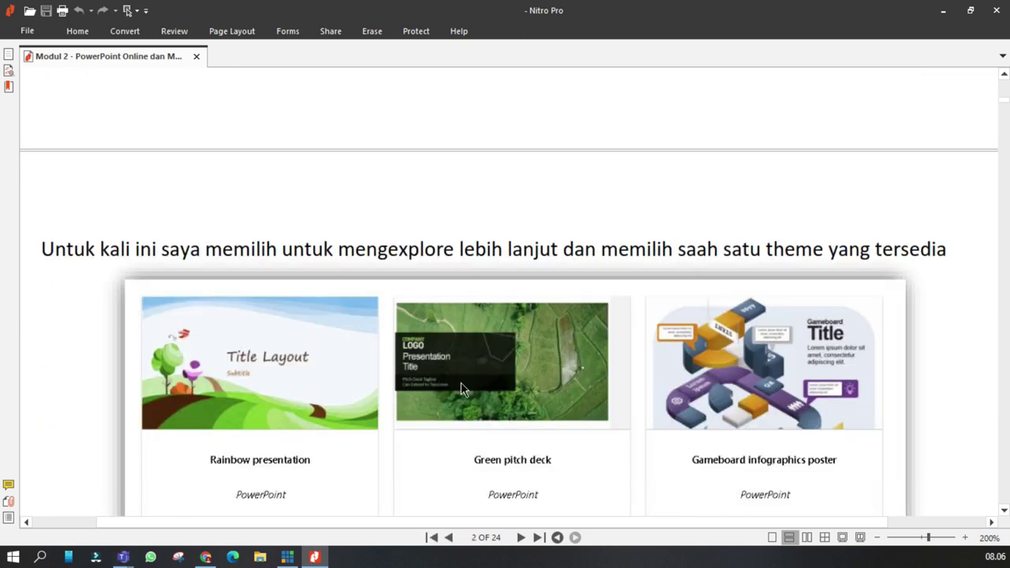
scroll(461, 389, "down", 2)
scroll(466, 389, "down", 1)
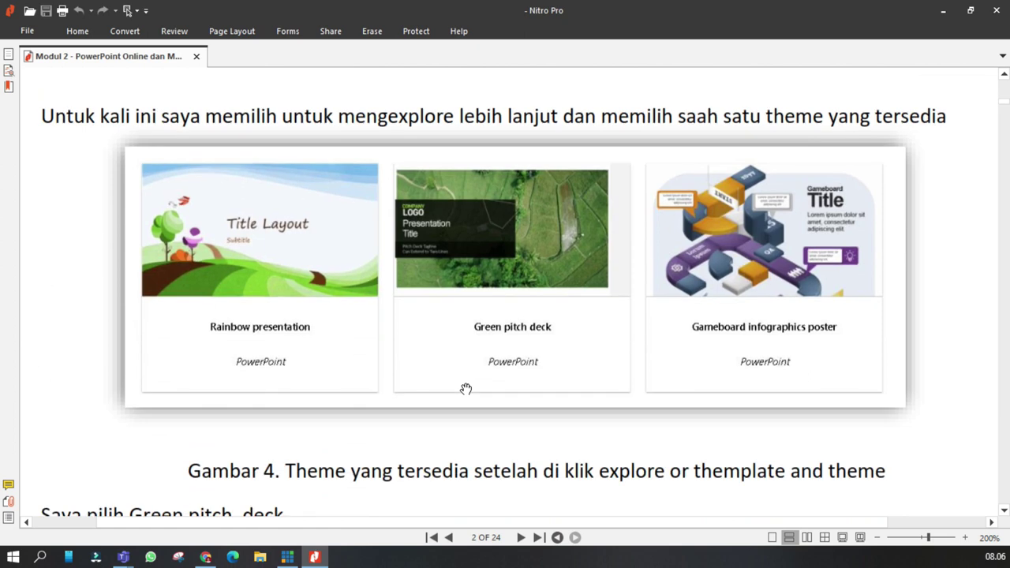
scroll(465, 389, "down", 3)
scroll(466, 390, "down", 2)
scroll(465, 391, "down", 2)
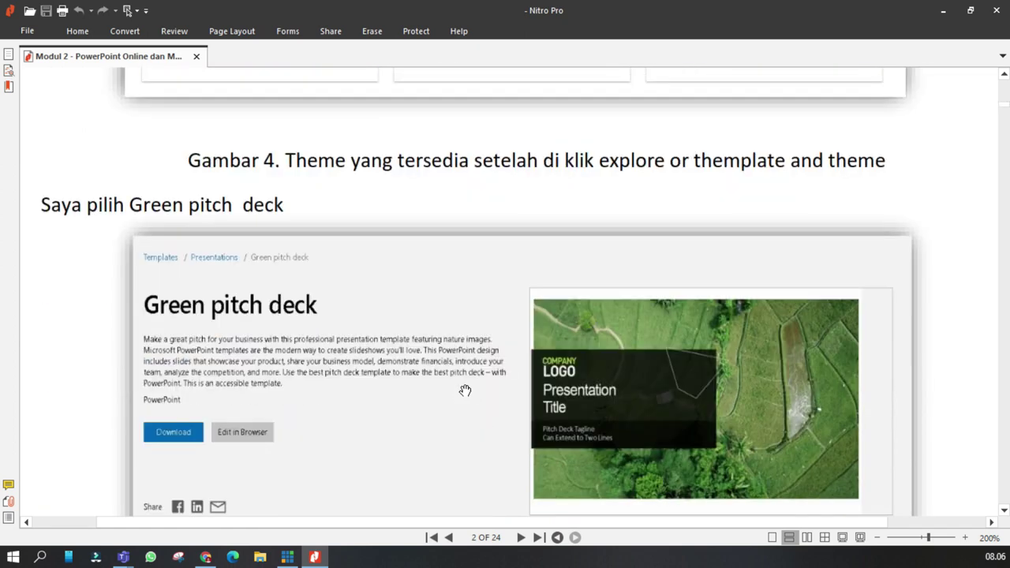
scroll(464, 387, "down", 1)
scroll(464, 383, "down", 1)
scroll(463, 382, "down", 1)
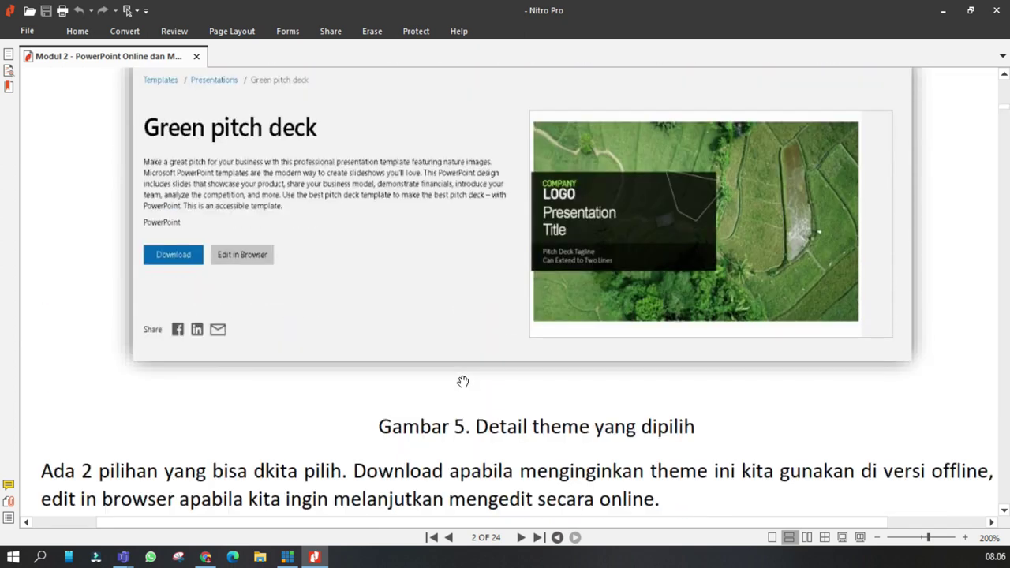
scroll(463, 382, "down", 1)
scroll(464, 382, "down", 1)
scroll(463, 382, "down", 1)
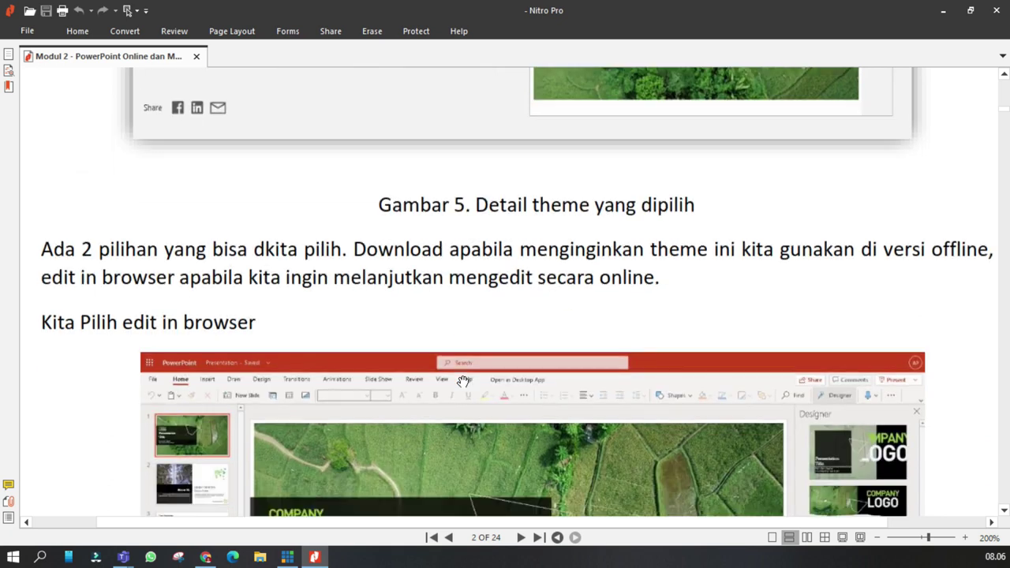
scroll(463, 382, "down", 1)
scroll(451, 376, "down", 1)
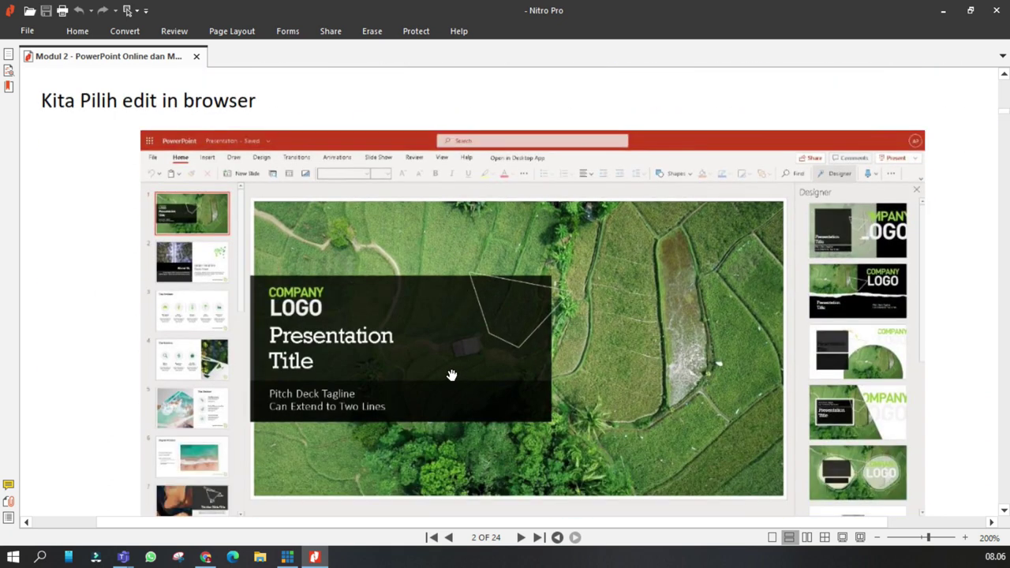
scroll(491, 372, "down", 1)
scroll(494, 368, "down", 2)
scroll(495, 371, "up", 2)
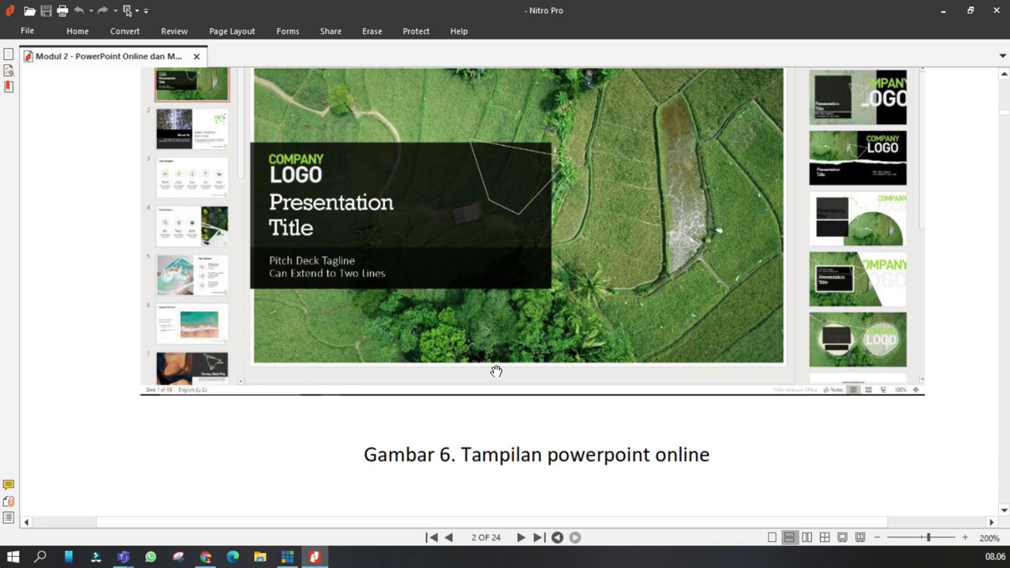
scroll(496, 371, "up", 1)
scroll(496, 370, "up", 1)
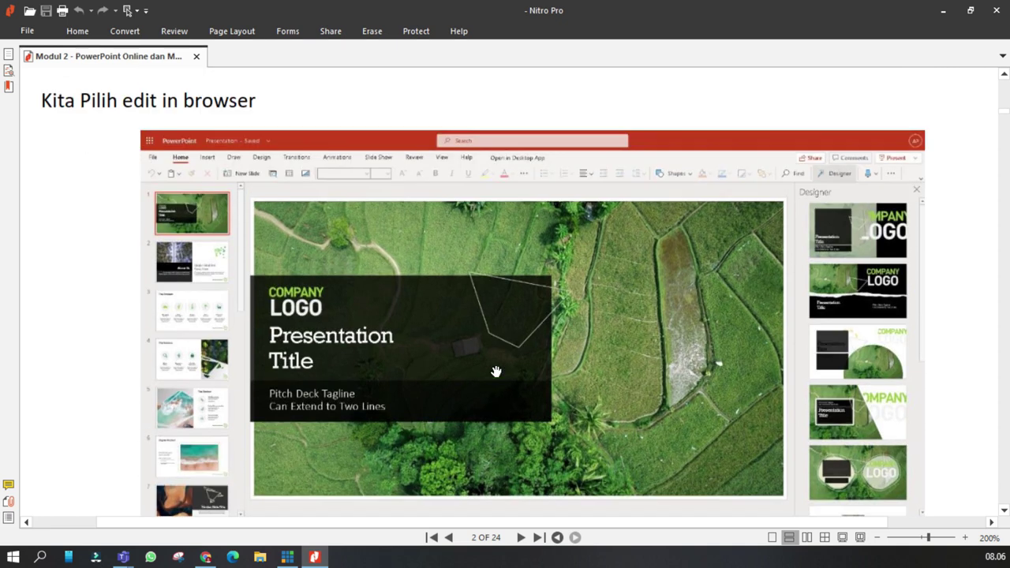
scroll(496, 371, "down", 2)
scroll(496, 371, "down", 3)
scroll(496, 373, "down", 2)
scroll(497, 373, "down", 2)
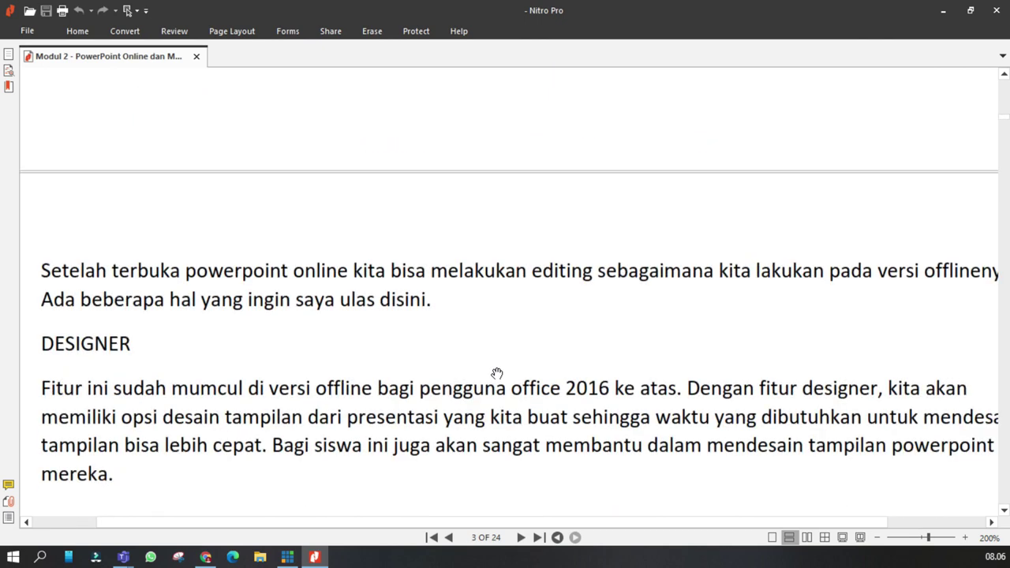
scroll(497, 373, "down", 1)
scroll(331, 370, "down", 1)
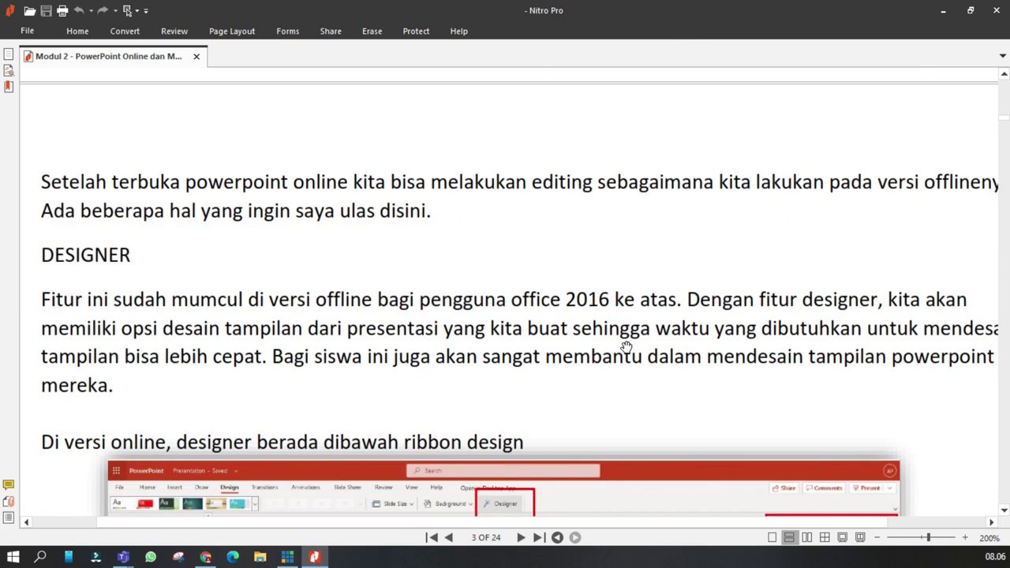
left_click(205, 558)
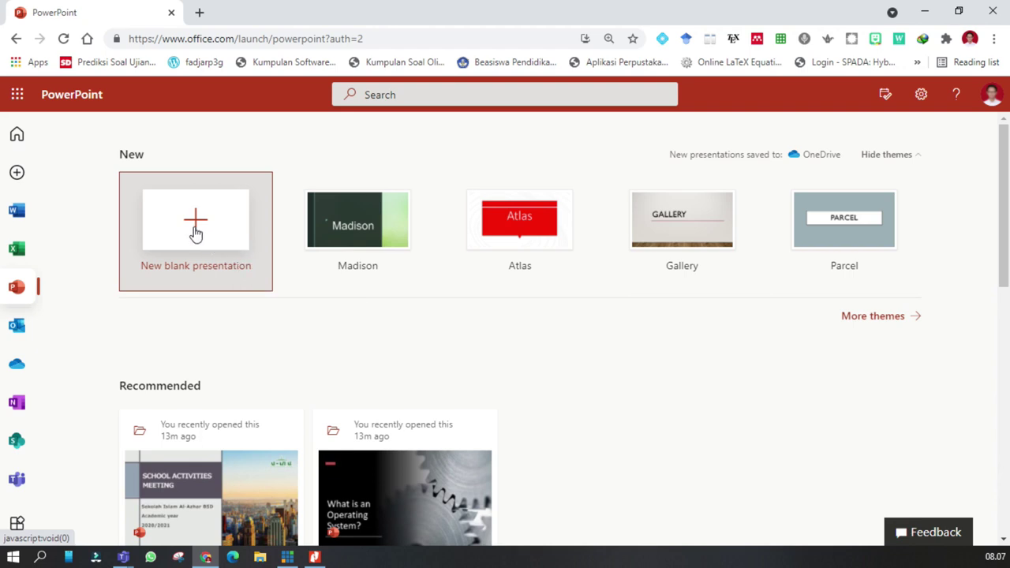
Scroll through the full Select a theme gallery, then open Explore all templates and themes
left_click(872, 317)
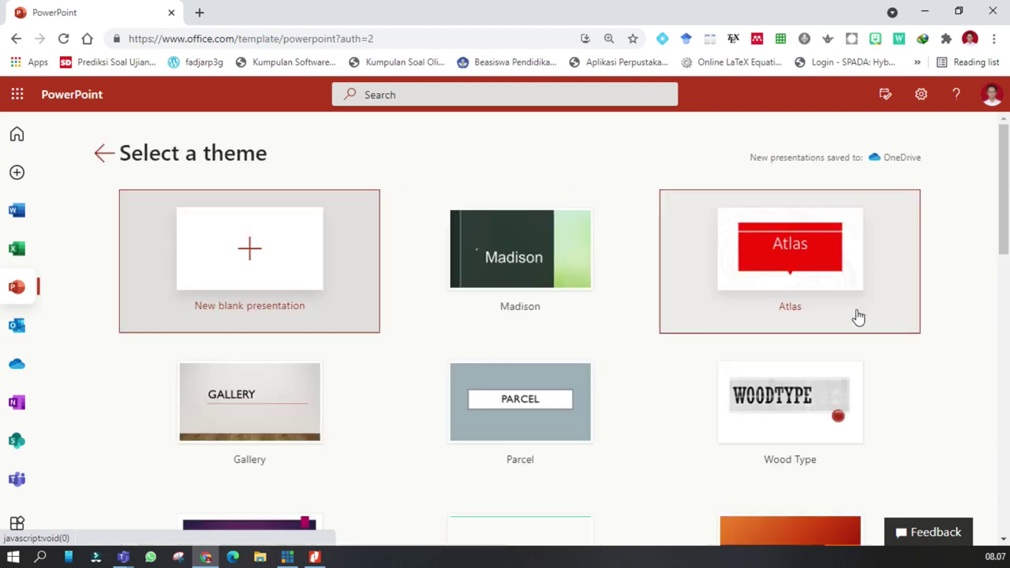
scroll(703, 337, "down", 3)
scroll(704, 337, "down", 2)
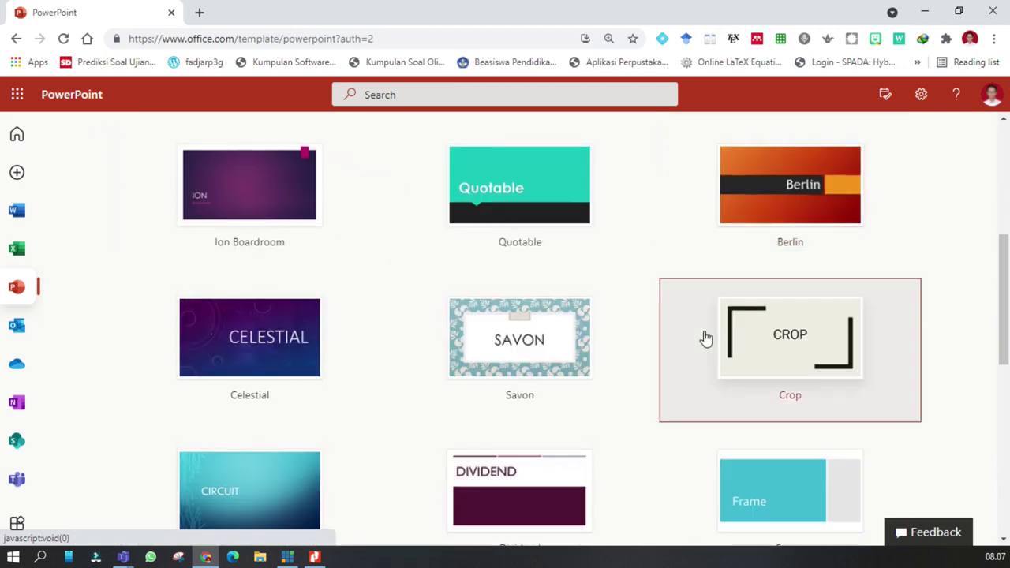
scroll(706, 337, "down", 5)
scroll(705, 338, "down", 1)
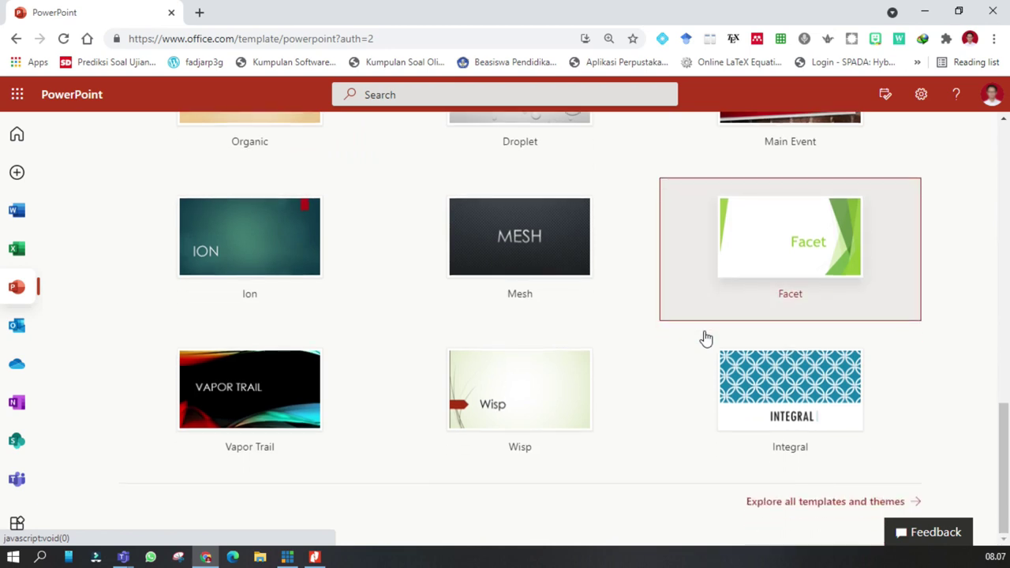
left_click(828, 508)
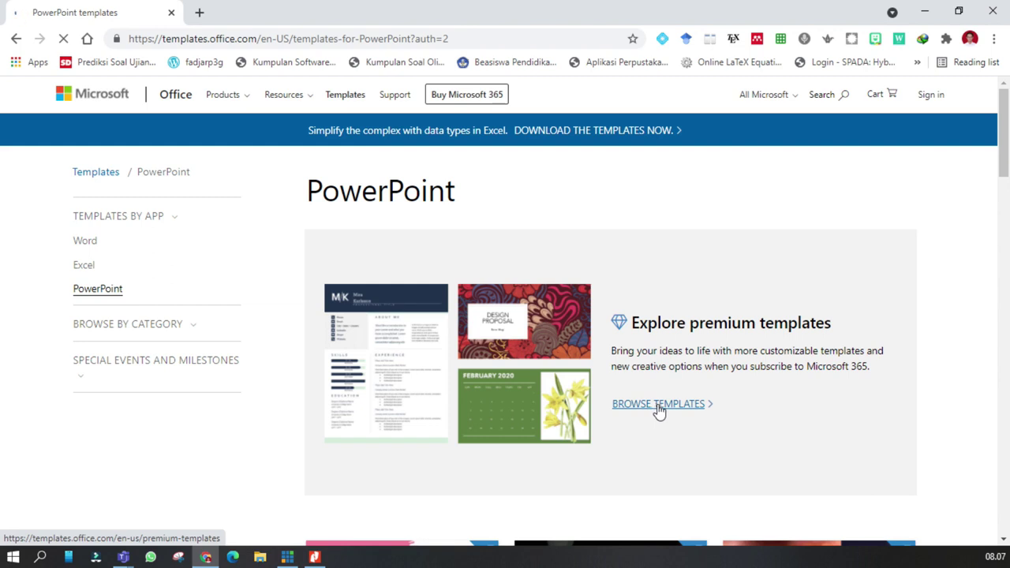
Browse the premium PowerPoint templates, then return to the Select a theme page
left_click(659, 407)
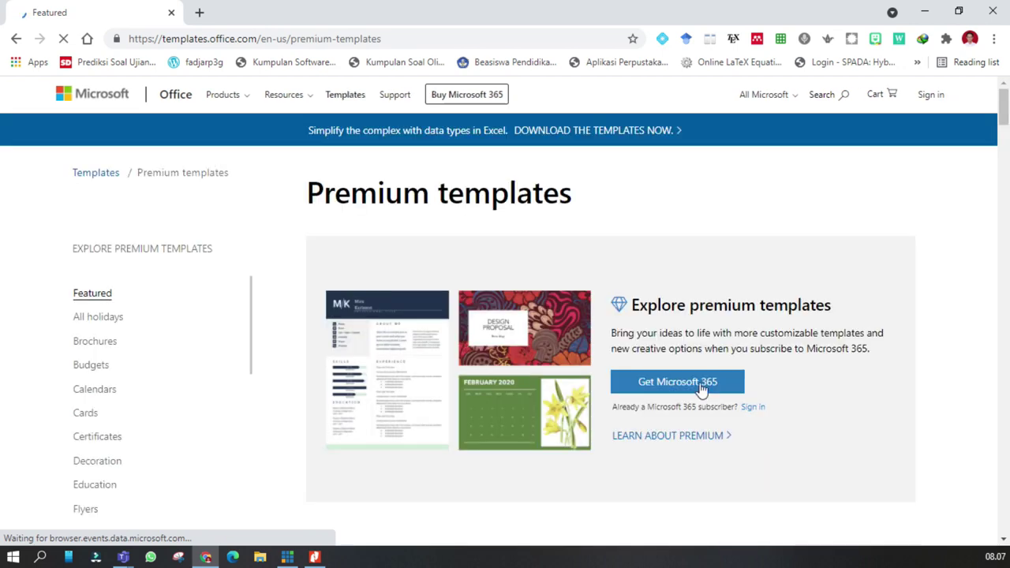
left_click(14, 40)
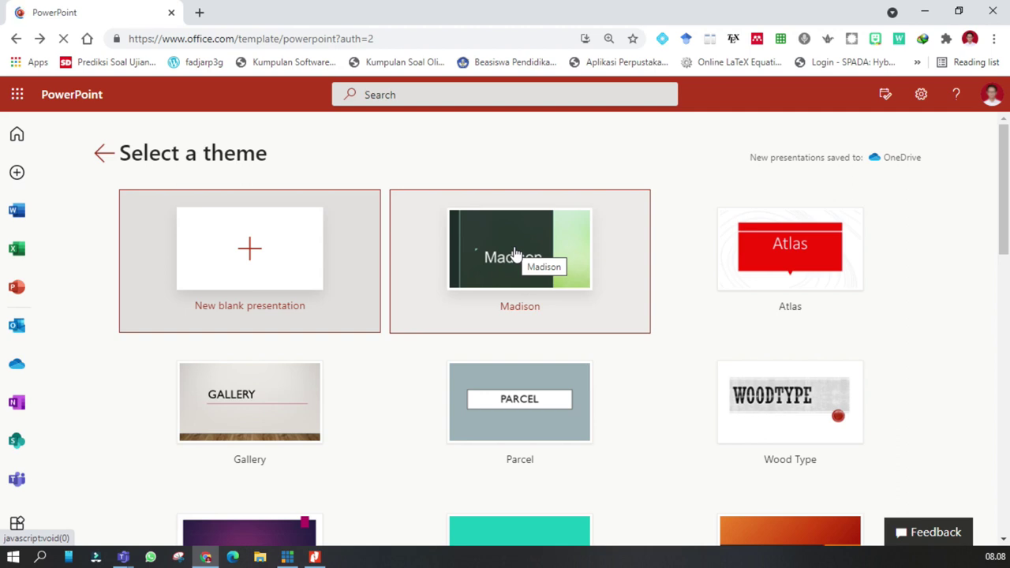
Browse the theme gallery and create Presentation1 using the Circuit theme
left_click(540, 268)
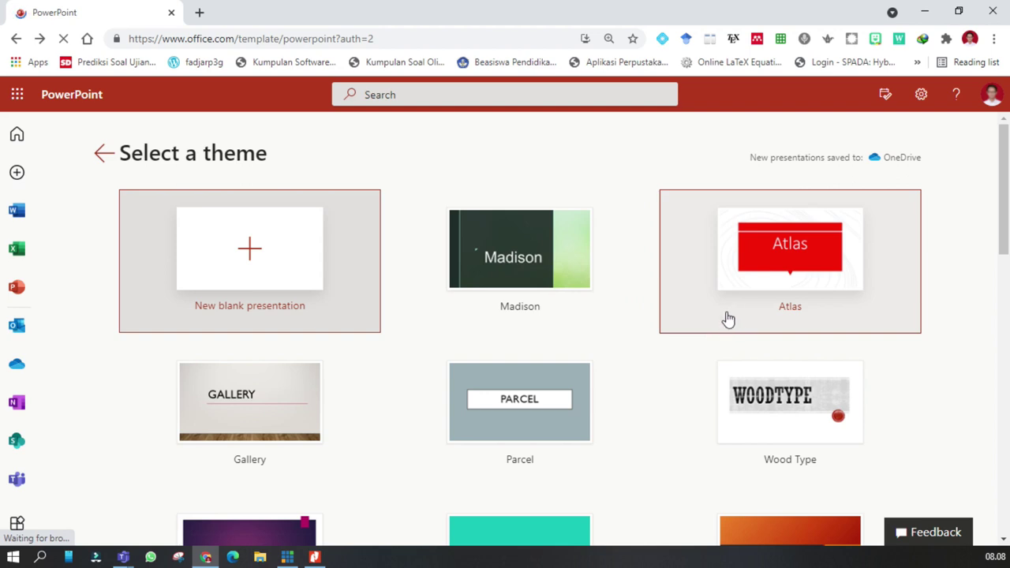
scroll(544, 319, "down", 3)
scroll(545, 315, "down", 2)
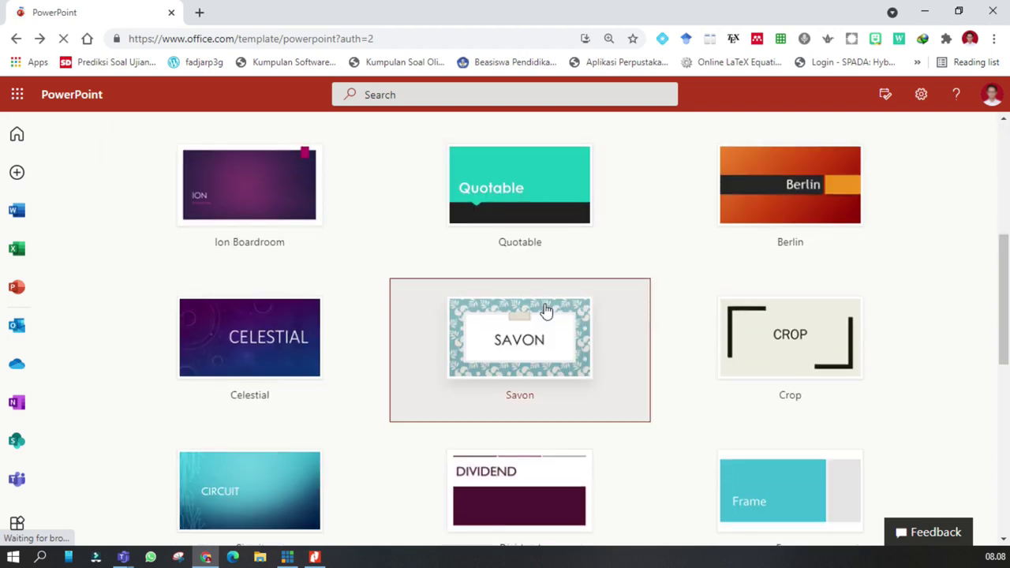
scroll(546, 310, "down", 1)
scroll(547, 314, "down", 3)
scroll(548, 316, "down", 2)
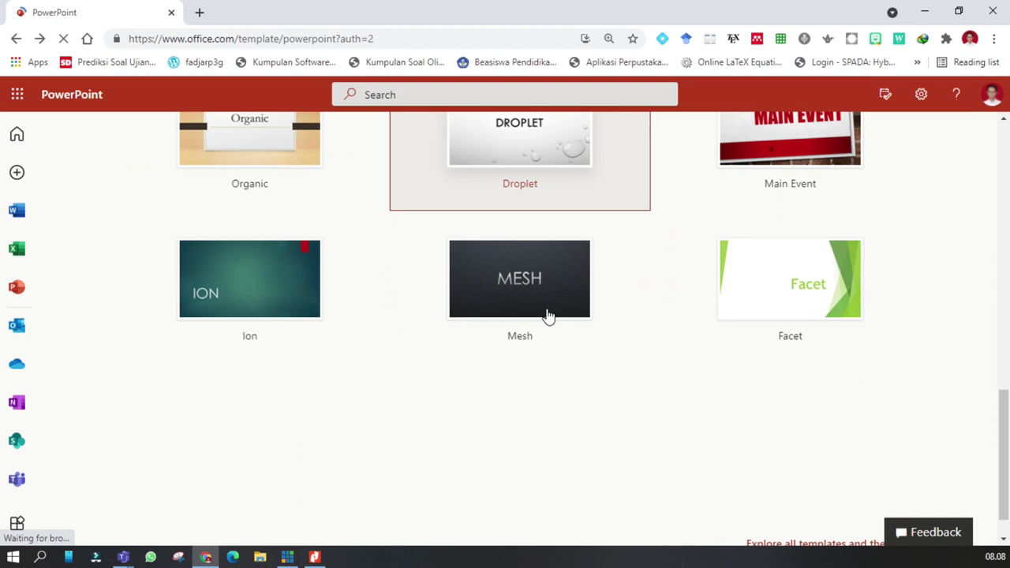
scroll(549, 316, "up", 2)
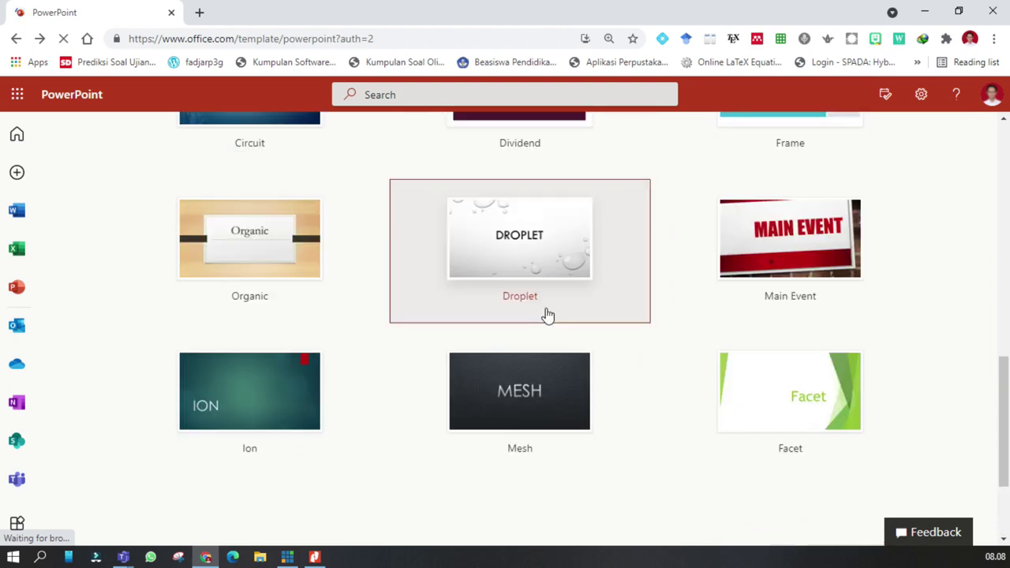
scroll(549, 316, "up", 3)
scroll(549, 316, "up", 3)
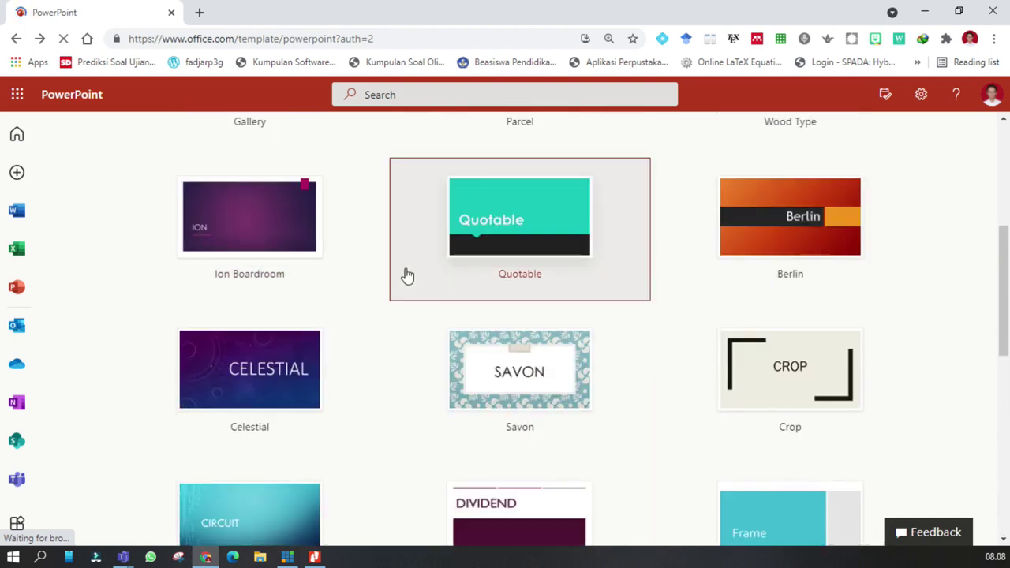
scroll(372, 266, "up", 4)
scroll(497, 266, "up", 2)
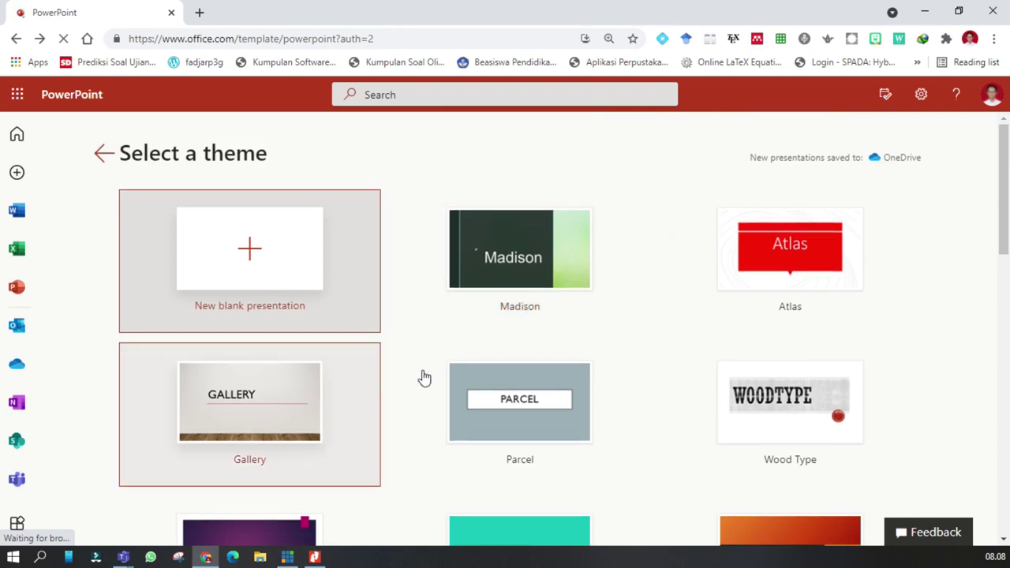
scroll(634, 390, "down", 3)
scroll(656, 397, "down", 2)
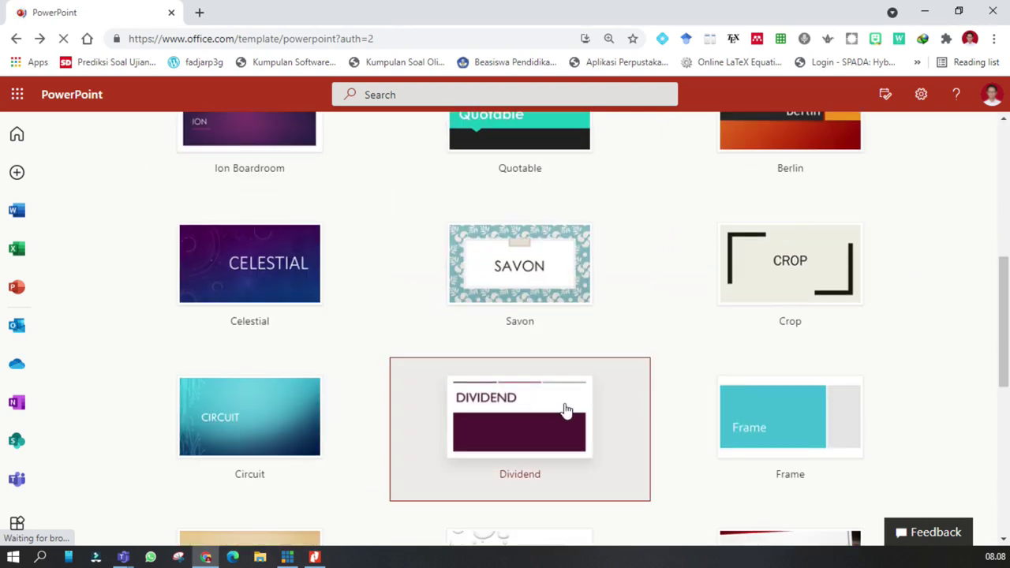
left_click(289, 407)
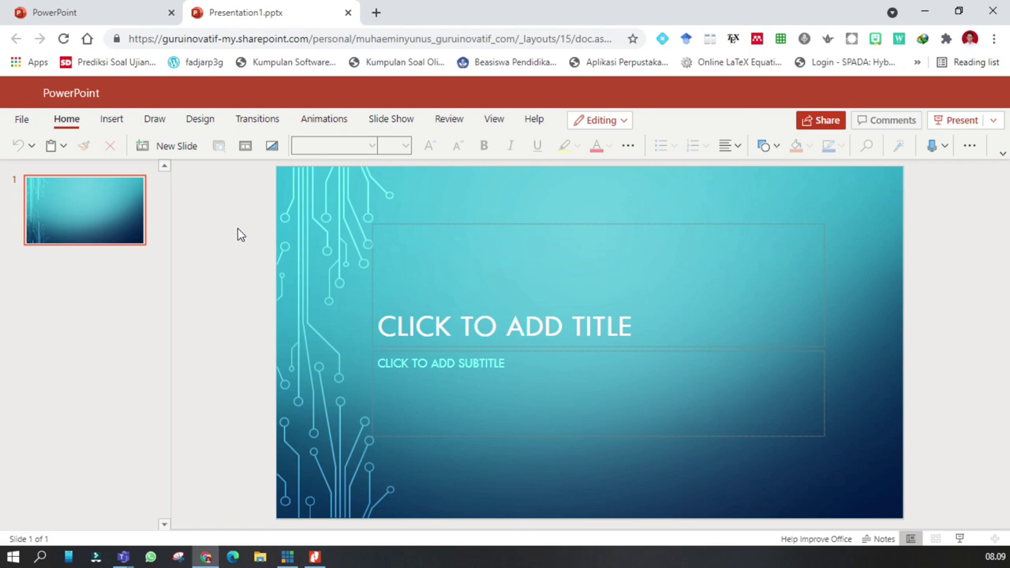
Show the Design tab and set the browser page zoom to 110%
left_click(202, 118)
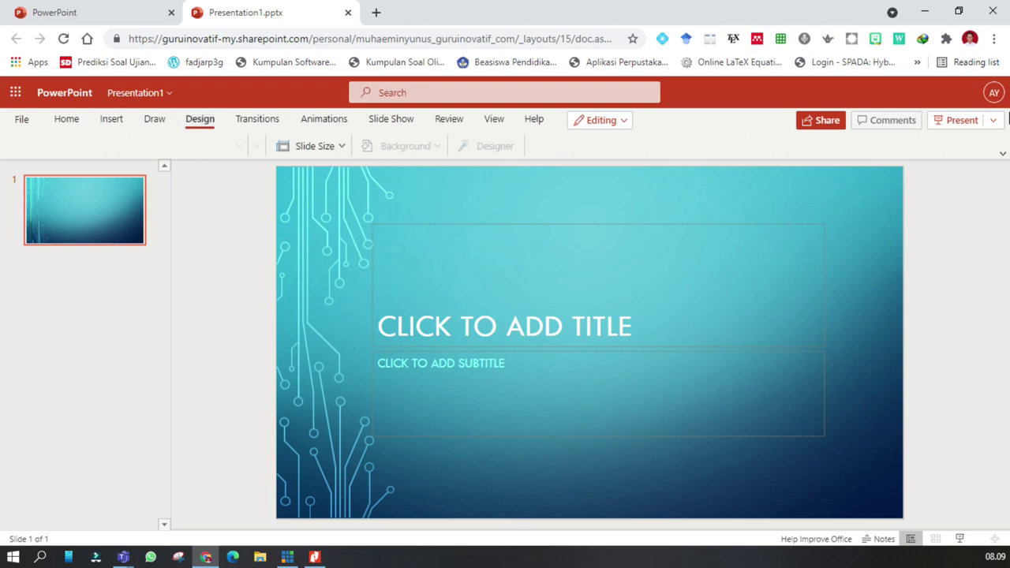
left_click(994, 37)
left_click(950, 176)
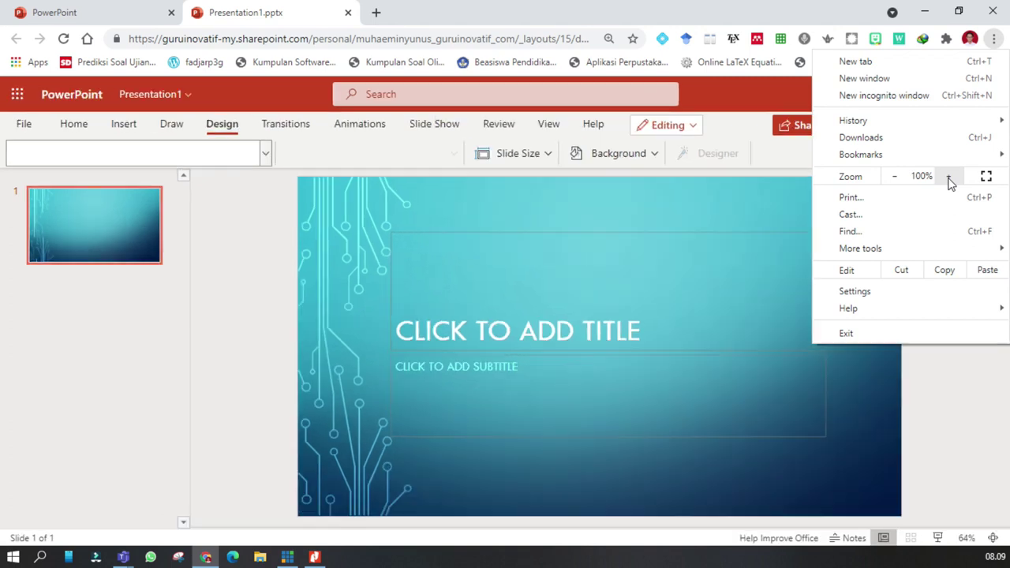
left_click(950, 176)
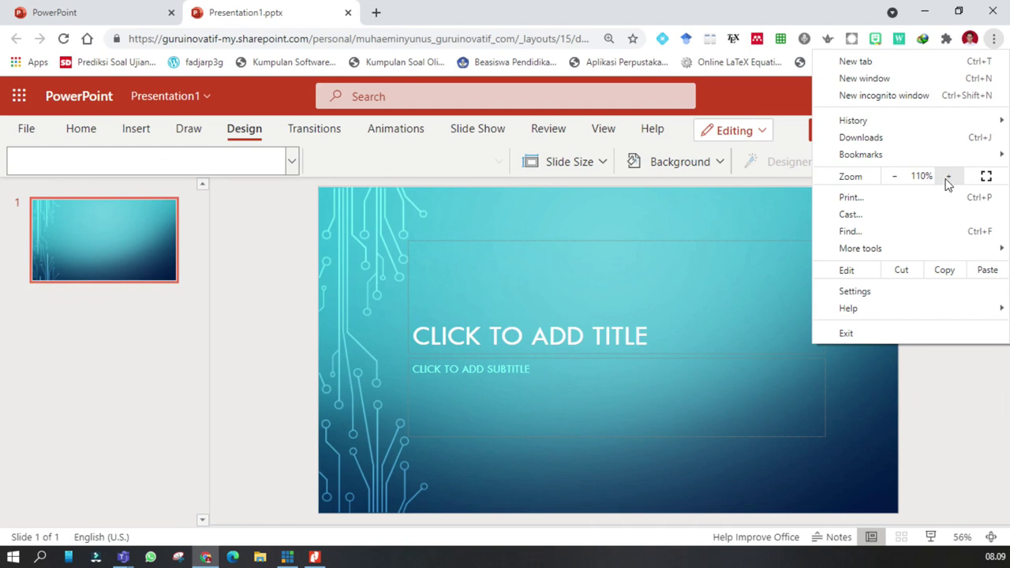
left_click(948, 179)
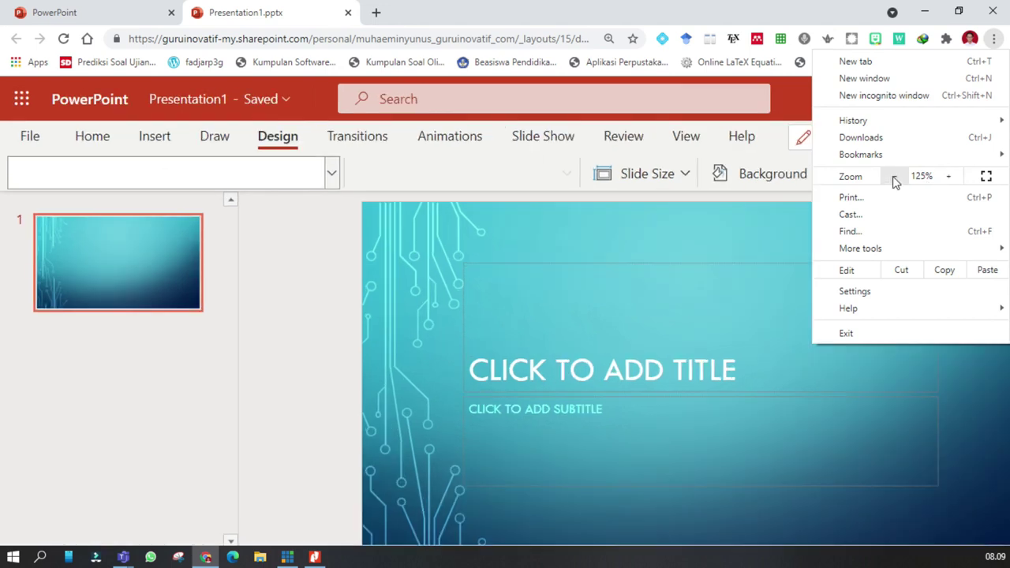
left_click(894, 176)
Close the browser menu and load more ideas in the Designer pane
left_click(276, 251)
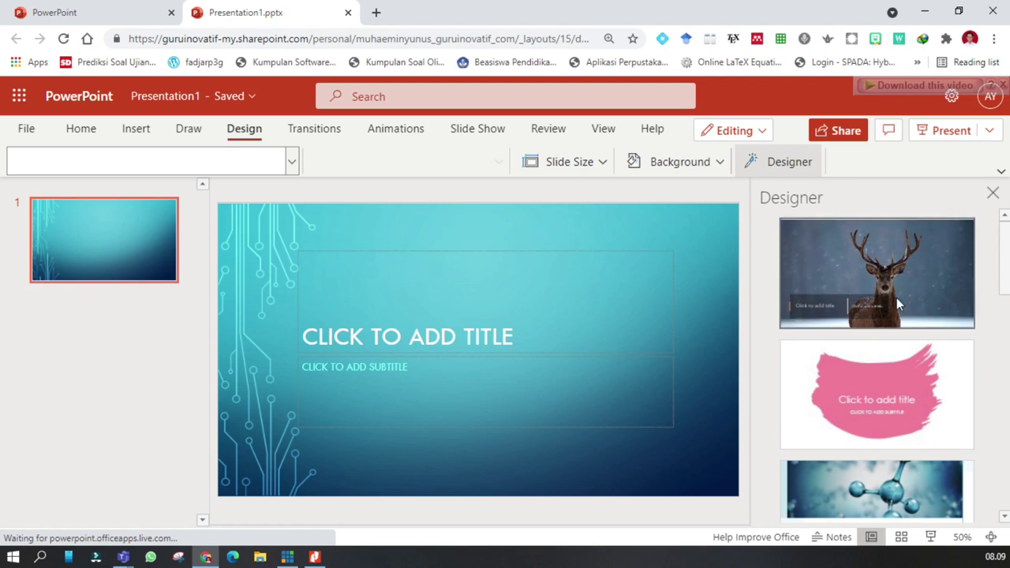
scroll(896, 297, "down", 3)
scroll(877, 322, "down", 5)
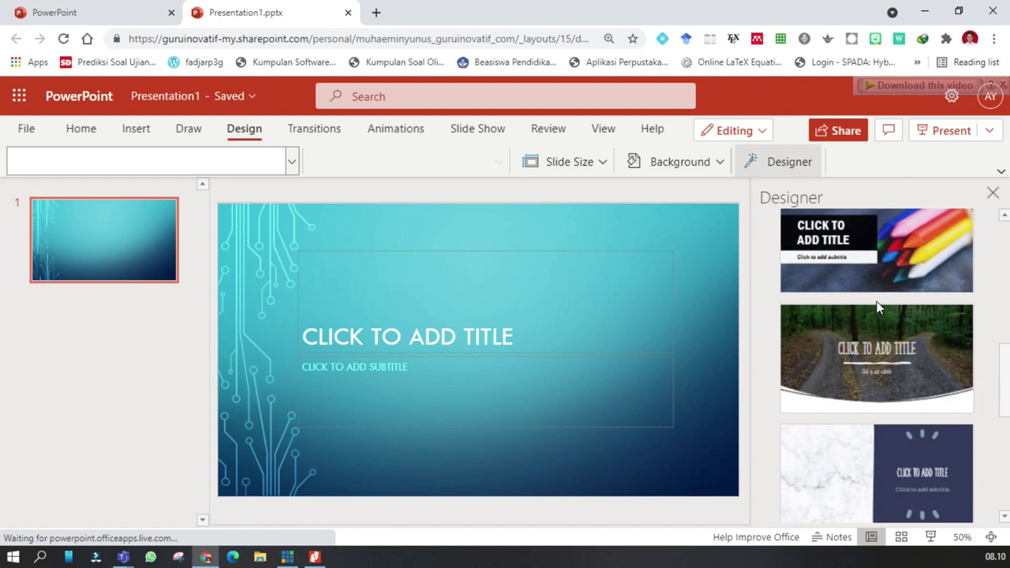
scroll(888, 426, "down", 3)
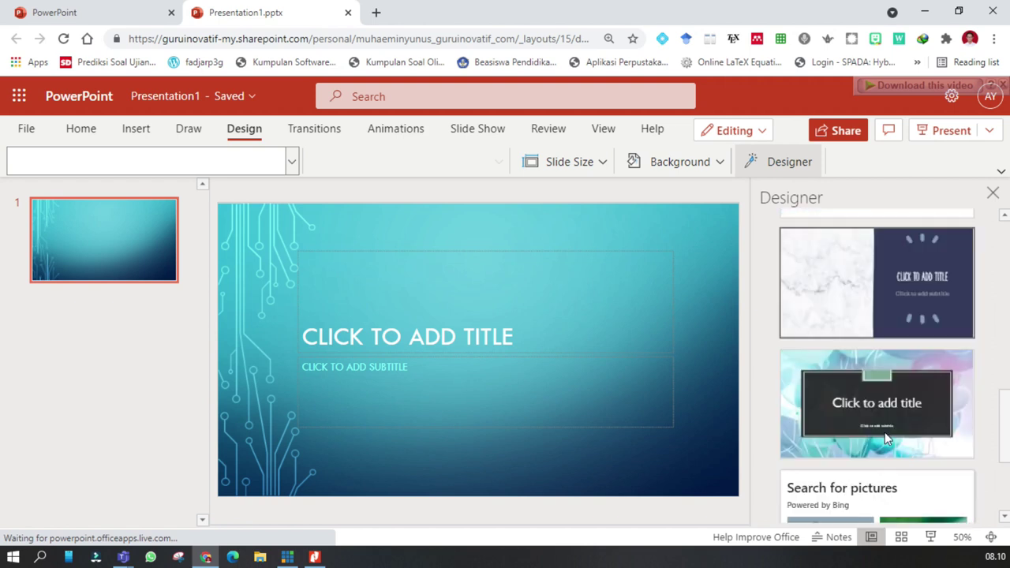
scroll(887, 434, "down", 5)
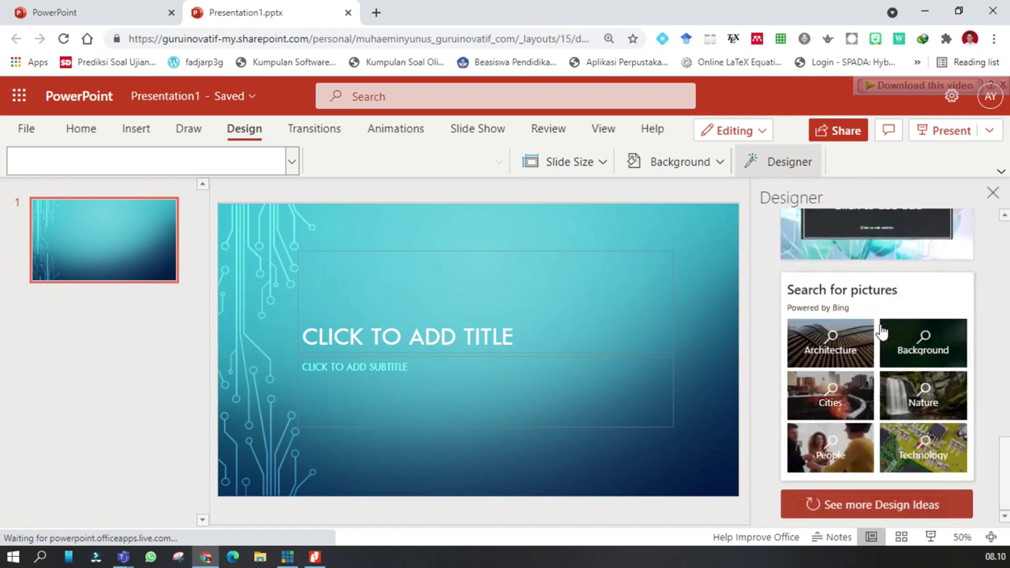
left_click(875, 506)
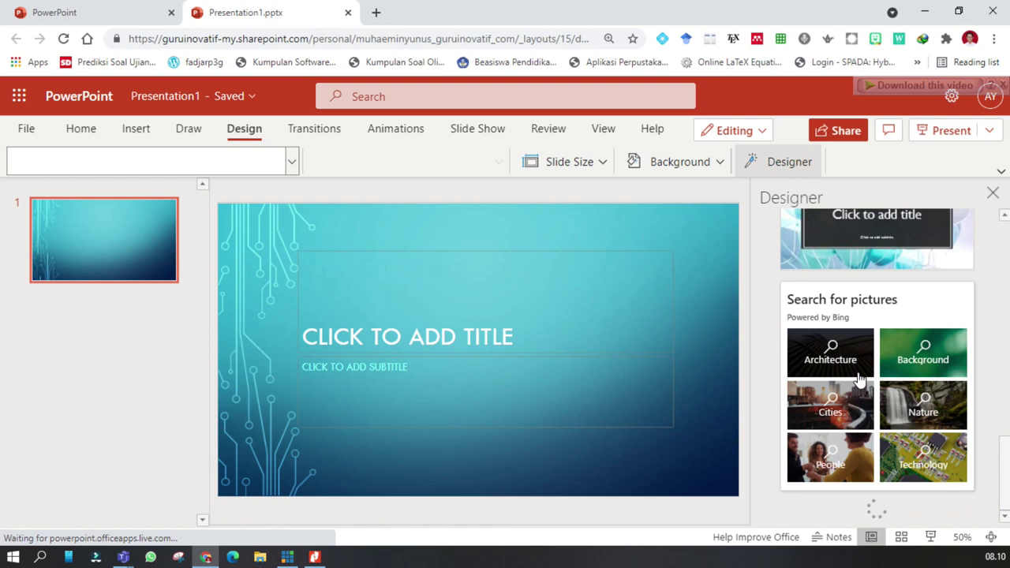
Apply the grey bubbles design idea to the title slide
scroll(859, 380, "down", 1)
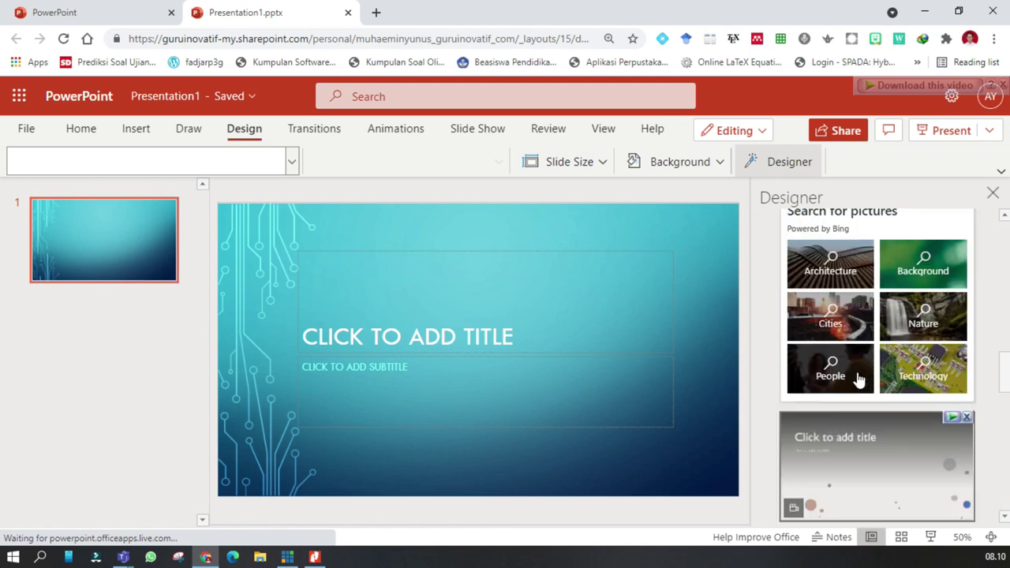
scroll(863, 395, "down", 1)
scroll(864, 399, "down", 1)
scroll(864, 398, "up", 1)
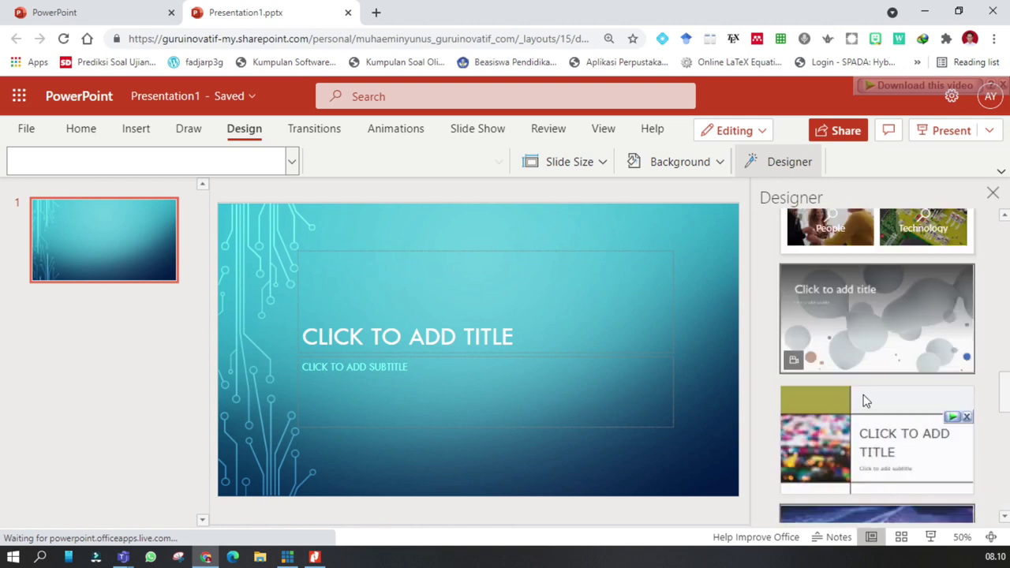
left_click(870, 334)
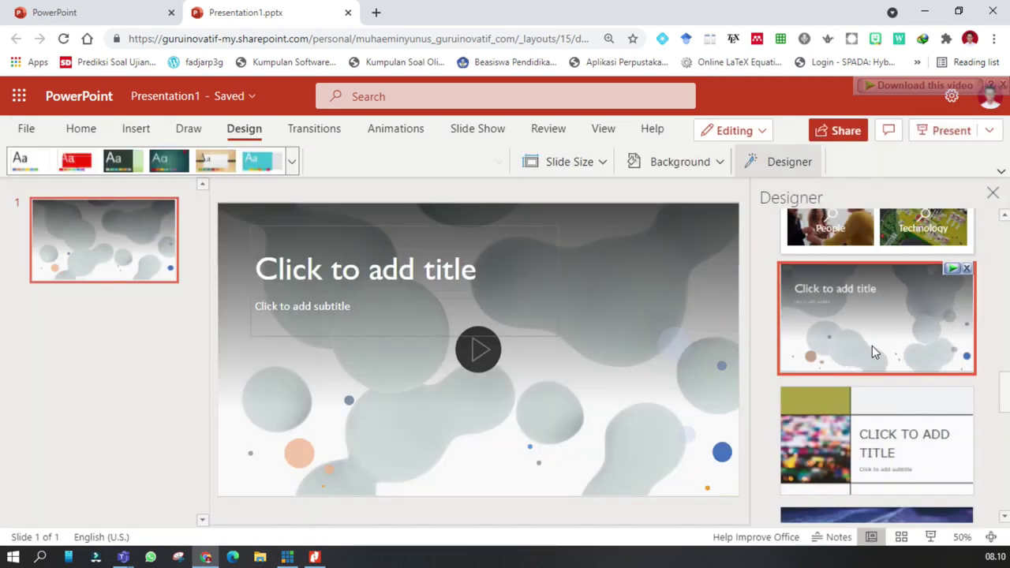
Scroll the Designer pane and load more design ideas
scroll(872, 345, "down", 1)
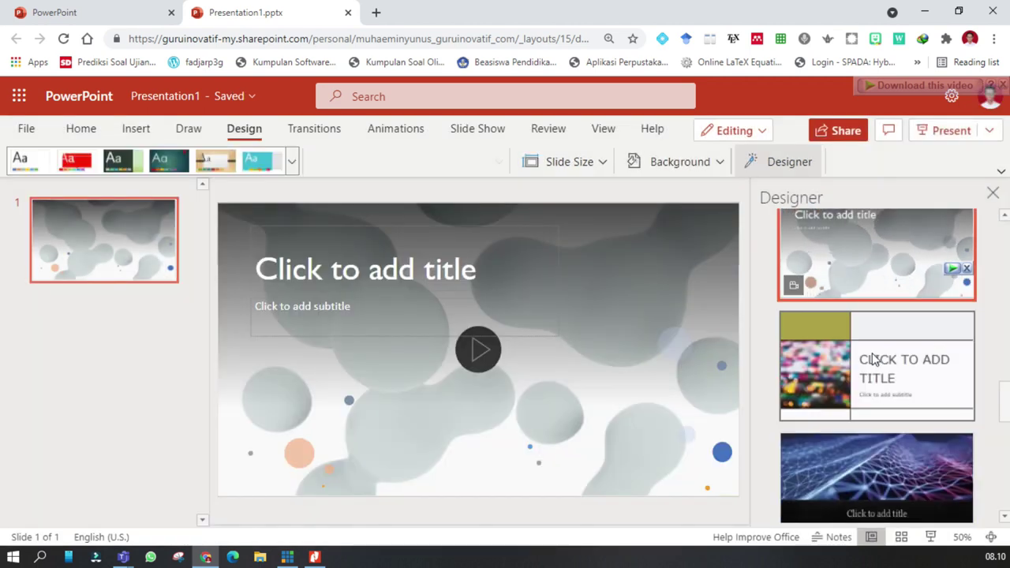
scroll(872, 359, "down", 3)
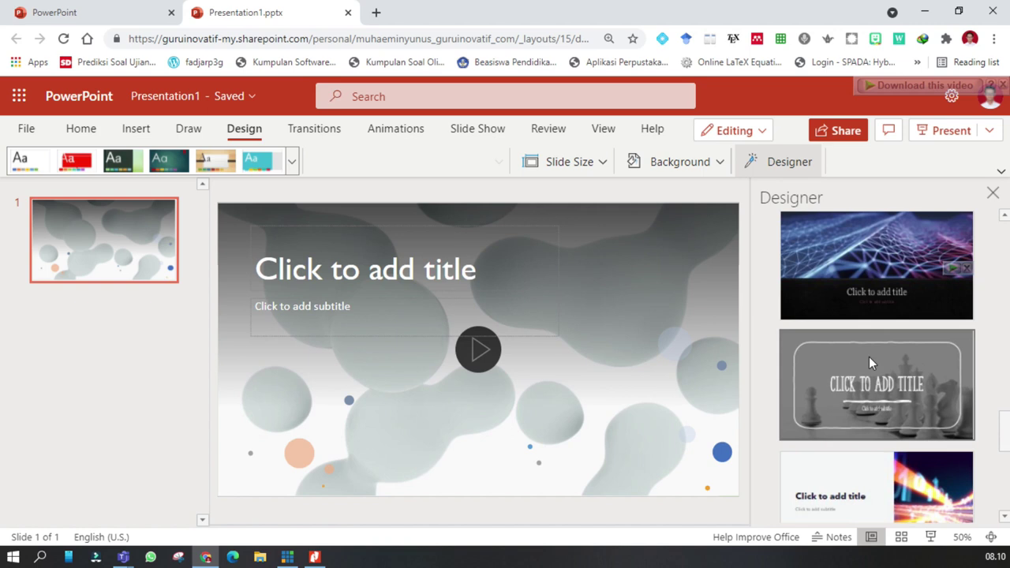
scroll(869, 356, "down", 3)
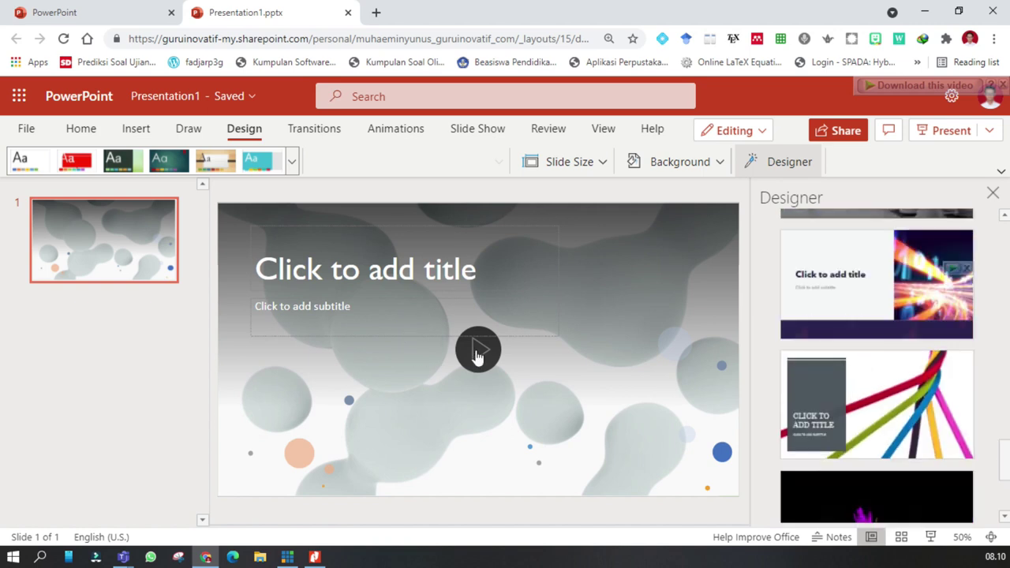
scroll(868, 403, "down", 2)
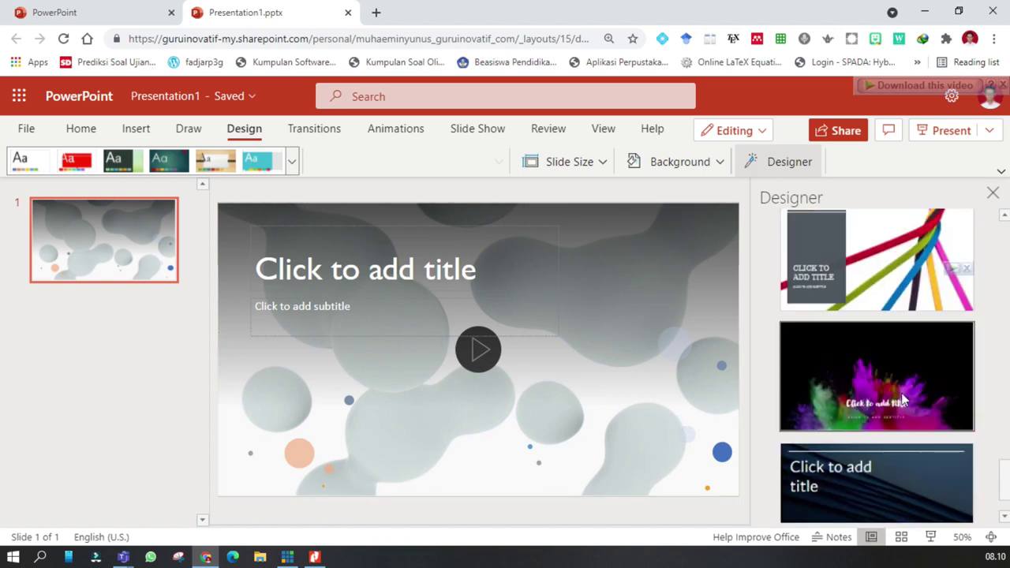
scroll(900, 403, "down", 2)
left_click(862, 494)
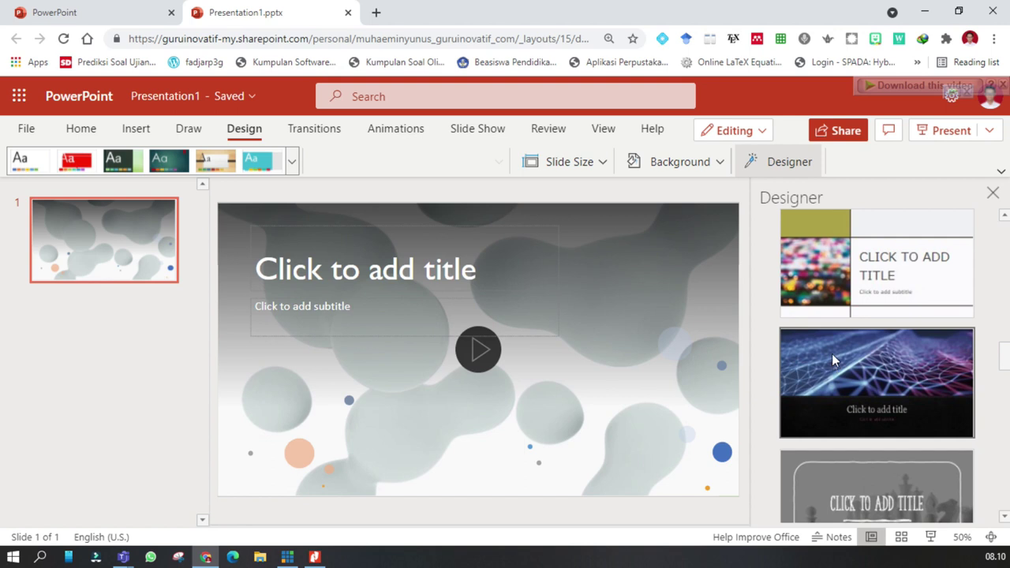
Apply the colourful crayons design, then check the Editing mode menu without changing it
scroll(832, 353, "up", 5)
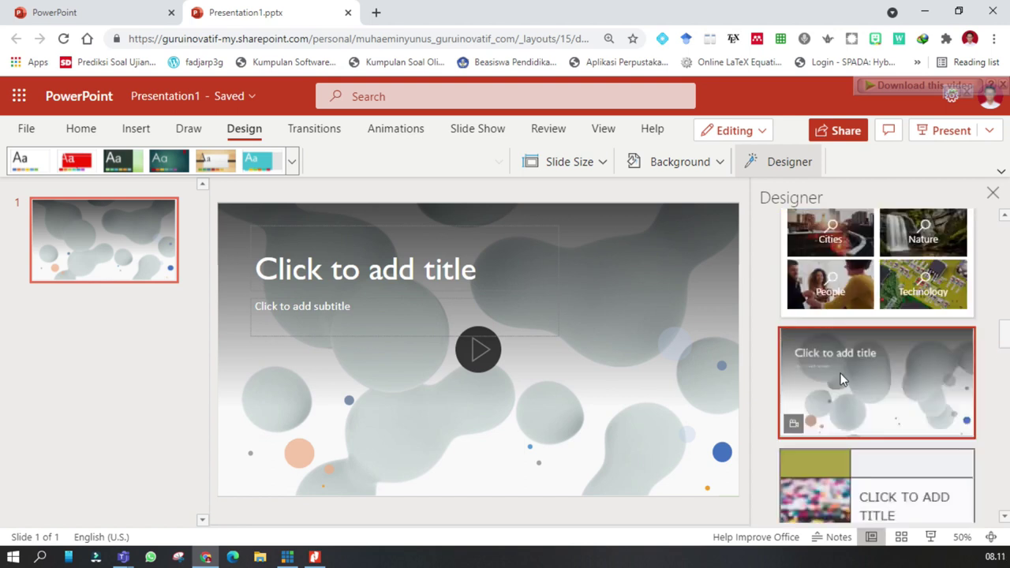
scroll(845, 379, "up", 2)
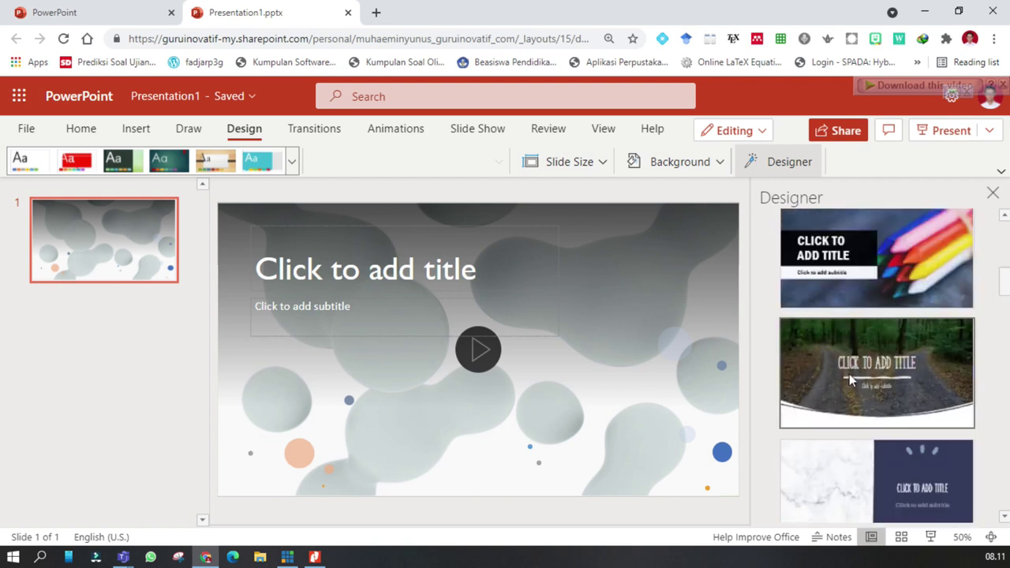
scroll(857, 359, "up", 2)
left_click(863, 349)
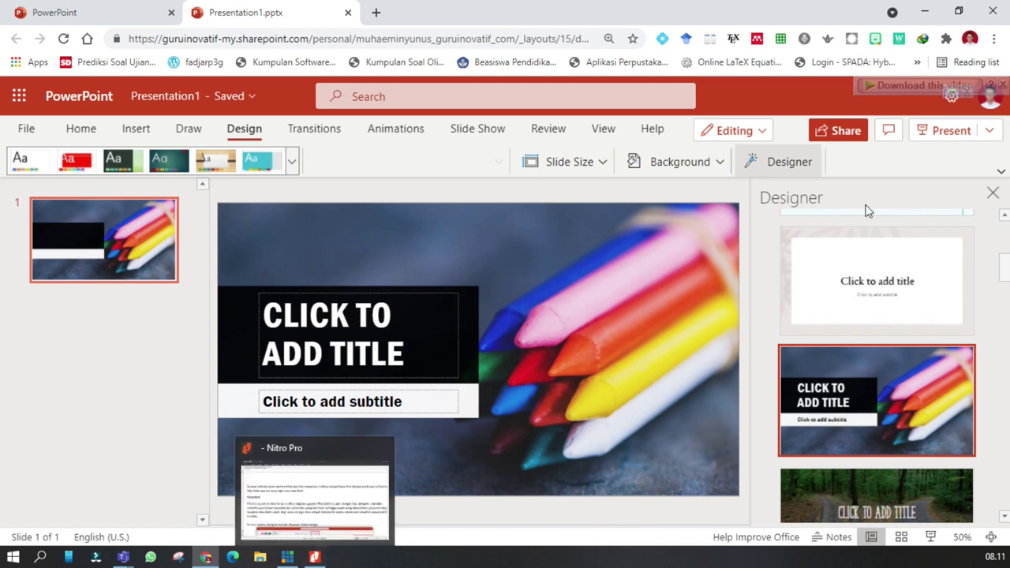
left_click(762, 134)
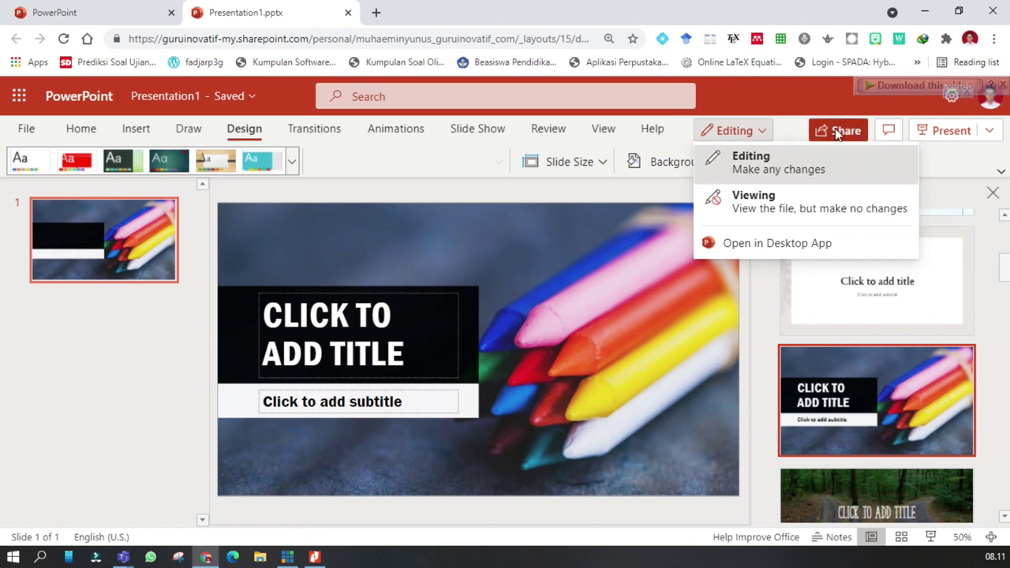
left_click(796, 136)
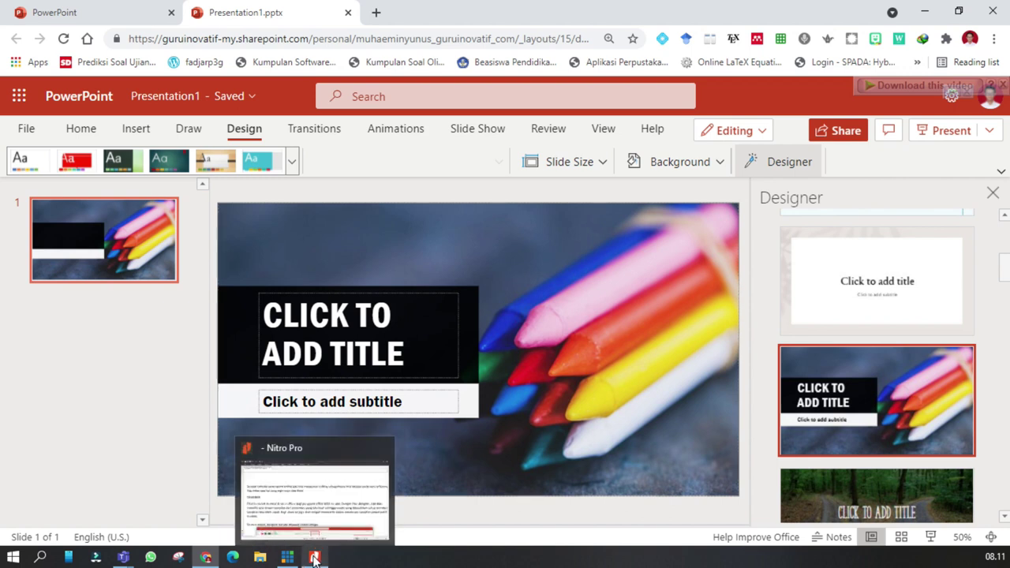
Switch to the module PDF in Nitro Pro and scroll to its page 3 Designer section
left_click(314, 558)
scroll(390, 386, "down", 1)
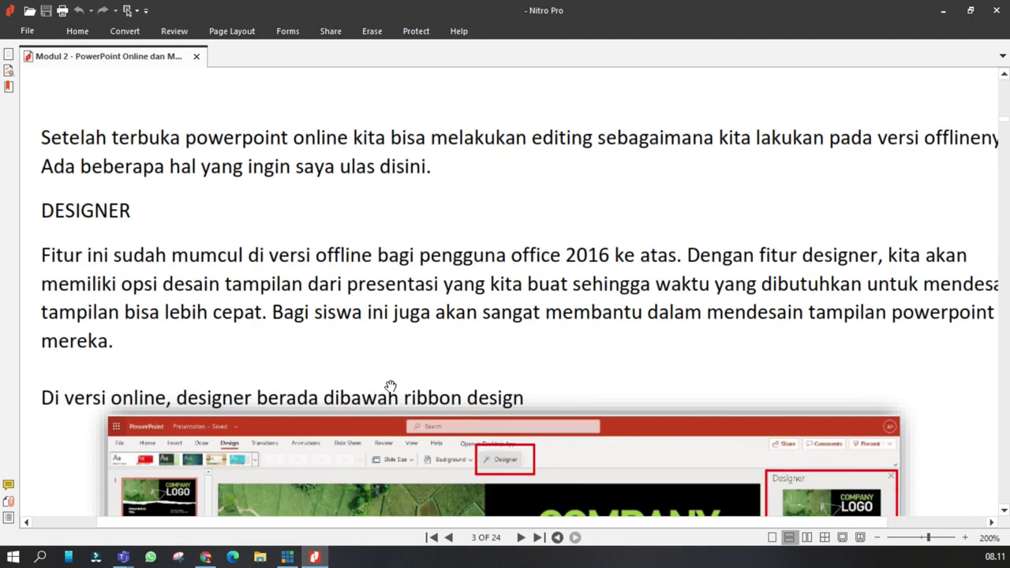
scroll(390, 386, "down", 5)
scroll(545, 359, "down", 3)
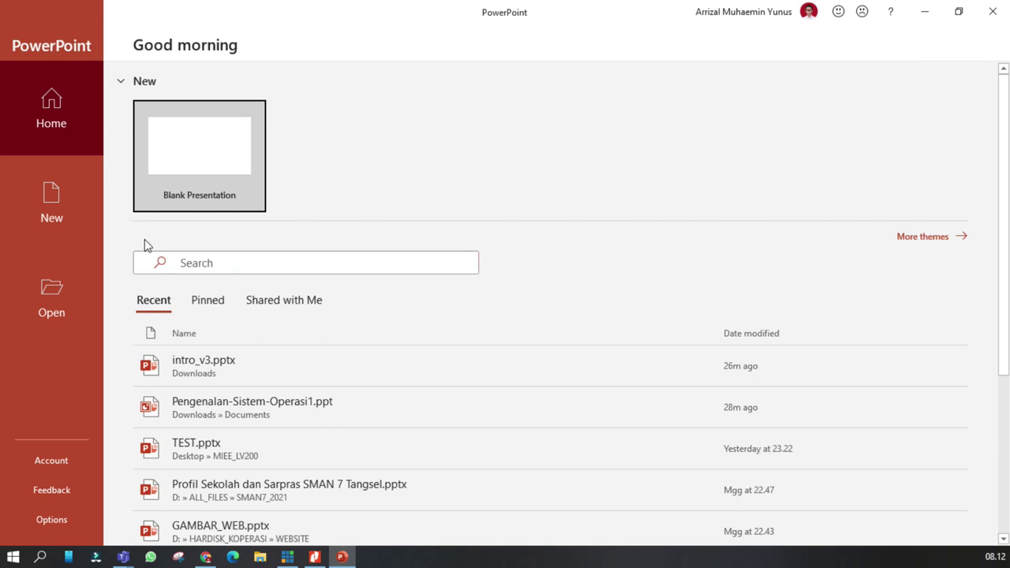
Create a new blank presentation and apply the brown triangle design idea to its title slide
left_click(81, 182)
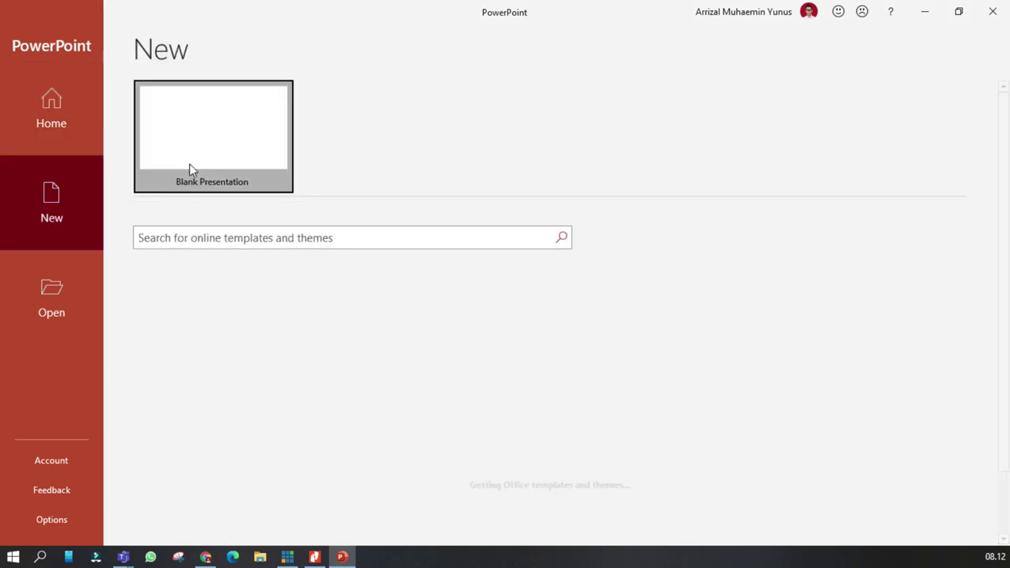
left_click(227, 180)
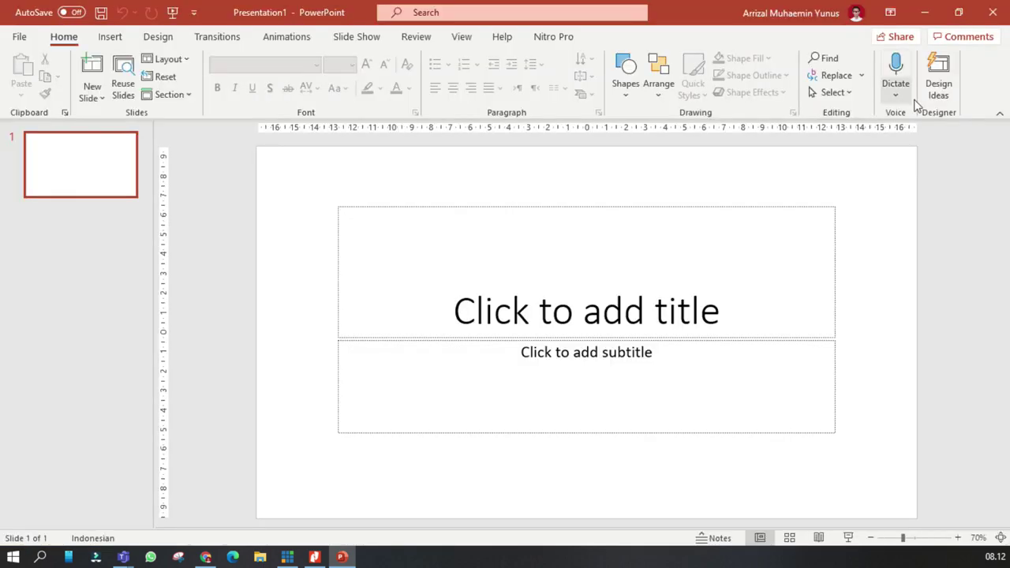
left_click(943, 79)
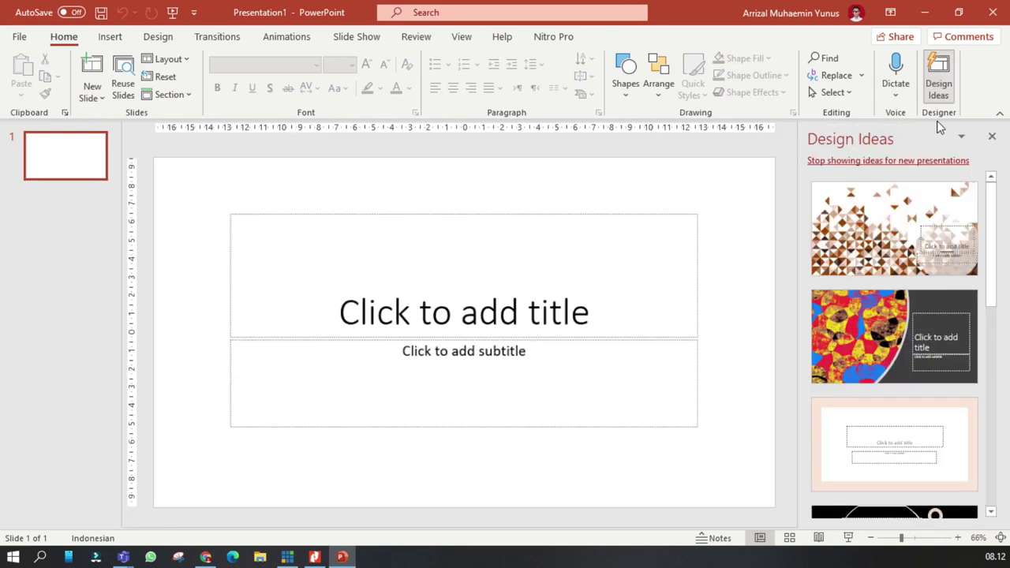
scroll(879, 346, "down", 3)
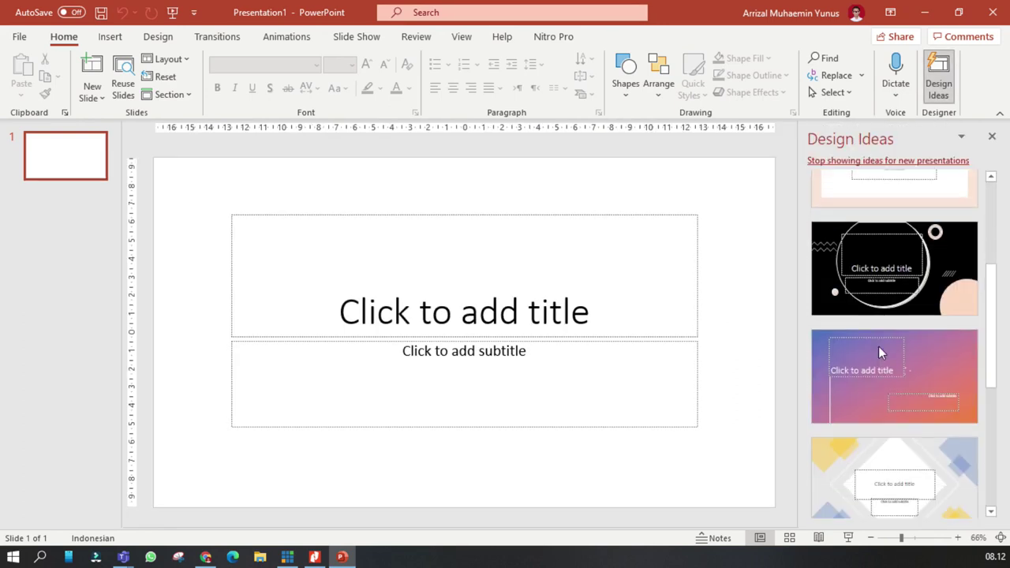
scroll(868, 301, "up", 1)
scroll(868, 301, "up", 2)
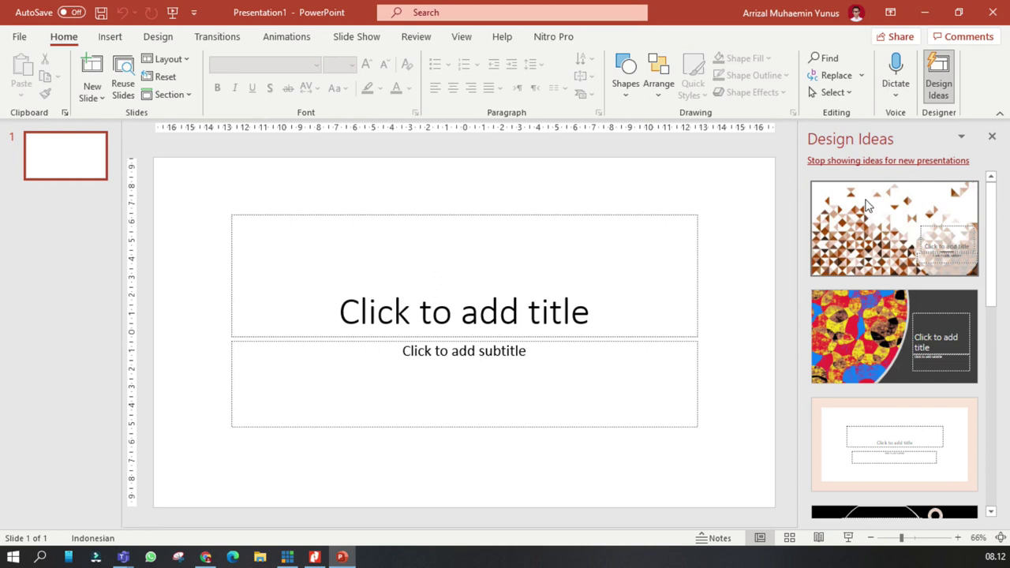
left_click(866, 206)
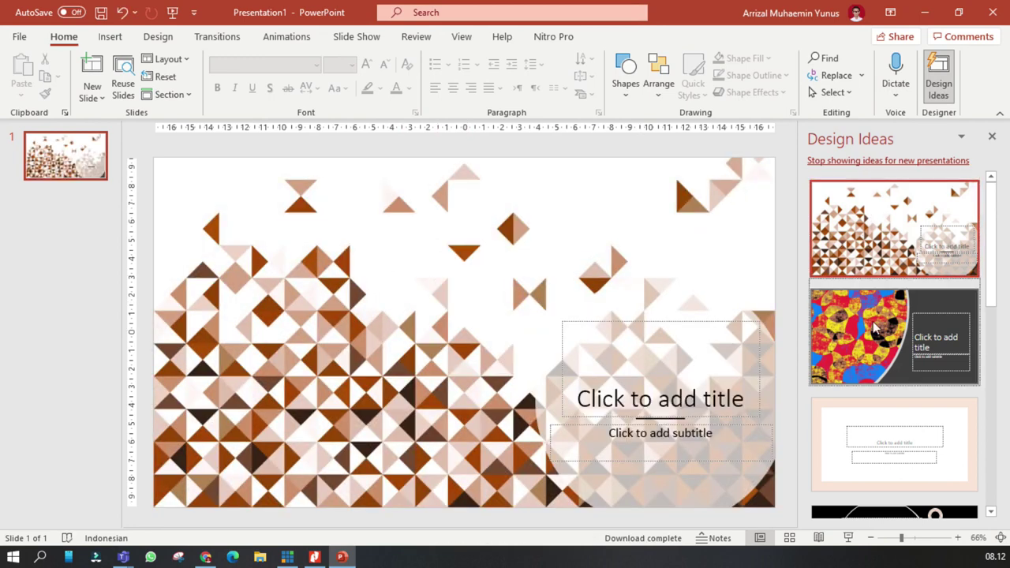
Scroll the Designer pane and load more design suggestions
scroll(873, 321, "down", 1)
scroll(872, 321, "down", 5)
scroll(872, 321, "down", 3)
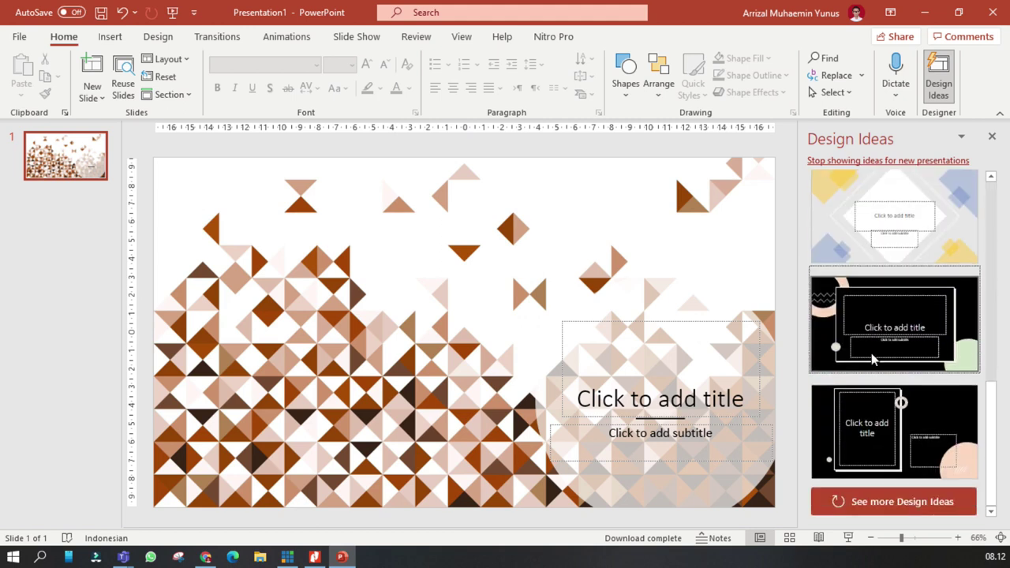
left_click(866, 498)
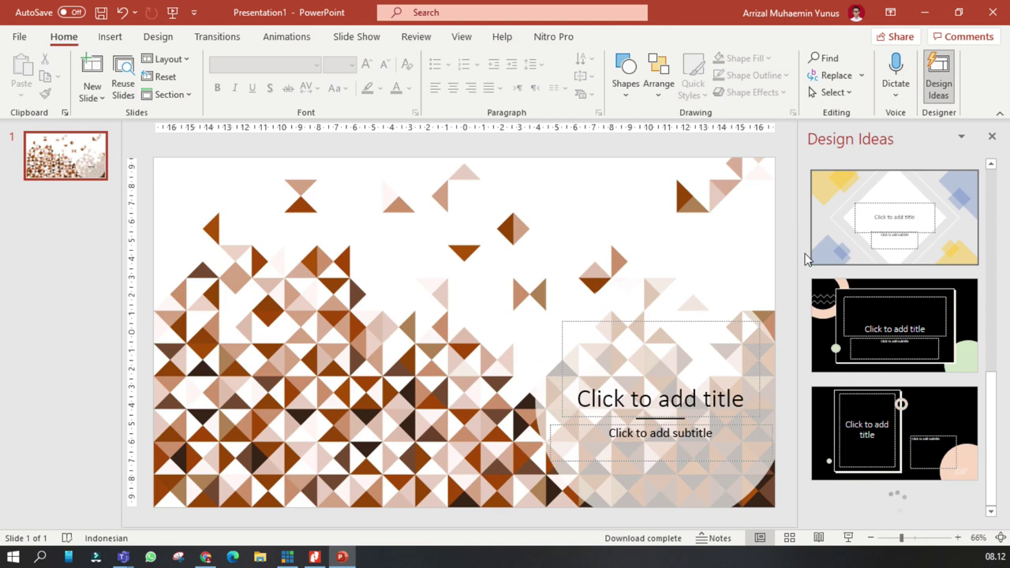
Scroll the module PDF to the PRESENT LIVE section on page 4, then minimize Nitro Pro
left_click(924, 12)
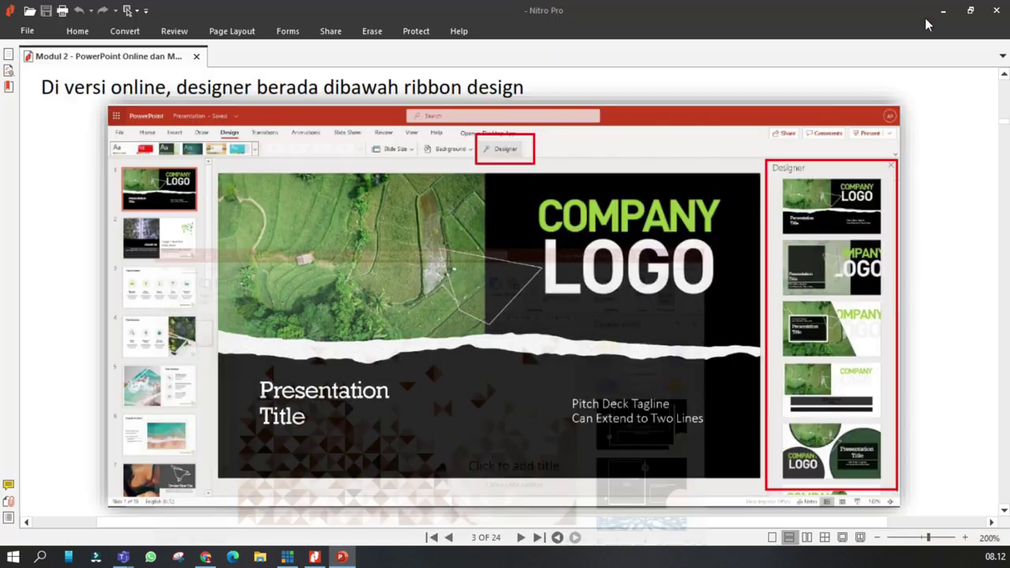
scroll(567, 279, "down", 5)
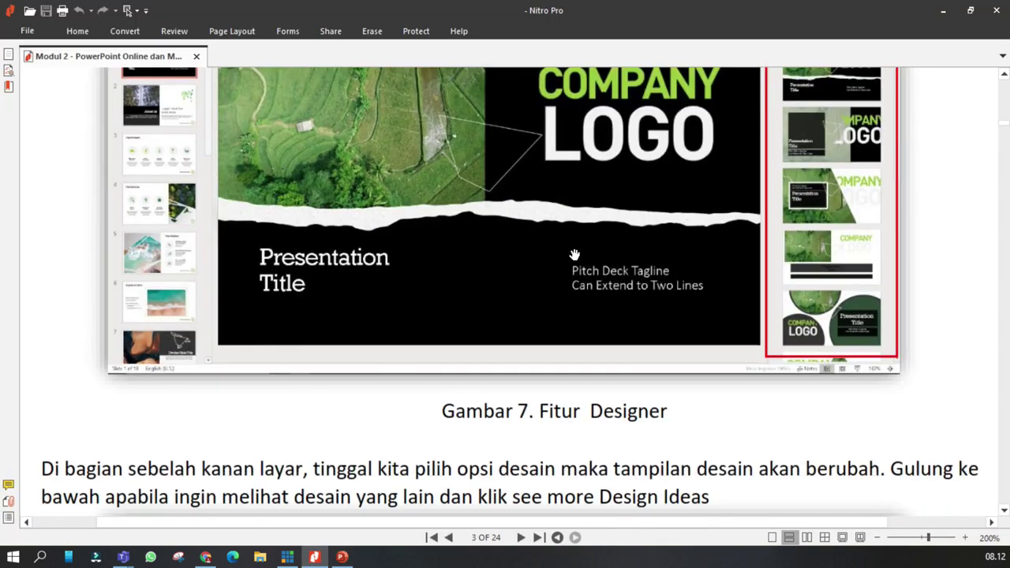
scroll(566, 279, "down", 3)
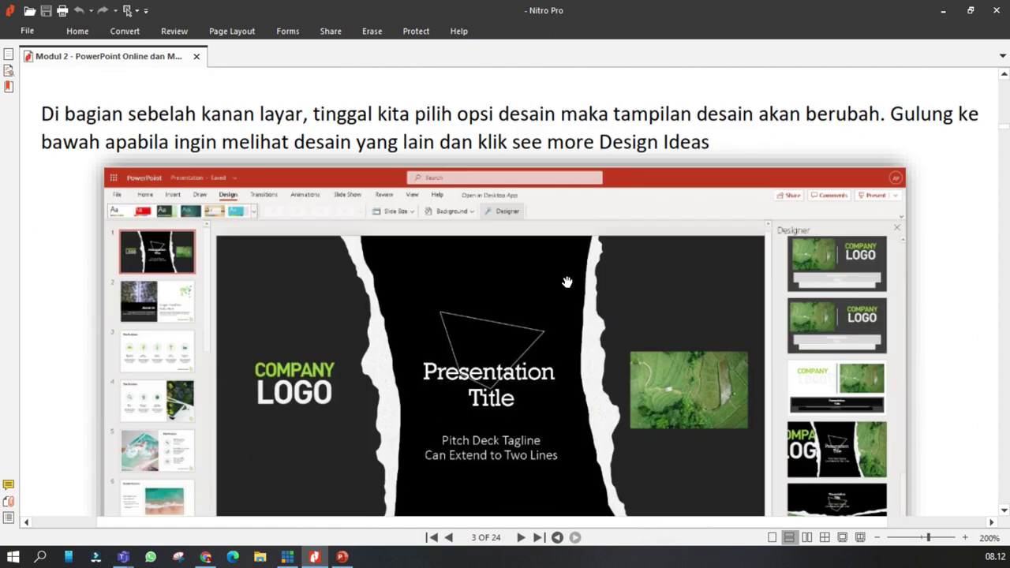
scroll(567, 281, "down", 8)
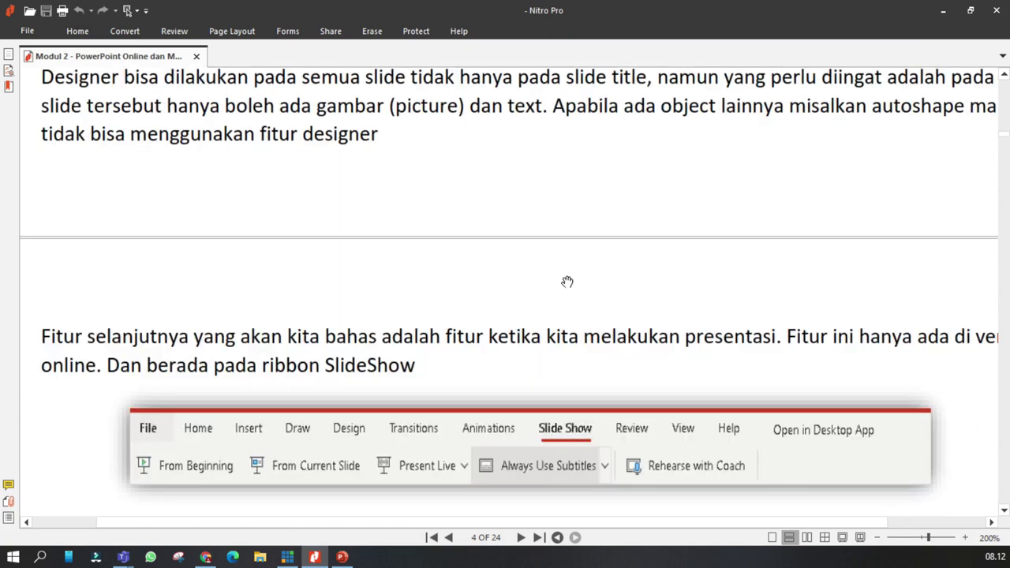
scroll(567, 281, "down", 3)
scroll(567, 281, "down", 1)
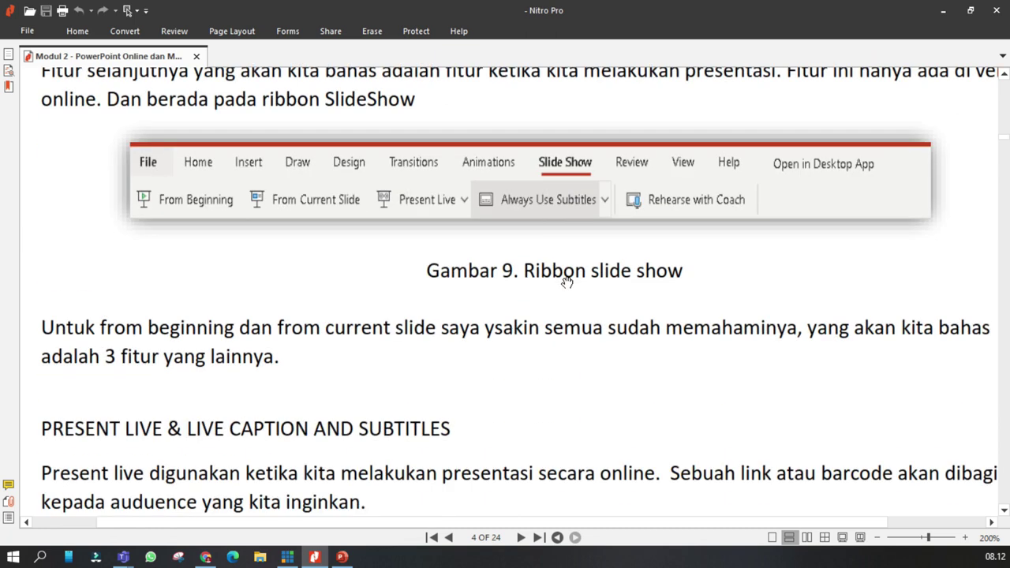
scroll(567, 281, "up", 2)
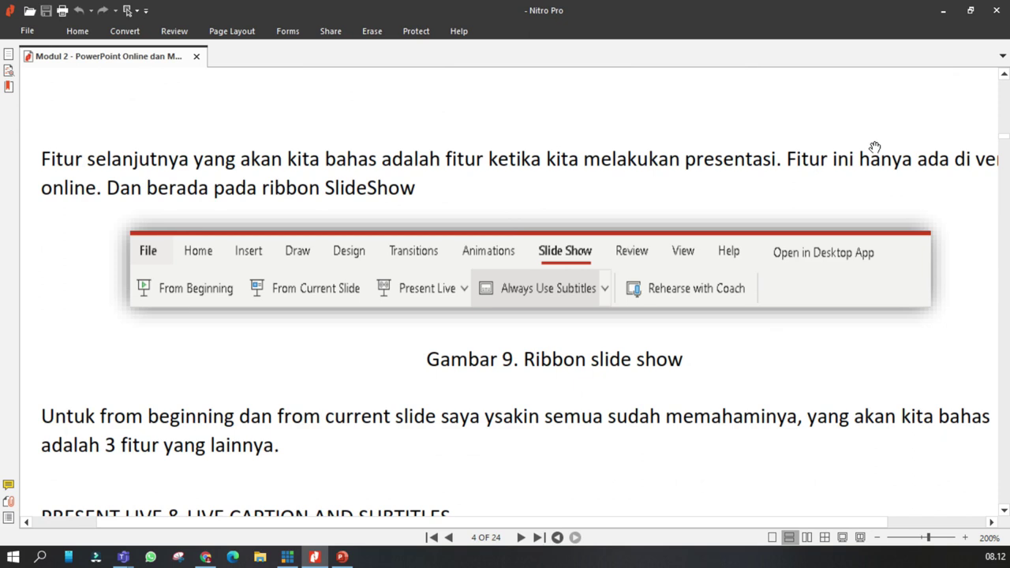
scroll(756, 247, "down", 2)
scroll(756, 248, "down", 1)
scroll(756, 248, "down", 2)
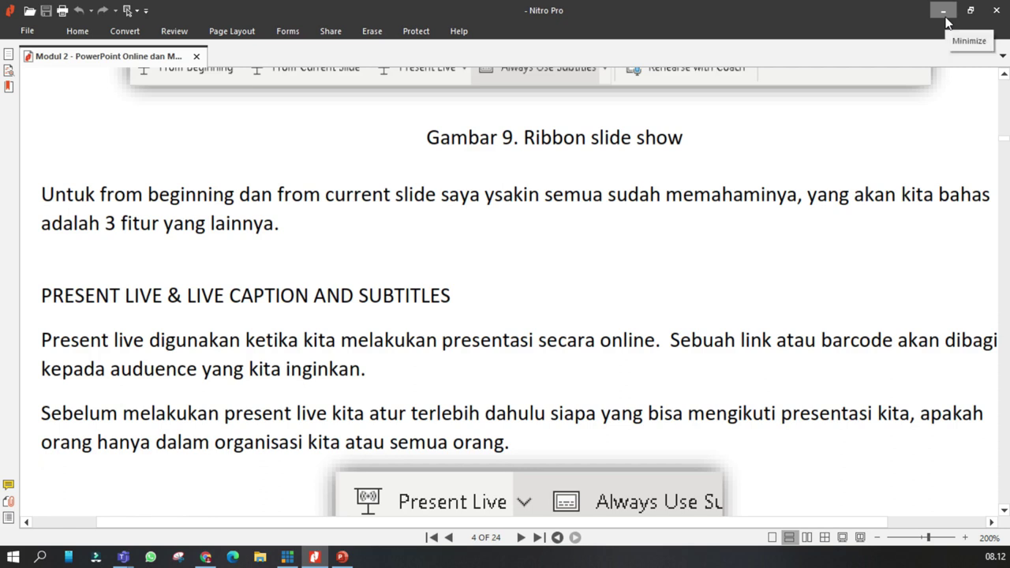
left_click(943, 11)
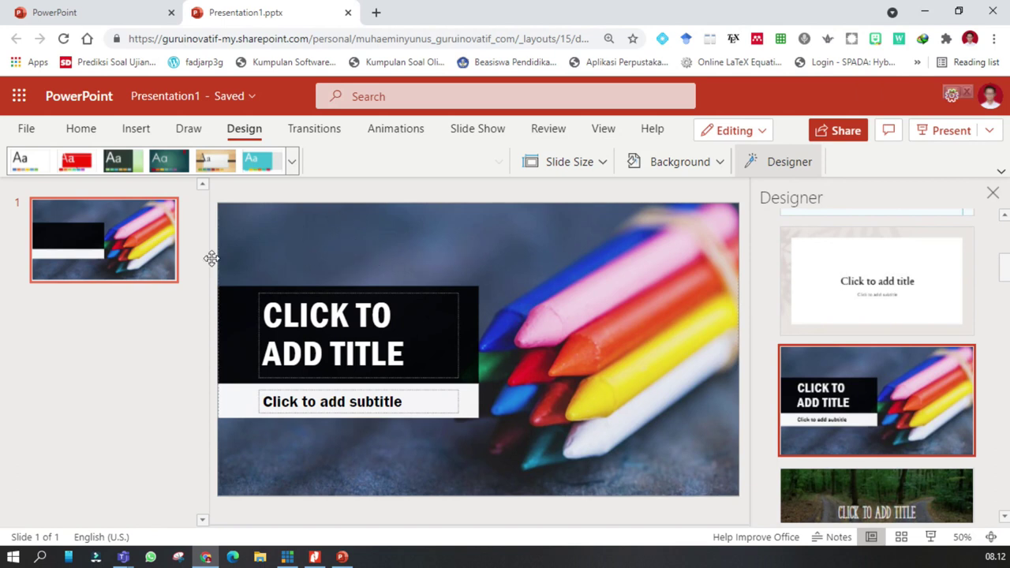
Open intro_v3 from the Recommended files on the PowerPoint start page
left_click(124, 19)
scroll(196, 262, "up", 4)
scroll(165, 266, "up", 2)
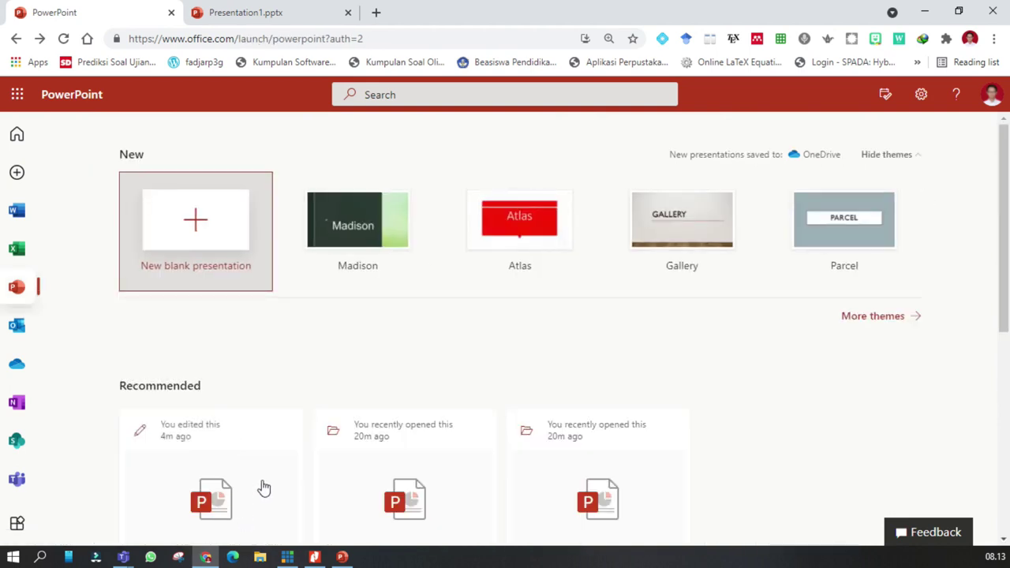
scroll(335, 474, "down", 1)
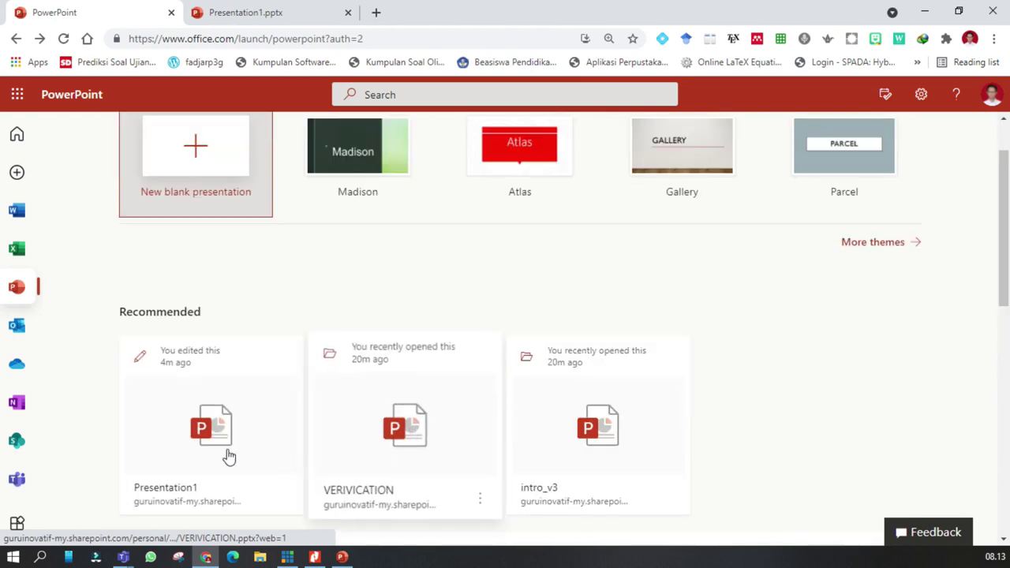
left_click(571, 448)
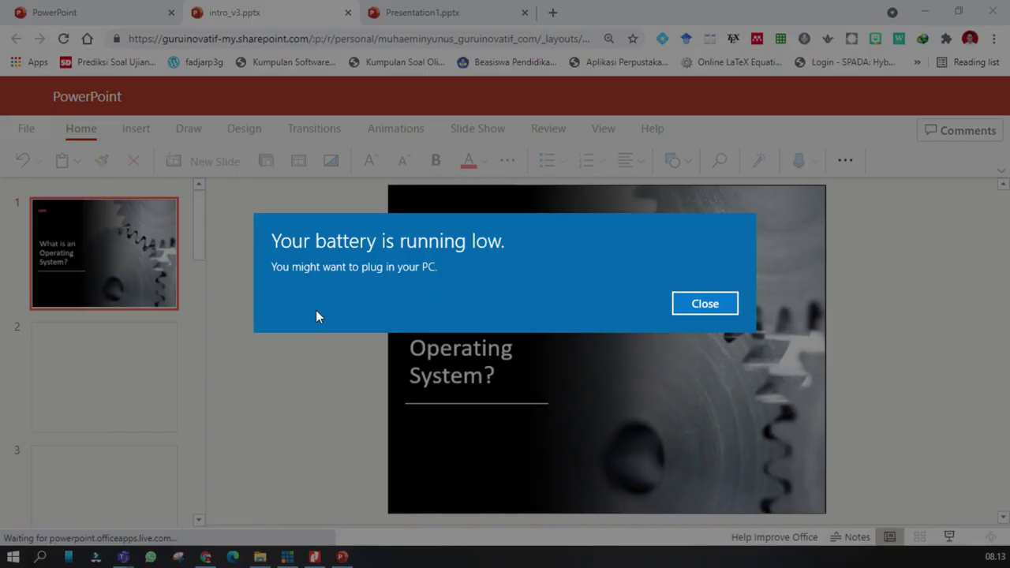
Dismiss the low-battery warning and show the Slide Show tab for intro_v3
left_click(705, 306)
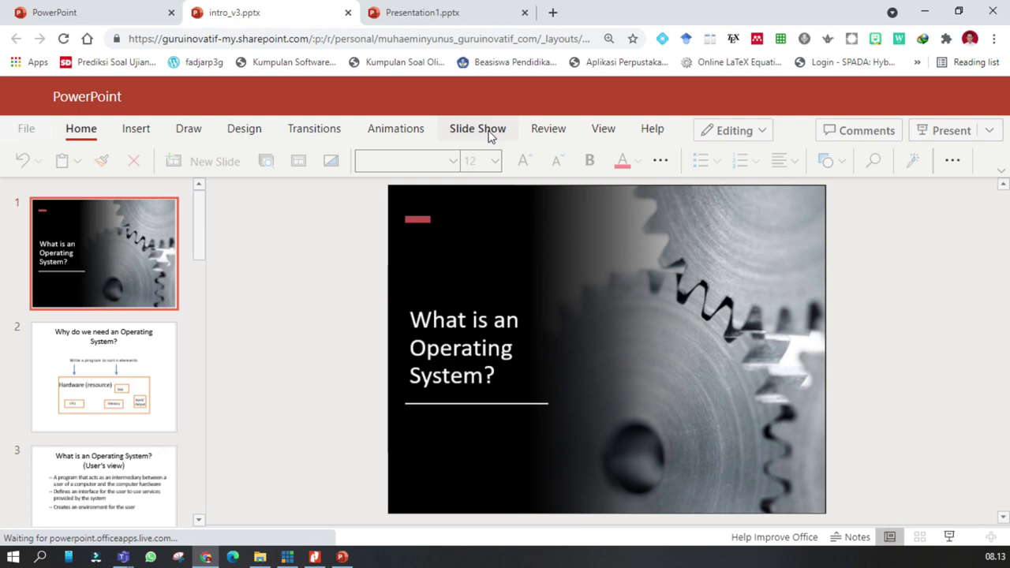
left_click(481, 135)
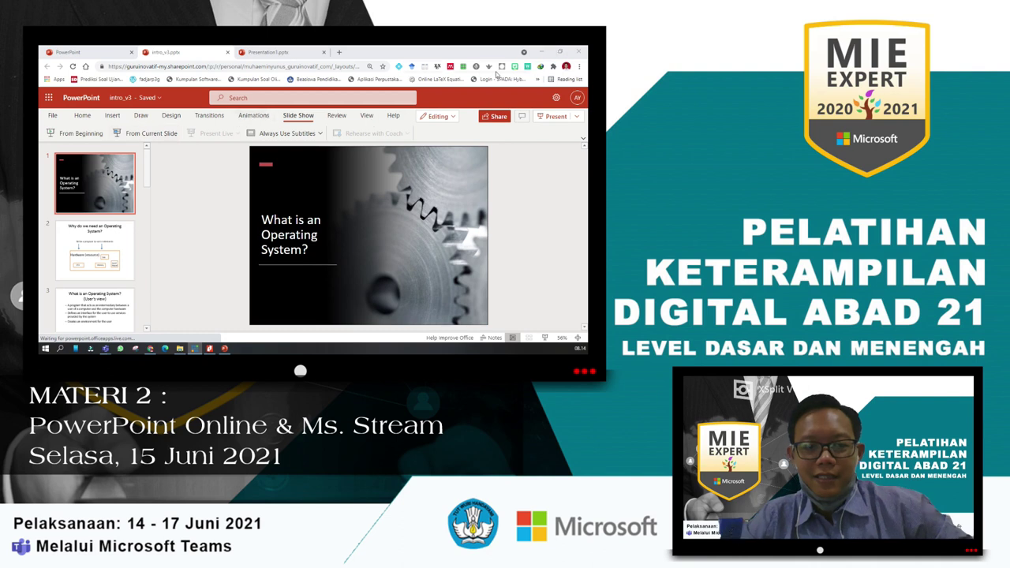
Minimize the browser to return to the Teams meeting and switch the side panel to Meeting chat
left_click(544, 52)
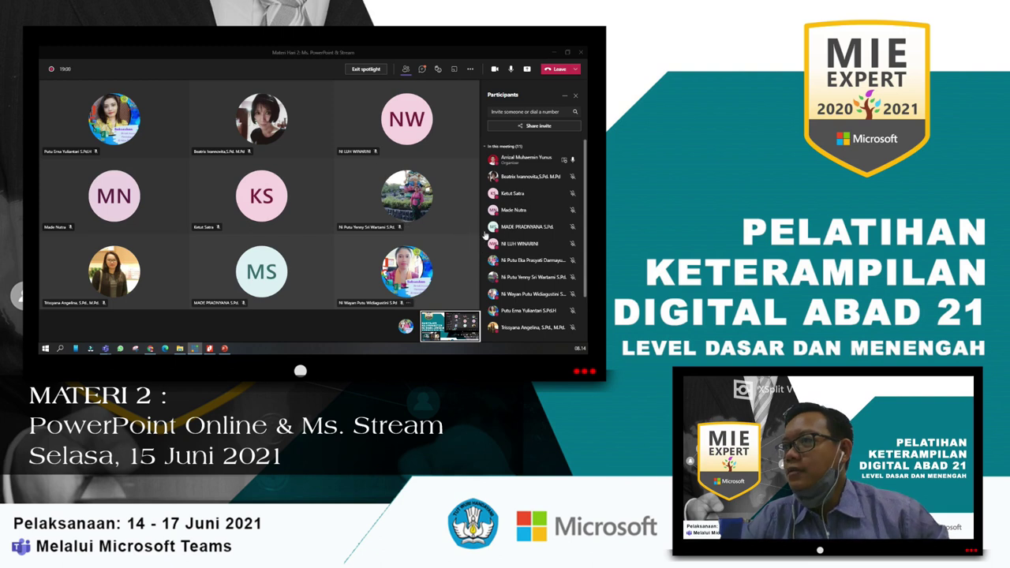
scroll(513, 213, "down", 3)
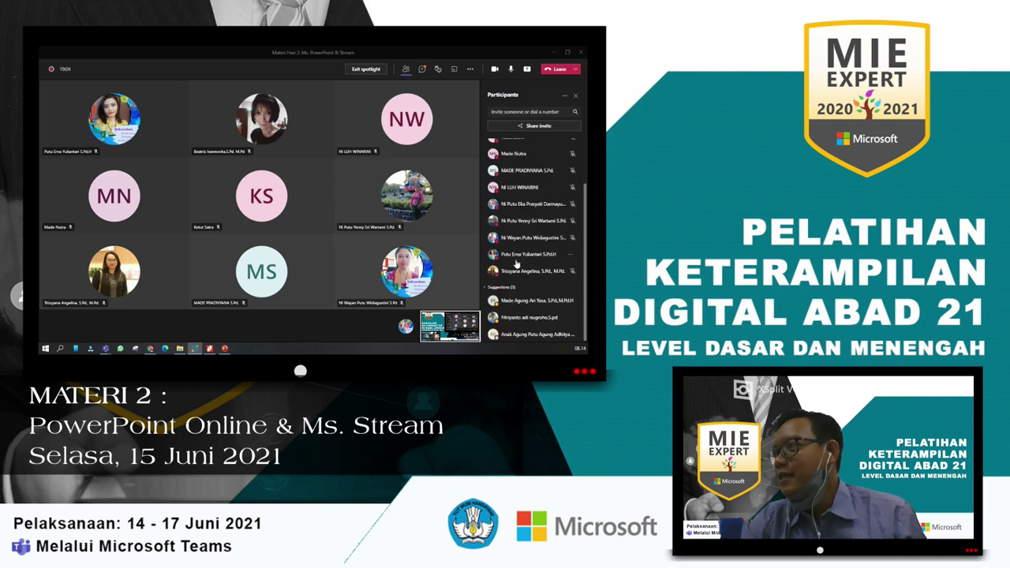
scroll(515, 247, "up", 2)
scroll(499, 267, "up", 1)
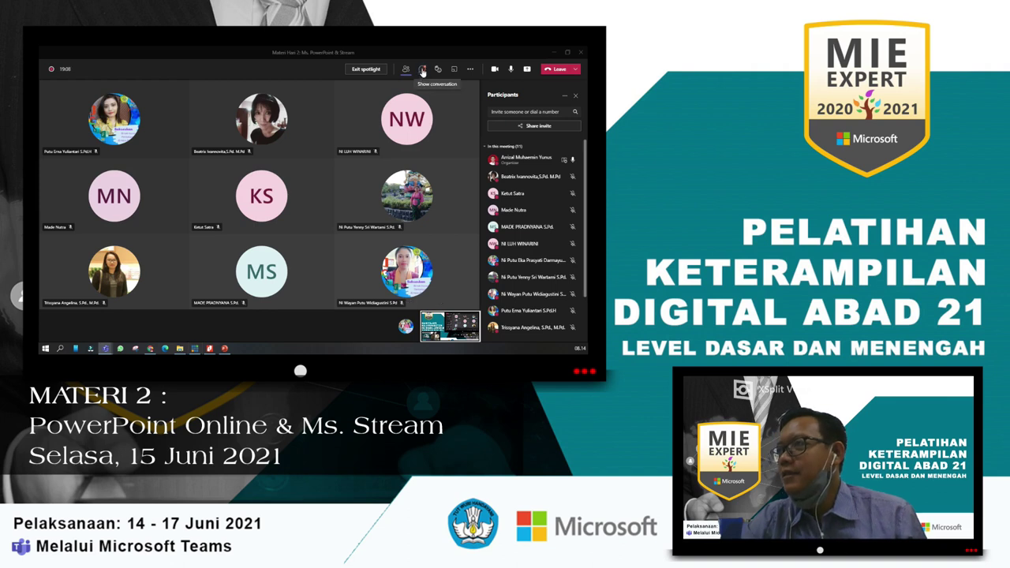
left_click(422, 69)
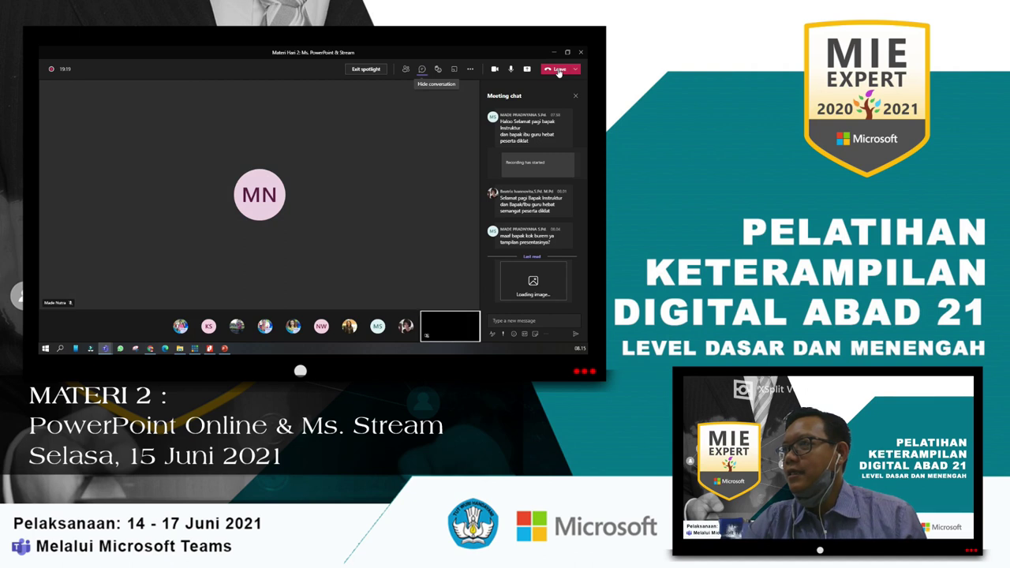
Dismiss the recording and spotlight notices and unmute the microphone
left_click(521, 321)
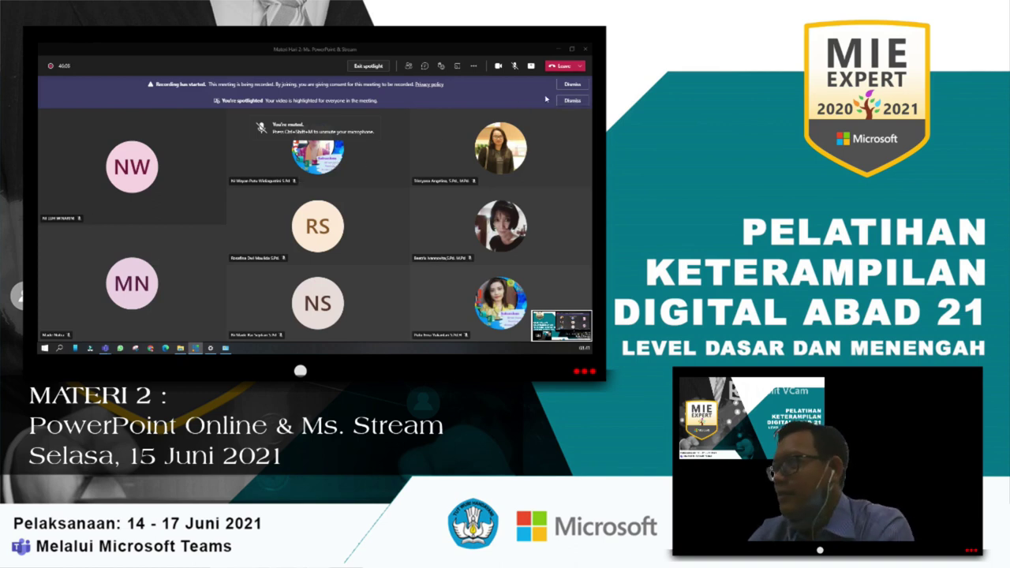
left_click(572, 101)
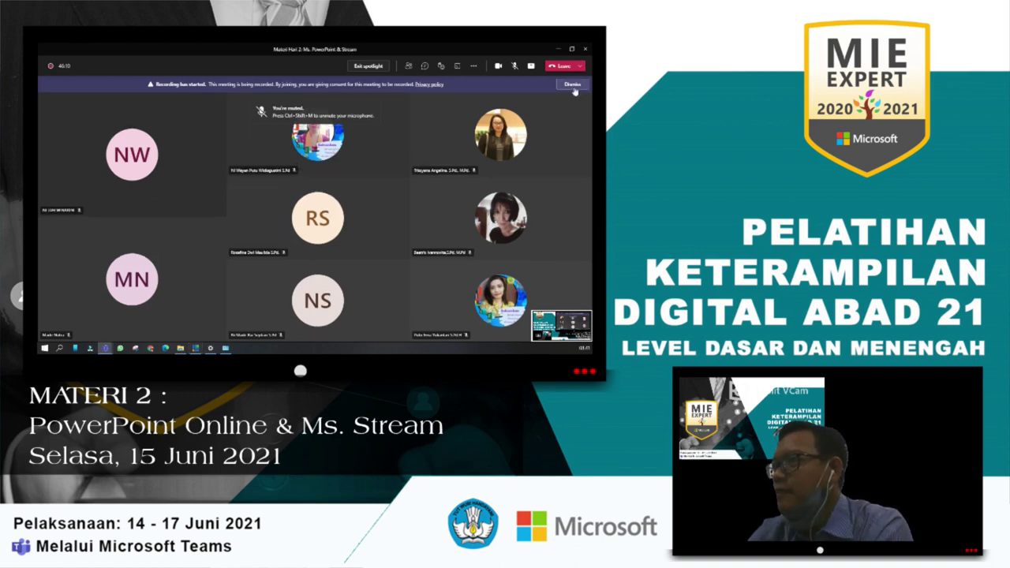
left_click(572, 84)
left_click(515, 70)
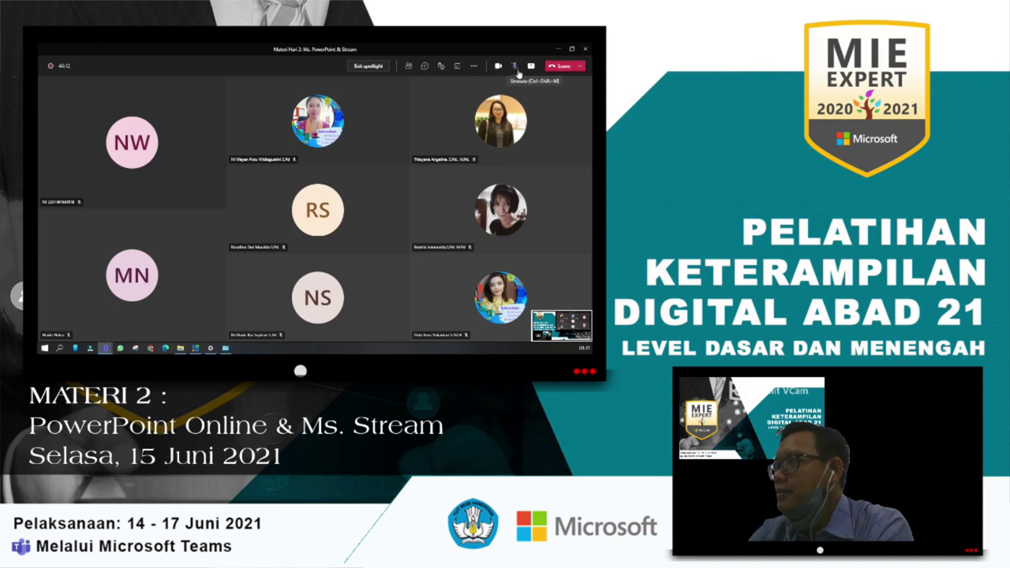
Review the audio and camera device settings, then close the panel
left_click(476, 68)
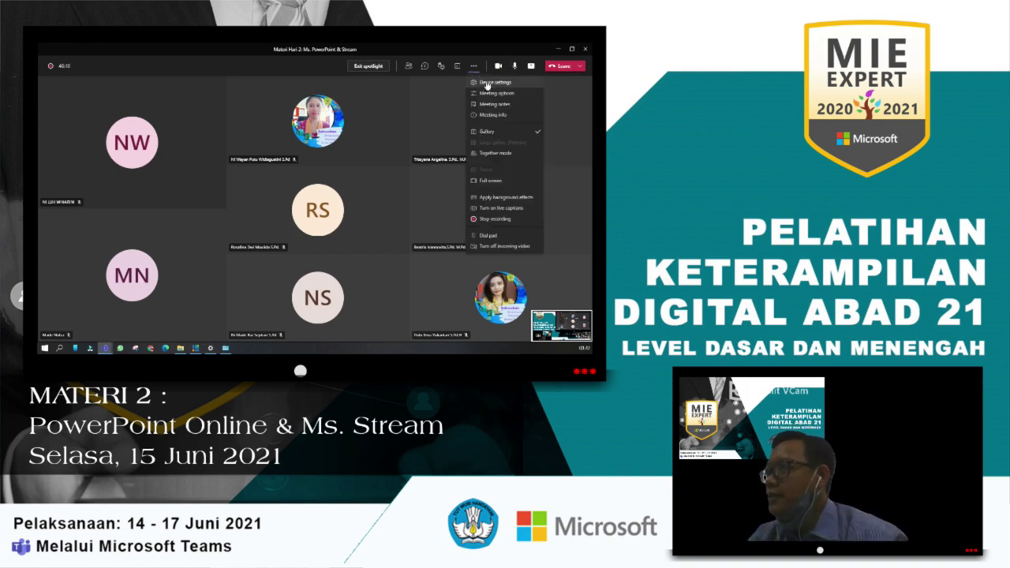
left_click(495, 82)
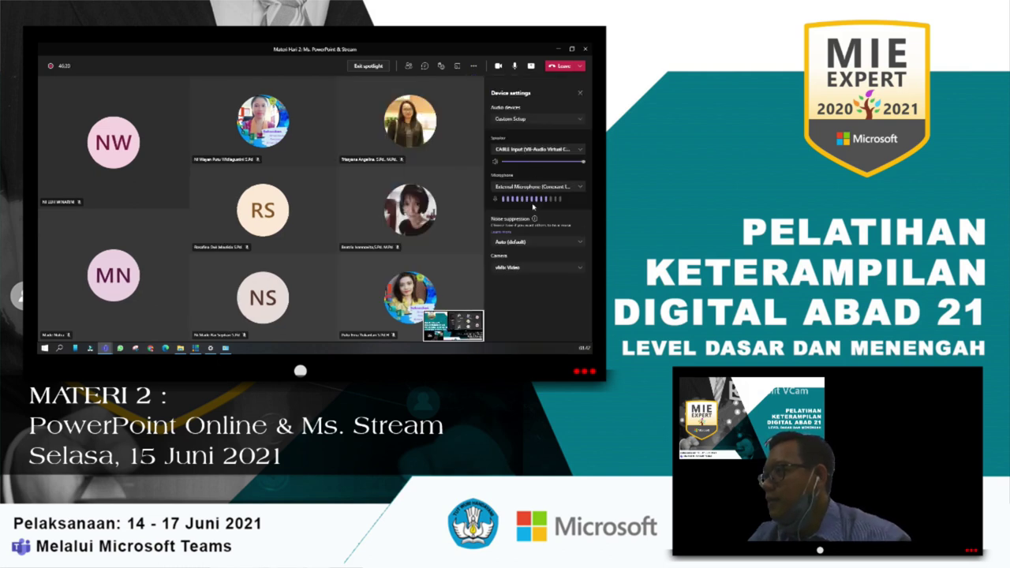
left_click(580, 93)
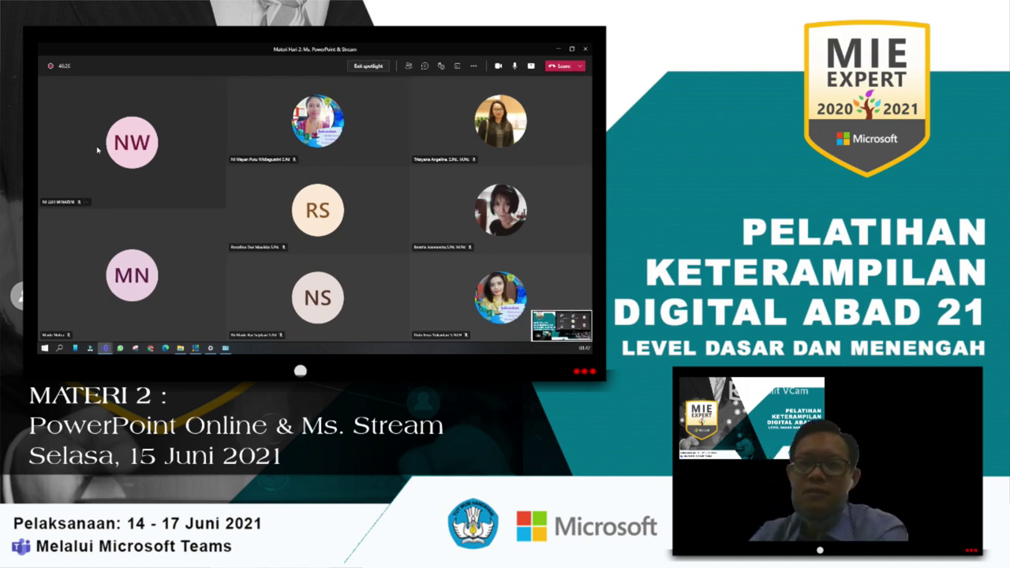
mouse_move(531, 66)
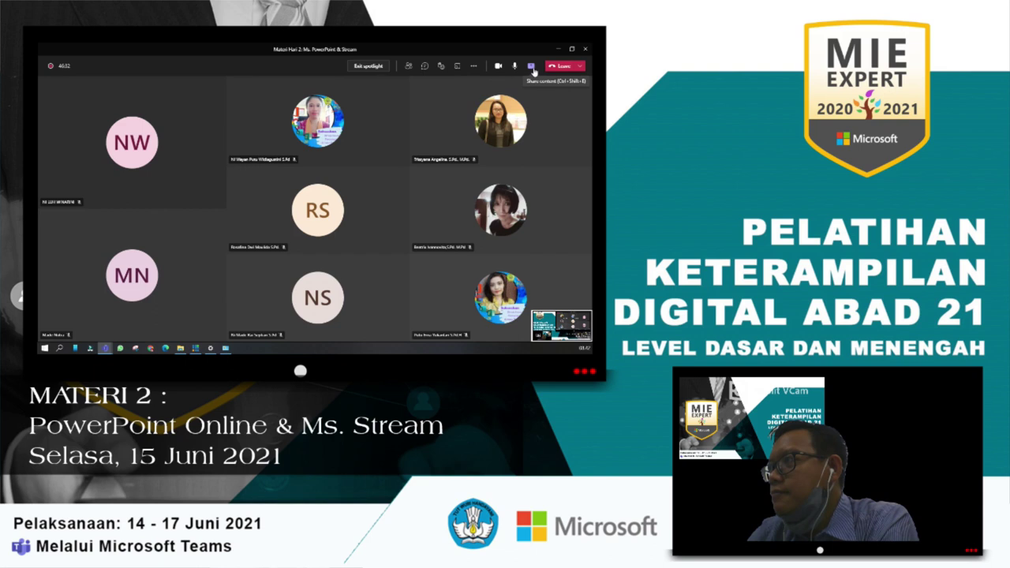
Bring the meeting window back to the front via the Share content options
left_click(532, 68)
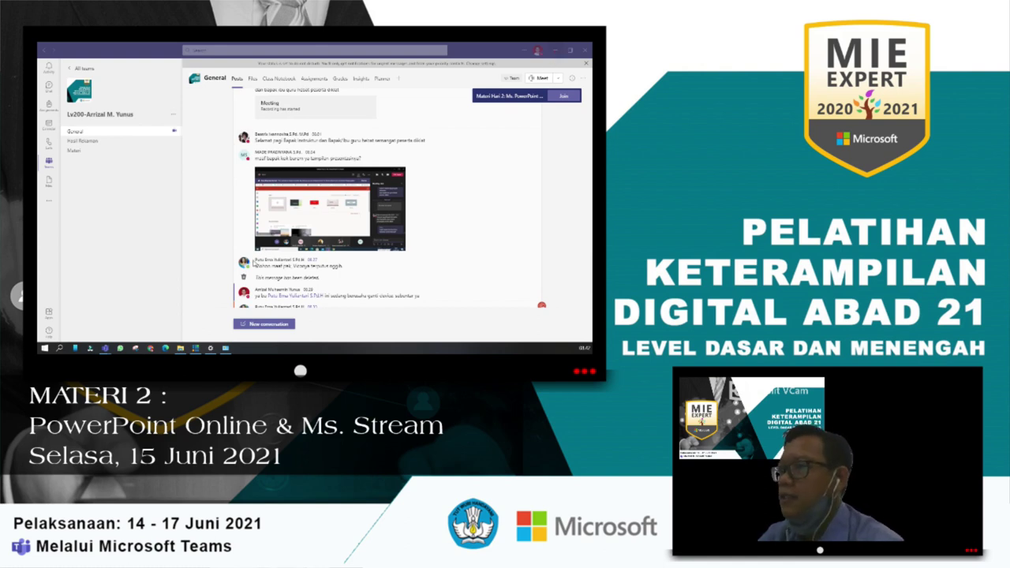
mouse_move(105, 348)
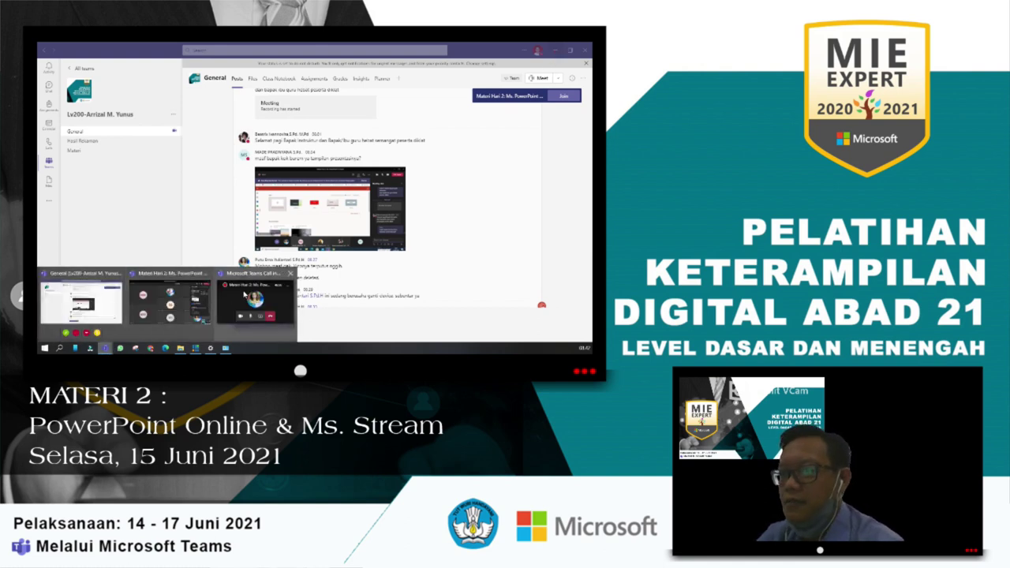
left_click(199, 311)
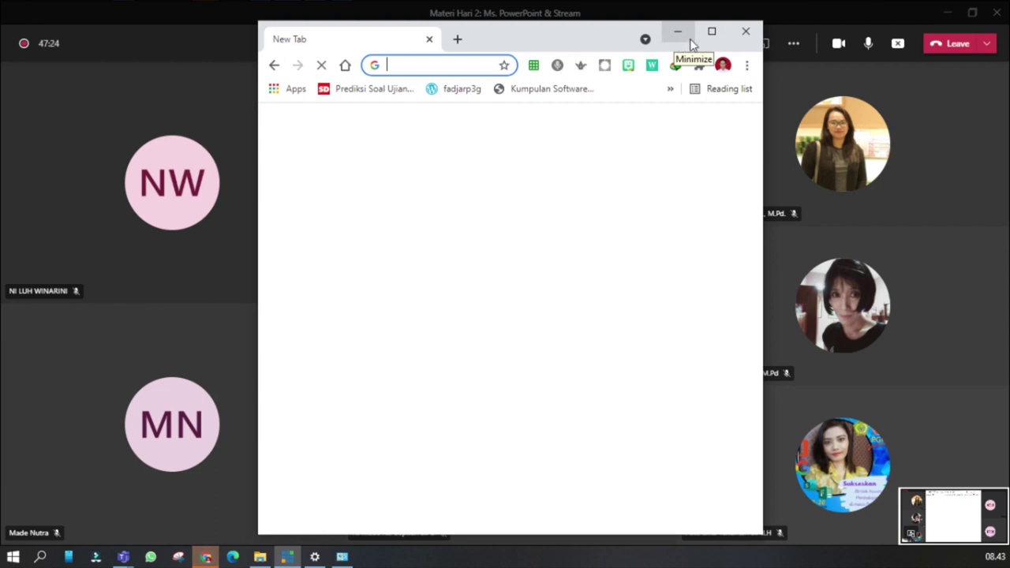
Load portal.office.com and maximize the Chrome window
left_click(464, 63)
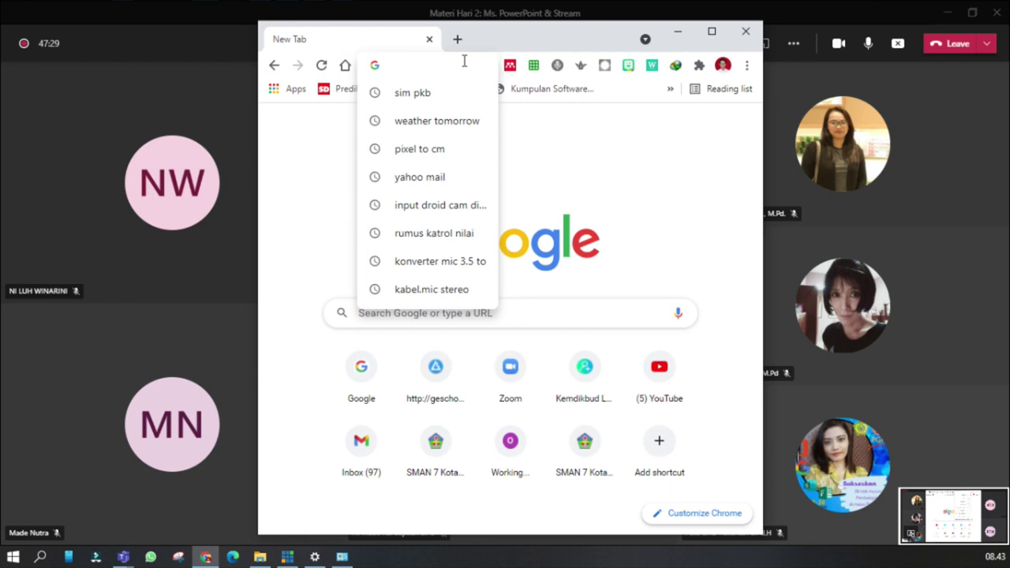
type("portal.office...")
key("Return")
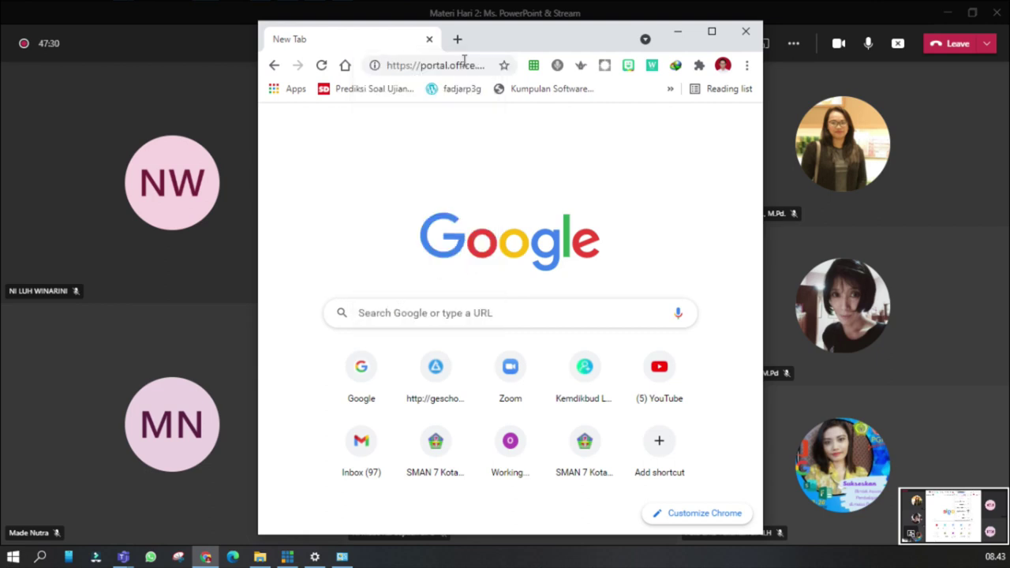
left_click(711, 31)
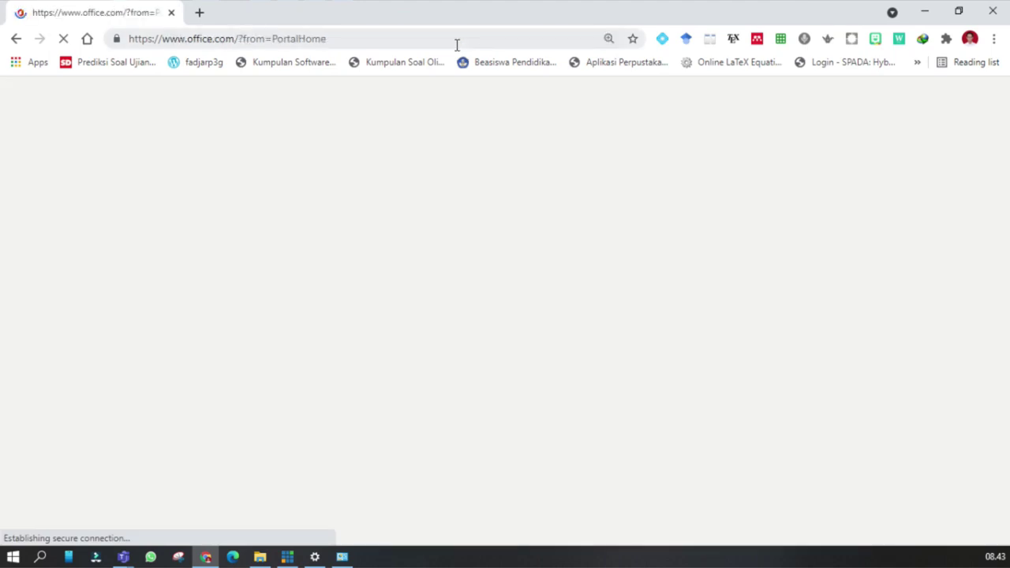
Zoom the page to 110% and open intro_v3 from the Recommended files
left_click(994, 38)
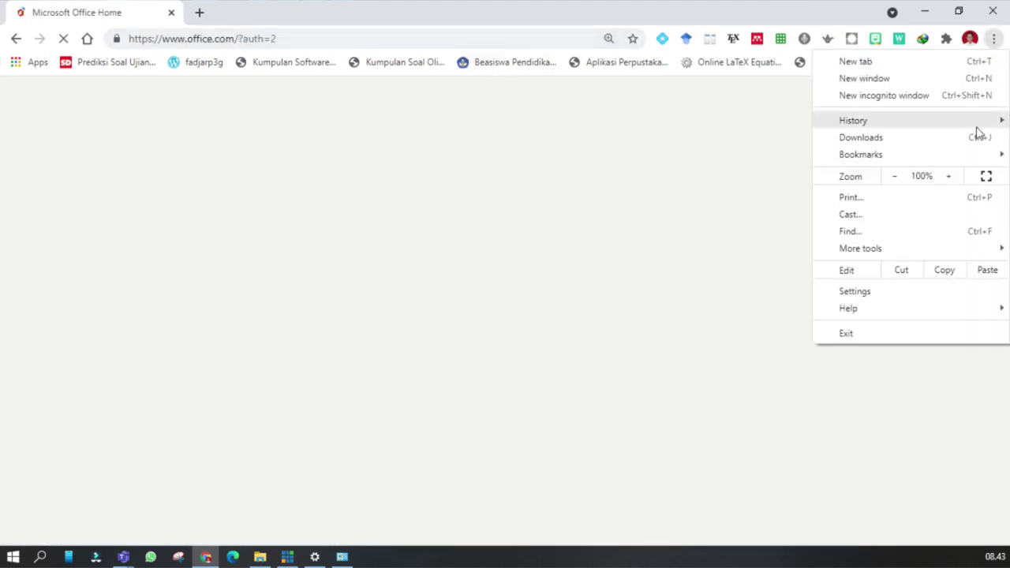
left_click(944, 180)
left_click(636, 156)
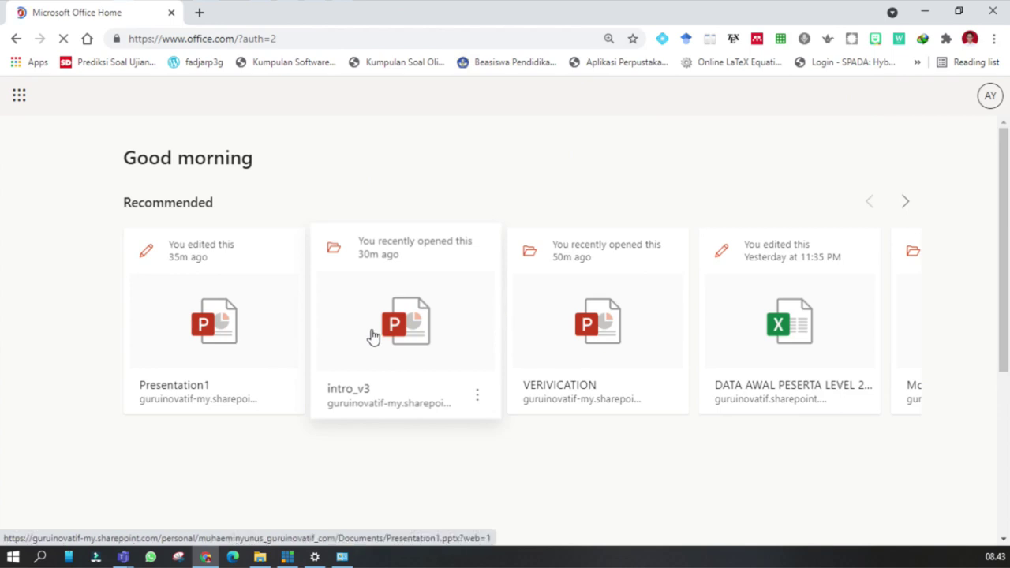
left_click(401, 330)
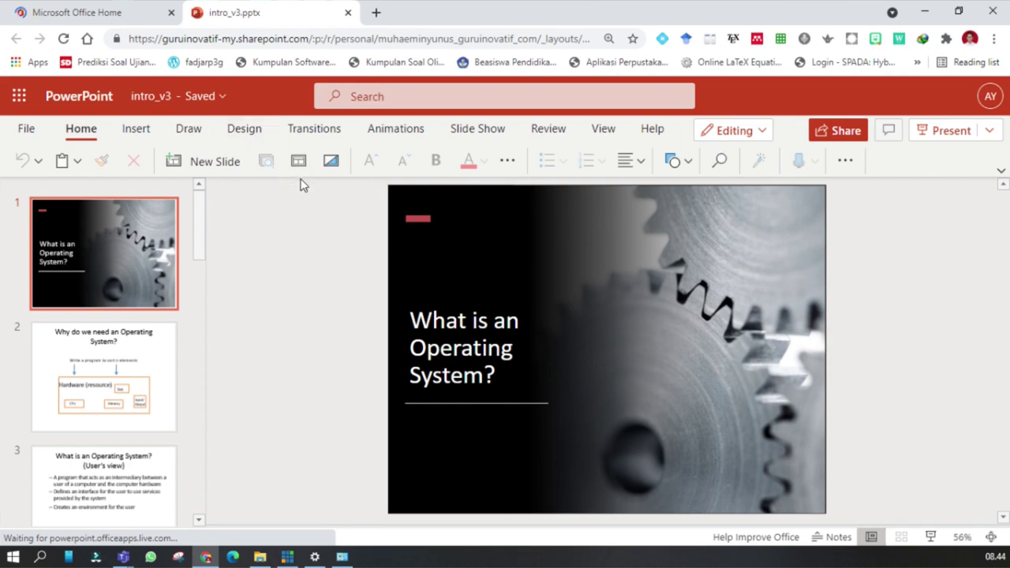
Open the Present dropdown to see intro_v3's presenting choices
left_click(993, 132)
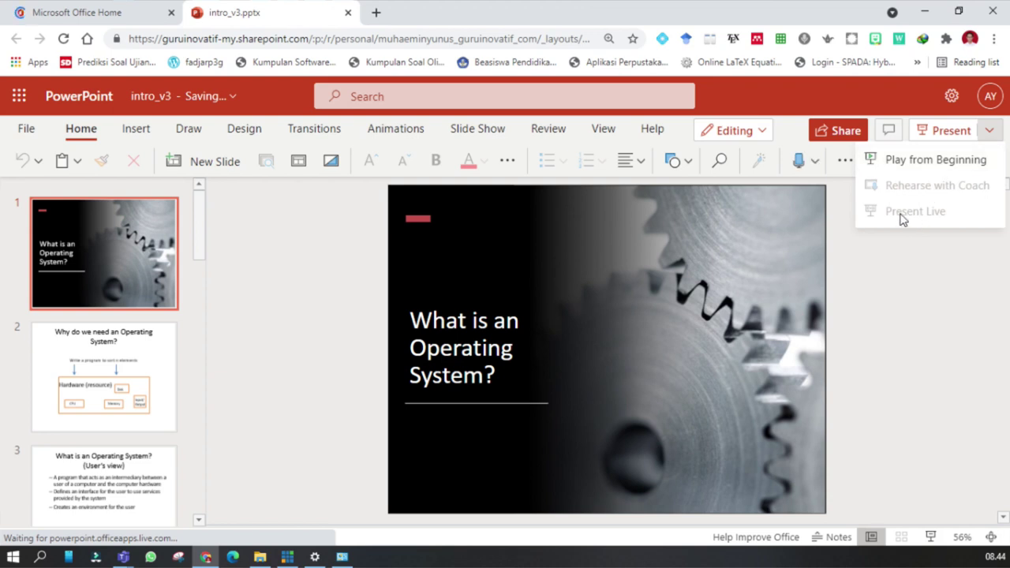
Check the Slide Show tab and Present options again, with Present Live still unavailable
left_click(900, 272)
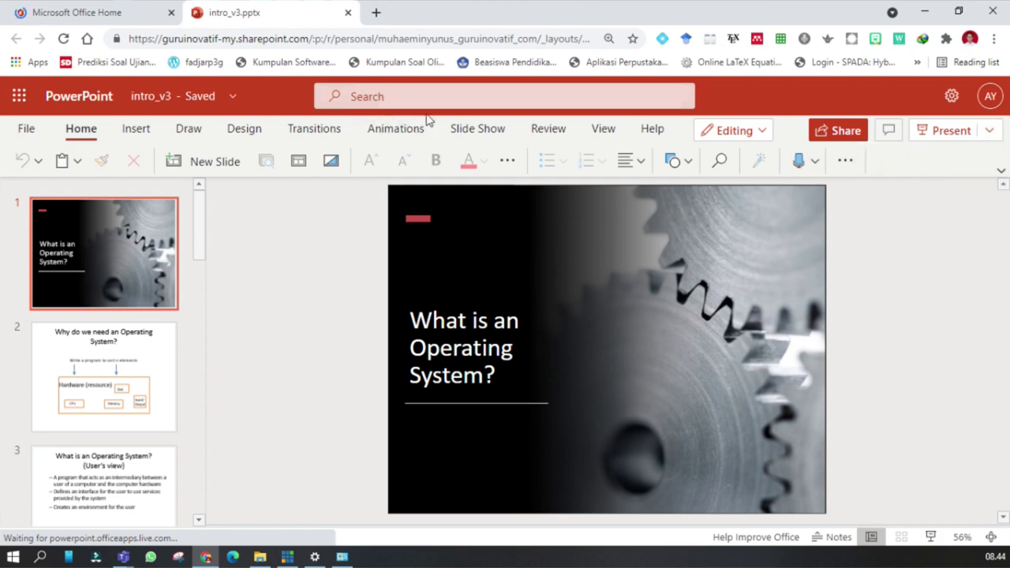
left_click(472, 134)
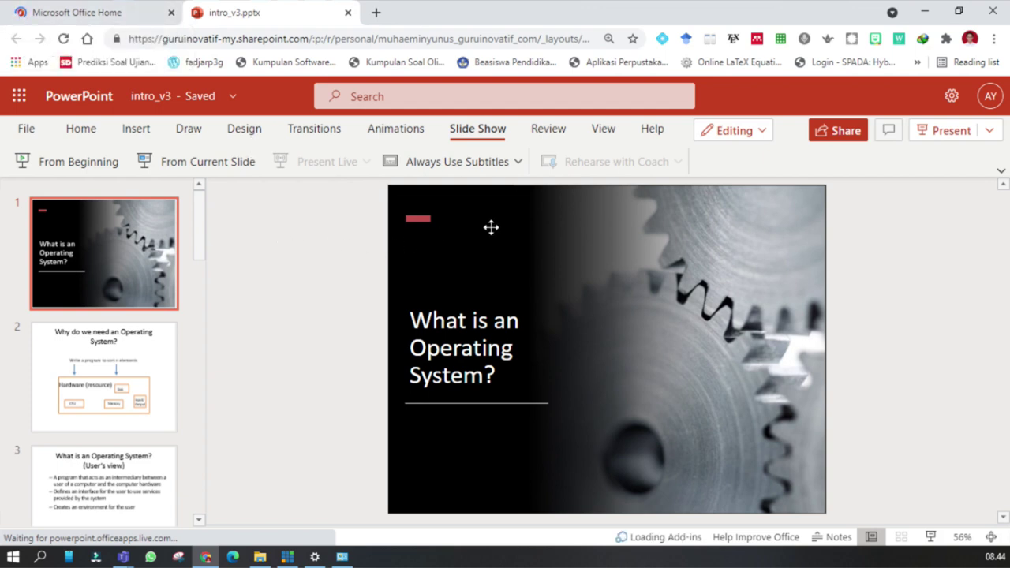
left_click(989, 132)
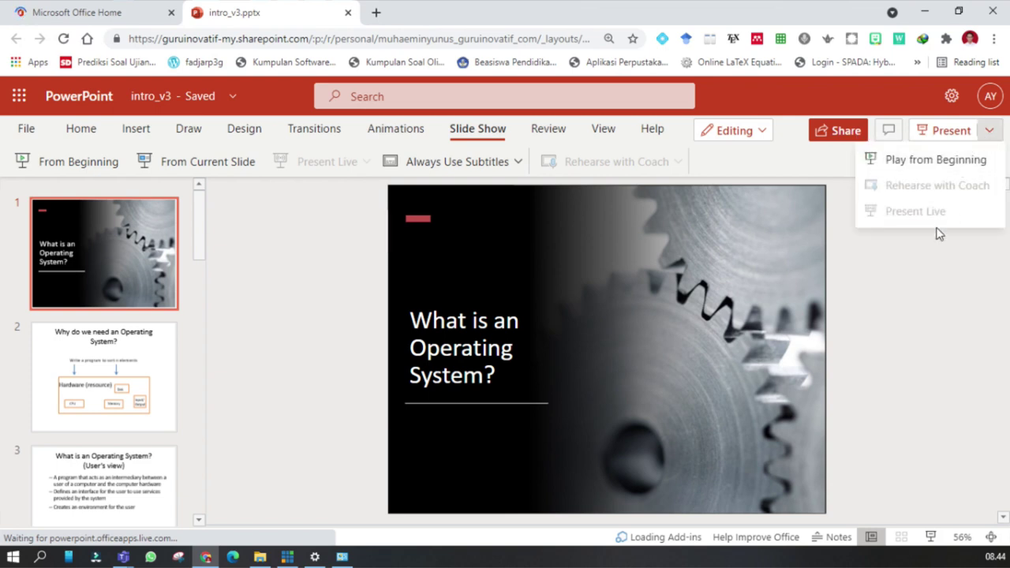
left_click(936, 254)
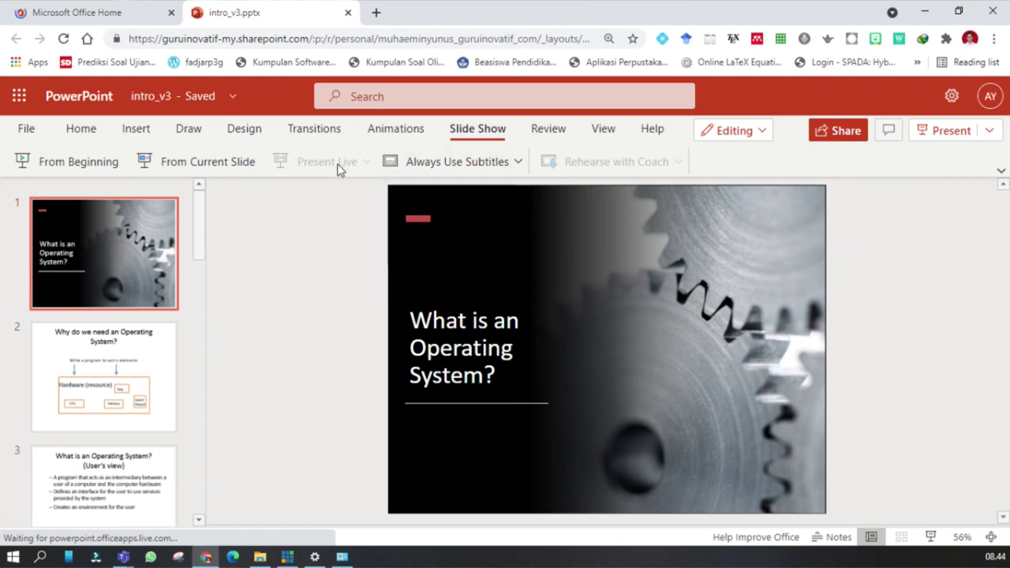
left_click(64, 39)
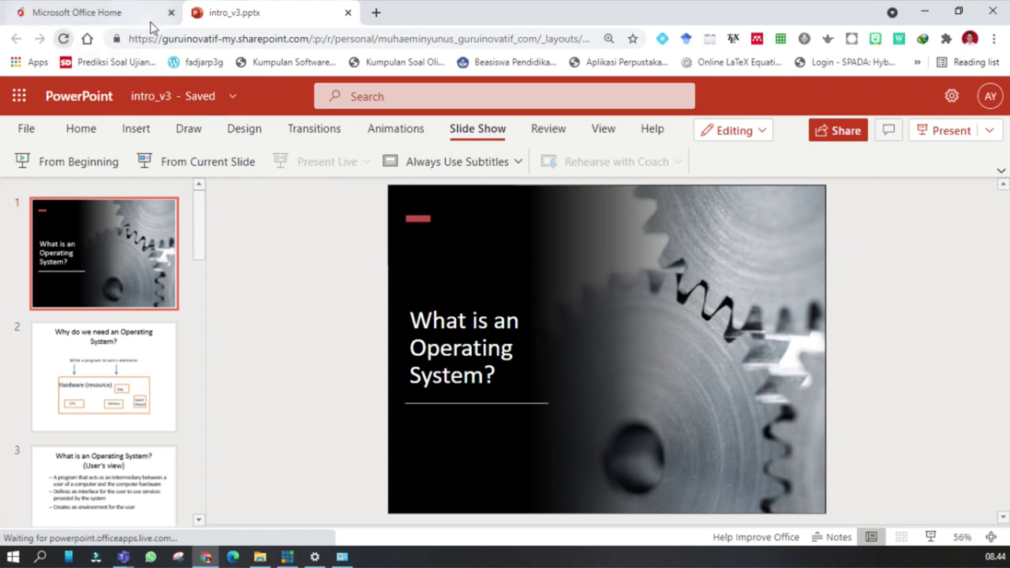
Close the Microsoft Office Home tab, leaving intro_v3 as the only tab
left_click(171, 13)
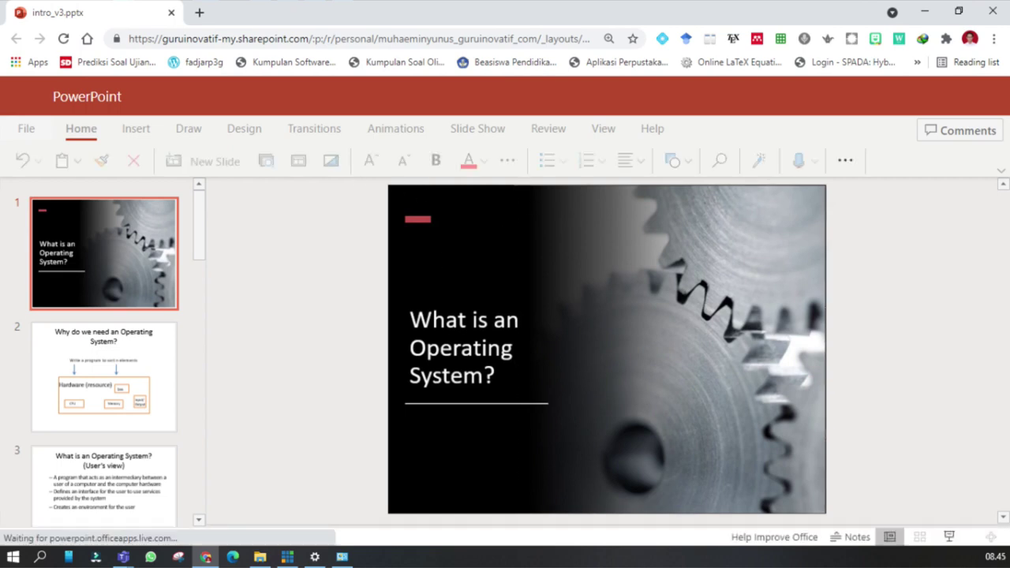
key("super+e")
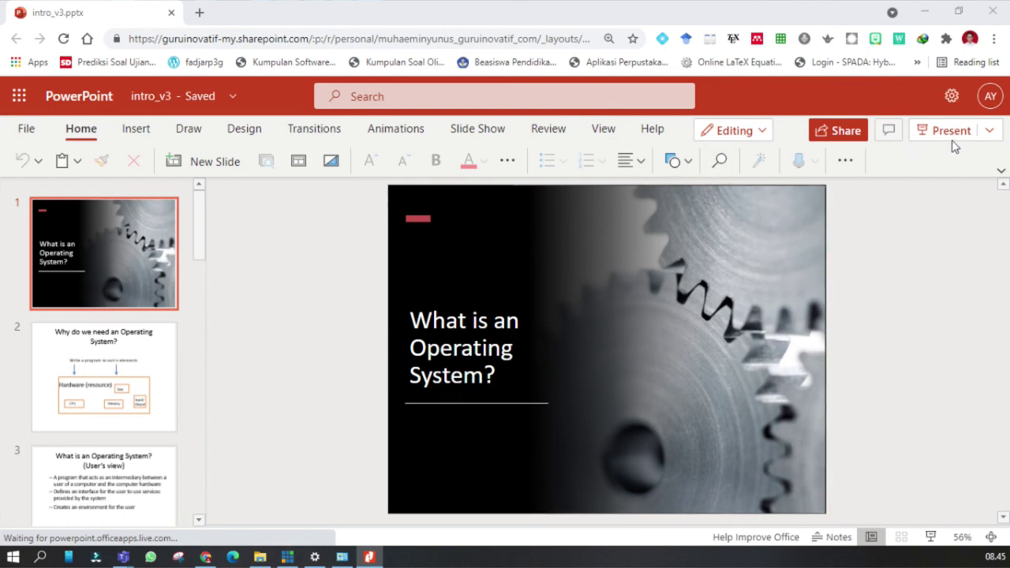
Set the subtitles' spoken language to English (U.S.)
left_click(473, 130)
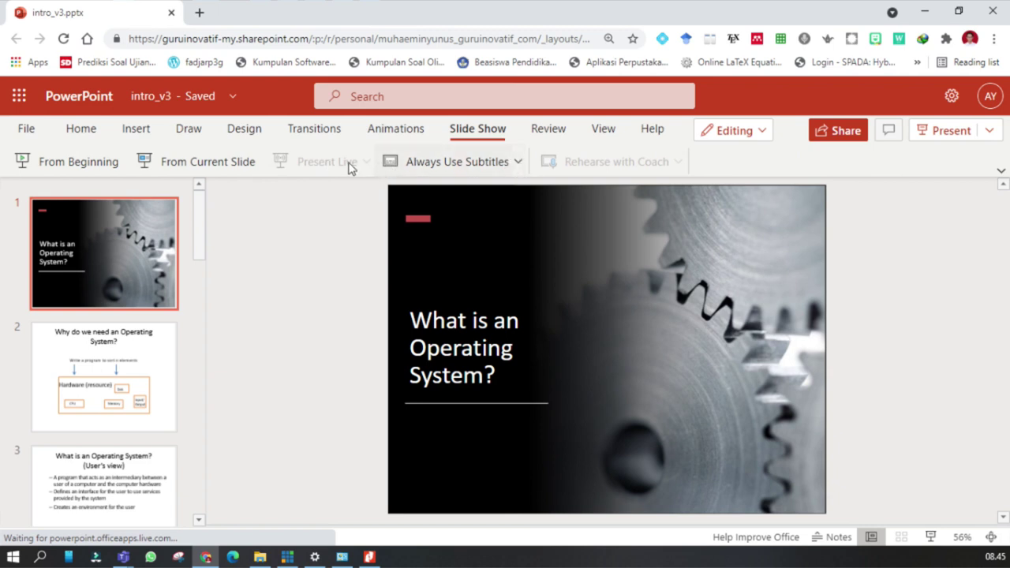
left_click(519, 162)
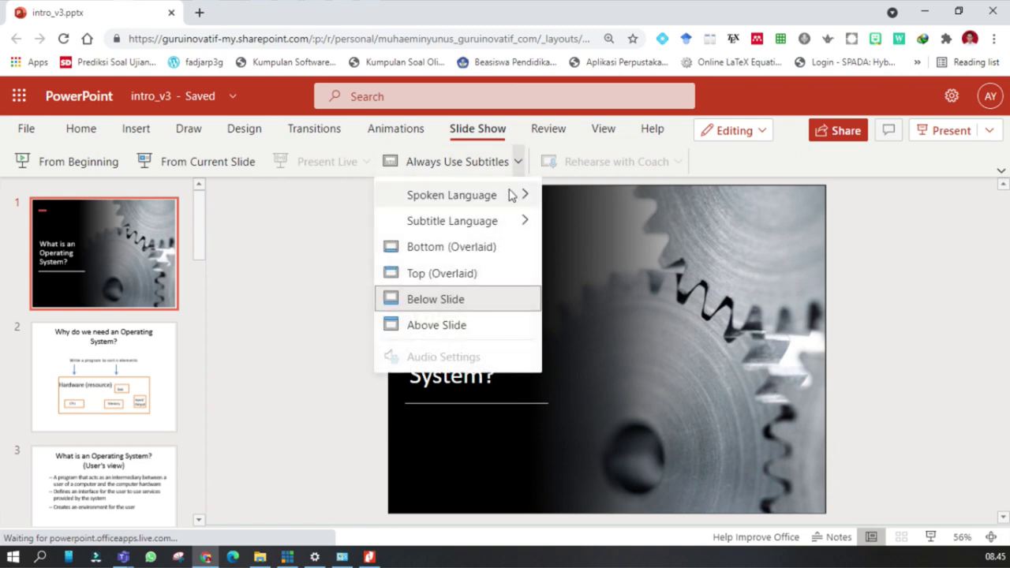
left_click(488, 200)
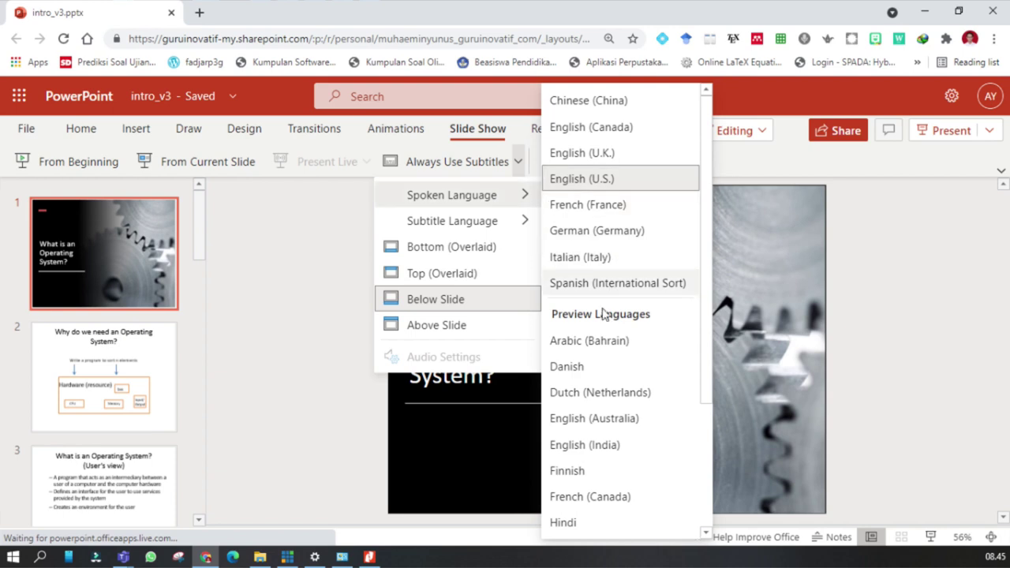
scroll(602, 314, "down", 1)
scroll(604, 316, "down", 2)
scroll(606, 318, "down", 3)
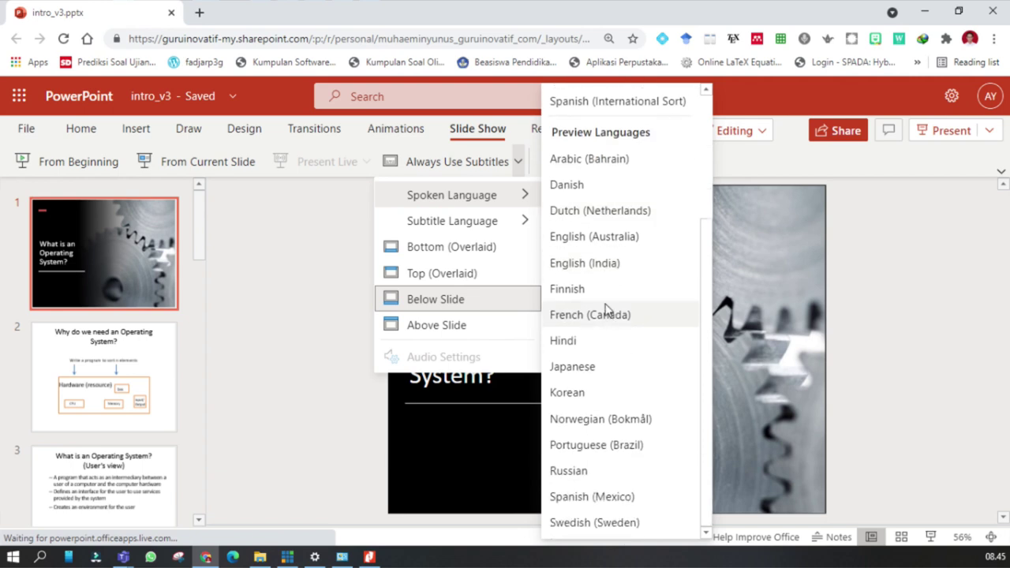
scroll(605, 304, "up", 5)
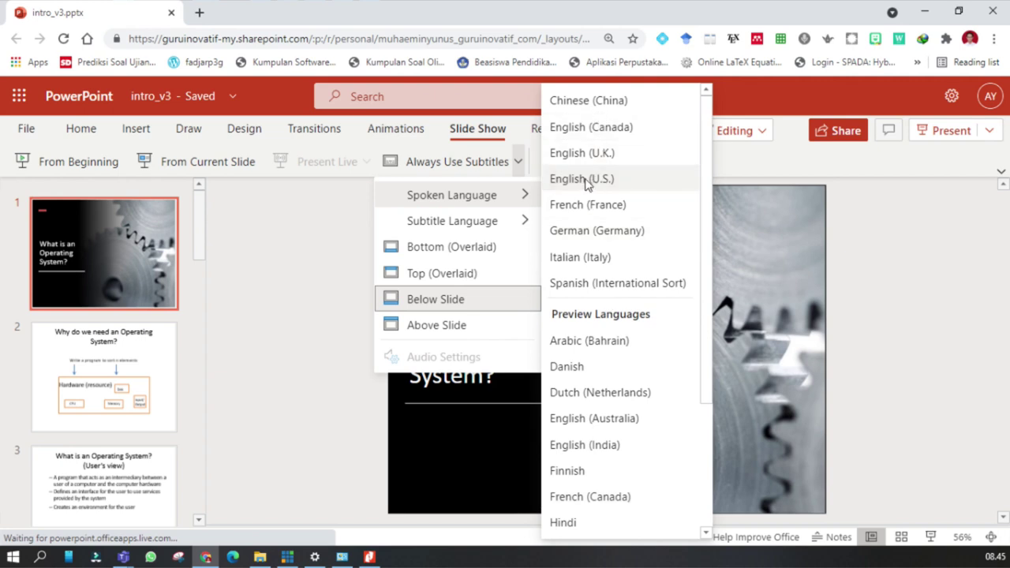
left_click(585, 180)
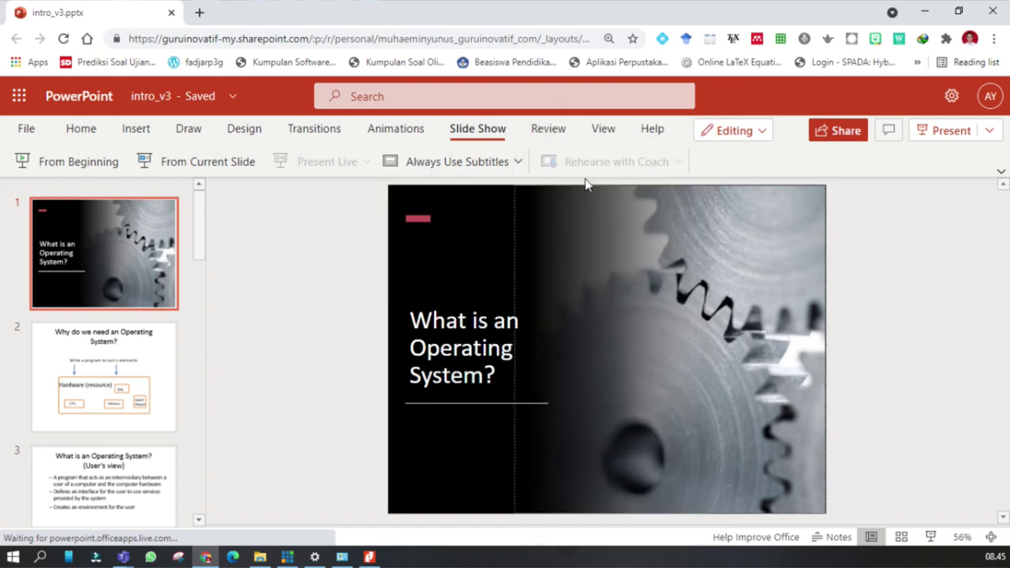
Set the subtitle language to Indonesian
left_click(520, 163)
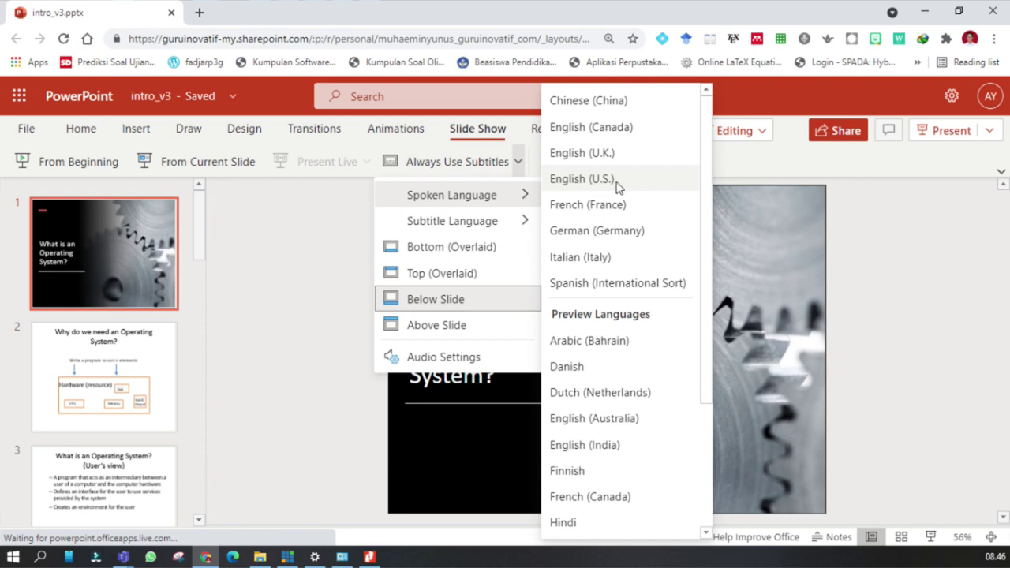
left_click(526, 227)
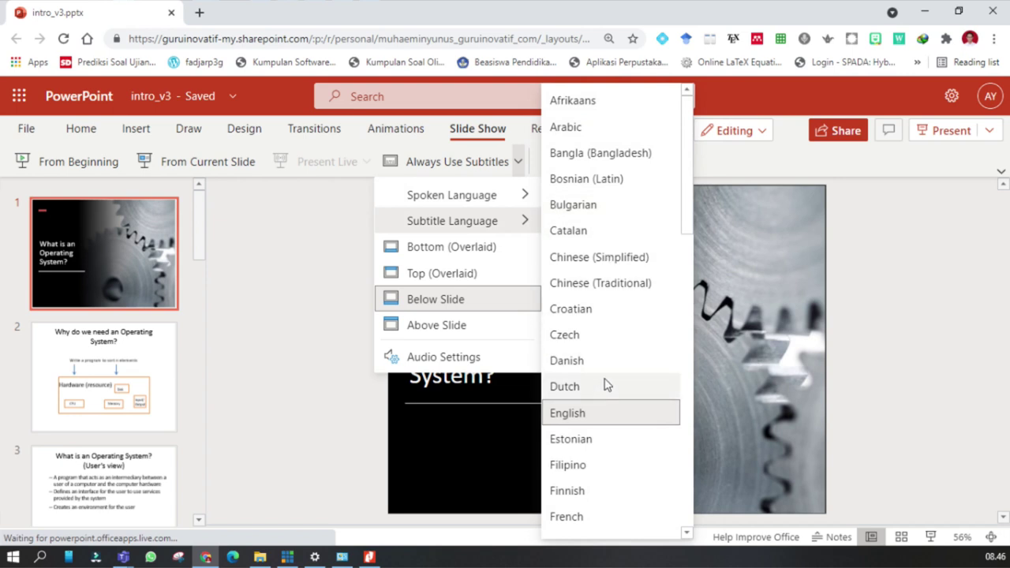
scroll(605, 384, "down", 2)
scroll(605, 384, "down", 3)
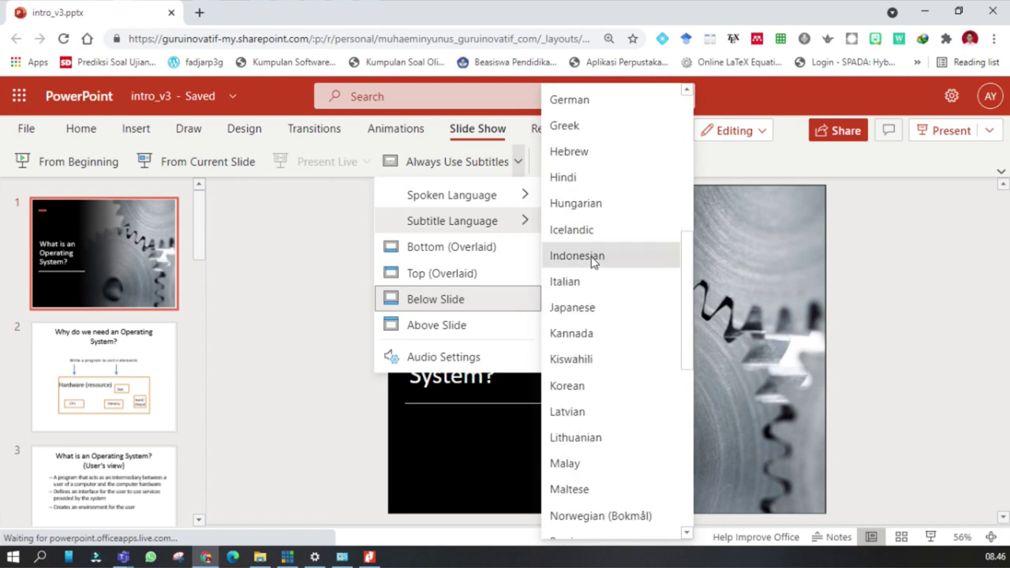
left_click(592, 258)
Review the subtitle languages in the Audio Settings pane, then close it
left_click(517, 163)
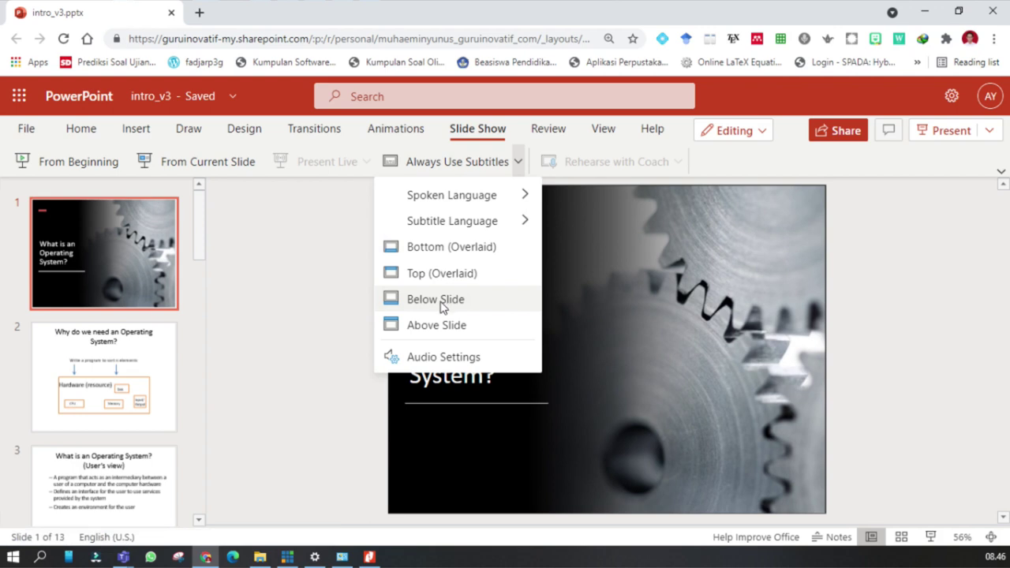
left_click(434, 359)
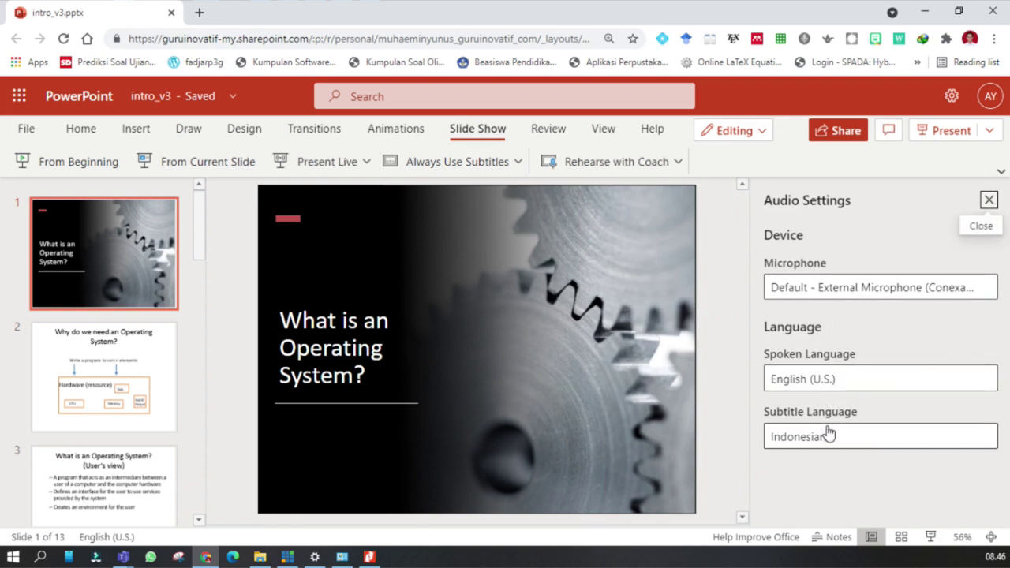
left_click(988, 199)
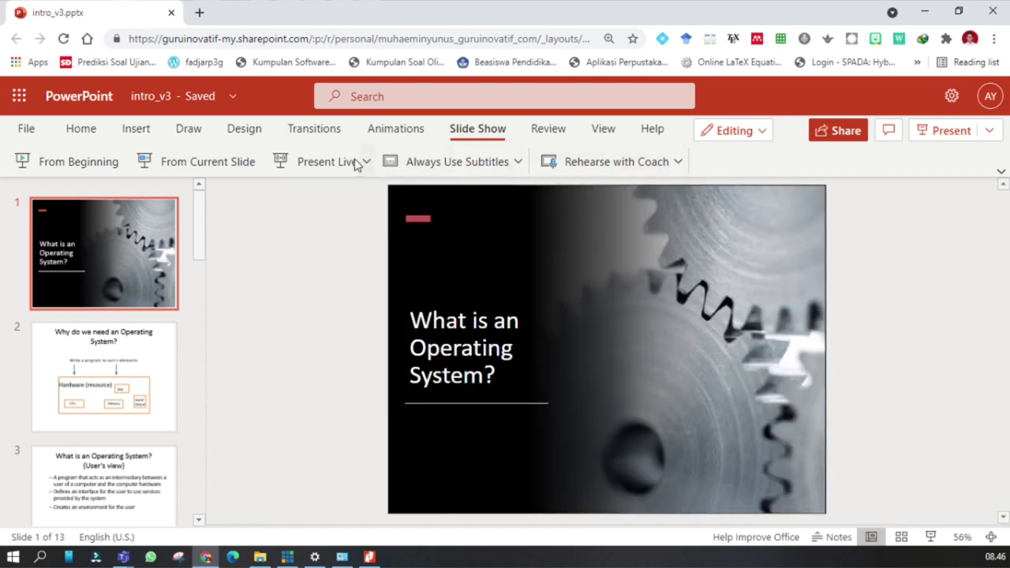
Set the Present Live audience to Anyone, then show the Rehearse with Coach options
left_click(364, 164)
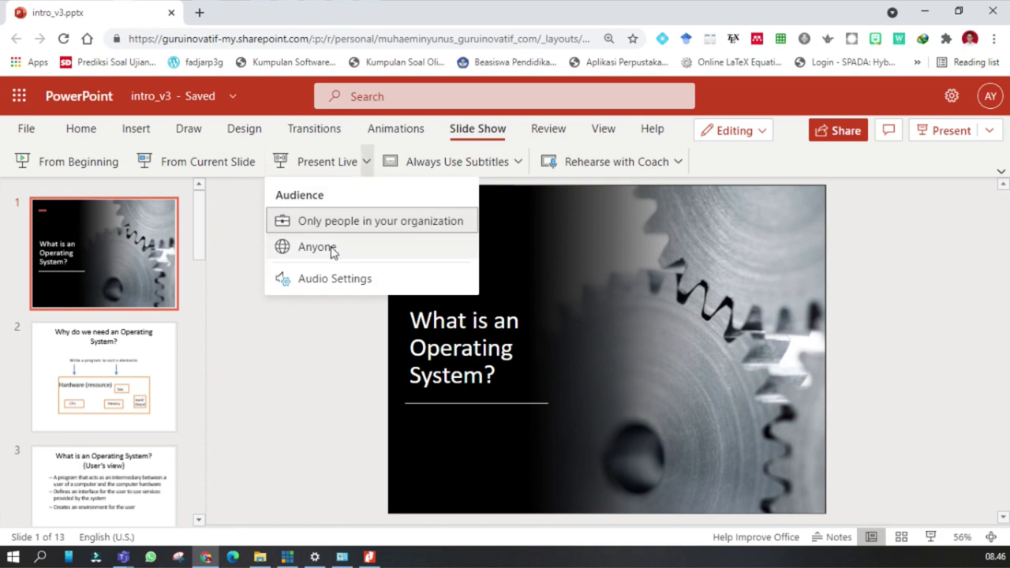
left_click(331, 228)
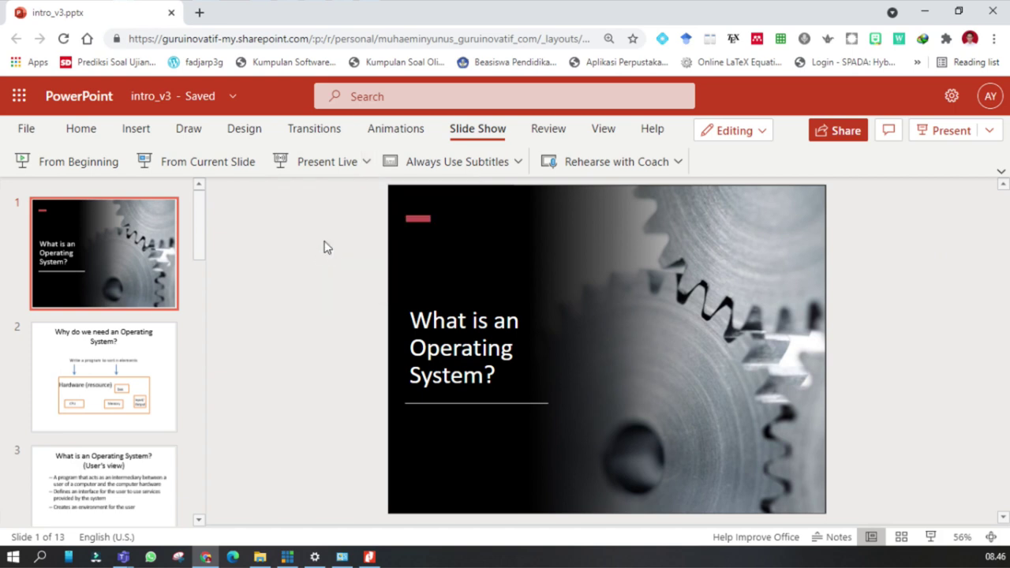
left_click(367, 161)
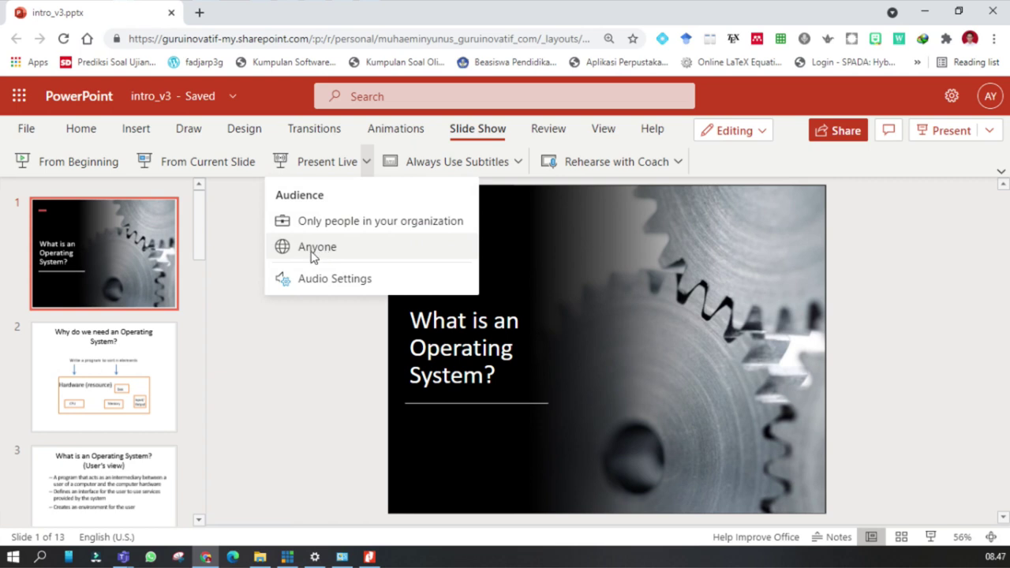
left_click(315, 251)
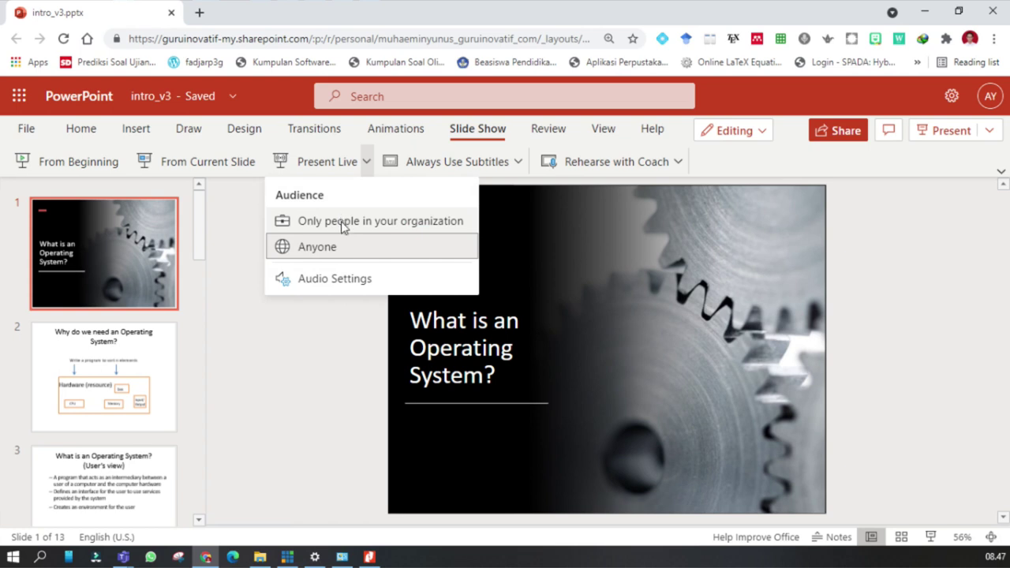
left_click(678, 163)
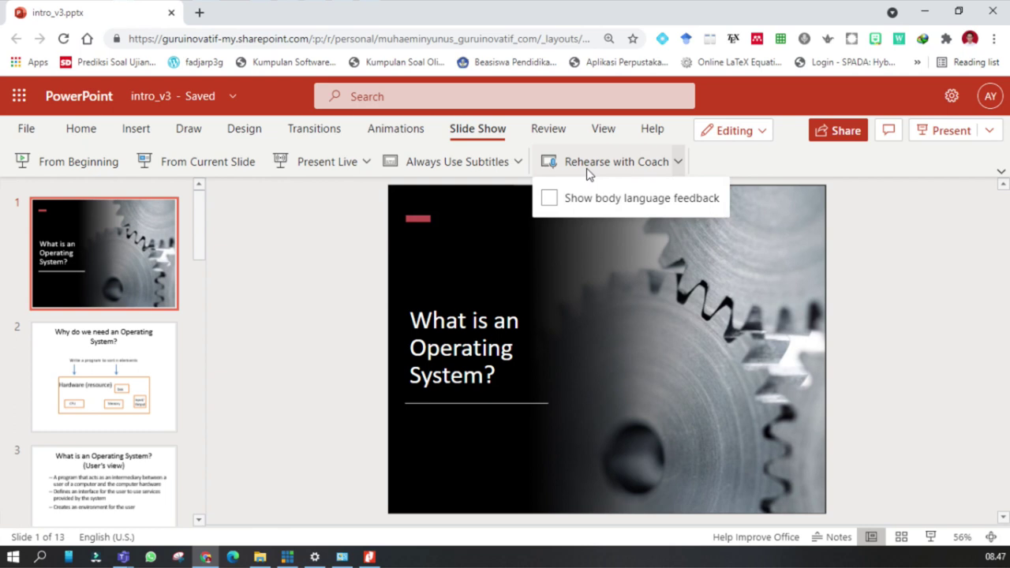
Enable body language feedback and rehearse with Coach through slide 3, allowing camera access
left_click(550, 199)
left_click(627, 162)
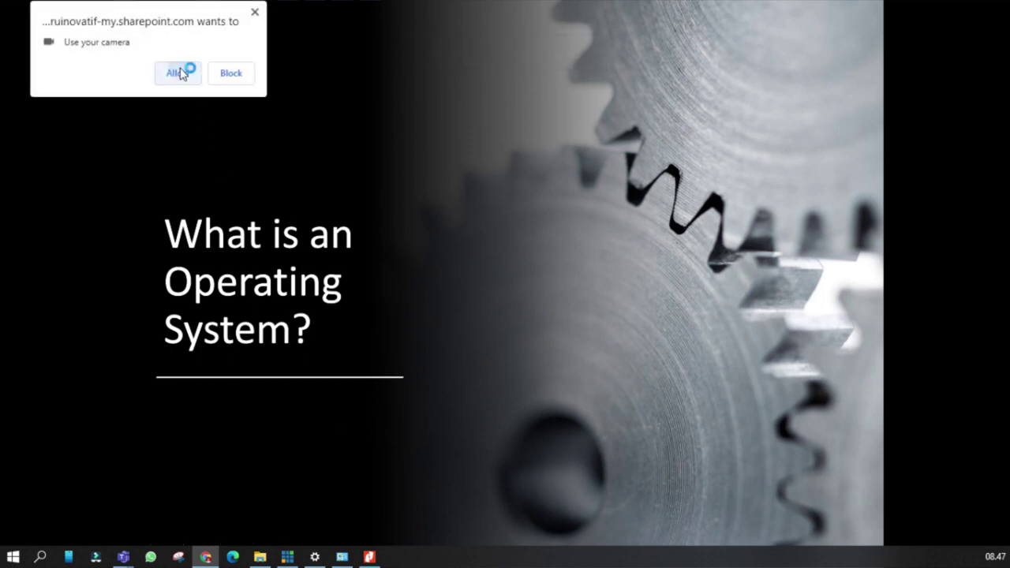
left_click(180, 76)
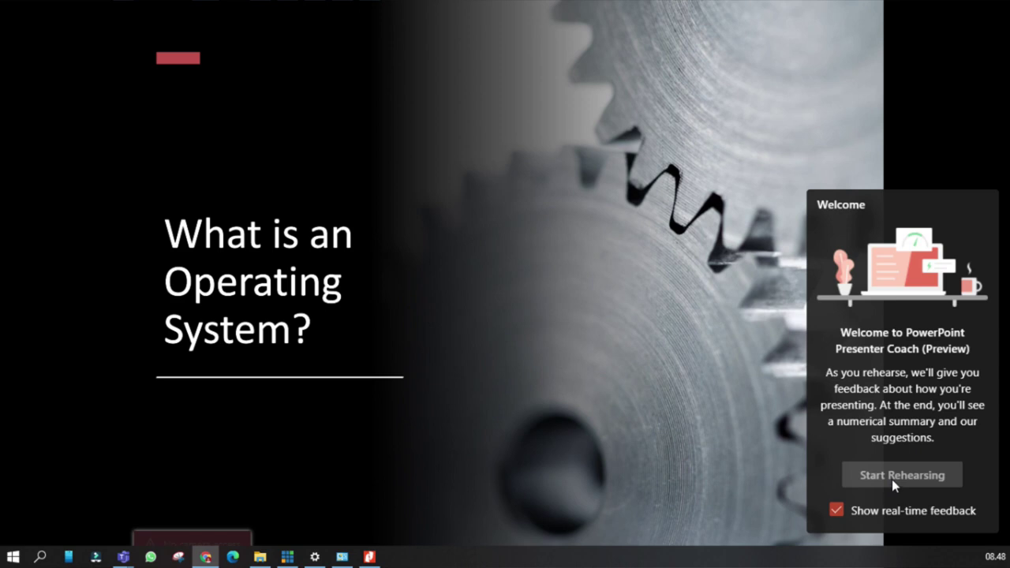
left_click(675, 440)
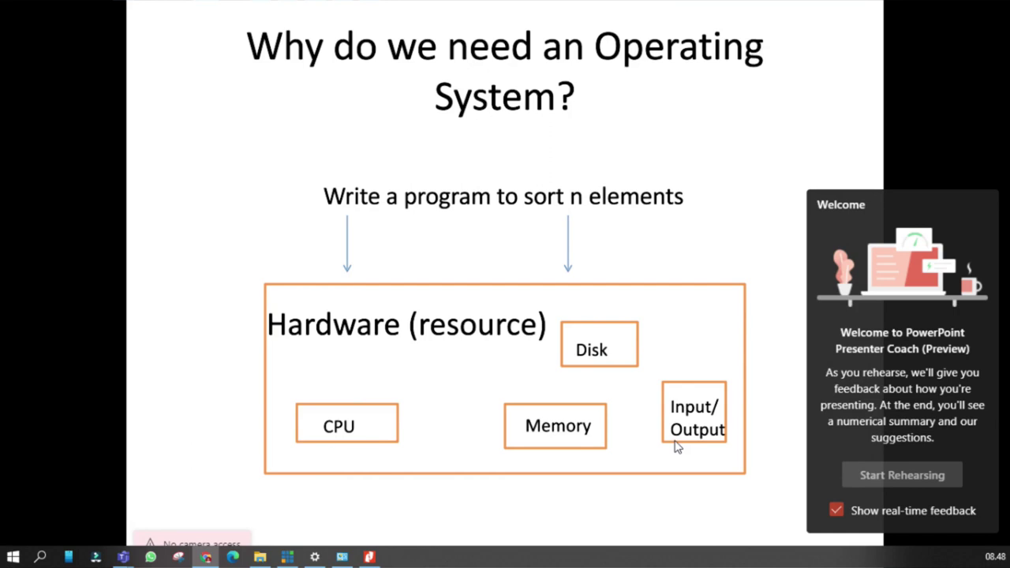
left_click(675, 446)
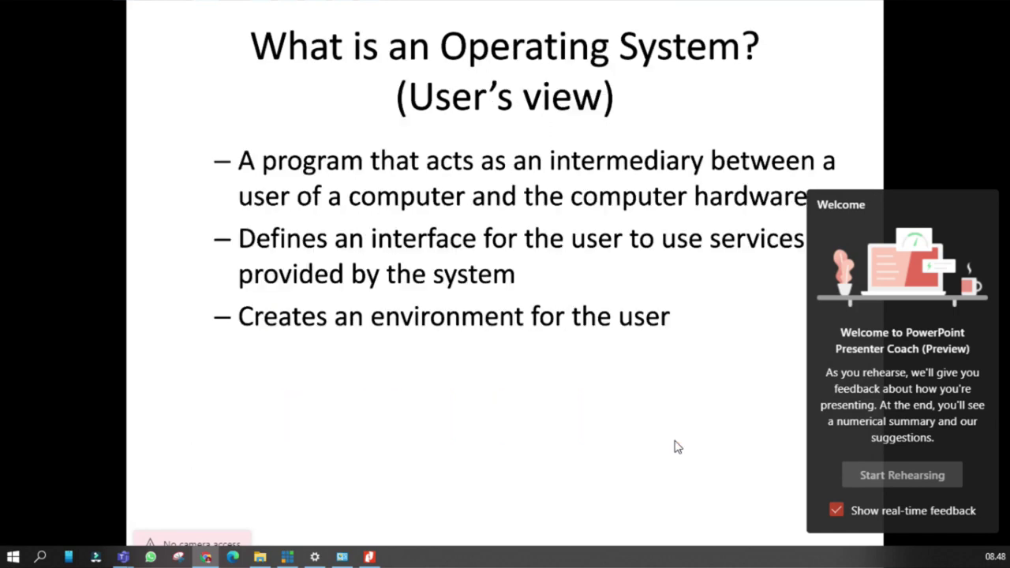
key("Escape")
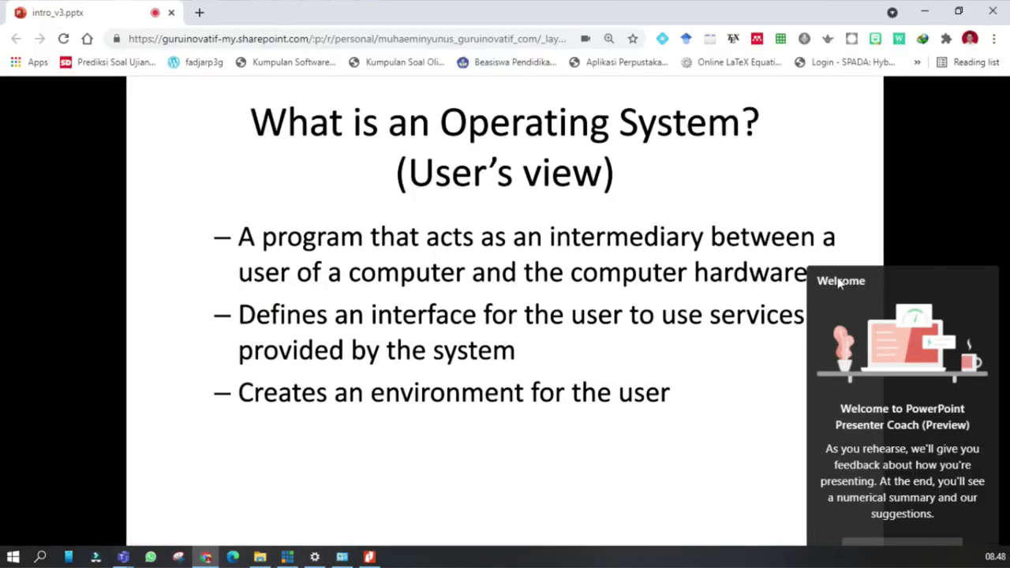
key("Escape")
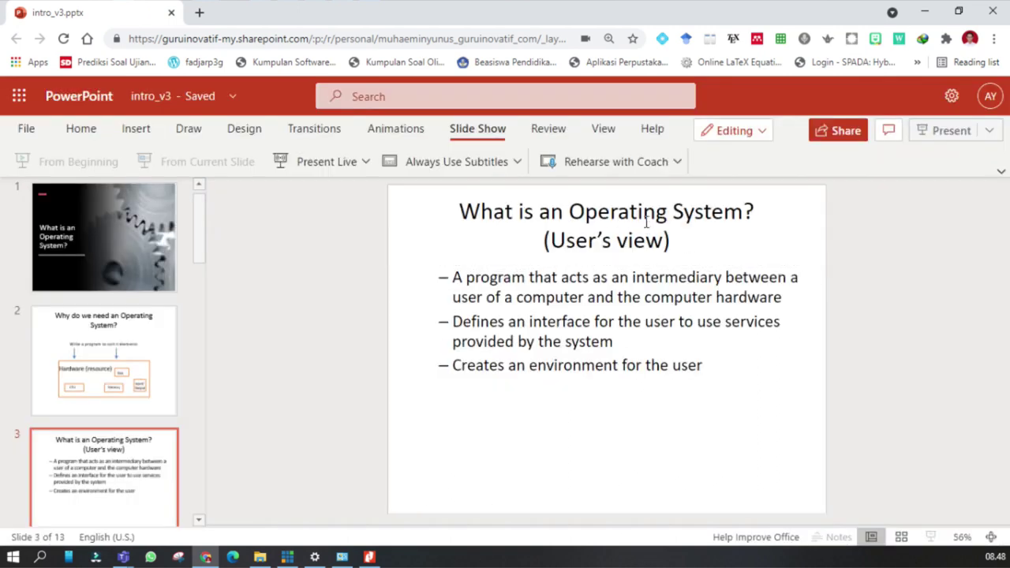
Present live to Anyone from the title slide and copy the session join link
left_click(87, 236)
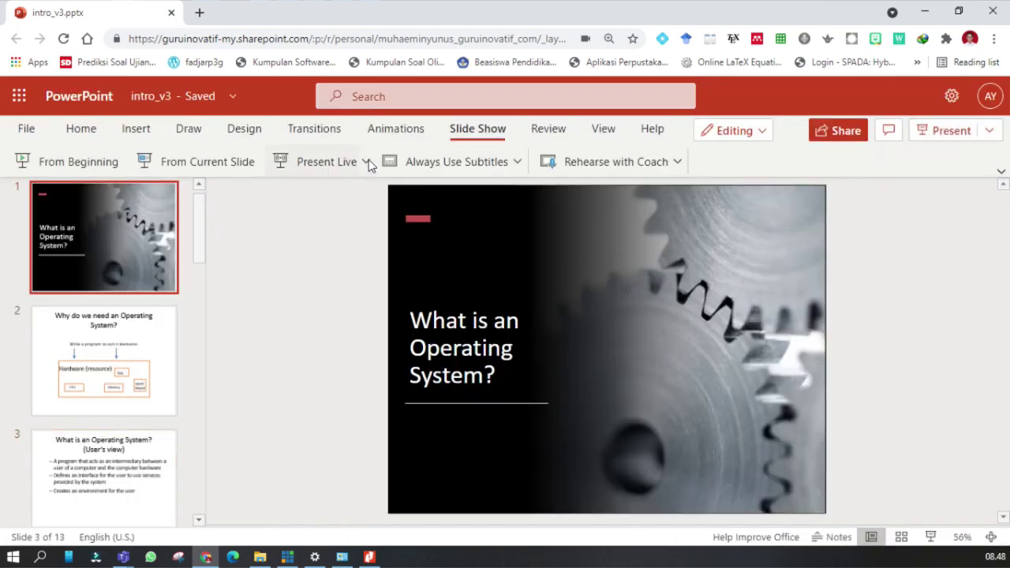
left_click(365, 163)
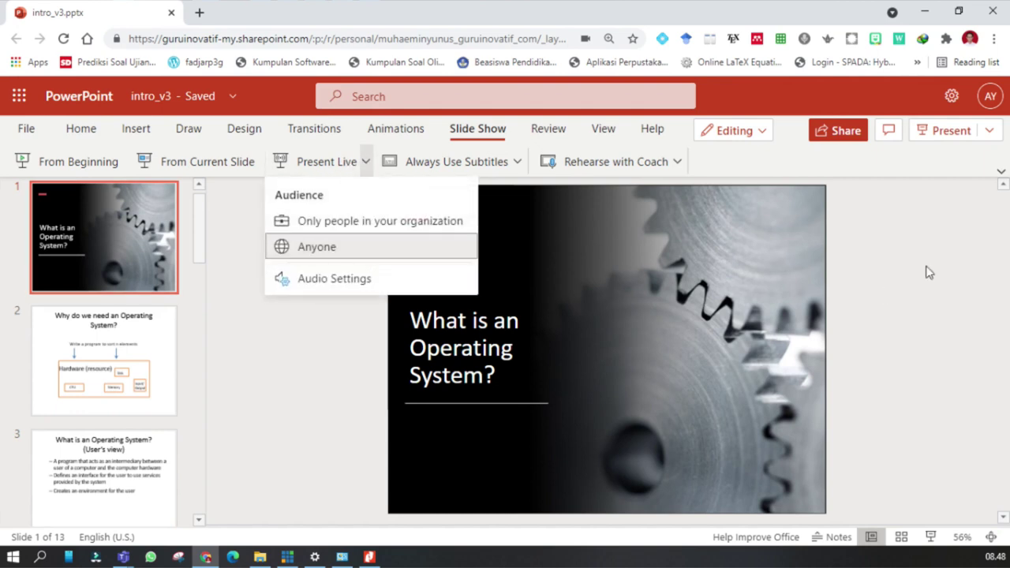
left_click(321, 163)
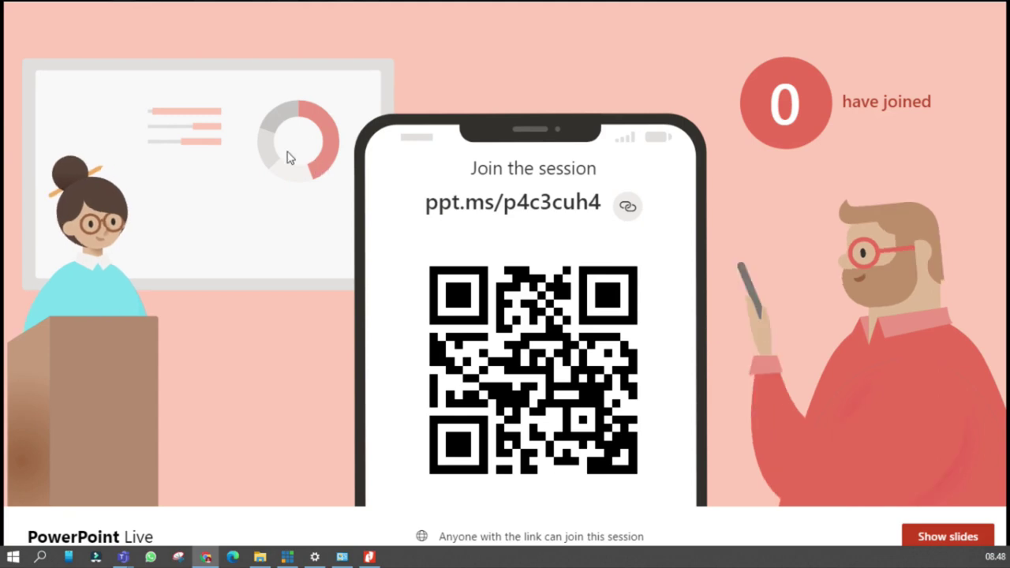
left_click(628, 210)
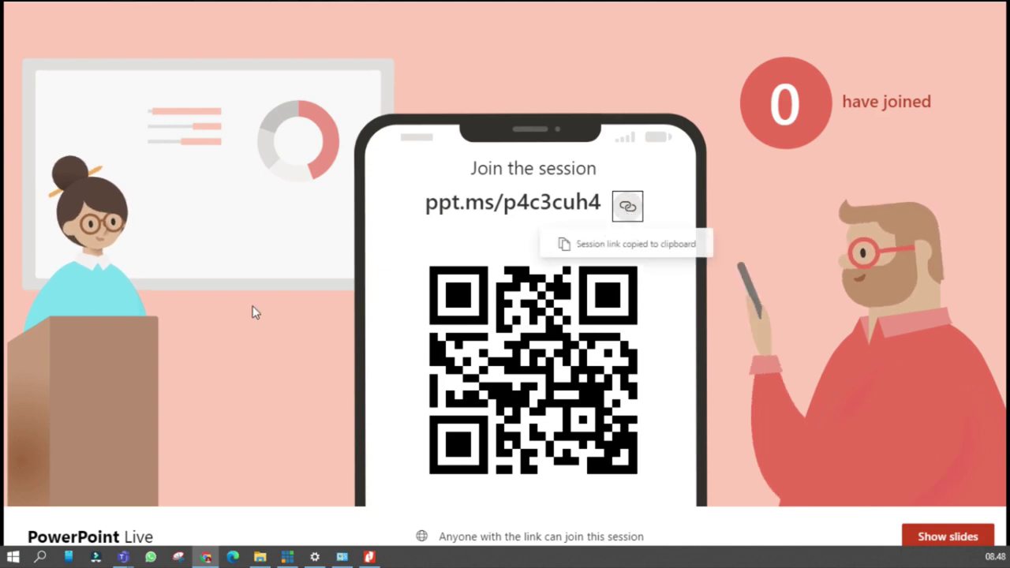
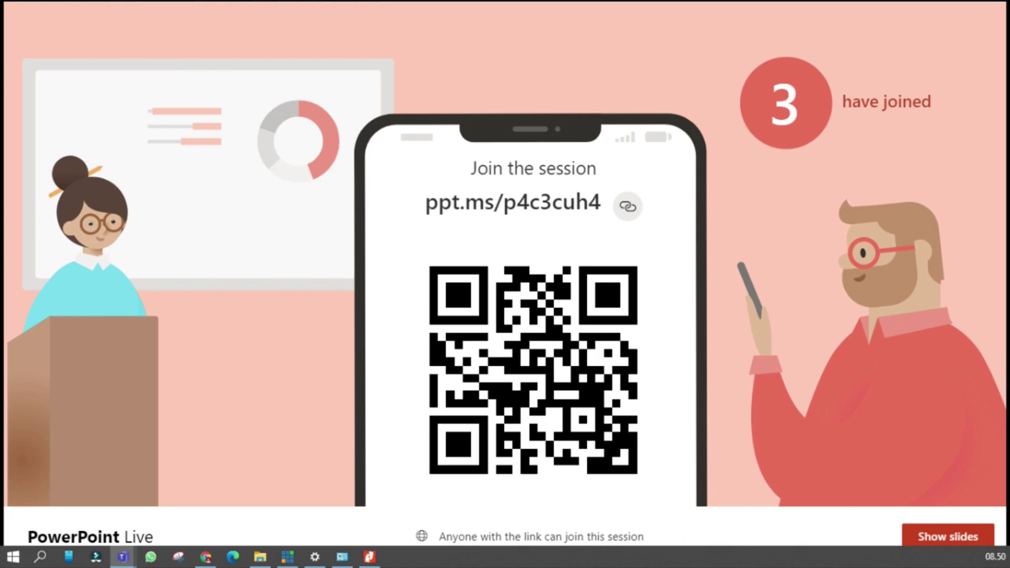
Find page 6 (Gambar 13/14) of the PDF guide in Nitro Pro, then minimize it
left_click(369, 557)
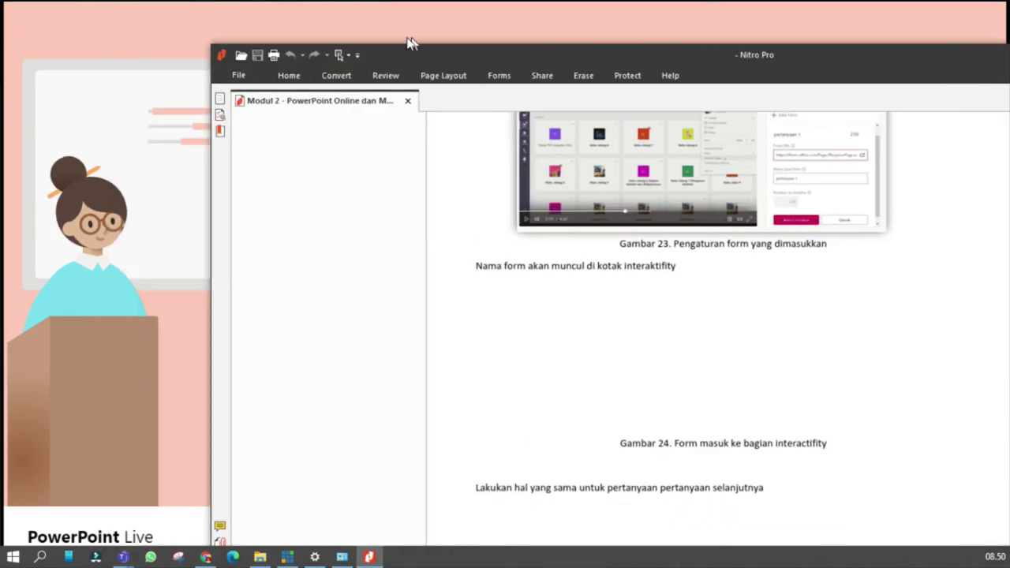
scroll(388, 242, "down", 2)
scroll(401, 274, "down", 2)
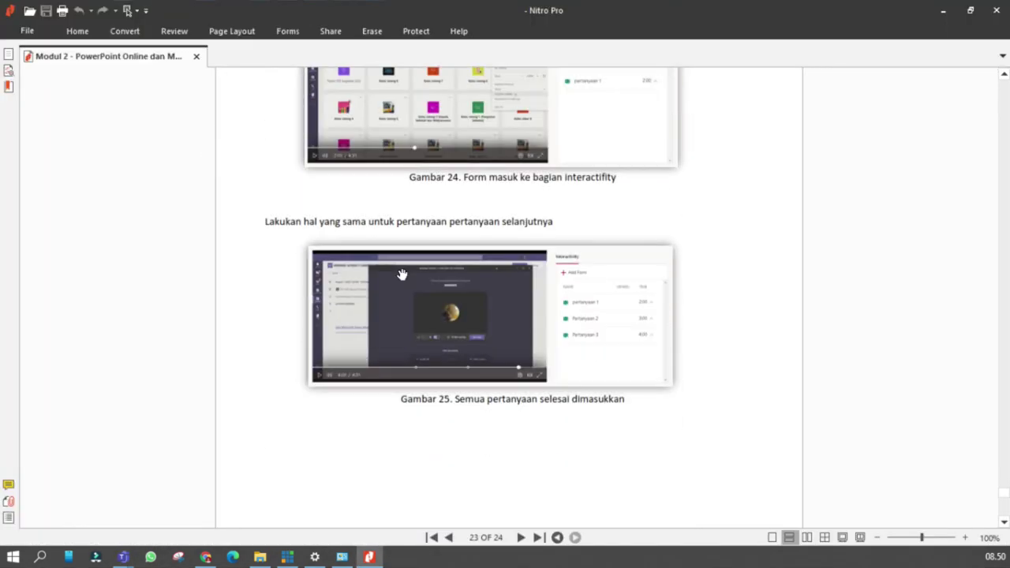
scroll(402, 274, "down", 5)
scroll(399, 268, "down", 2)
scroll(400, 268, "up", 4)
scroll(401, 258, "up", 5)
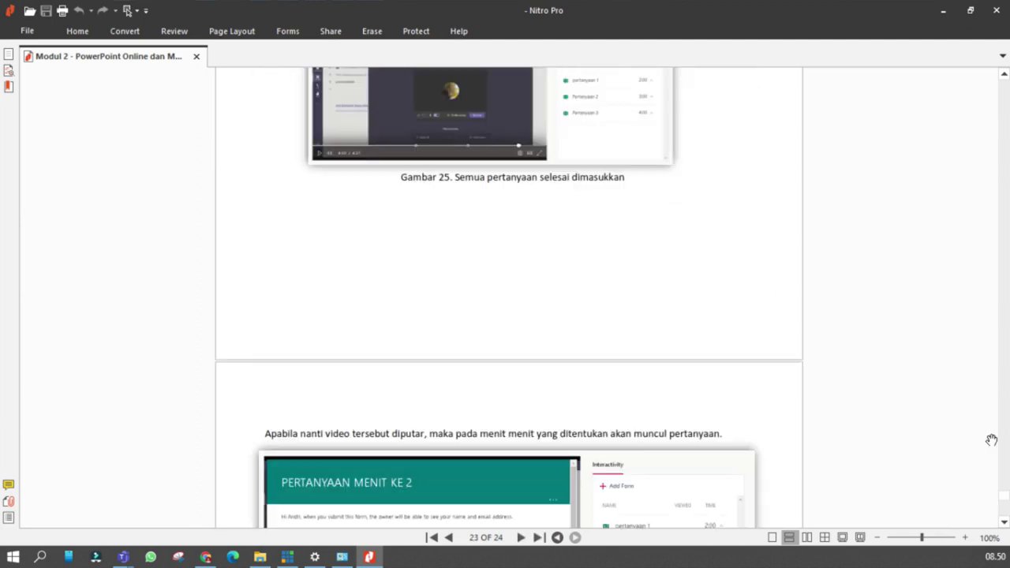
scroll(1001, 499, "down", 1)
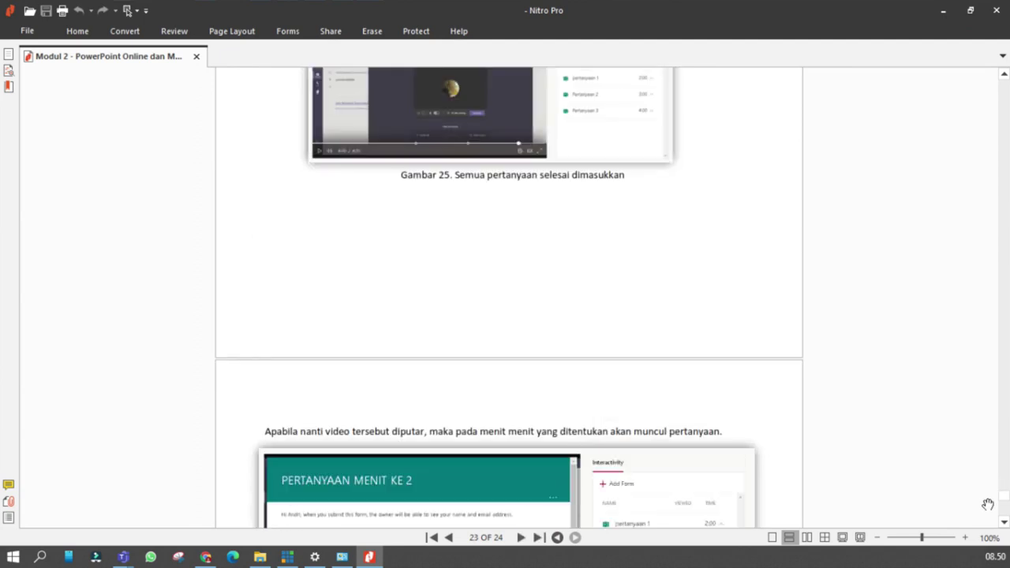
left_click_drag(1004, 498, 997, 220)
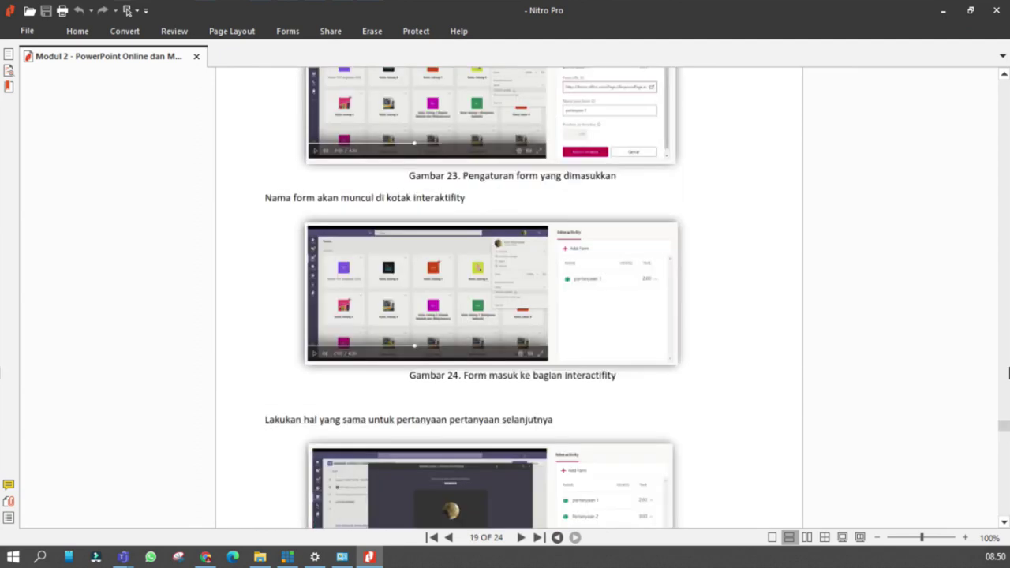
scroll(466, 296, "down", 3)
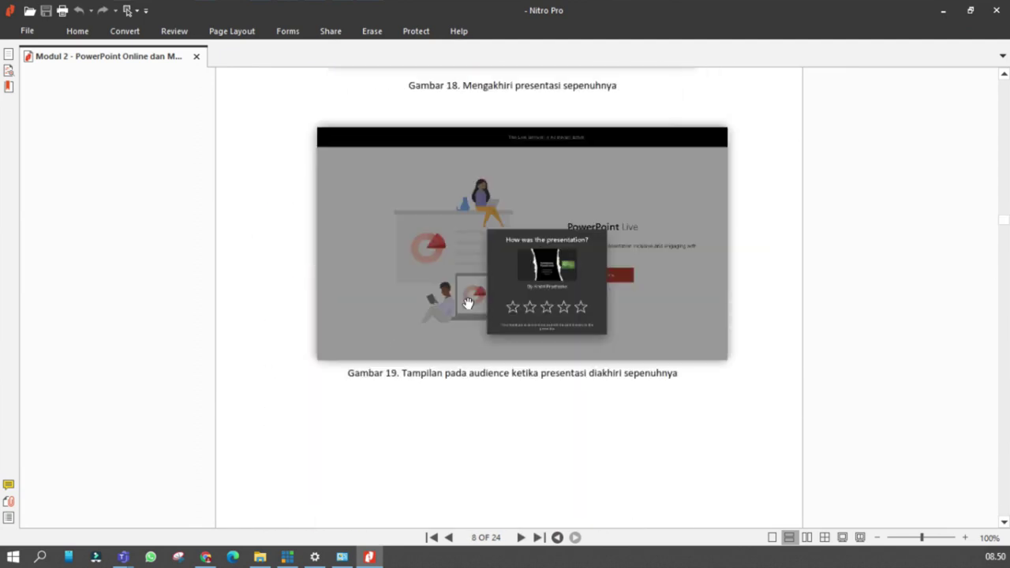
scroll(474, 276, "up", 10)
scroll(479, 257, "up", 5)
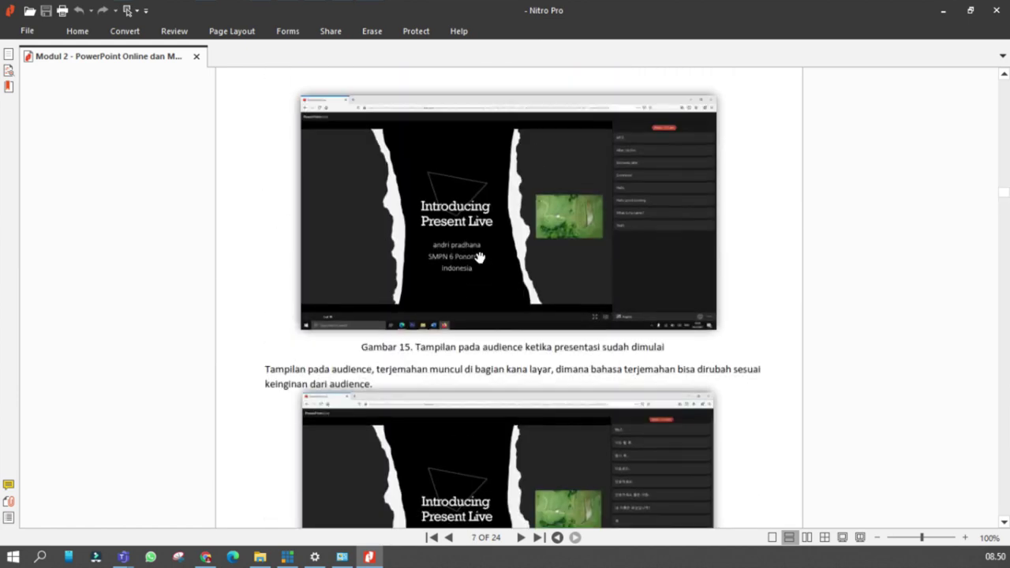
scroll(479, 256, "up", 5)
scroll(480, 256, "up", 6)
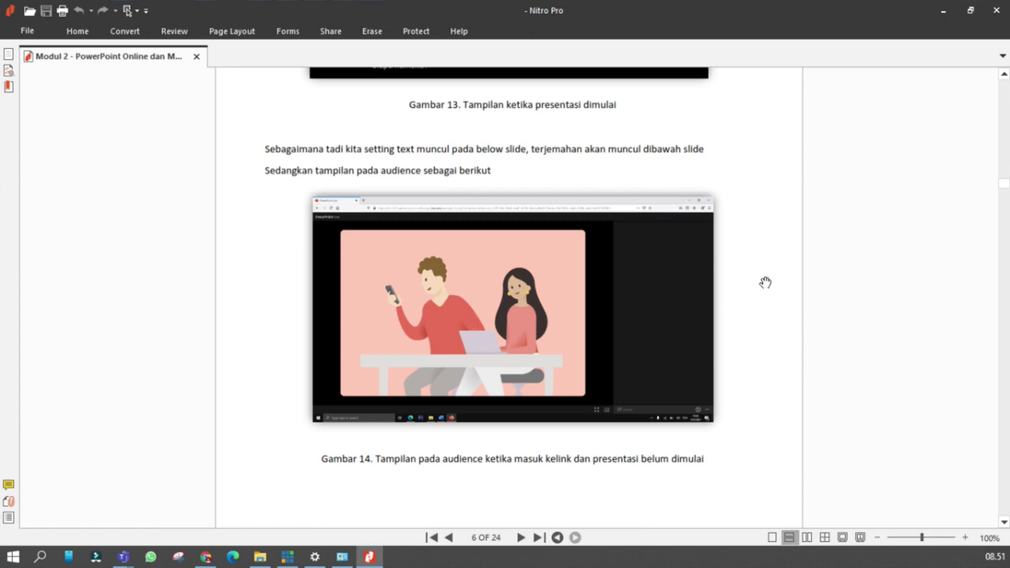
left_click(943, 10)
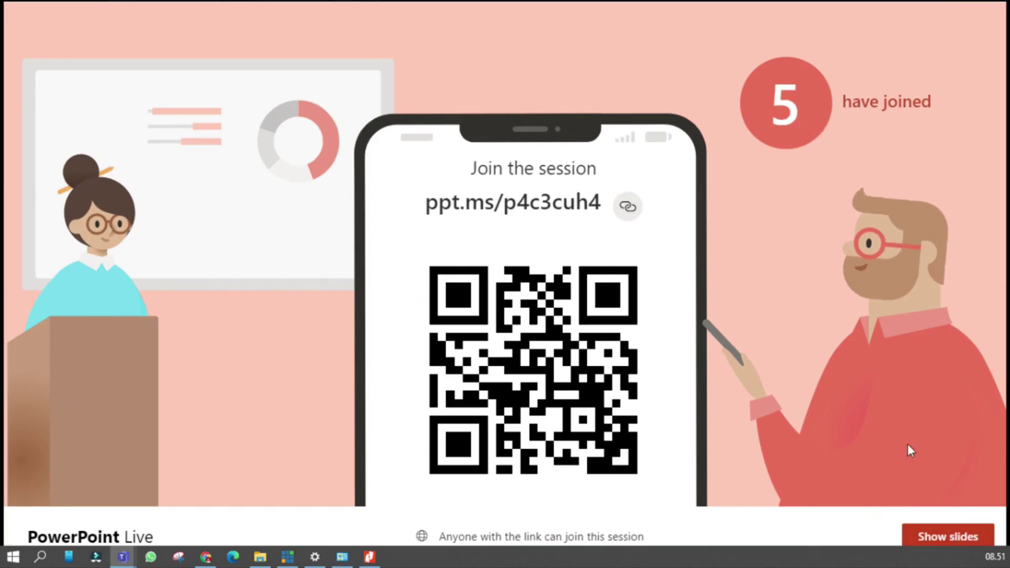
Show slides from the join page and advance to 'Why do we need an Operating System?'
left_click(939, 537)
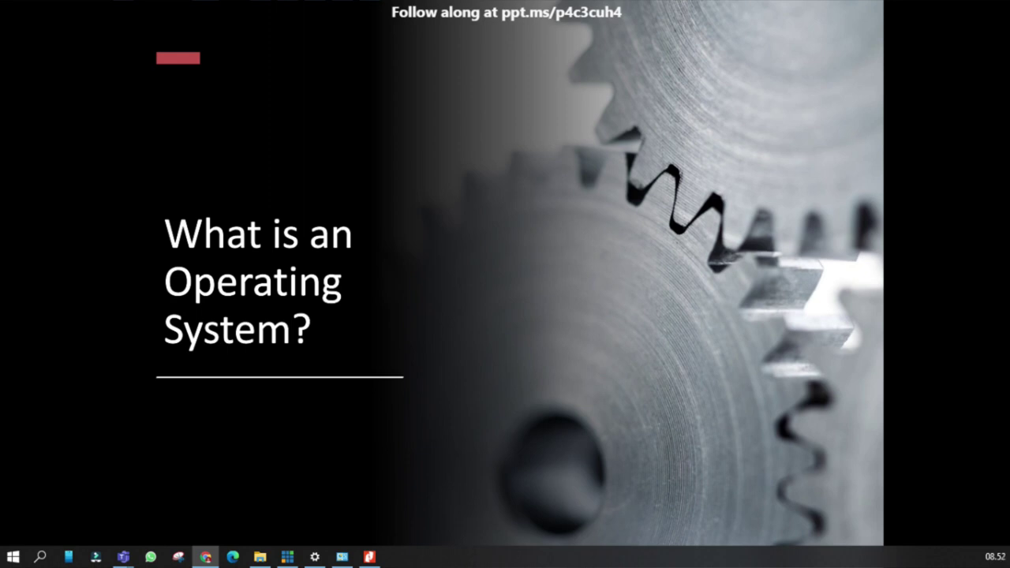
left_click(627, 222)
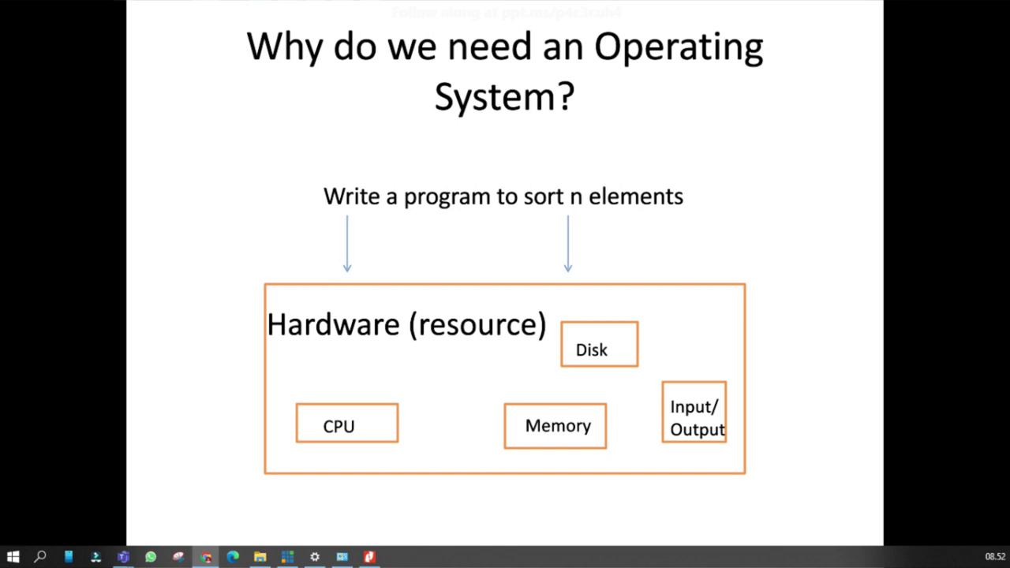
Return to the gear title slide 'What is an Operating System?' and switch focus to Teams
key("Right")
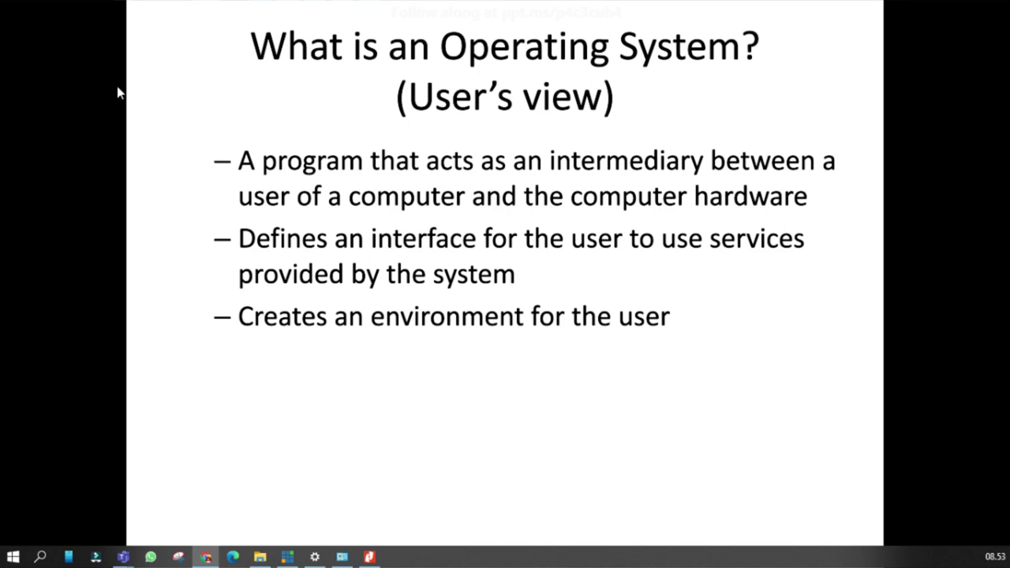
key("Left")
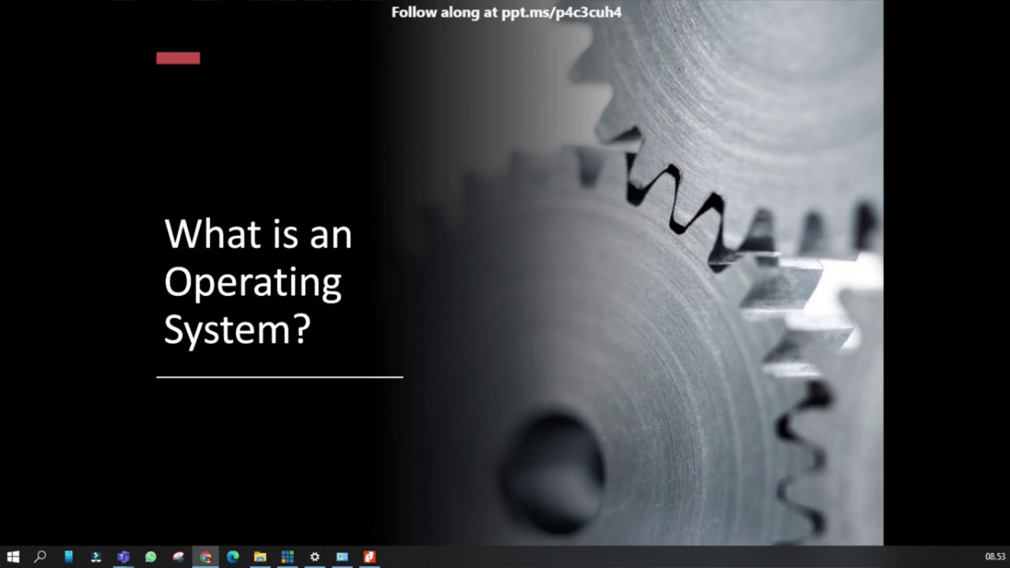
key("alt+Tab")
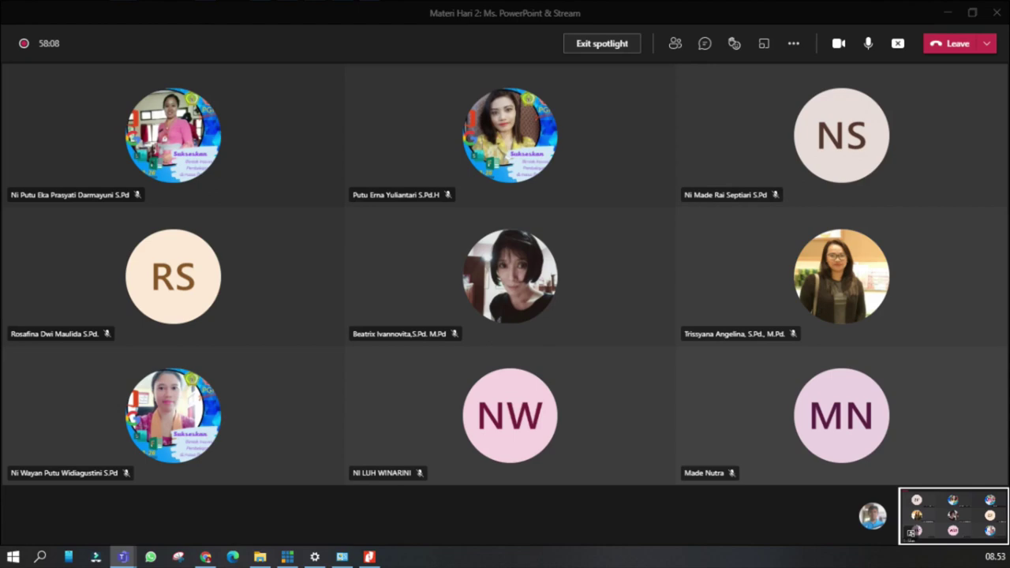
key("alt+Tab")
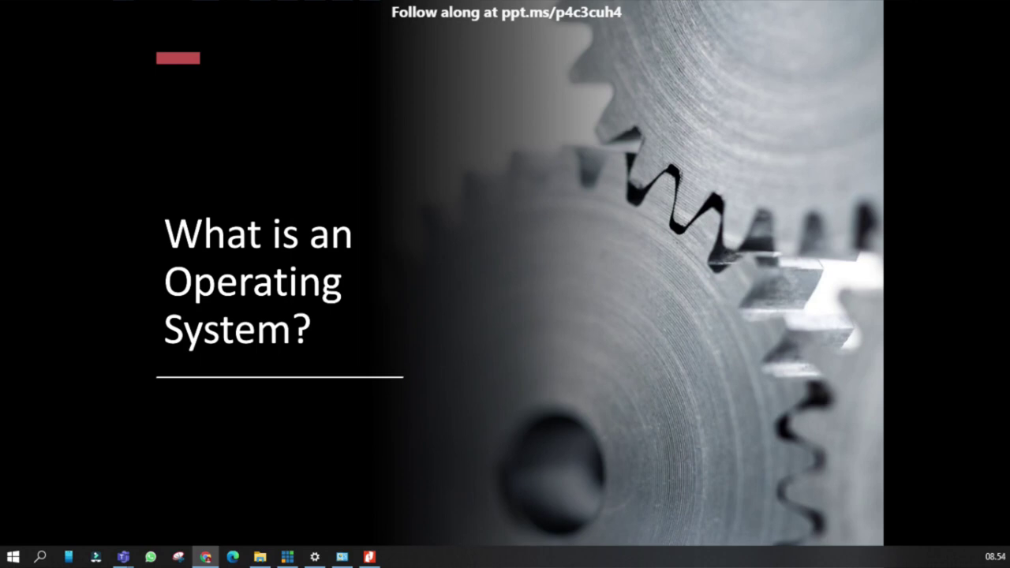
key("alt+Tab")
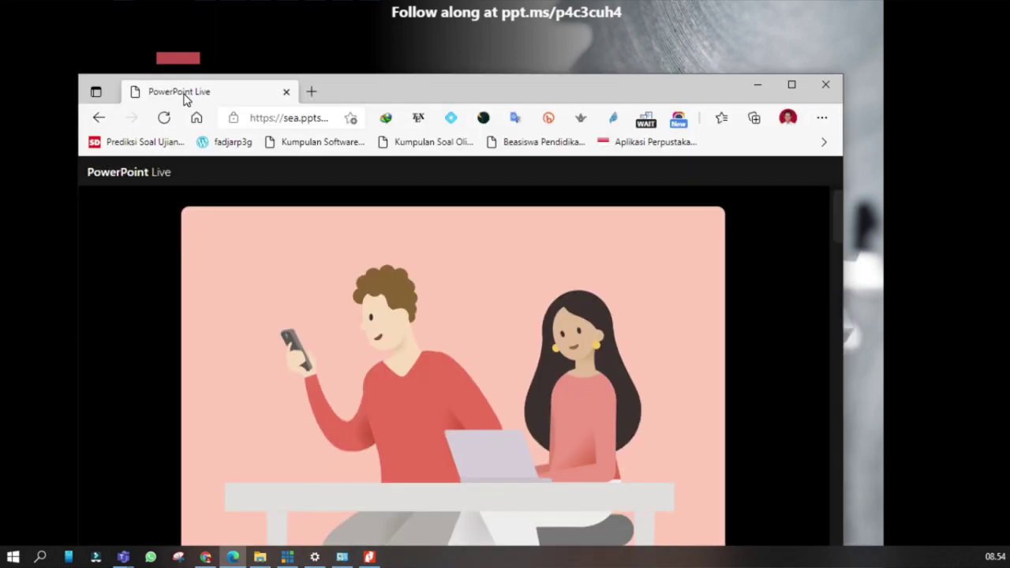
Resize the audience browser, advance the slideshow to slide 2, and bring the audience view forward
double_click(184, 97)
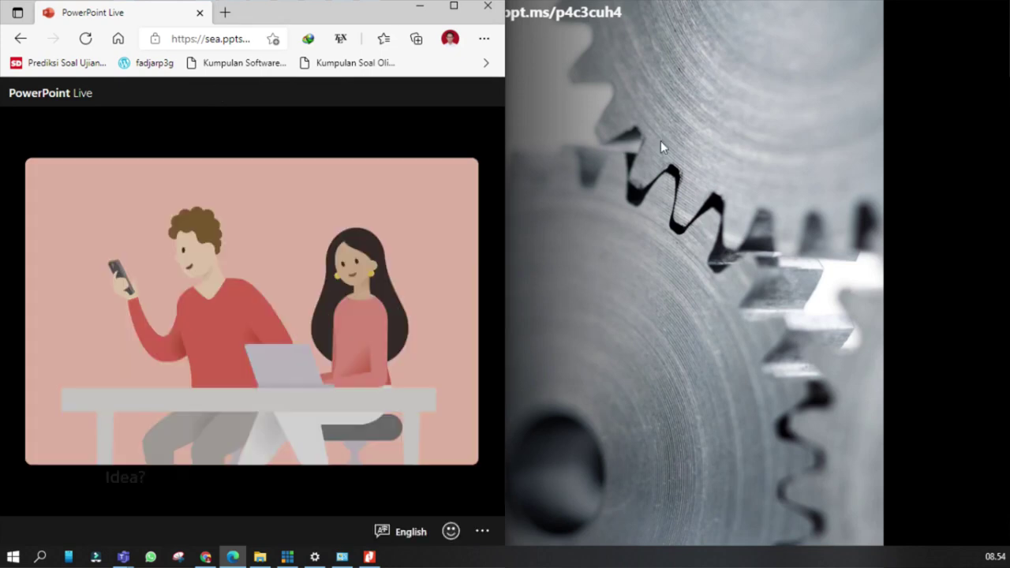
left_click(661, 142)
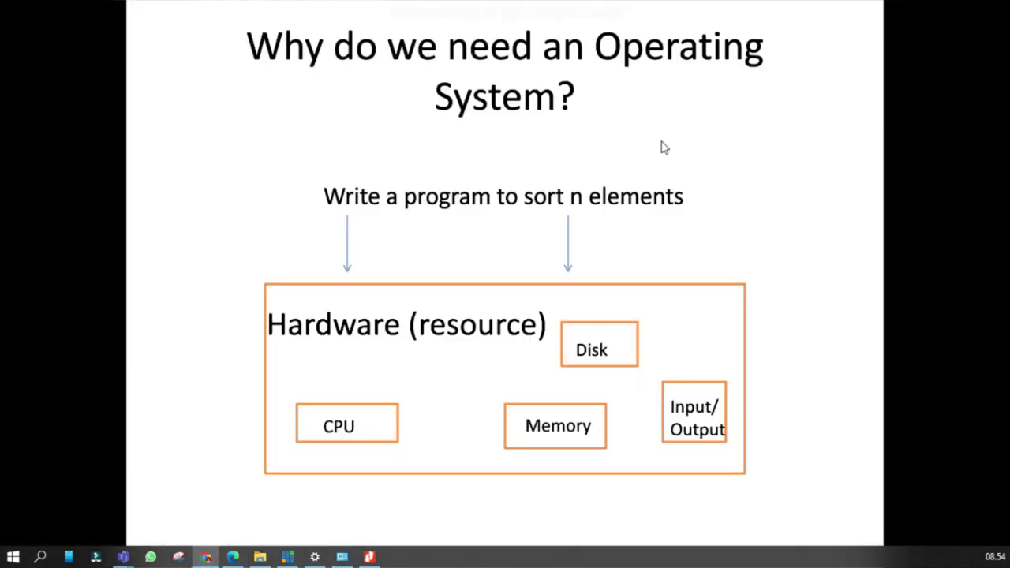
left_click(232, 558)
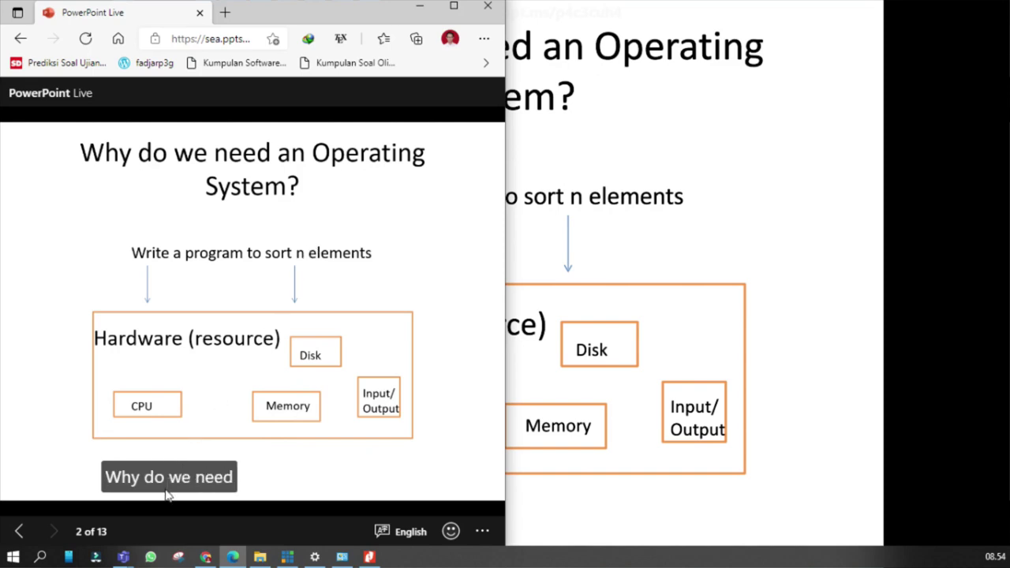
Set the audience view's transcript language to Indonesian
left_click(409, 533)
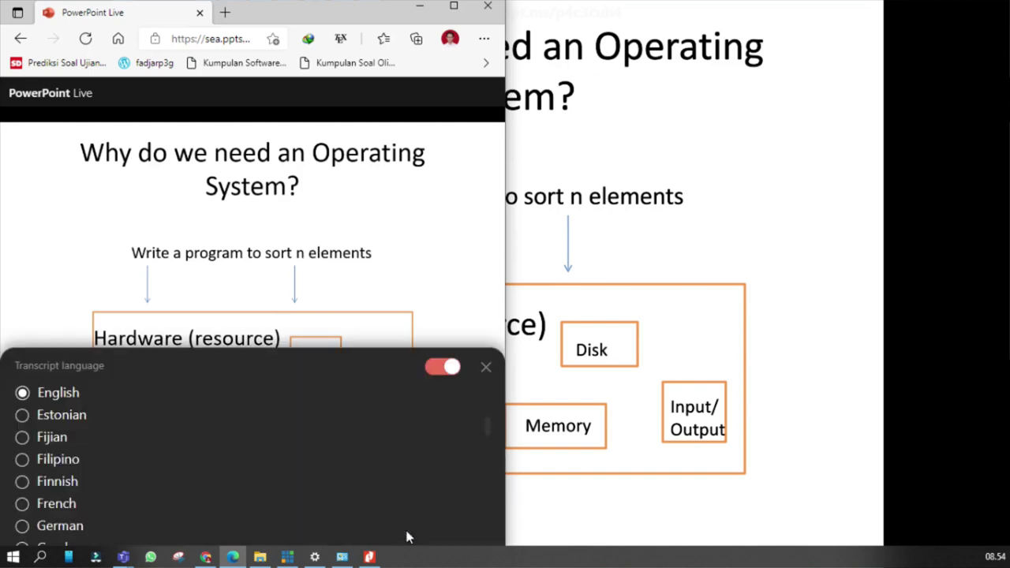
scroll(70, 477, "down", 2)
scroll(71, 478, "down", 1)
scroll(82, 469, "down", 2)
scroll(113, 469, "up", 1)
left_click(67, 443)
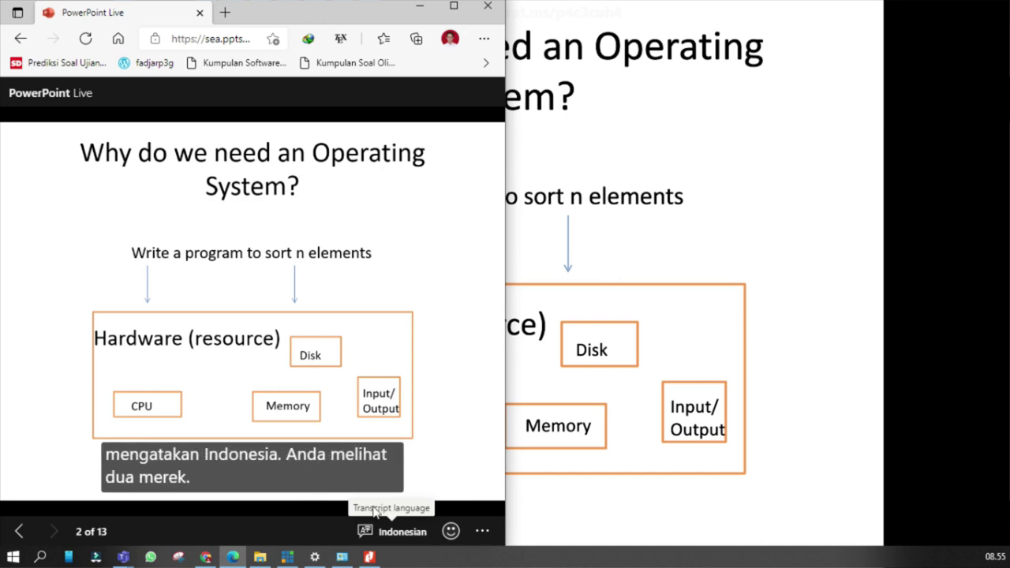
Send a thumbs-up reaction, advance to the User's view slide, and step the audience view back
left_click(451, 532)
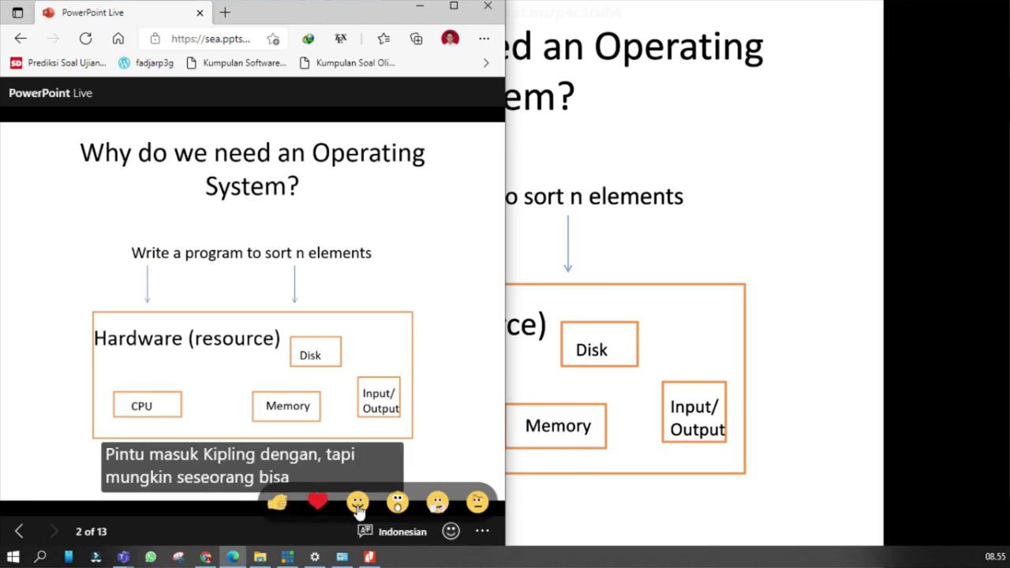
left_click(277, 502)
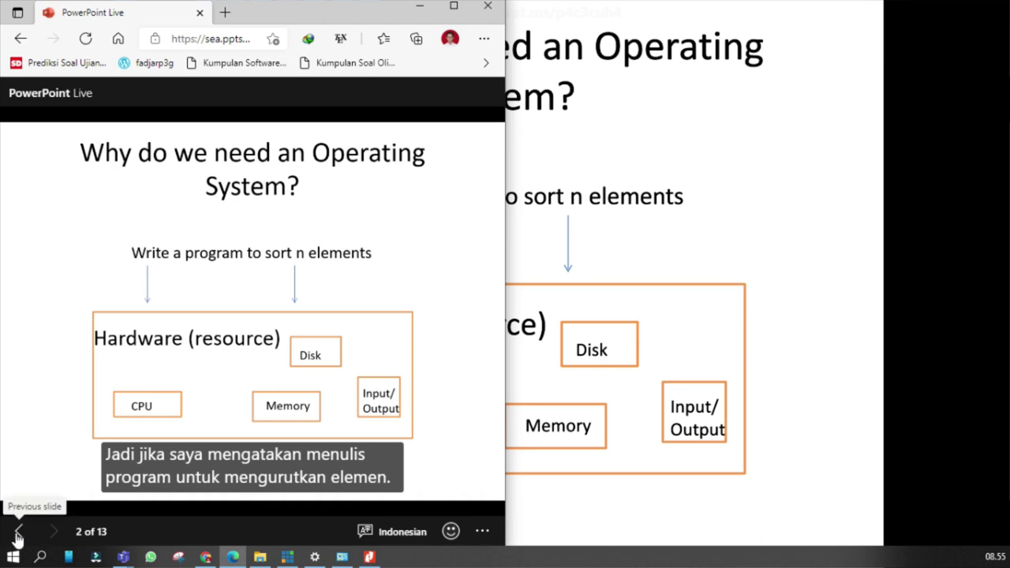
left_click(816, 444)
left_click(818, 442)
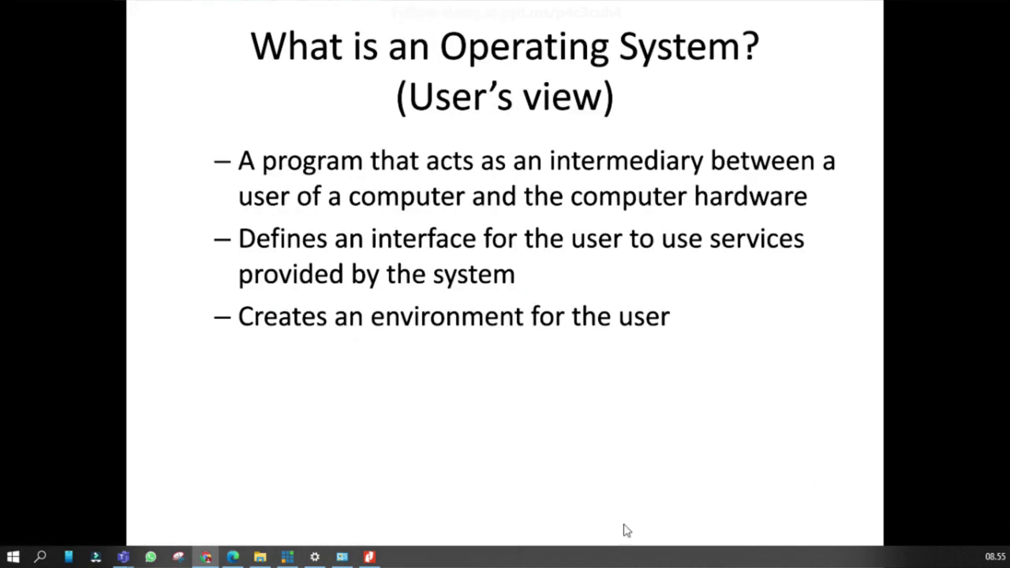
left_click(232, 557)
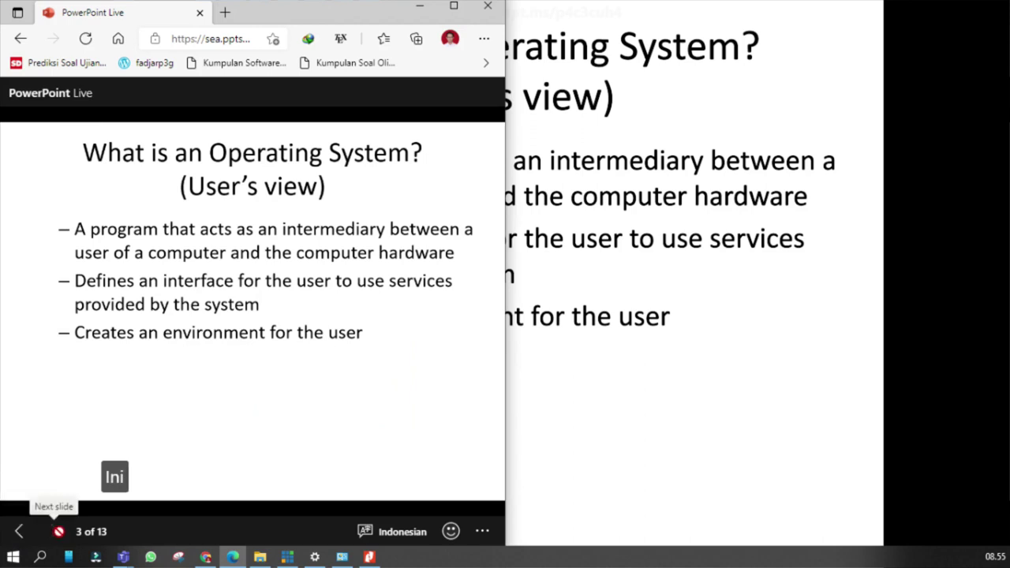
left_click(18, 532)
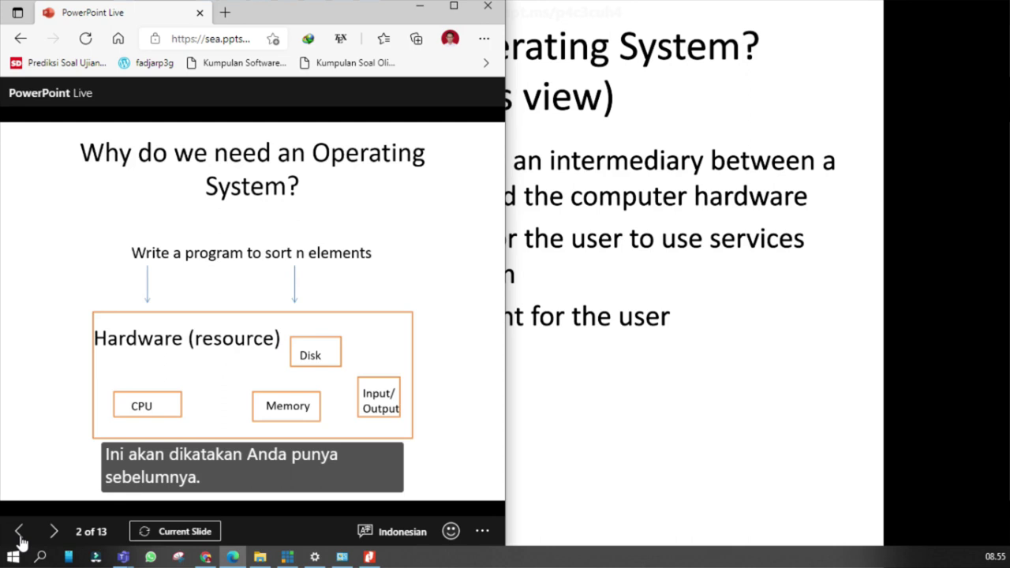
mouse_move(123, 557)
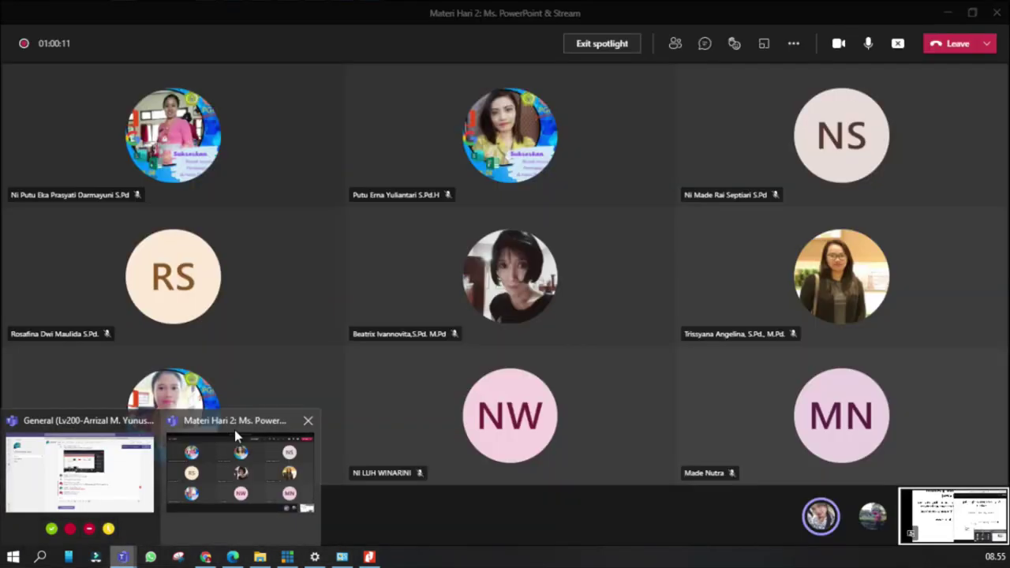
Bring the Teams meeting forward and open its participant list
left_click(234, 430)
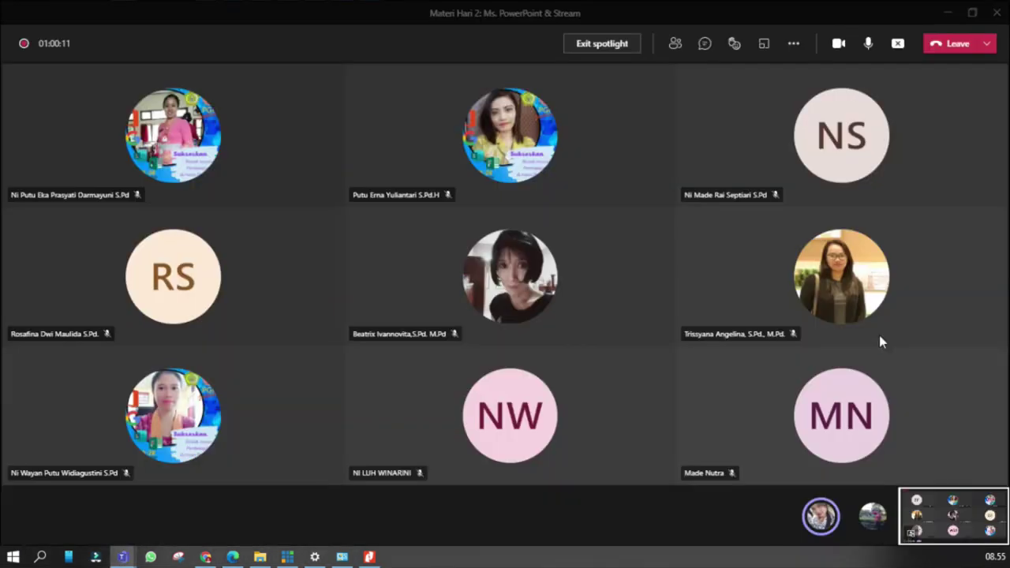
left_click(675, 45)
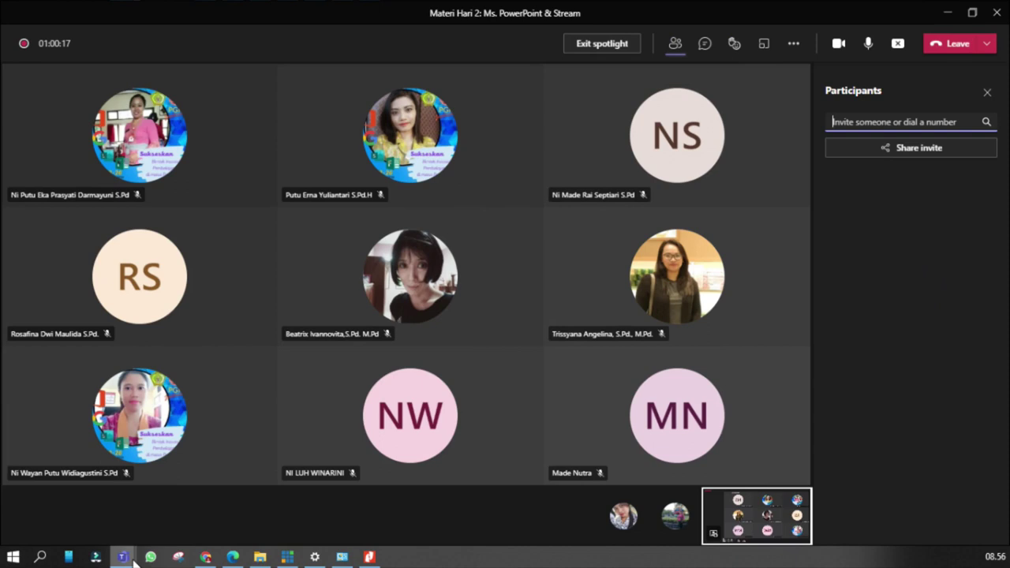
mouse_move(368, 557)
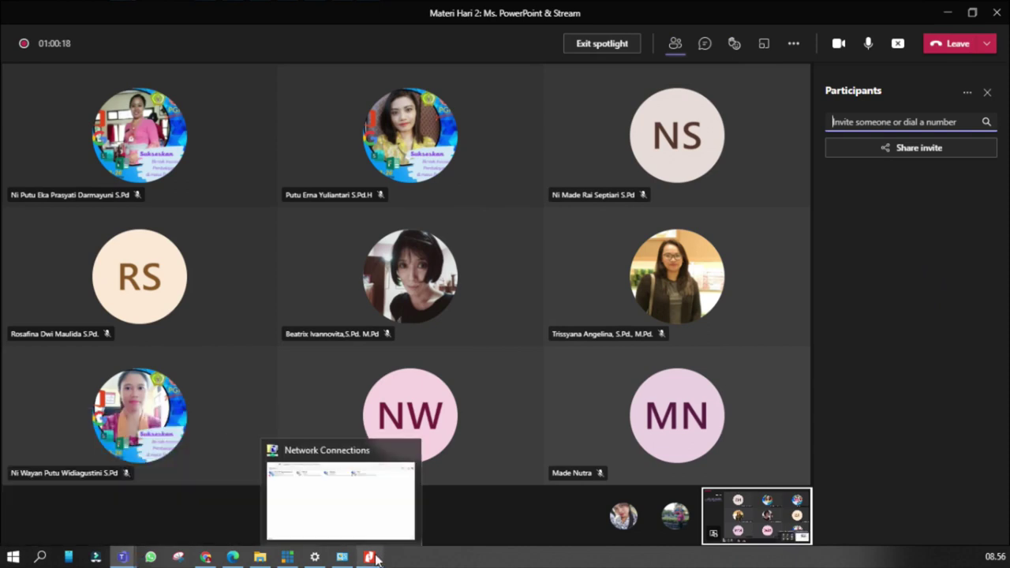
Move the audience's live view on to slide 3
left_click(206, 558)
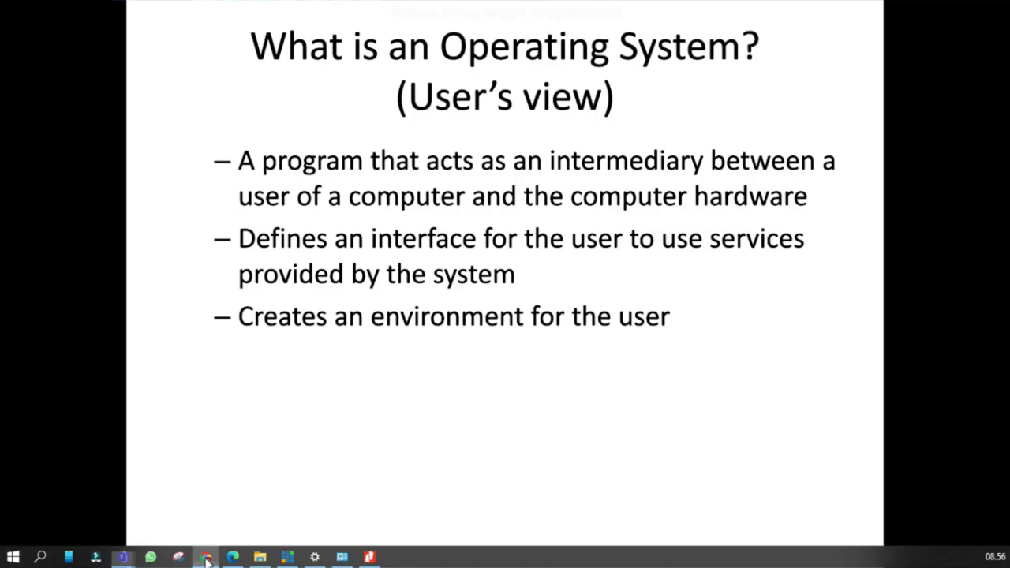
left_click(233, 558)
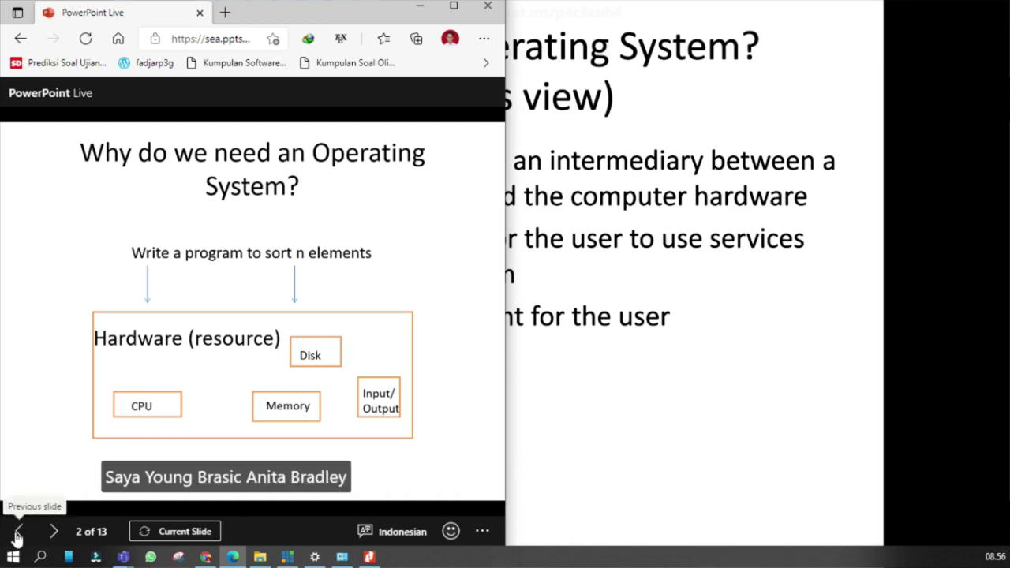
left_click(54, 532)
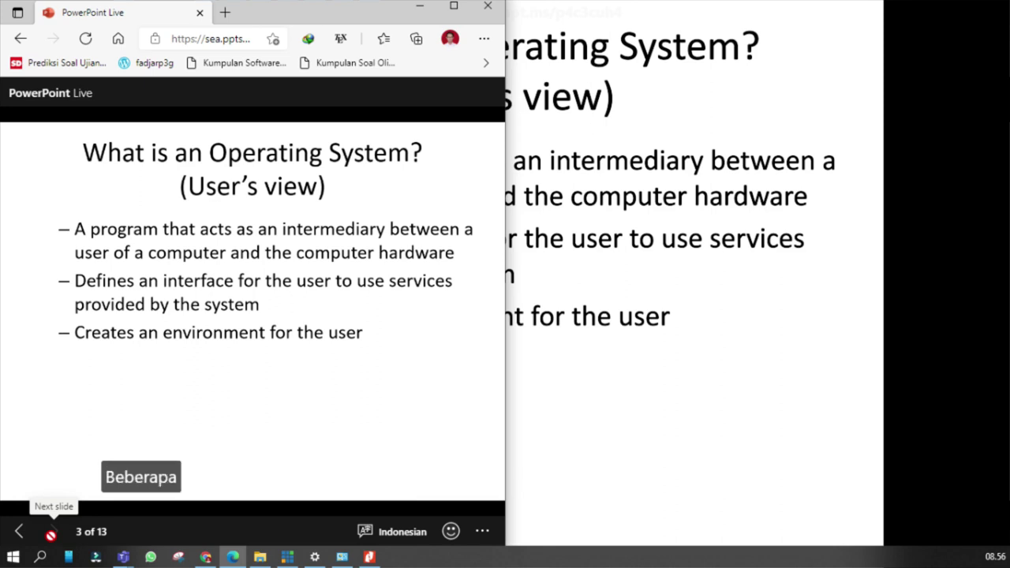
Return to the presenter slideshow and advance through the bullets to the operating system diagram
left_click(824, 471)
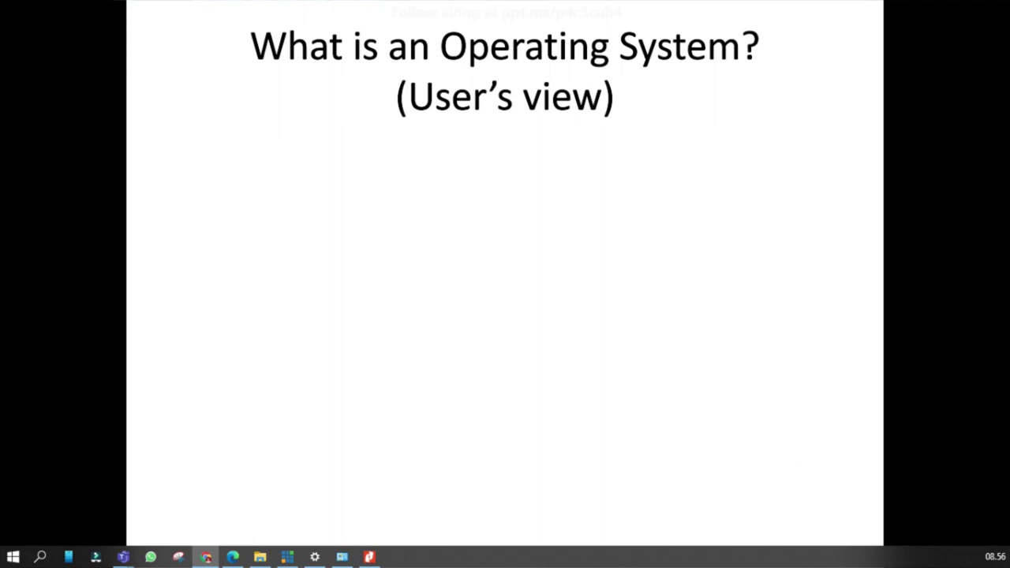
left_click(233, 557)
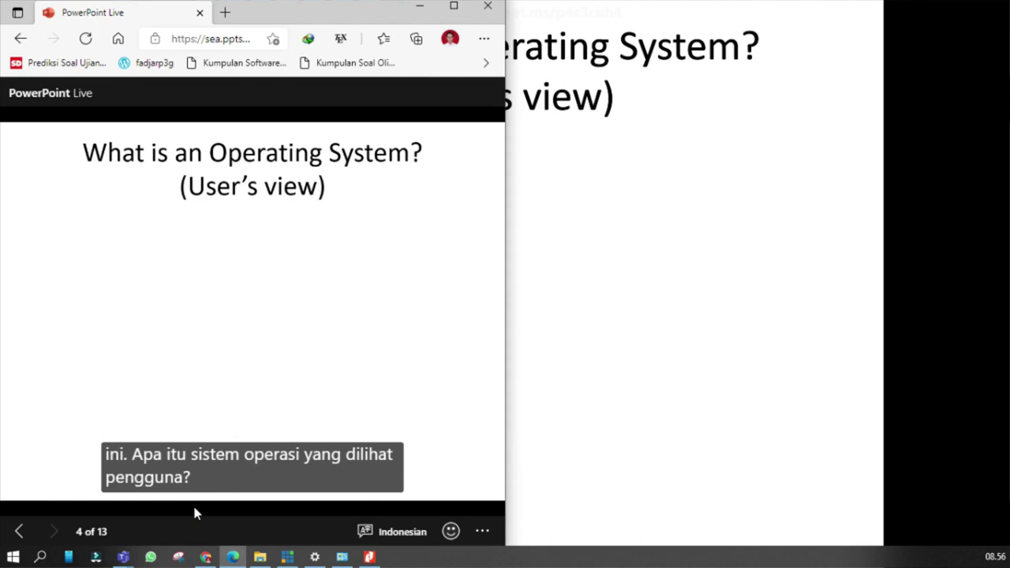
left_click(899, 410)
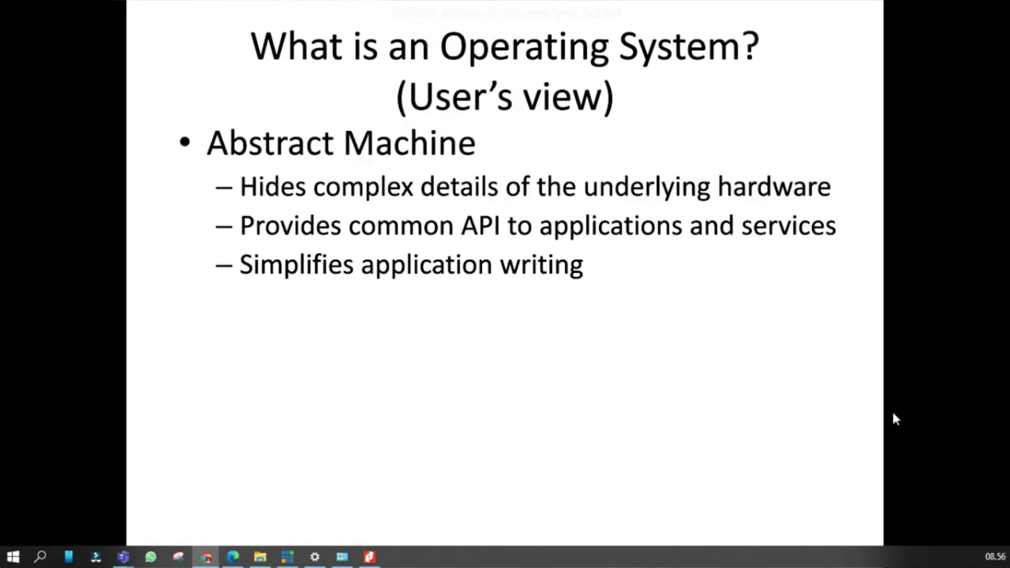
left_click(895, 419)
left_click(895, 419)
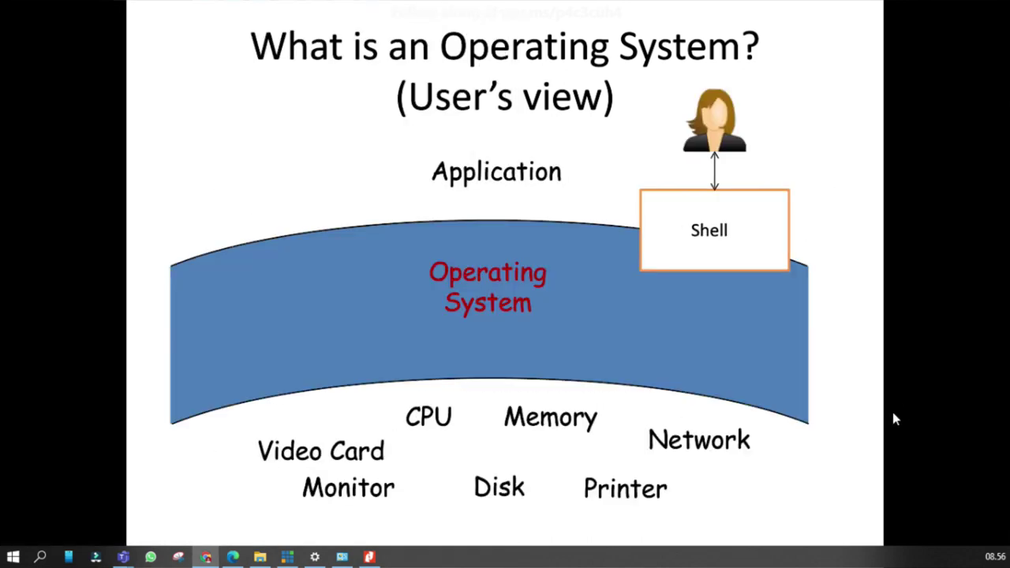
Present 'Why is abstraction important?' with the device-access and 'Applications suffer!' bullets
left_click(894, 419)
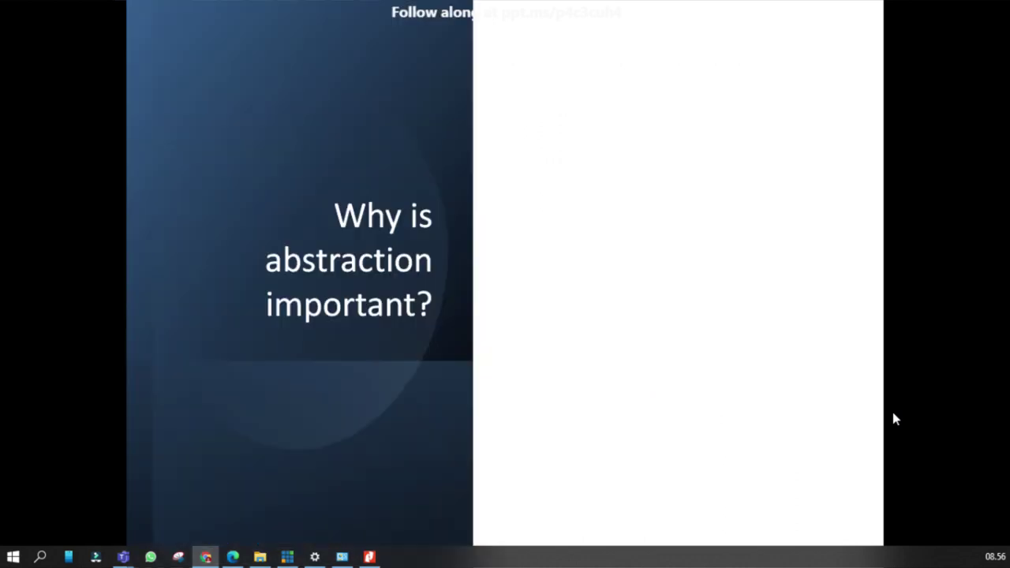
left_click(894, 419)
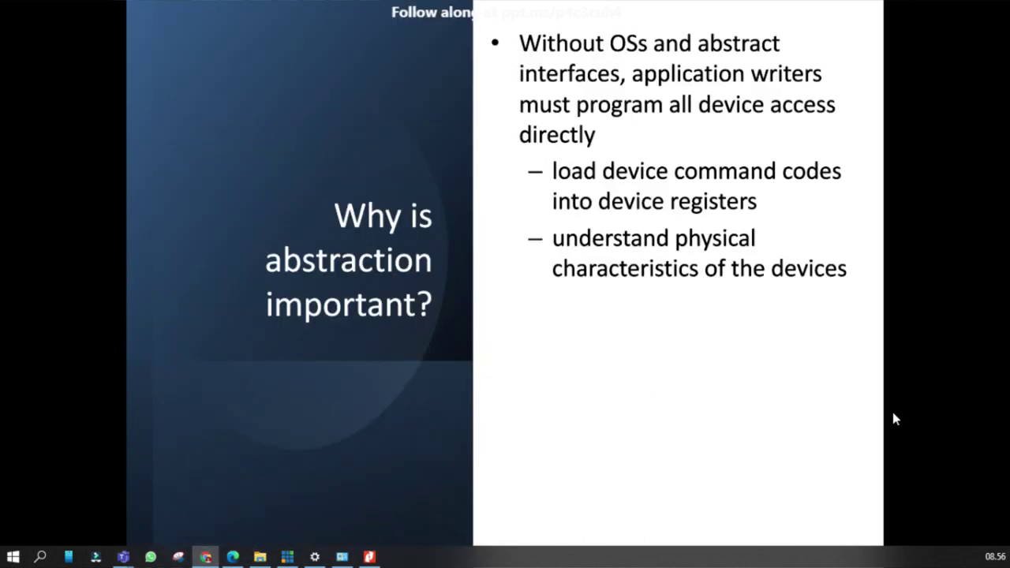
left_click(894, 414)
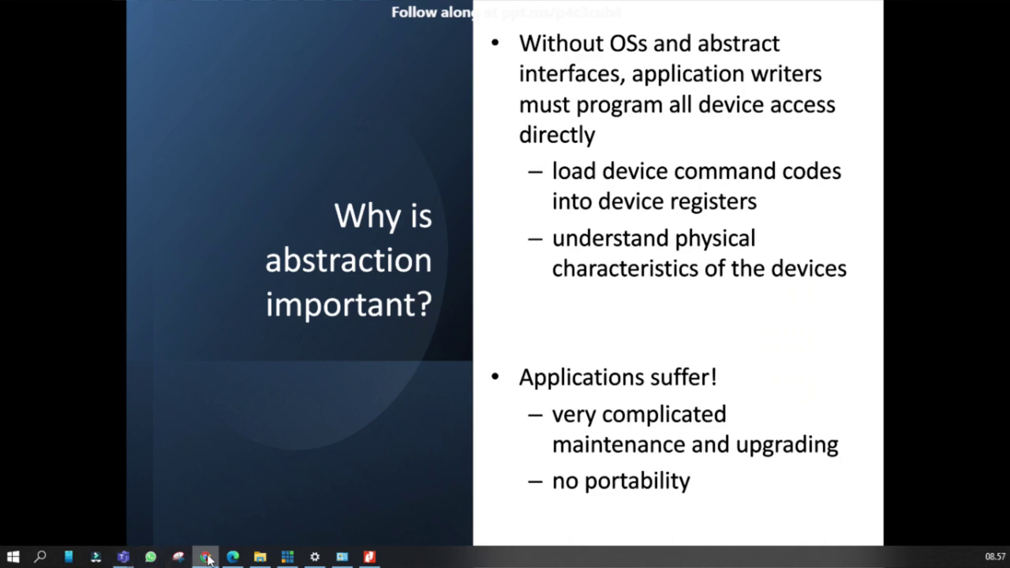
Check the audience view, turn live subtitles on, and end the slideshow
left_click(237, 557)
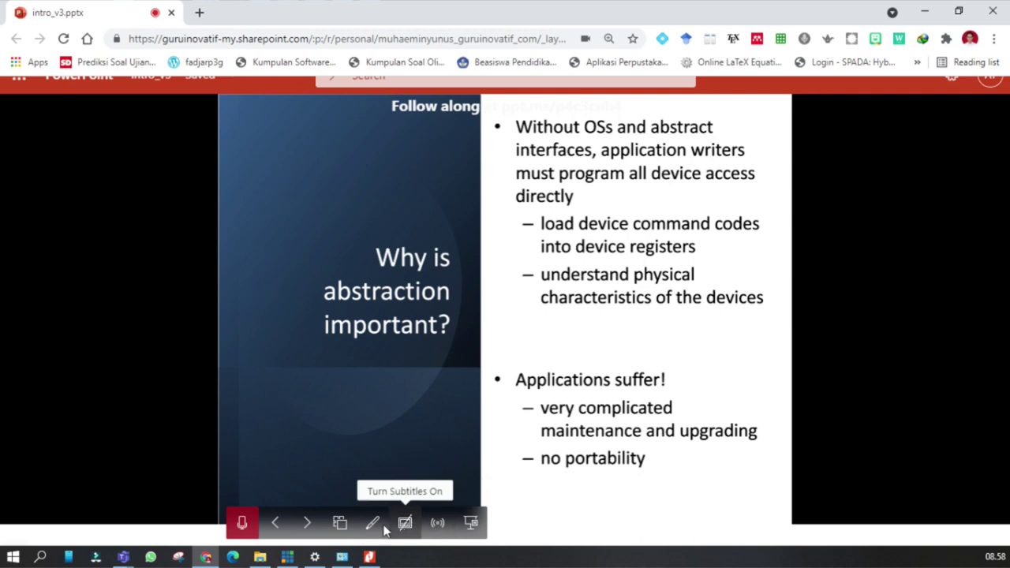
left_click(407, 528)
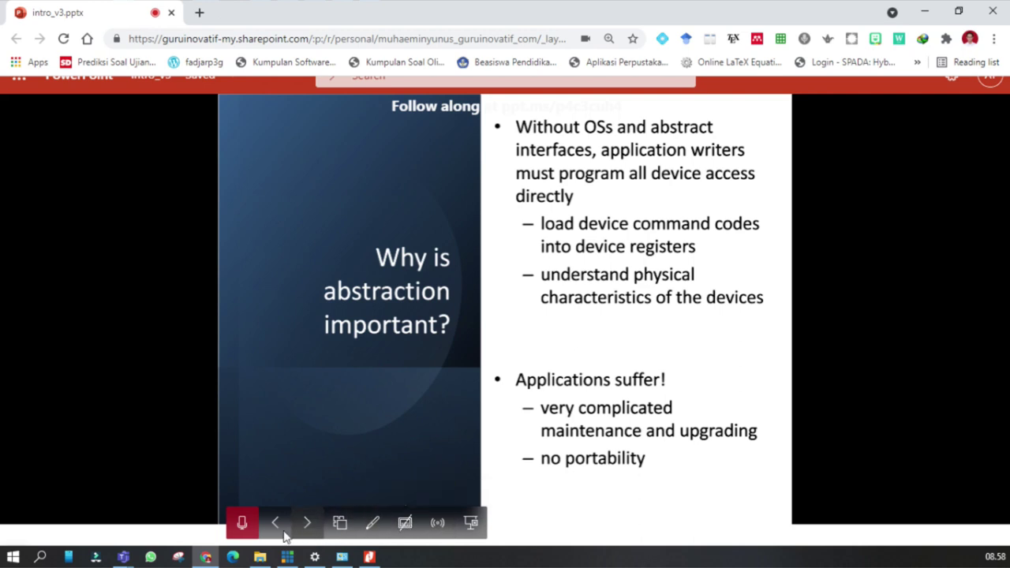
left_click(471, 521)
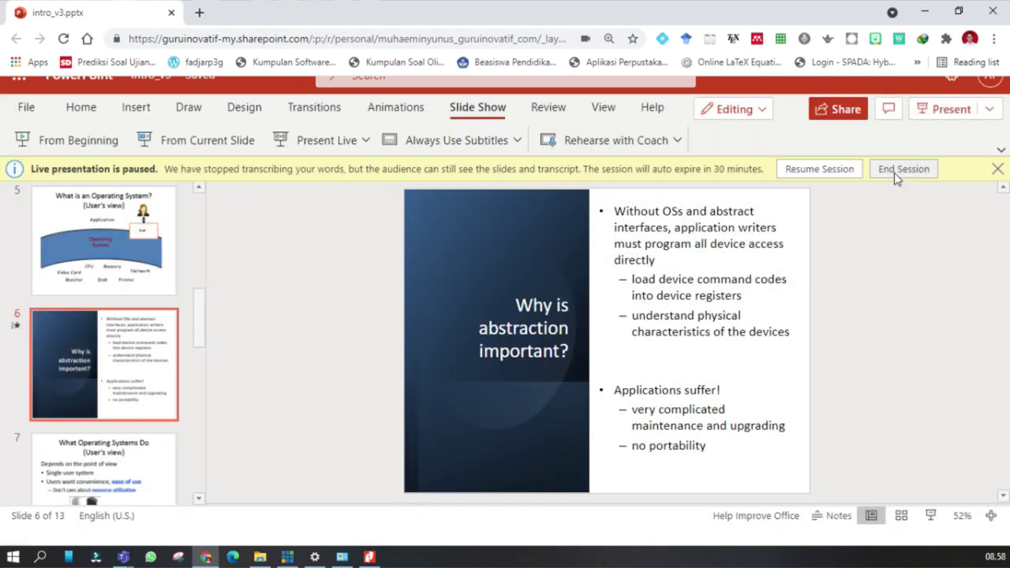
End the paused live session and launch Rehearse with Coach
left_click(900, 170)
left_click(576, 389)
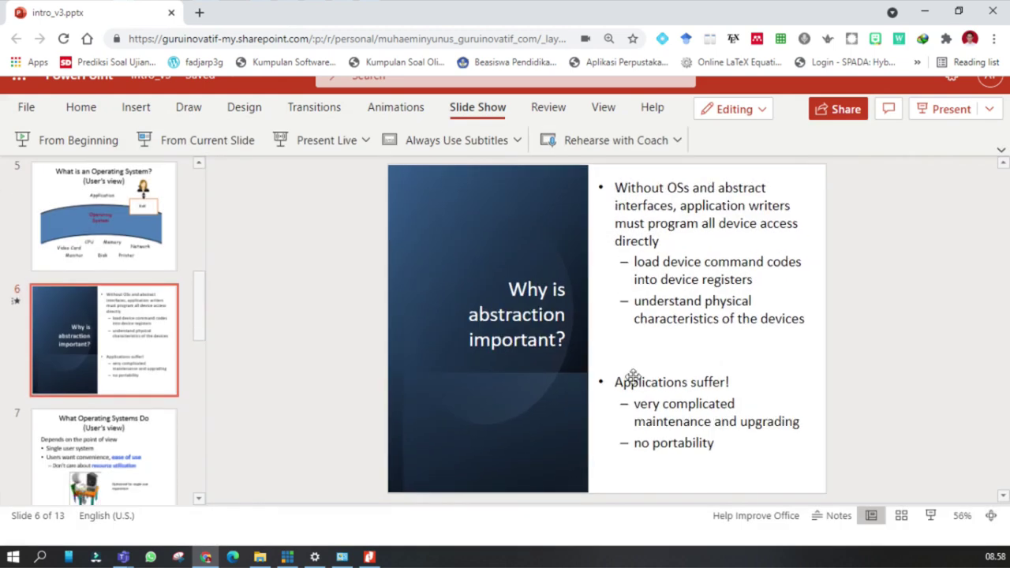
left_click(608, 142)
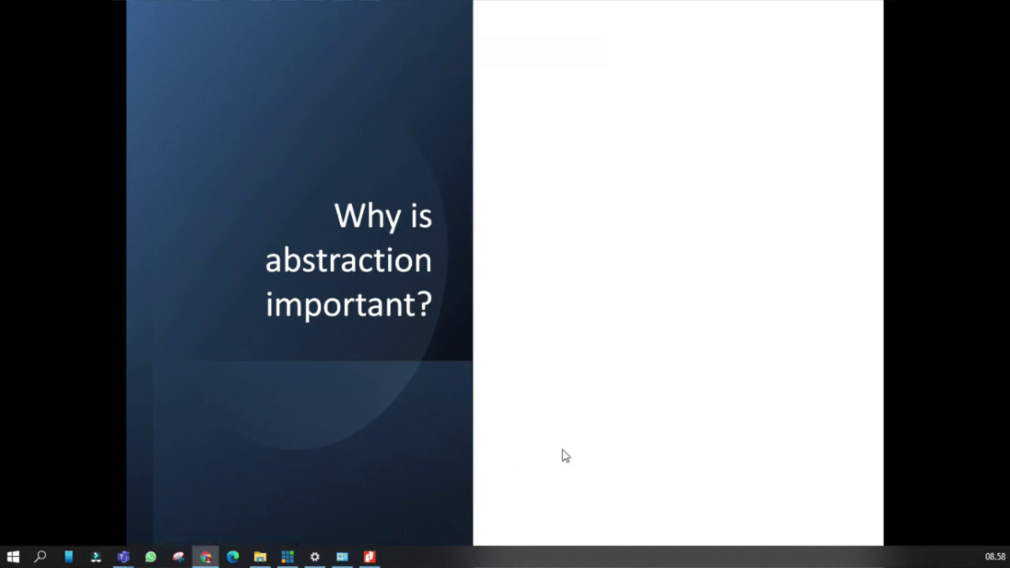
Rehearse through the abstraction bullets to the Concept of Process slide, toggling real-time feedback off and on
left_click(675, 447)
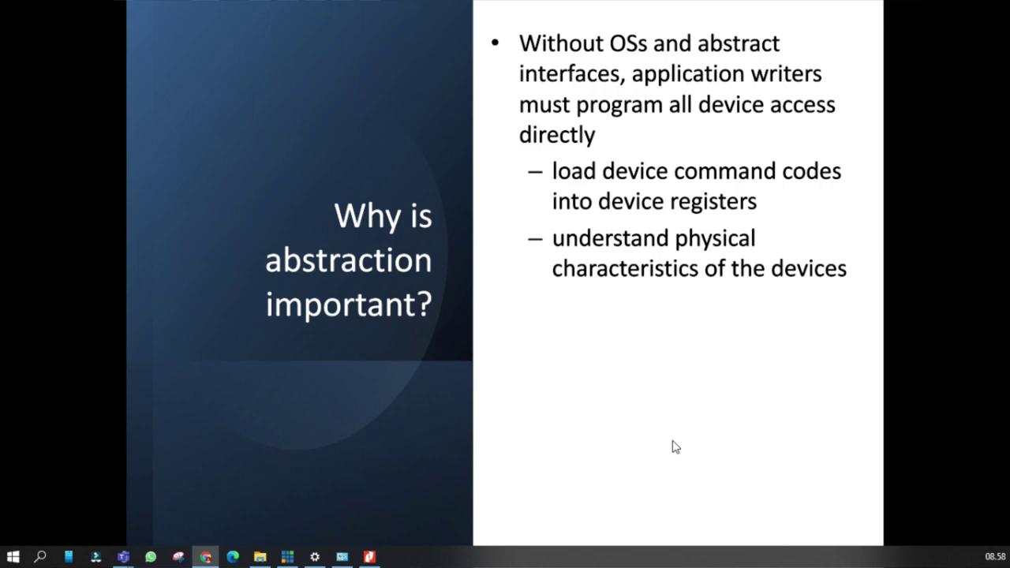
left_click(392, 480)
left_click(484, 480)
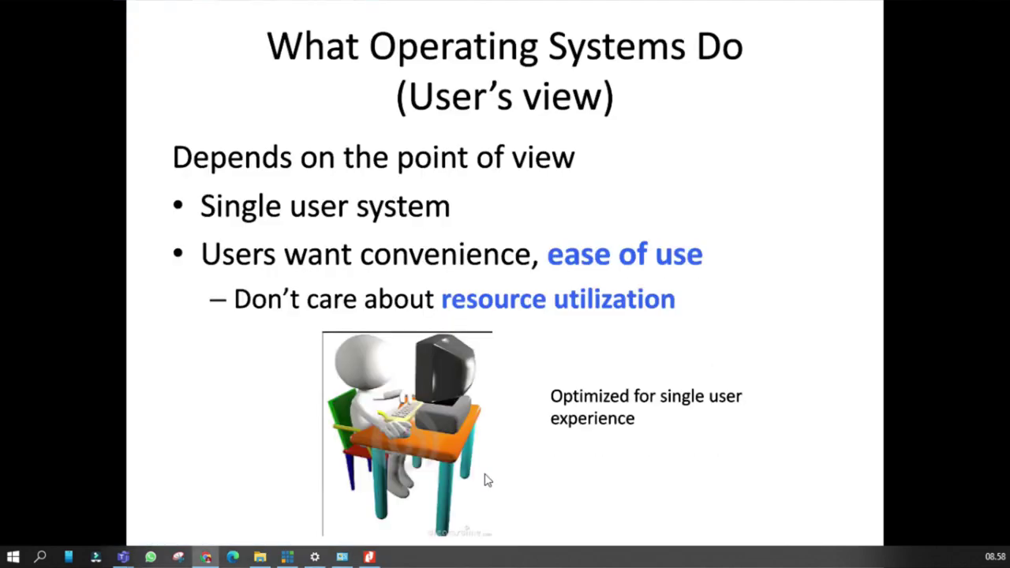
left_click(484, 480)
left_click(485, 480)
left_click(484, 480)
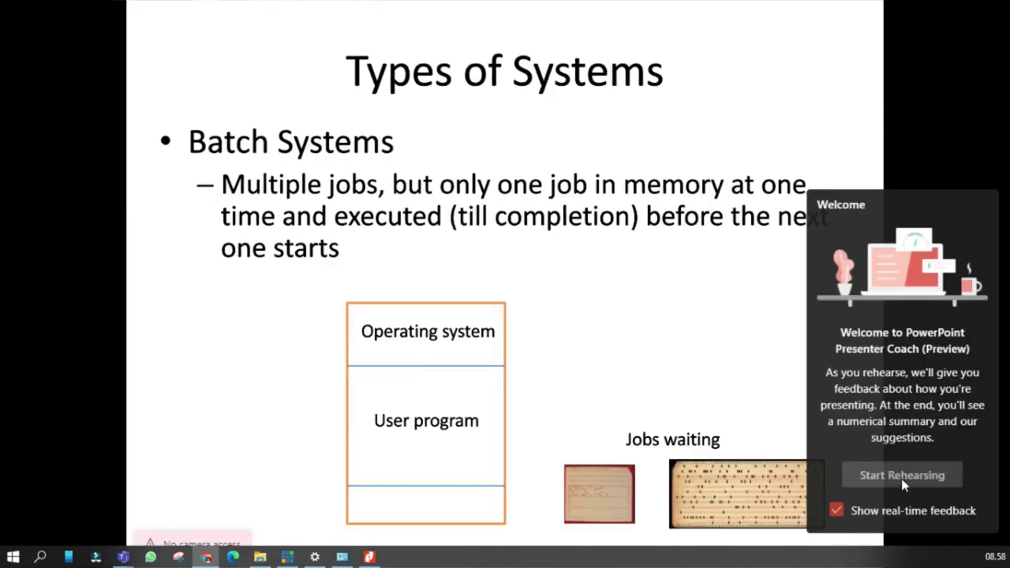
left_click(836, 510)
left_click(838, 511)
Exit the rehearsal and show slide 1 'What is an Operating System?' in the editor
key("Escape")
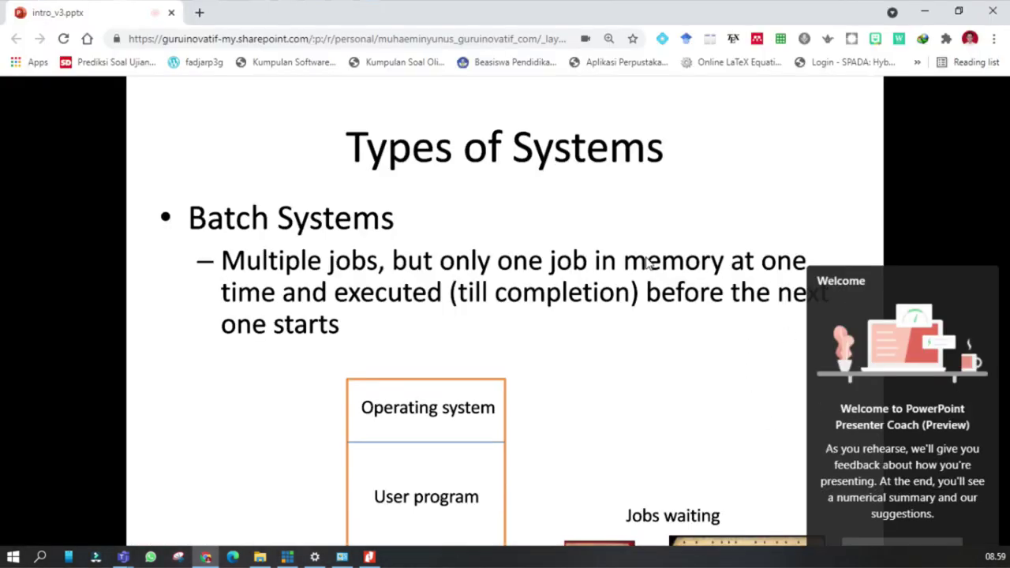
key("Escape")
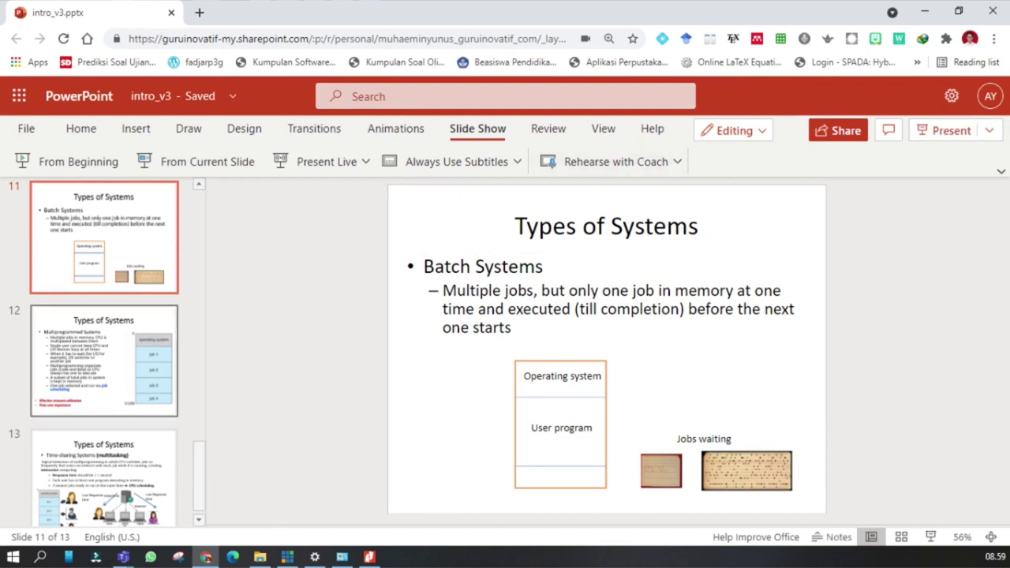
scroll(207, 236, "up", 2)
scroll(156, 265, "up", 10)
scroll(156, 265, "up", 3)
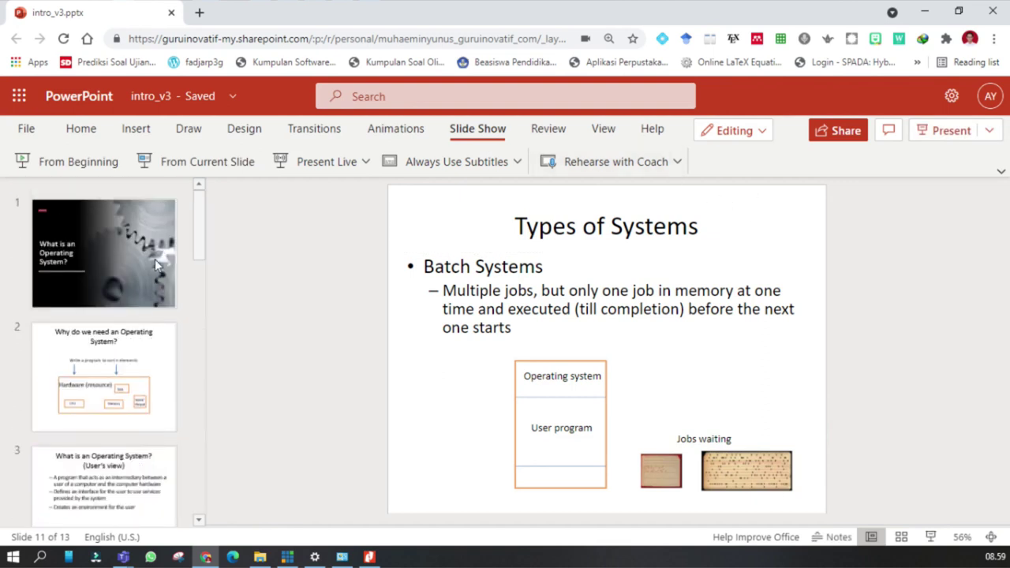
left_click(150, 259)
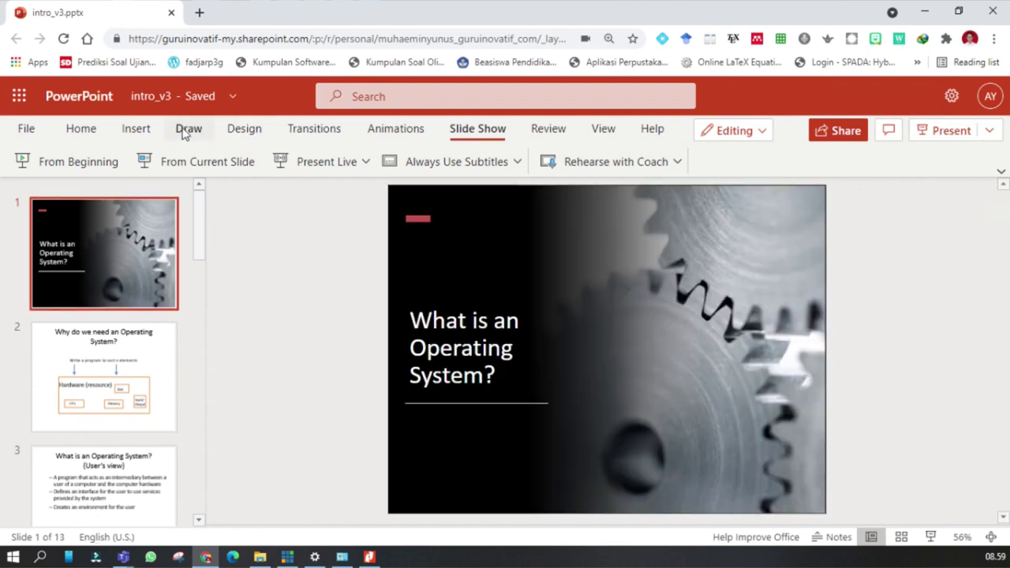
Scroll the PDF module to page 11's Microsoft Stream introduction, then switch back to the browser
left_click(369, 557)
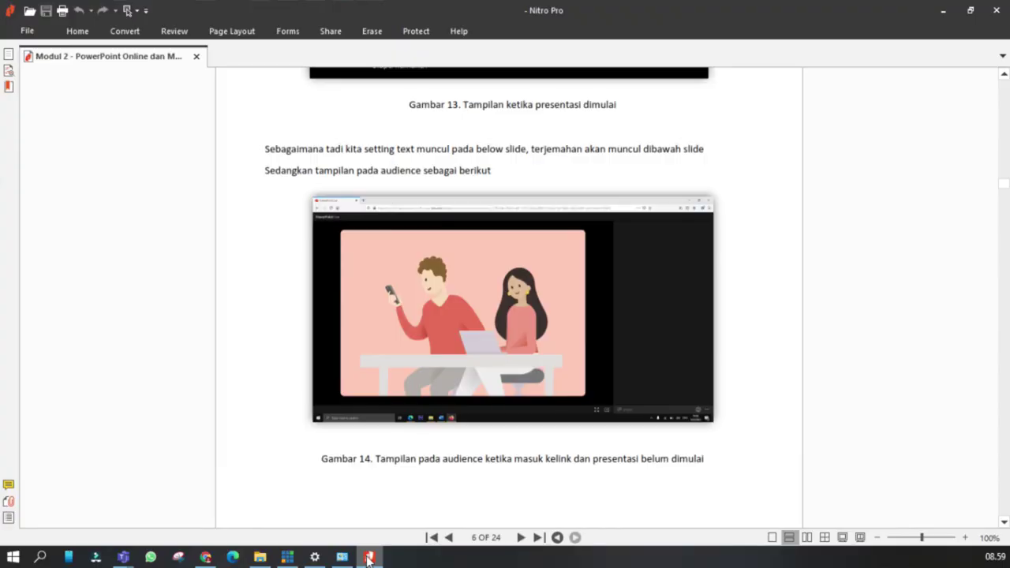
scroll(379, 298, "down", 5)
scroll(491, 292, "down", 3)
scroll(490, 292, "down", 5)
scroll(476, 300, "down", 2)
scroll(476, 300, "down", 3)
scroll(480, 303, "down", 2)
scroll(480, 303, "down", 4)
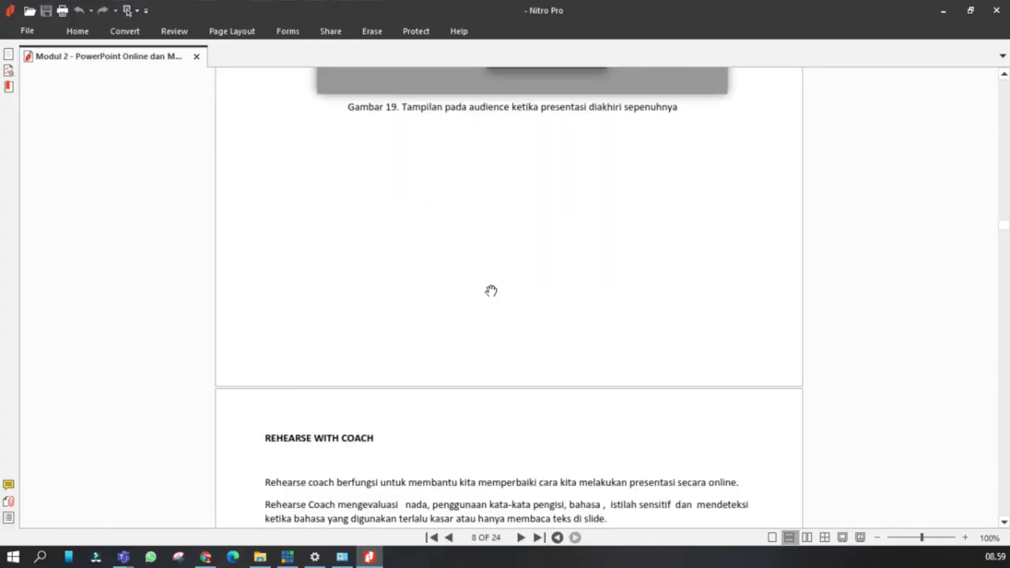
scroll(492, 289, "down", 4)
scroll(505, 316, "down", 2)
scroll(266, 202, "up", 1)
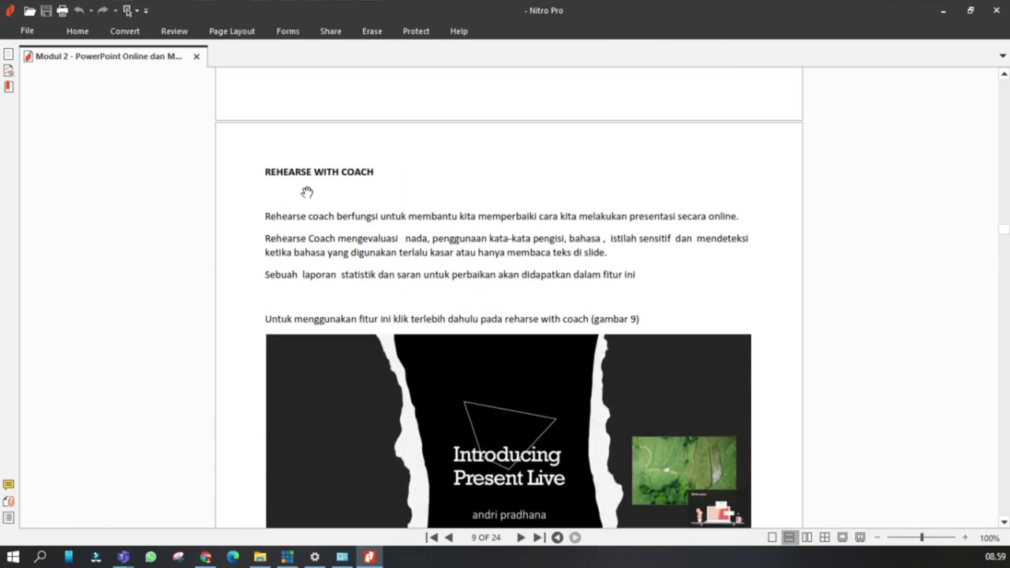
scroll(399, 248, "down", 5)
scroll(451, 279, "down", 4)
scroll(496, 287, "down", 3)
scroll(485, 304, "down", 3)
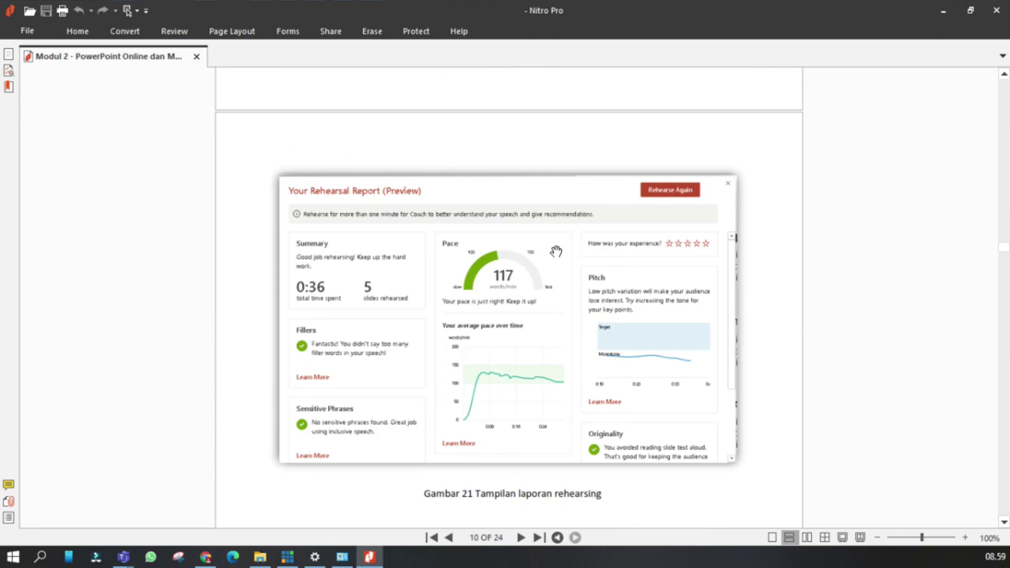
scroll(489, 347, "down", 3)
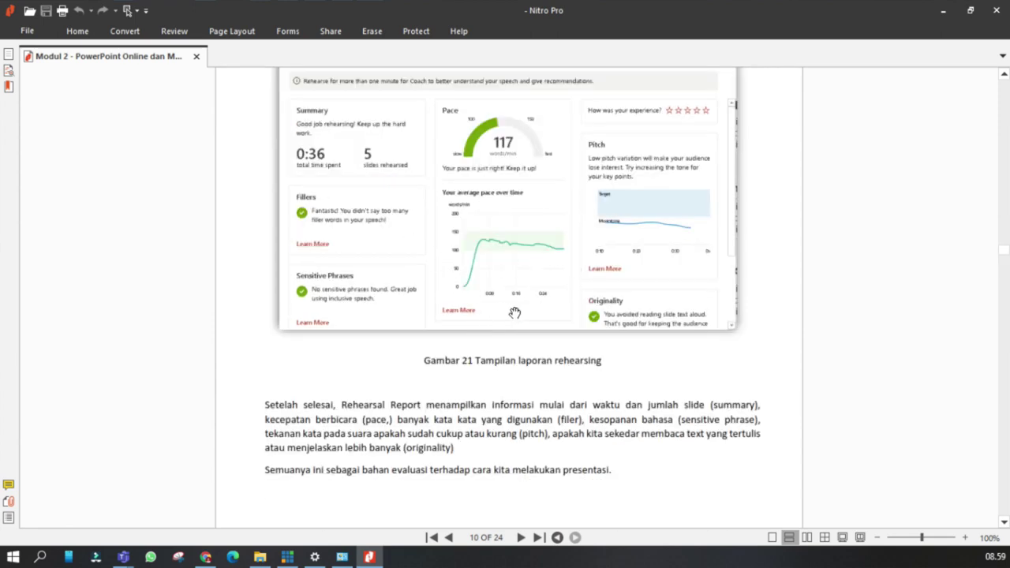
scroll(510, 319, "down", 4)
scroll(510, 319, "down", 4)
scroll(510, 319, "down", 6)
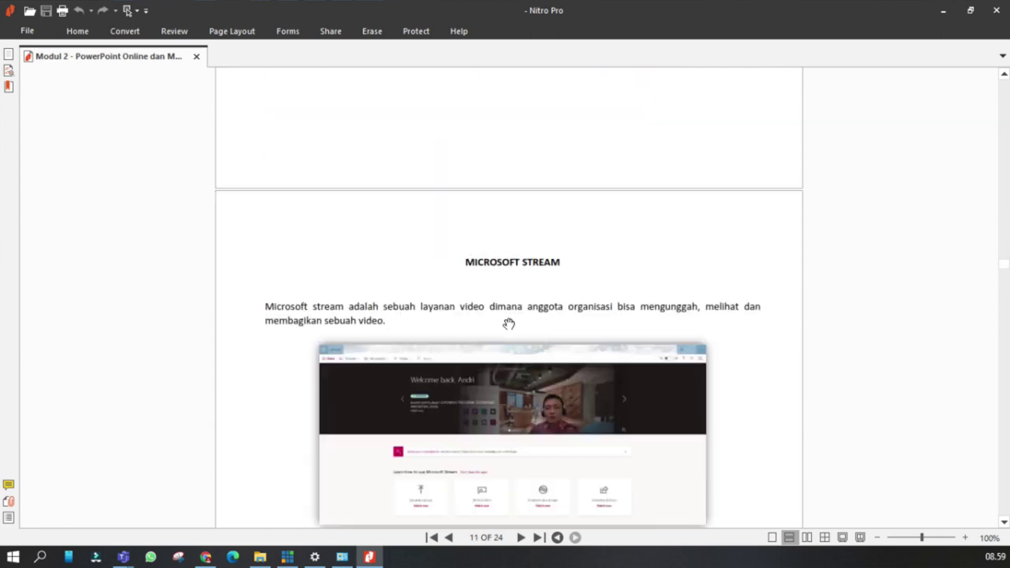
scroll(509, 322, "down", 5)
scroll(497, 324, "up", 2)
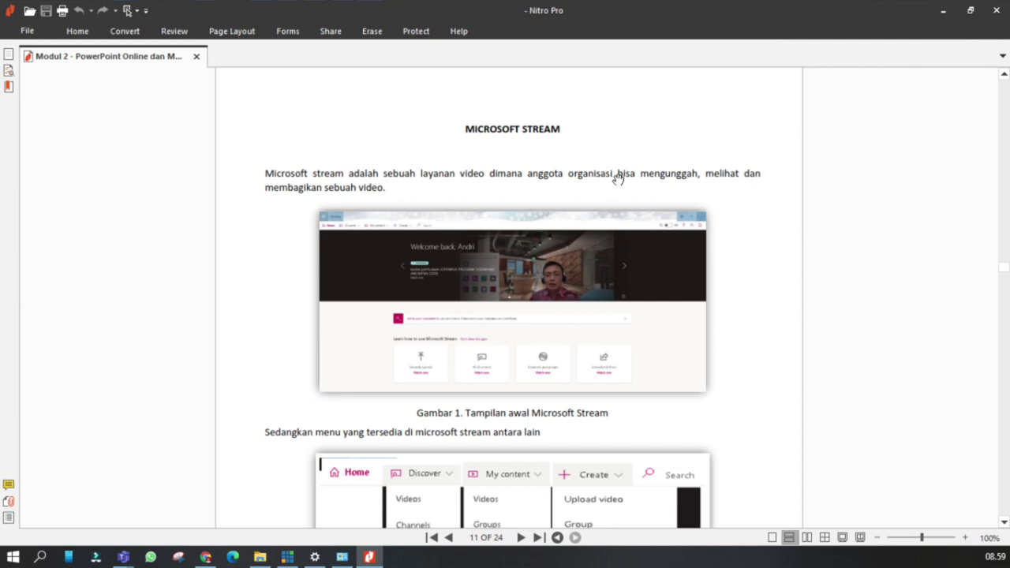
scroll(616, 176, "up", 4, "ctrl")
scroll(617, 178, "down", 4, "ctrl")
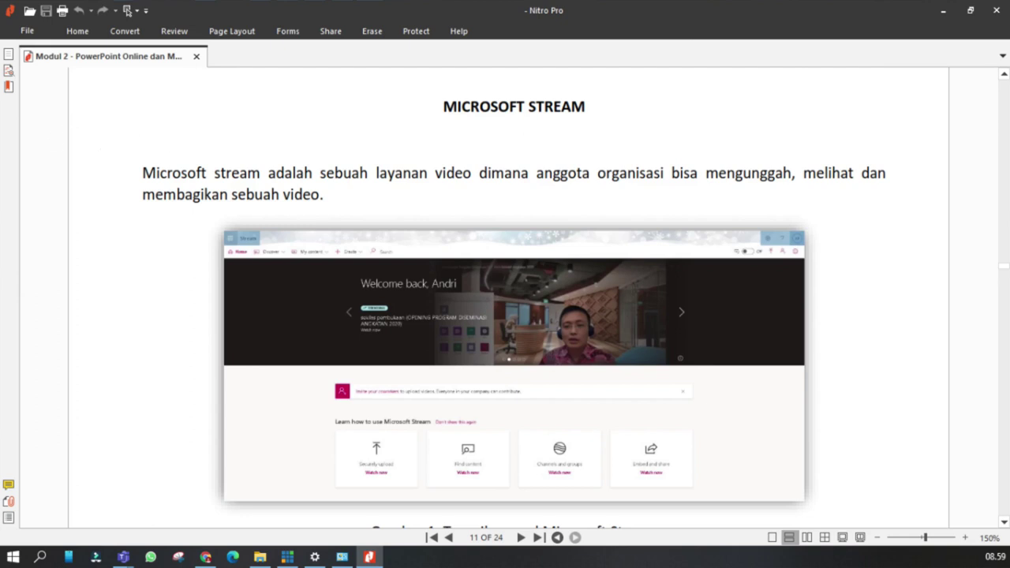
left_click(124, 557)
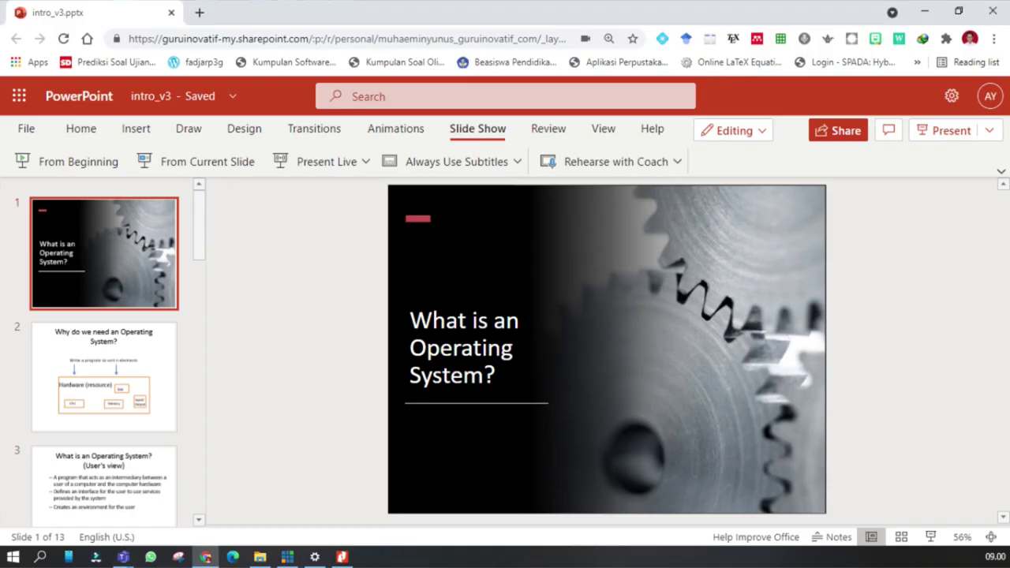
Close the intro_v3 Chrome window, open and close a blank Chrome window, then launch Edge
left_click(171, 13)
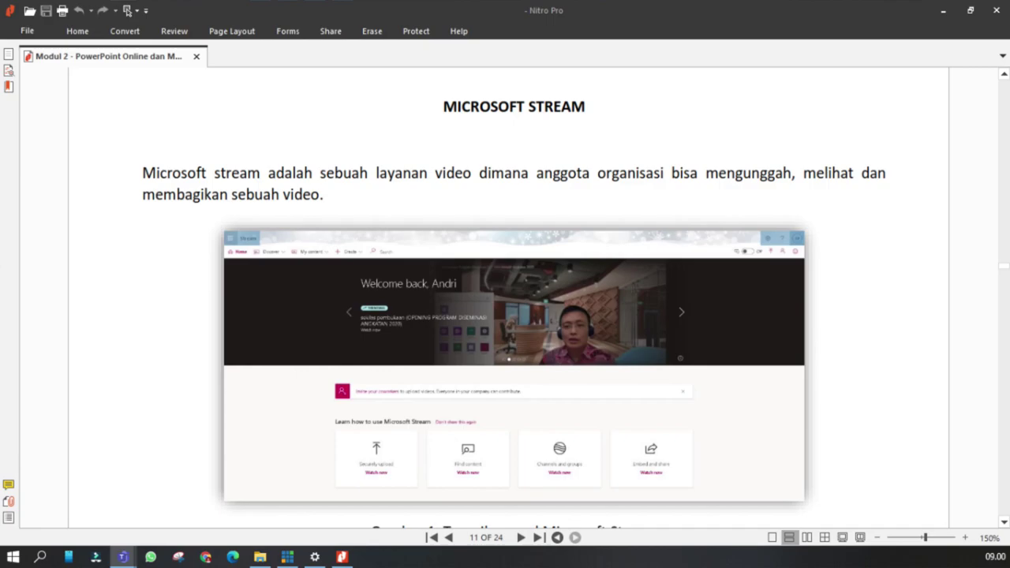
left_click(205, 557)
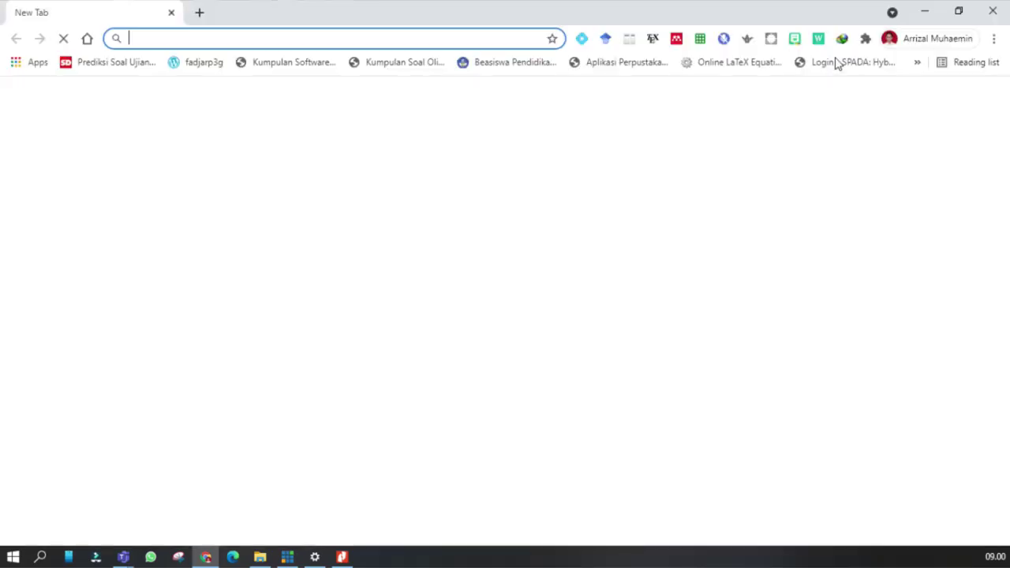
left_click(991, 17)
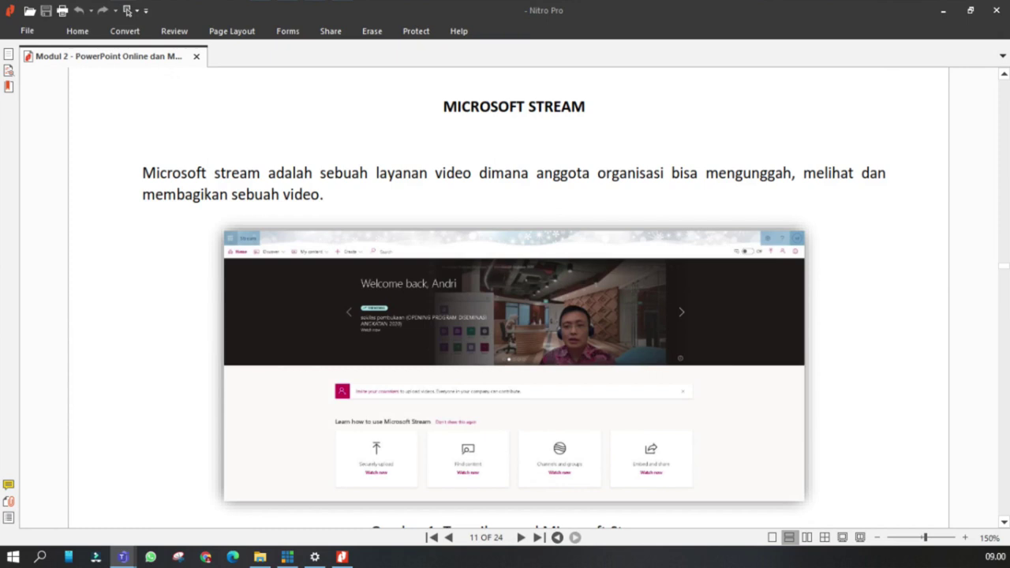
left_click(233, 557)
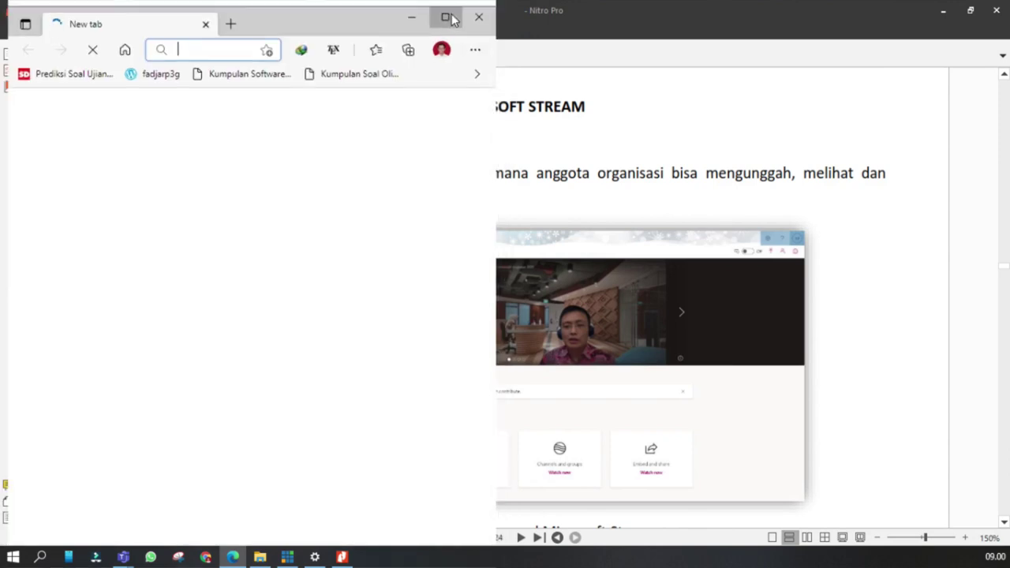
Maximize Edge and go to portal.office.com
left_click(447, 12)
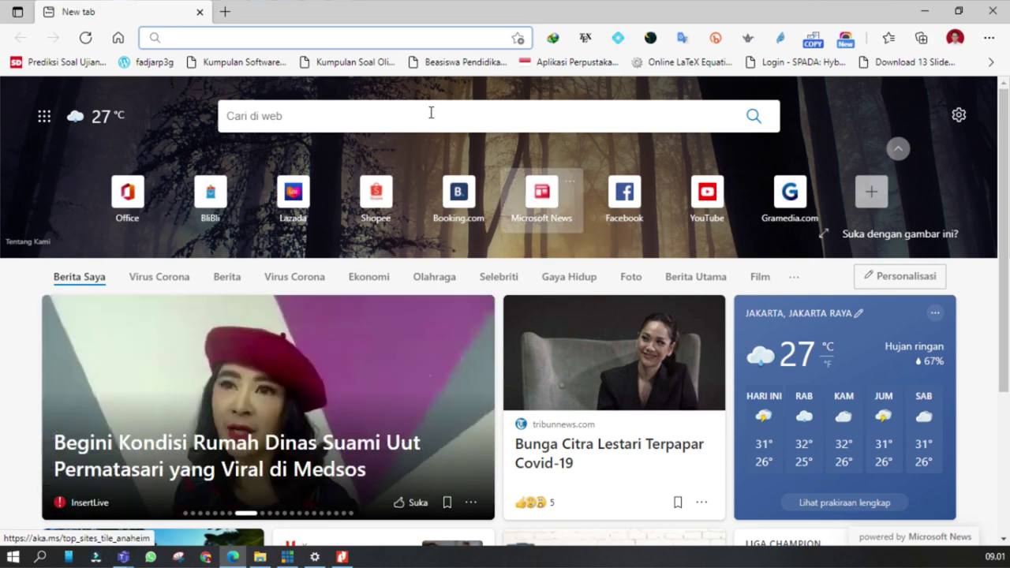
type("p")
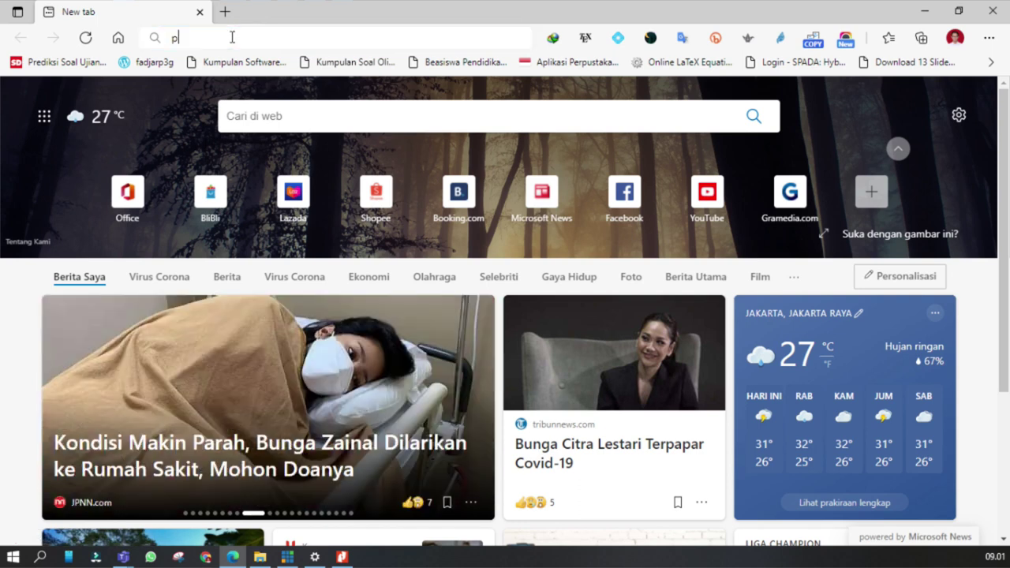
type("or")
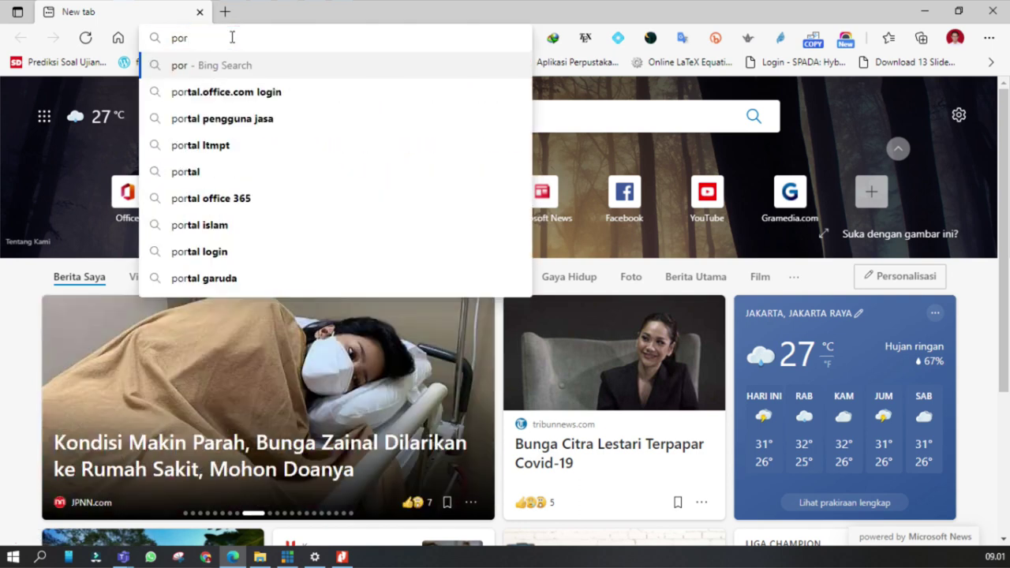
type("tal.")
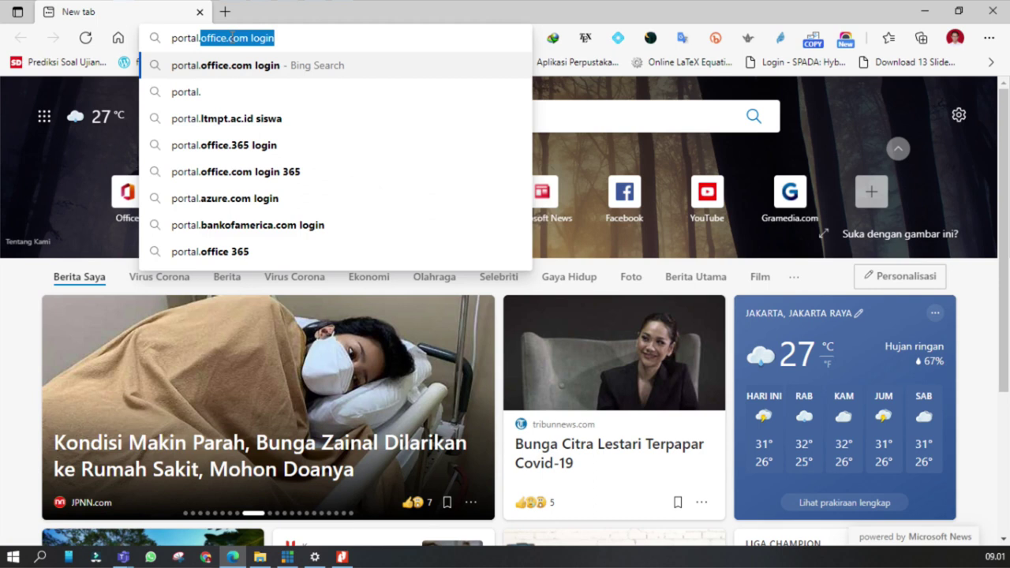
type("office.com")
key("Return")
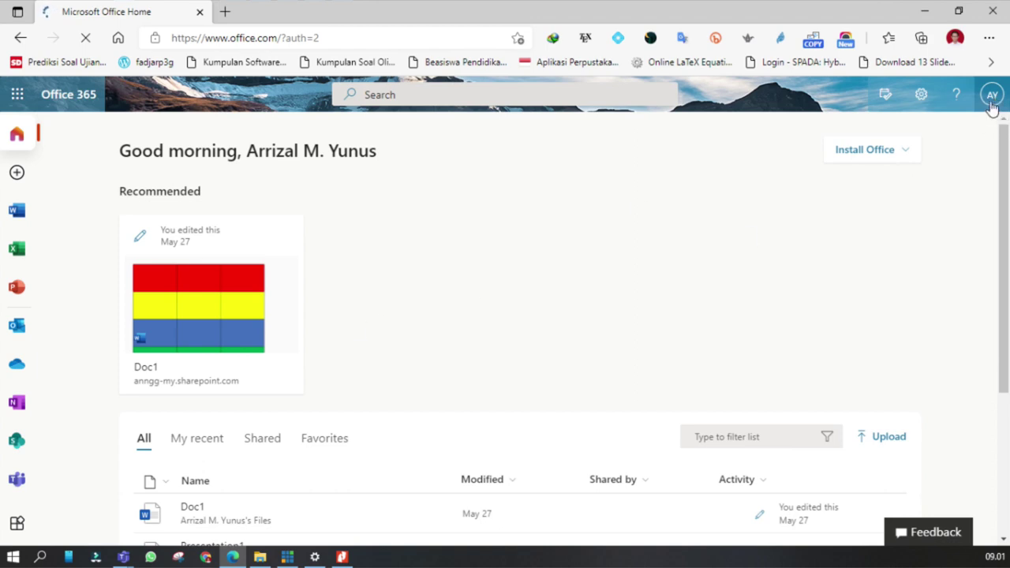
Sign out of the current Office account and return to the Office portal sign-in
left_click(992, 95)
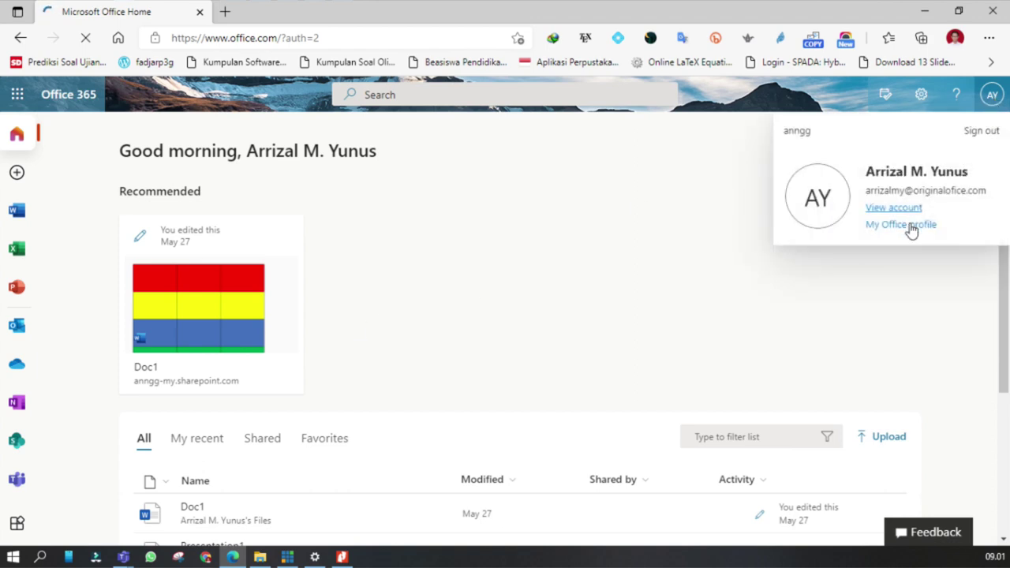
left_click(983, 133)
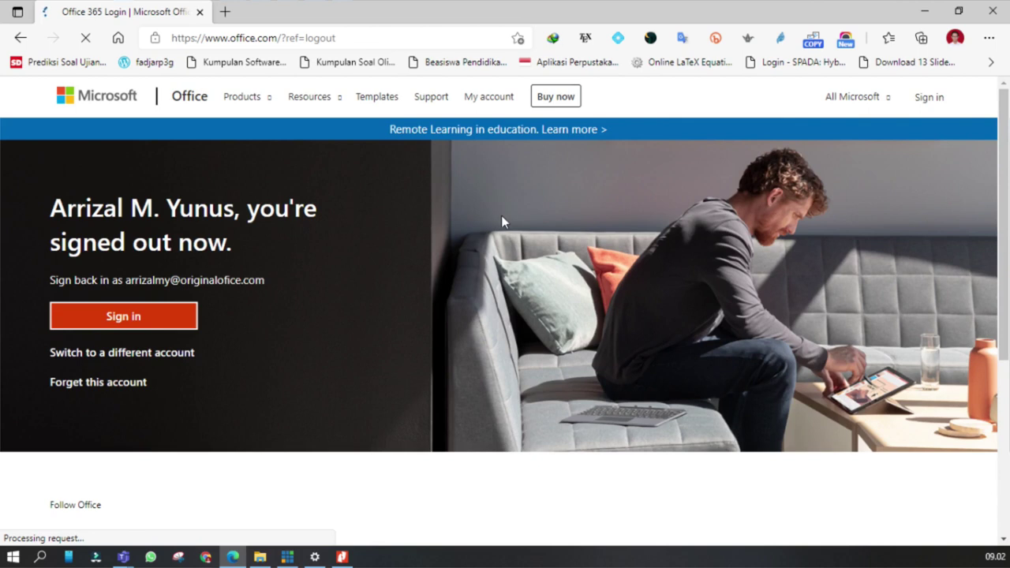
left_click(356, 38)
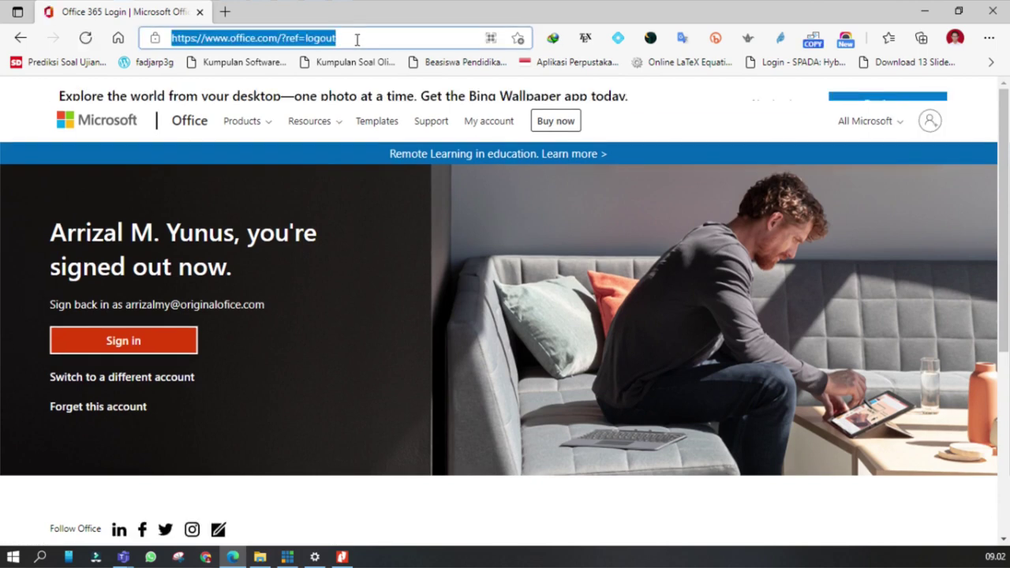
type("po")
key("Return")
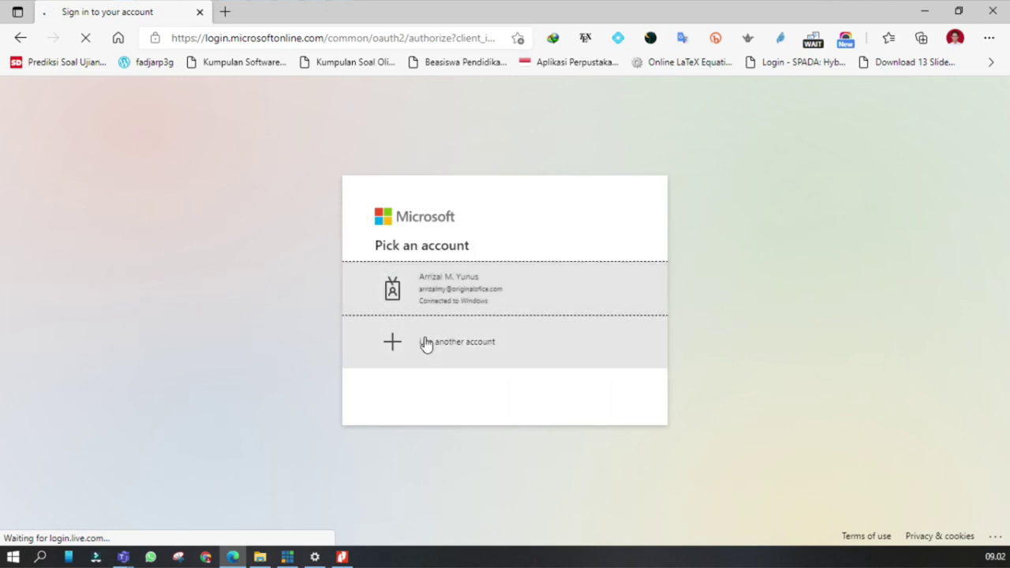
Sign in with another account, entering the saved work e-mail and its password
left_click(426, 345)
triple_click(454, 251)
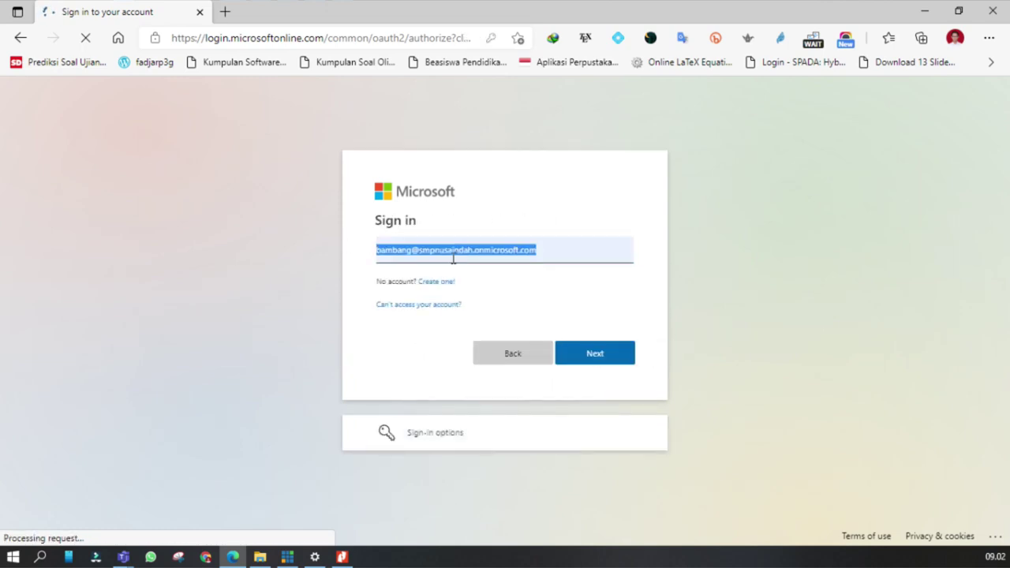
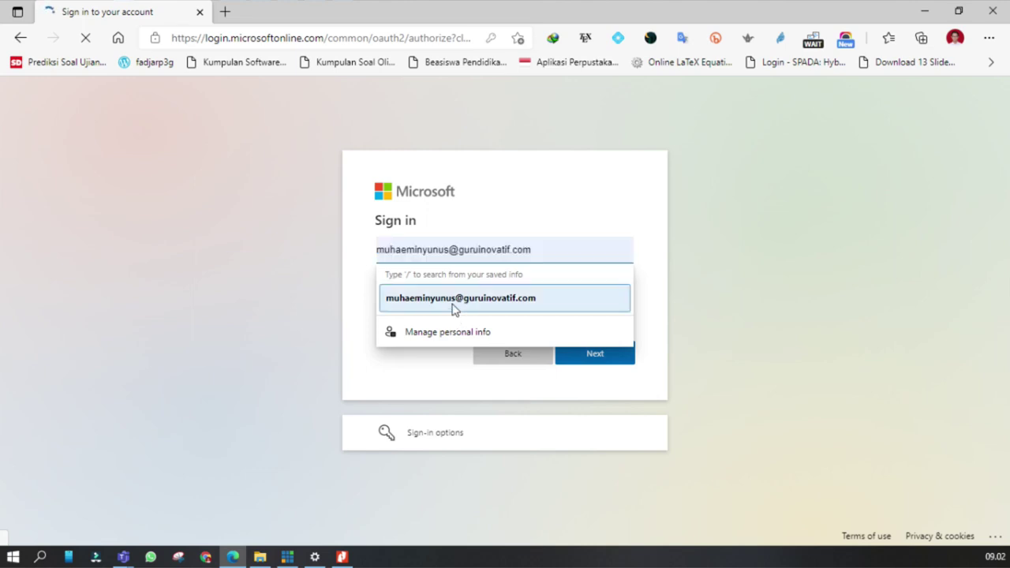
left_click(453, 306)
left_click(591, 352)
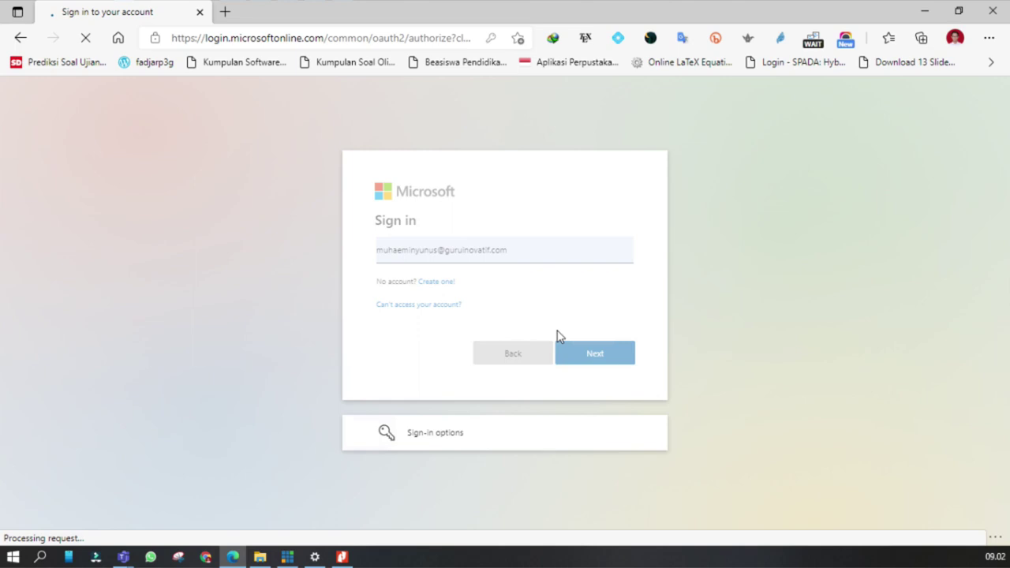
type("***")
type("a")
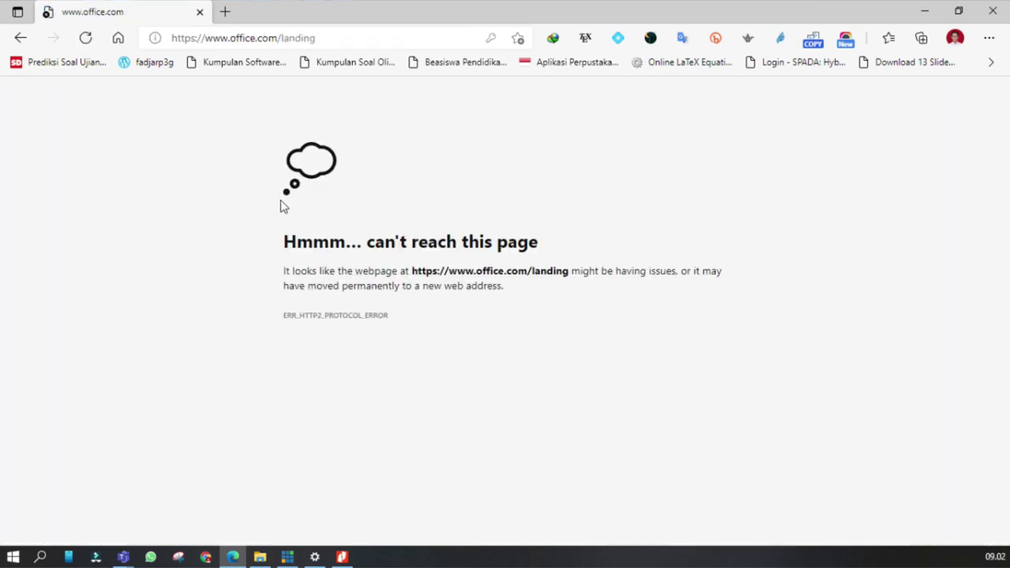
Reload portal.office.com after the failed page to reach the work account's home page
left_click(325, 37)
key("Return")
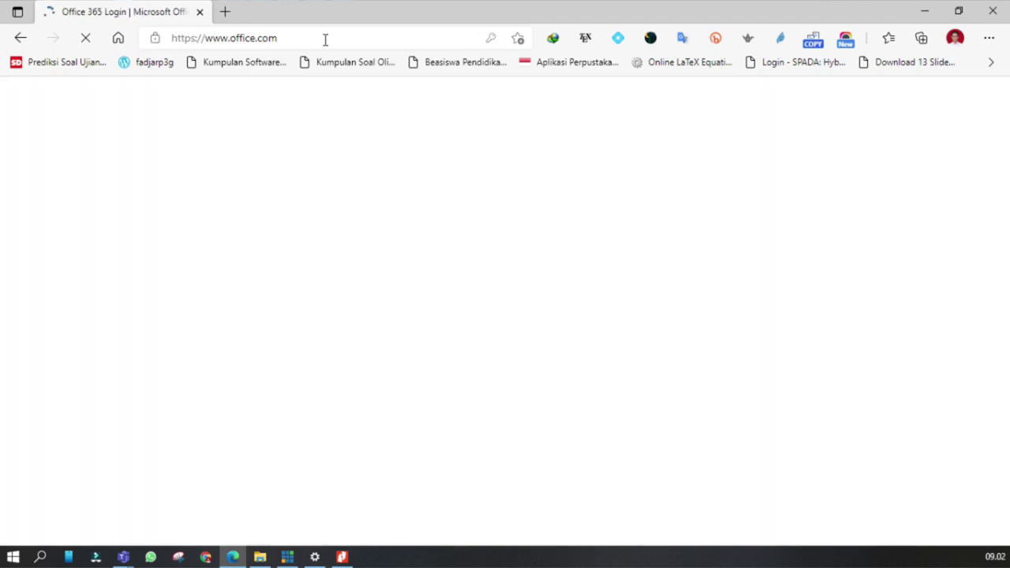
left_click(324, 38)
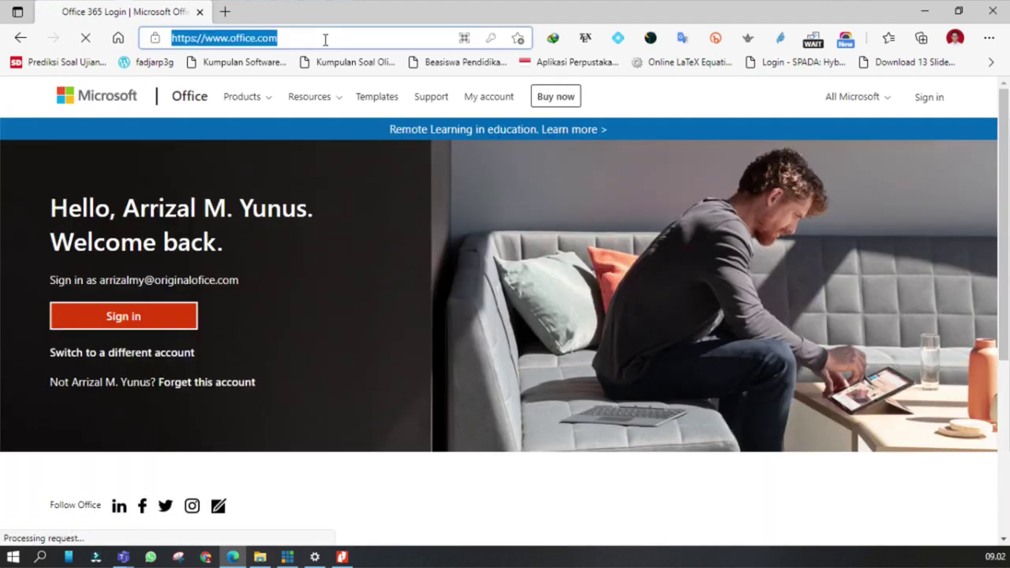
type("portal")
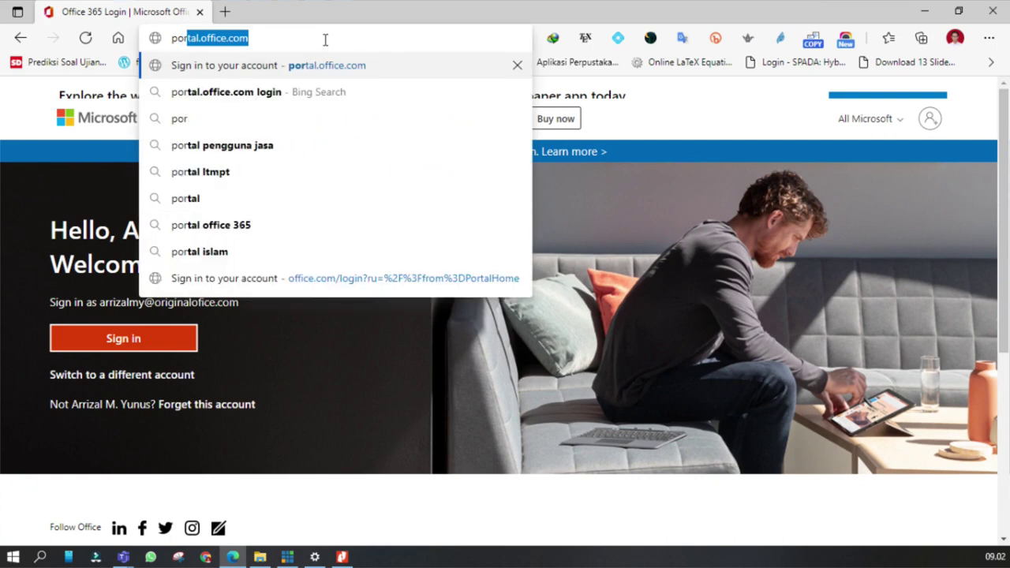
key("Return")
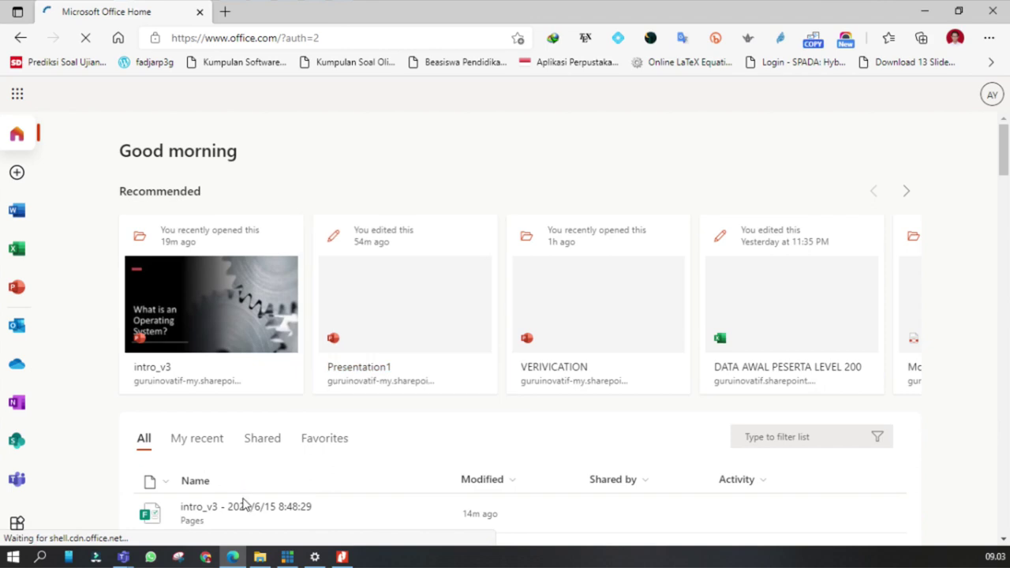
scroll(239, 515, "down", 3)
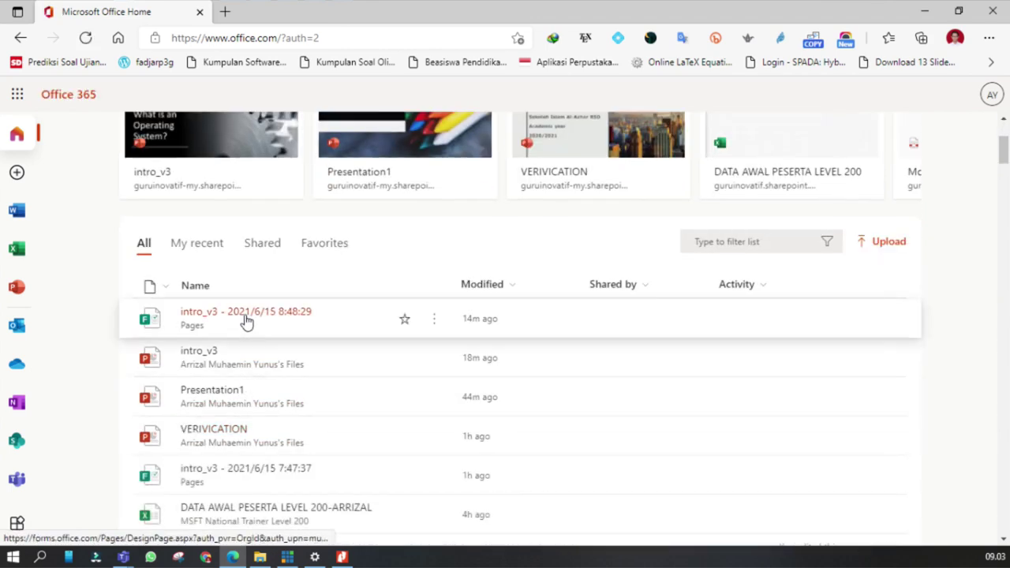
Open the intro_v3 form, load the Office portal in a new tab, and dismiss the translate offer
left_click(246, 315)
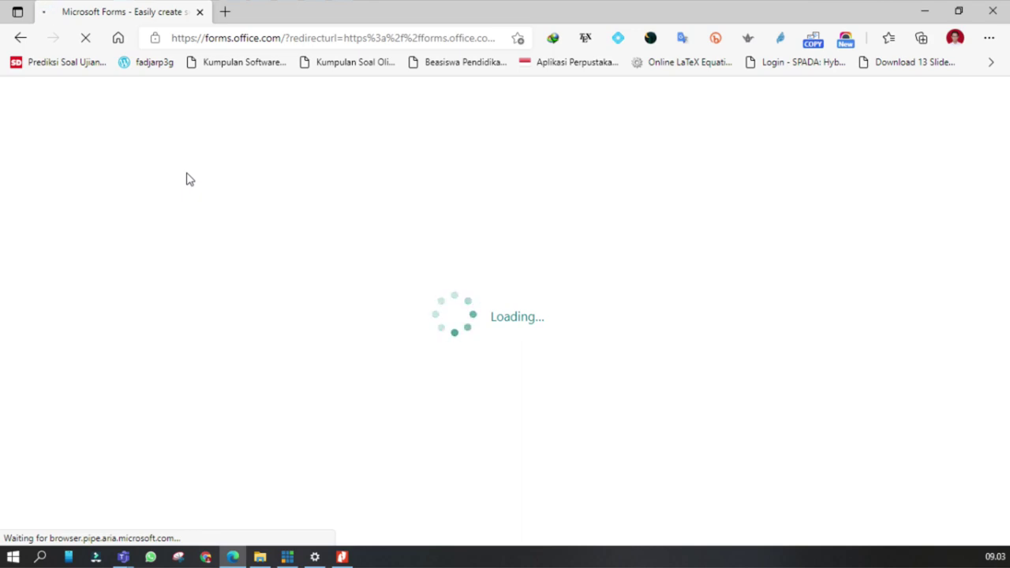
left_click(225, 11)
type("po")
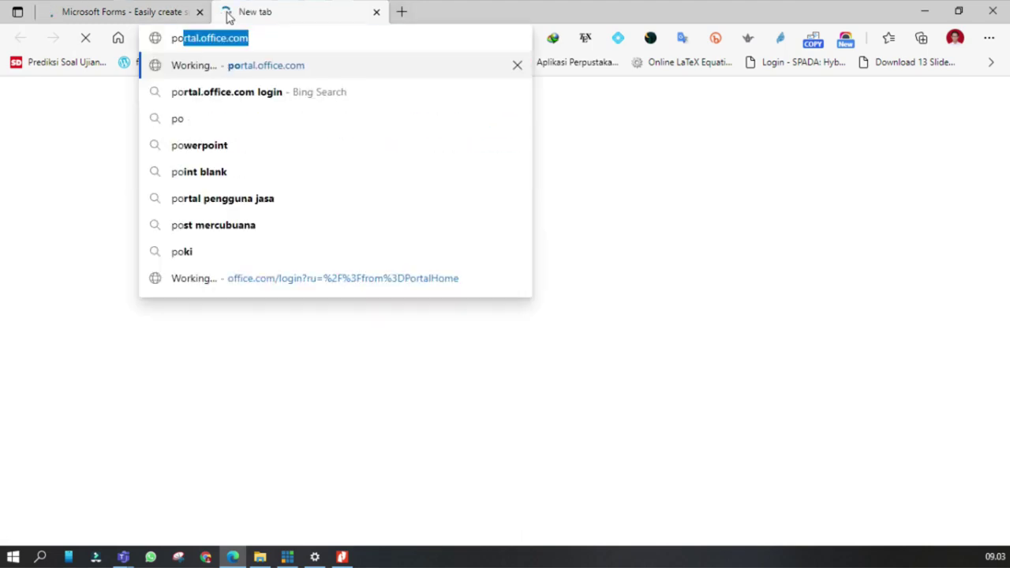
key("Return")
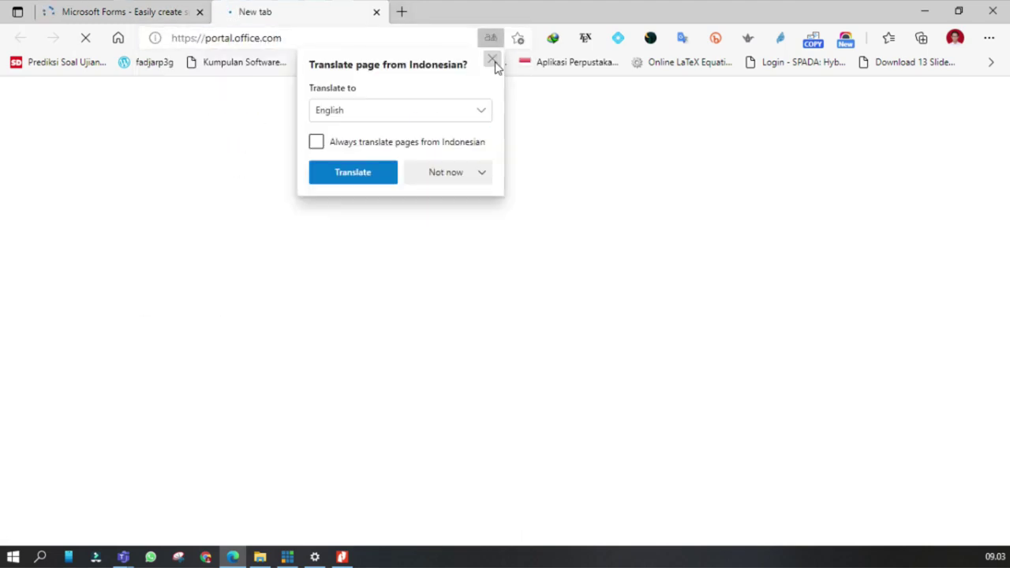
left_click(492, 59)
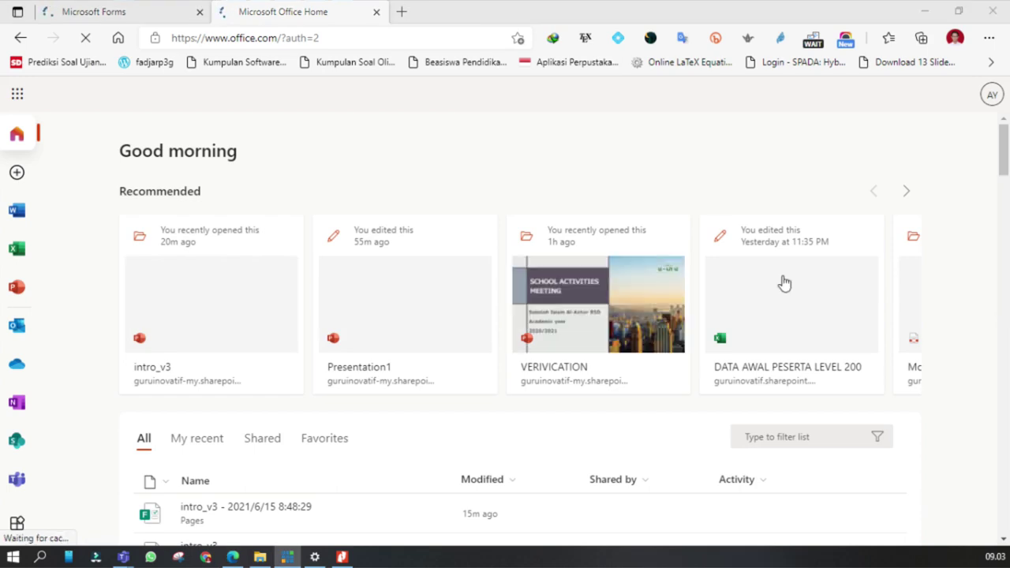
left_click(989, 40)
Open the intro_v3 form and look over its three questions
left_click(961, 138)
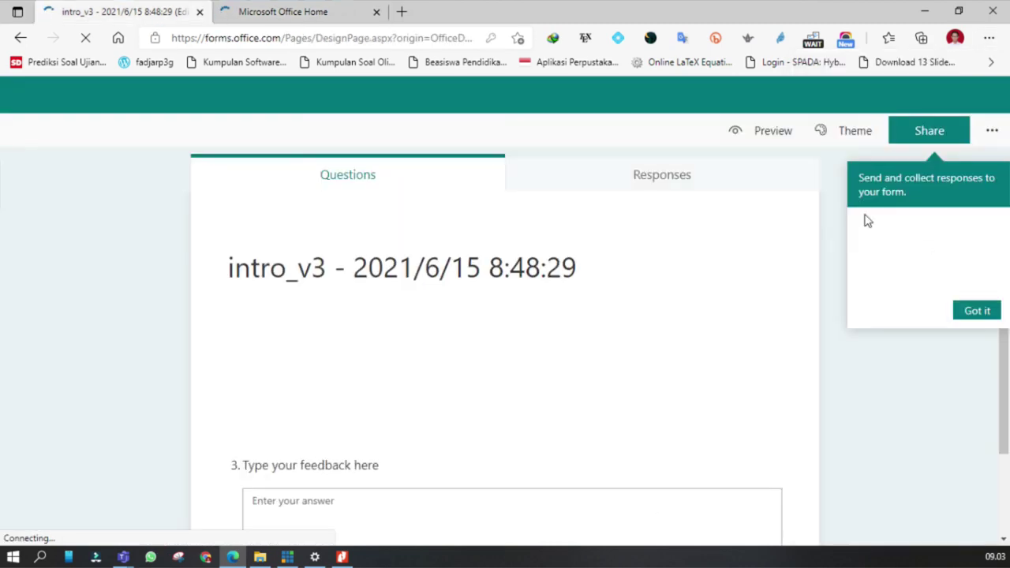
scroll(570, 340, "down", 2)
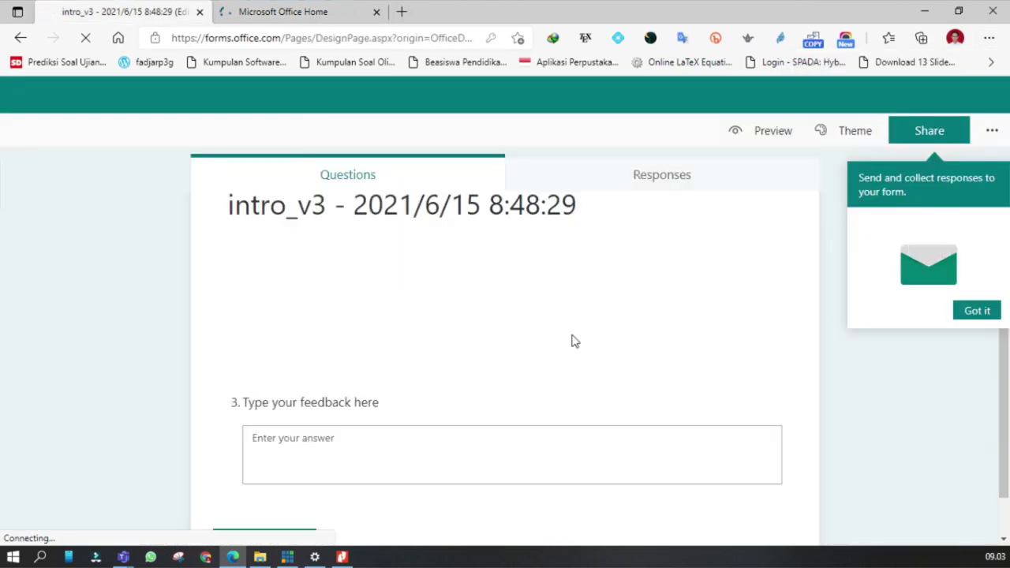
scroll(321, 404, "up", 5)
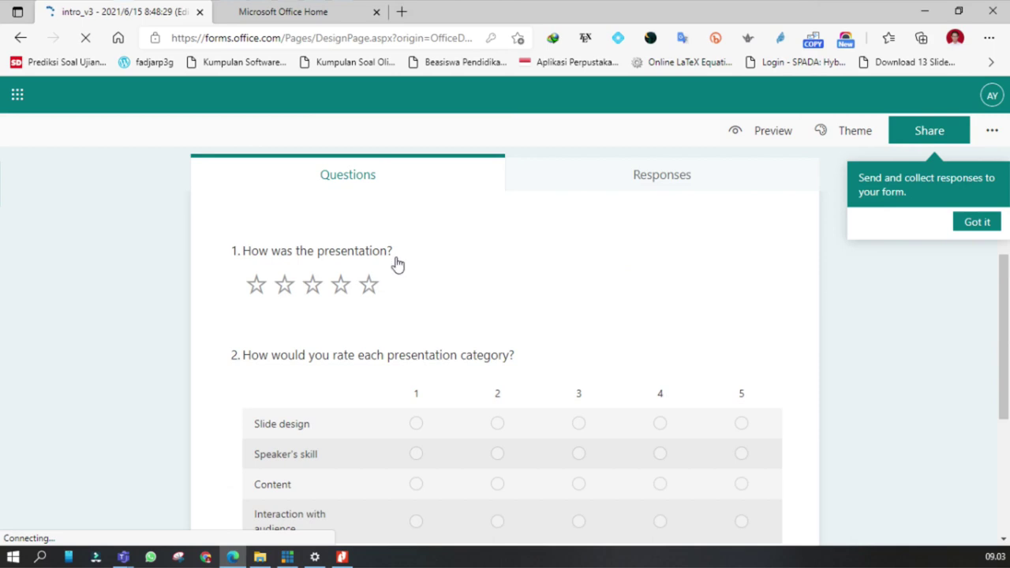
scroll(395, 264, "up", 2)
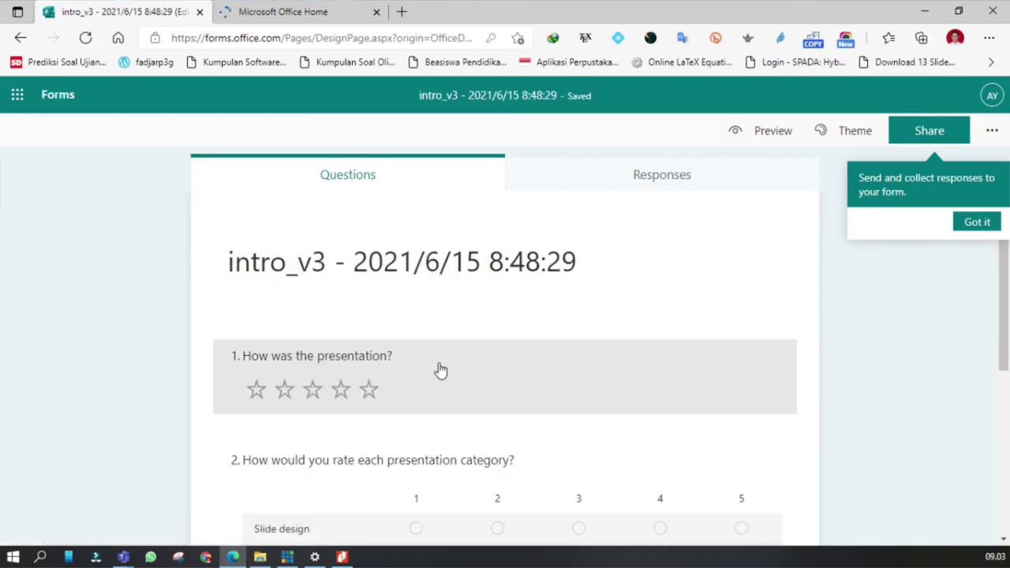
scroll(439, 370, "down", 1)
scroll(439, 375, "down", 1)
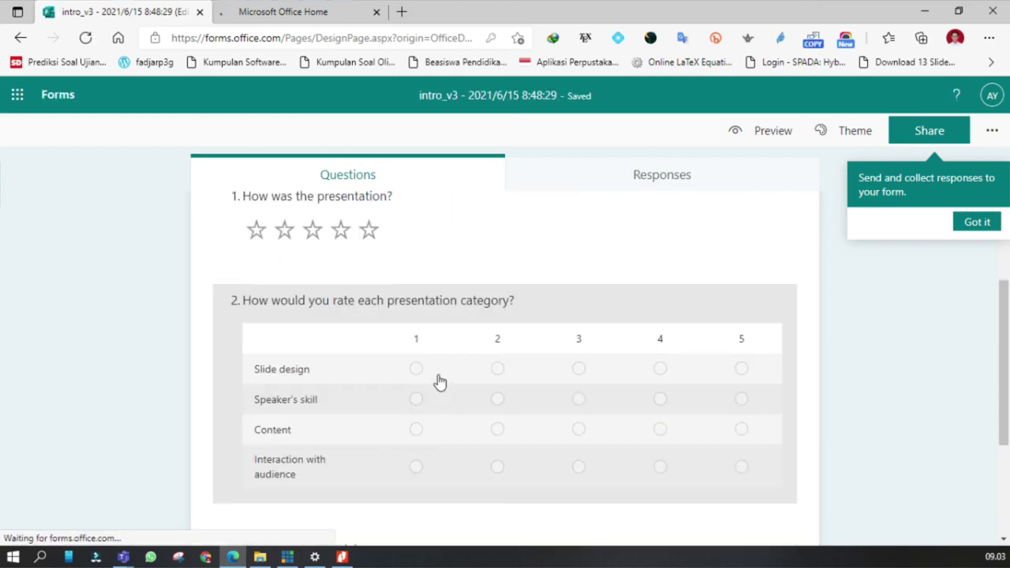
scroll(406, 322, "up", 1)
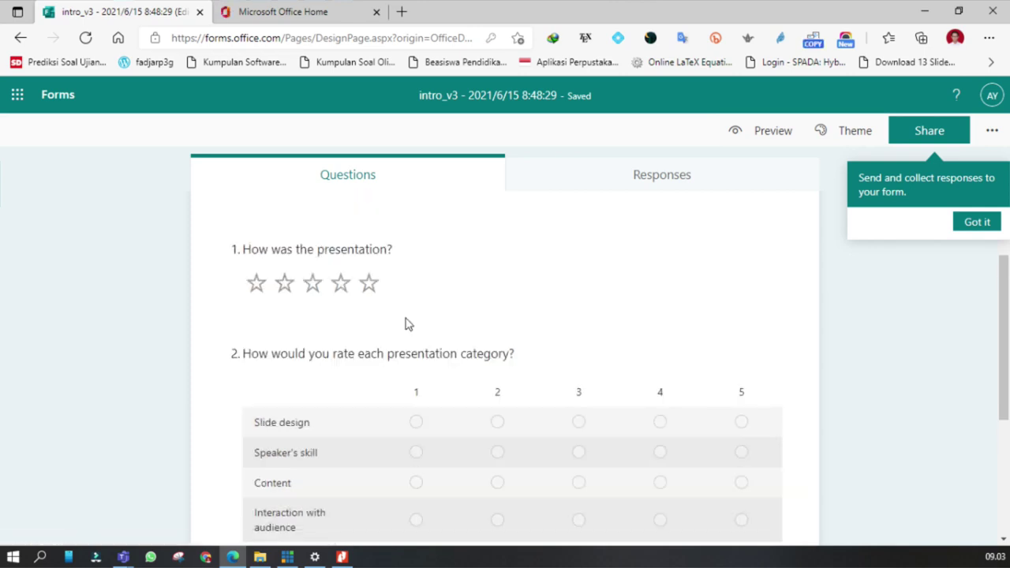
scroll(419, 307, "down", 4)
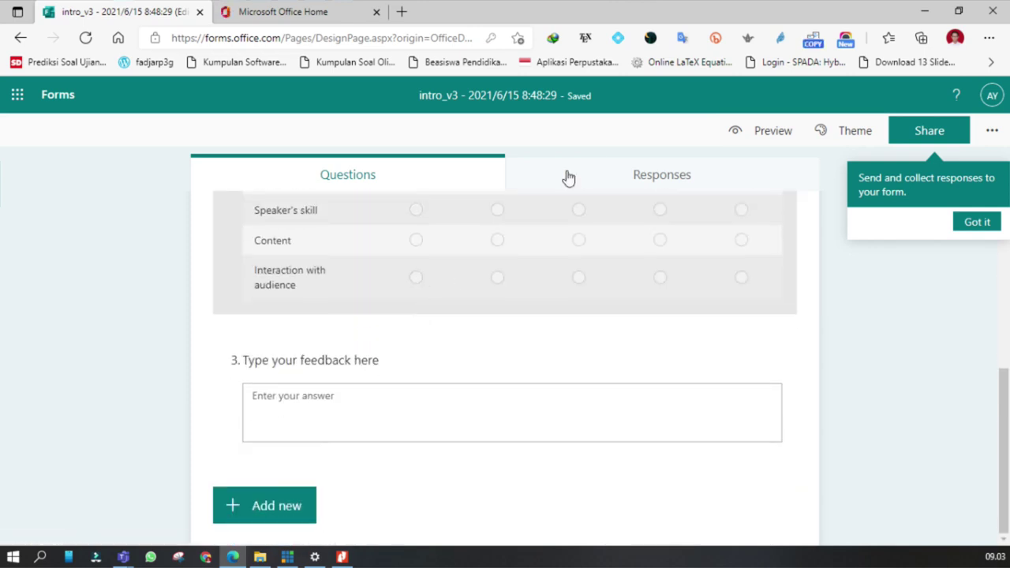
scroll(544, 237, "up", 4)
scroll(537, 260, "up", 2)
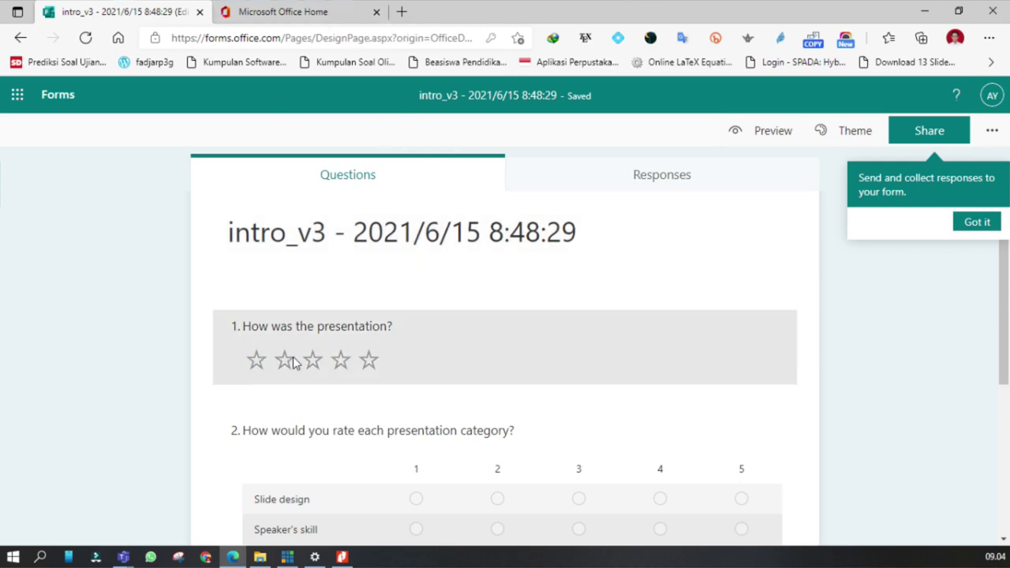
scroll(294, 362, "down", 1)
scroll(294, 362, "down", 1)
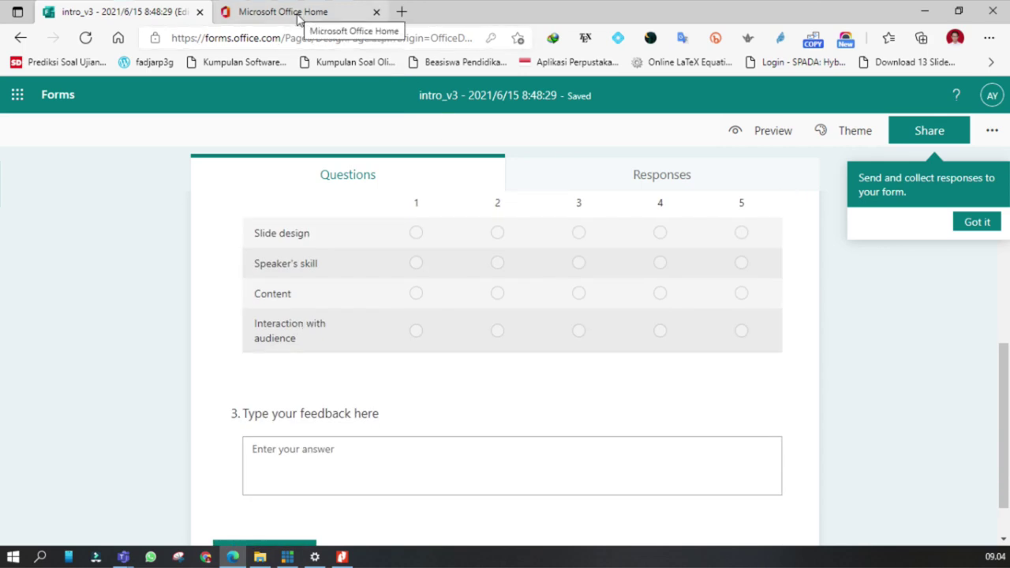
View the form's Responses summary, showing 0 responses
left_click(623, 181)
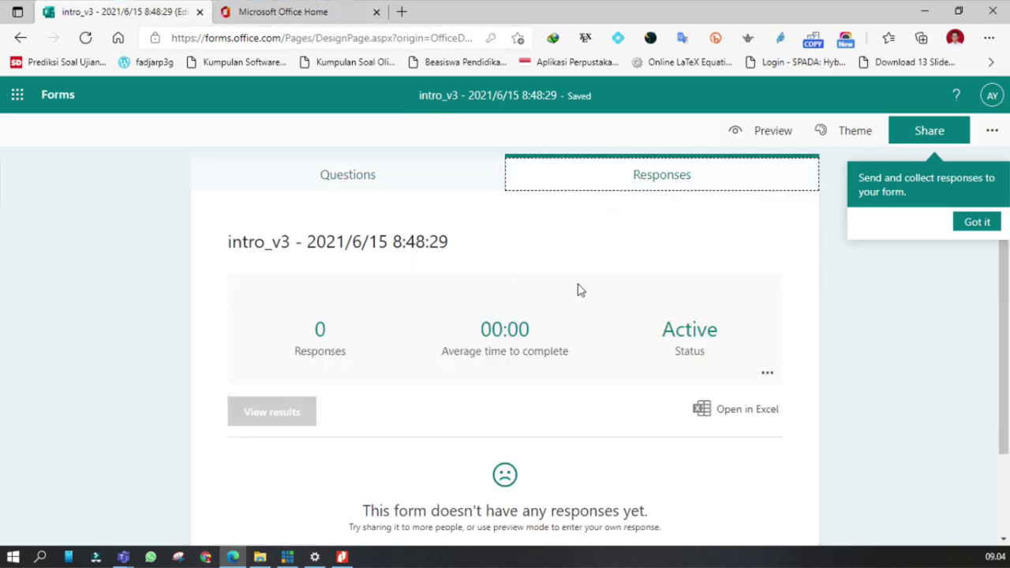
scroll(305, 347, "down", 1)
scroll(471, 364, "up", 1)
Return to the Office home tab, close the stray VERIVICATION tab, and open the app launcher
left_click(331, 12)
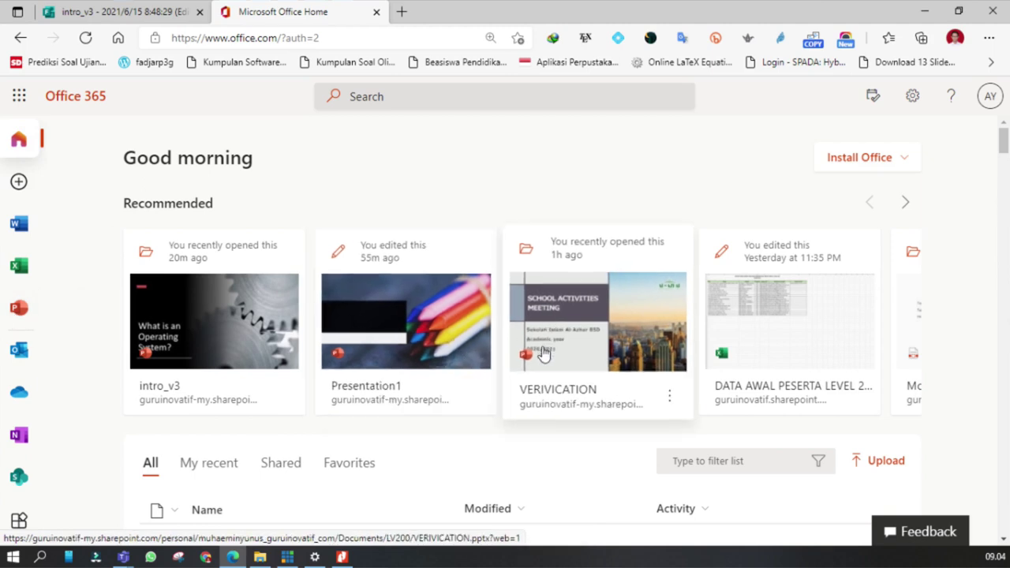
left_click(542, 386)
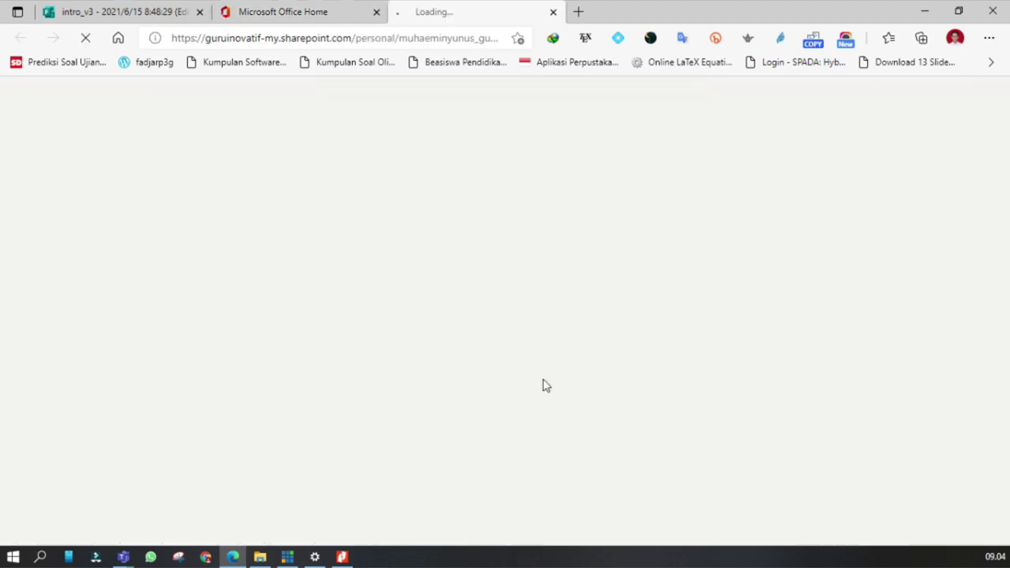
left_click(554, 12)
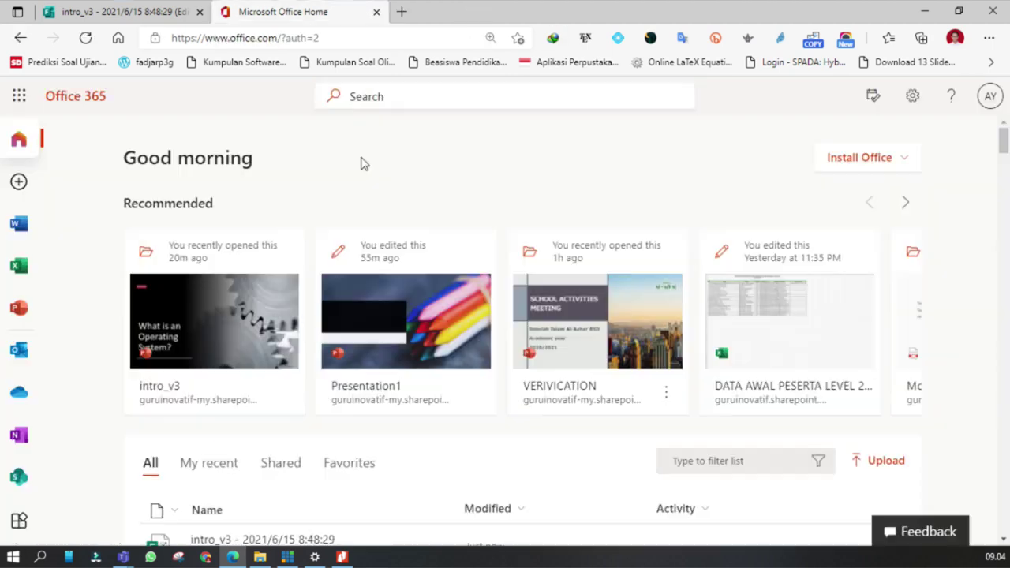
scroll(23, 361, "down", 2)
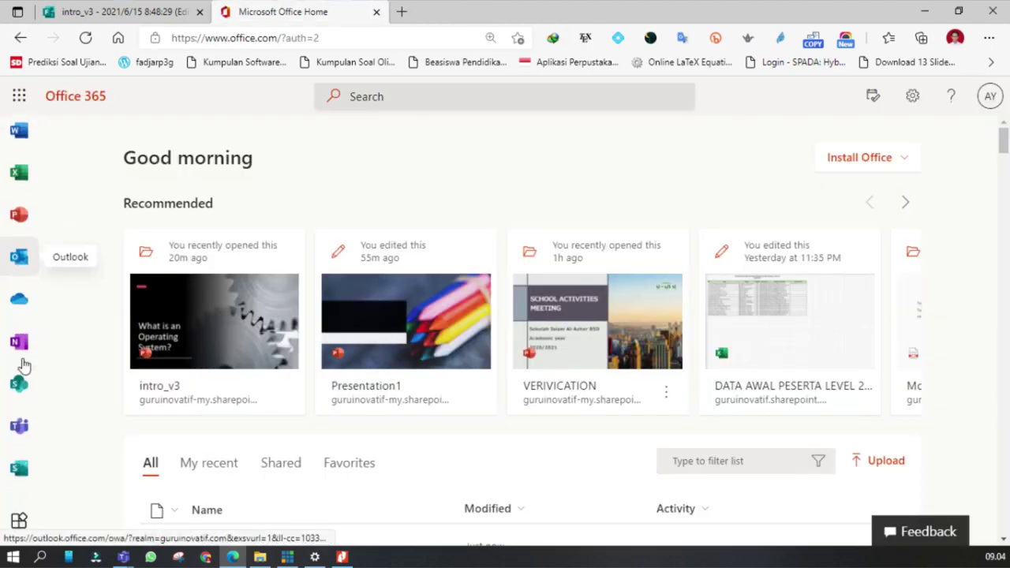
scroll(23, 365, "up", 2)
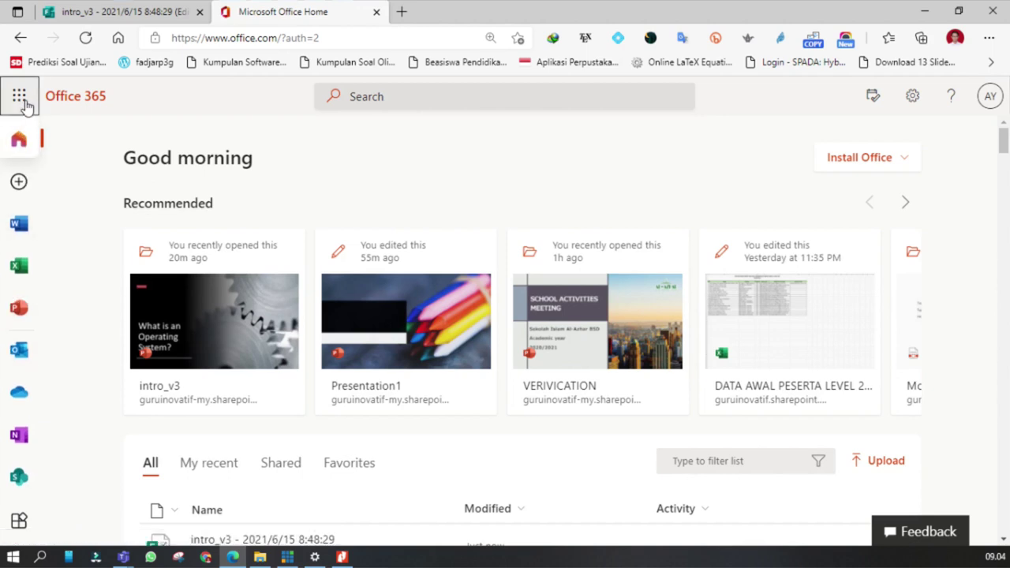
left_click(21, 98)
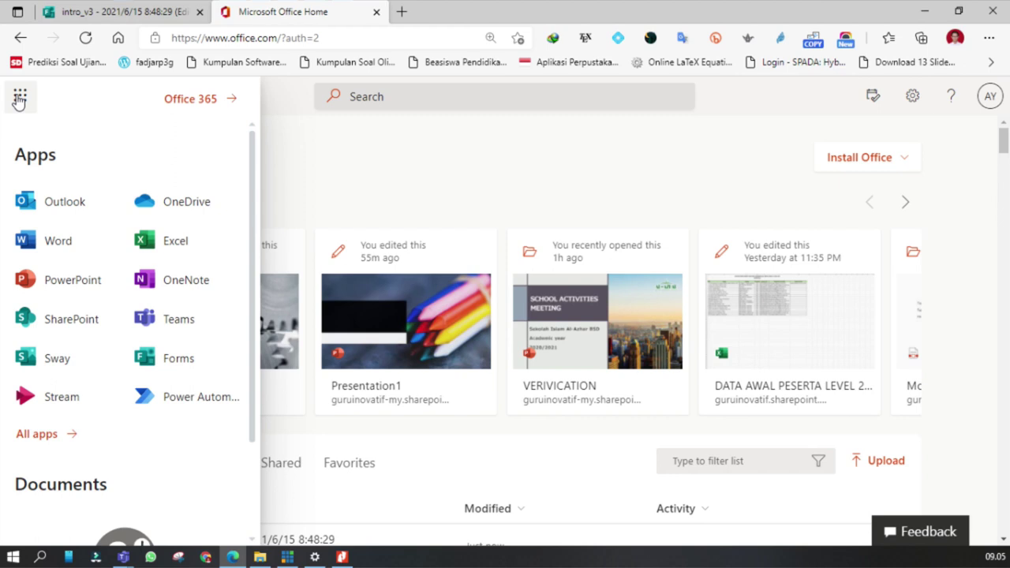
Open Stream from the apps list and look over its home page and trending videos
left_click(57, 404)
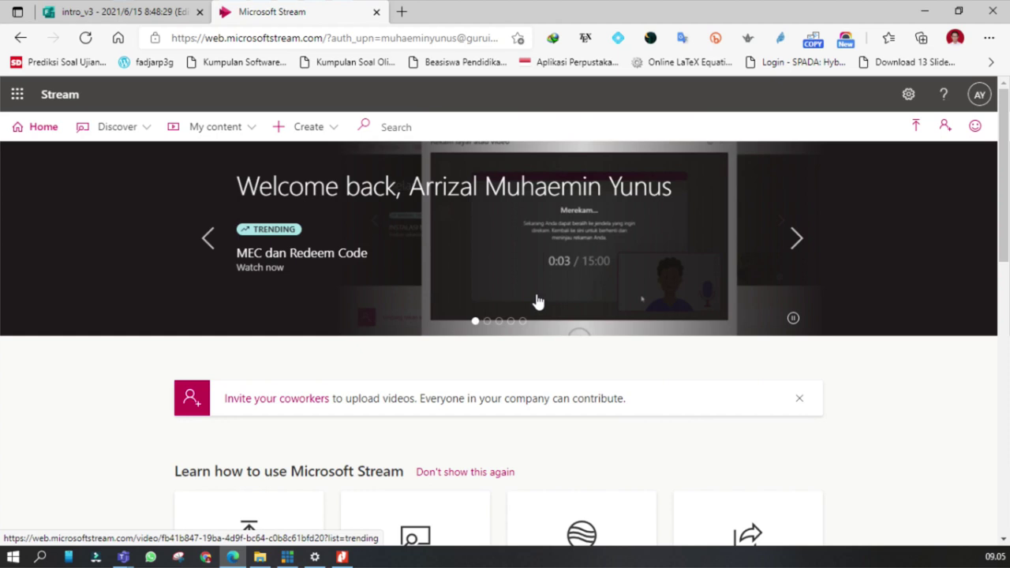
scroll(489, 337, "down", 3)
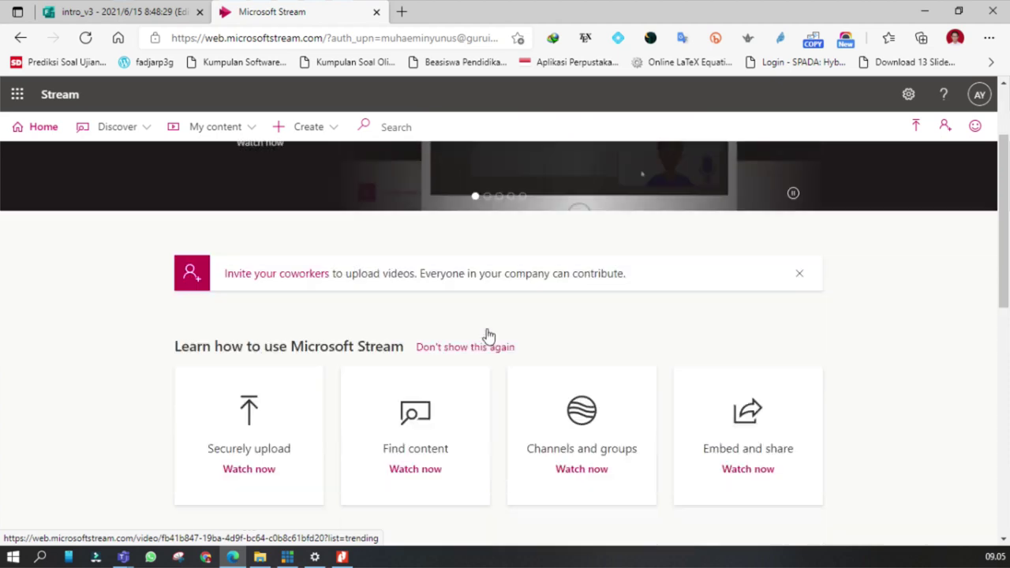
scroll(426, 274, "up", 3)
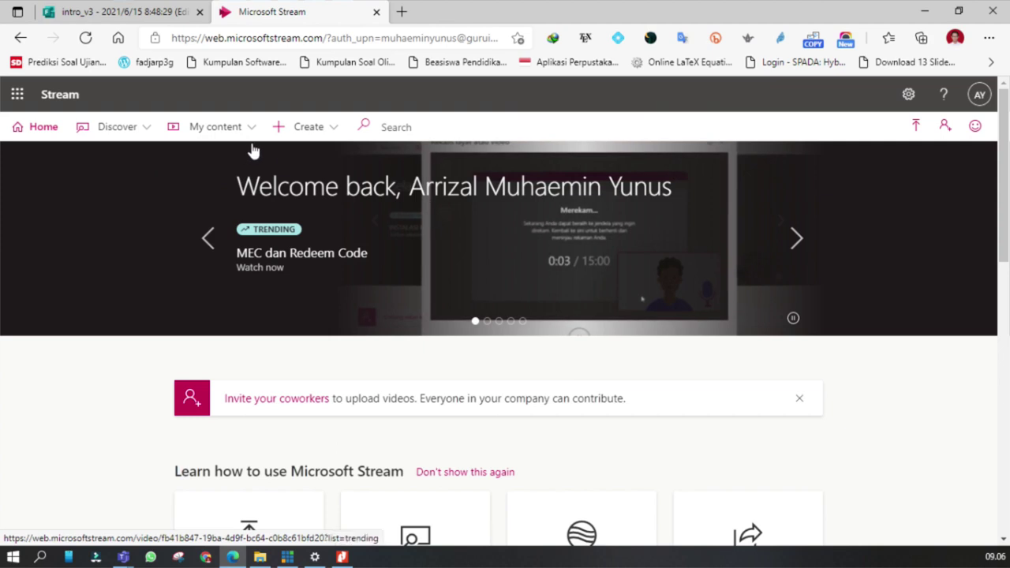
left_click(980, 95)
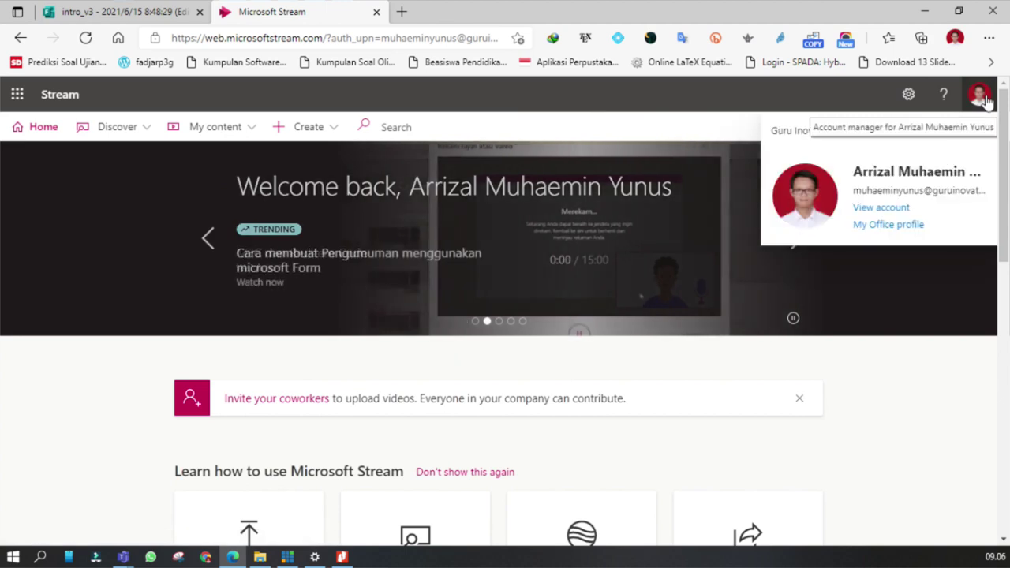
left_click(563, 111)
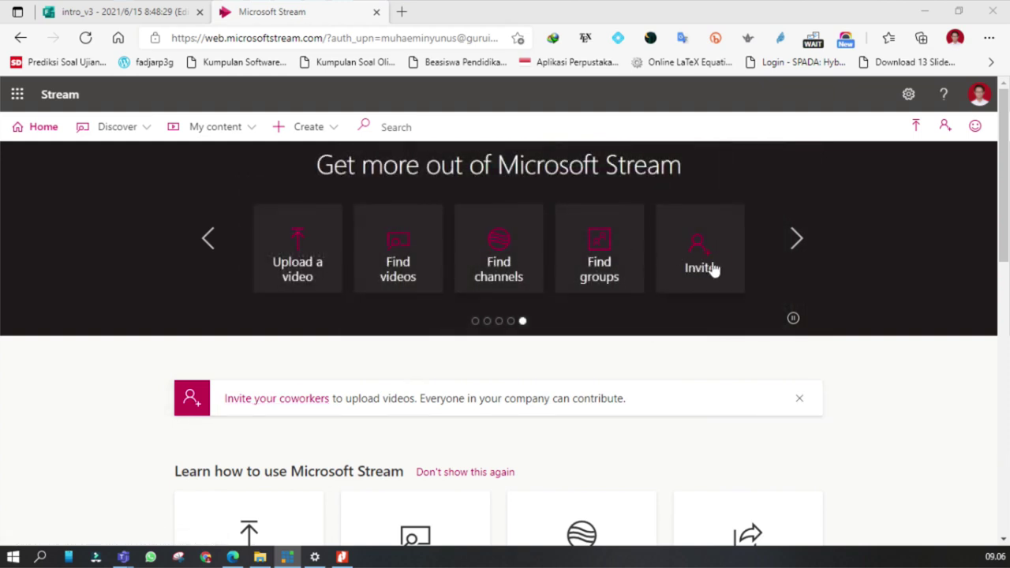
Scroll through the Stream home page and open the Create dropdown
scroll(580, 384, "down", 2)
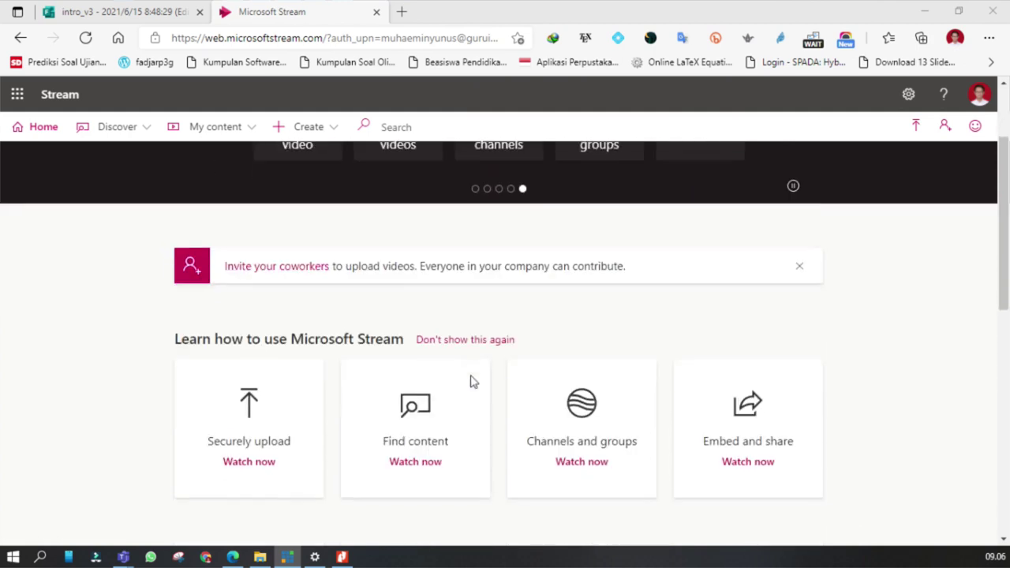
scroll(505, 437, "down", 2)
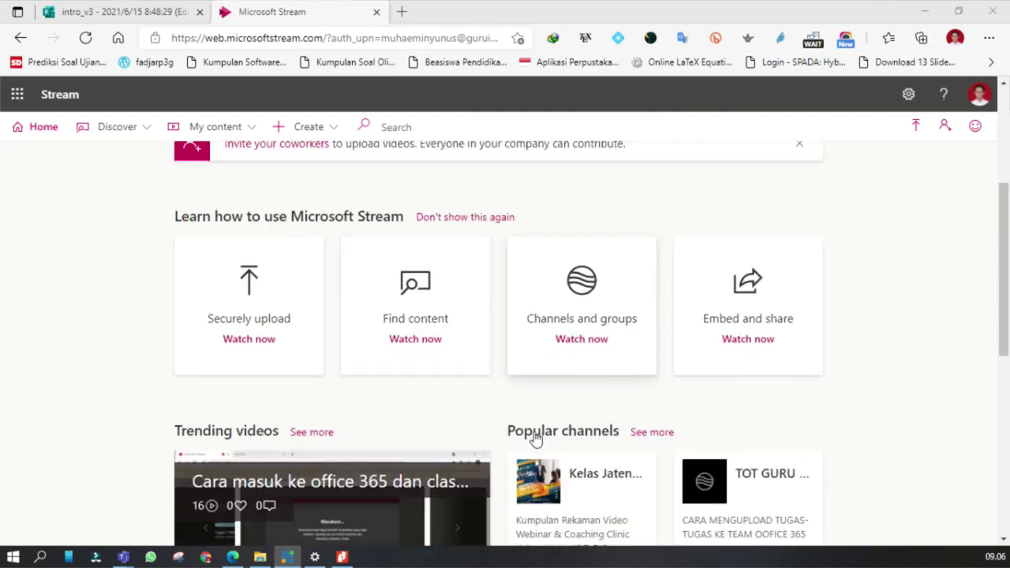
scroll(221, 316, "up", 1)
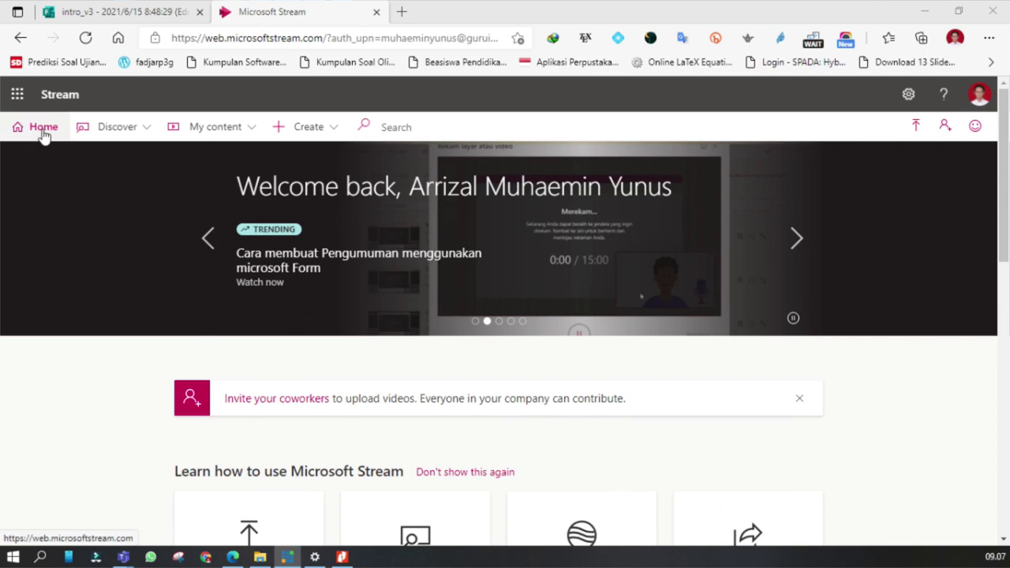
left_click(333, 133)
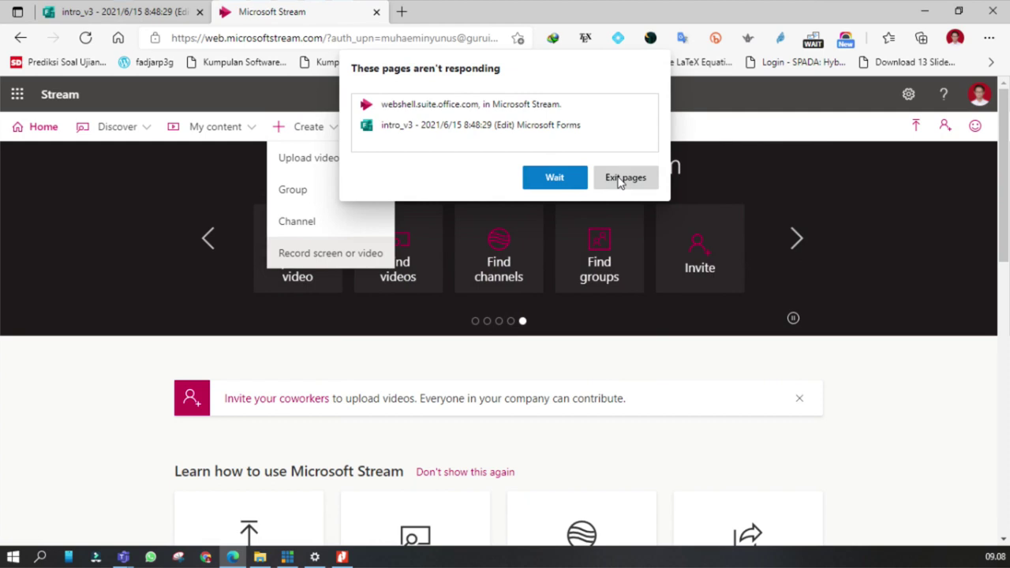
Exit the unresponsive Stream webshell and intro_v3 form pages
left_click(558, 181)
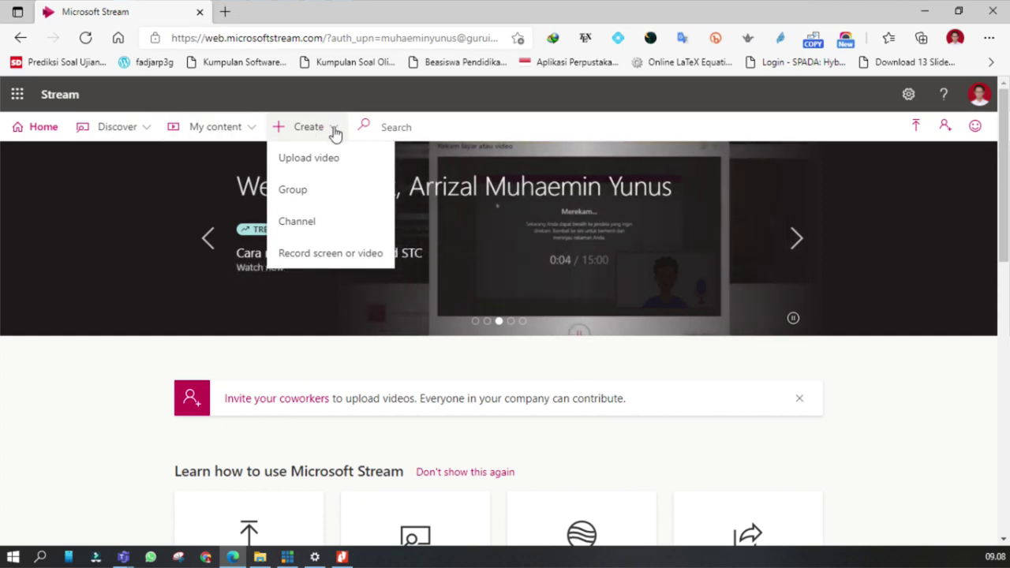
Upload the Matematika Kelas 7 triangle lesson MP4 from Desktop > MIEE_LV200 > MATERI
left_click(332, 168)
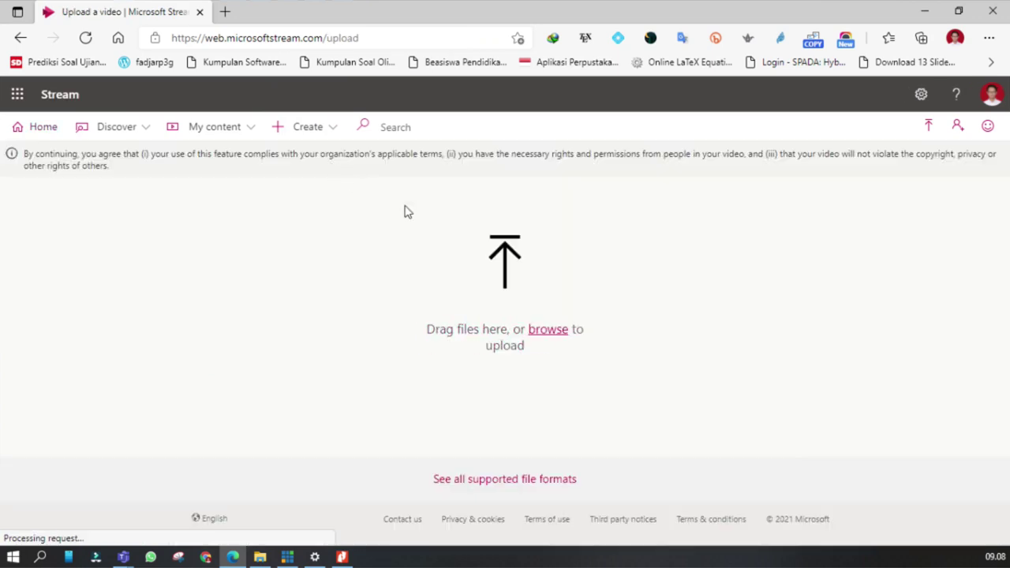
left_click(548, 330)
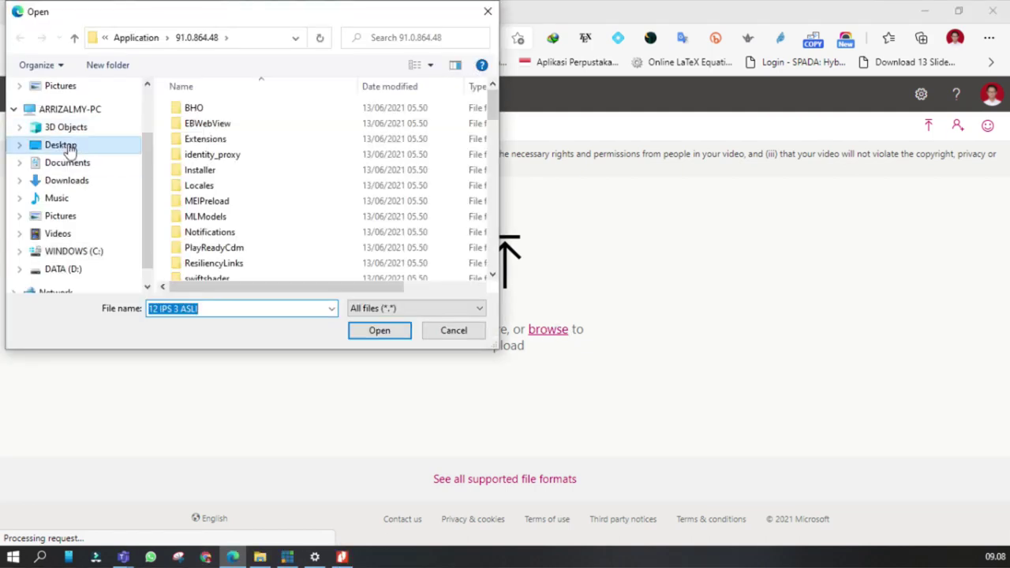
left_click(69, 149)
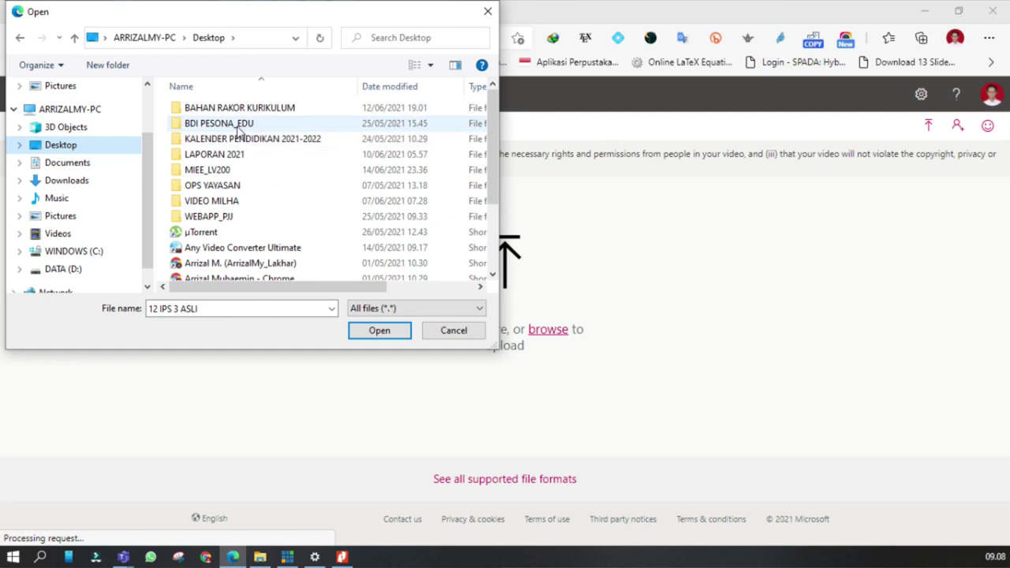
left_click(223, 175)
double_click(222, 175)
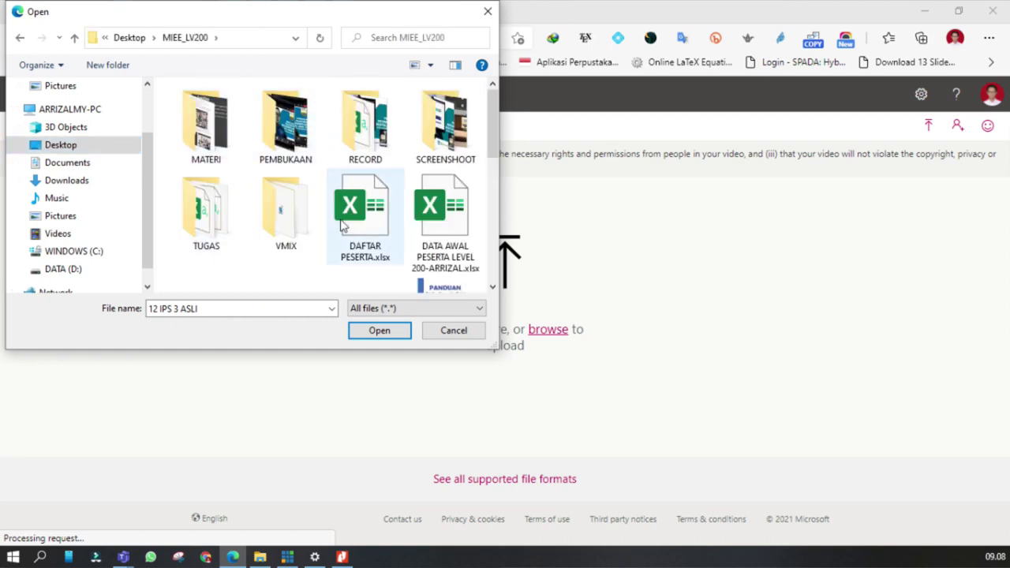
scroll(338, 227, "down", 2)
scroll(337, 227, "up", 2)
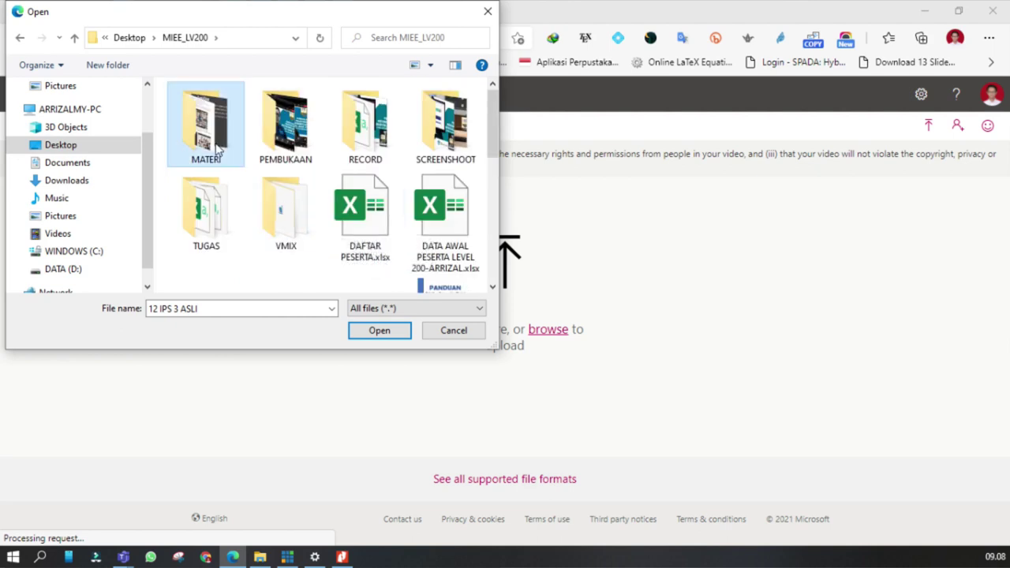
double_click(213, 126)
left_click(219, 126)
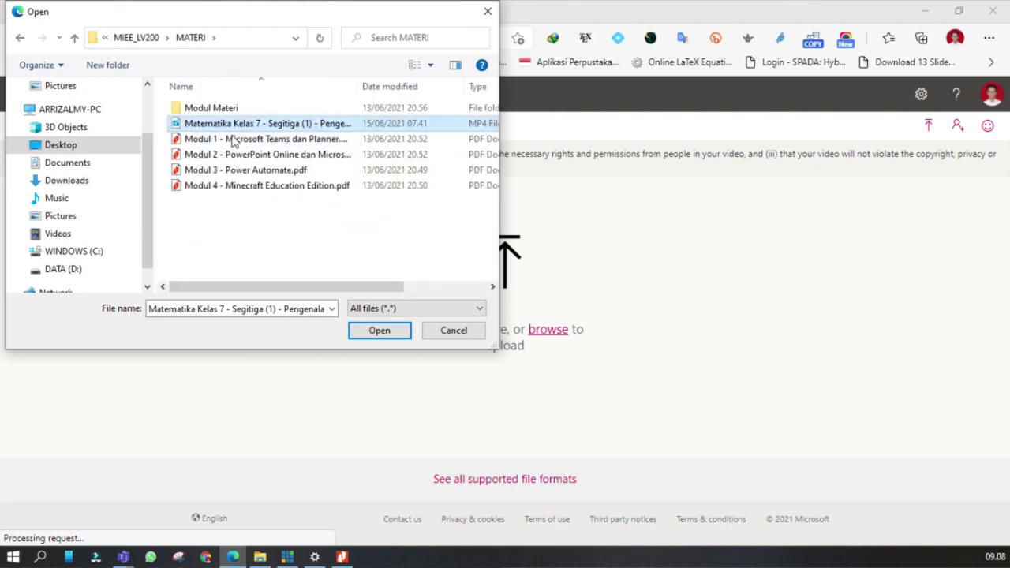
left_click(380, 331)
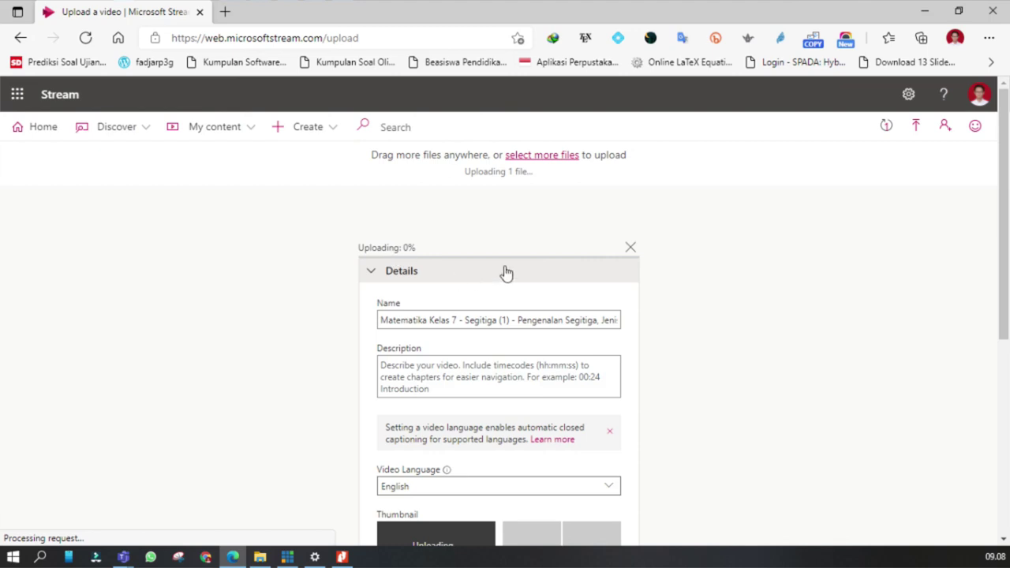
left_click(437, 319)
Move 'Matematika Kelas 7' from the start of the name to its end, after a dash
left_click(436, 319)
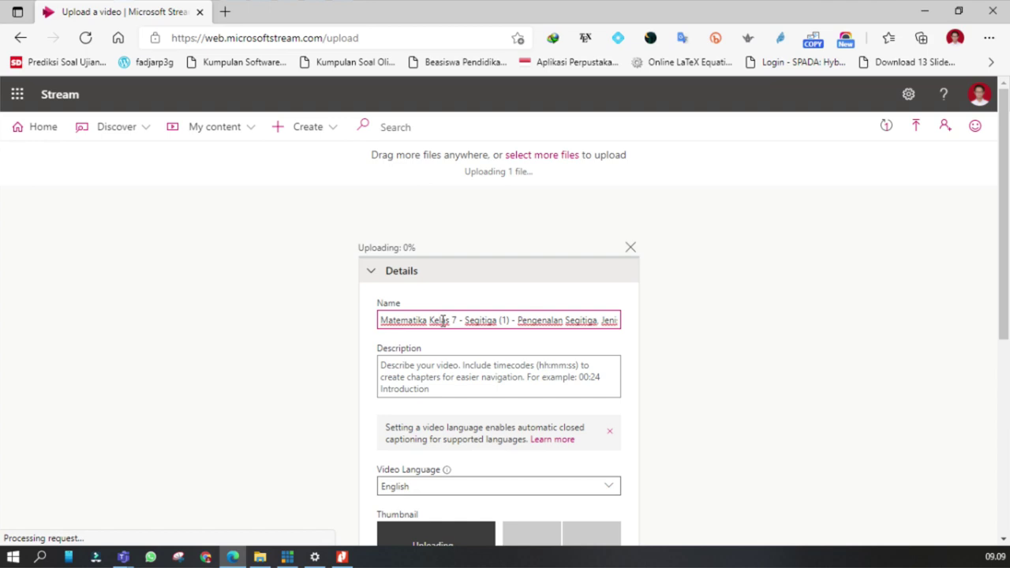
key("Right")
key("Right")
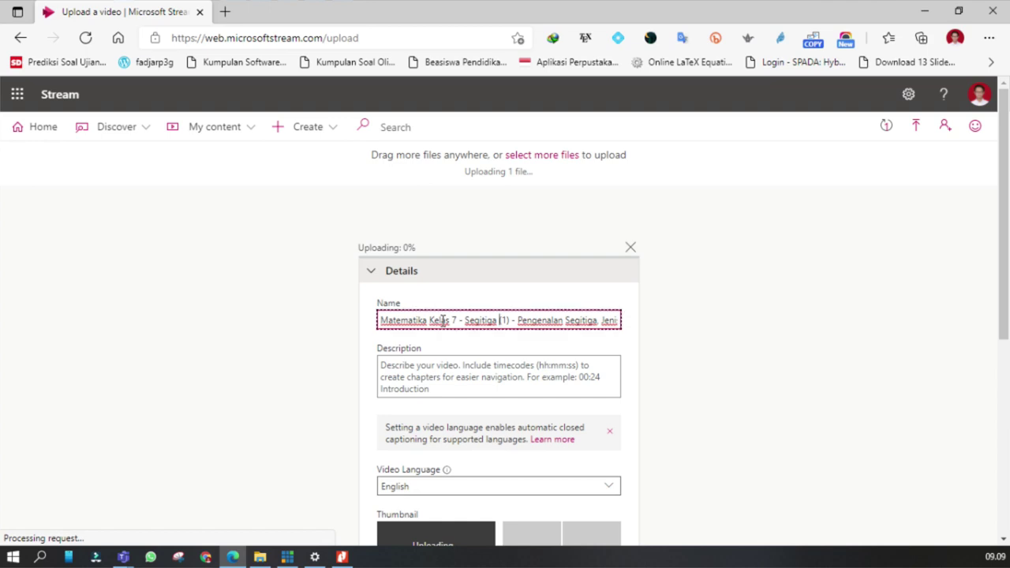
key("Right")
key("Right")
key("Right")
key("Left")
key("Left")
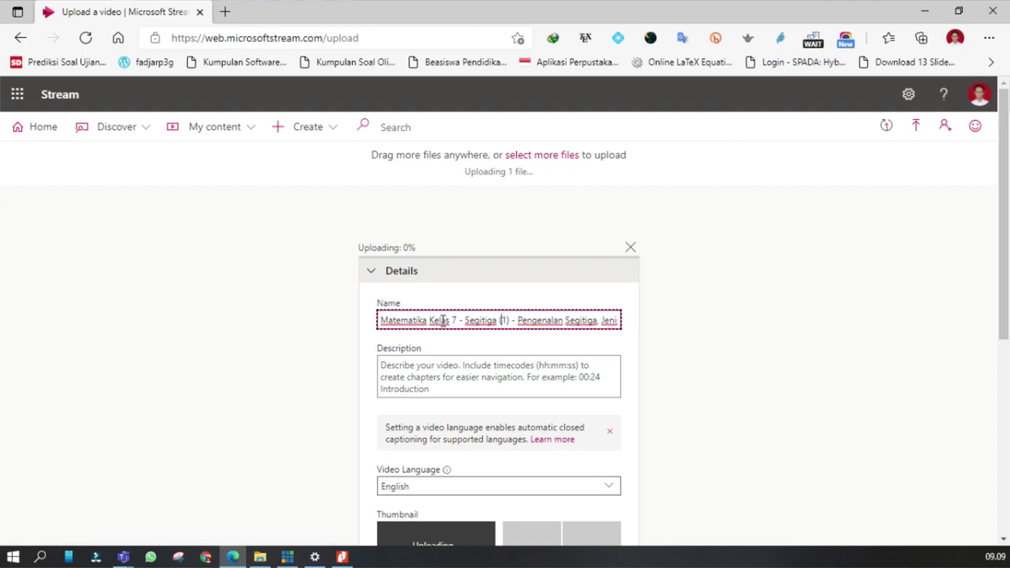
key("Left")
key("Left")
key("Right")
key("Right")
key("Left")
key("Left")
key("ctrl+shift+Right")
key("ctrl+shift+Right")
key("ctrl+shift+Right")
key("ctrl+shift+Right")
key("ctrl+c")
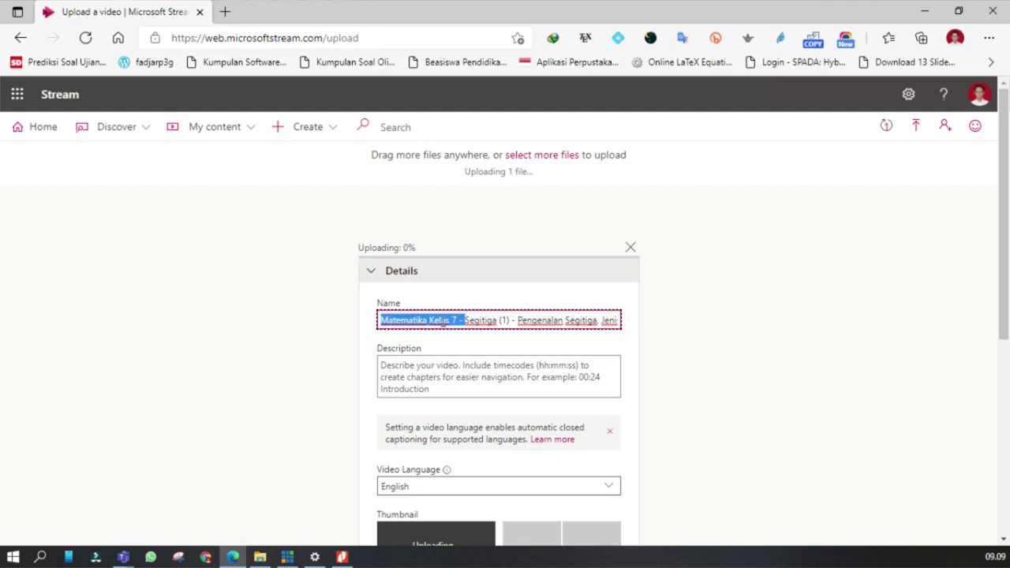
key("BackSpace")
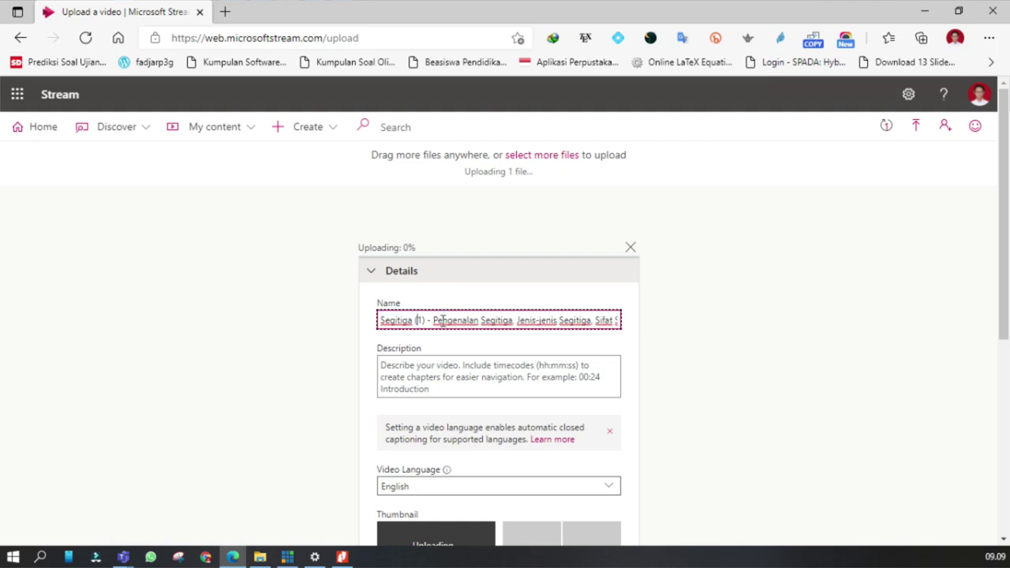
key("ctrl+Right")
key("ctrl+Right")
key("ctrl+Right")
key("ctrl+Right")
key("ctrl+Right")
key("ctrl+Right")
key("ctrl+Right")
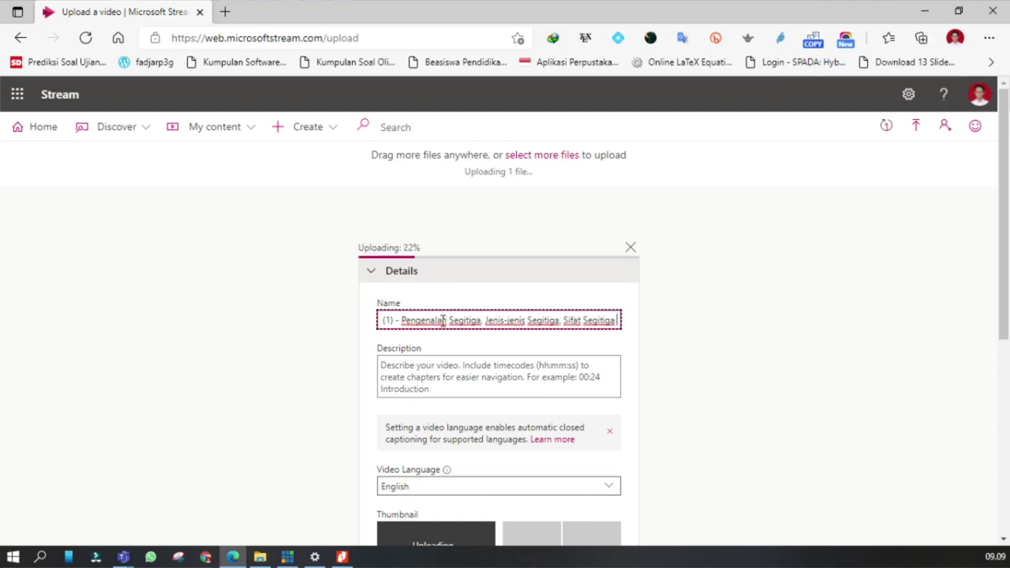
key("ctrl+v")
key("BackSpace")
key("BackSpace")
key("BackSpace")
key("ctrl+Left")
key("ctrl+Left")
key("ctrl+Left")
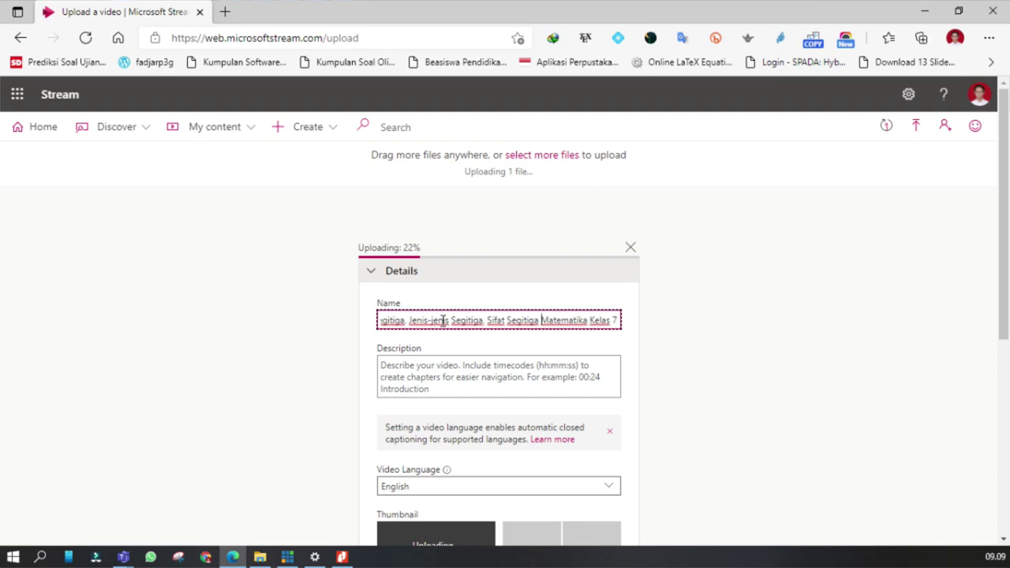
type("-")
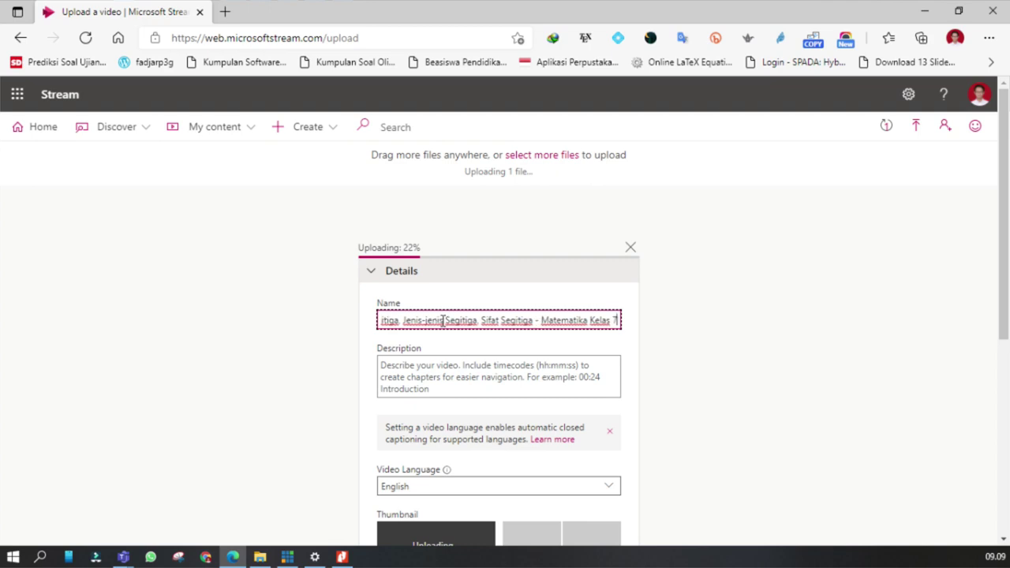
Delete the topic list so the name reads 'Segitiga (1) - Matematika Kelas 7'
key("ctrl+Left")
key("ctrl+Left")
key("ctrl+Left")
key("ctrl+Left")
key("ctrl+Left")
key("ctrl+Left")
key("ctrl+Left")
key("ctrl+Left")
key("ctrl+Left")
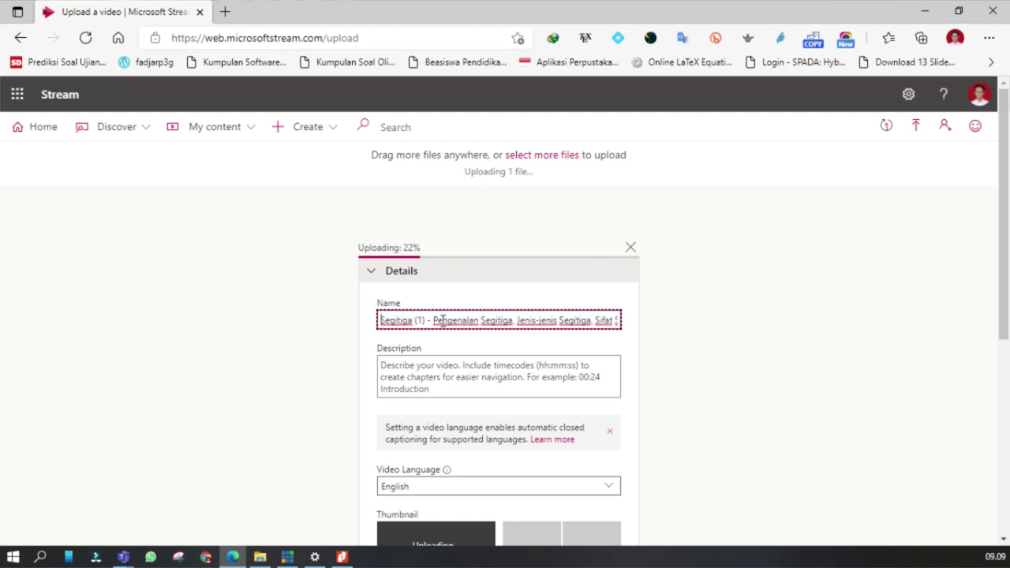
key("Right")
key("Right")
key("ctrl+shift+Right")
key("ctrl+shift+Right")
key("ctrl+shift+Right")
key("ctrl+shift+Right")
key("ctrl+shift+Right")
key("ctrl+shift+Right")
key("ctrl+shift+Right")
key("ctrl+a")
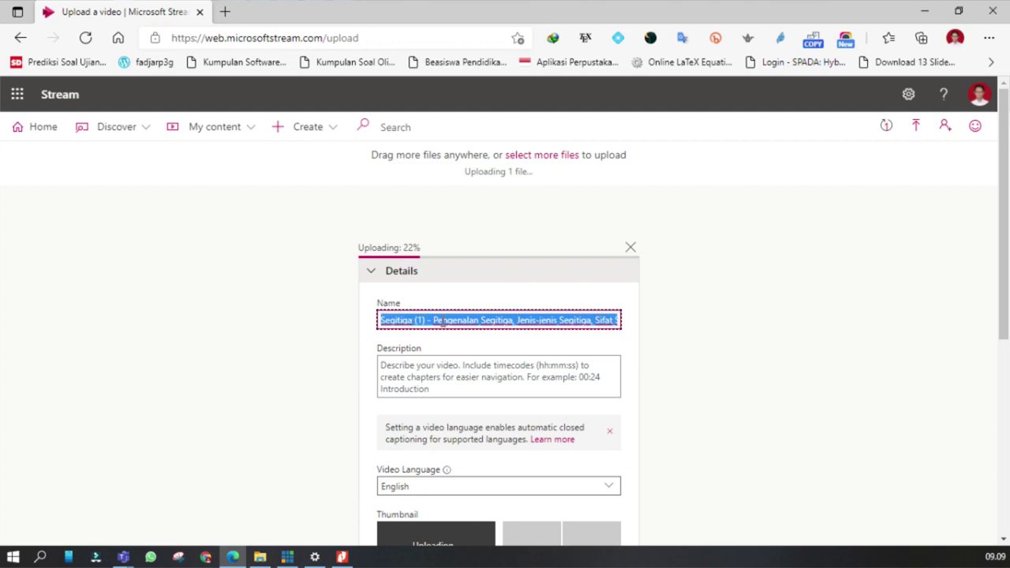
key("End")
key("ctrl+Left")
key("ctrl+Left")
key("ctrl+Left")
key("ctrl+Left")
key("ctrl+shift+Left")
key("ctrl+shift+Left")
key("ctrl+shift+Left")
key("ctrl+shift+Left")
key("ctrl+shift+Left")
key("ctrl+shift+Left")
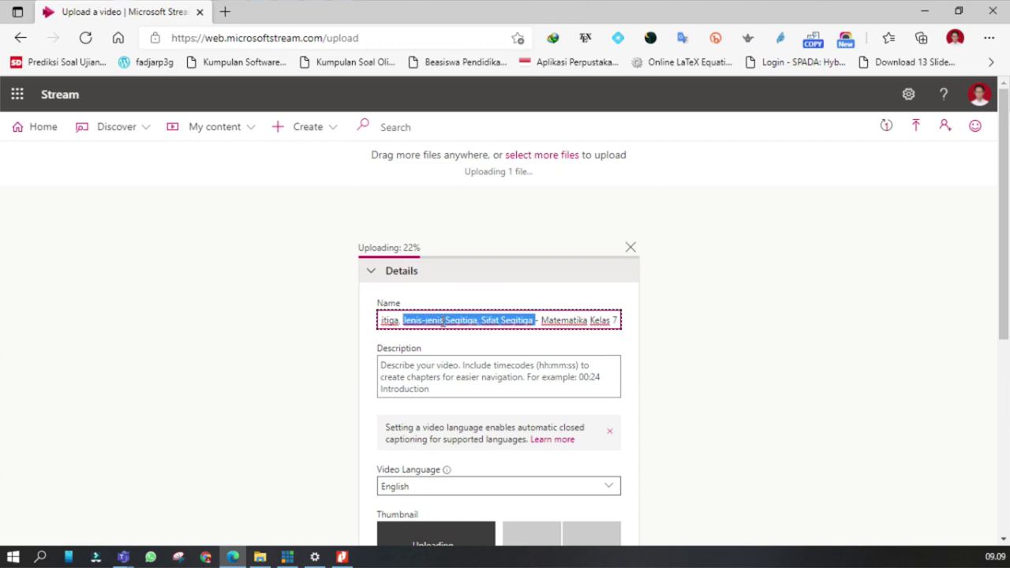
key("ctrl+shift+Left")
key("ctrl+shift+Left")
key("ctrl+shift+Left")
key("ctrl+shift+Left")
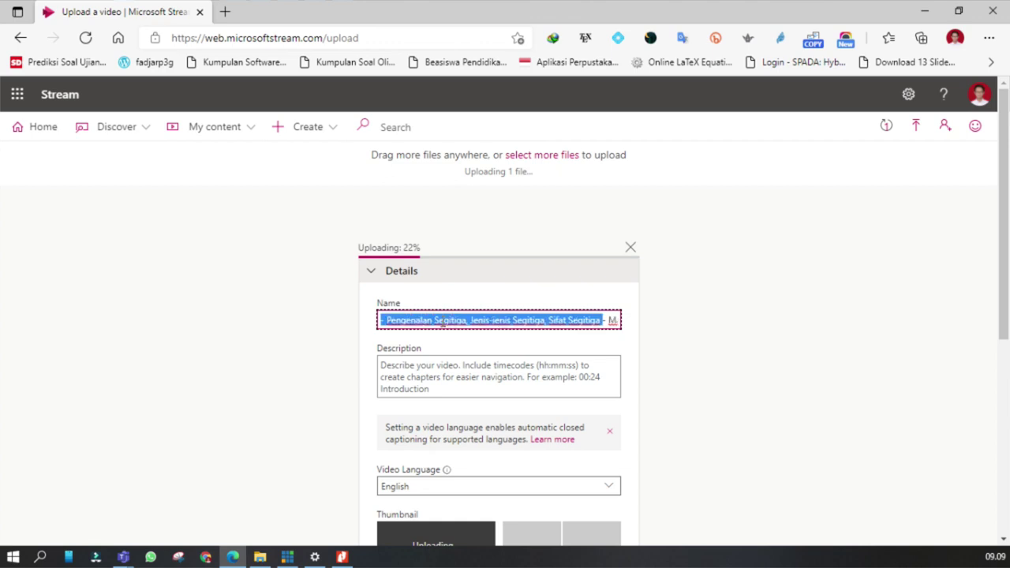
key("BackSpace")
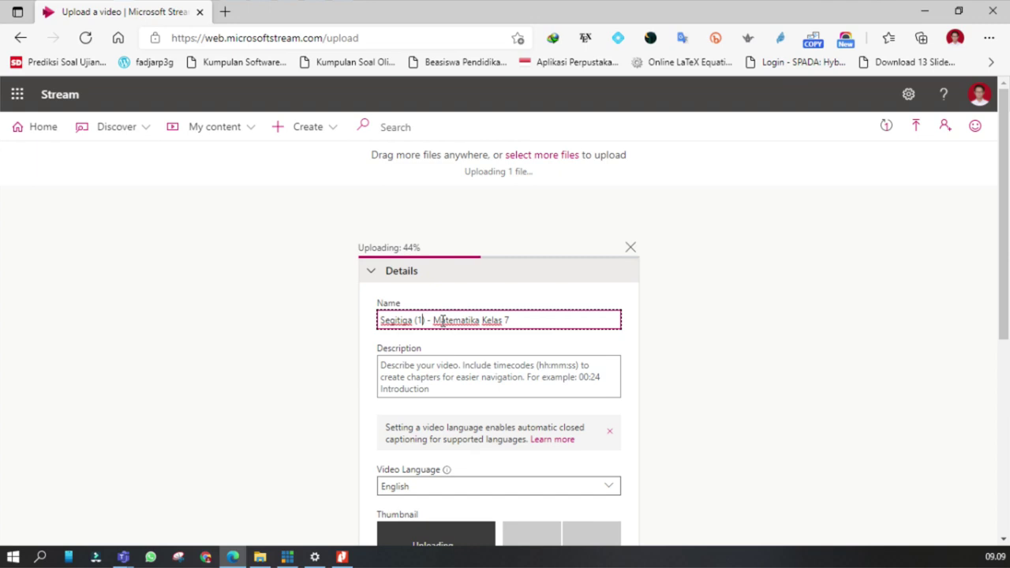
key("Right")
key("Right")
key("ctrl+shift+Right")
key("Tab")
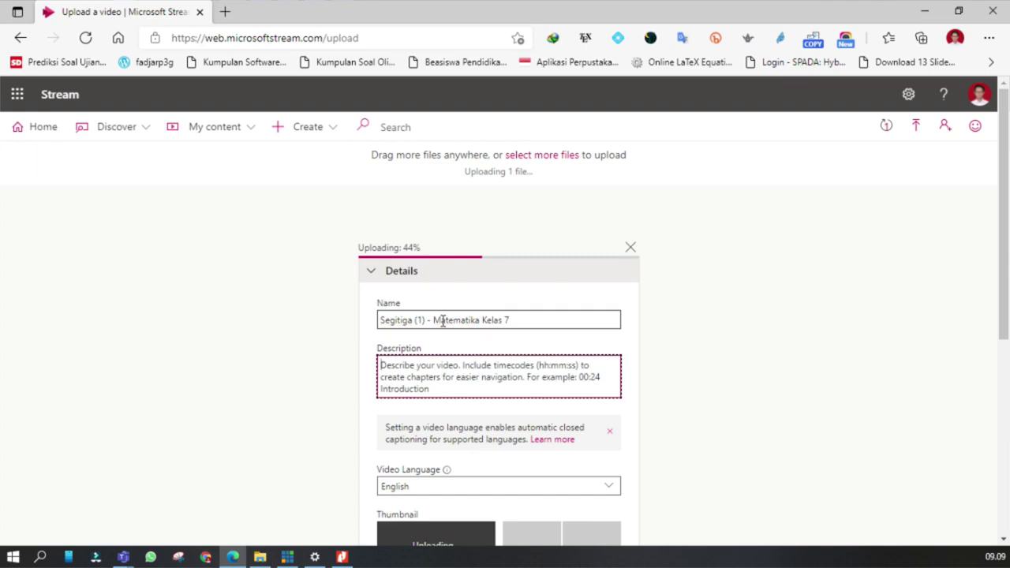
Paste the original title into the description, prefixed with 'Materi Matematika Kelas 7:'
type("Segitiga (1) - Pengenalan Segitiga, Jenis-jenis Segitiga, Sifat Segitiga - Matematika Kelas 7")
key("Left")
key("Left")
key("Left")
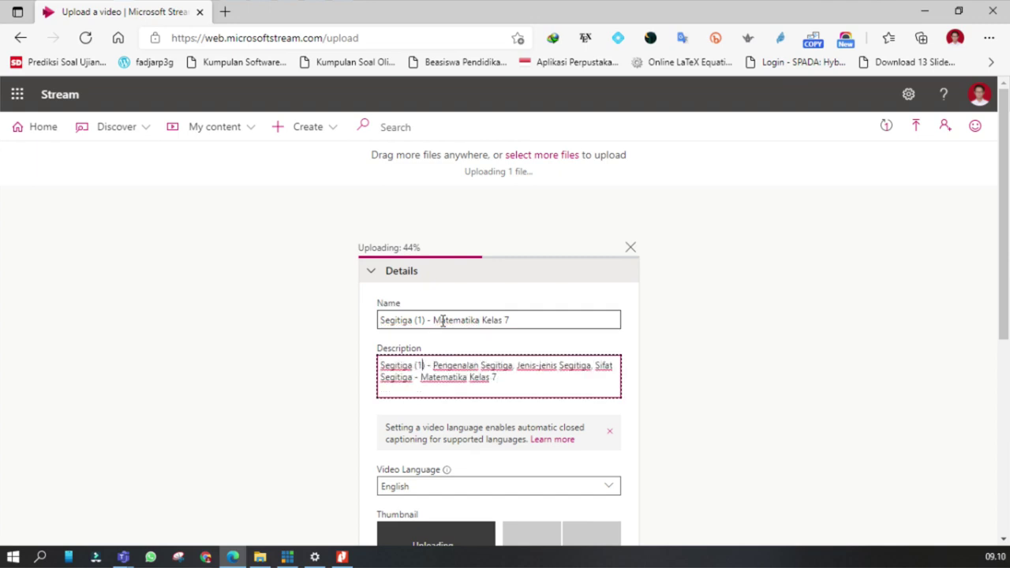
type("Materi ")
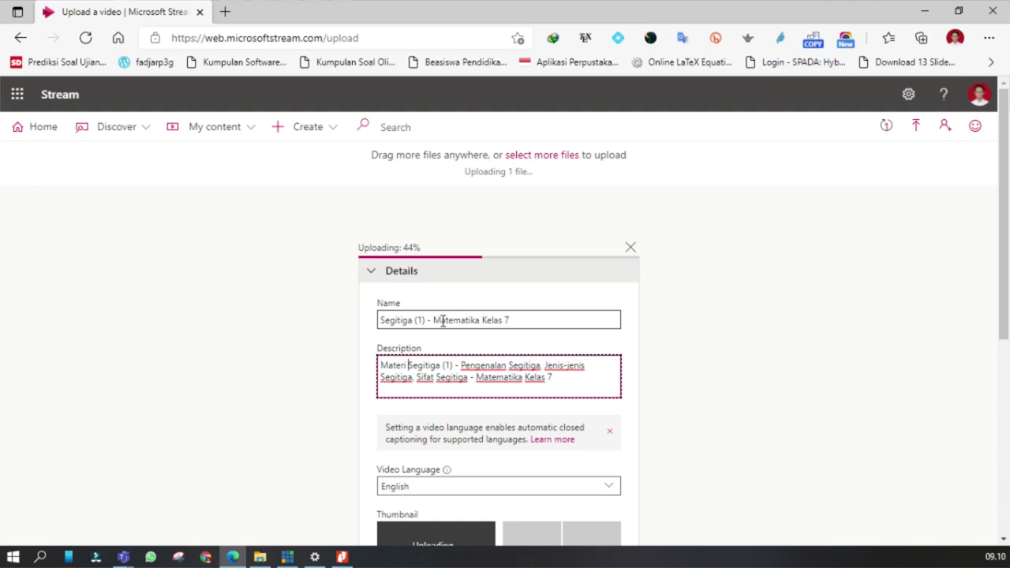
type("Matematika Kelas 7")
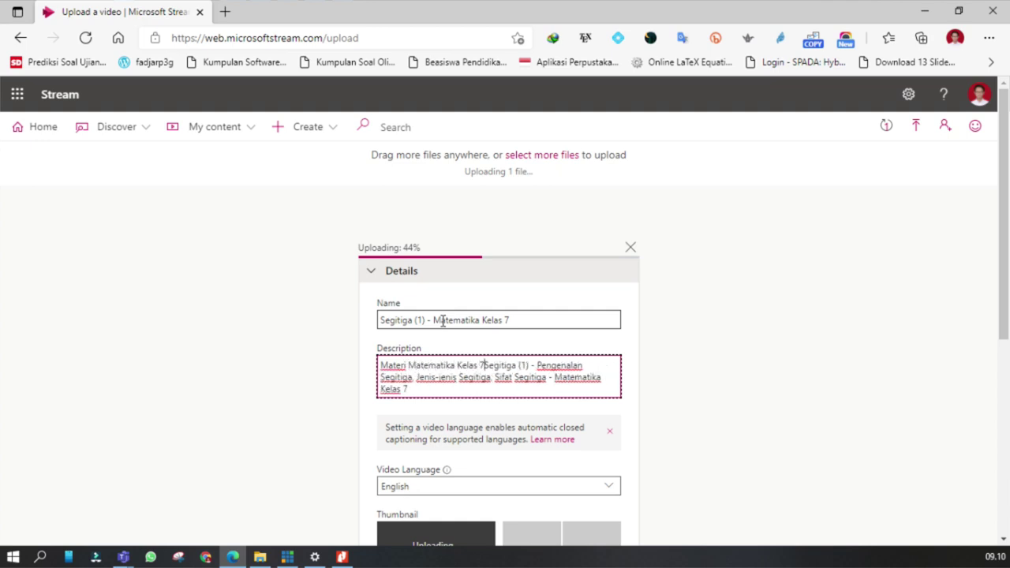
type(":")
Put the triangle topics on separate lines and end the description with '#Matematika7'
key("Return")
key("ctrl+Right")
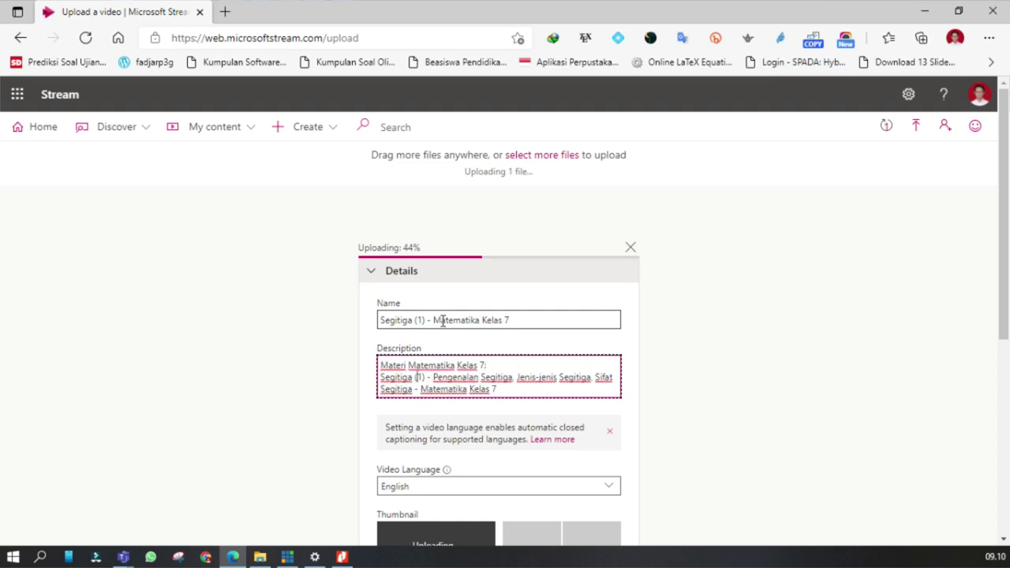
key("ctrl+Right")
key("Return")
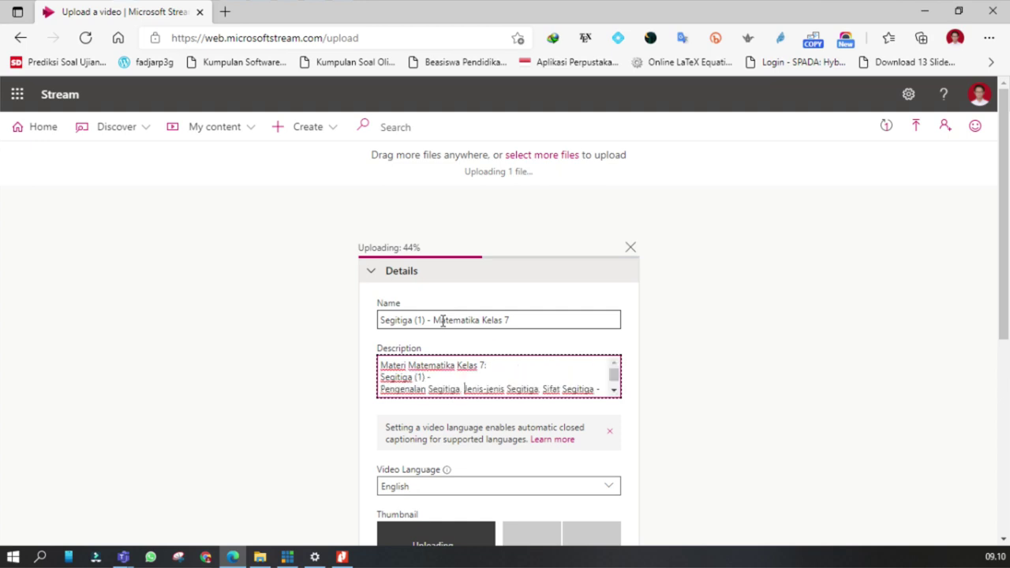
key("ctrl+Right")
key("ctrl+Right")
key("ctrl+Right")
key("shift+Down")
key("shift+End")
key("Return")
key("Return")
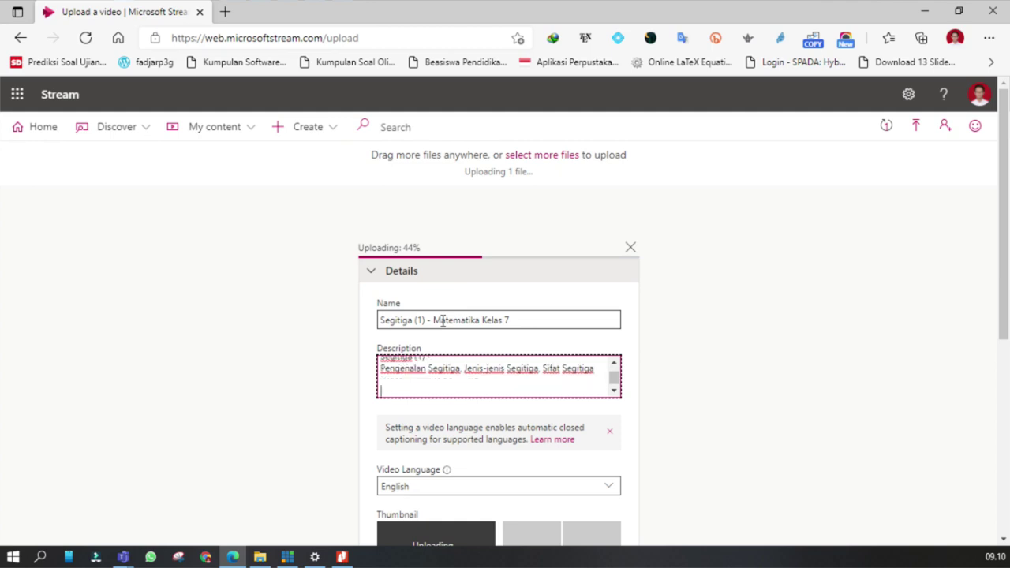
type("Matematika")
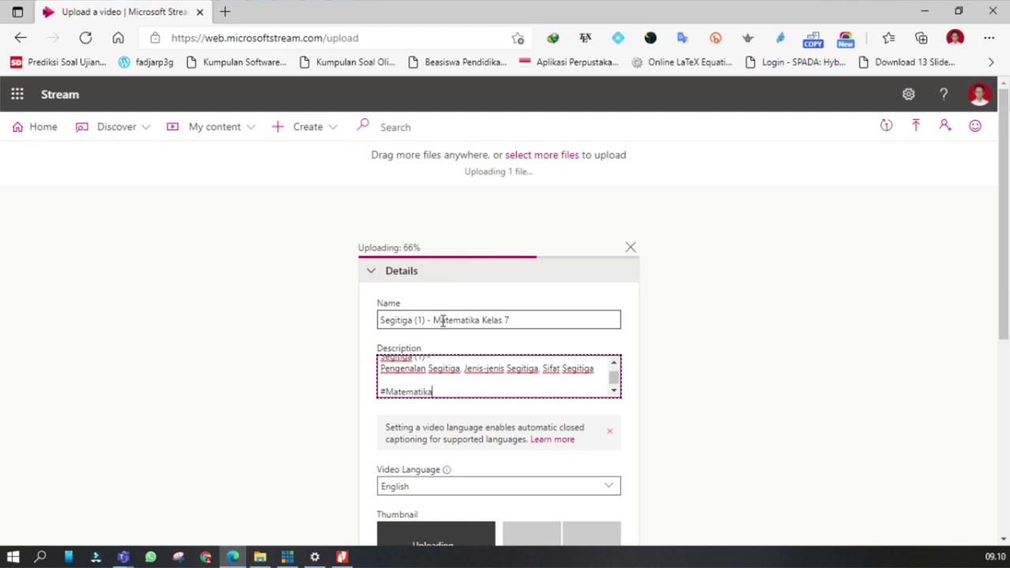
type("7")
Set the video language to Indonesian
scroll(440, 323, "down", 1)
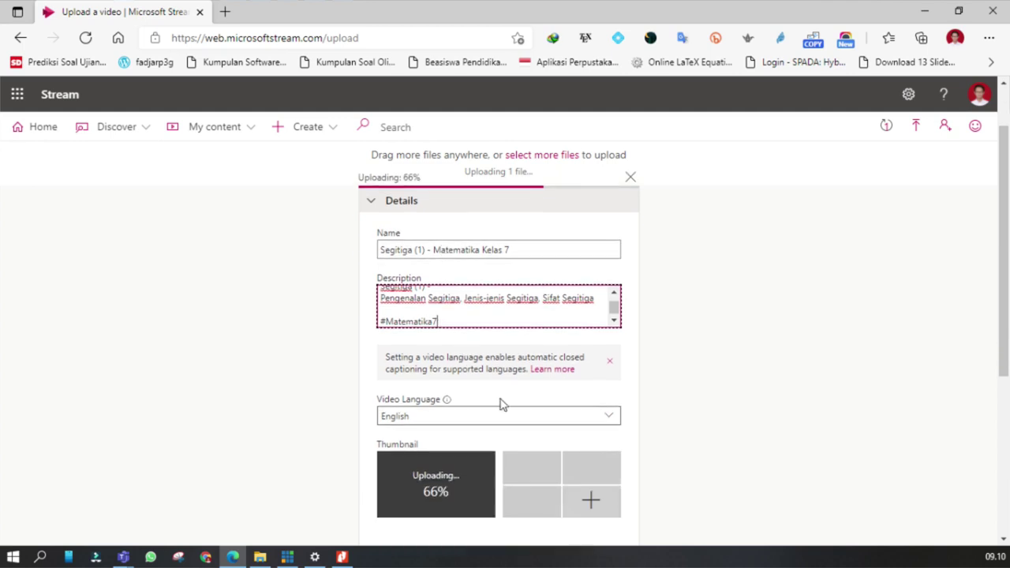
left_click(485, 418)
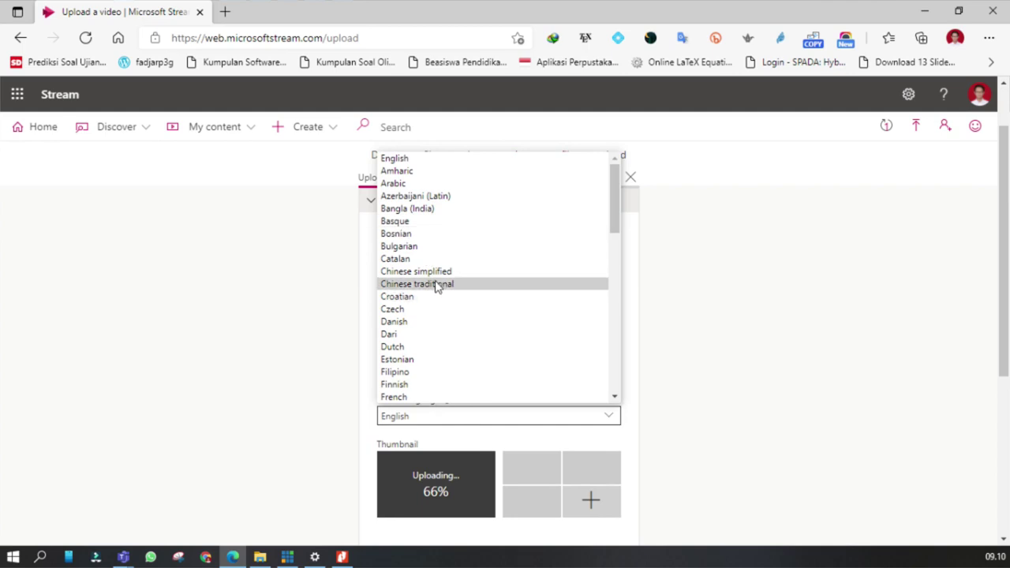
scroll(426, 316, "down", 2)
scroll(425, 335, "down", 2)
scroll(420, 268, "down", 3)
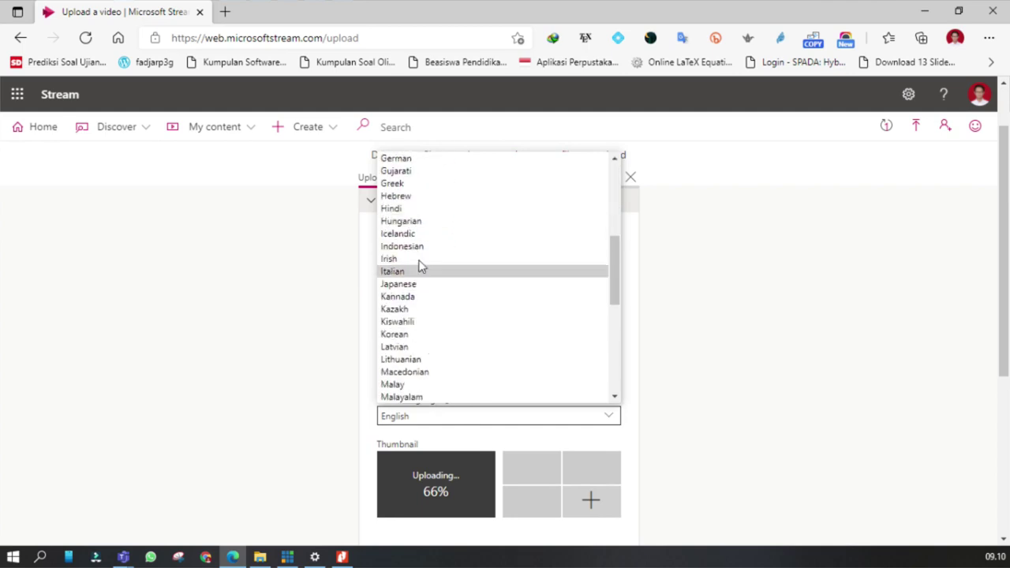
left_click(420, 251)
scroll(655, 415, "down", 3)
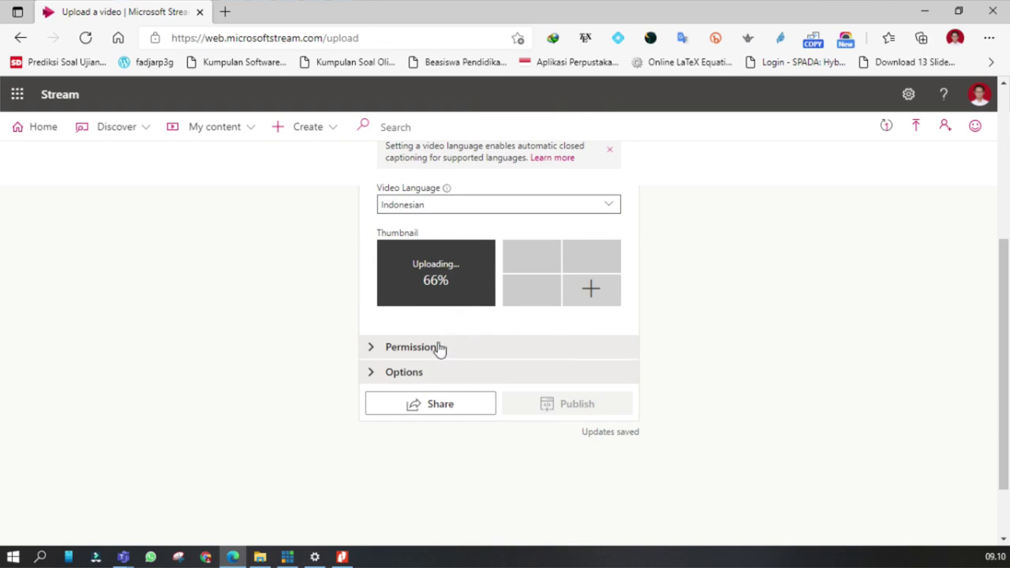
Cancel choosing a custom thumbnail and expand the Permissions section
left_click(592, 292)
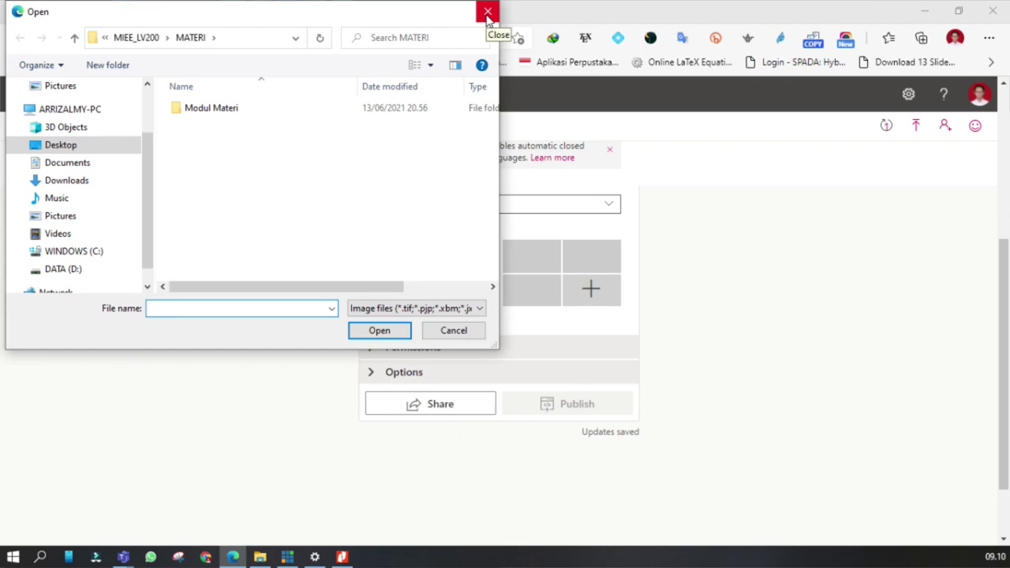
left_click(488, 14)
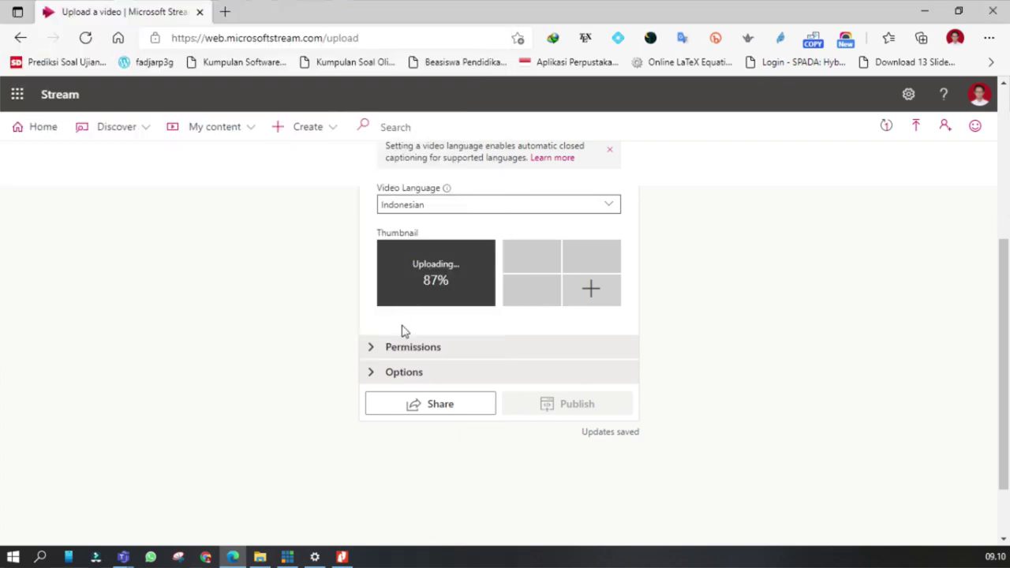
left_click(373, 348)
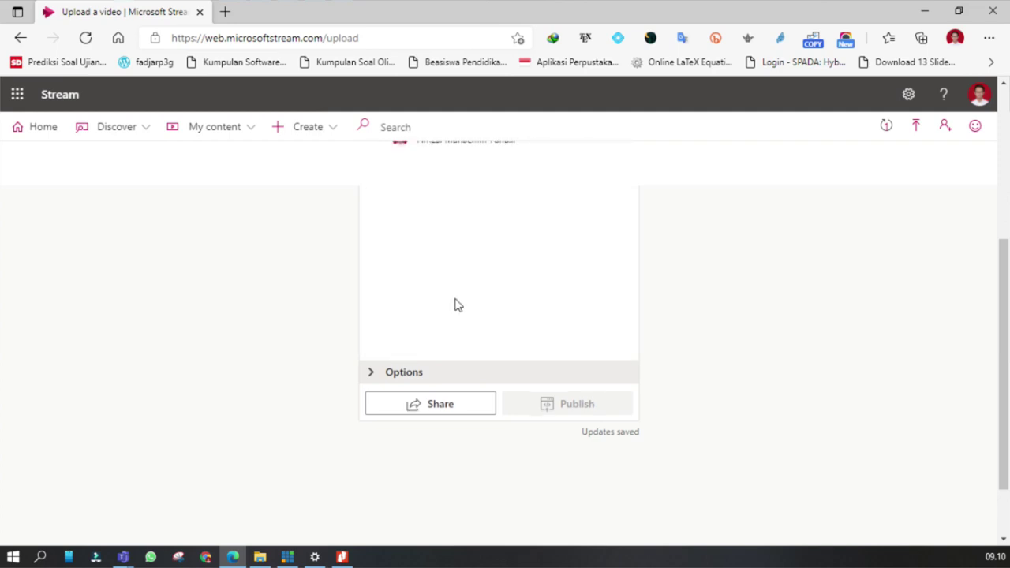
Search People for the colleague's full name and add them as a viewer
scroll(458, 316, "up", 3)
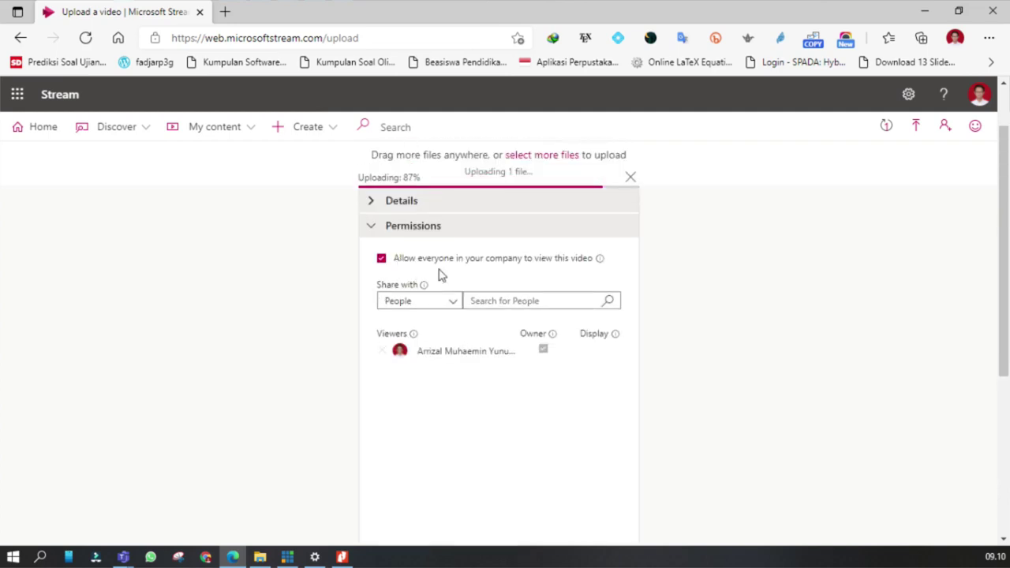
left_click(456, 308)
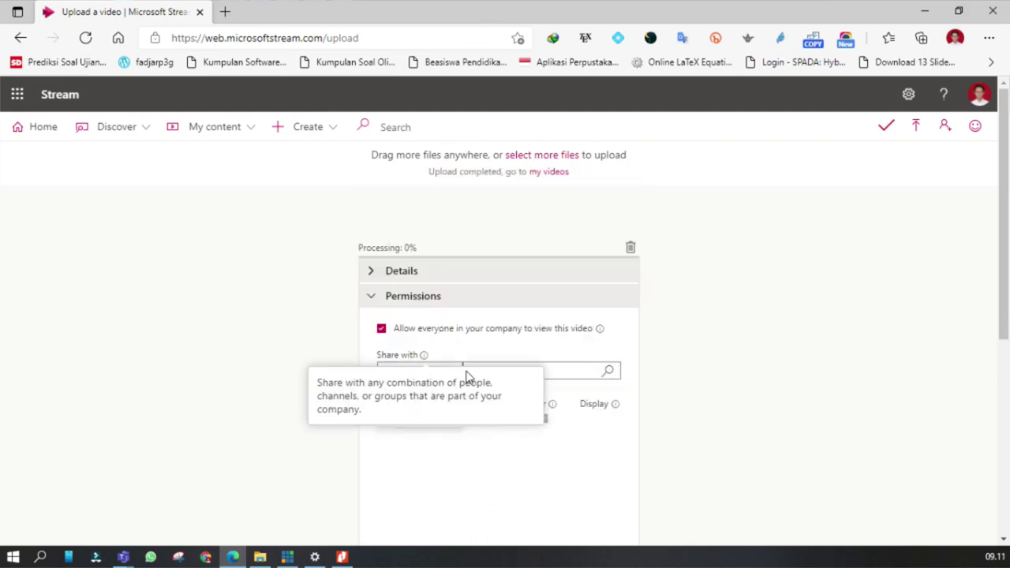
left_click(676, 356)
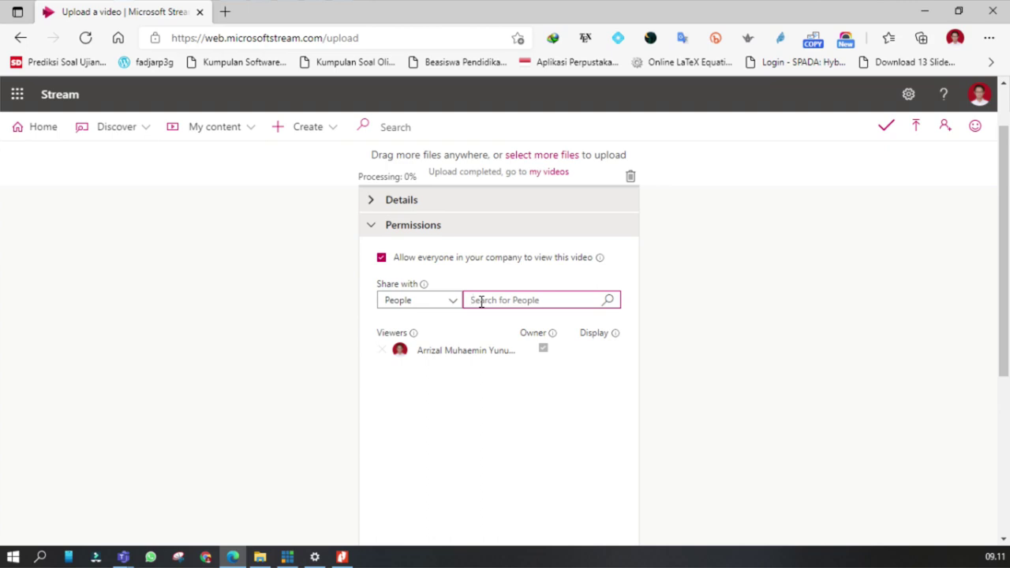
type("Putu")
left_click(453, 304)
left_click(512, 372)
double_click(512, 371)
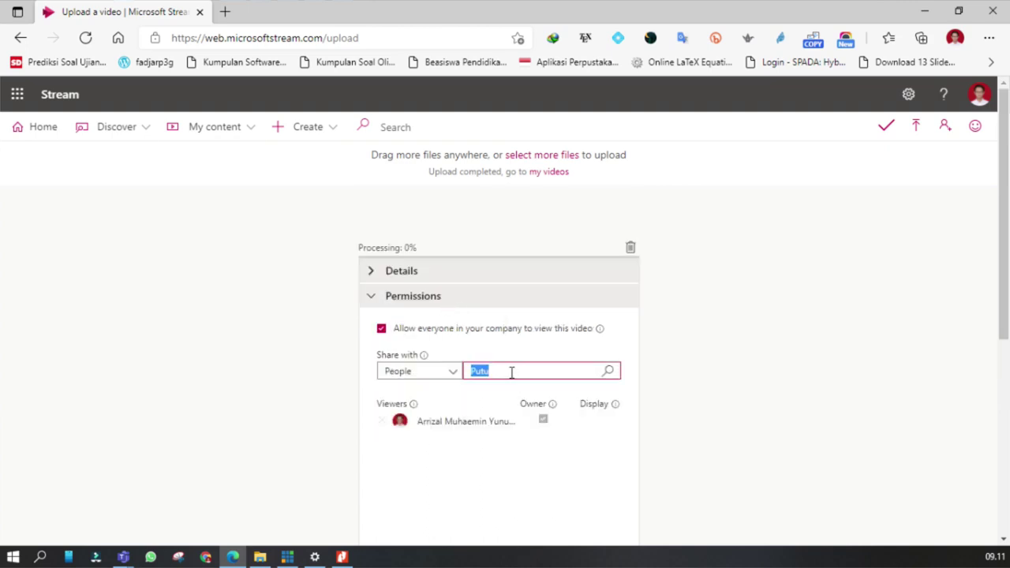
left_click(511, 372)
type("rna")
left_click(609, 373)
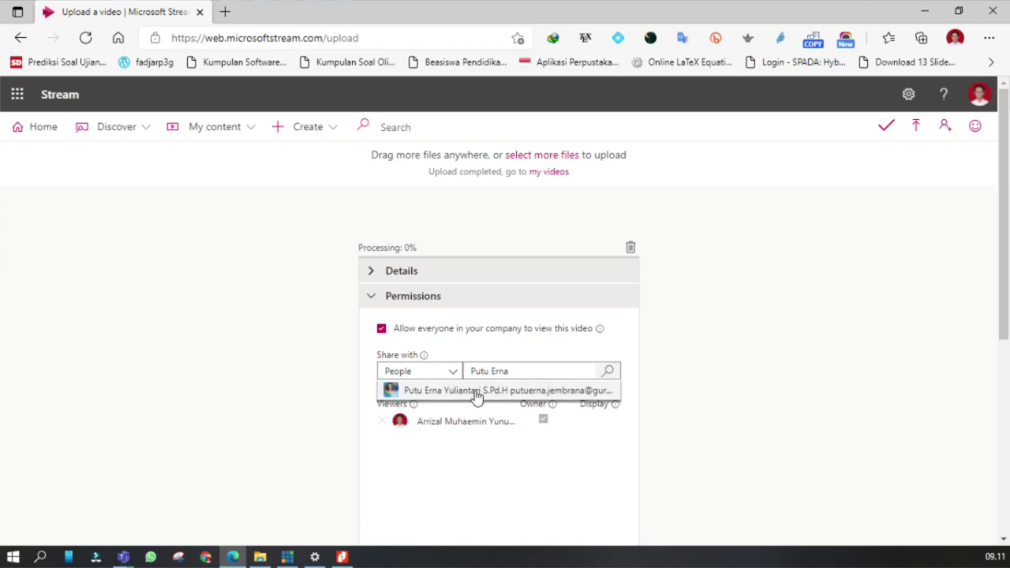
left_click(474, 392)
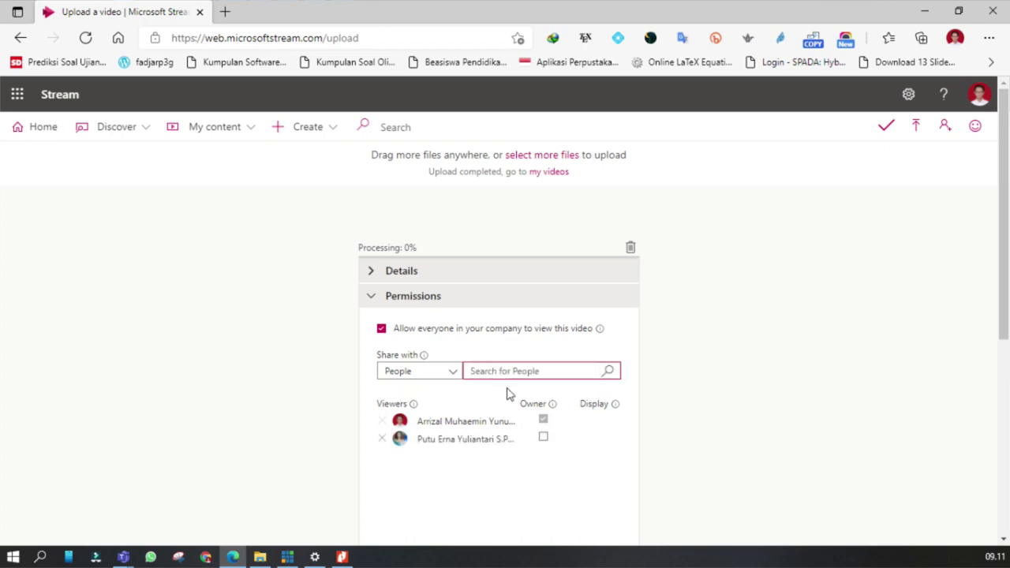
Tick the Owner checkbox so the new viewer becomes a co-owner
left_click(544, 438)
left_click(544, 438)
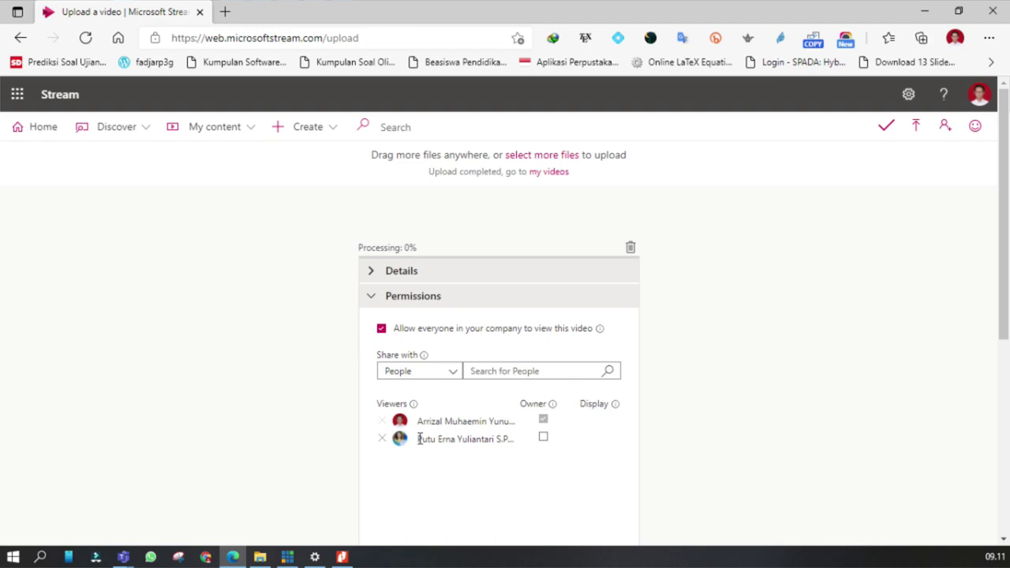
mouse_move(414, 404)
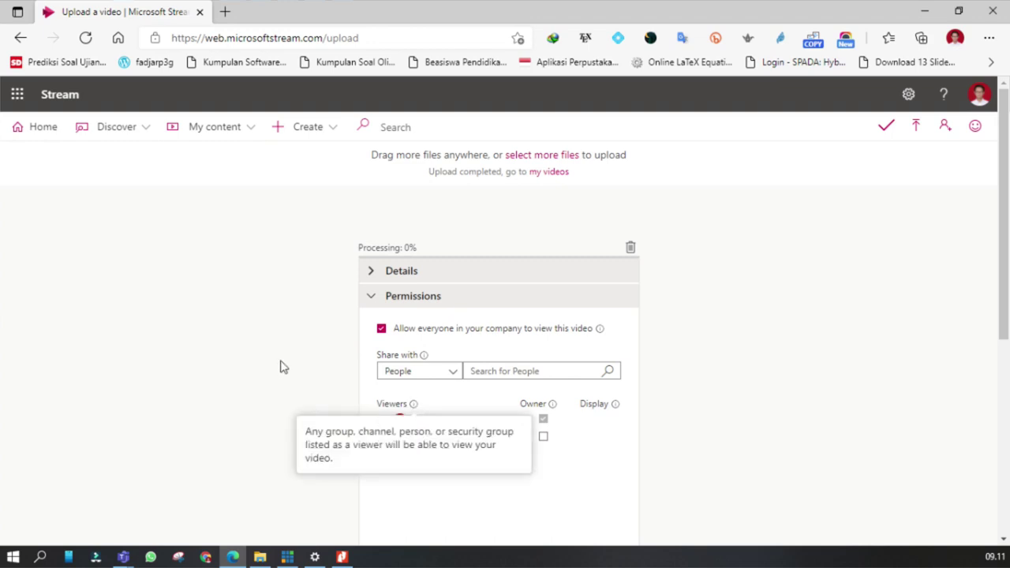
scroll(284, 367, "down", 1)
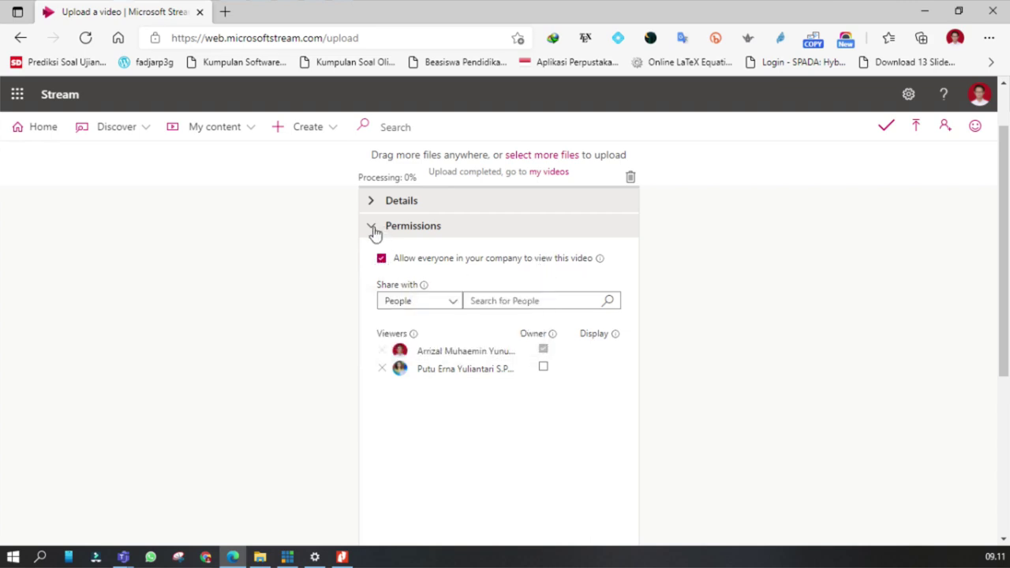
left_click(543, 367)
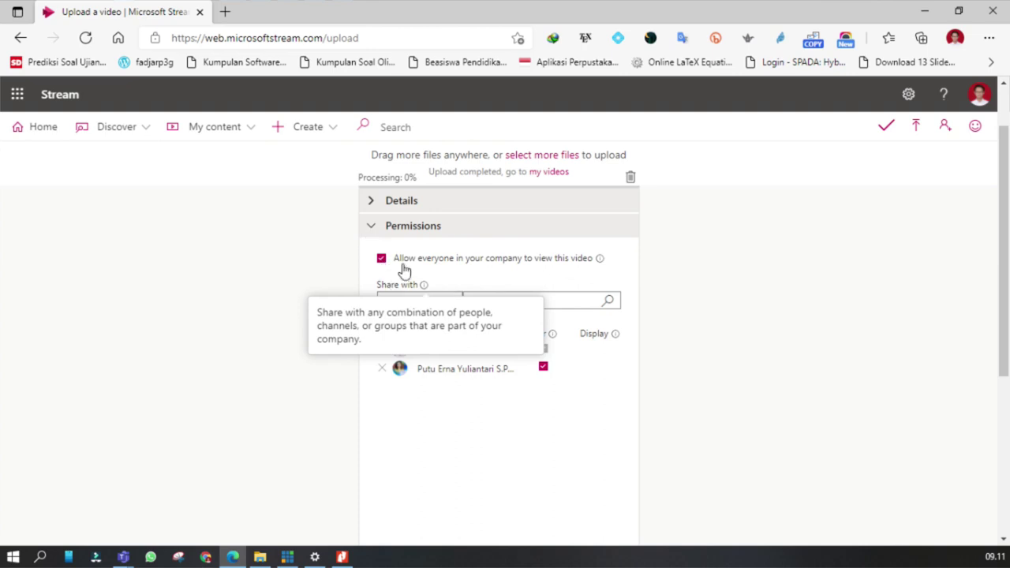
scroll(491, 409, "down", 2)
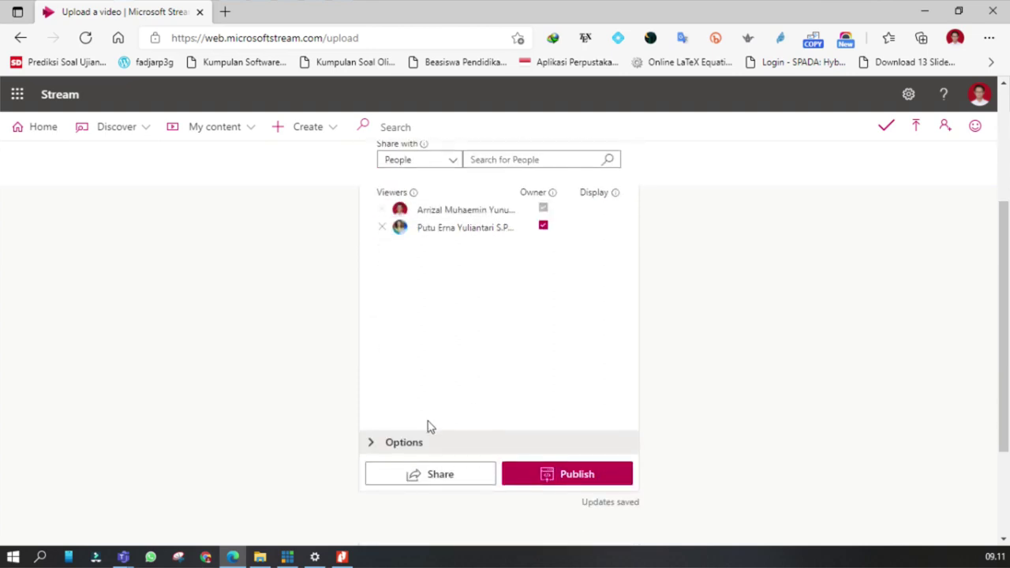
Expand Options and switch Noise suppression on, leaving Comments on
left_click(371, 444)
scroll(450, 324, "up", 2)
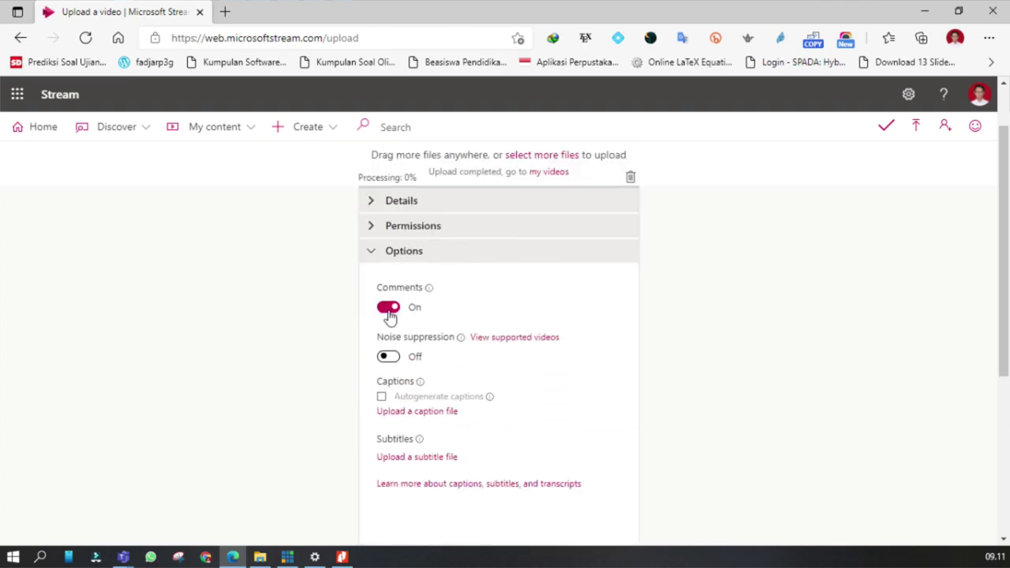
left_click(388, 357)
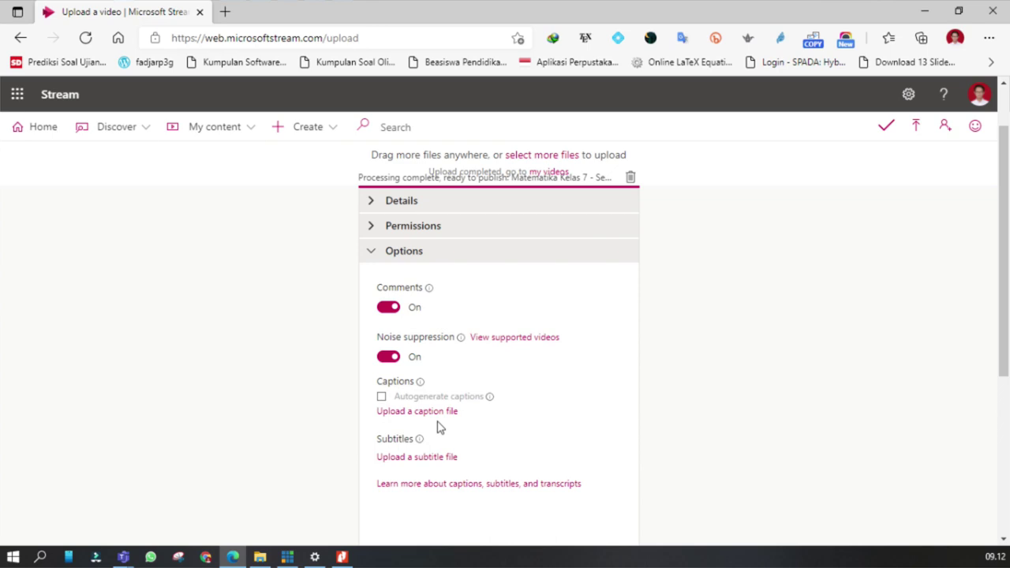
left_click(412, 414)
scroll(397, 467, "down", 1)
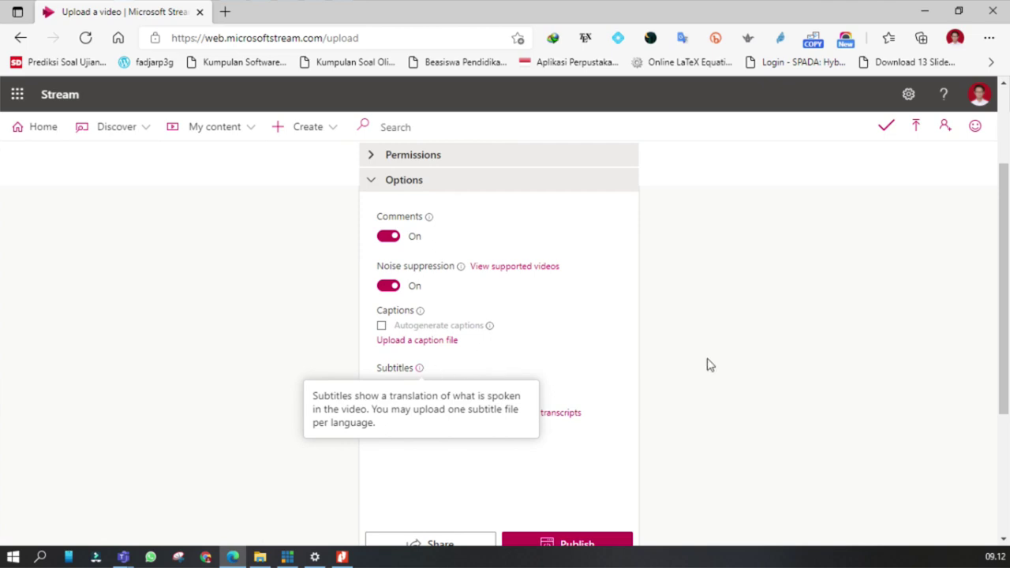
scroll(456, 433, "down", 1)
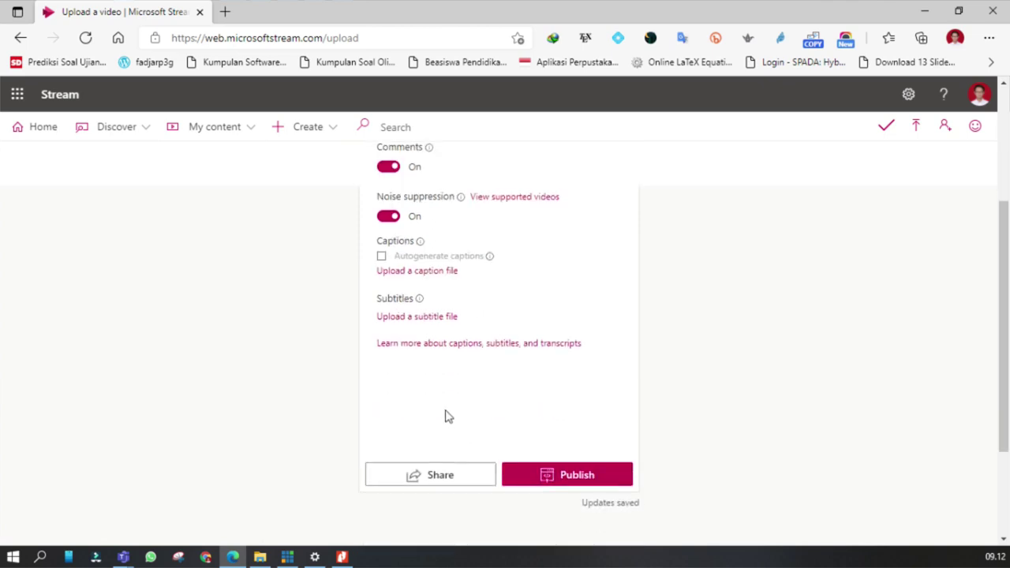
Publish the video and open the 'Segitiga (1) - Matematika Kelas 7' watch page
left_click(575, 475)
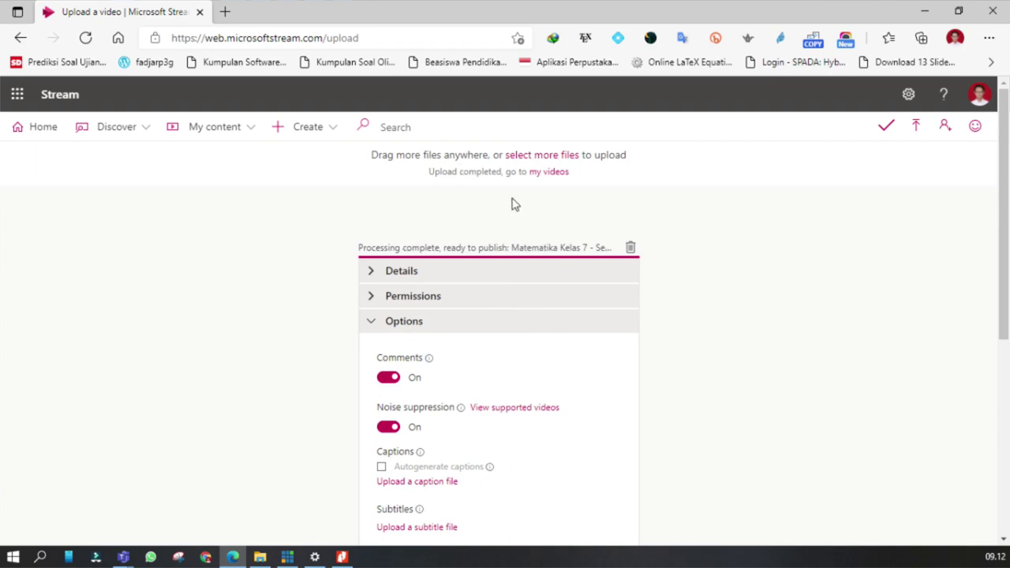
scroll(527, 315, "down", 3)
scroll(537, 355, "down", 2)
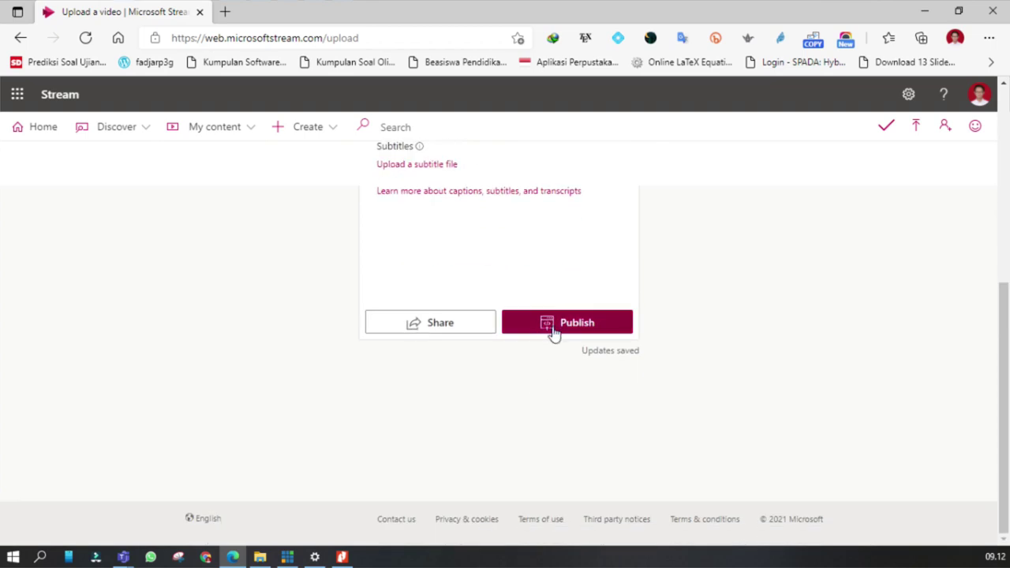
left_click(555, 330)
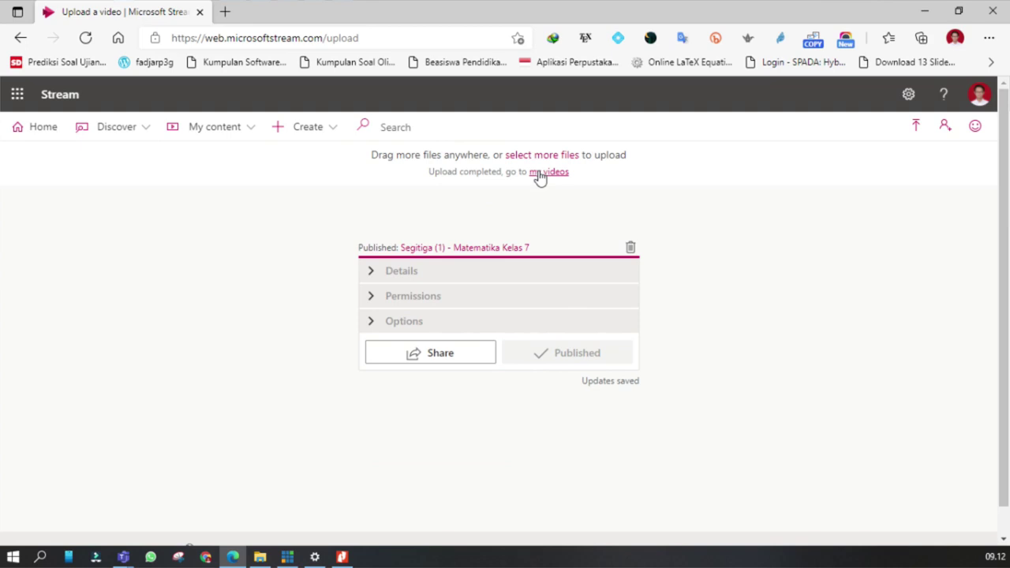
left_click(437, 250)
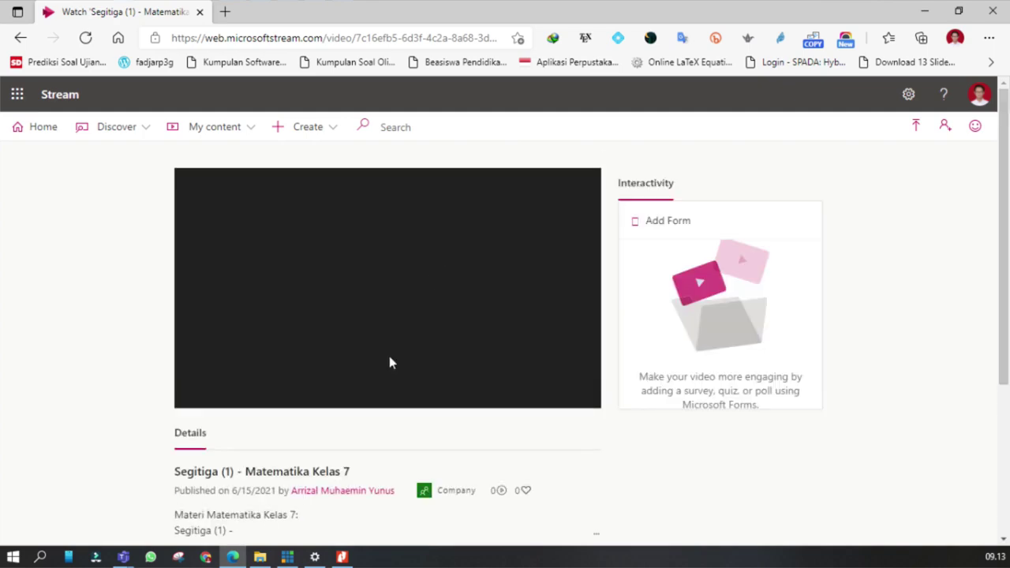
scroll(390, 359, "down", 2)
scroll(363, 385, "up", 2)
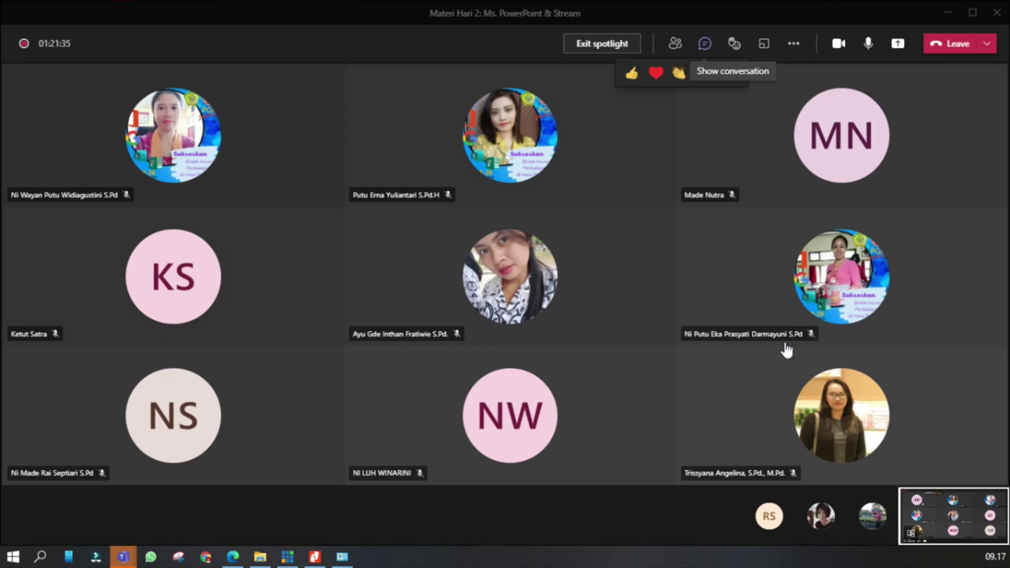
Present the second screen, showing the Stream watch page, in the Teams meeting
left_click(675, 43)
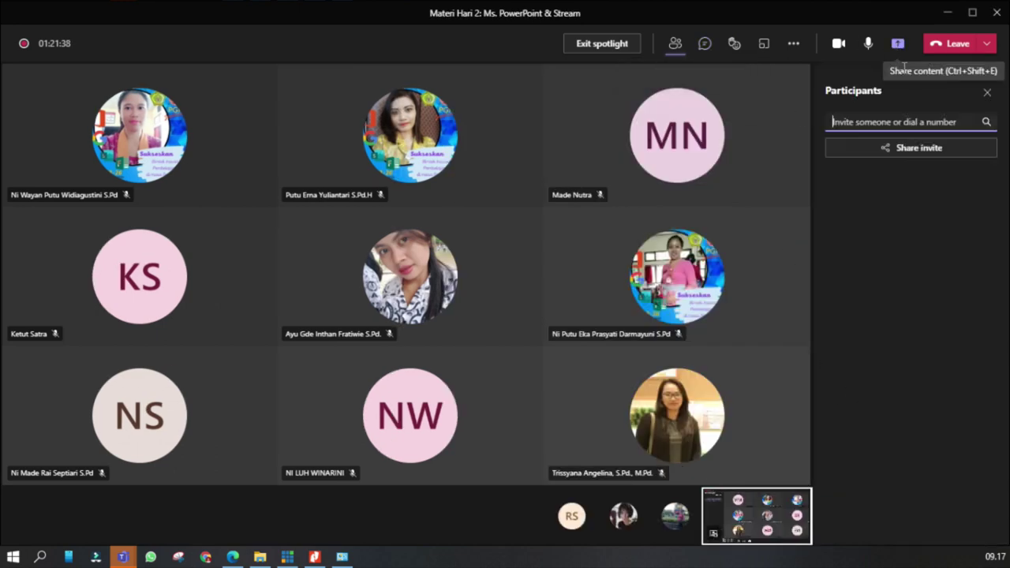
left_click(899, 45)
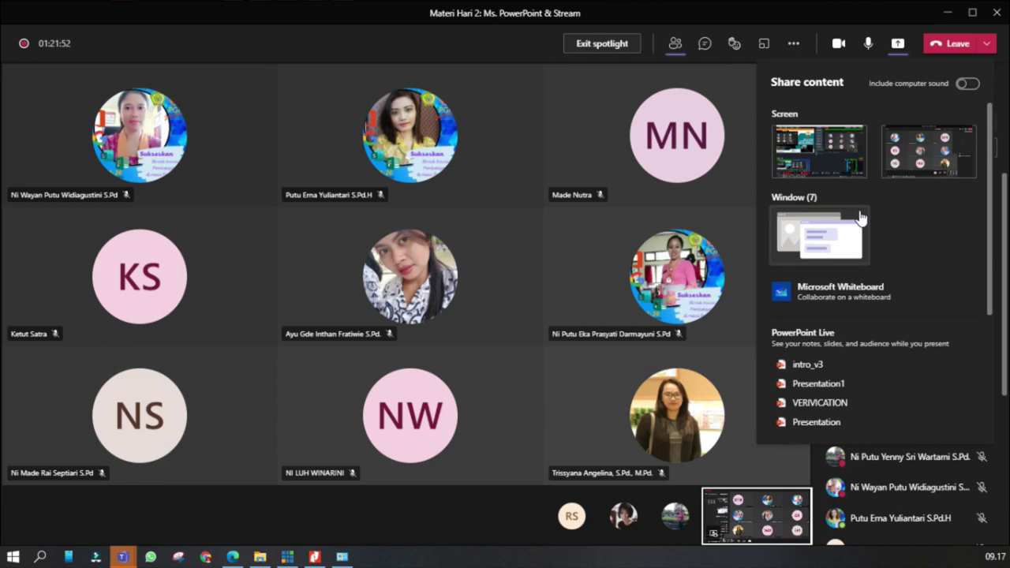
left_click(938, 160)
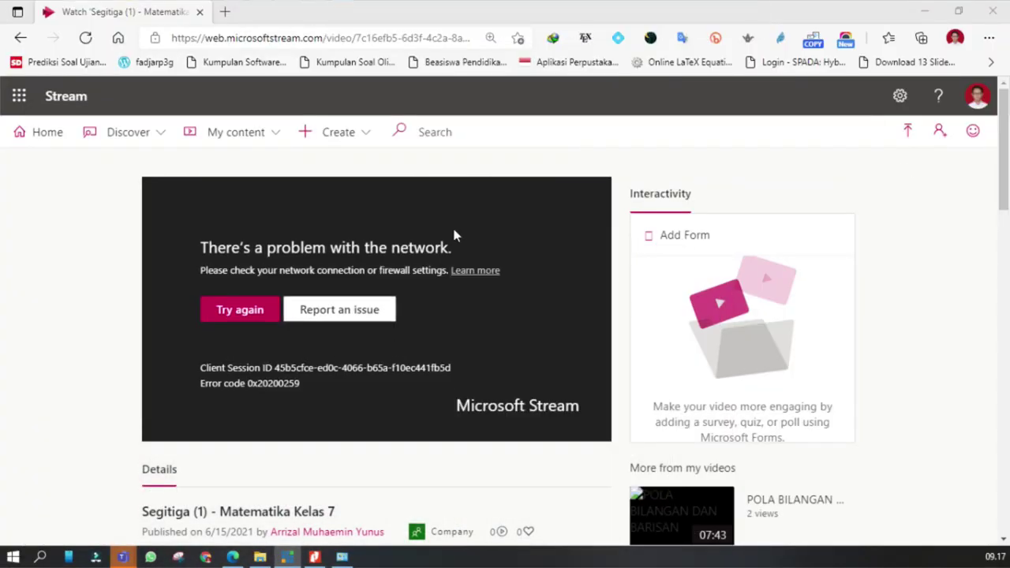
Retry the player after the network error, pause at 00:02, and return to Teams
left_click(251, 319)
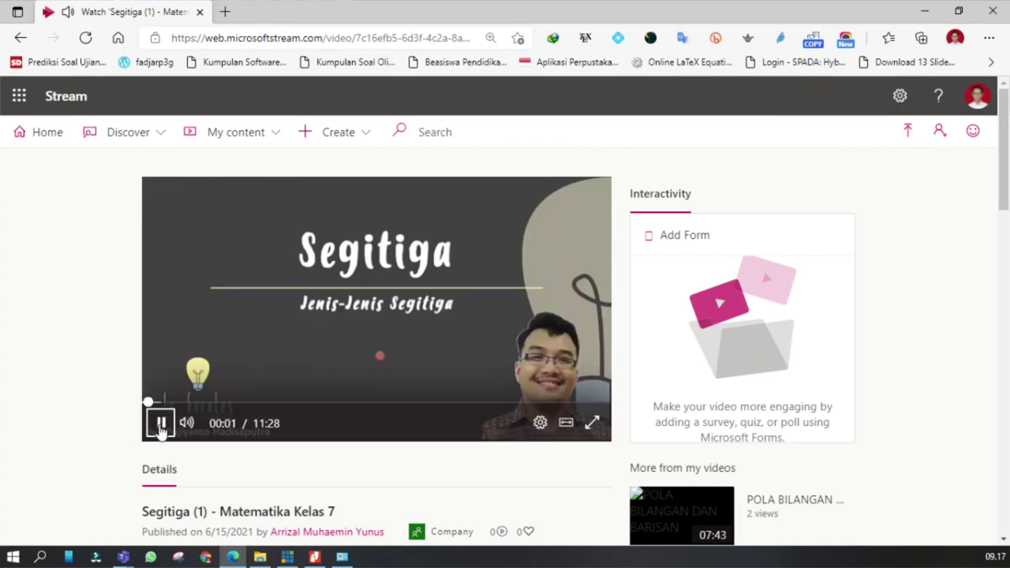
left_click(161, 423)
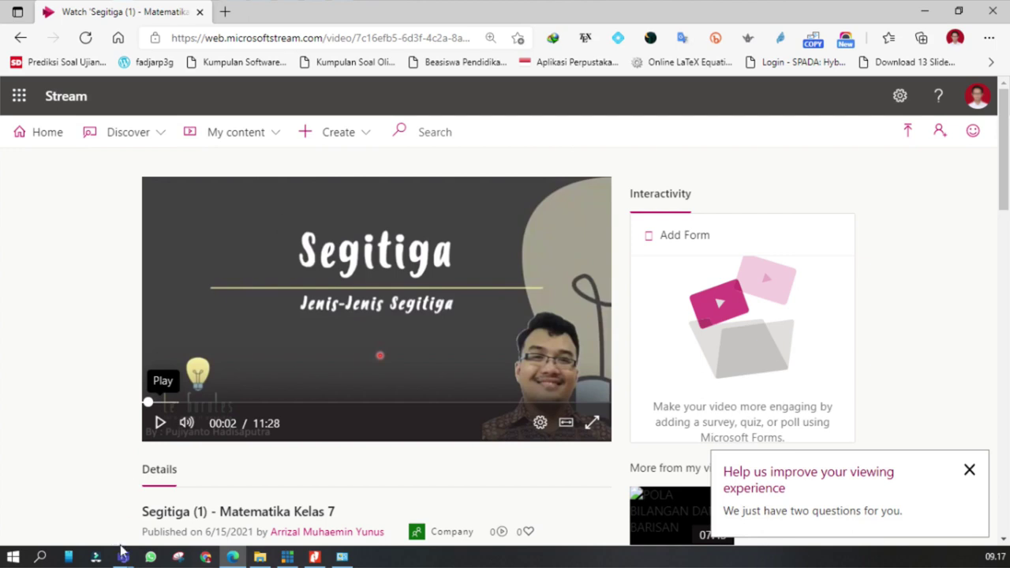
mouse_move(123, 557)
left_click(241, 473)
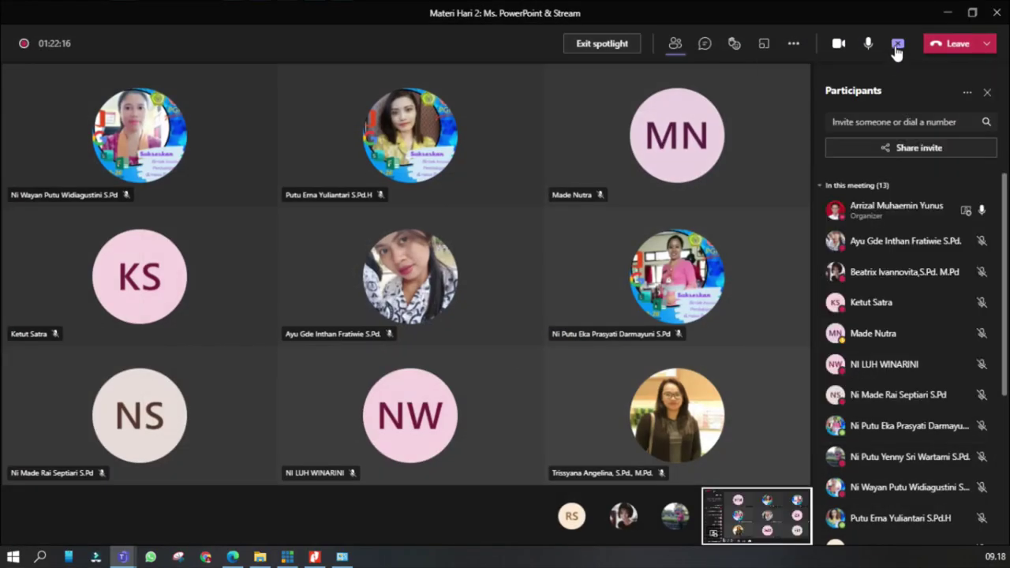
Try sharing with computer sound included, then dismiss the resulting error
left_click(897, 45)
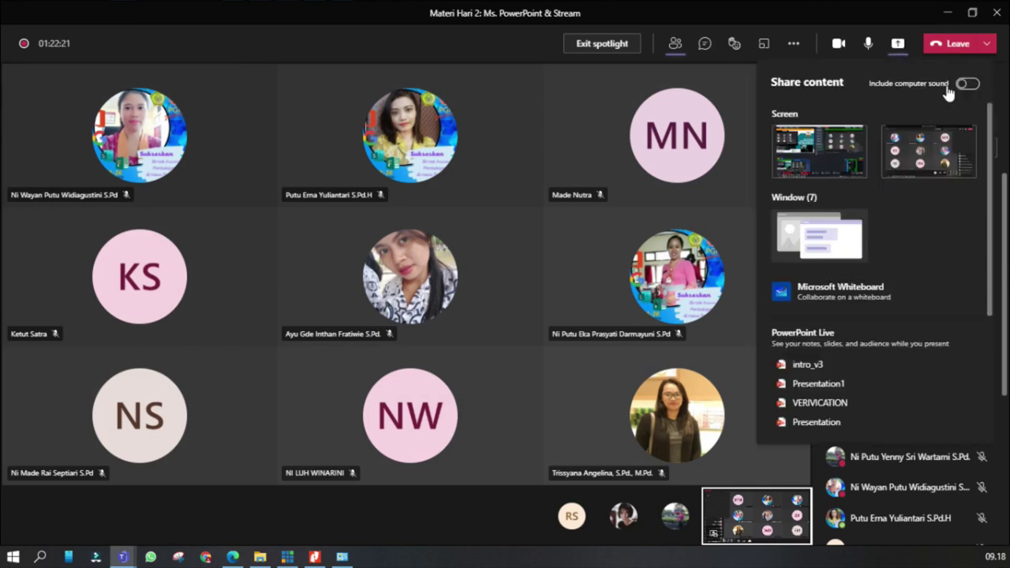
left_click(969, 84)
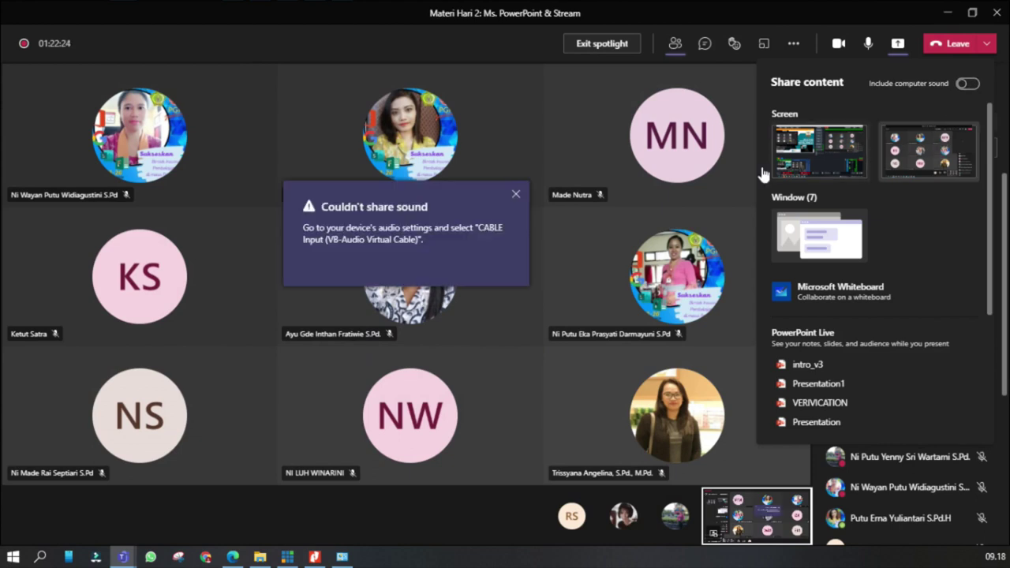
left_click(515, 195)
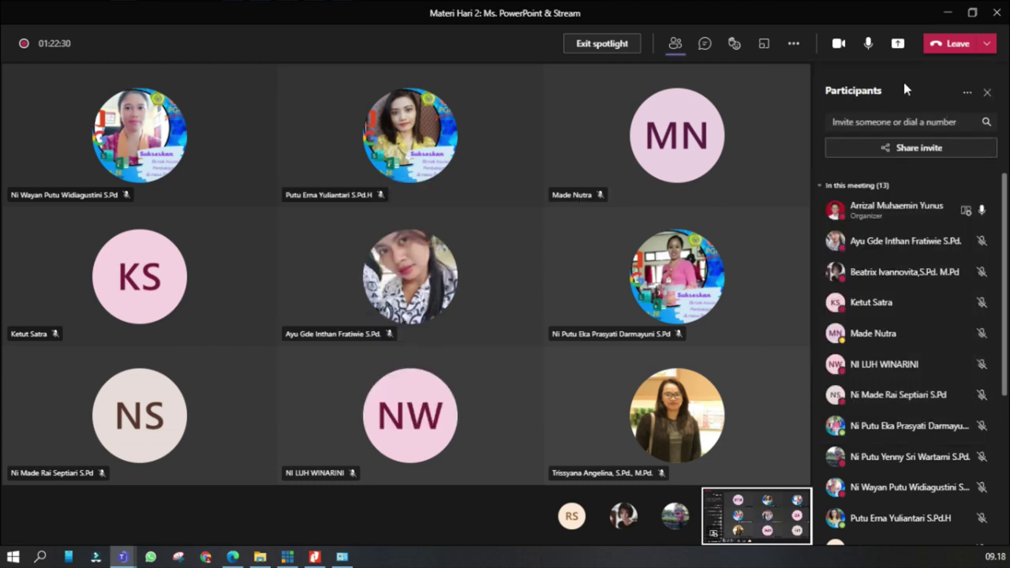
Set the meeting speaker to Speakers (Conexant ISST Audio) at maximum volume
left_click(794, 45)
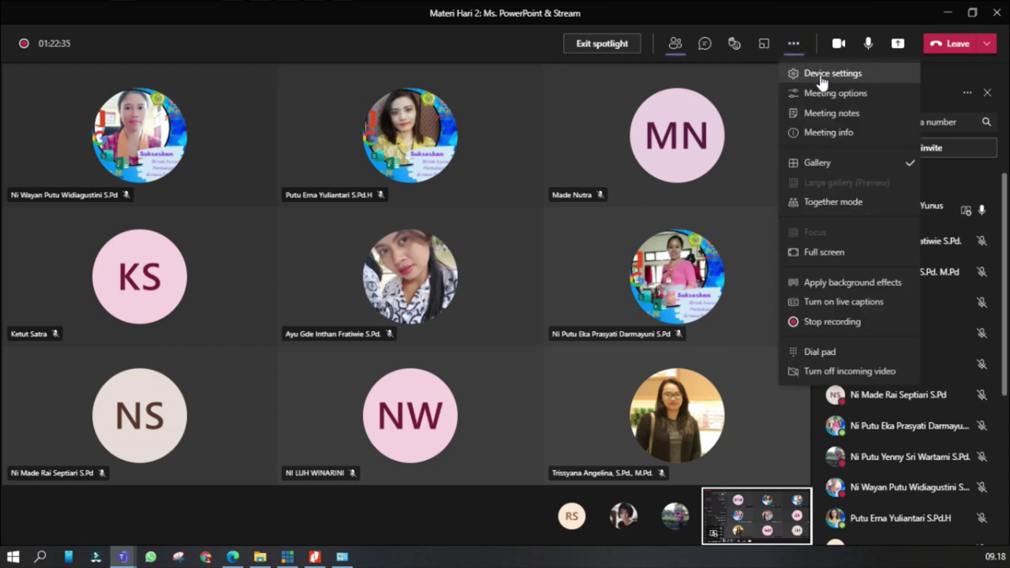
left_click(825, 75)
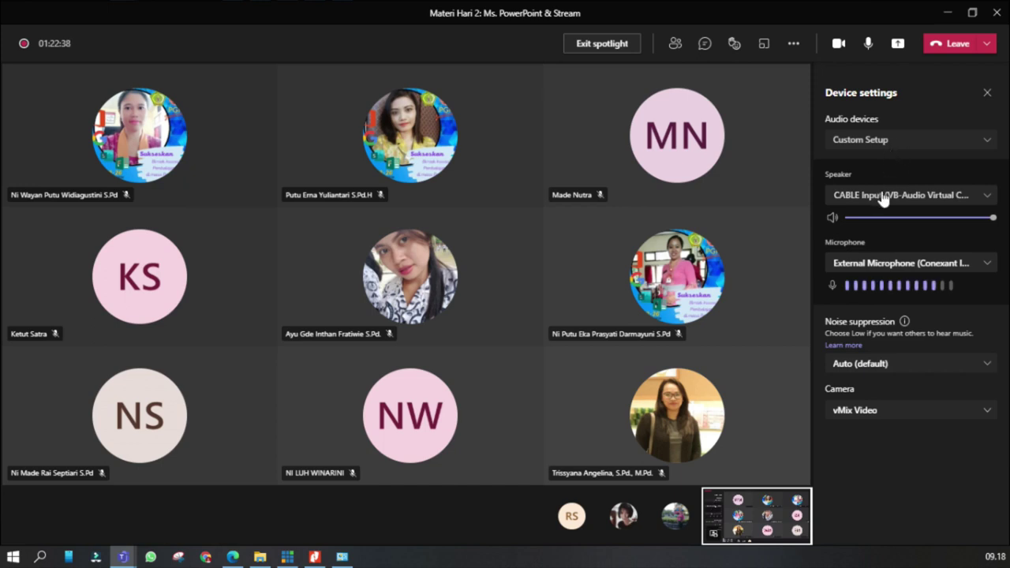
left_click(884, 197)
left_click(875, 218)
left_click(873, 199)
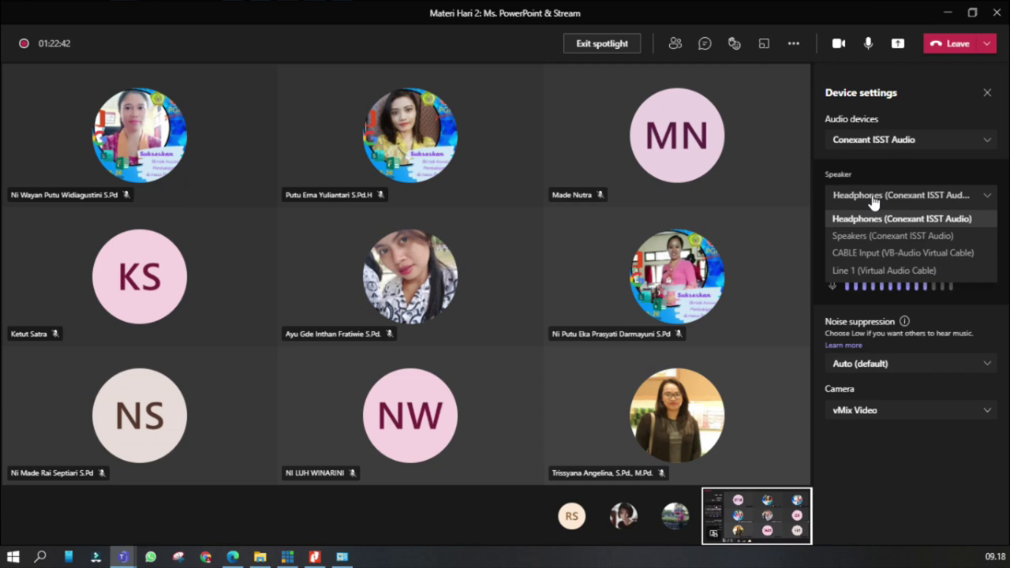
left_click(871, 235)
left_click_drag(904, 218, 993, 217)
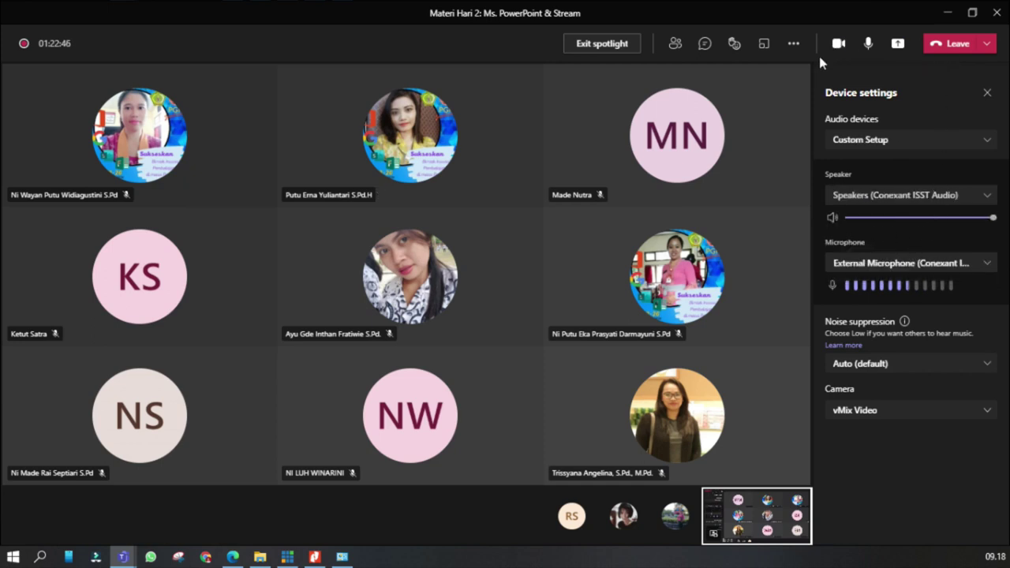
Present the second screen showing the Stream video, try including computer sound, then return to Teams
left_click(988, 92)
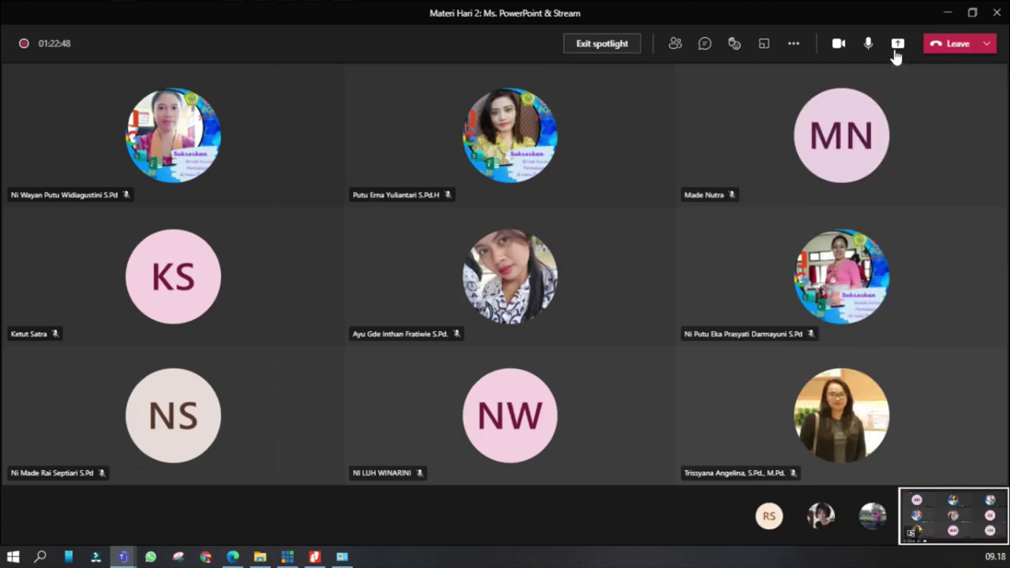
left_click(898, 43)
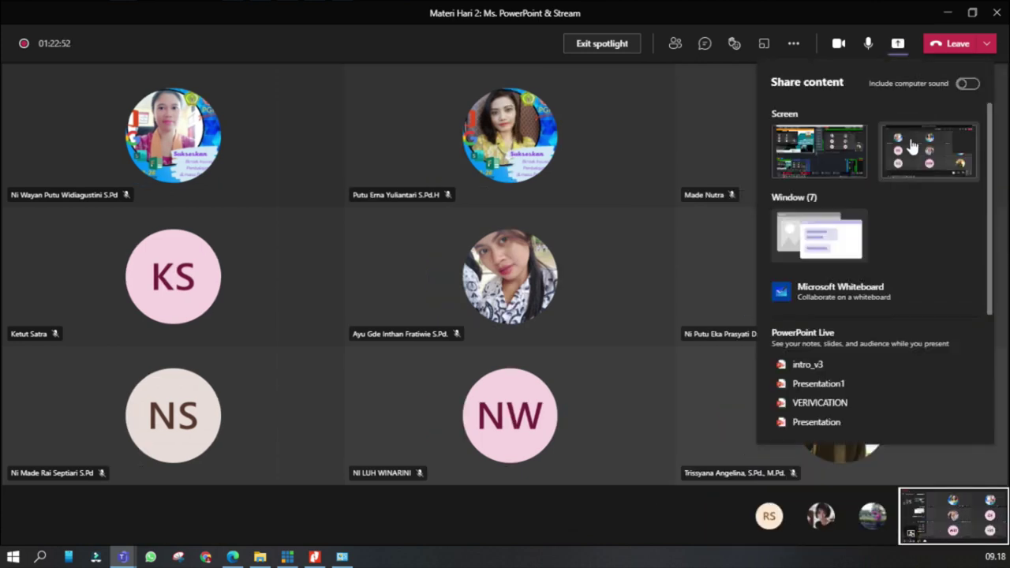
left_click(929, 150)
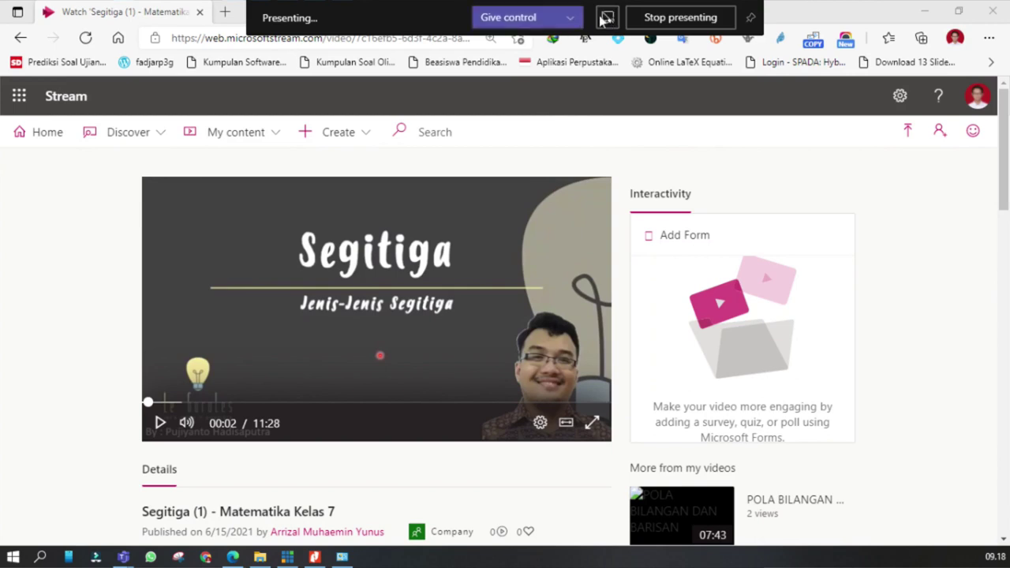
left_click(683, 17)
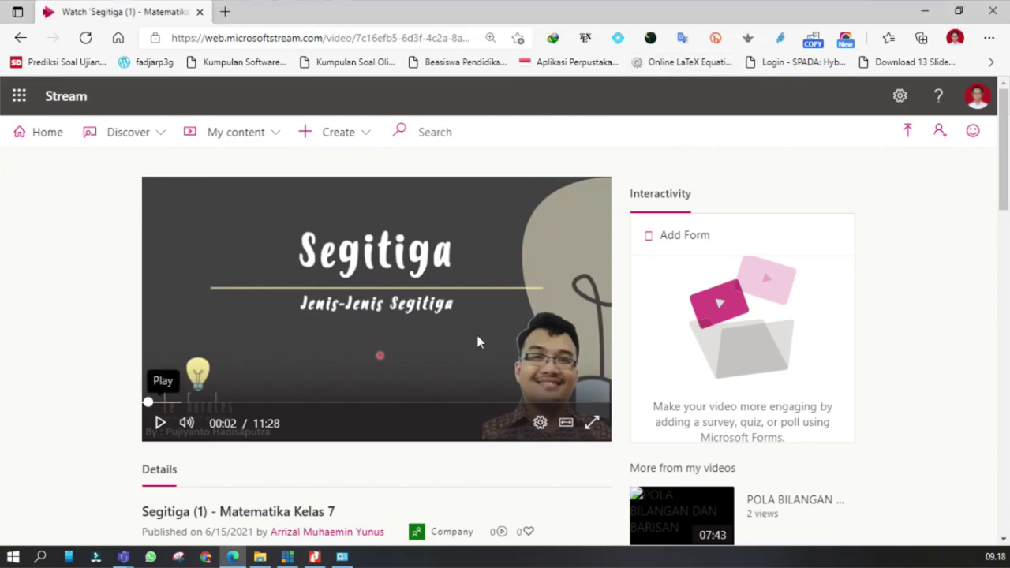
left_click(286, 556)
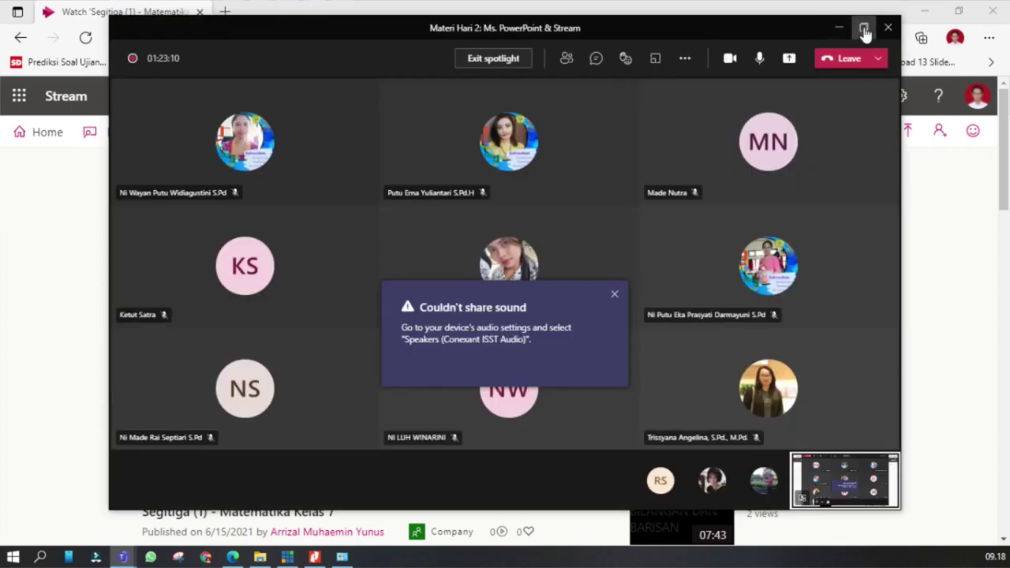
Set the meeting speaker device to Headphones (Conexant ISST Audio) in Device settings
left_click(864, 29)
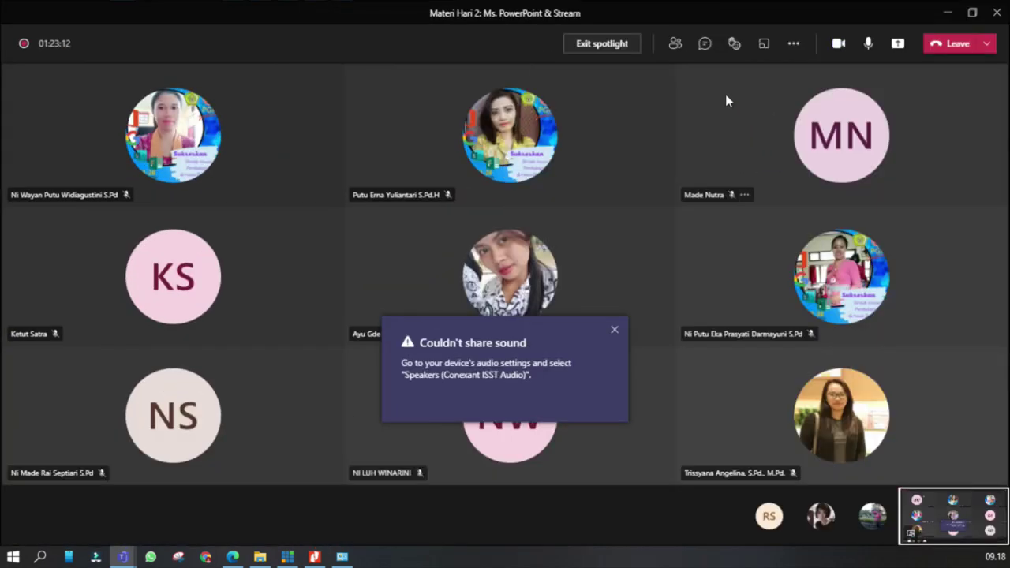
left_click(794, 45)
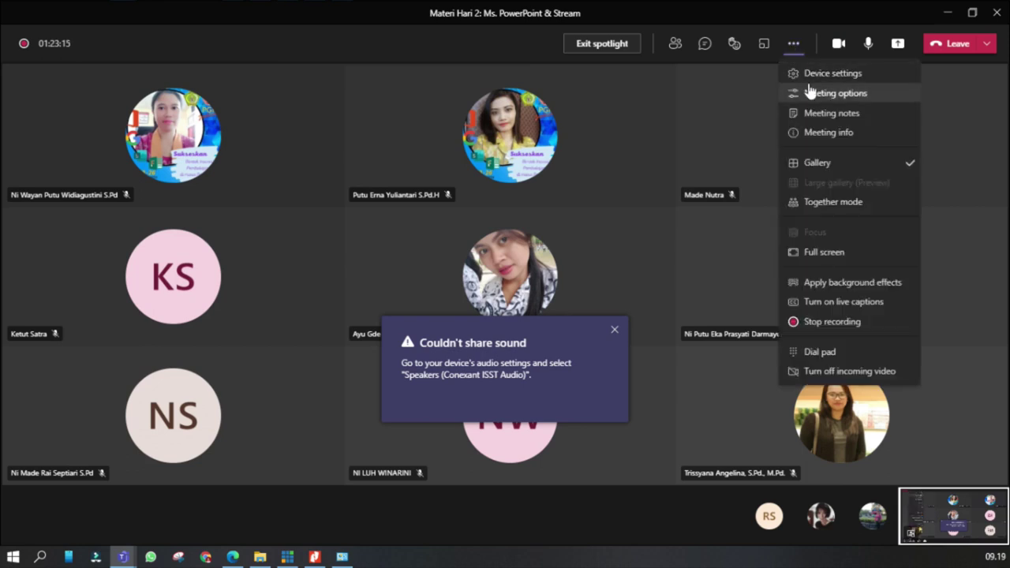
left_click(833, 73)
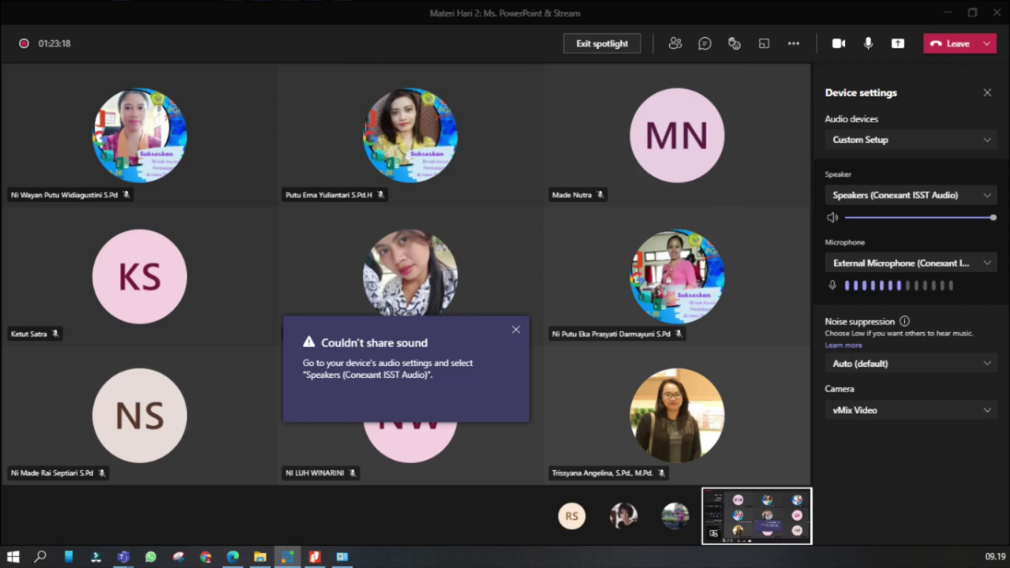
left_click(879, 203)
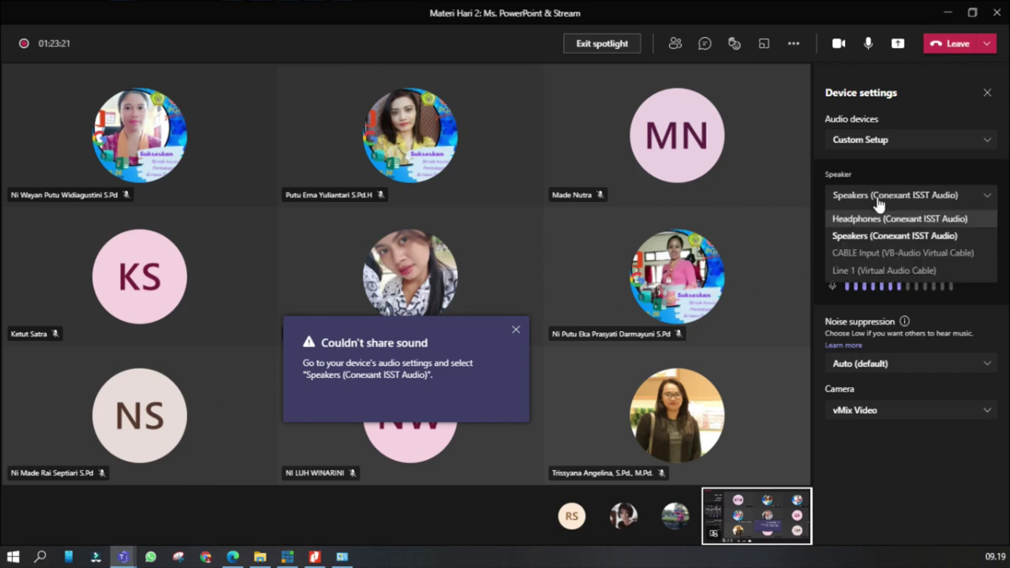
left_click(877, 201)
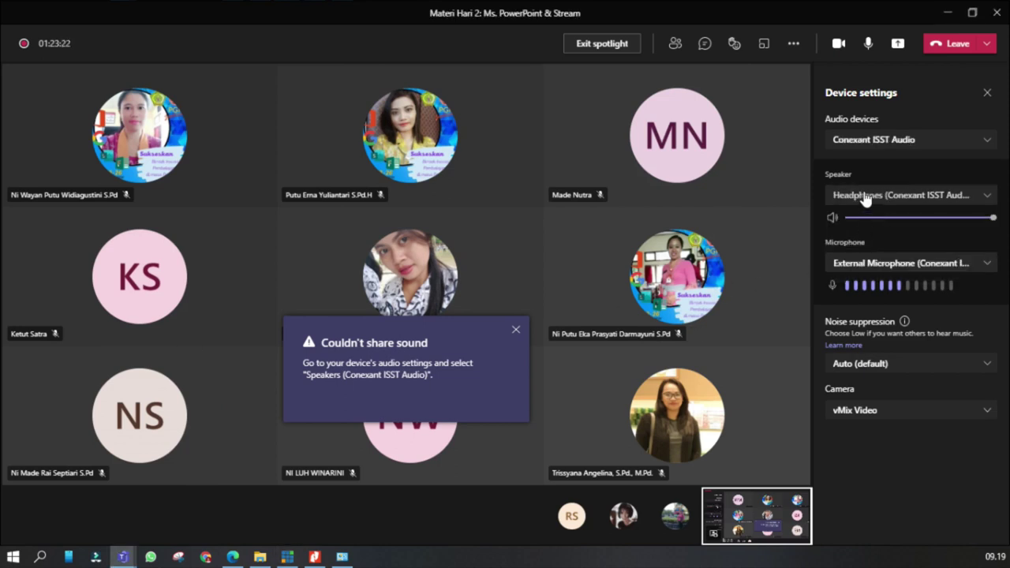
Share the screen showing the Stream video with computer sound included
left_click(897, 57)
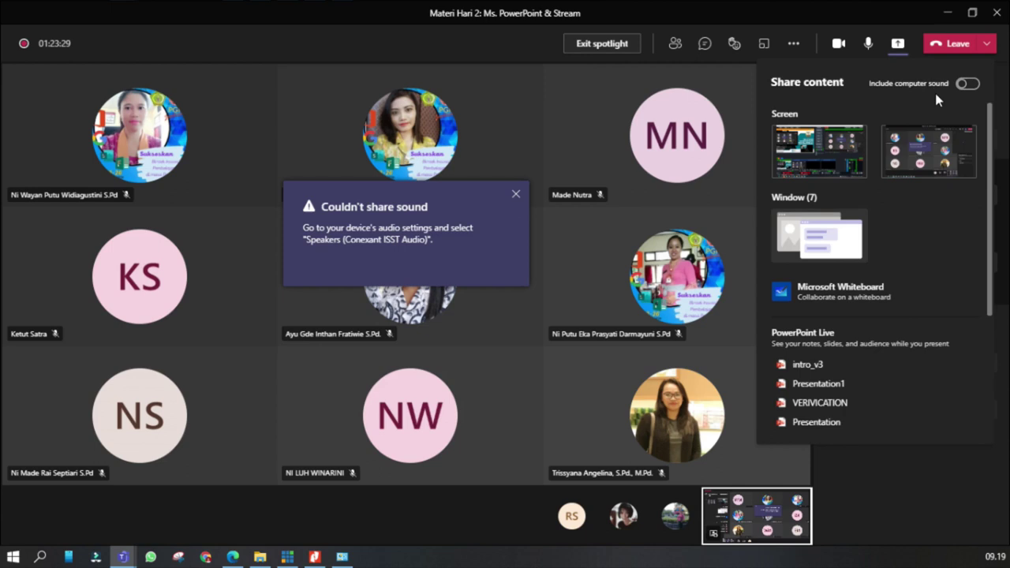
left_click(964, 85)
left_click(925, 161)
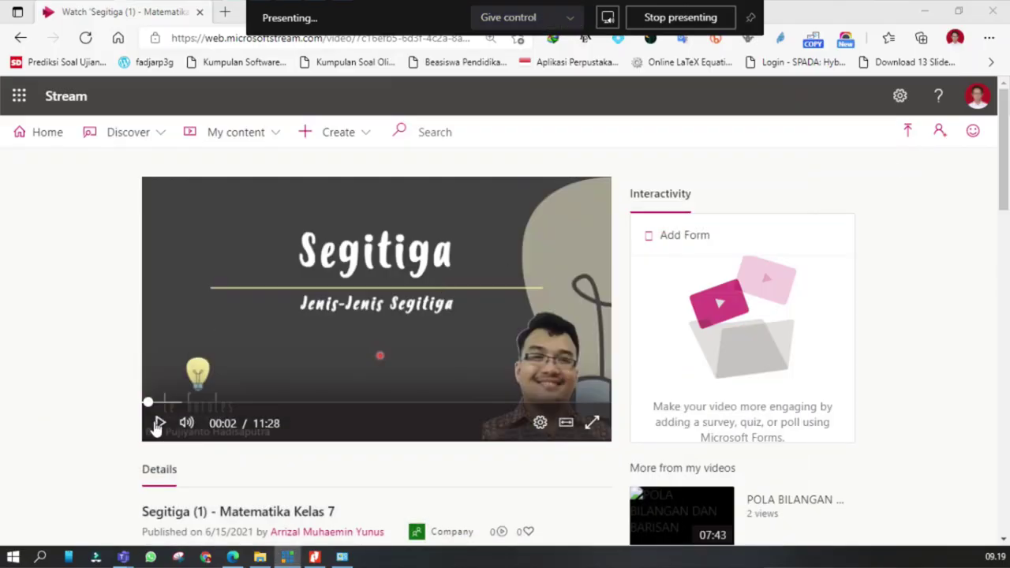
Rewind the 'Segitiga (1) - Matematika Kelas 7' video to the start of its seek bar
left_click(145, 404)
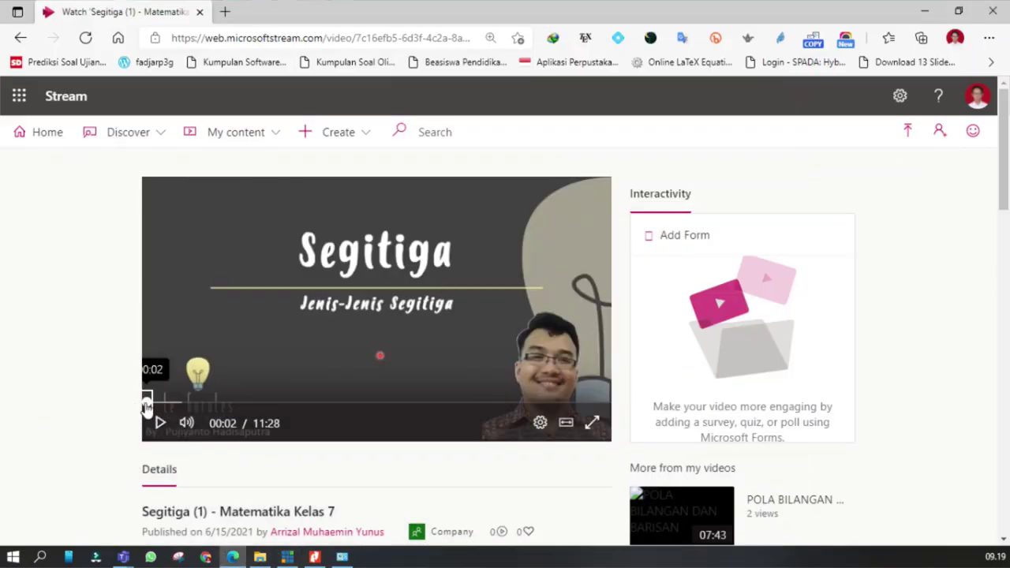
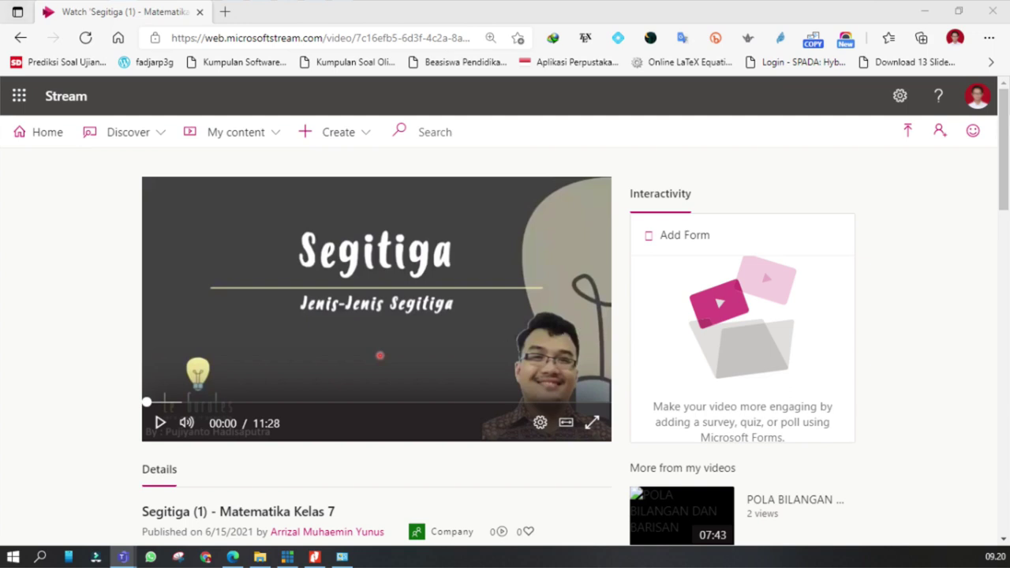
Play the Segitiga video from the start and pause it at 00:05
left_click(146, 402)
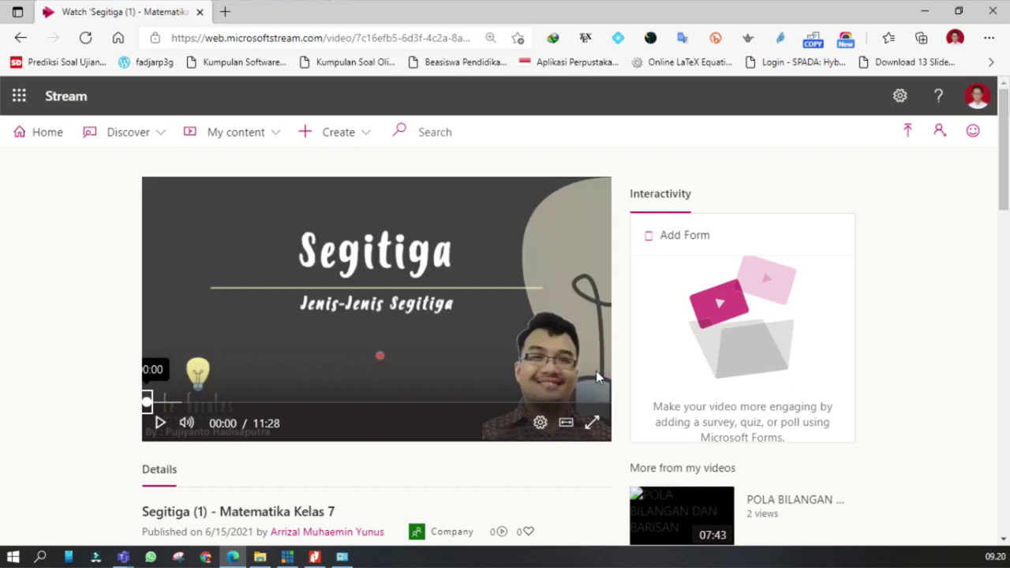
left_click(160, 423)
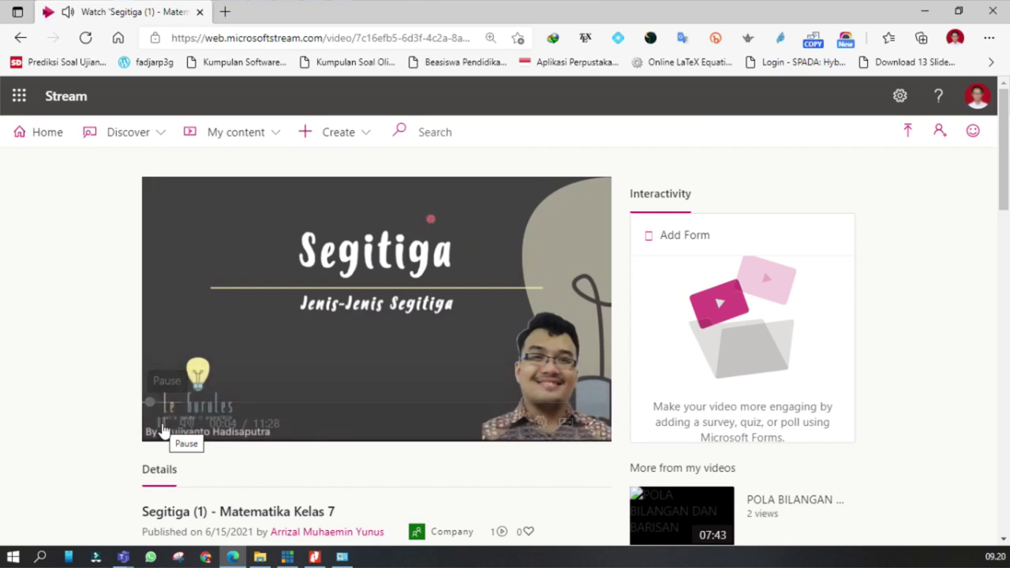
left_click(161, 427)
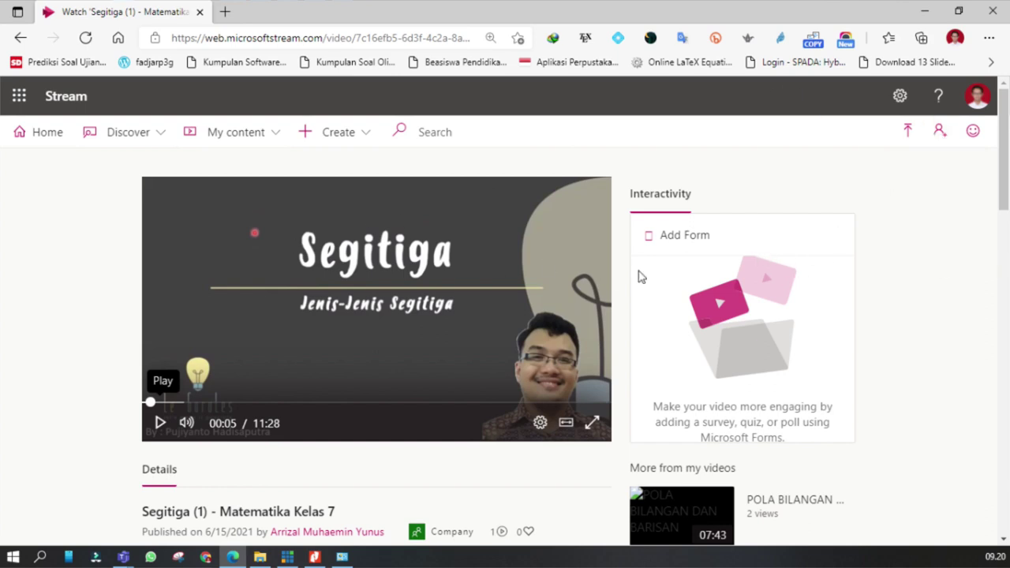
Expand the video's full description and open its viewing settings
scroll(623, 325, "down", 3)
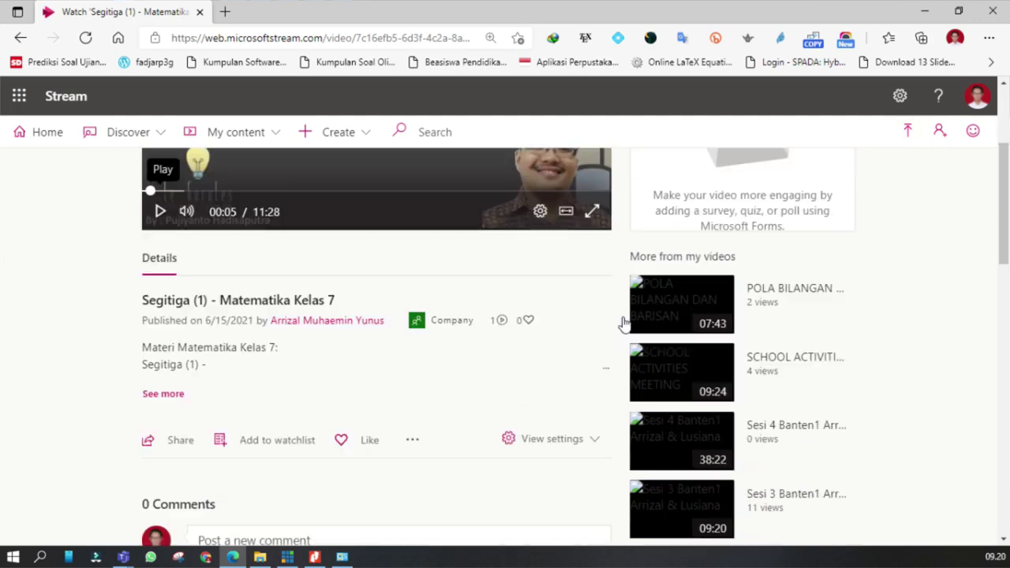
left_click(210, 399)
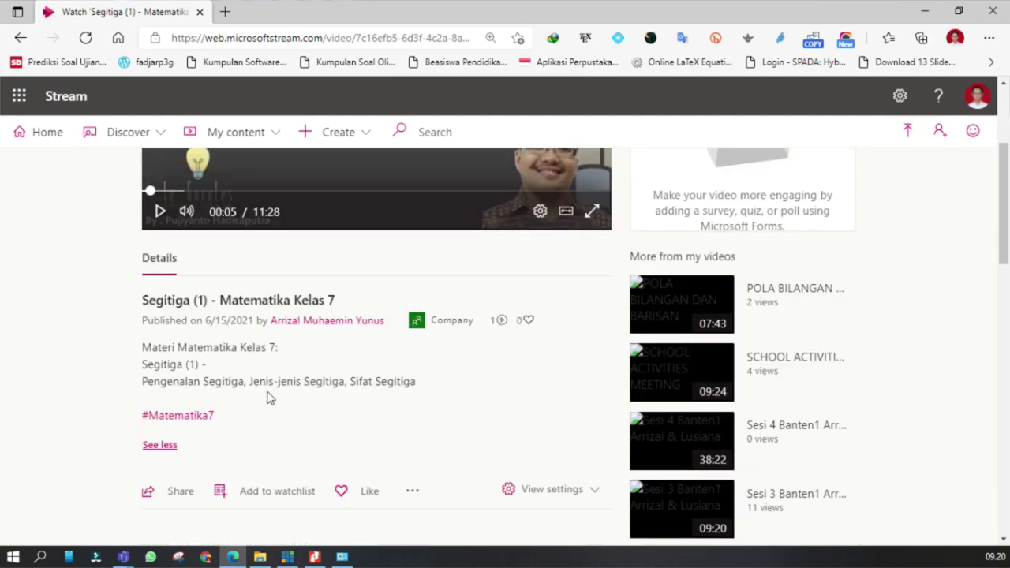
scroll(275, 397, "down", 1)
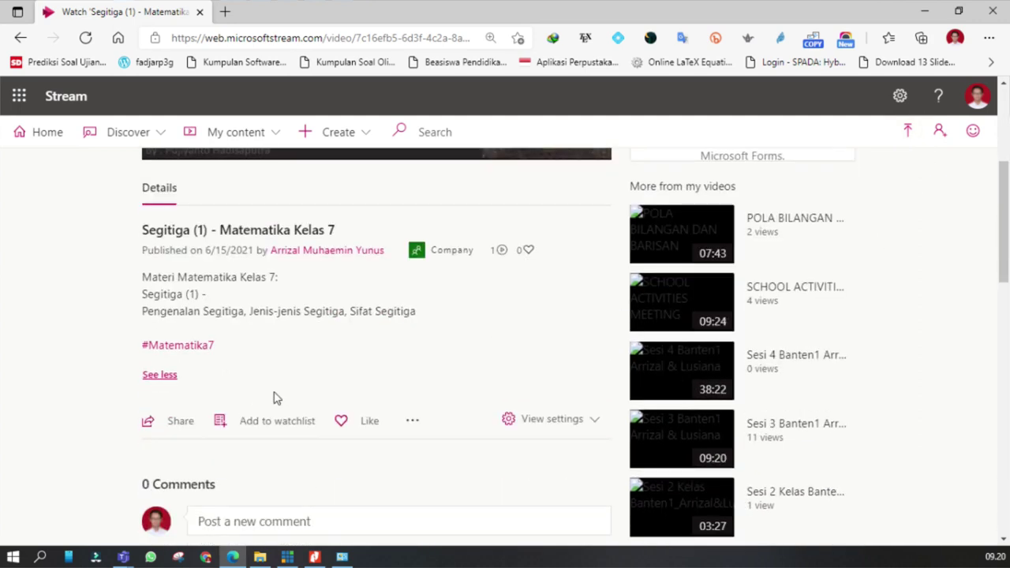
left_click(596, 422)
scroll(434, 470, "down", 3)
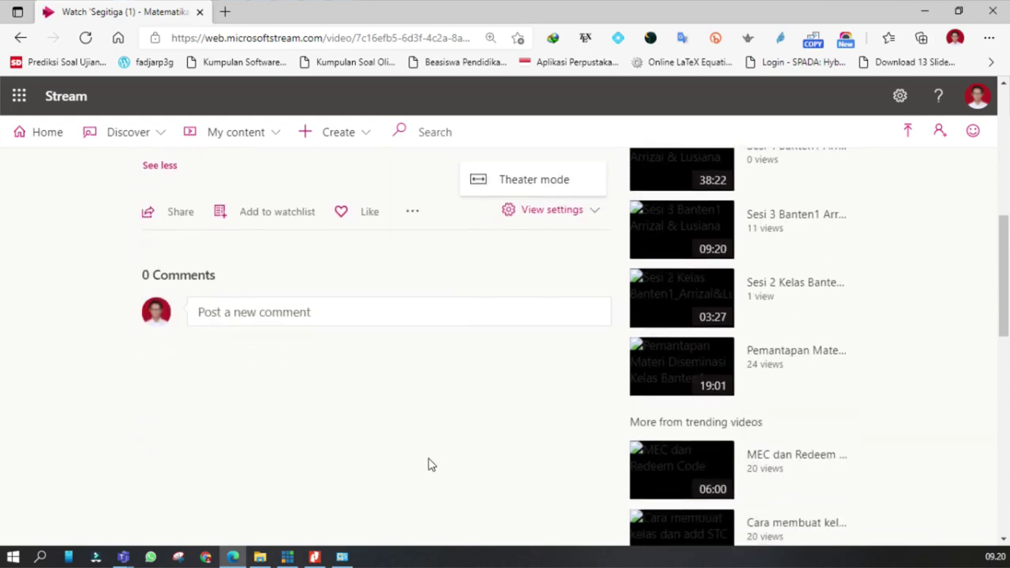
scroll(455, 421, "up", 7)
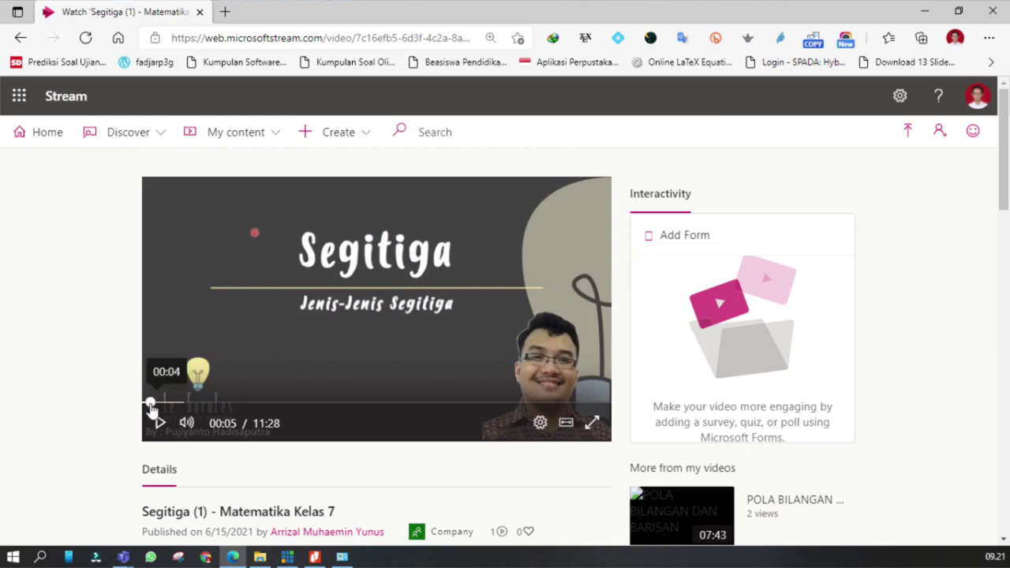
Scrub to 00:37, play at lower volume, skip ahead, and pause at 01:43 on 'Sifat Segitiga'
left_click_drag(151, 407, 173, 405)
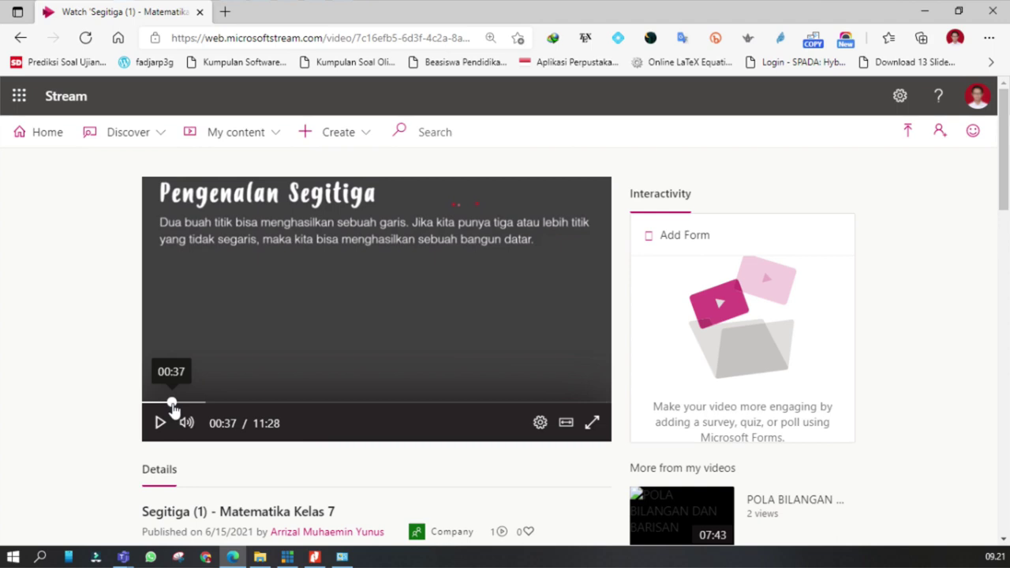
left_click(171, 406)
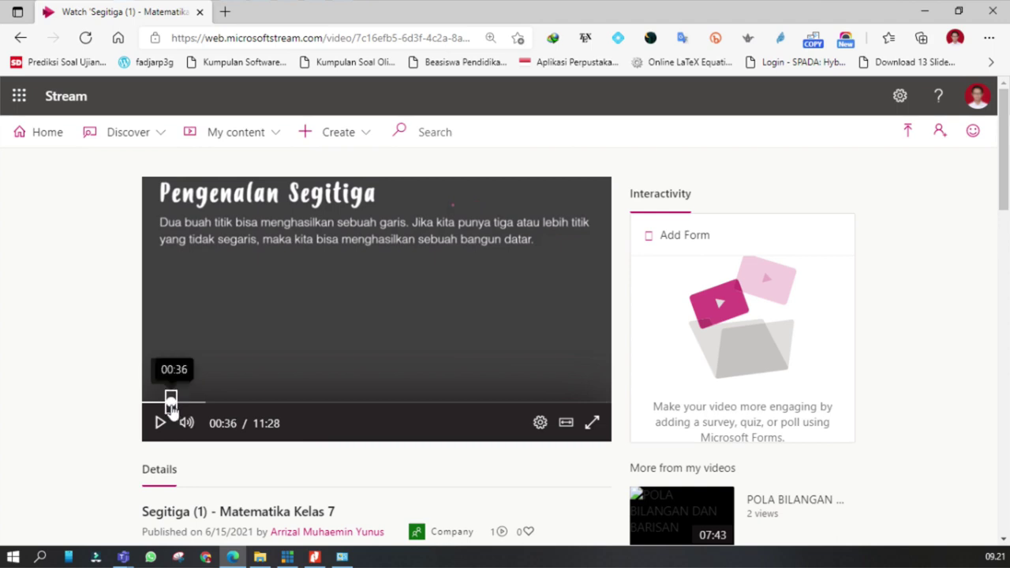
key("space")
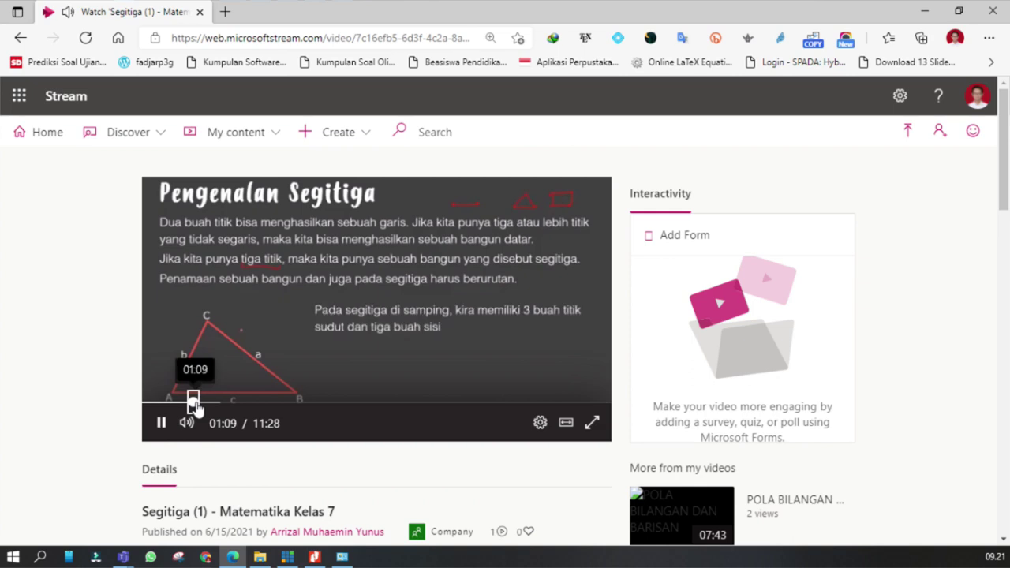
left_click(212, 424)
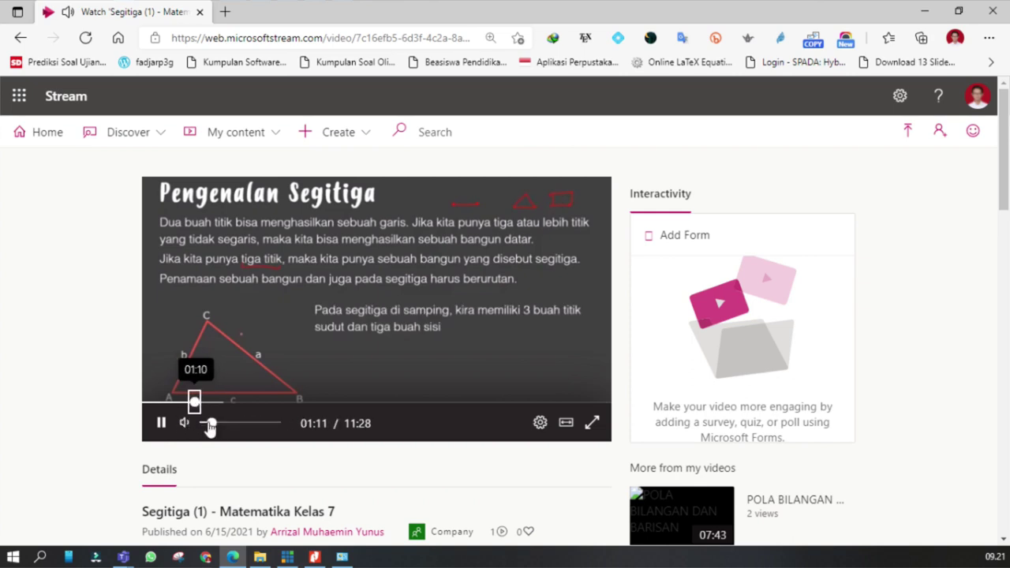
left_click_drag(204, 407, 214, 405)
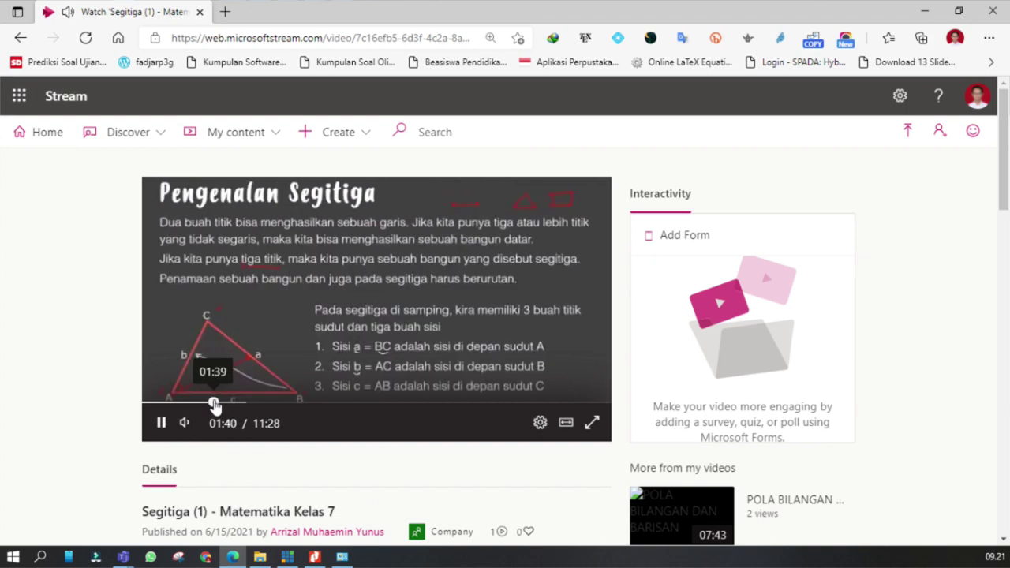
left_click(161, 424)
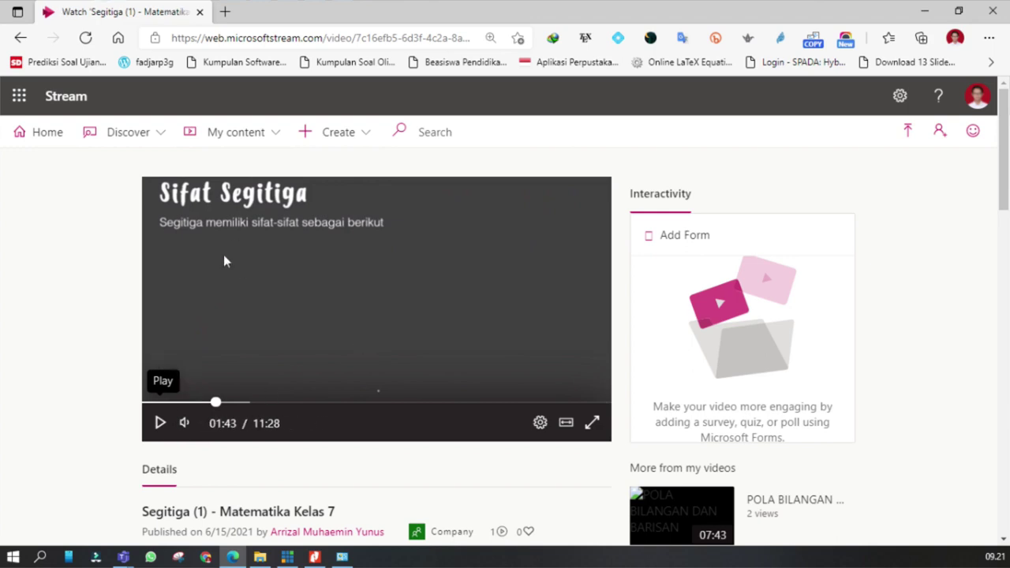
Add a new form entry at 1:43 in the Interactivity panel and focus its Form URL field
left_click(690, 237)
scroll(765, 334, "up", 1)
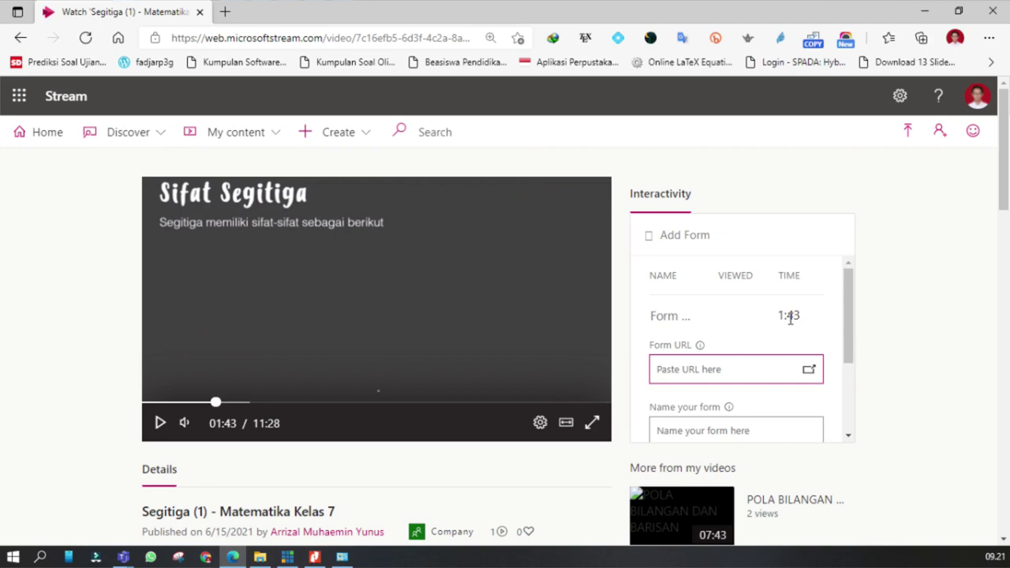
left_click(675, 322)
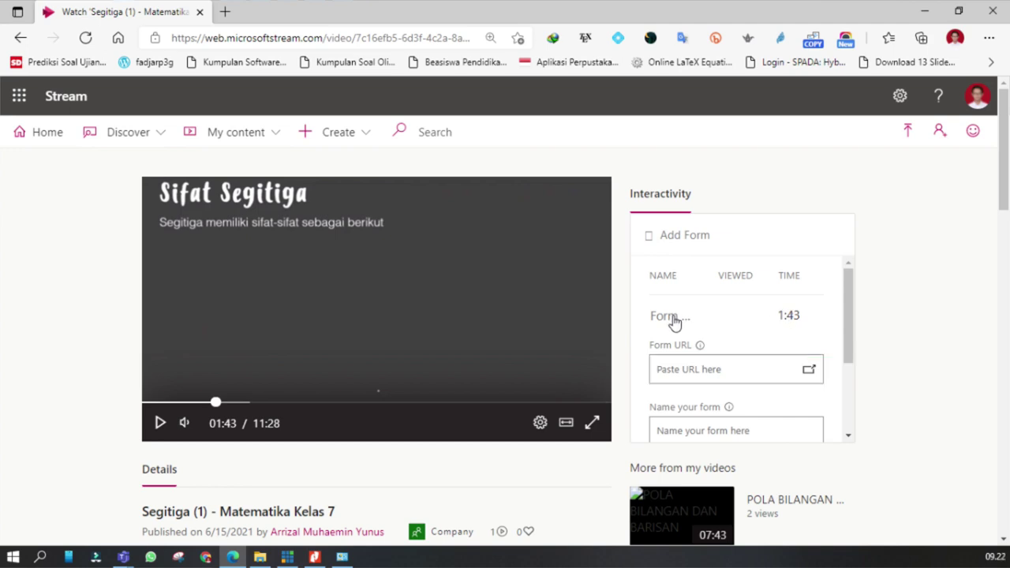
scroll(677, 322, "down", 1)
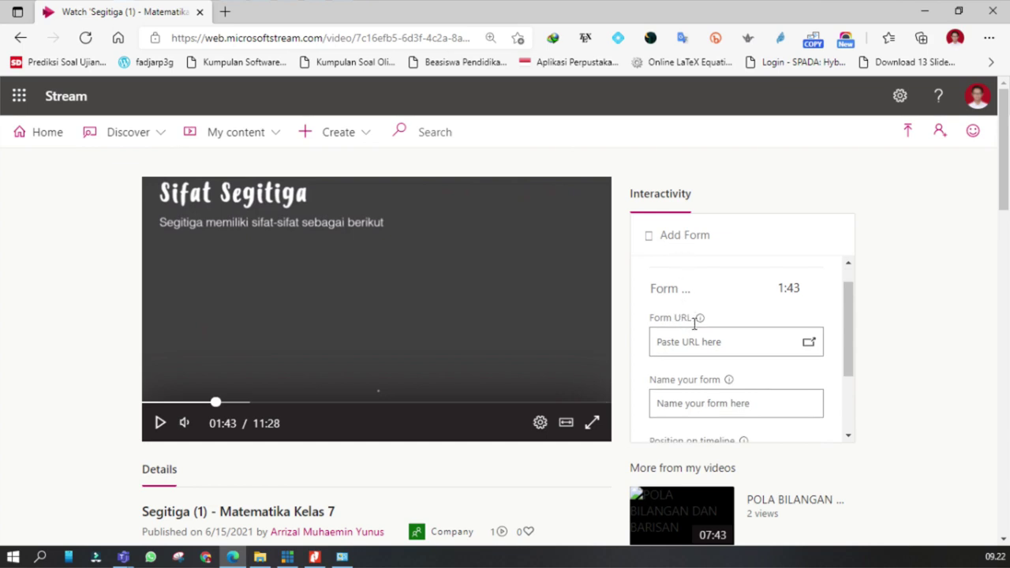
scroll(821, 310, "down", 1)
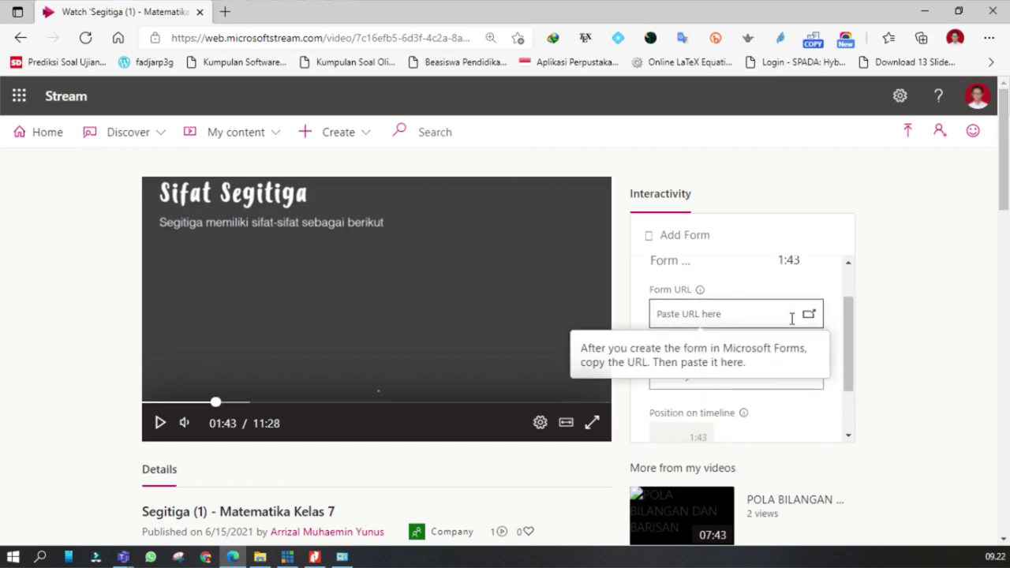
left_click(670, 314)
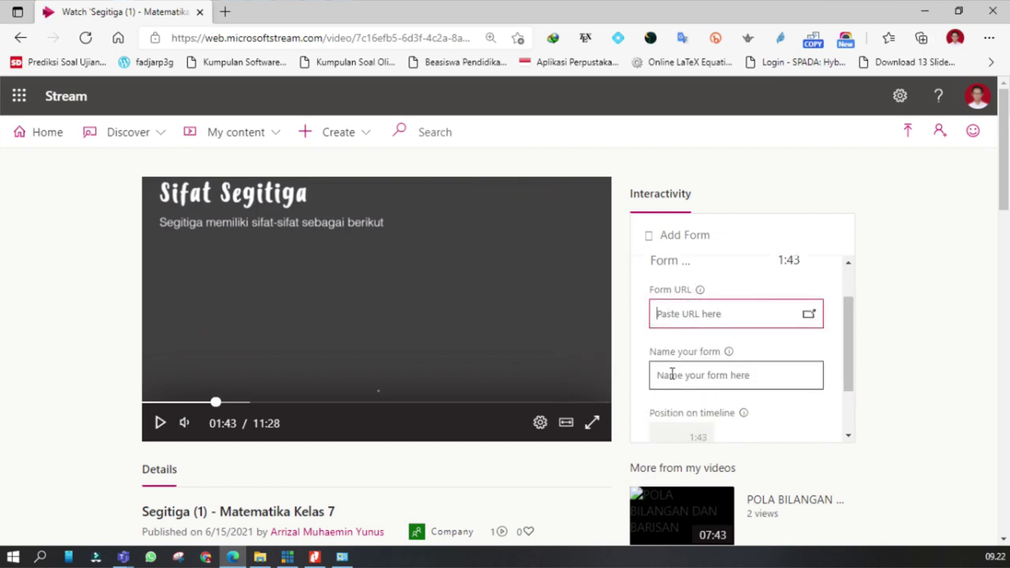
scroll(671, 373, "down", 1)
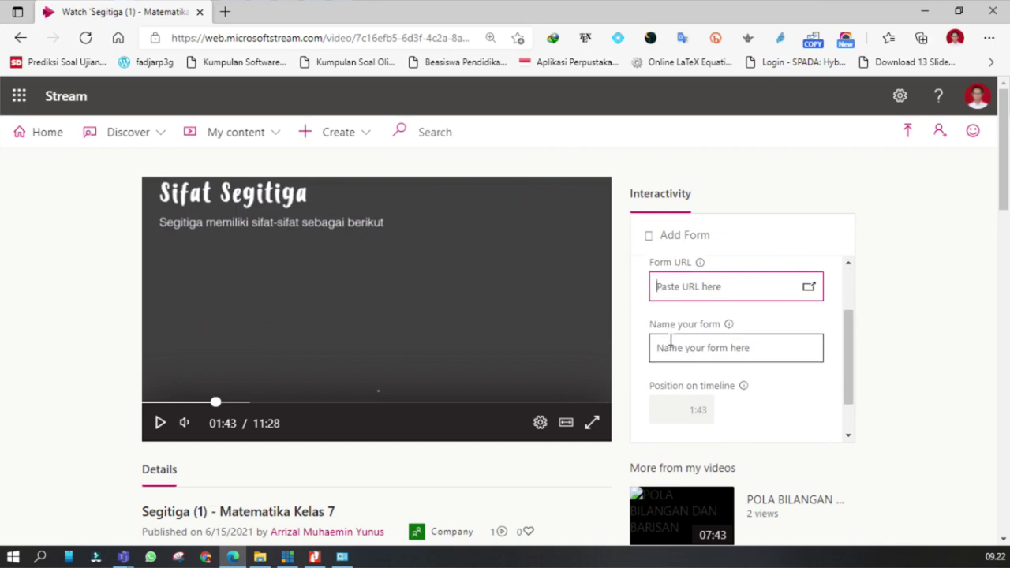
Load portal.office.com in a new browser tab, then go into Microsoft Forms from the app rail
left_click(230, 15)
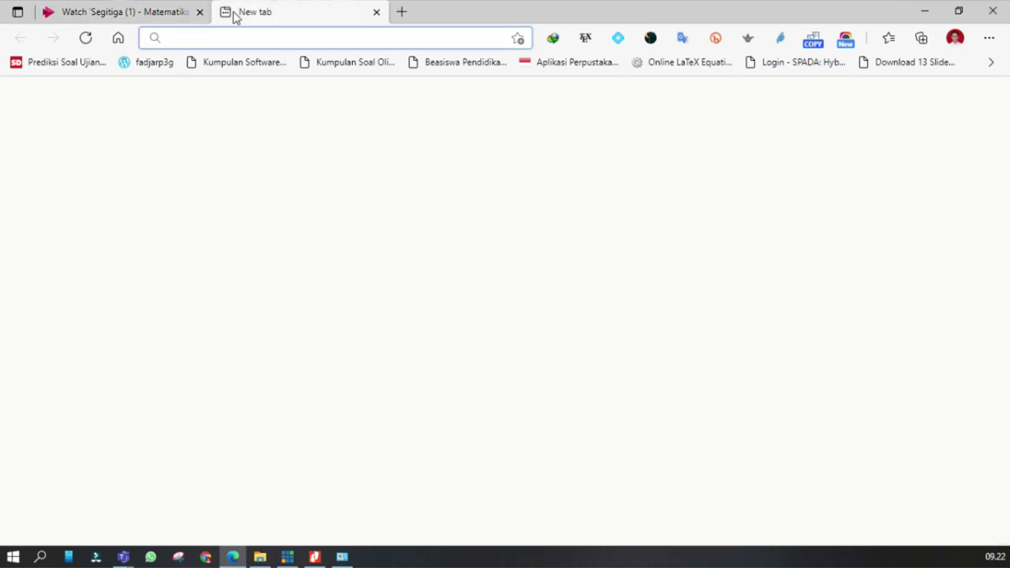
type("po")
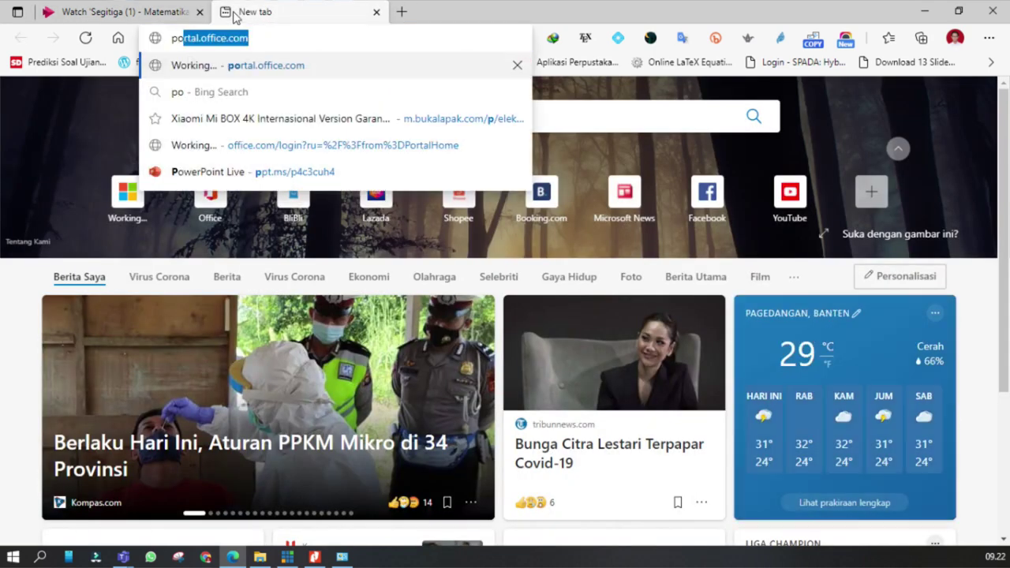
key("Return")
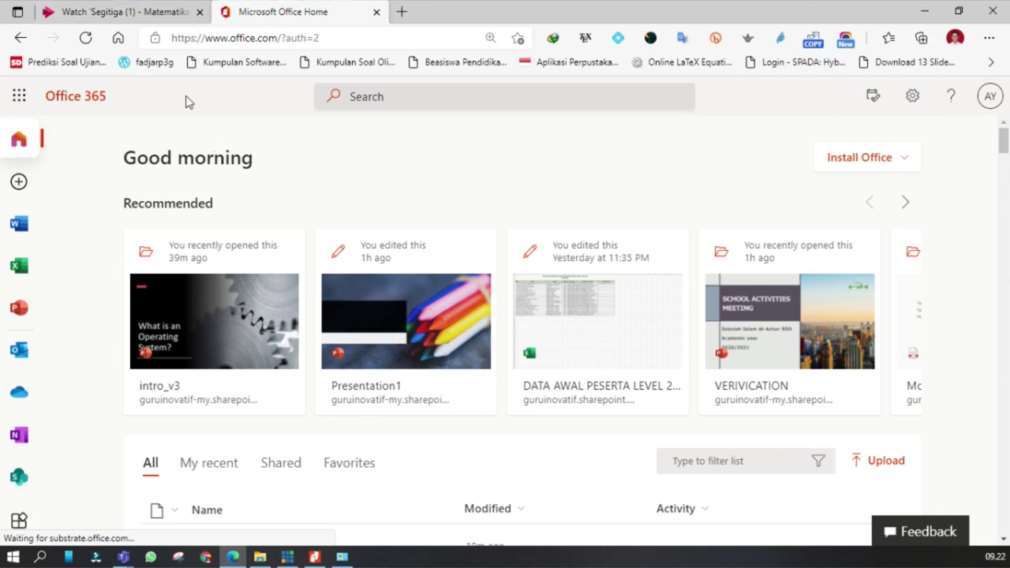
scroll(30, 347, "down", 3)
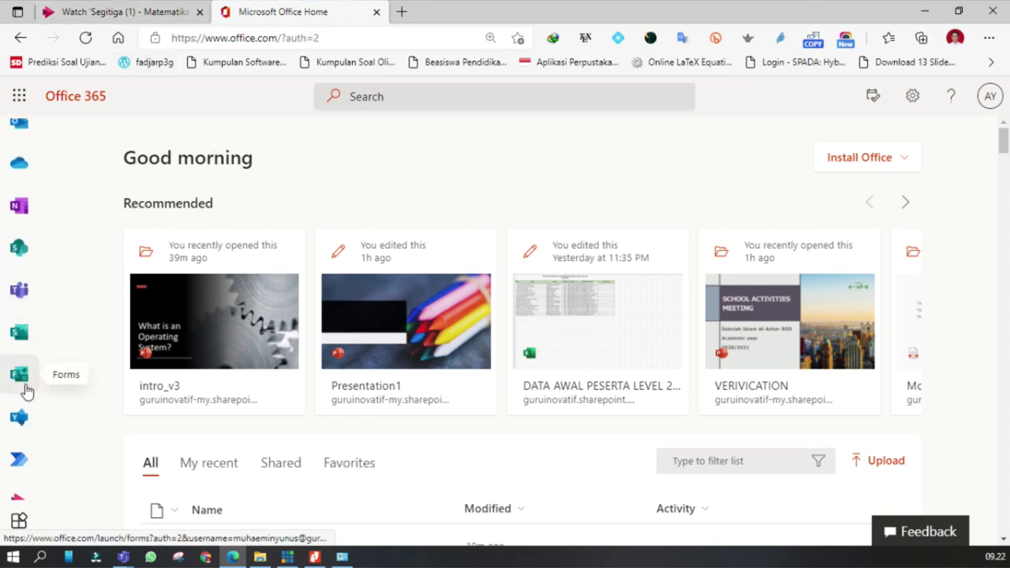
left_click(30, 382)
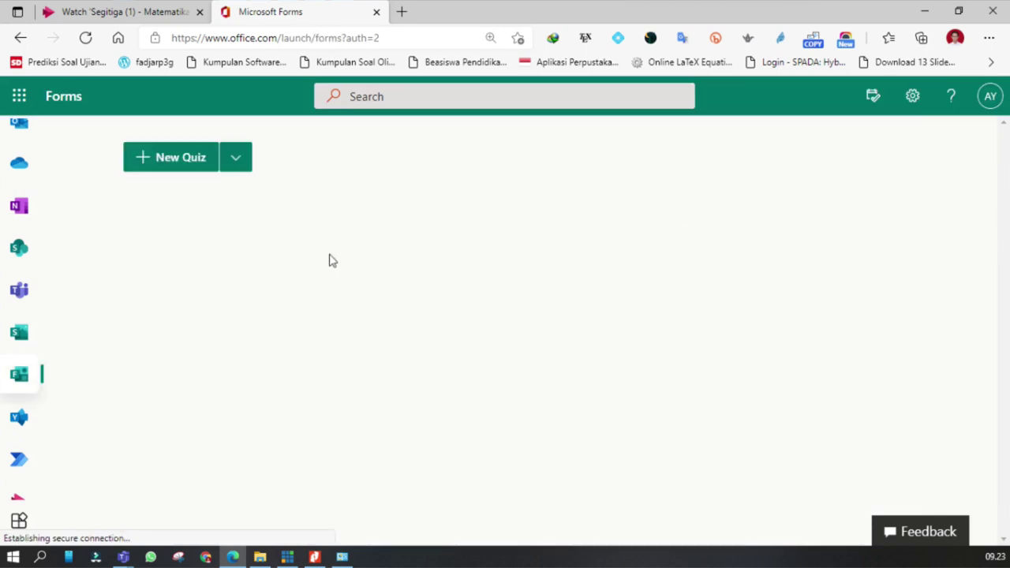
Create a new quiz and start its title with 'PERTANYAAN 1 -'
left_click(166, 160)
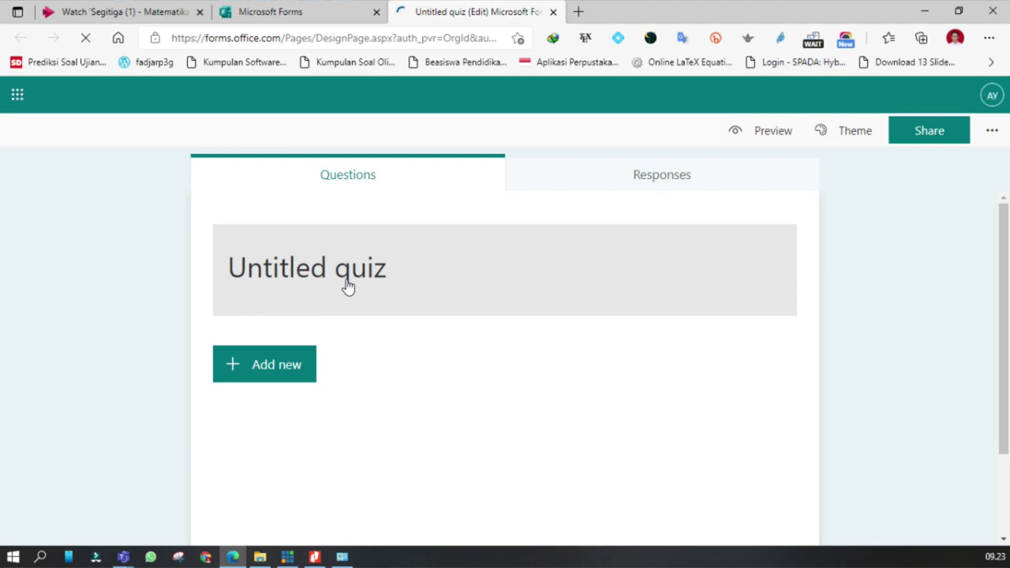
left_click(347, 286)
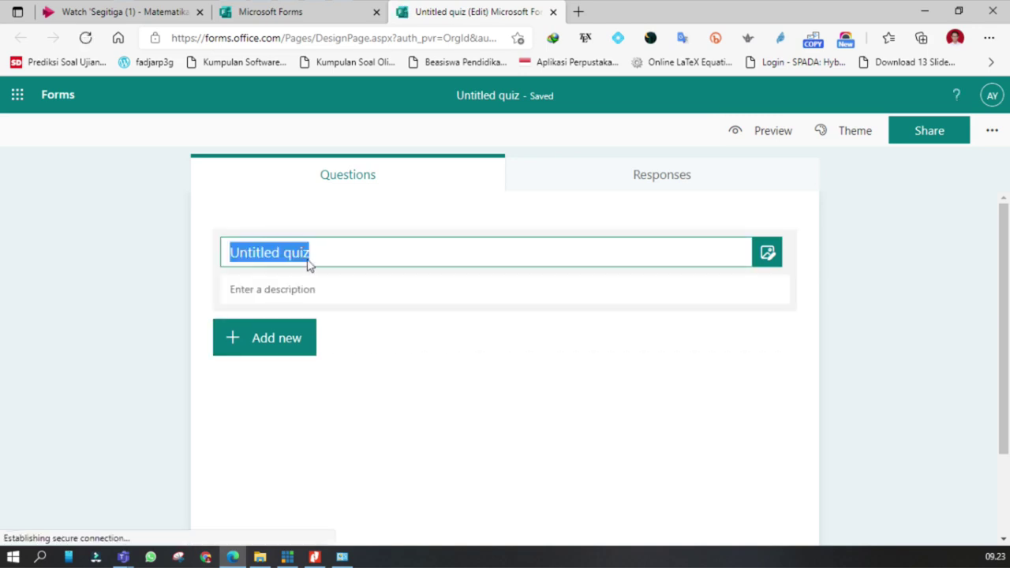
type("PERTANYAAN 1")
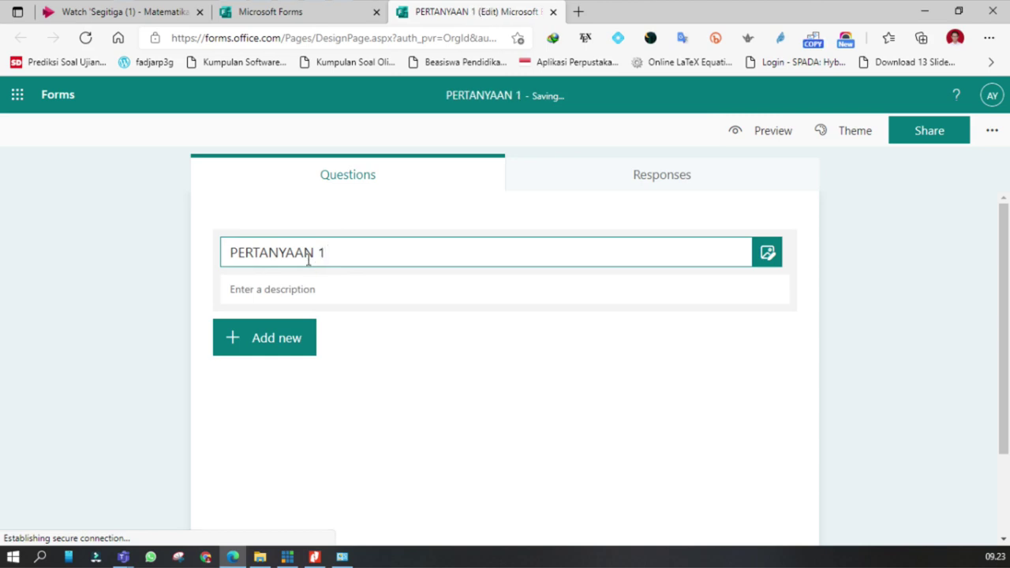
type(" -")
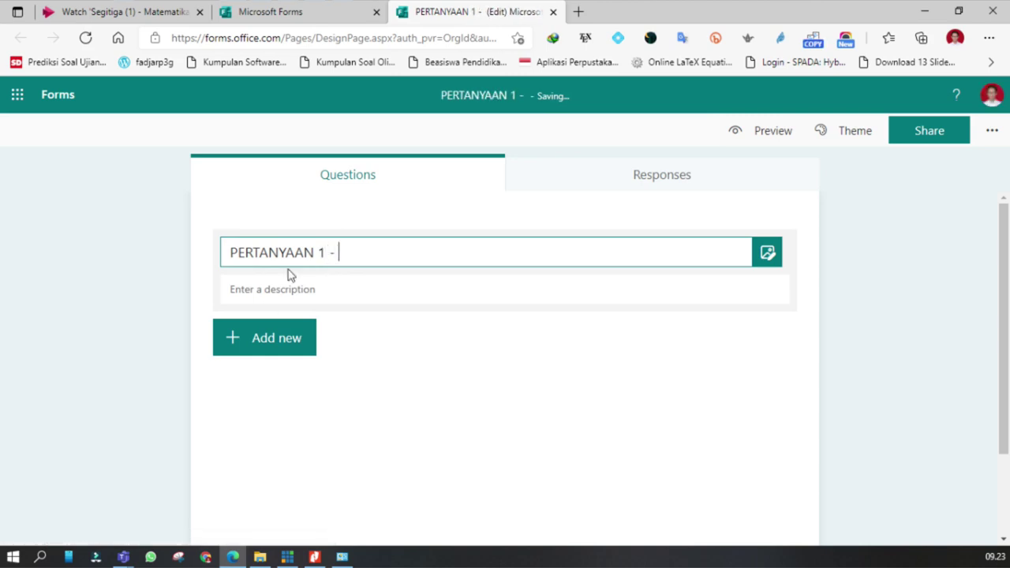
Append the copied Stream video title and replace PERTANYAAN with SESI, giving 'SESI 1 - Segitiga (1) - Matematika Kelas 7'
left_click(150, 13)
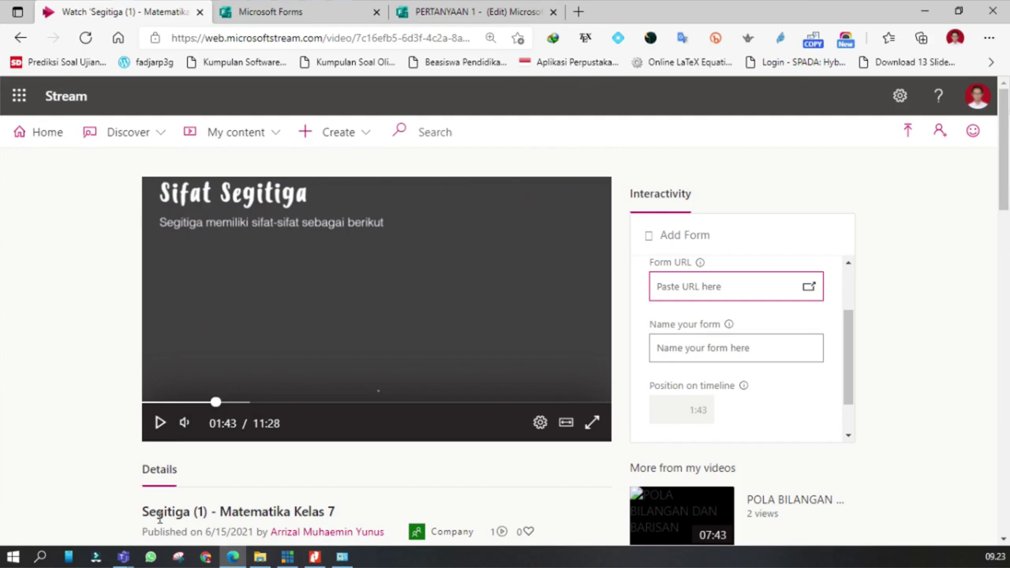
left_click_drag(143, 511, 359, 521)
key("ctrl+c")
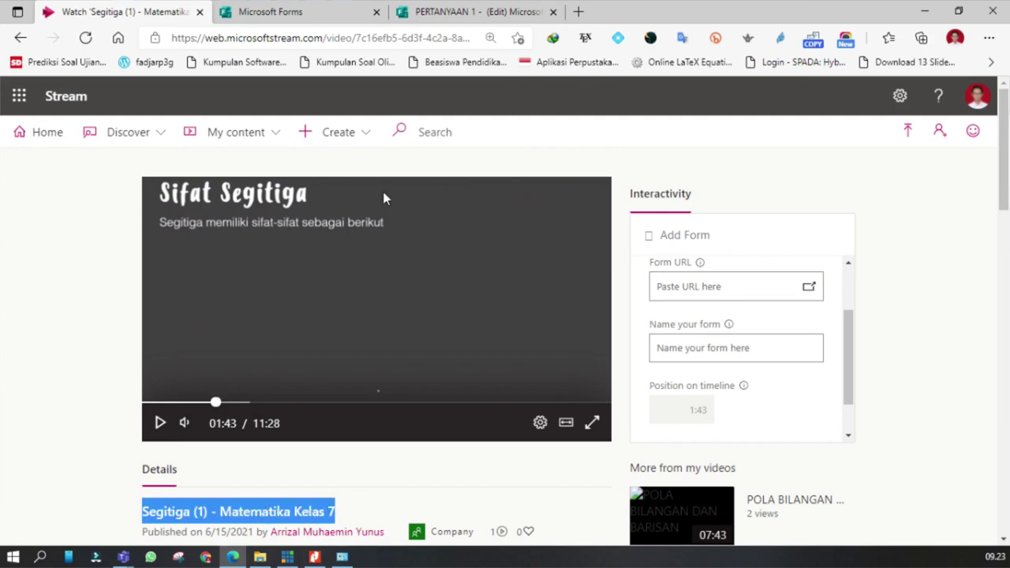
left_click(446, 23)
key("ctrl+v")
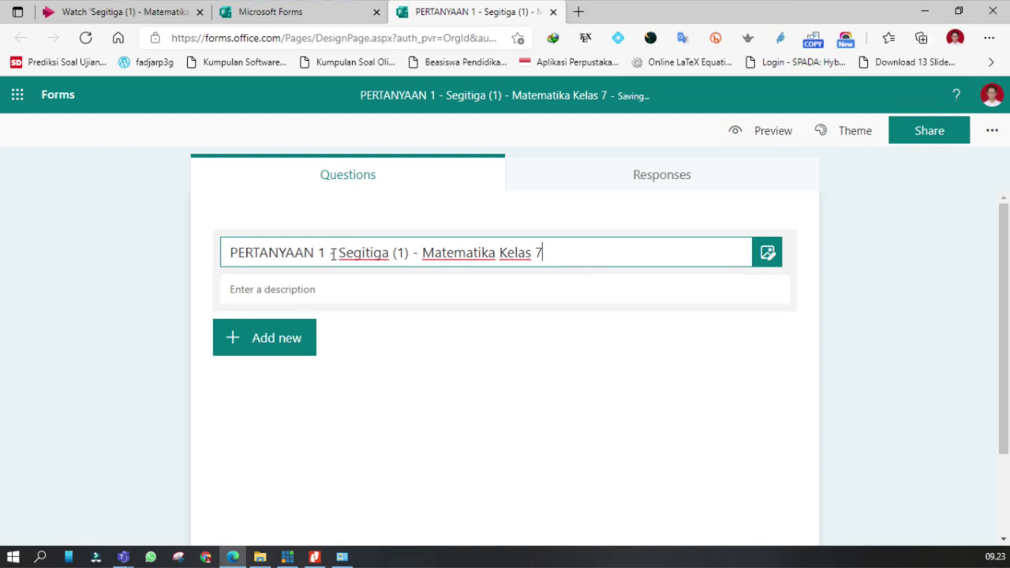
left_click_drag(314, 253, 204, 261)
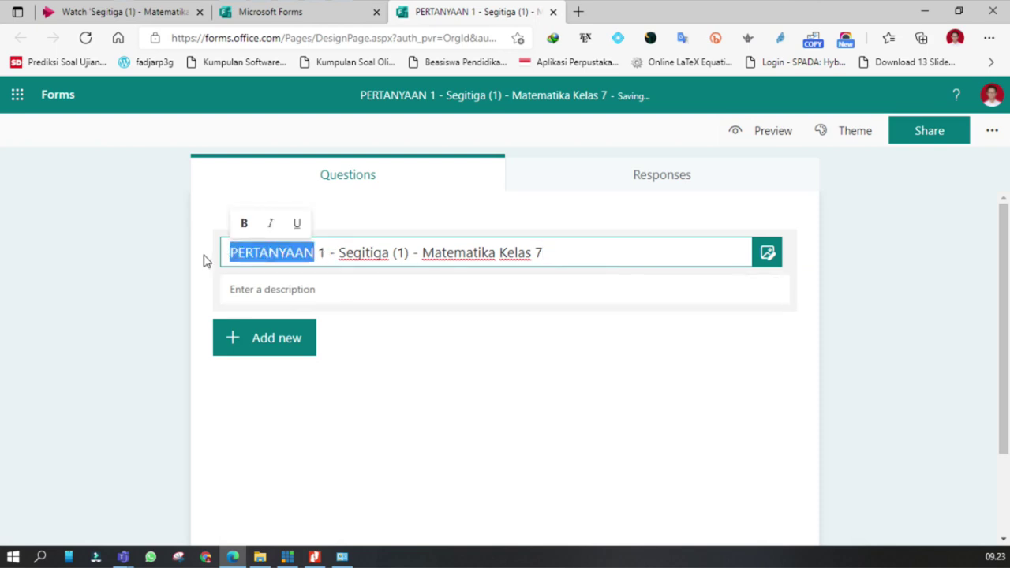
type("SESI")
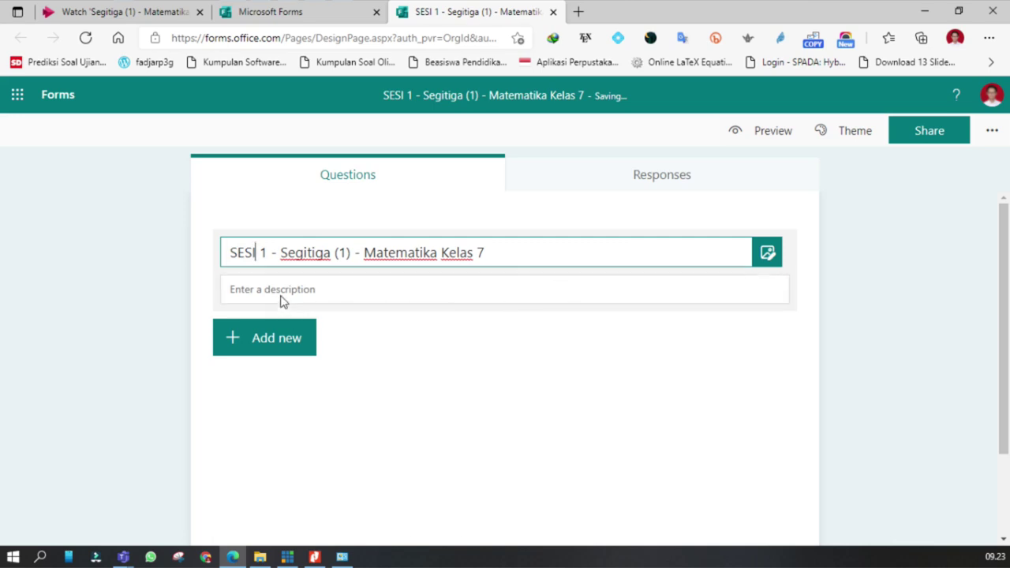
left_click(265, 338)
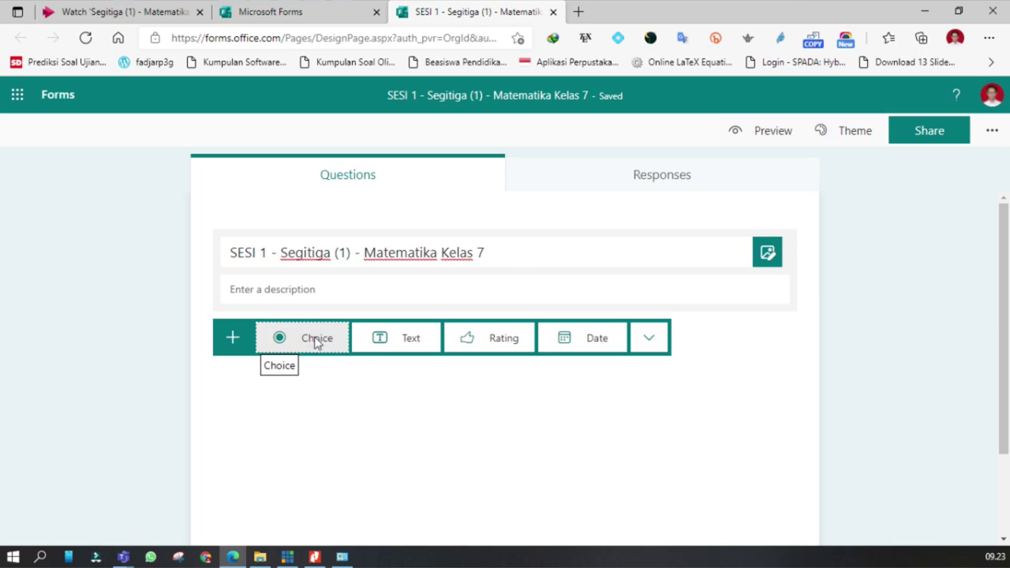
Add a choice question reading 'Syarat untuk bisa membuat bangun datar adalah minimal terdiri dari berapa titik?'
left_click(315, 341)
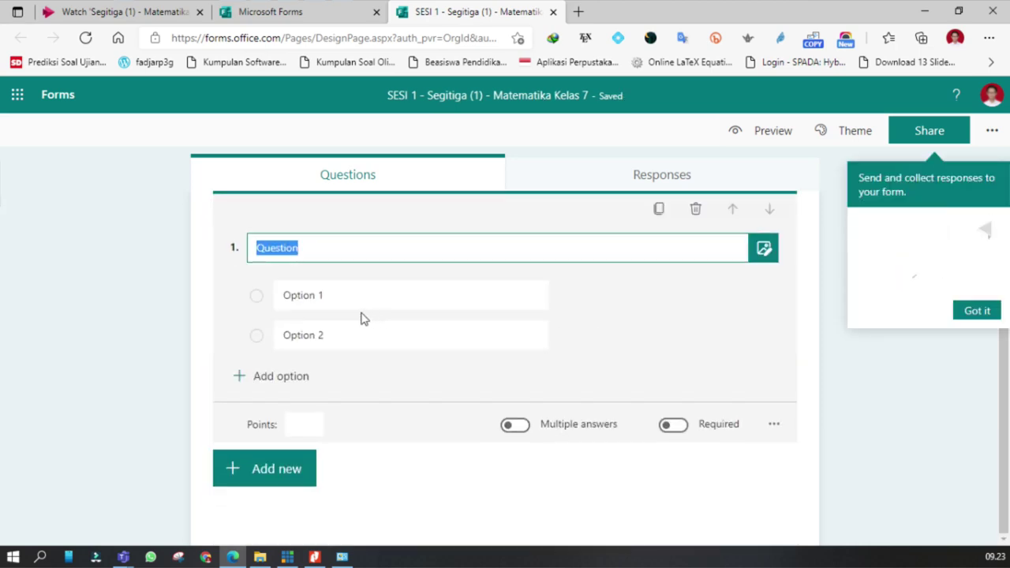
left_click(155, 11)
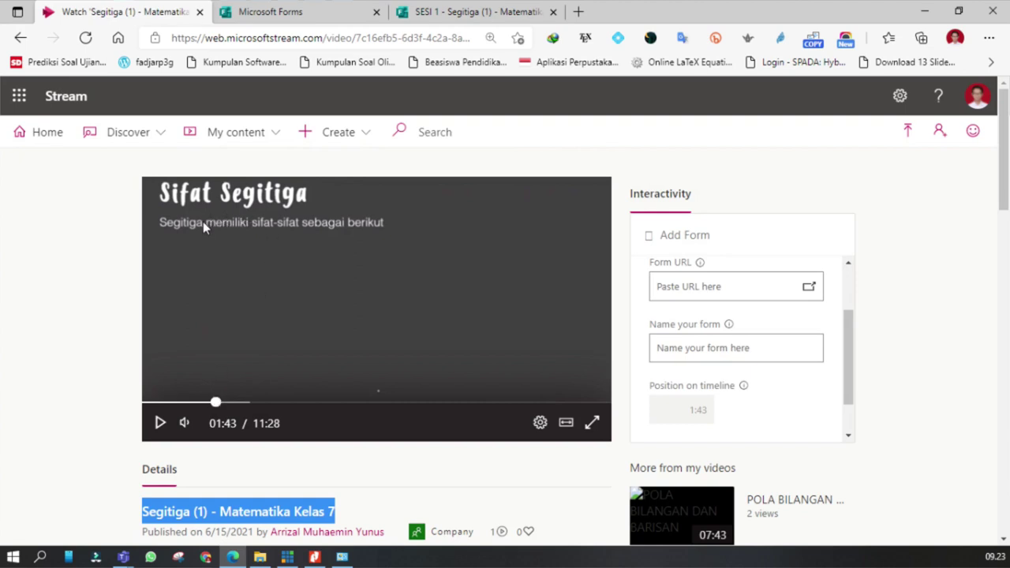
left_click(270, 11)
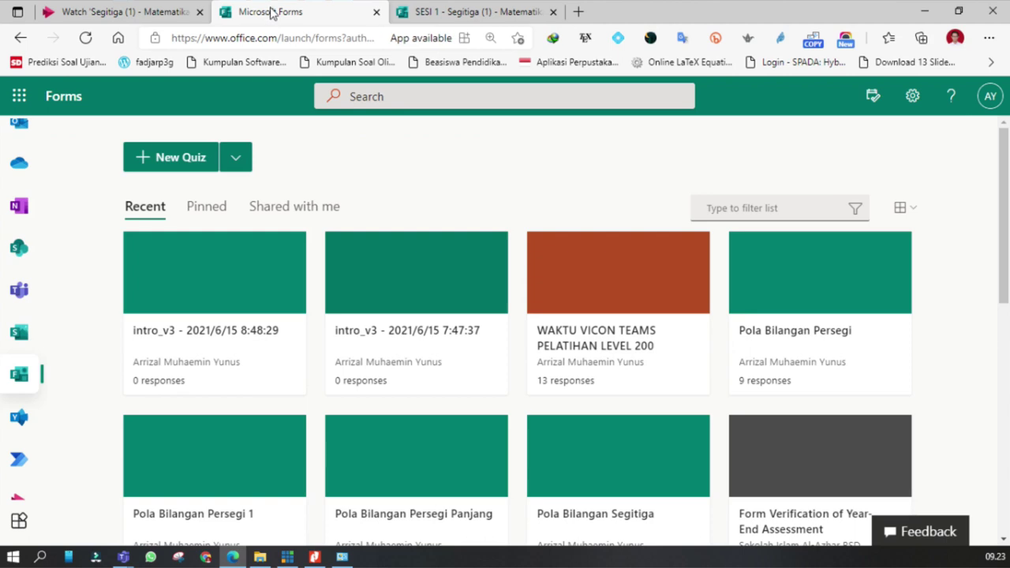
left_click(437, 12)
left_click_drag(439, 12, 298, 12)
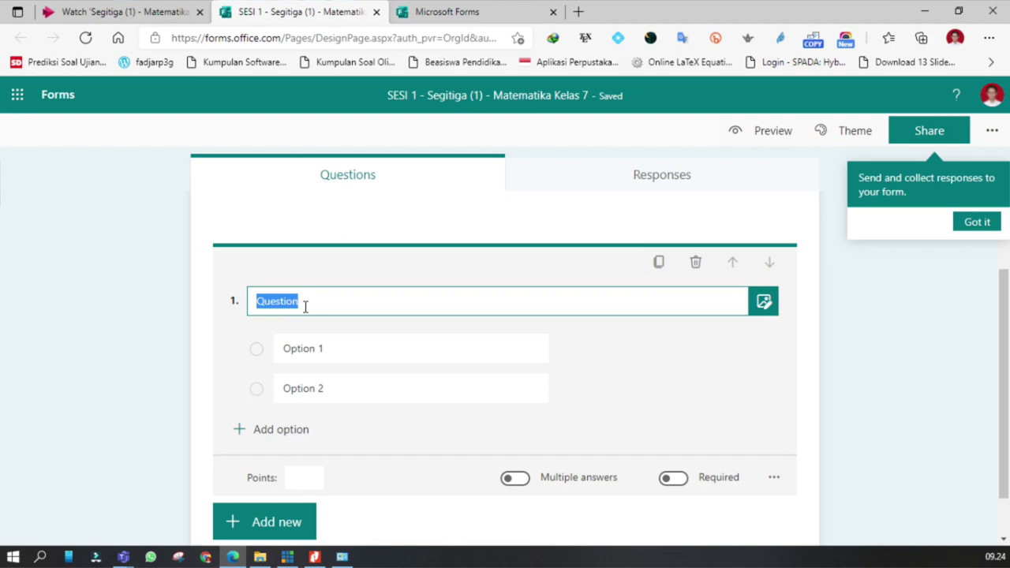
type("S")
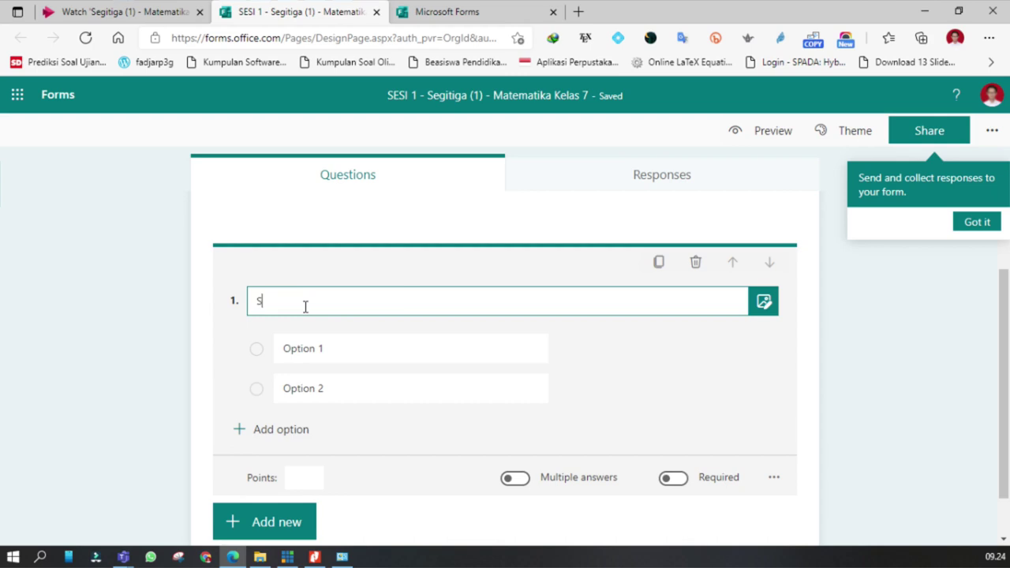
type("yarat u")
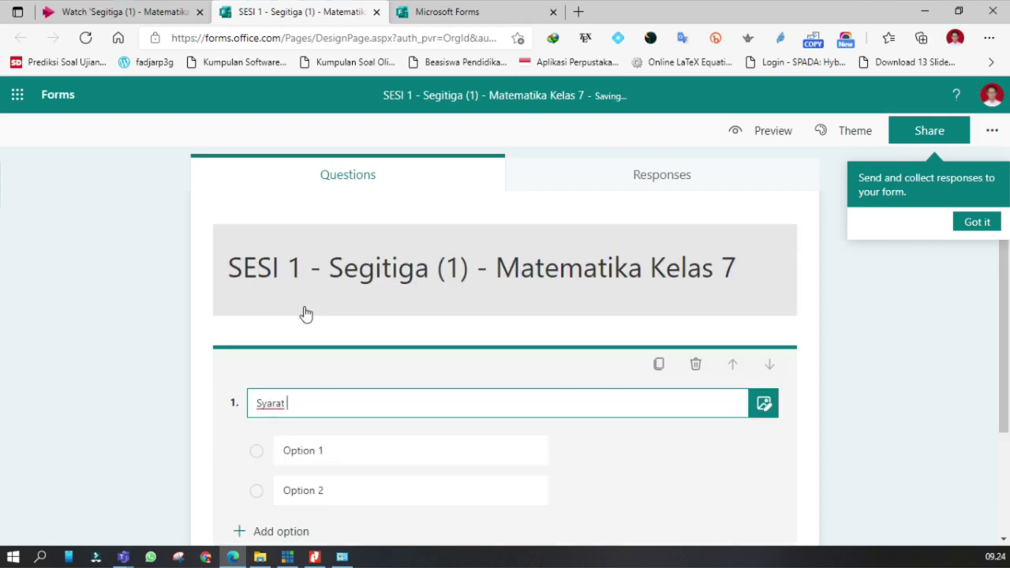
type("ntuk")
type(" bisa membuat ba")
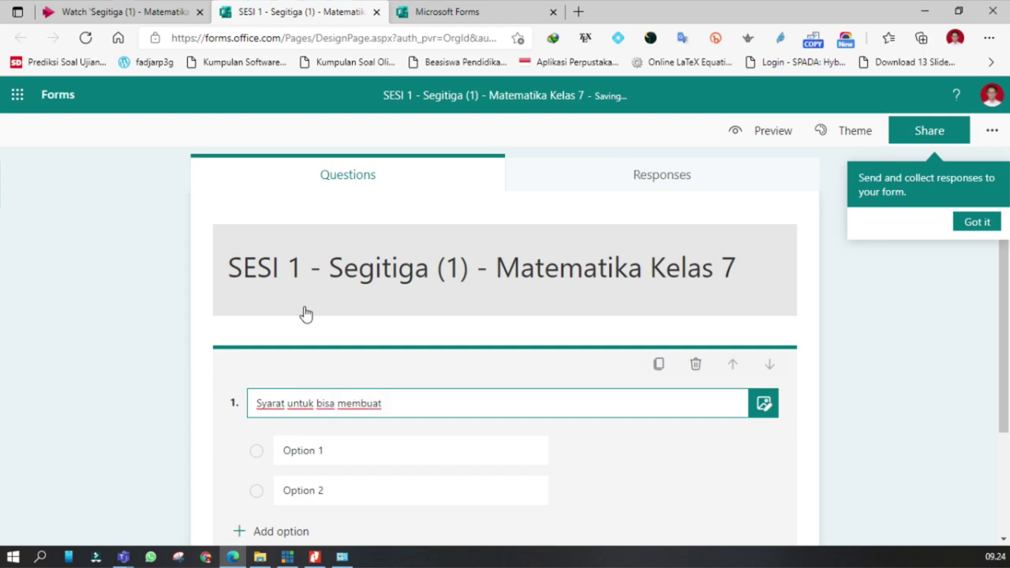
type("ngun datar")
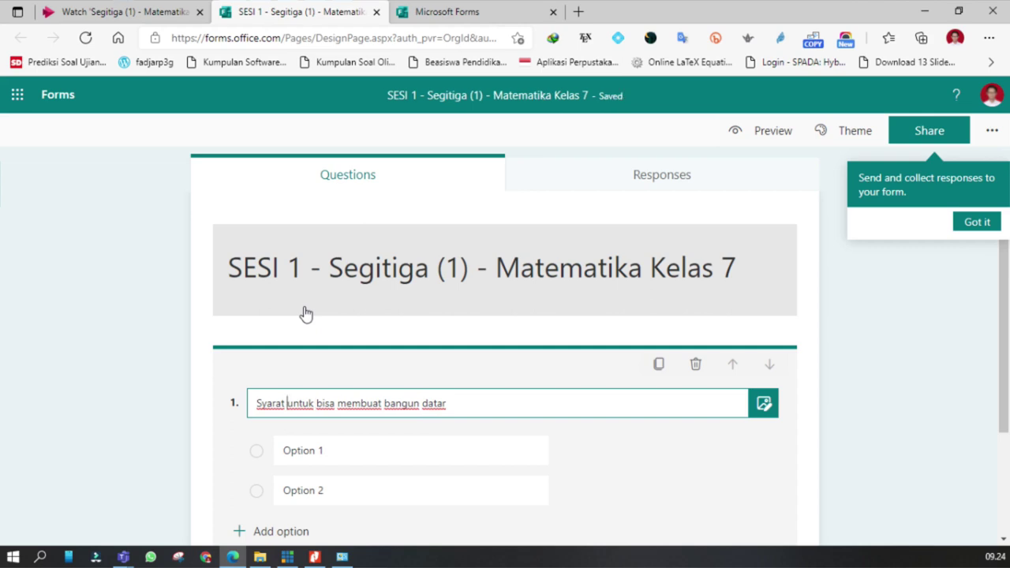
key("End")
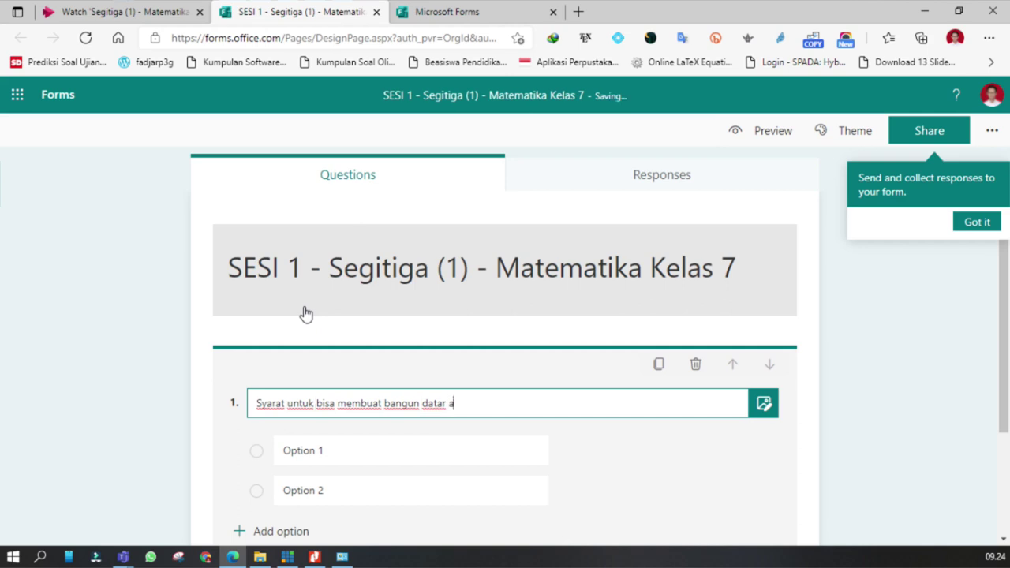
type("adalah minima")
type("l terdiri da")
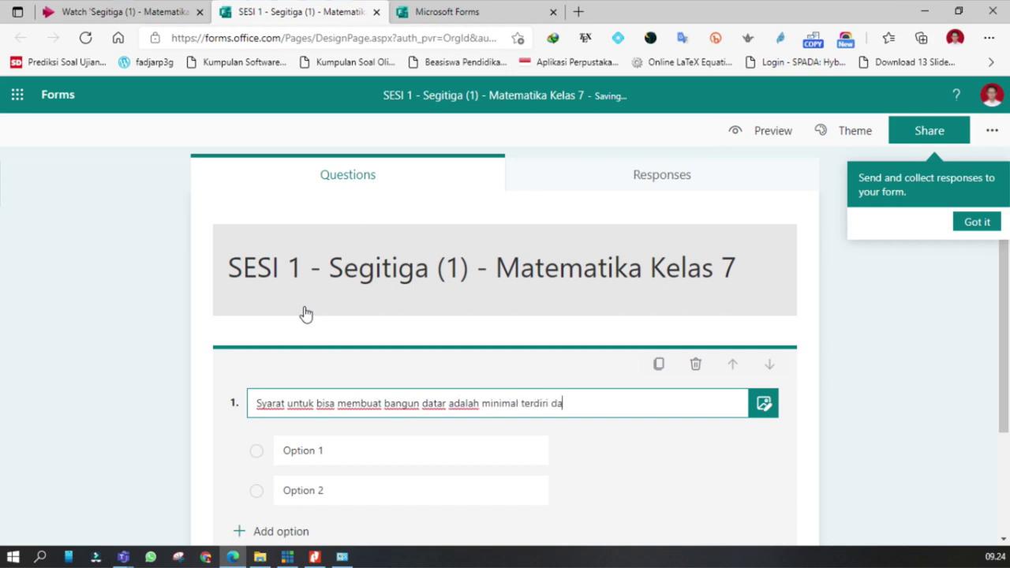
type("ri berap")
type("a titik")
type(">")
key("BackSpace")
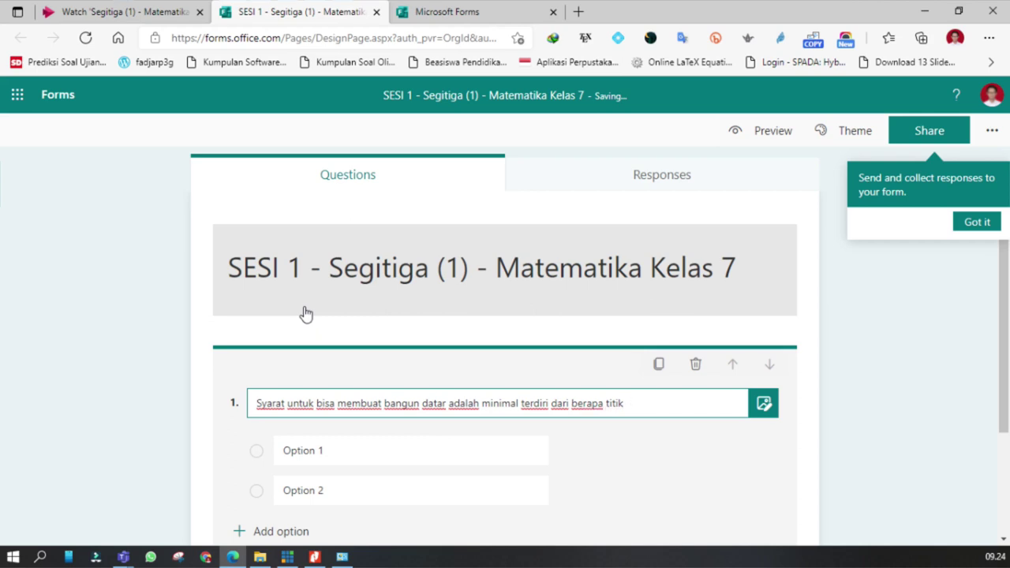
Fill in the question 1 answer options as 1, 2 and 3
left_click(343, 451)
type("1")
left_click(342, 445)
type("2")
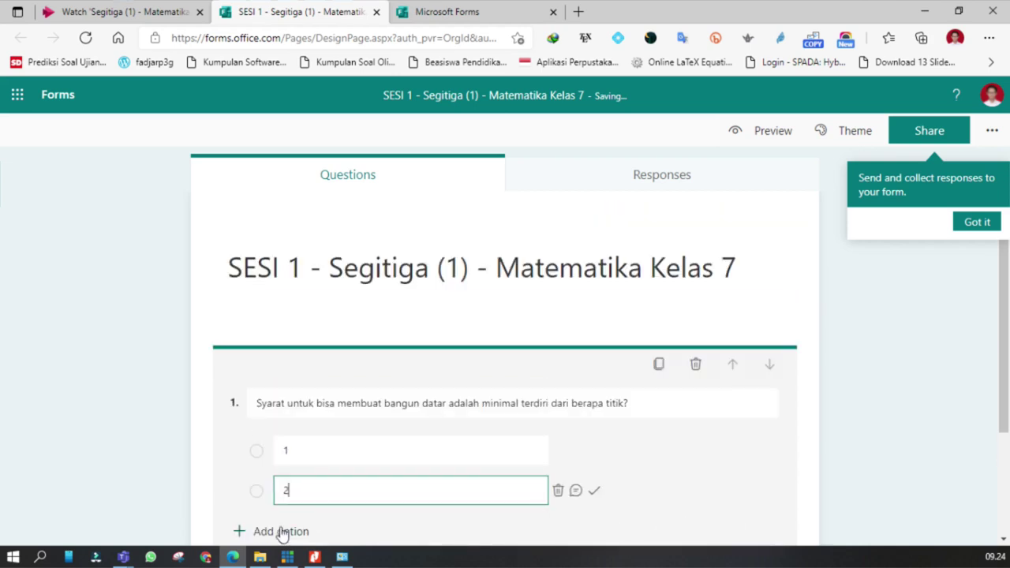
left_click(304, 526)
type("3")
scroll(320, 496, "down", 1)
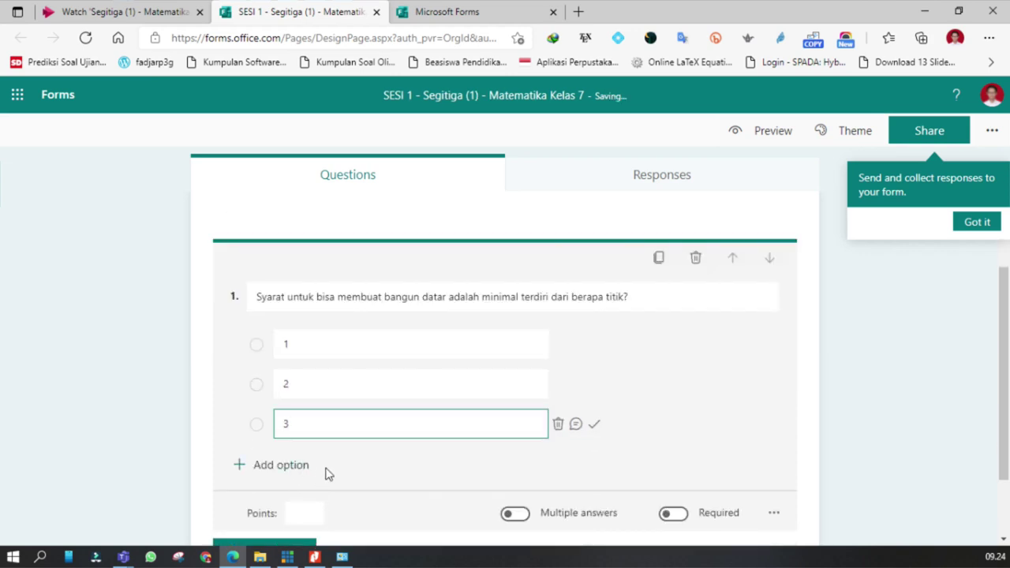
scroll(330, 465, "up", 2)
scroll(552, 450, "down", 2)
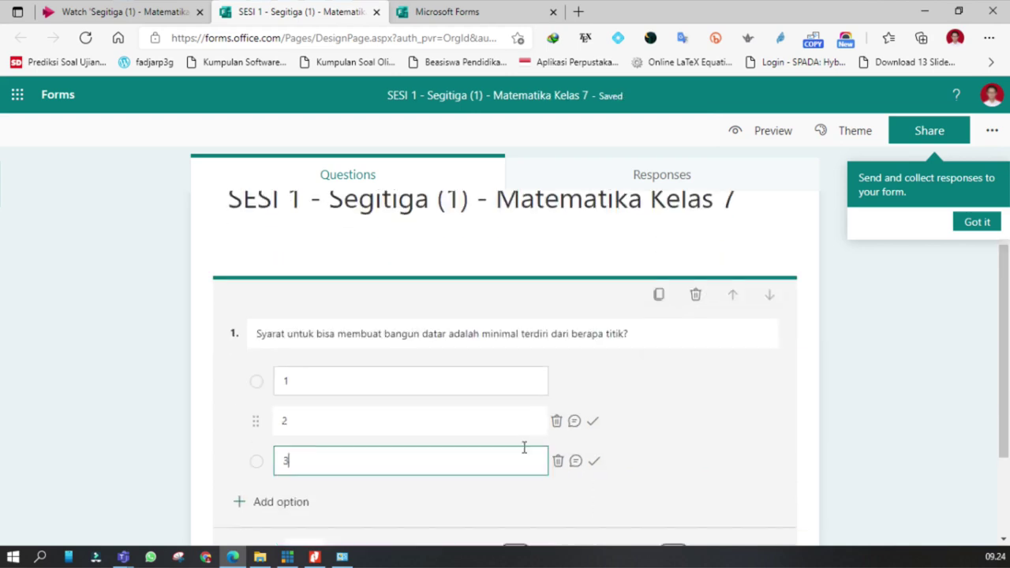
Mark 3 as the correct answer and make question 1 required
left_click(595, 427)
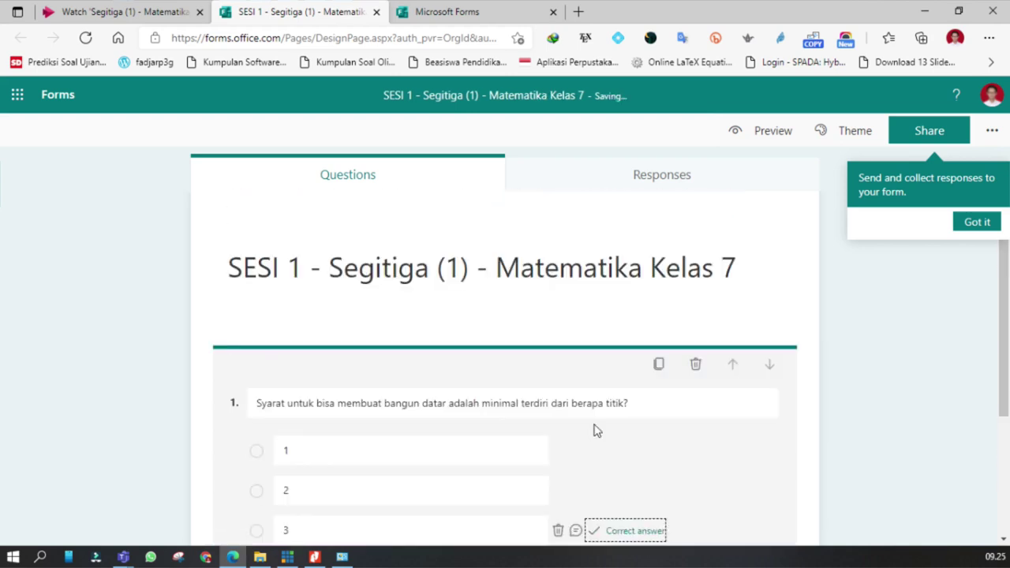
scroll(621, 440, "down", 3)
mouse_move(411, 451)
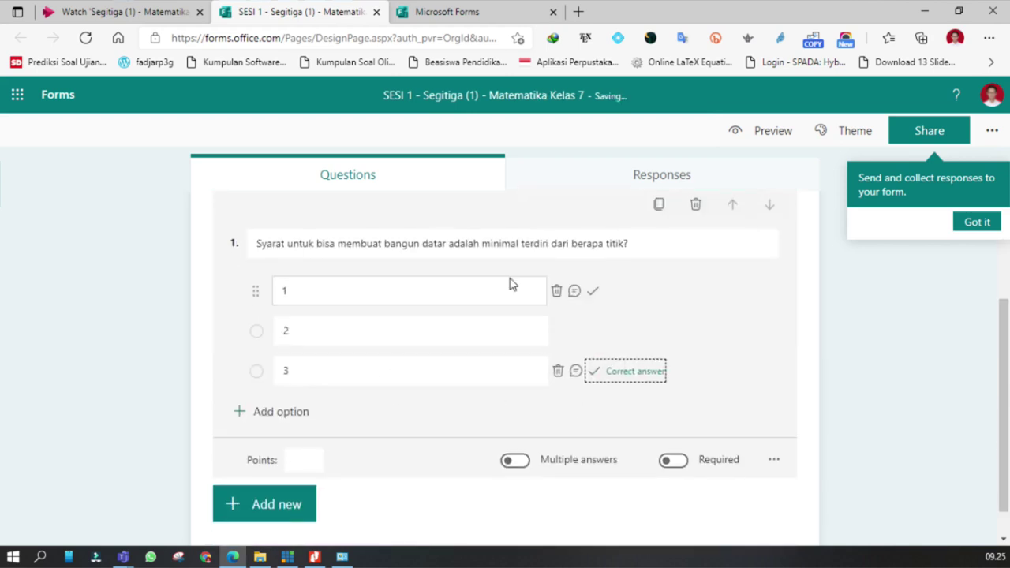
scroll(510, 284, "up", 3)
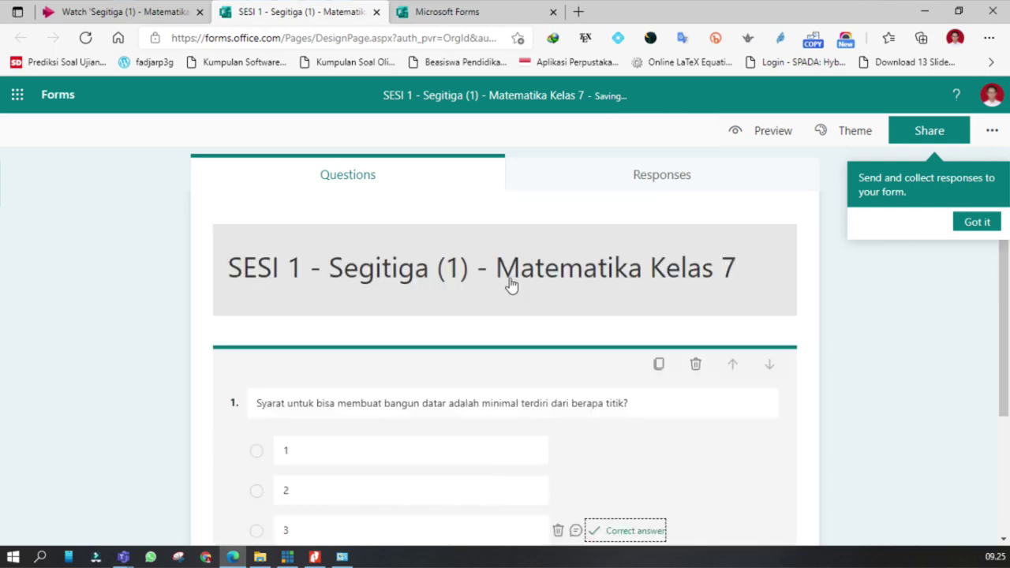
scroll(458, 383, "down", 2)
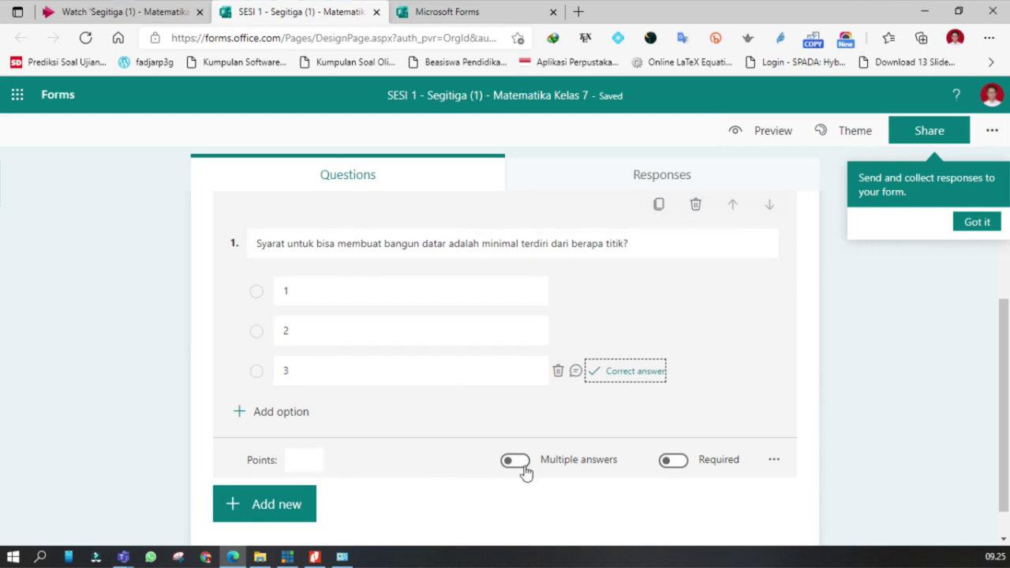
left_click(671, 461)
scroll(669, 465, "up", 2)
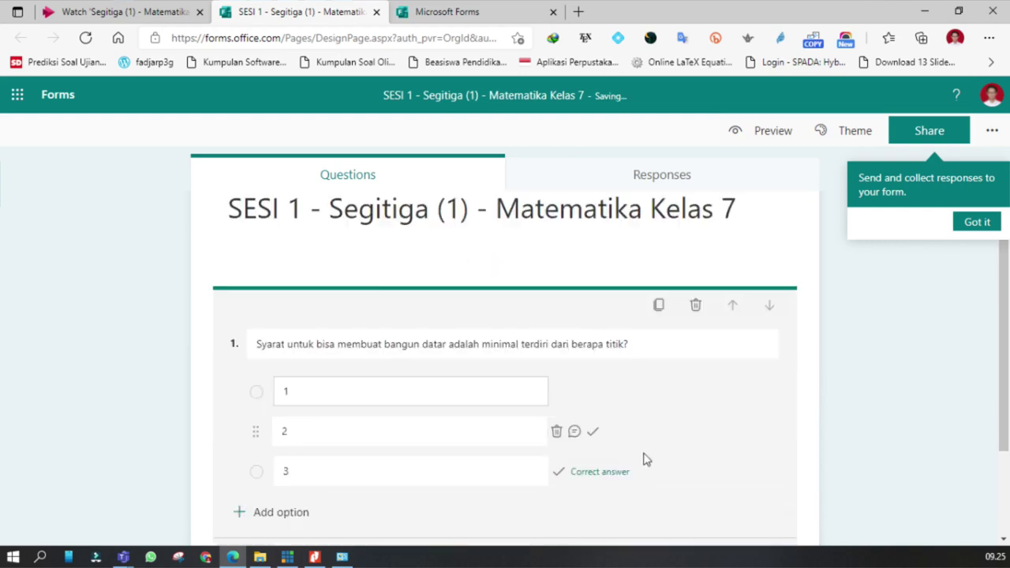
scroll(643, 460, "down", 2)
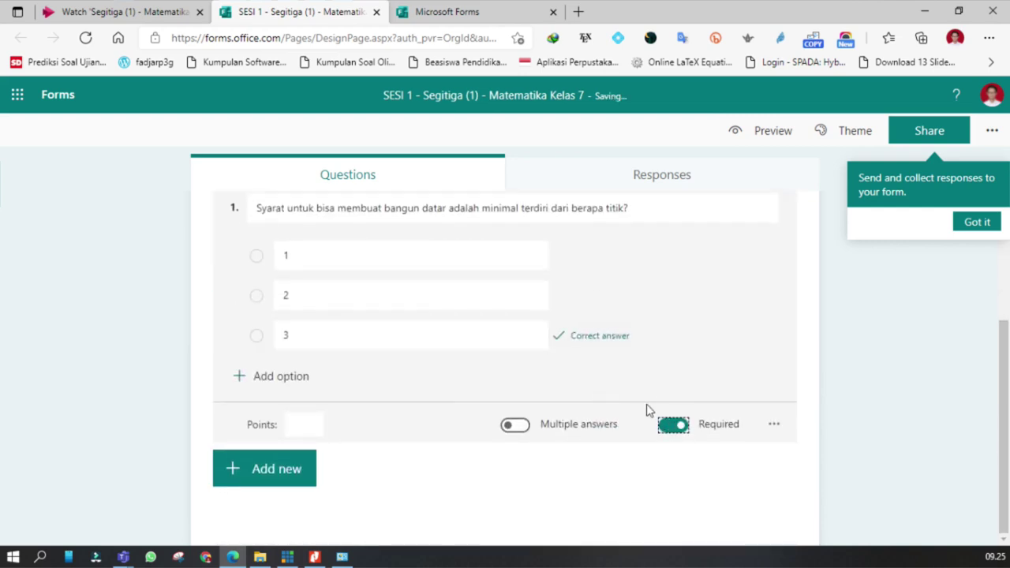
left_click(777, 427)
scroll(779, 430, "up", 3)
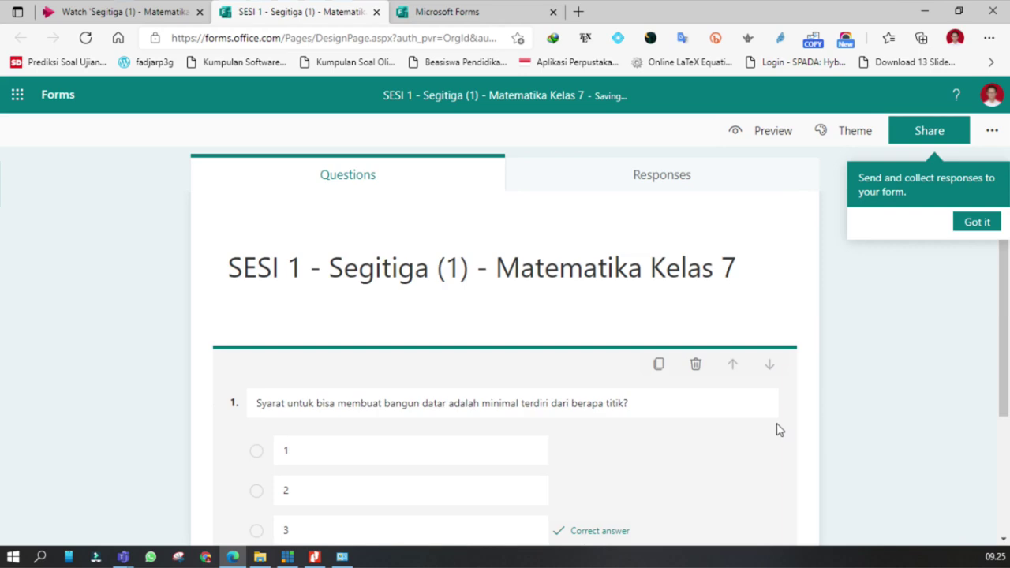
scroll(730, 404, "down", 2)
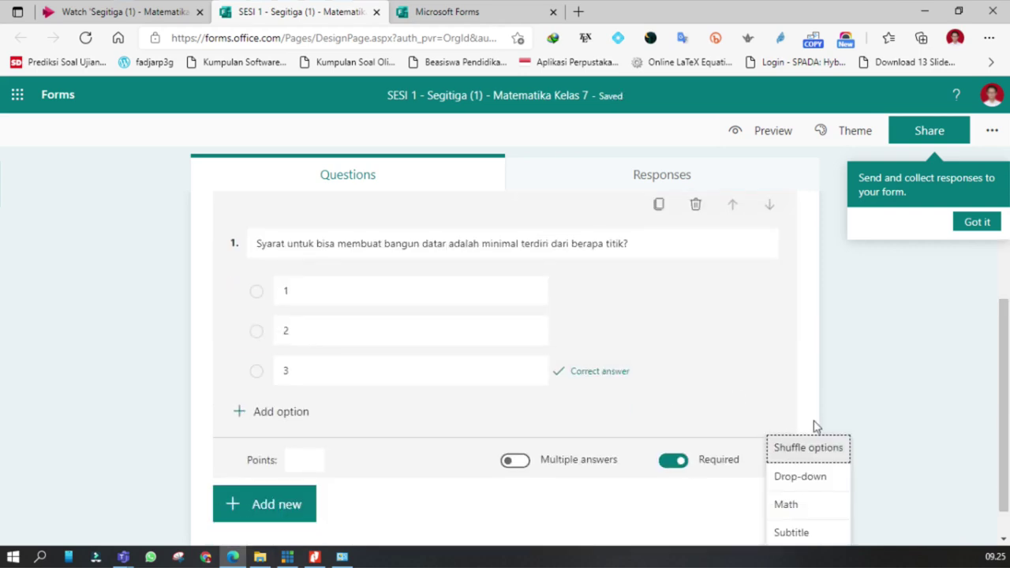
Set the SESI 1 quiz to 'Anyone can respond', copy its link, and return to Stream
left_click(815, 365)
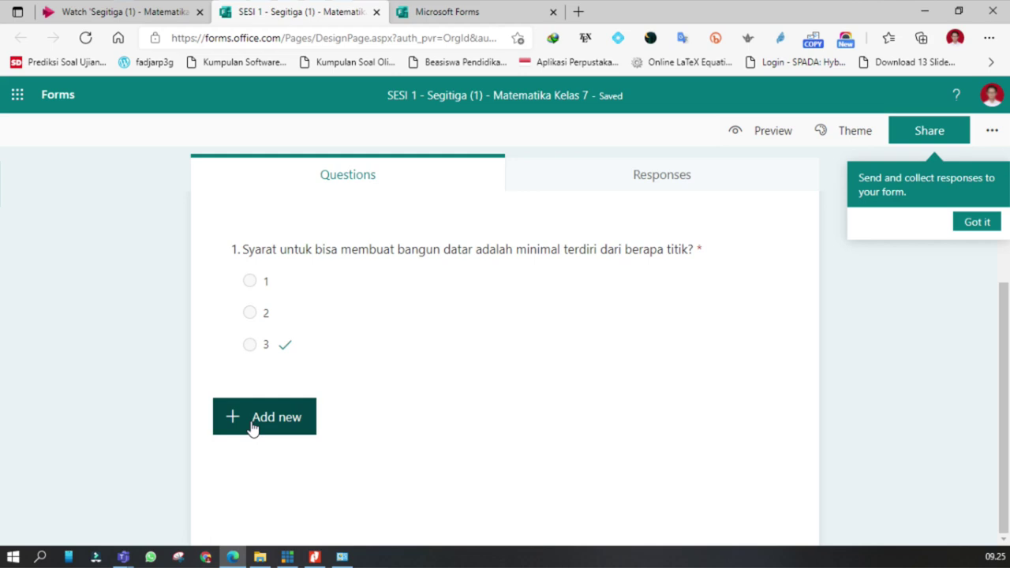
scroll(332, 387, "up", 1)
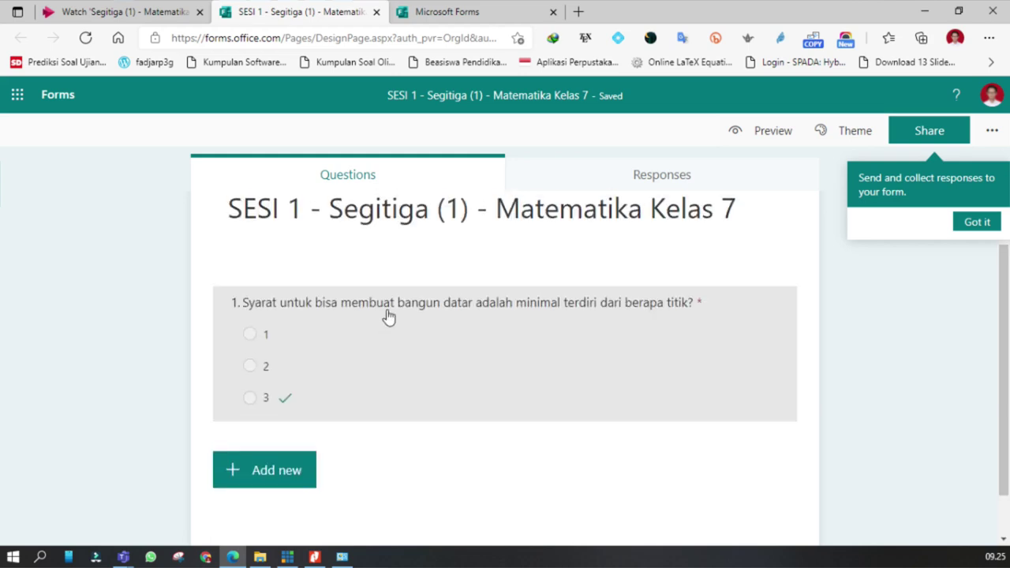
scroll(388, 318, "up", 1)
left_click(981, 224)
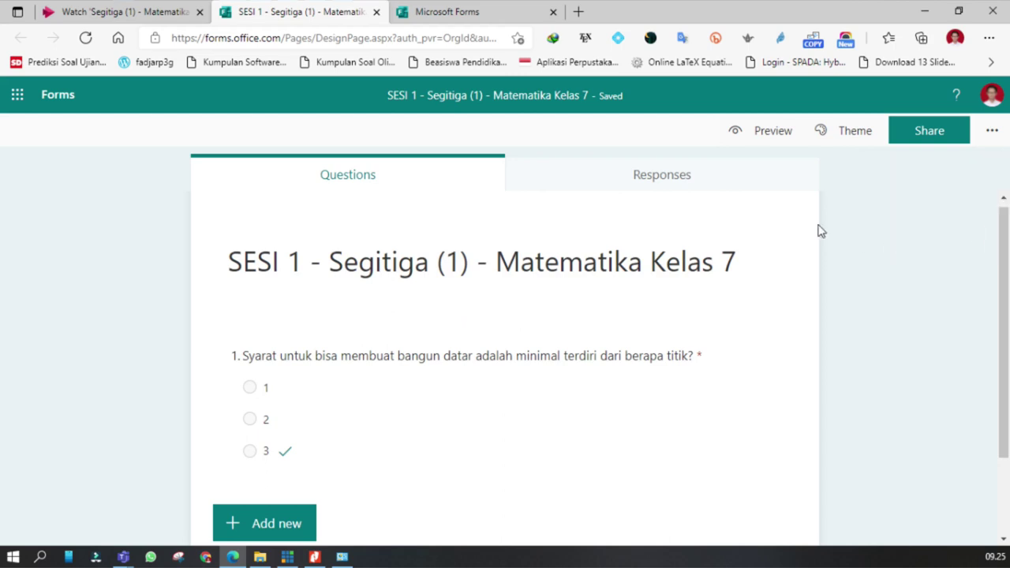
left_click(930, 140)
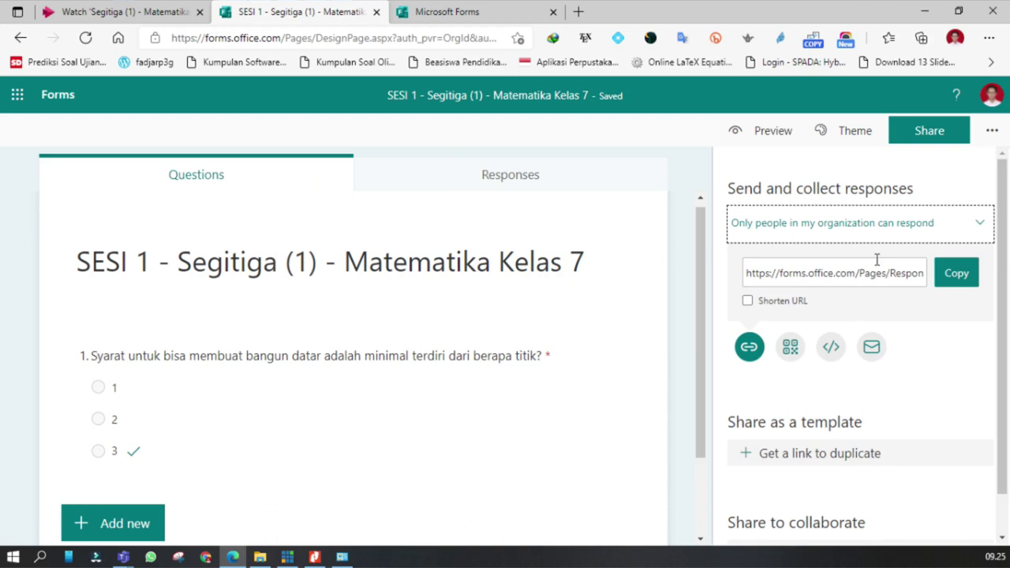
left_click(884, 232)
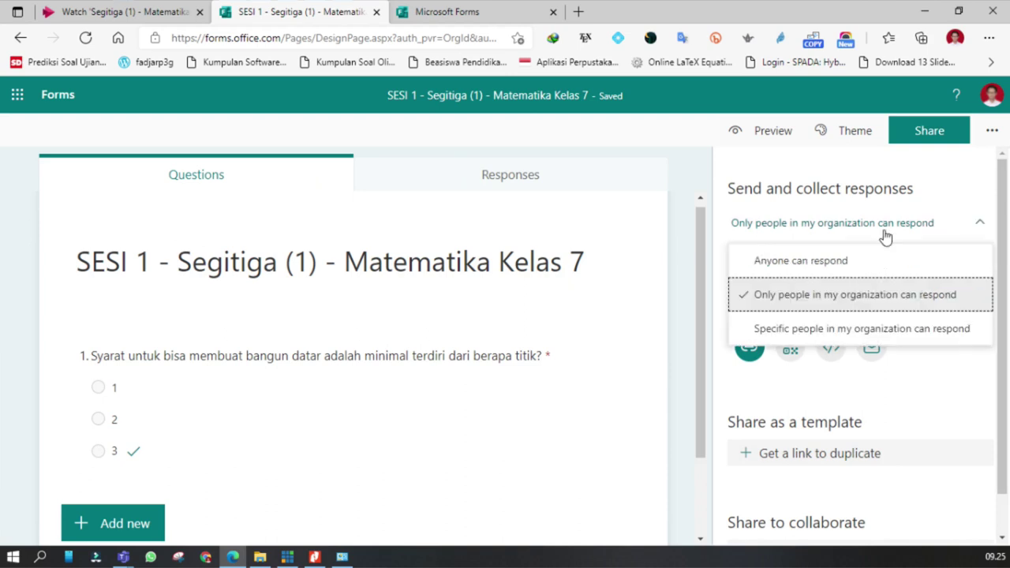
left_click(956, 273)
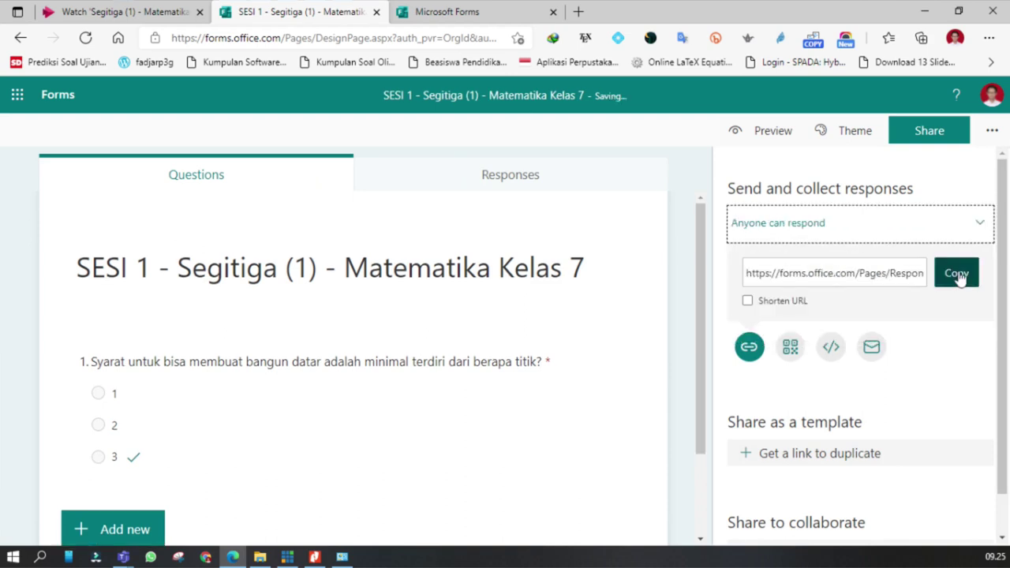
left_click(956, 273)
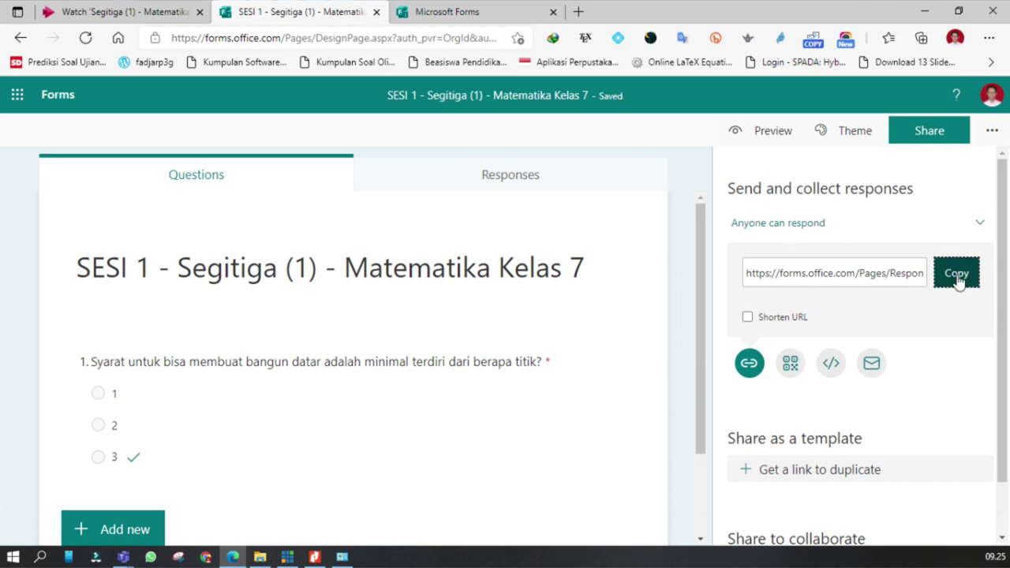
left_click(124, 11)
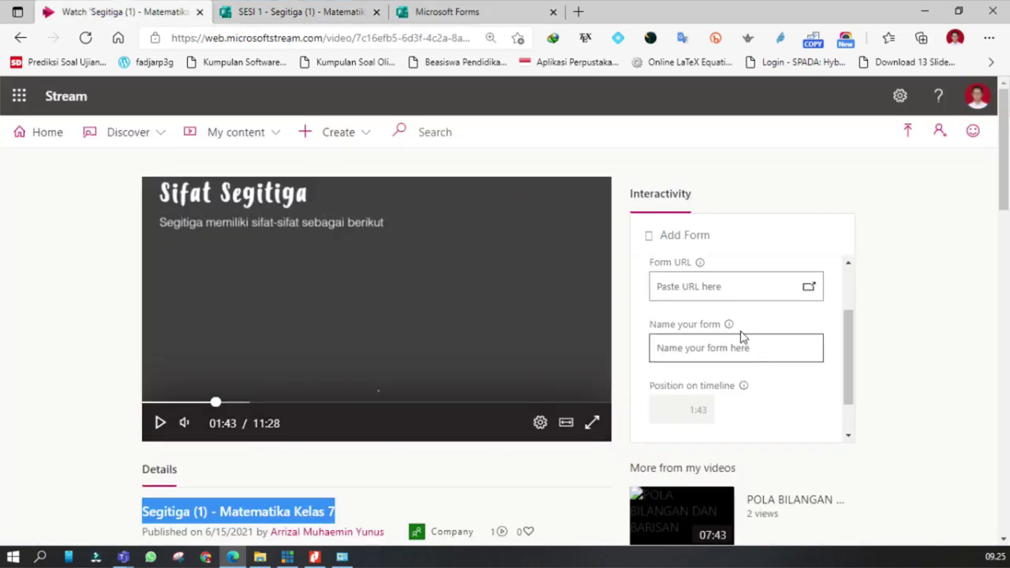
Paste the quiz link as the Form URL and verify it opens the SESI 1 quiz
left_click(732, 282)
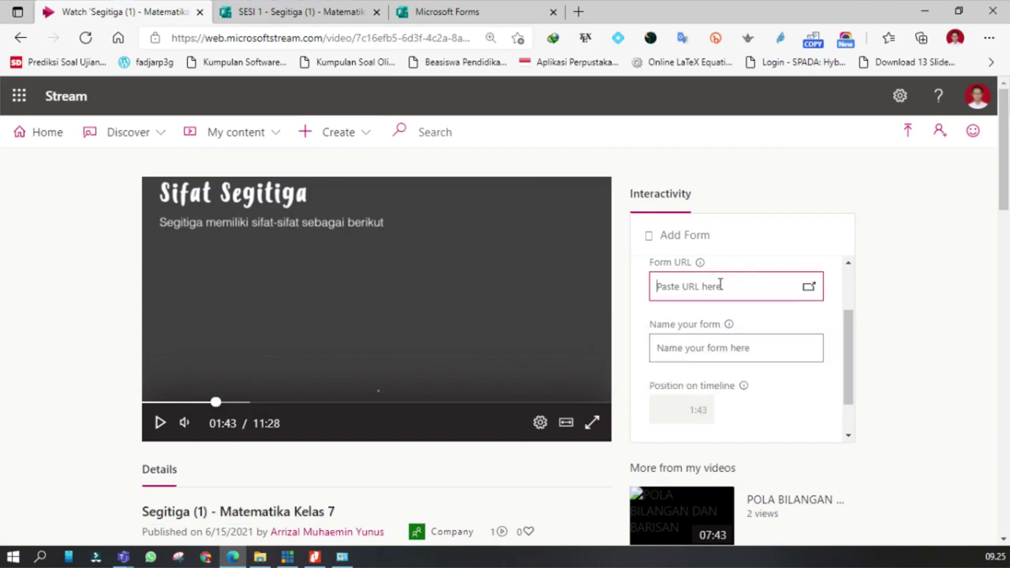
key("ctrl+v")
left_click(694, 354)
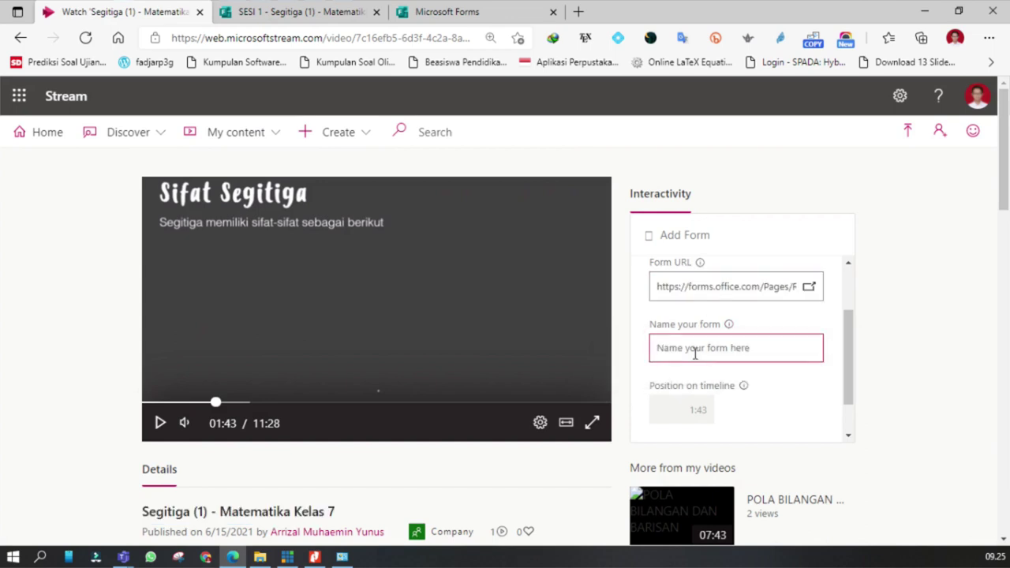
left_click(809, 289)
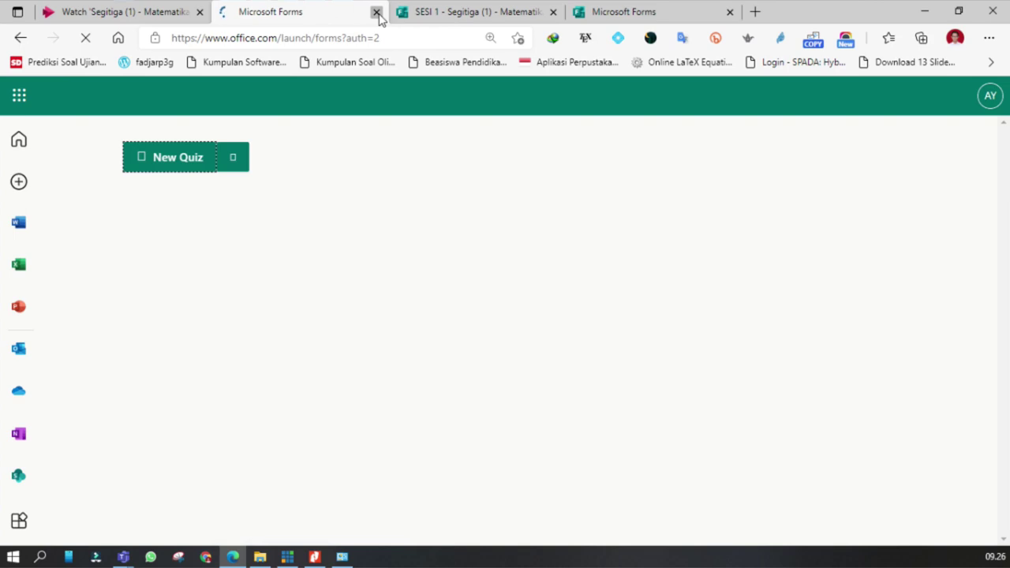
key("ctrl+w")
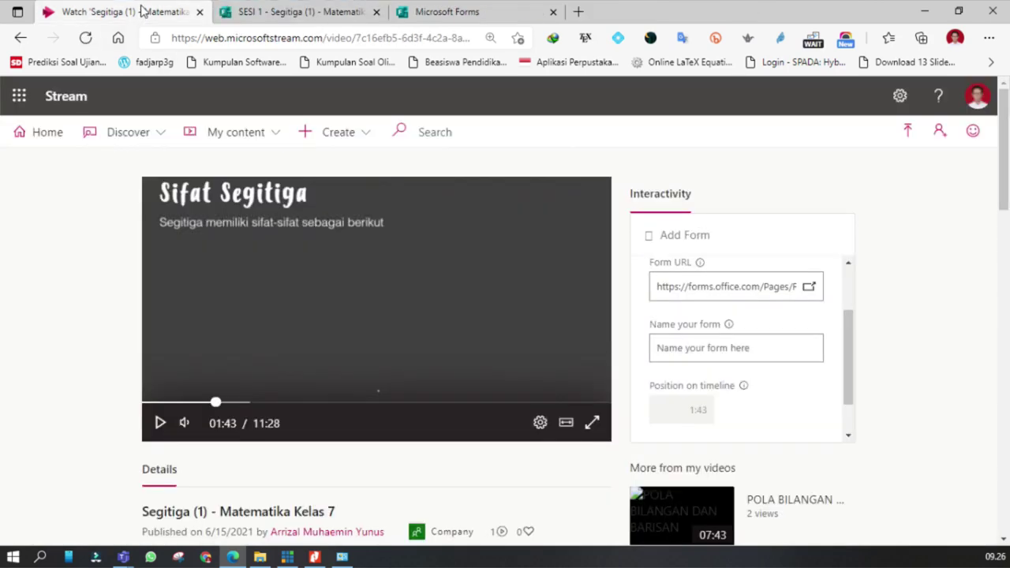
Name the form Sesi1 and add it to the timeline at 1:43
left_click(694, 352)
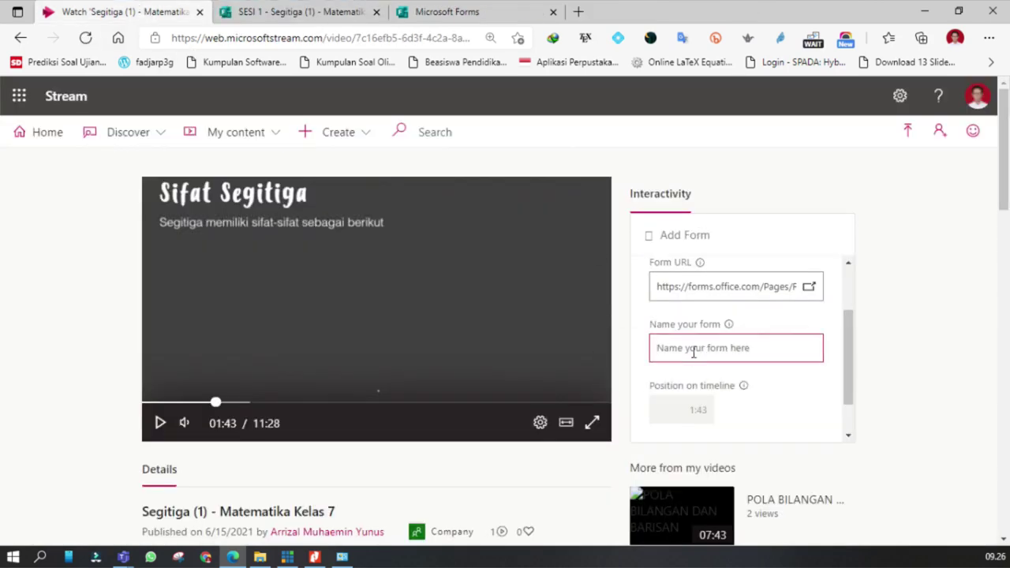
type("Sesi1")
scroll(702, 383, "down", 1)
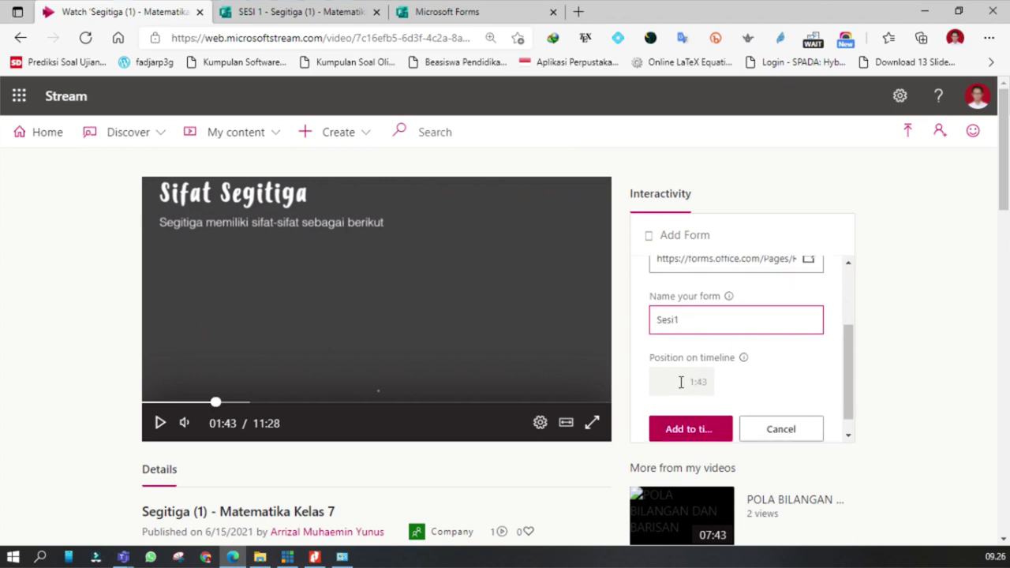
scroll(705, 291, "up", 2)
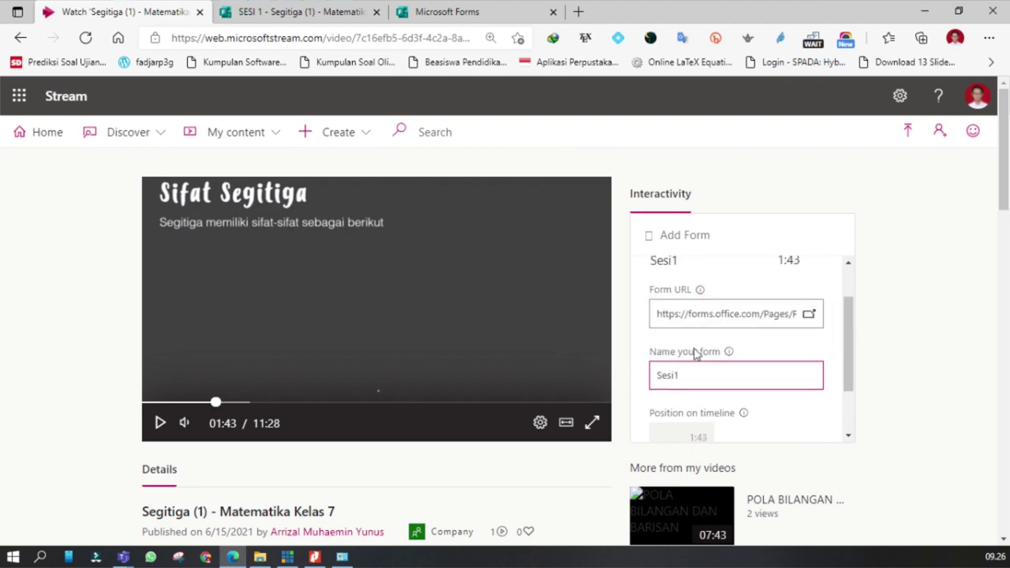
scroll(699, 371, "down", 3)
left_click(695, 410)
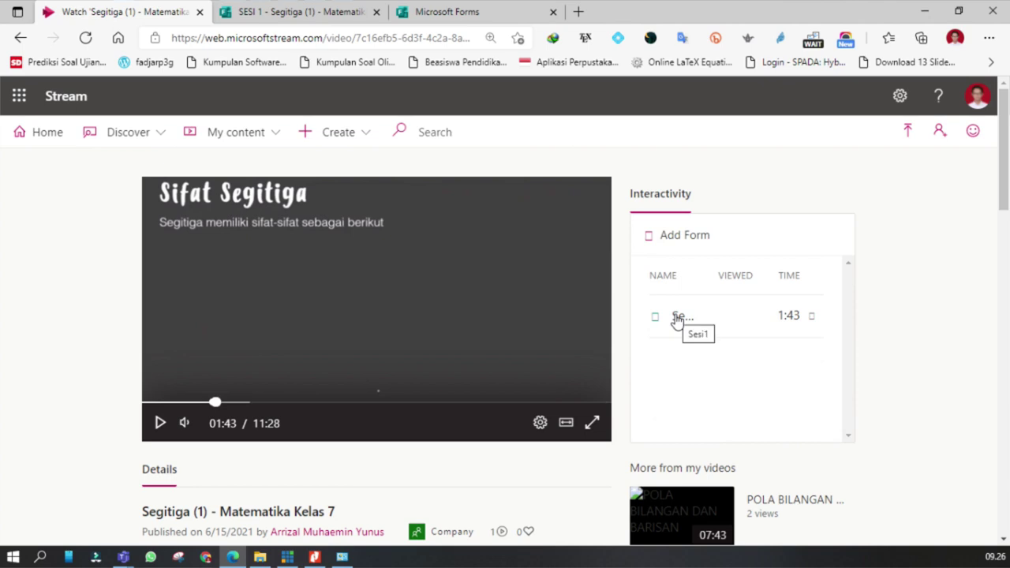
Seek back to about 01:24 and play until the Sesi1 quiz appears at 1:43
left_click(204, 404)
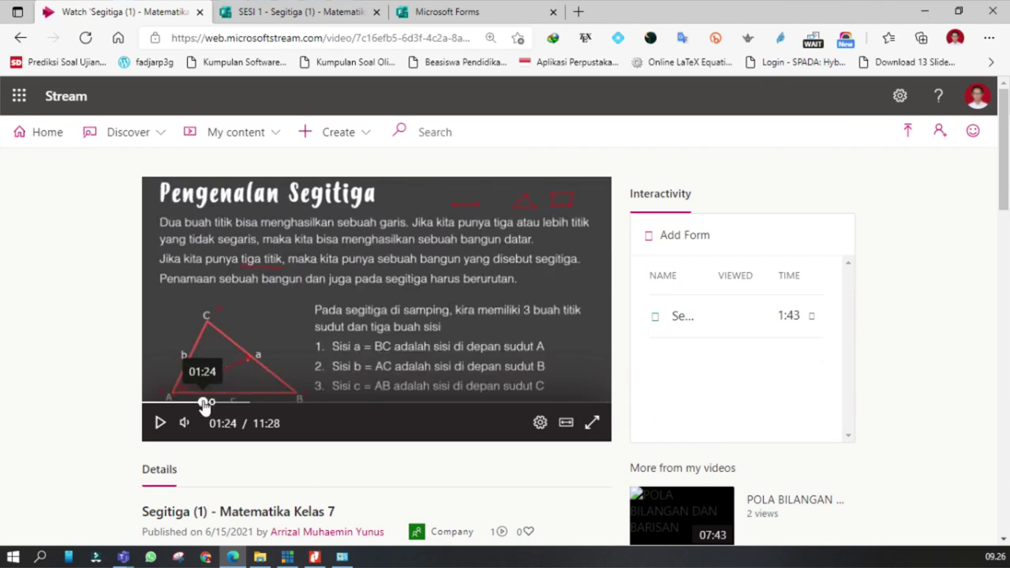
key("Right")
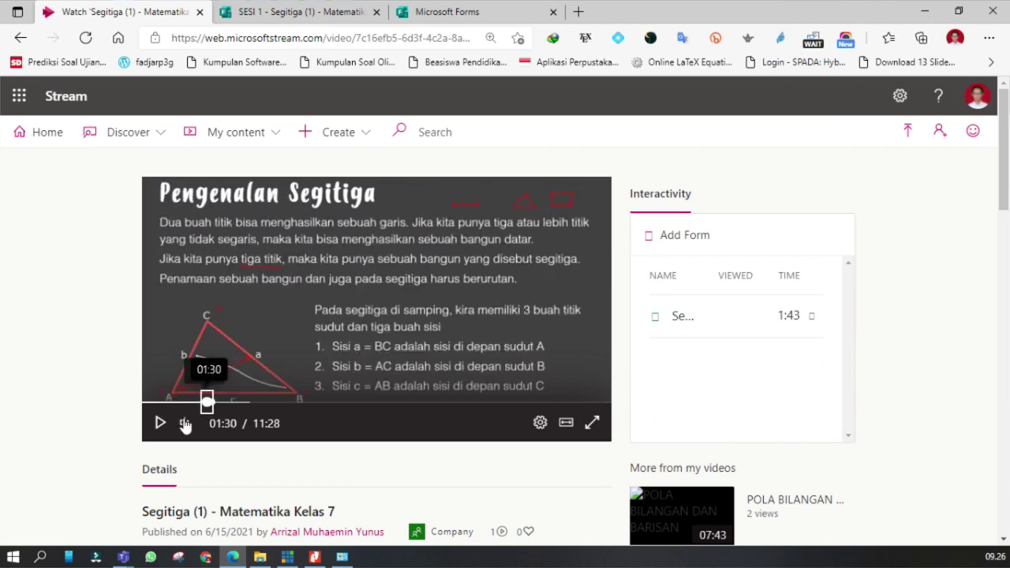
left_click(161, 423)
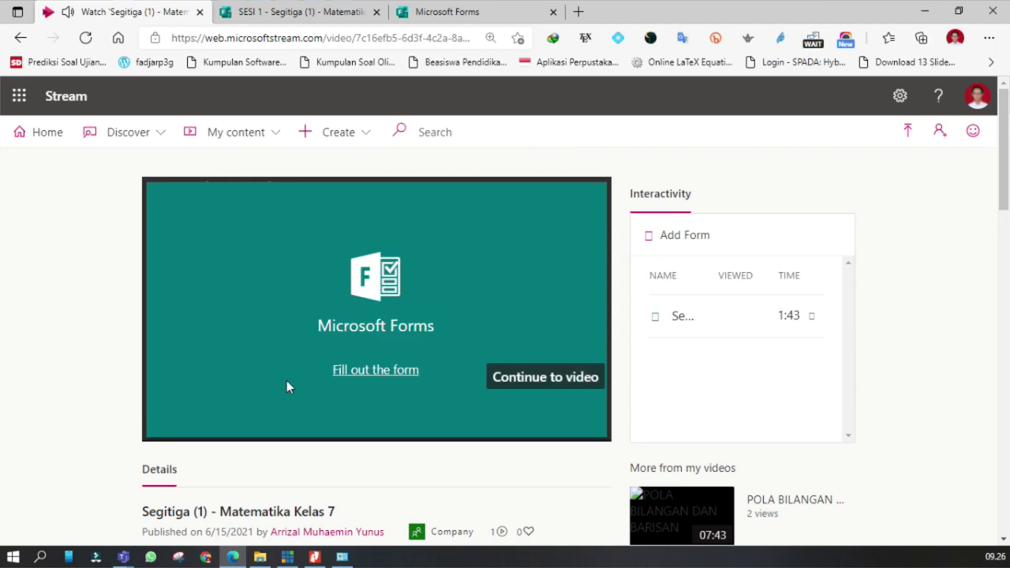
Answer the quiz question with 3, submit it, and view the 100% points result
left_click(361, 373)
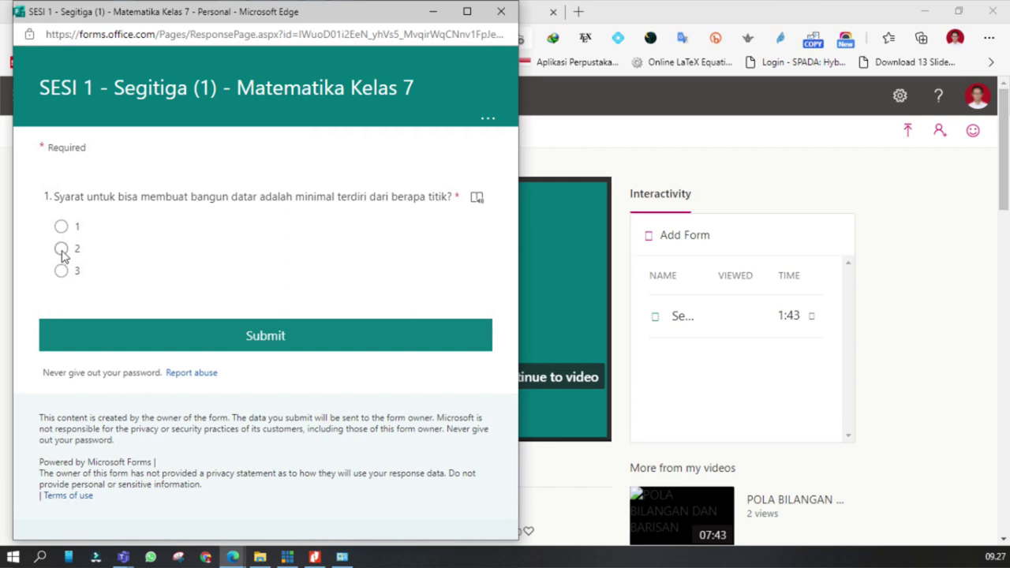
left_click(60, 270)
left_click(276, 339)
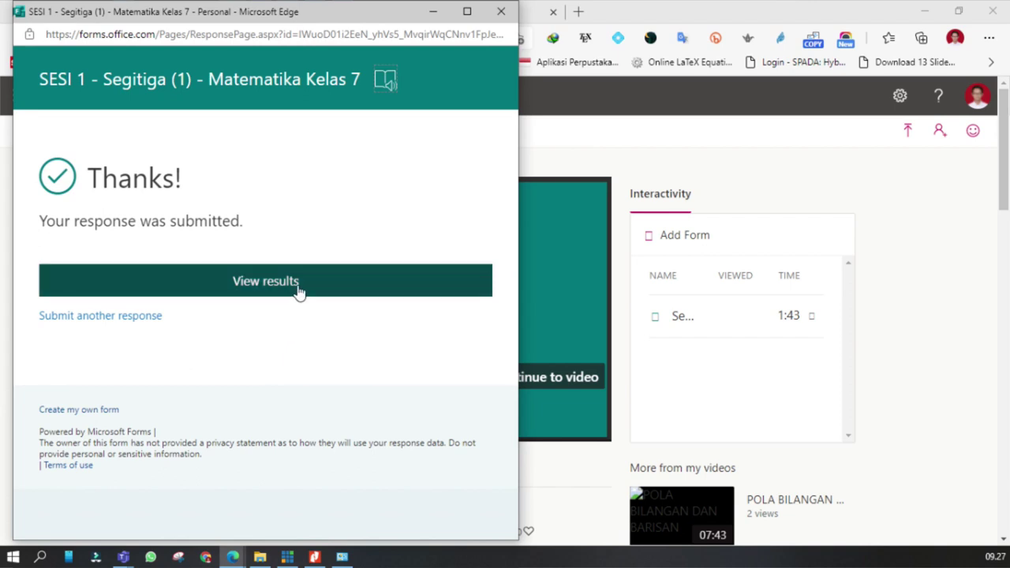
left_click(299, 292)
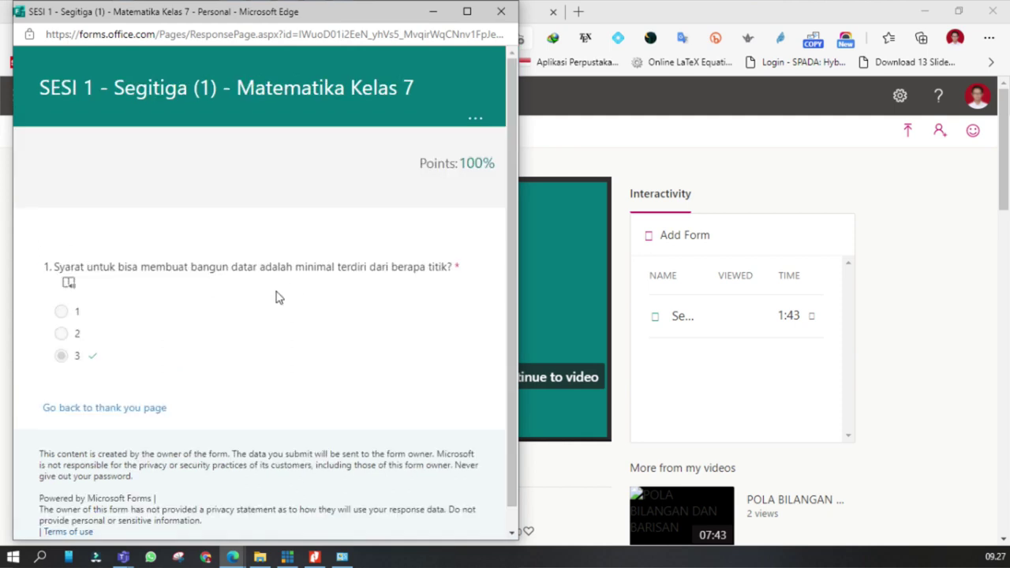
scroll(257, 343, "down", 1)
Close the quiz window and continue the video
scroll(256, 343, "up", 1)
left_click(500, 11)
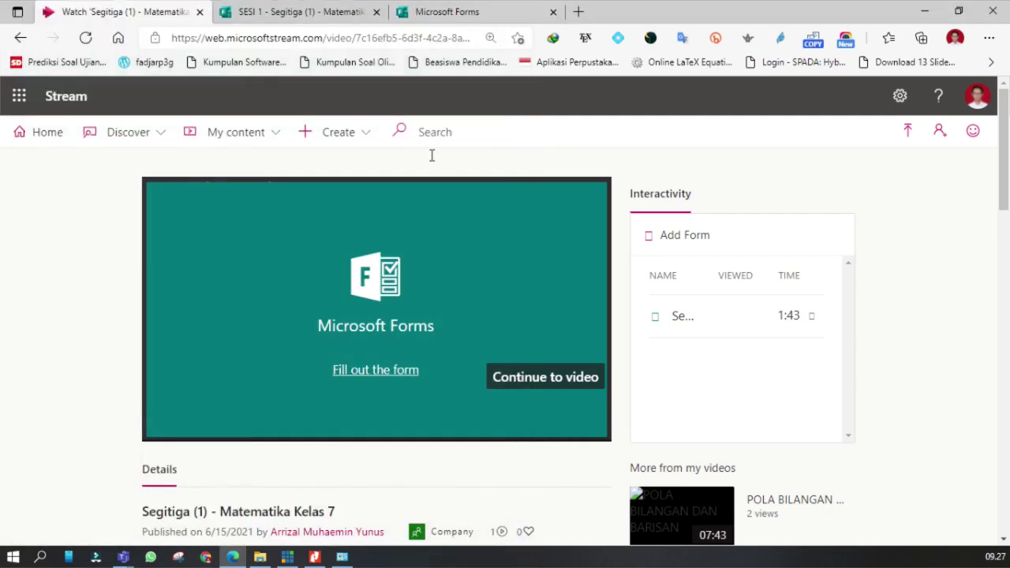
left_click(542, 379)
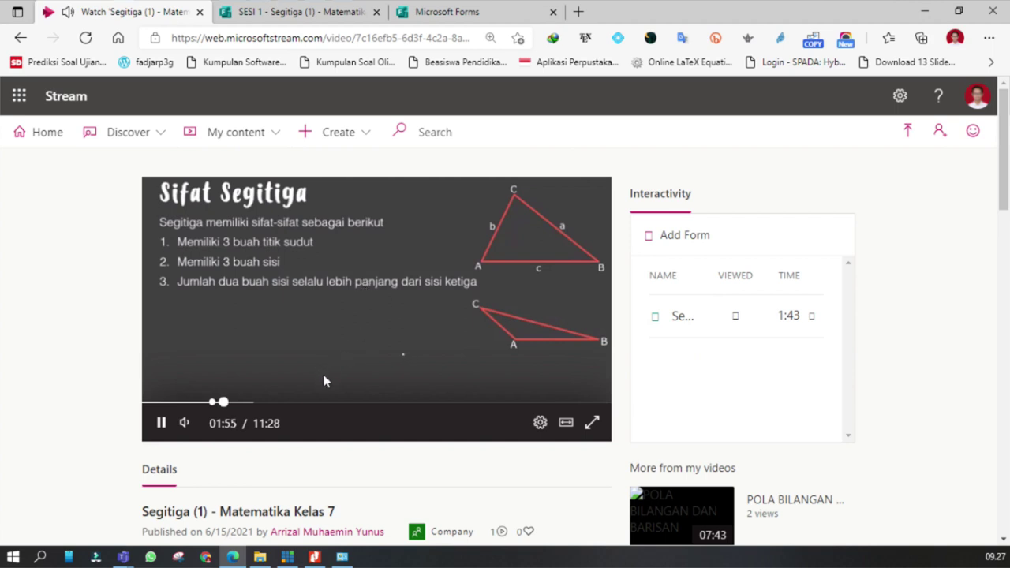
Skim the video forward and pause at 03:17 on the Jenis-Jenis Segitiga slide
left_click(232, 402)
left_click_drag(233, 402, 257, 402)
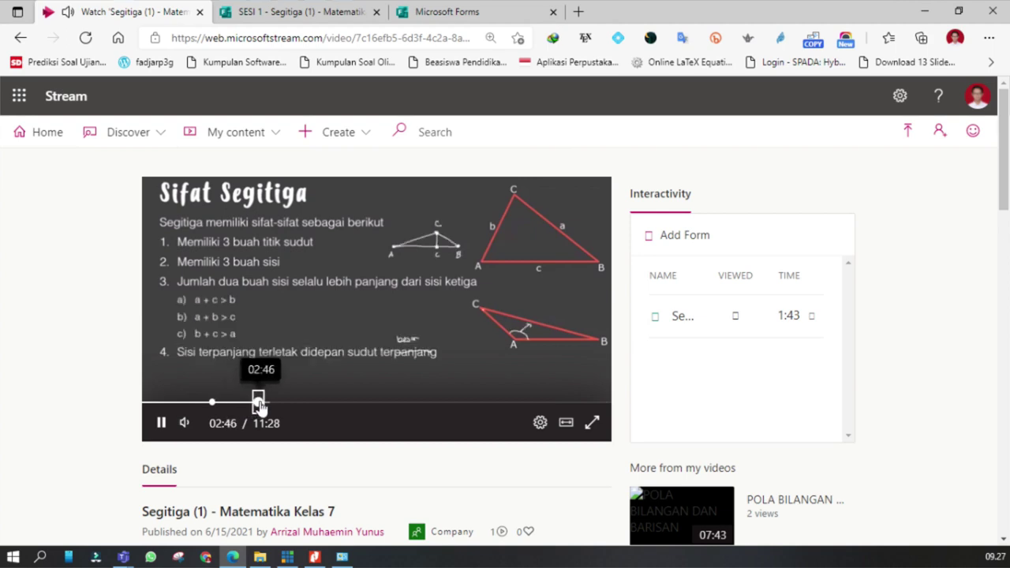
left_click_drag(261, 403, 268, 403)
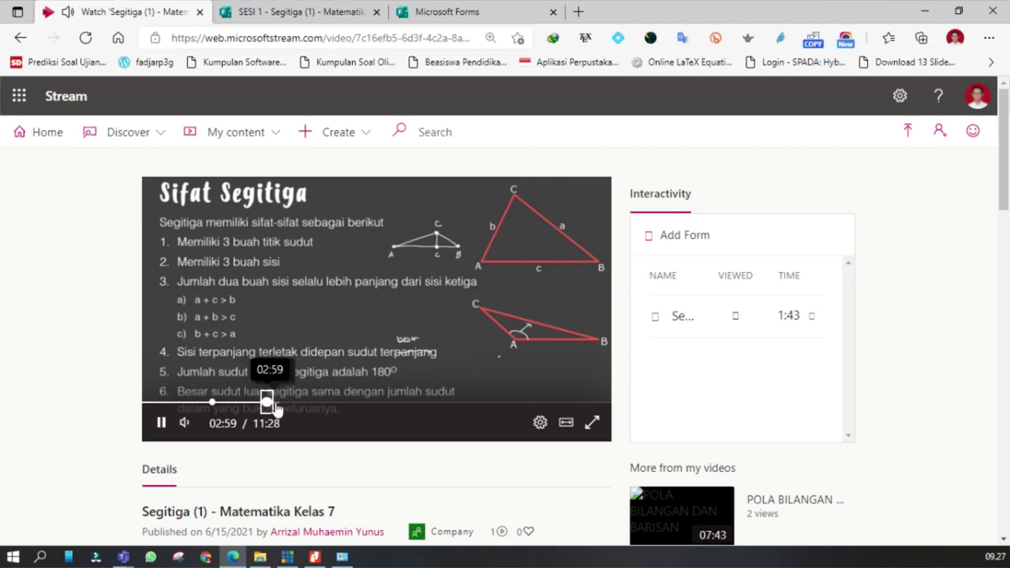
left_click(275, 403)
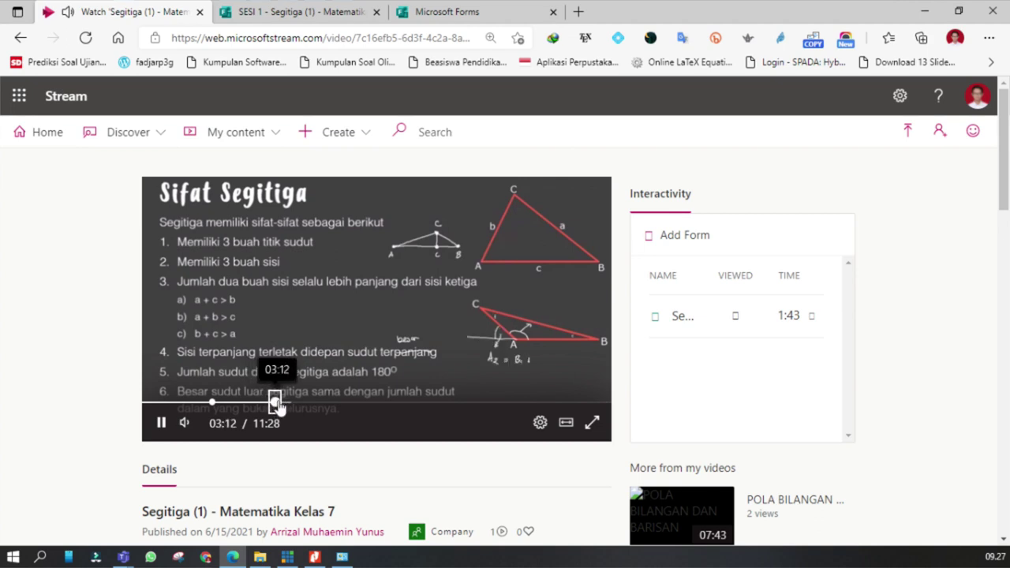
left_click_drag(275, 403, 273, 403)
left_click(160, 424)
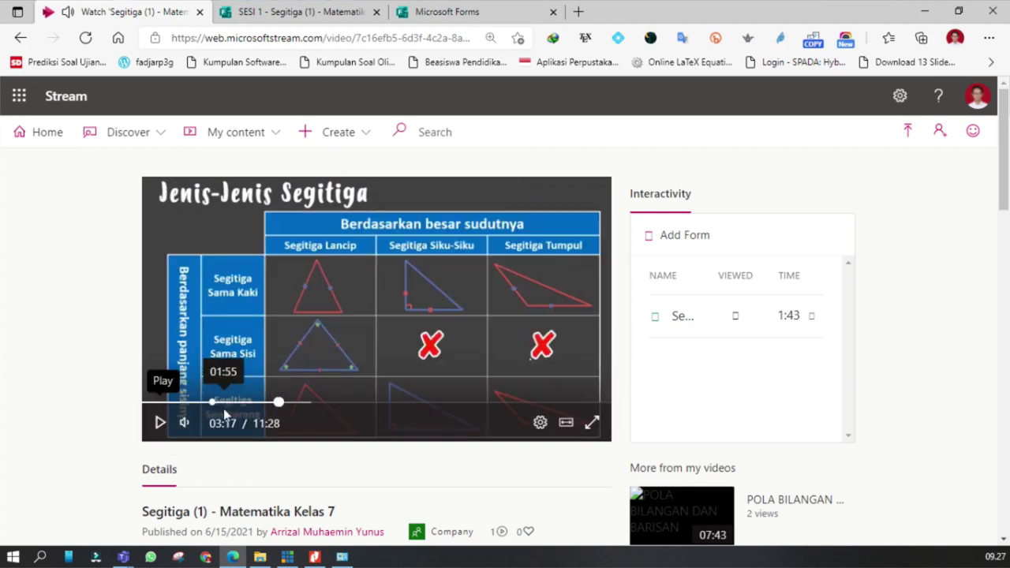
Add a new form slot at 3:17, then switch to the Microsoft Forms home page
left_click(677, 236)
mouse_move(298, 12)
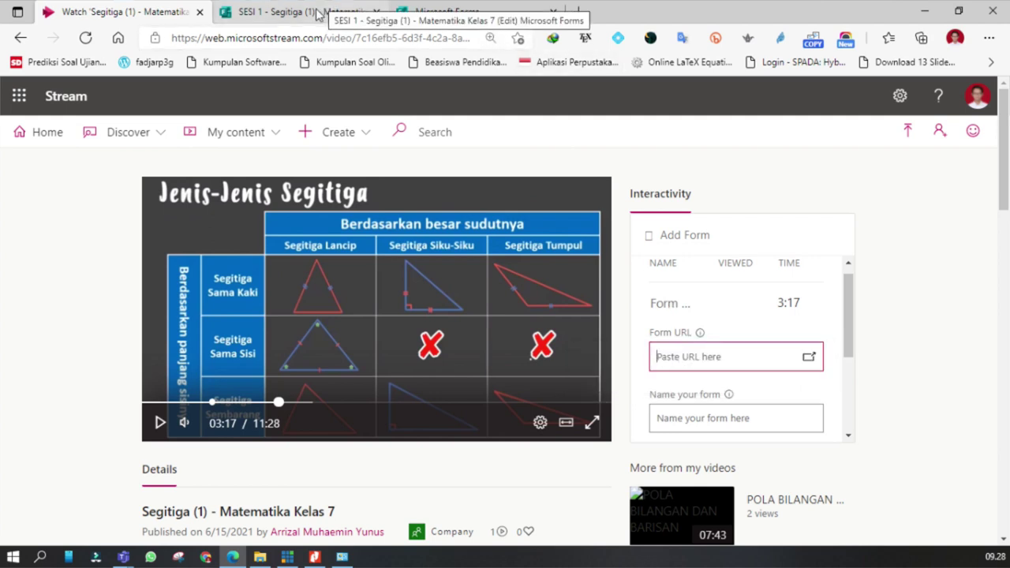
left_click(419, 12)
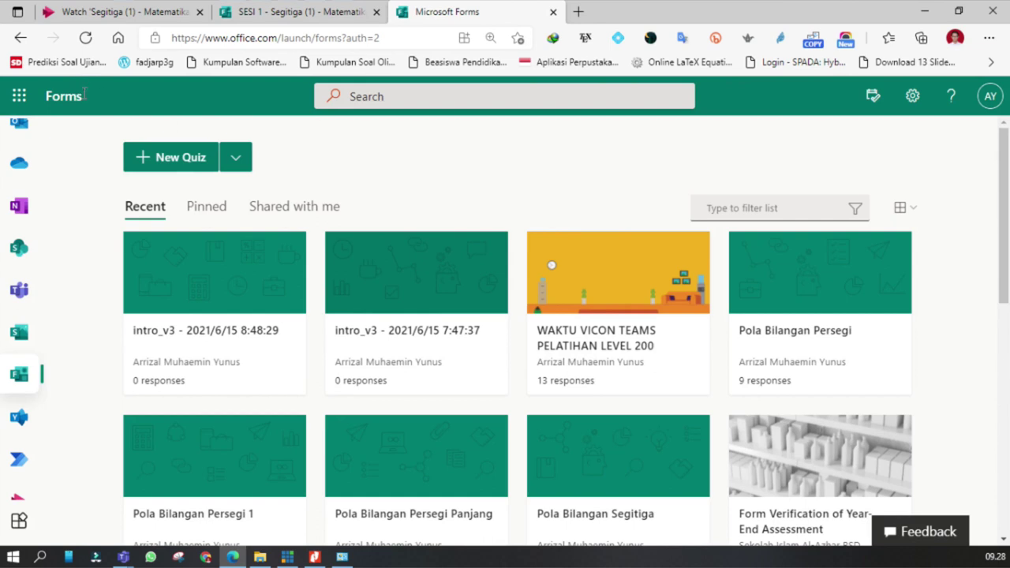
Create a new blank quiz and paste the SESI 1 quiz title into it
left_click(164, 158)
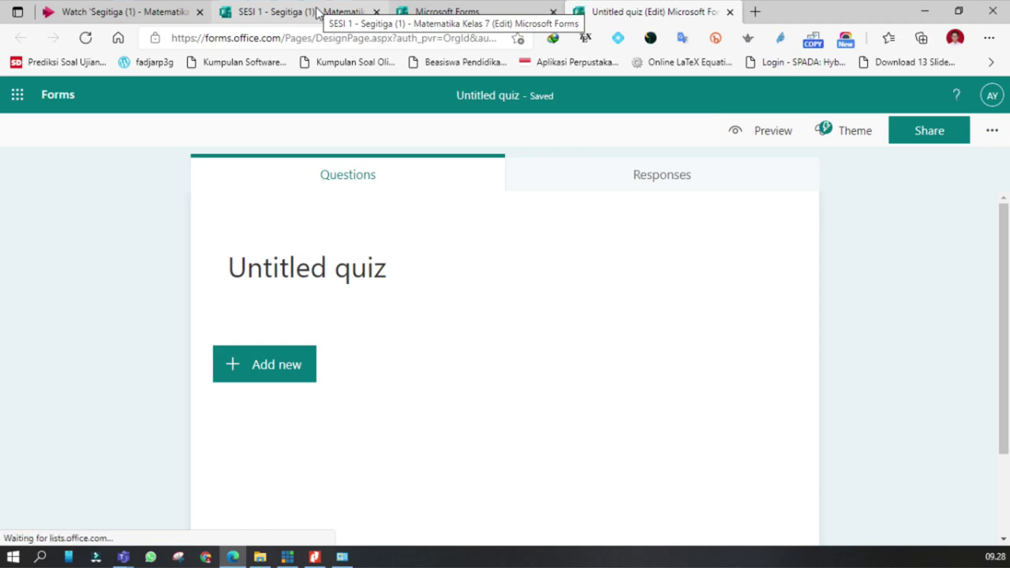
left_click(316, 13)
left_click(420, 270)
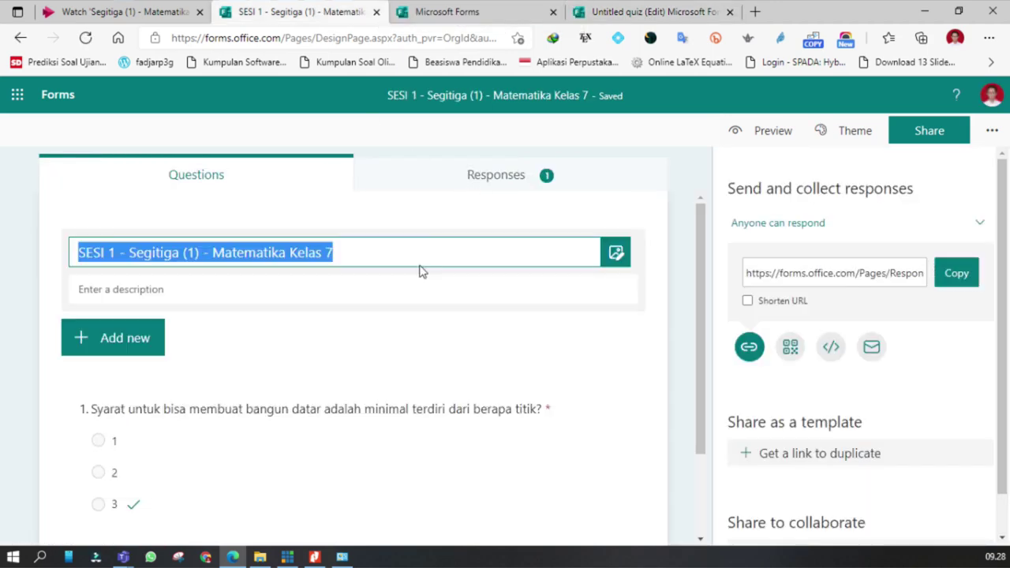
left_click(612, 12)
left_click(379, 273)
type("SESI 1 - Segitiga (1) - Matematika Kelas 7")
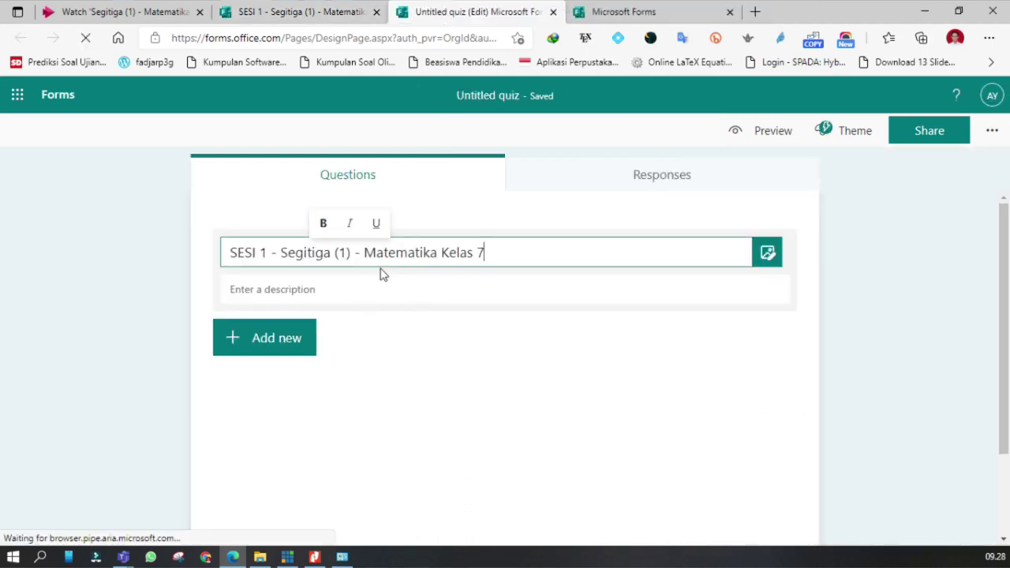
Change the title to 'SESI 2 - Segitiga (1) - Matematika Kelas 7' and show question types
left_click(267, 254)
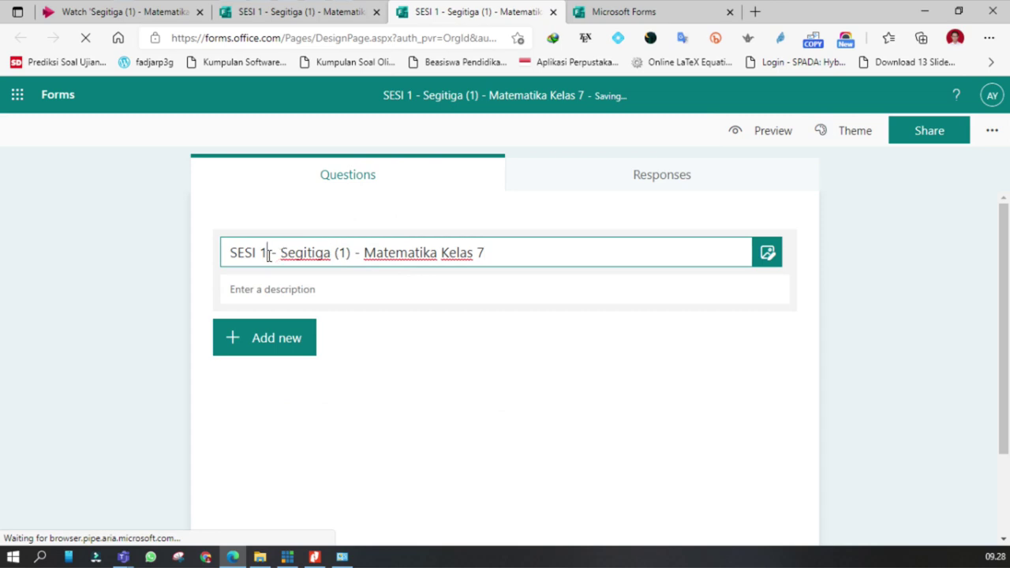
double_click(264, 253)
type("2")
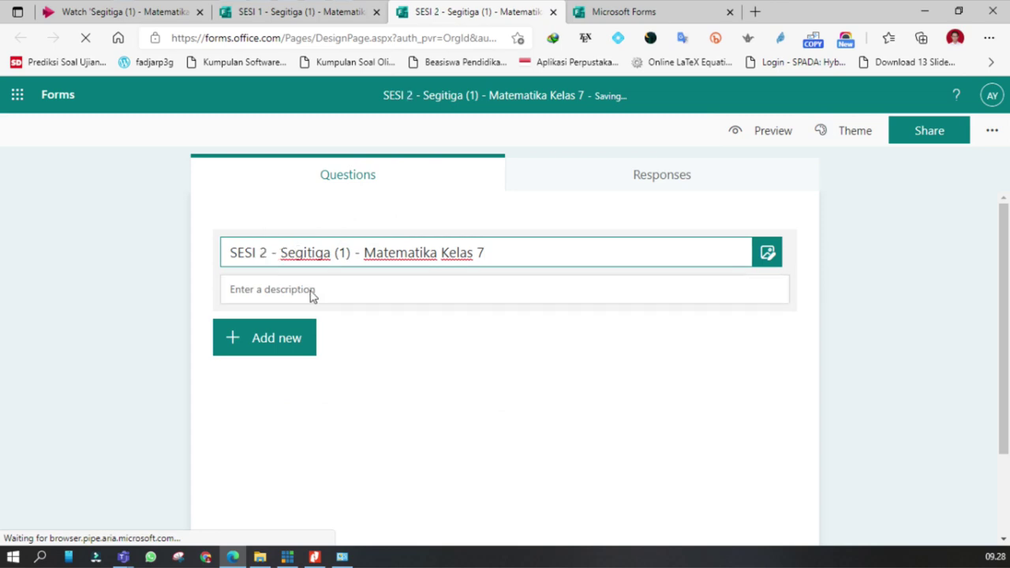
left_click(277, 346)
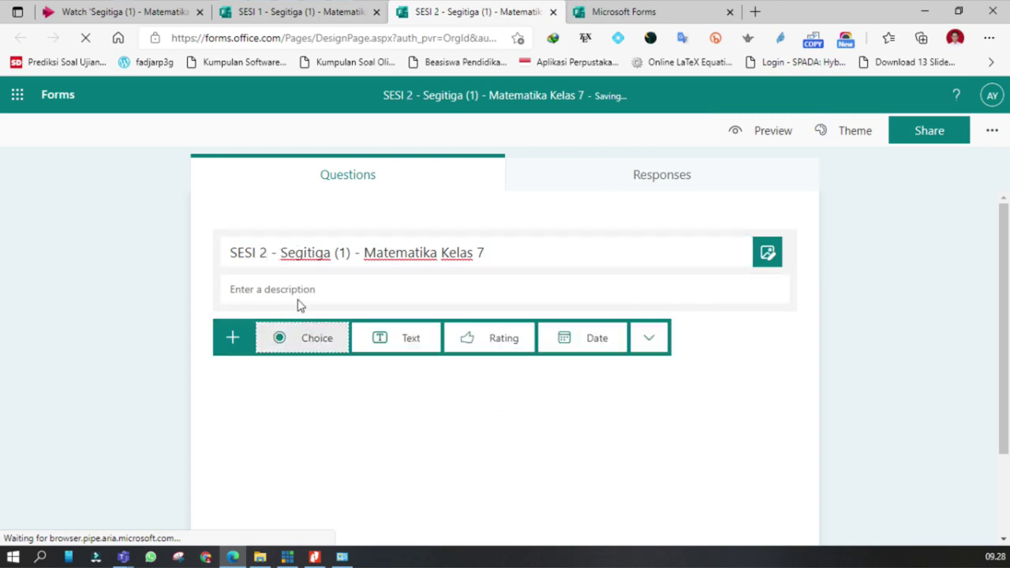
left_click(260, 15)
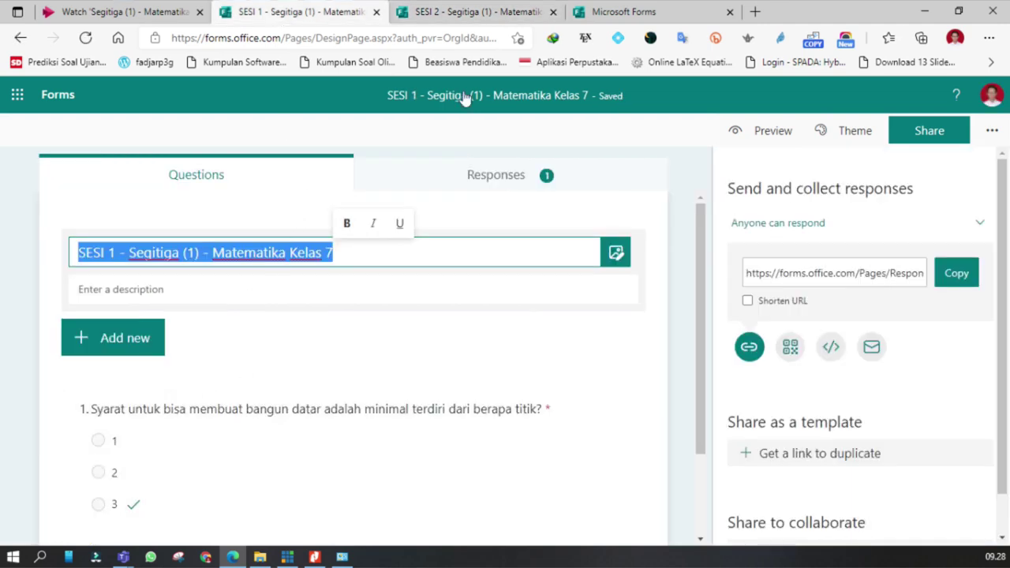
left_click(478, 12)
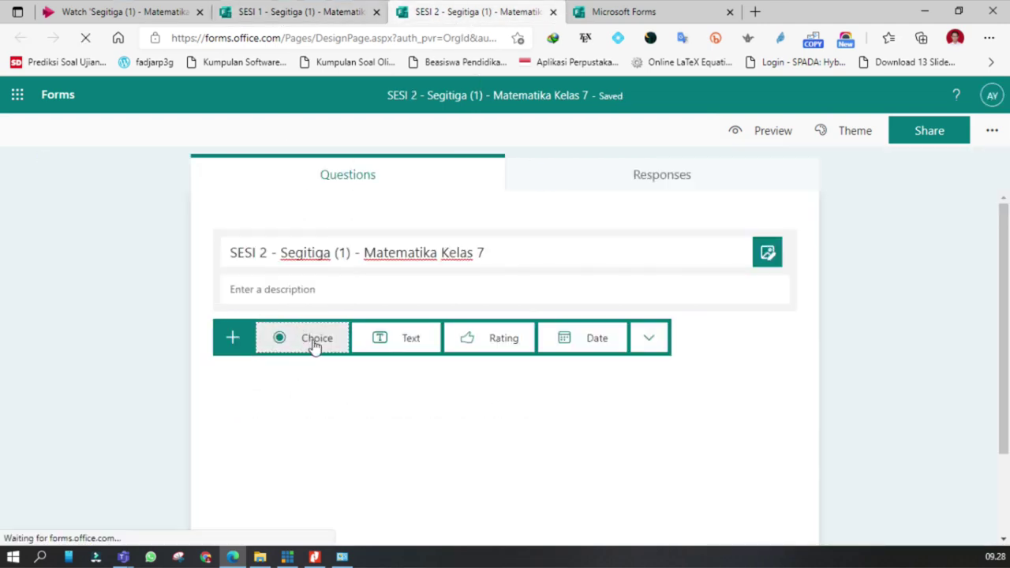
Add a Choice question with draft text 'Yang bukan sifat segi…'
left_click(310, 346)
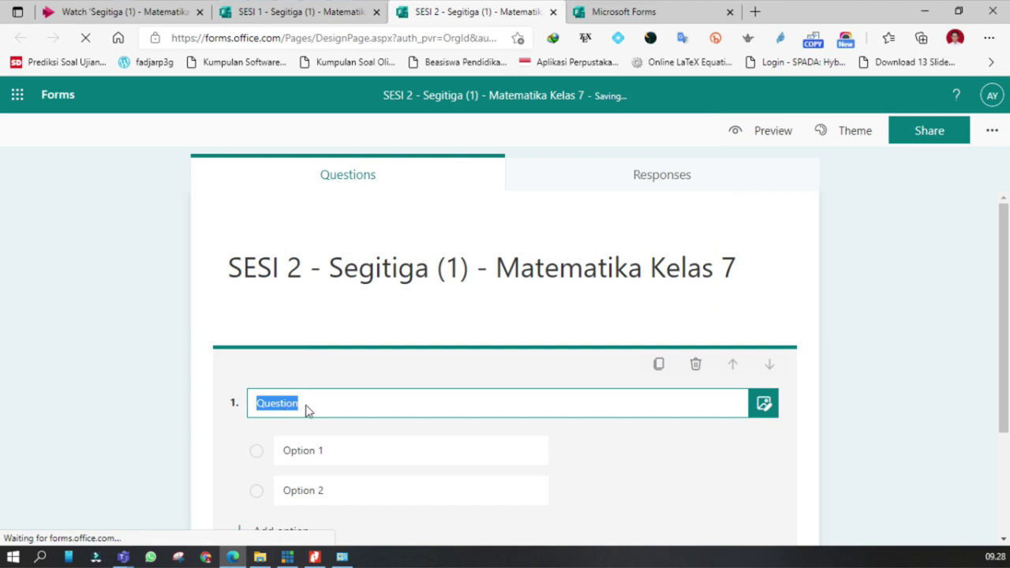
type("Y")
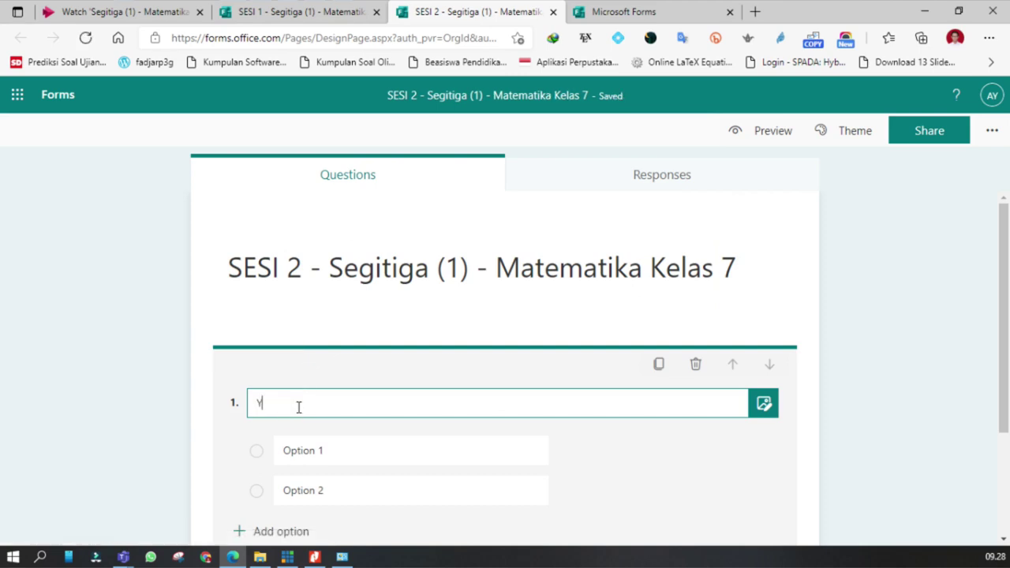
type("ang bukan ")
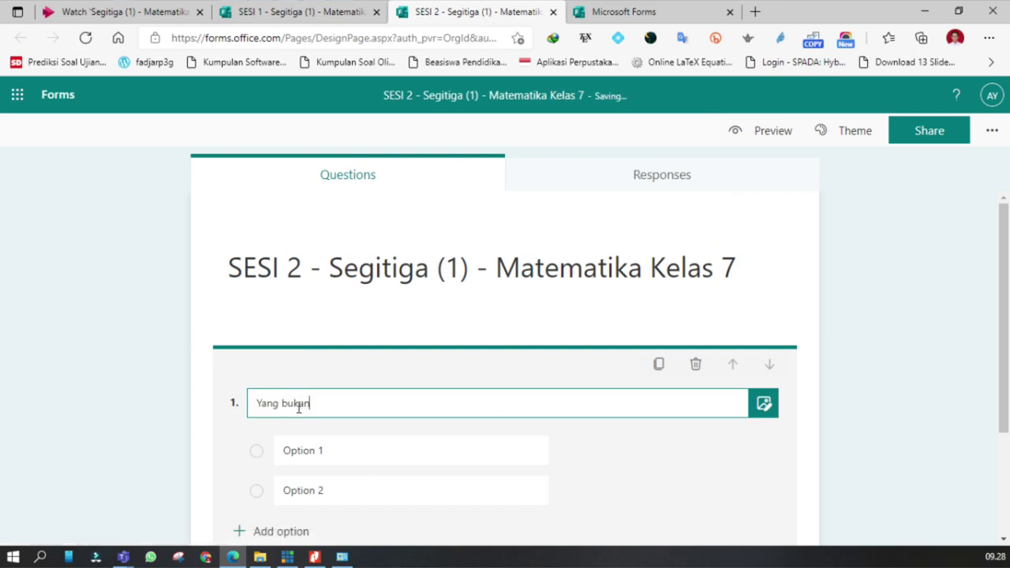
type("syarat segitiga")
key("ctrl+Left")
key("ctrl+Left")
key("ctrl+shift+Right")
type("sifat")
Reword question 1 to 'Dibawah ini adalah pernyataan yang bukan sifat segitiga, yaitu ...'
key("Home")
type("Dibawa")
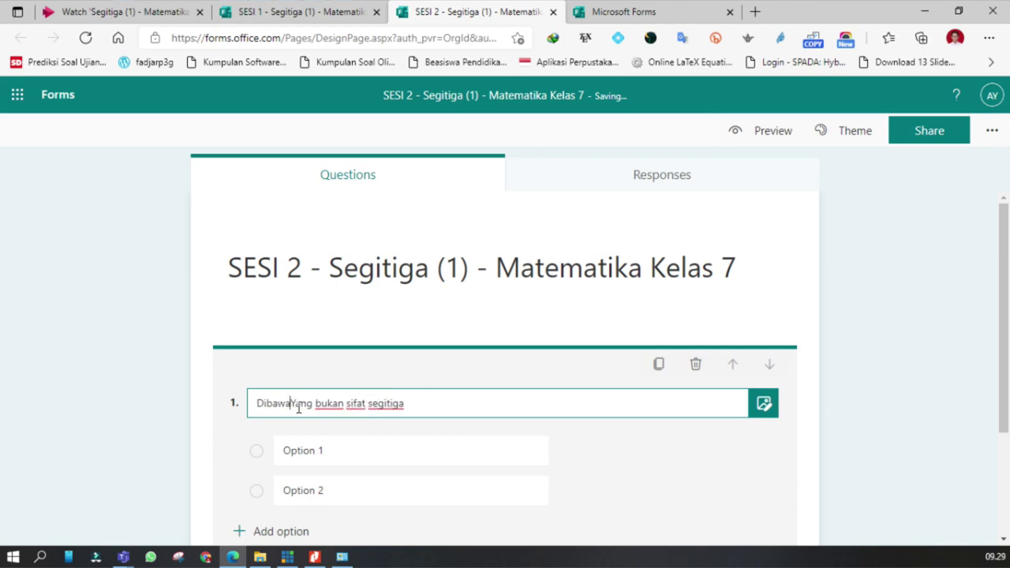
type("h ini")
key("shift+Right")
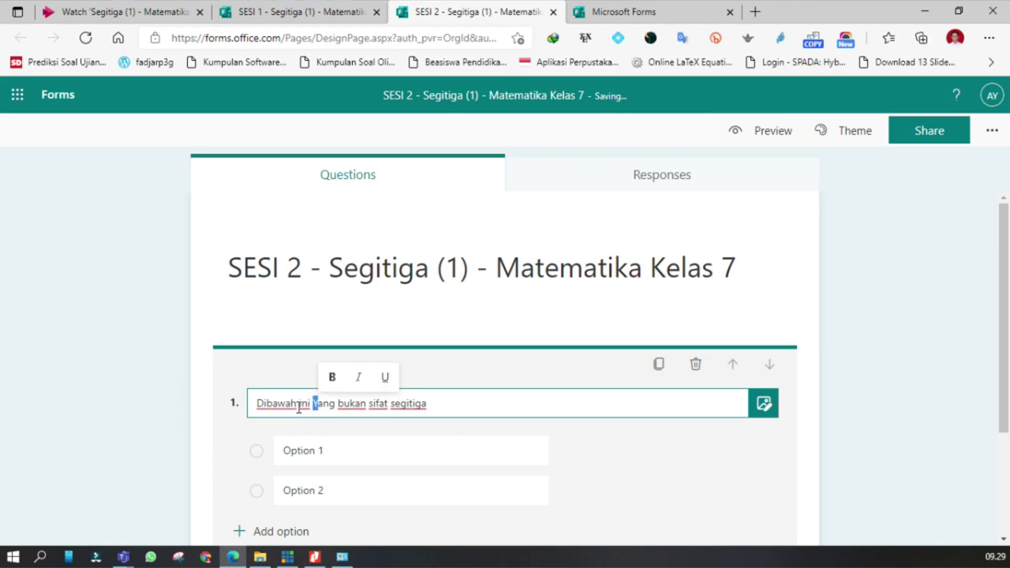
type("adalah y")
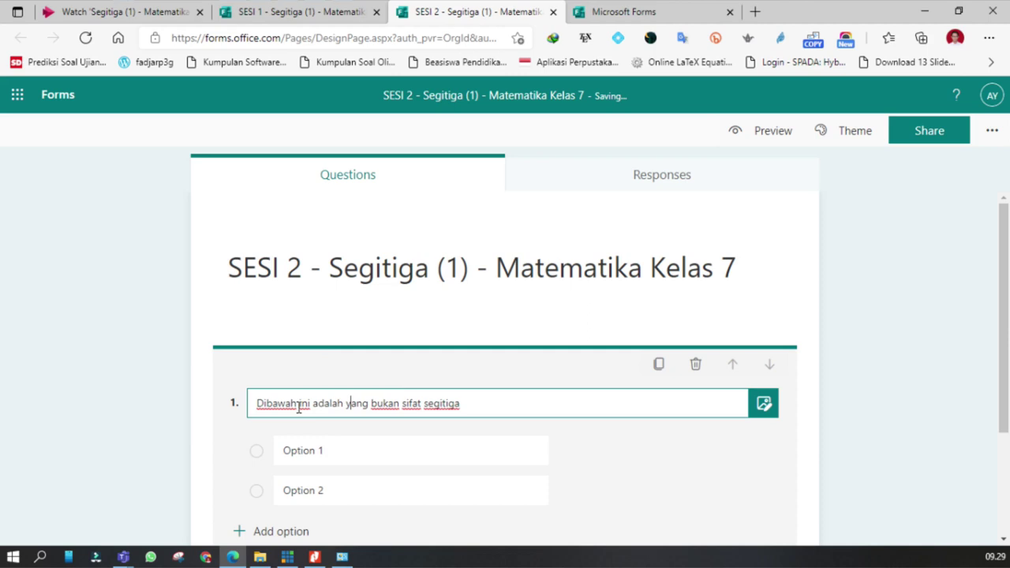
key("ctrl+Right")
type("itu")
type(",")
key("ctrl+Left")
key("ctrl+Left")
key("ctrl+Left")
type("pernyataan")
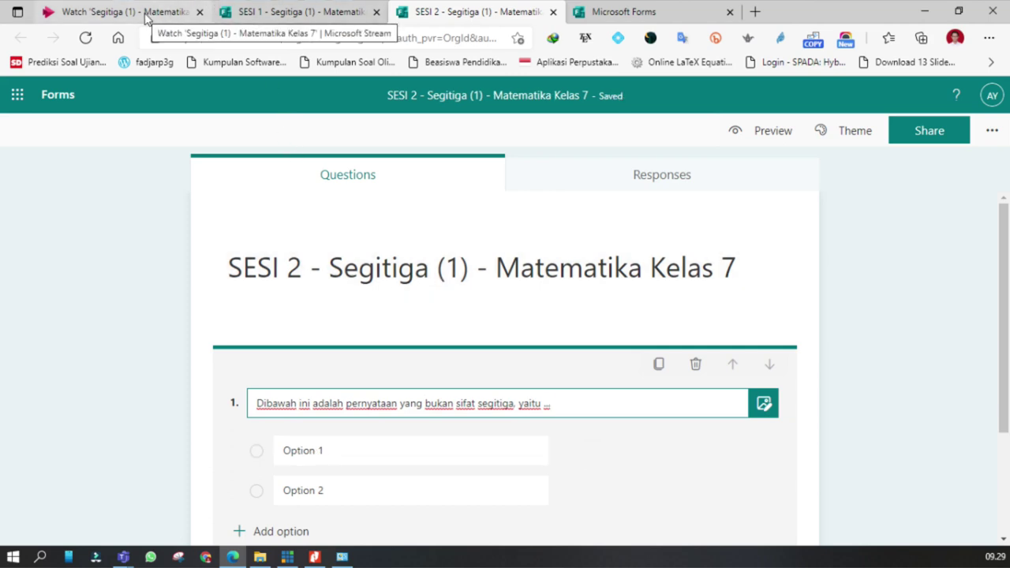
left_click(330, 452)
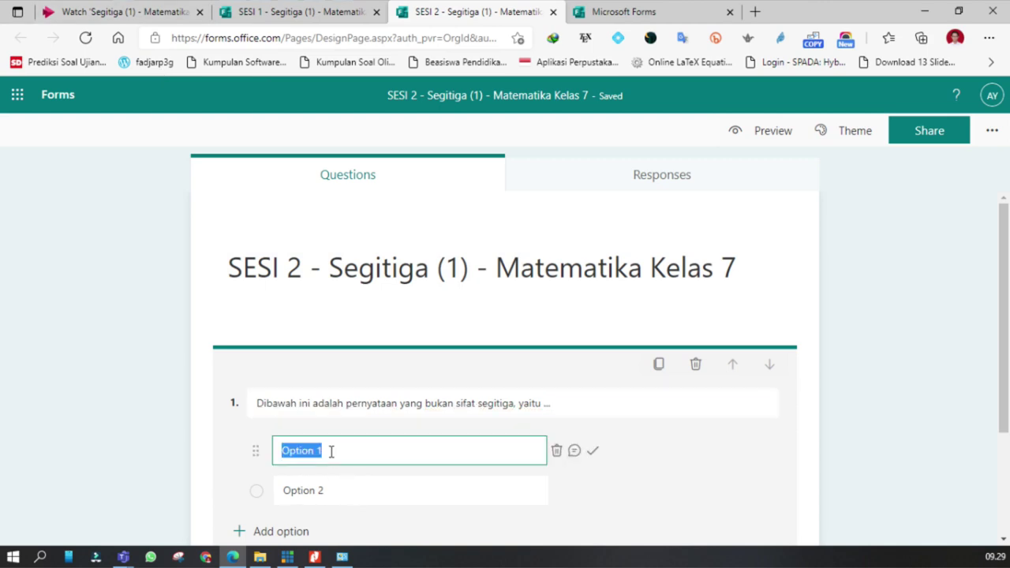
Fill options 1 and 2 with 'Terdiri dari tiga sisi' and 'Terdiri dari tiga sudut'
type("Terd")
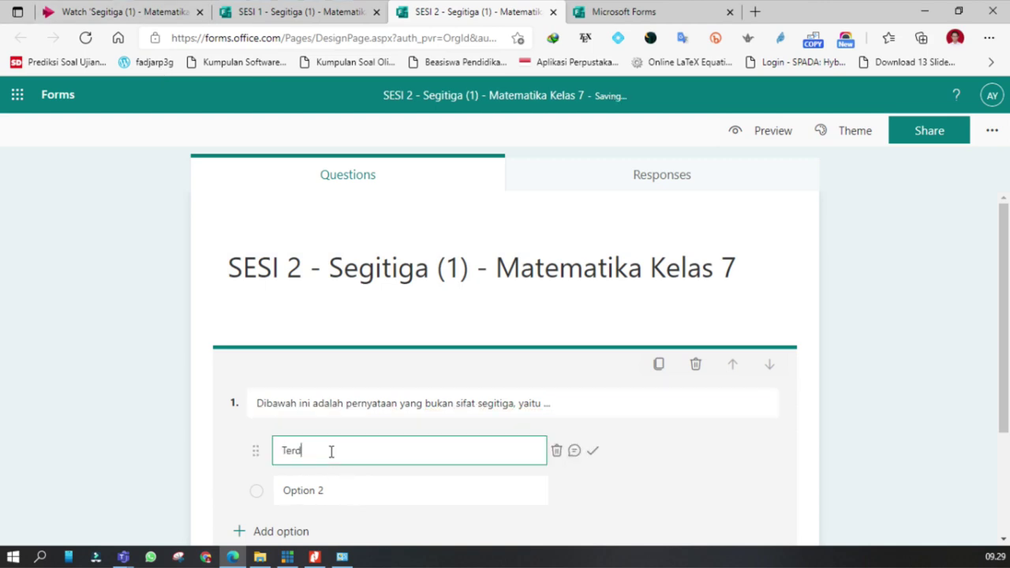
type("iri dari ti")
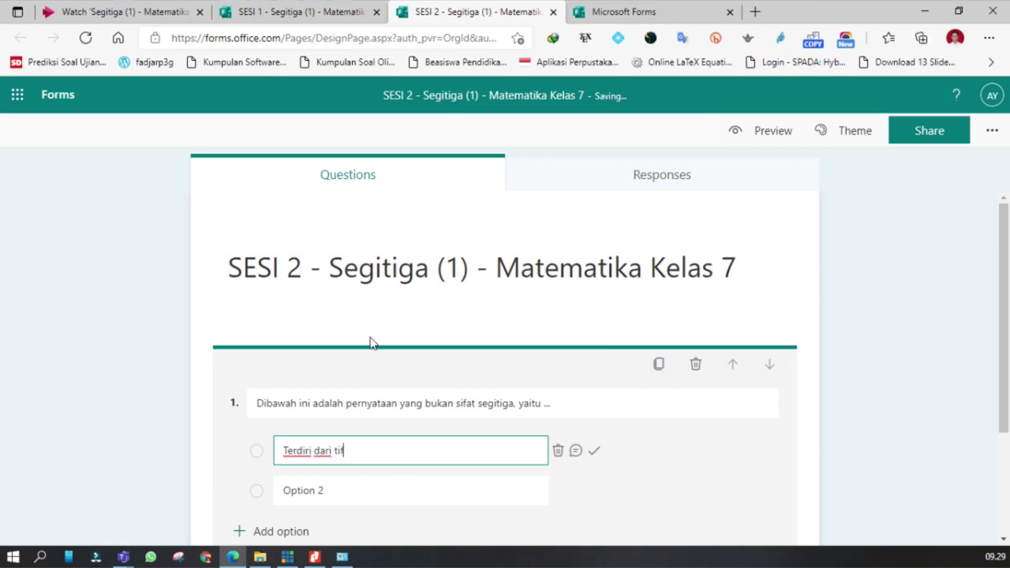
type("ga sisi")
key("ctrl+a")
key("ctrl+c")
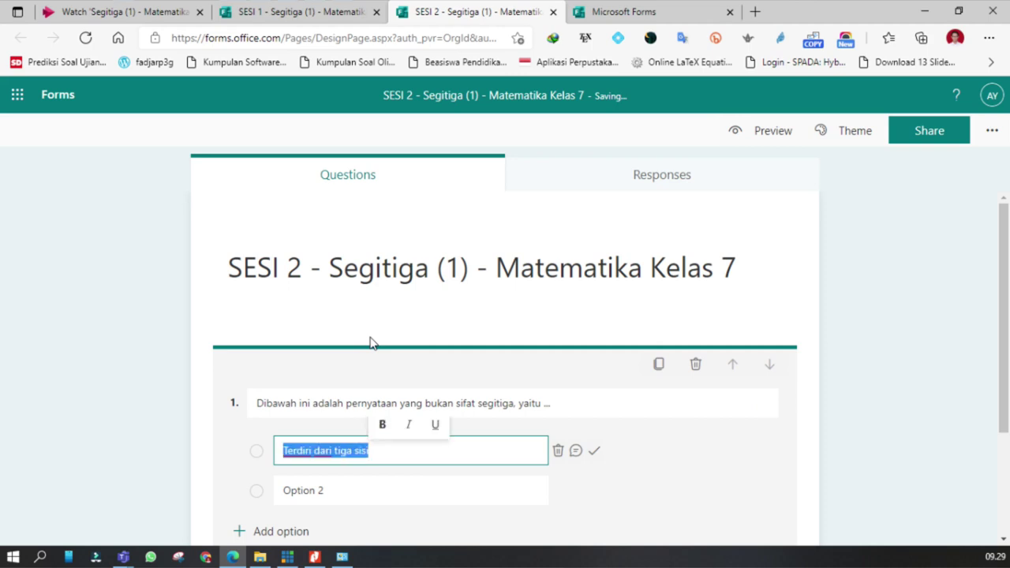
left_click(333, 491)
key("ctrl+v")
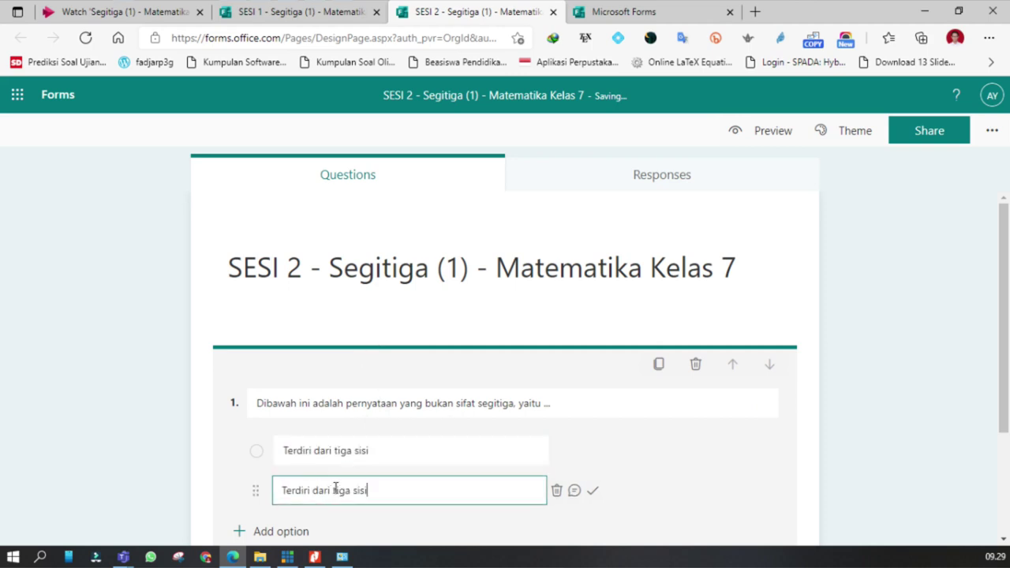
double_click(350, 490)
type("sudut")
Add a third option reading 'Jumlah semua sudutnya 270'
scroll(345, 490, "down", 2)
left_click(325, 384)
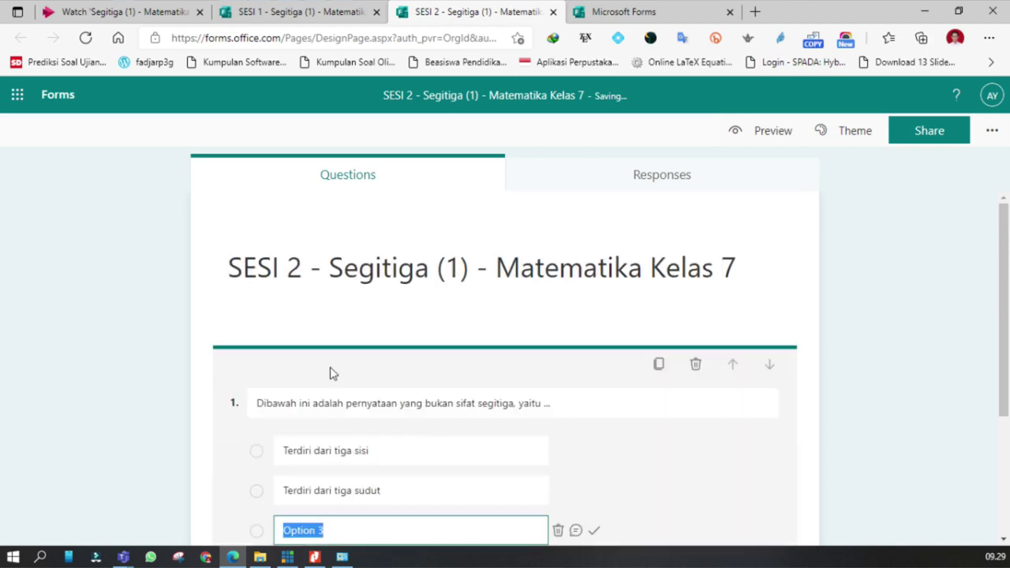
scroll(336, 462, "down", 1)
key("ctrl+v")
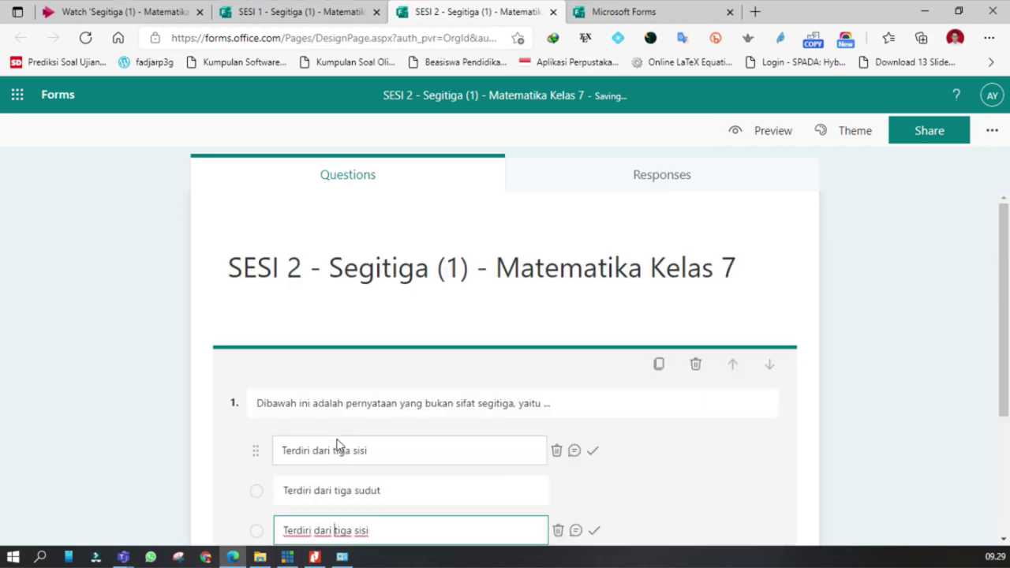
key("ctrl+shift+Right")
key("ctrl+shift+Right")
key("ctrl+shift+Right")
key("ctrl+shift+Right")
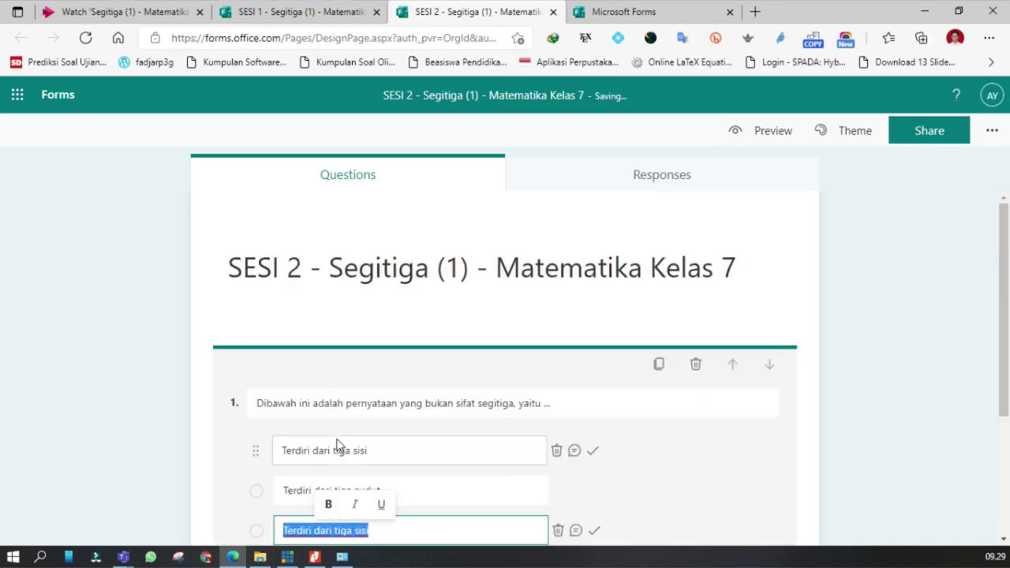
type("J")
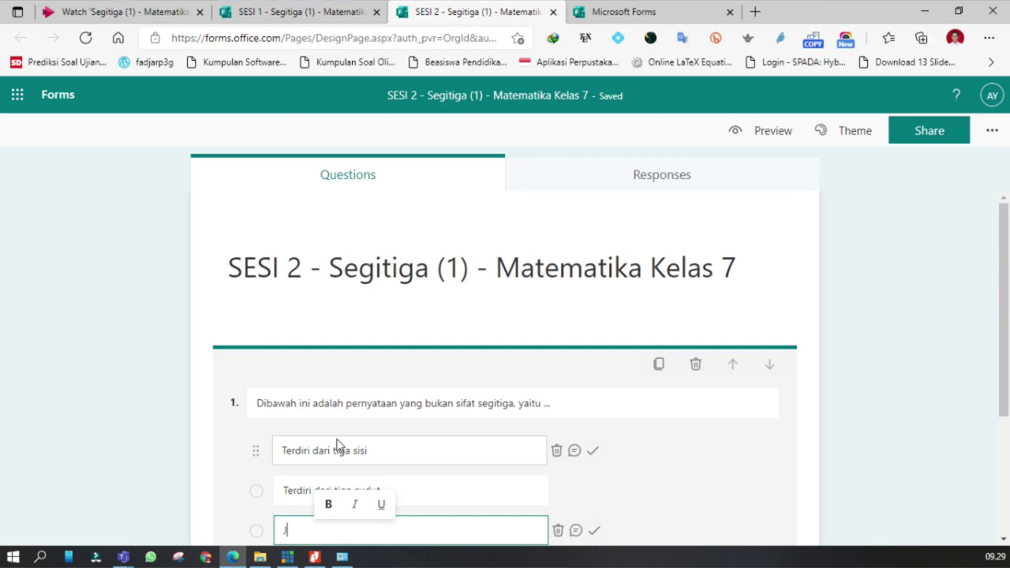
type("umlah semua sudi")
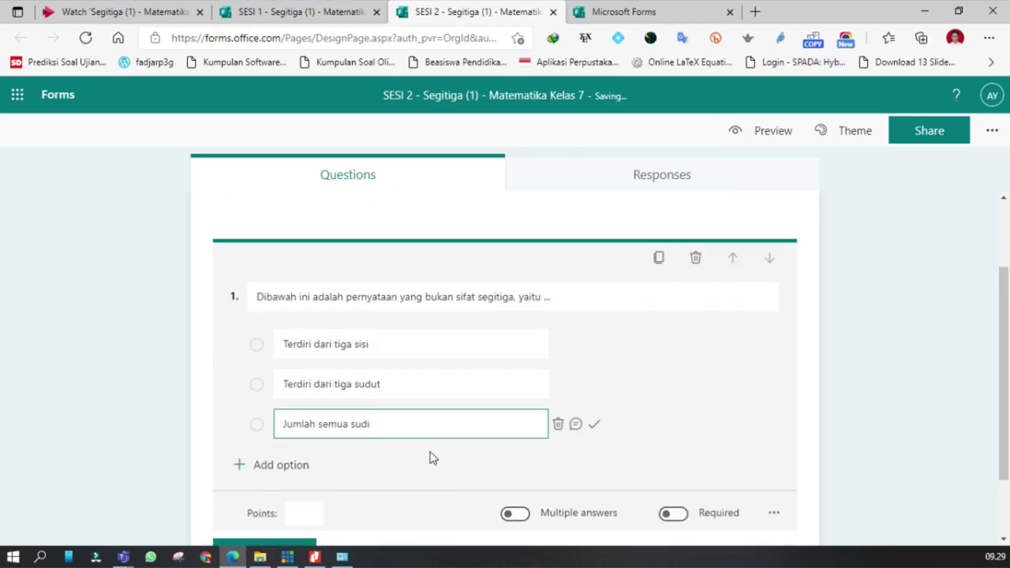
key("BackSpace")
type("utnya 270")
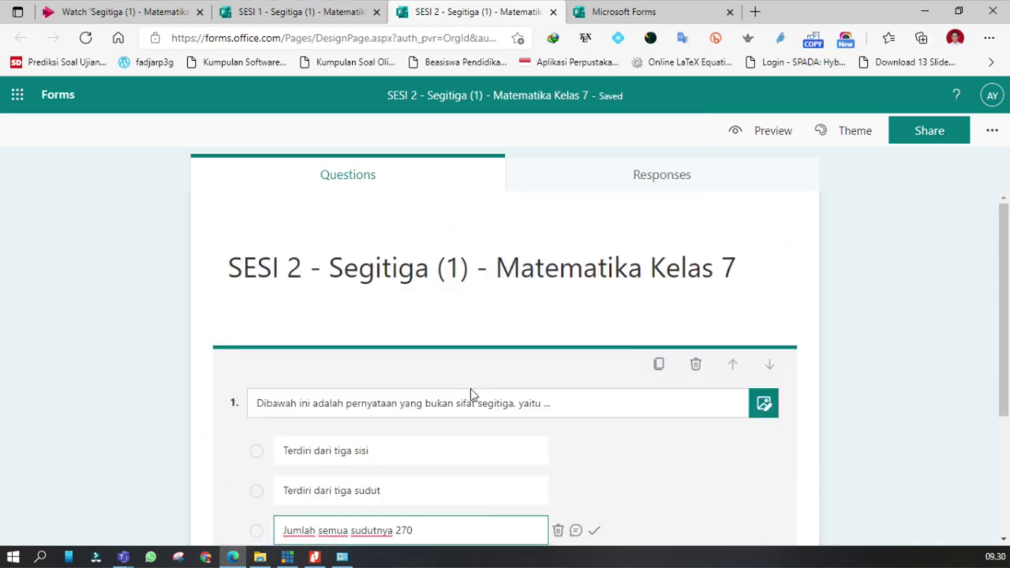
Mark 'Jumlah semua sudutnya 270' as the correct answer
scroll(496, 388, "down", 3)
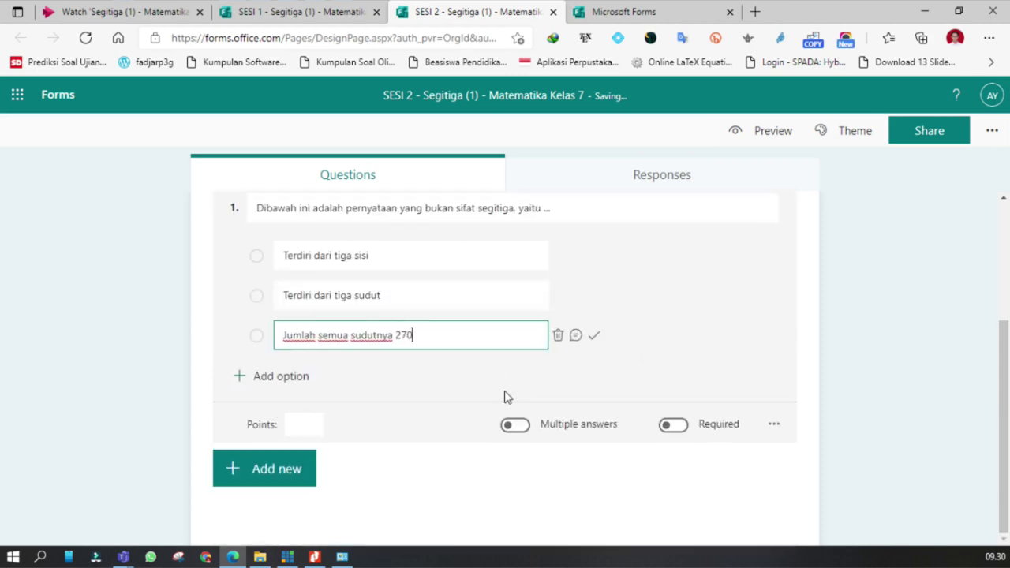
mouse_move(411, 531)
scroll(521, 361, "up", 2)
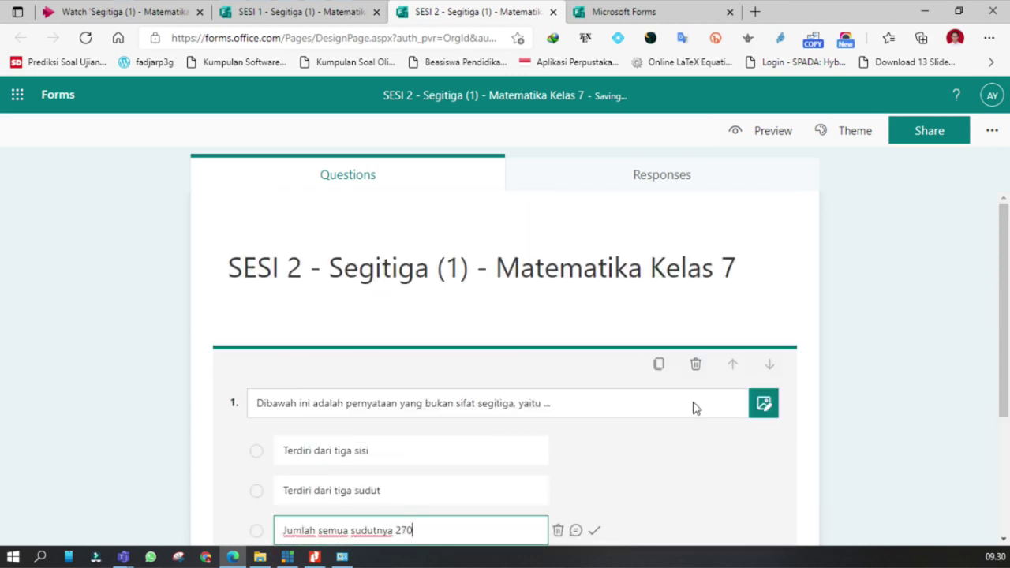
left_click(594, 476)
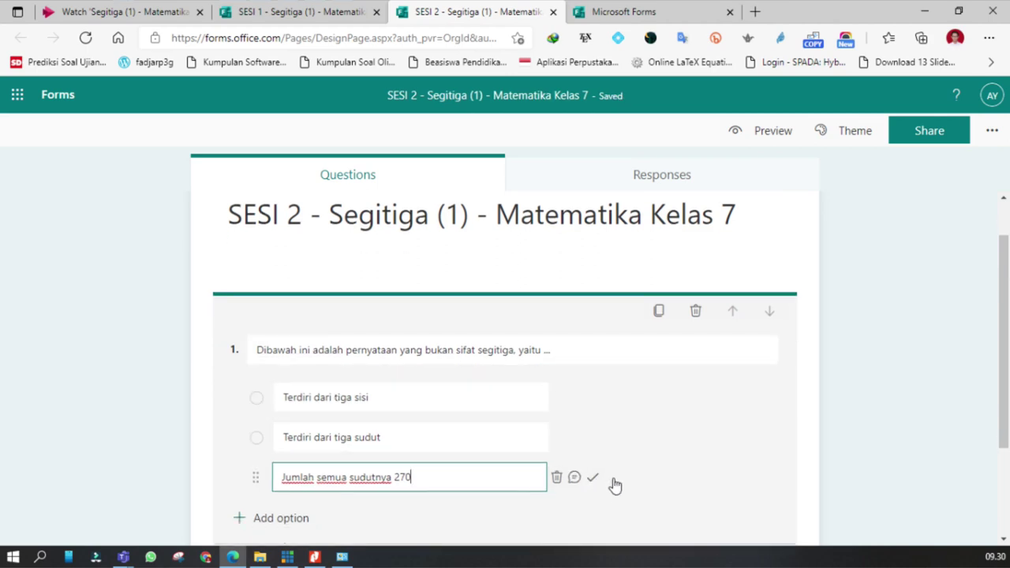
scroll(655, 472, "down", 2)
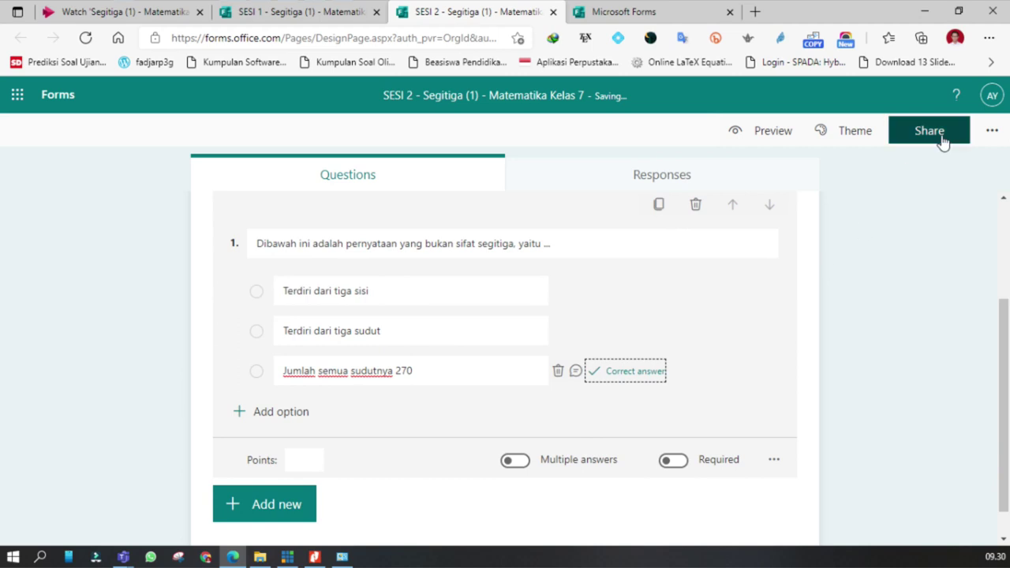
Set the form so anyone can respond and copy its response link
left_click(943, 138)
left_click(741, 229)
left_click(782, 262)
left_click(970, 281)
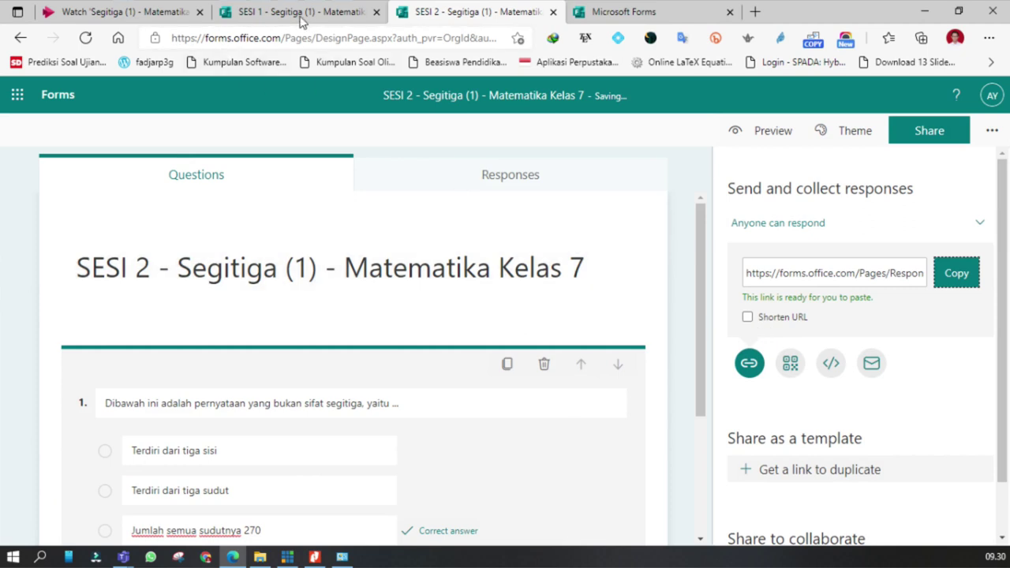
left_click(166, 12)
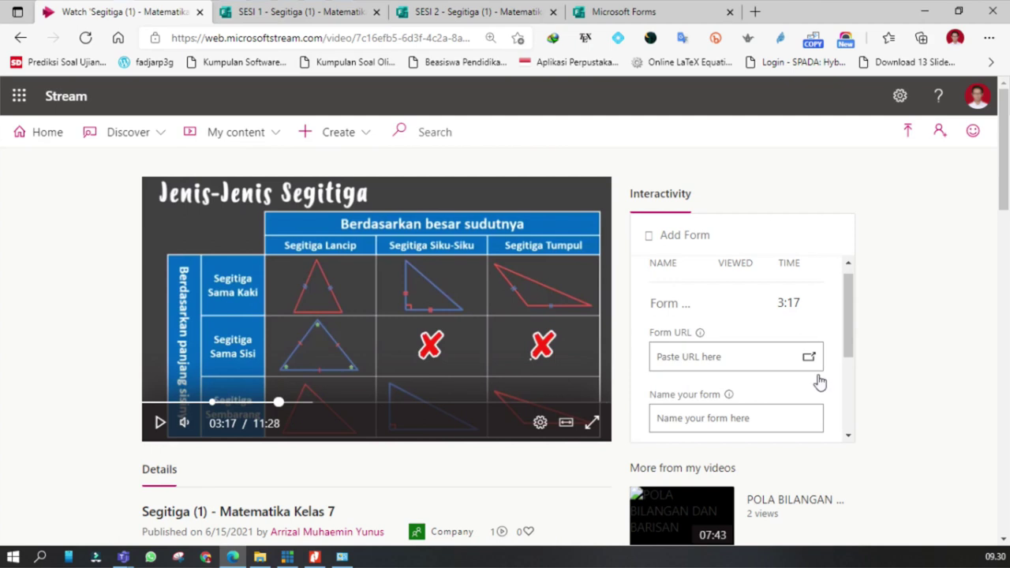
Paste the form link, name it Sesi2, and add it to the timeline at 3:17
left_click(763, 356)
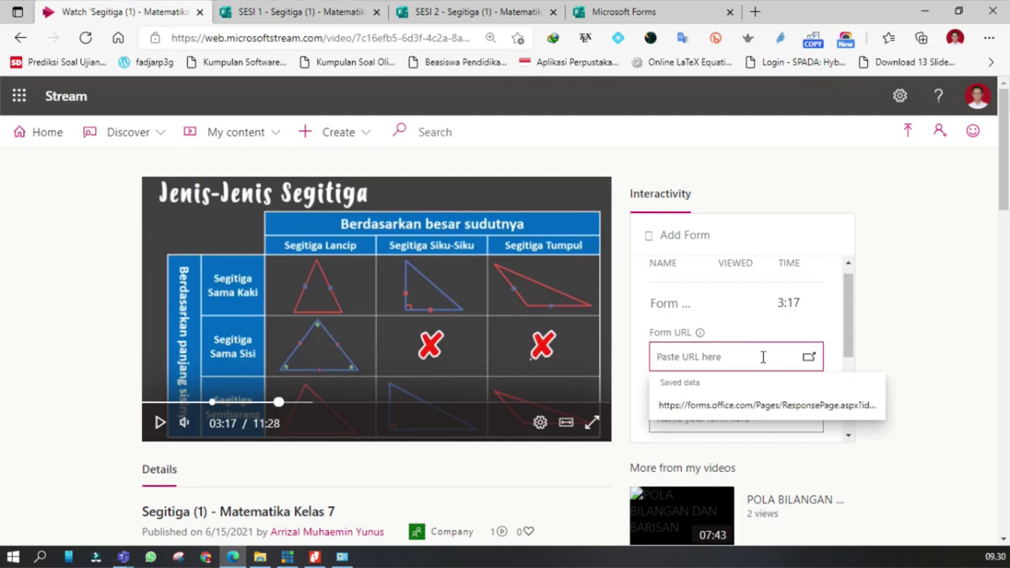
key("ctrl+v")
left_click(735, 417)
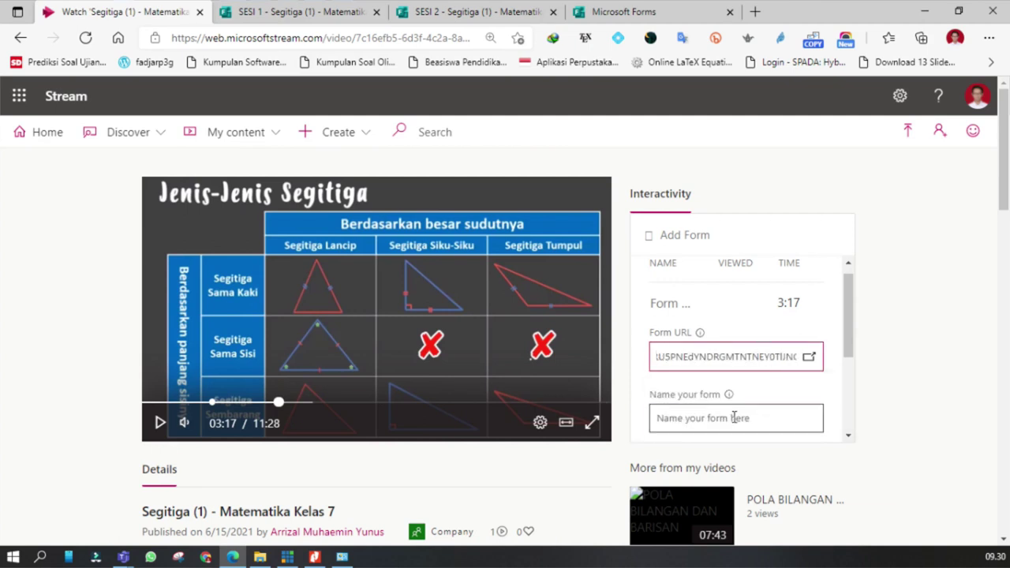
type("Sesi2")
scroll(804, 408, "down", 1)
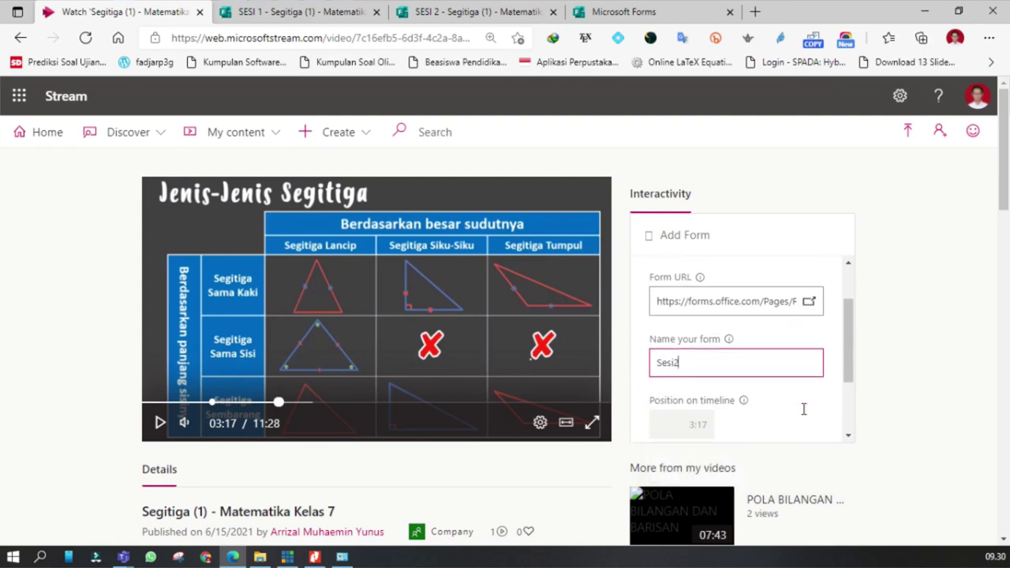
scroll(803, 408, "down", 2)
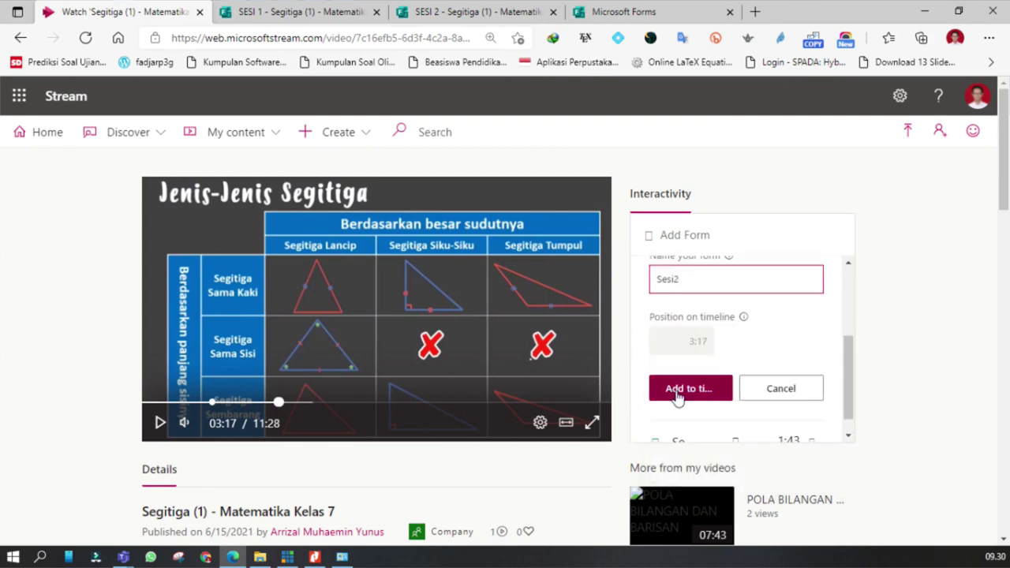
left_click(678, 391)
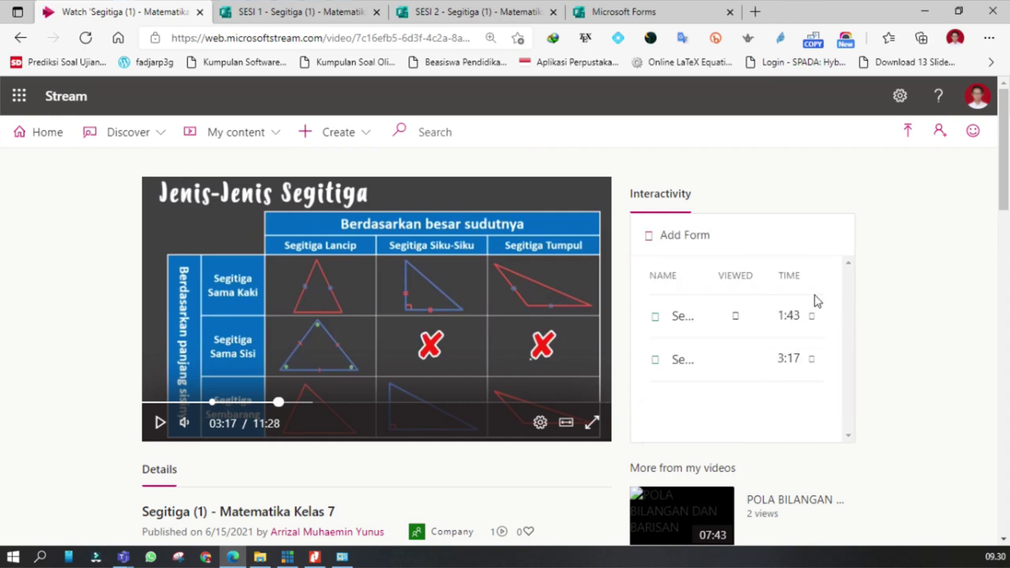
Zoom the page out, seek the video to 03:02, and play it toward the Sesi2 form
key("ctrl+minus")
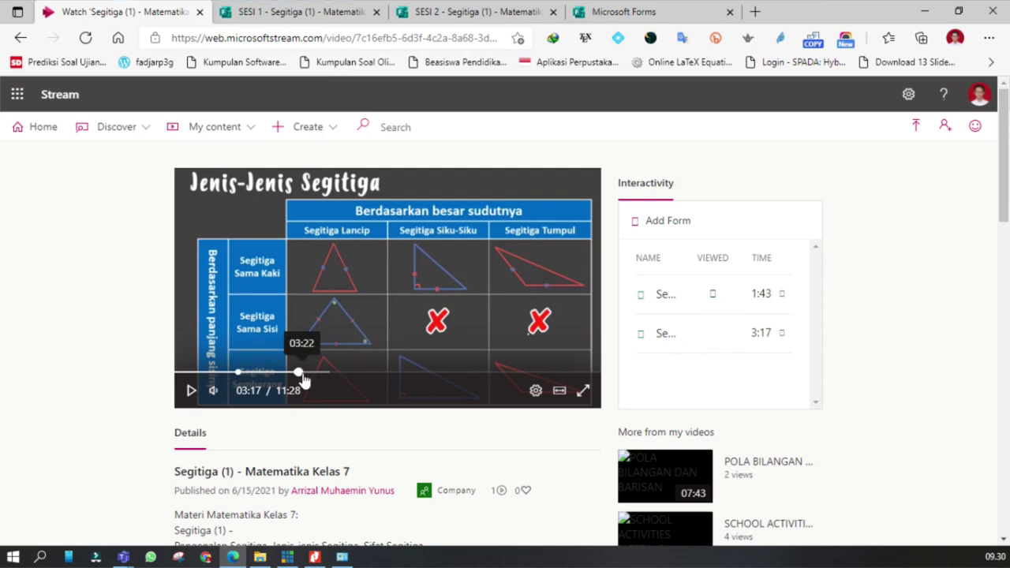
left_click(271, 373)
left_click(271, 372)
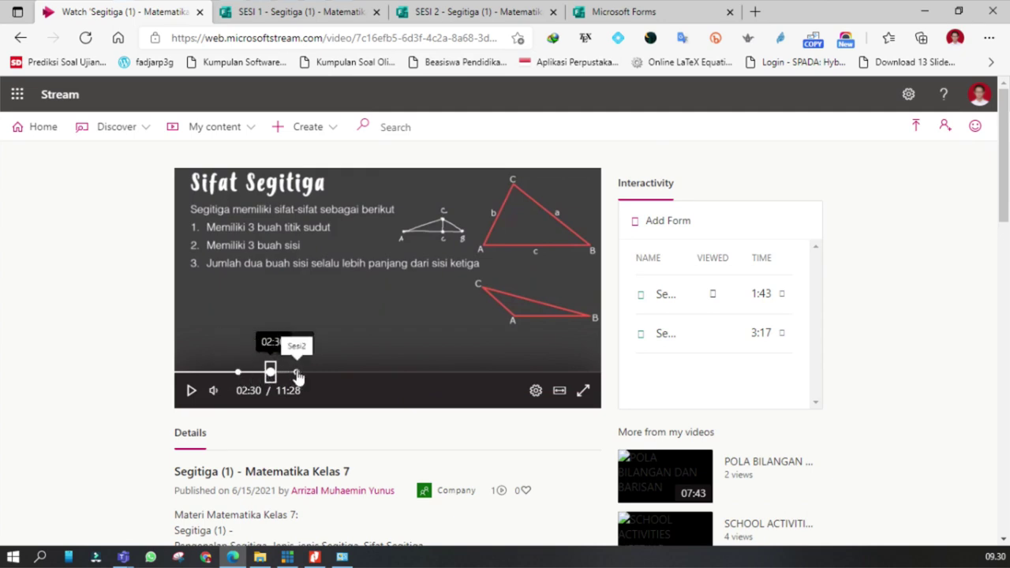
left_click(536, 392)
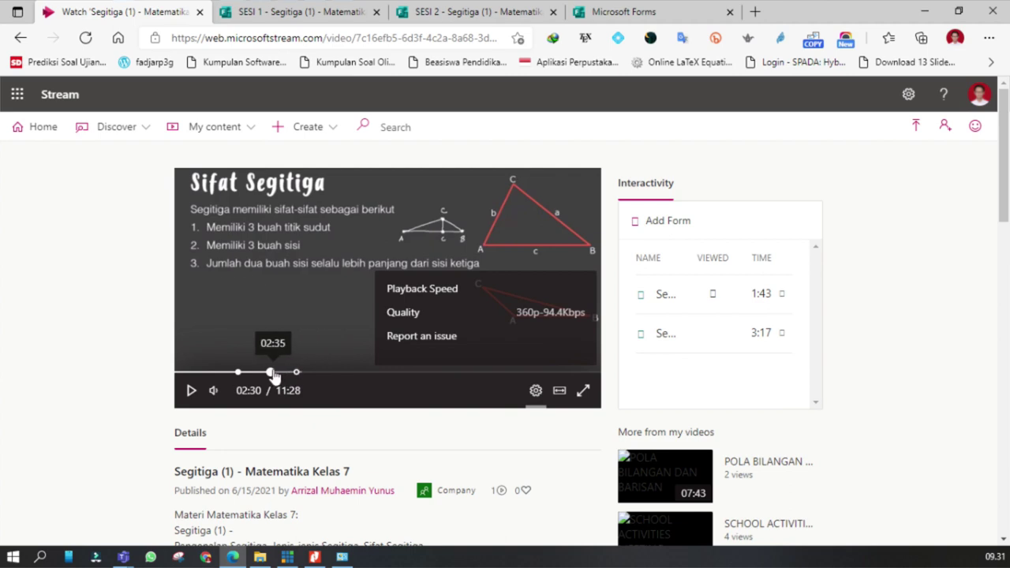
left_click_drag(272, 376, 291, 373)
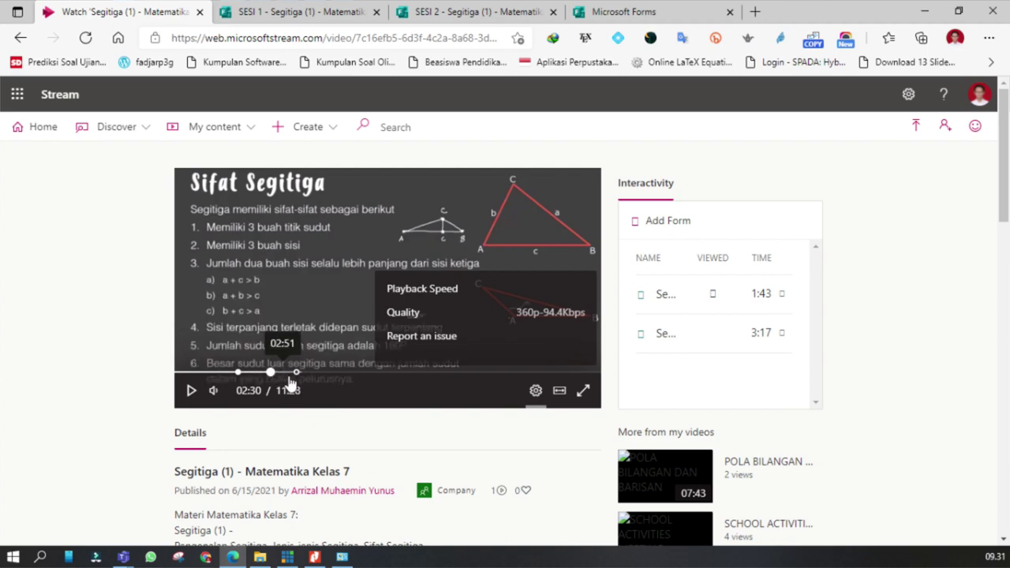
left_click(190, 392)
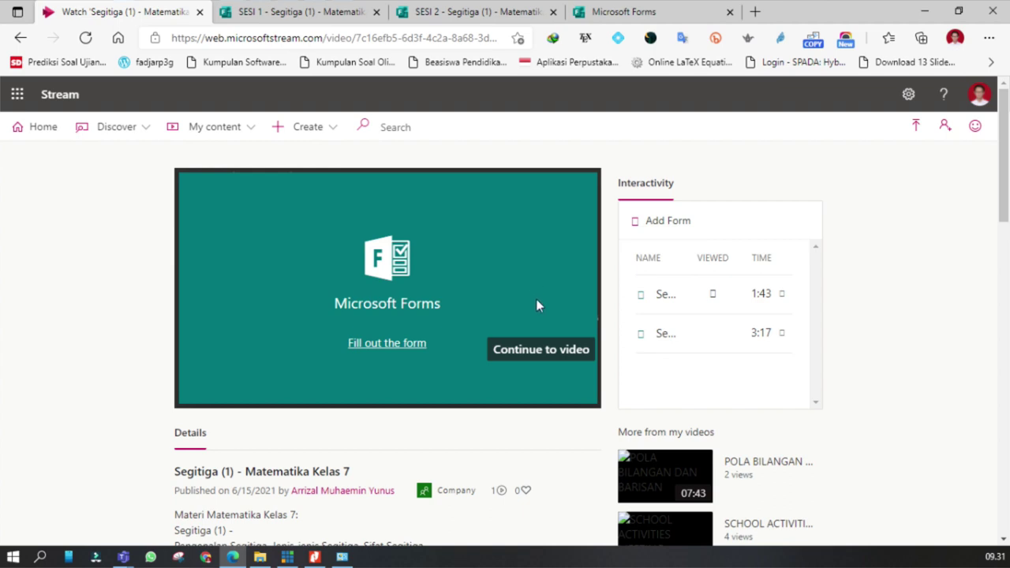
Close the SESI 1 and SESI 2 form tabs and return to the video page
left_click(376, 12)
left_click(376, 12)
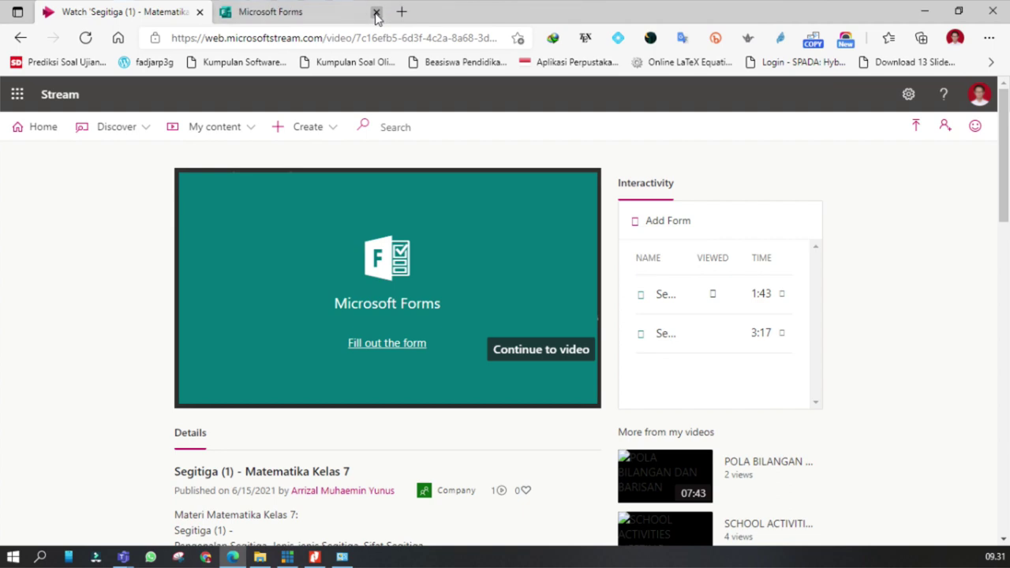
scroll(431, 368, "down", 2)
scroll(581, 397, "down", 3)
scroll(424, 370, "down", 1)
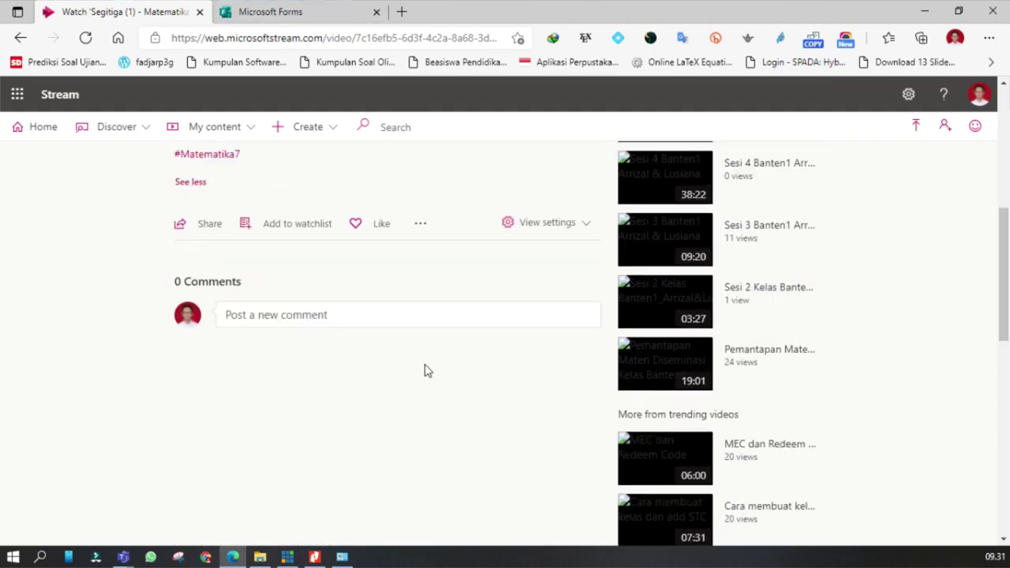
scroll(431, 338, "up", 5)
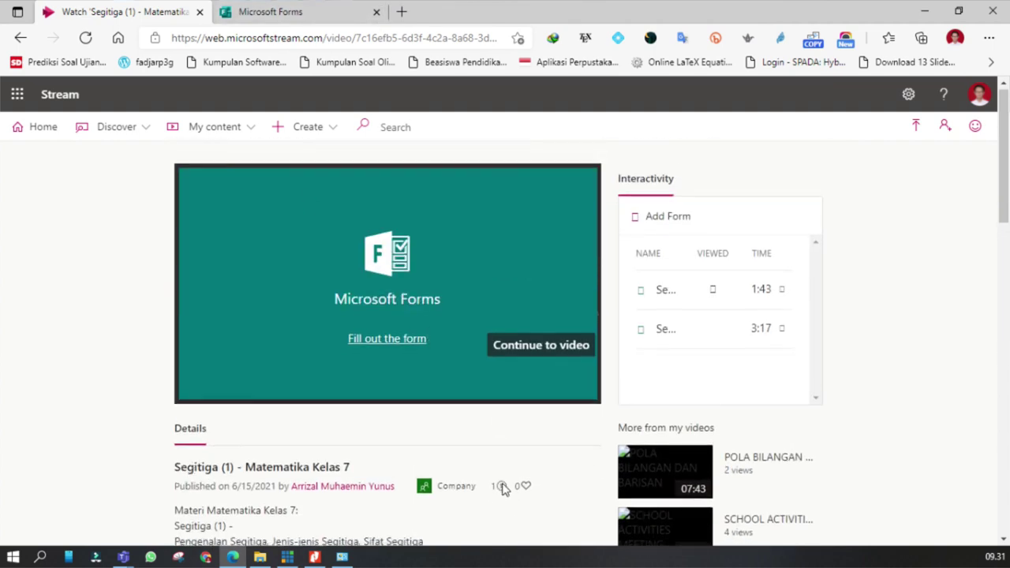
scroll(479, 386, "down", 1)
scroll(541, 376, "up", 1)
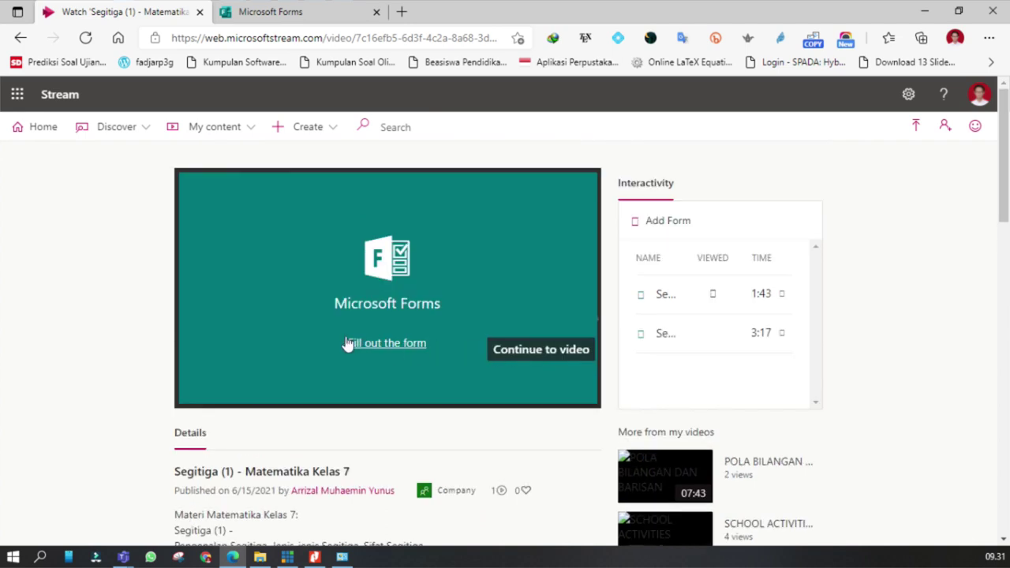
scroll(219, 402, "down", 4)
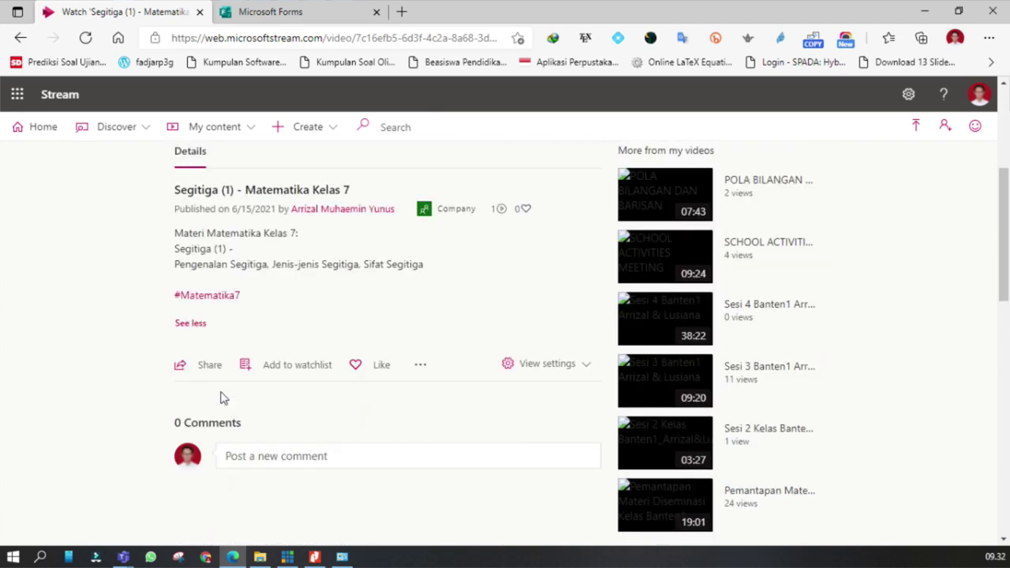
Review the video's Embed and Email sharing options, then copy its direct link
left_click(181, 368)
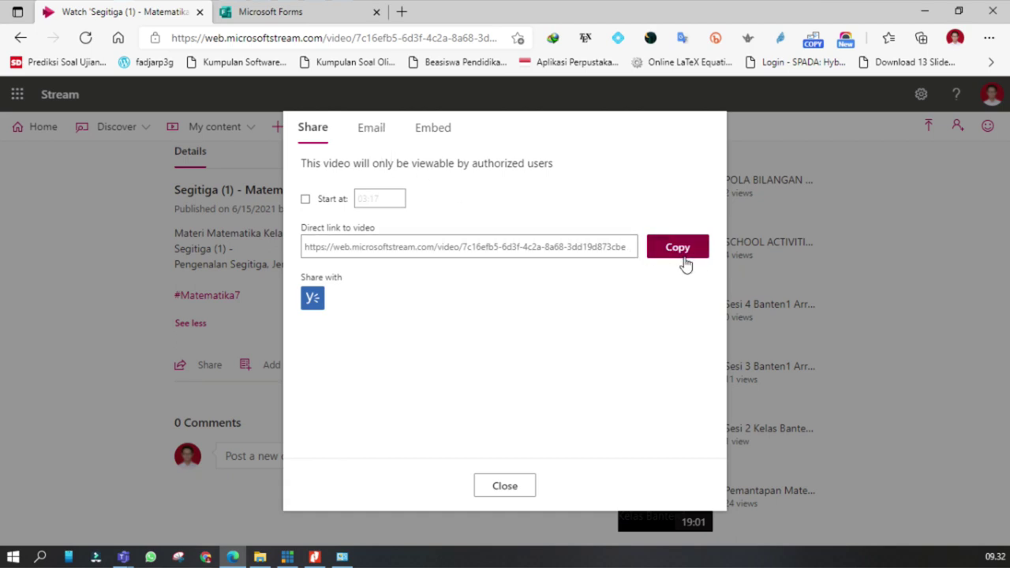
left_click(428, 147)
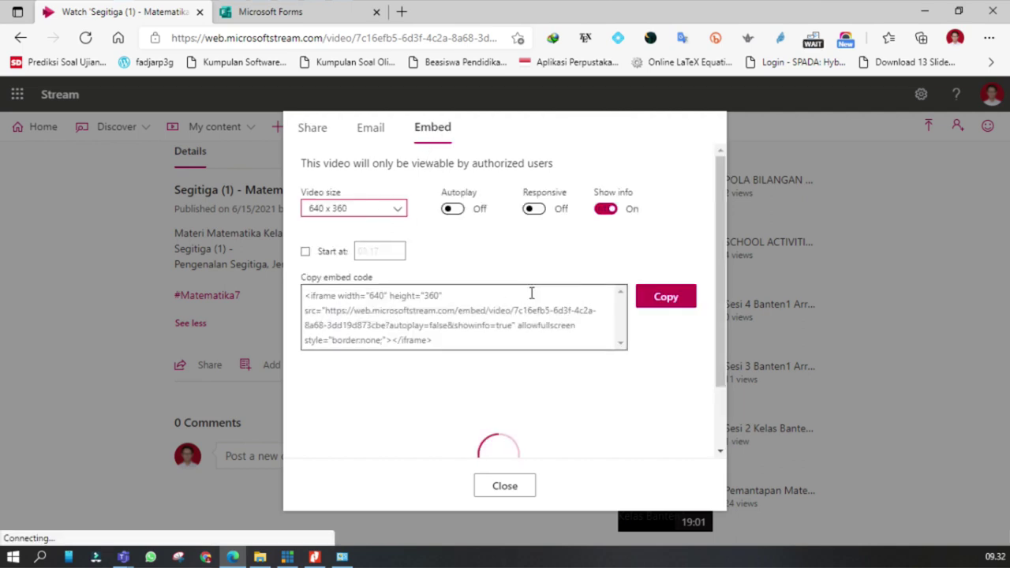
left_click(363, 138)
left_click(312, 139)
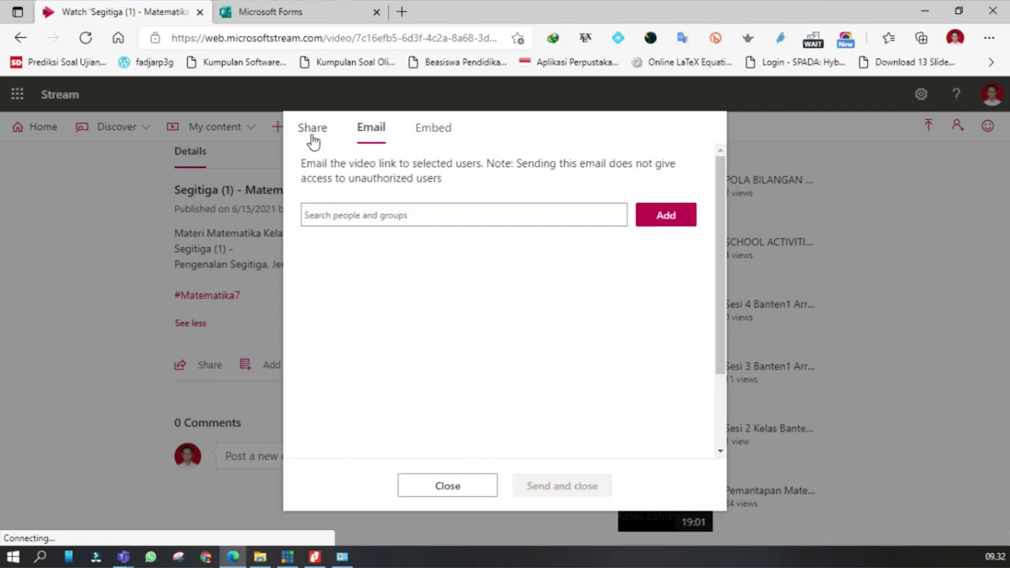
left_click(661, 249)
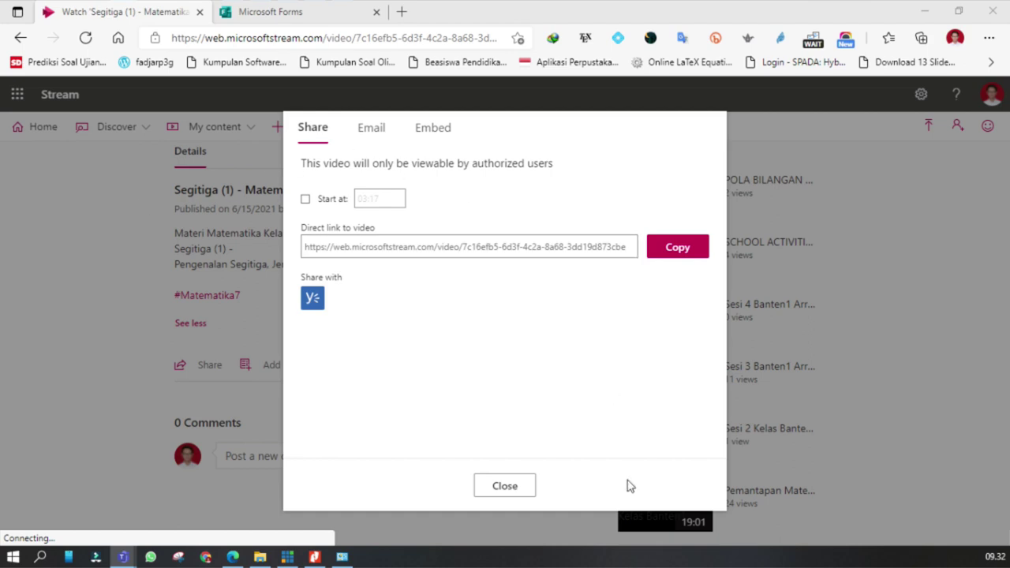
left_click(513, 491)
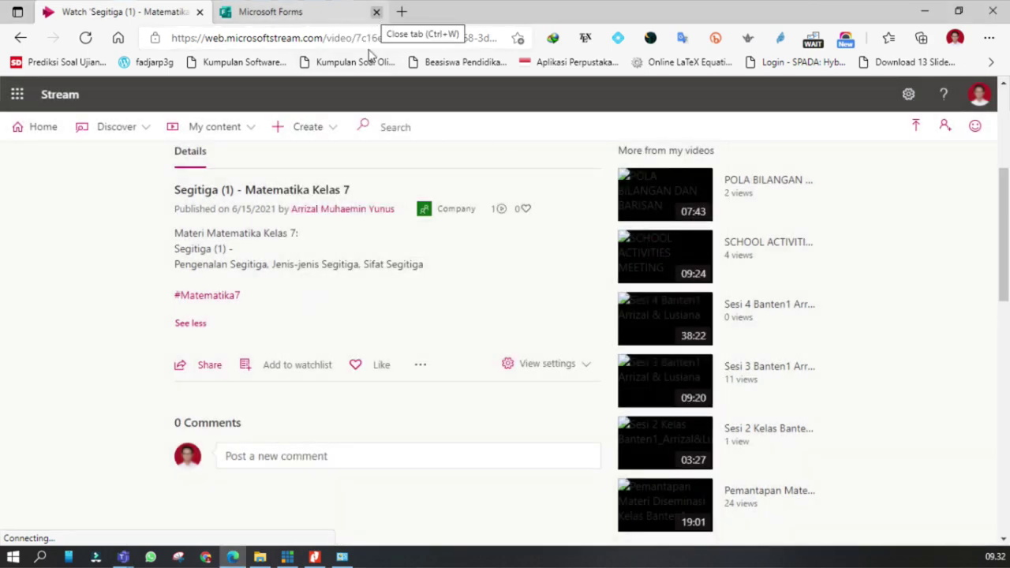
scroll(354, 358, "up", 3)
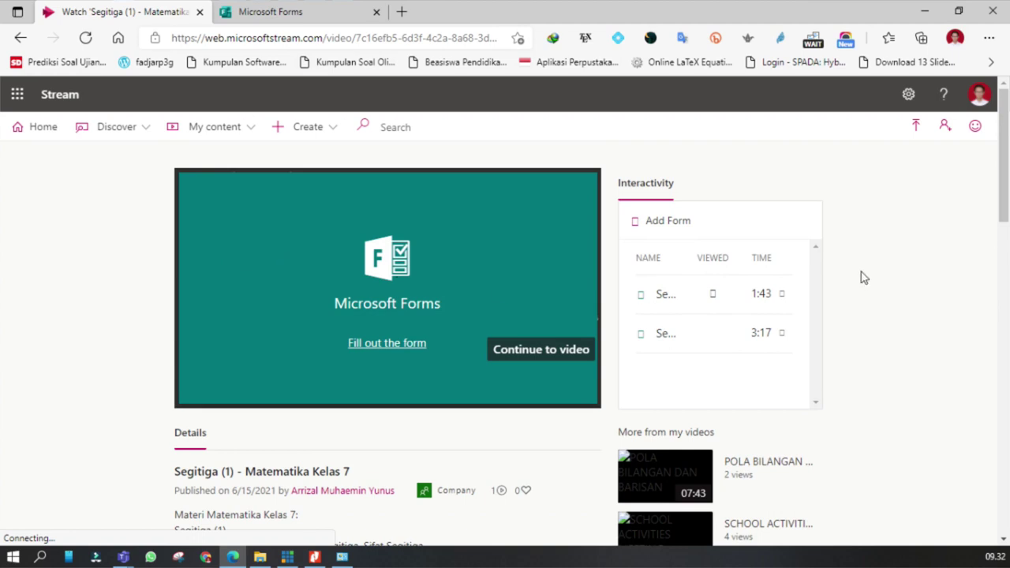
scroll(541, 379, "down", 2)
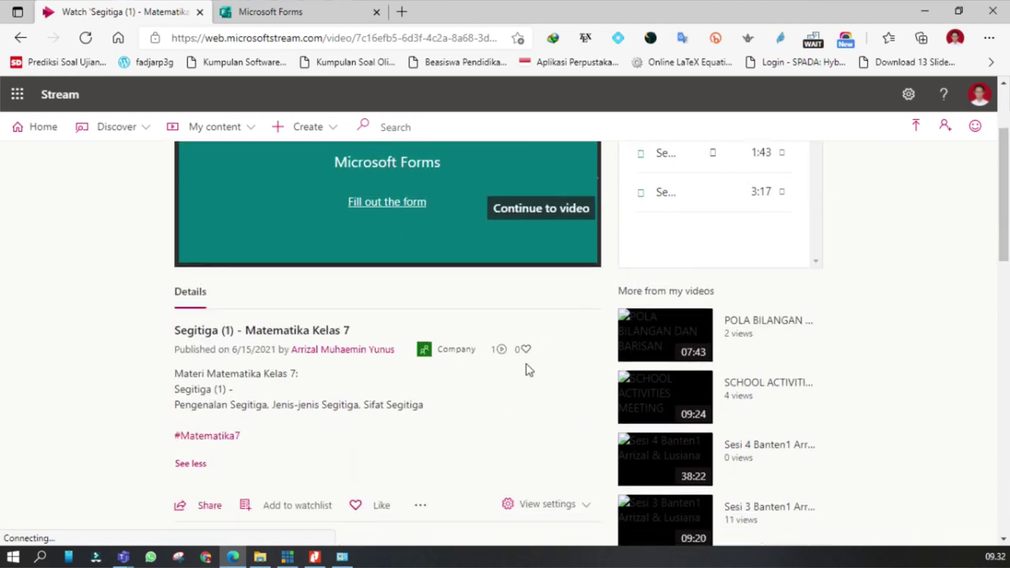
scroll(571, 450, "down", 1)
left_click(563, 444)
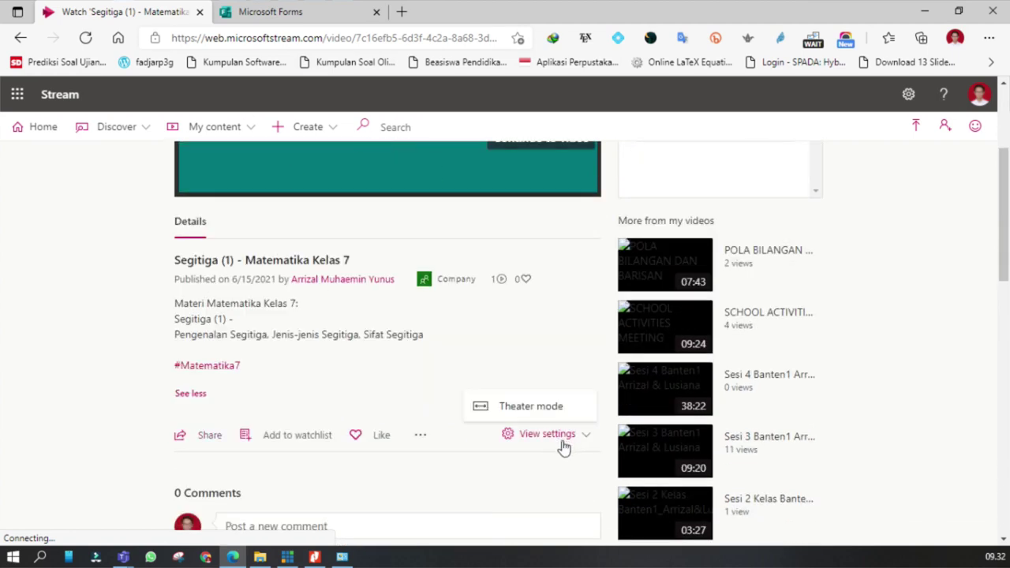
left_click(419, 439)
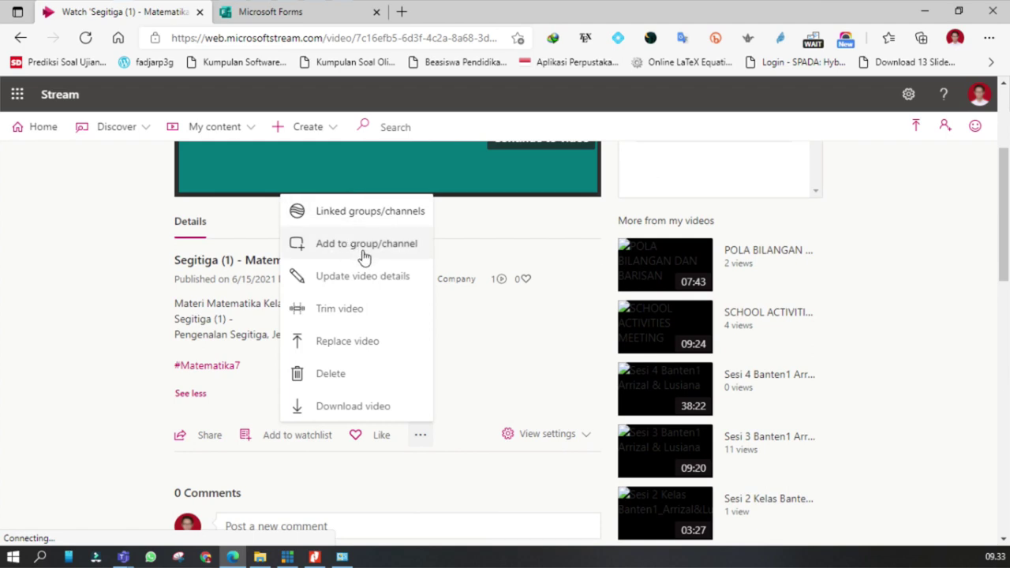
left_click(528, 368)
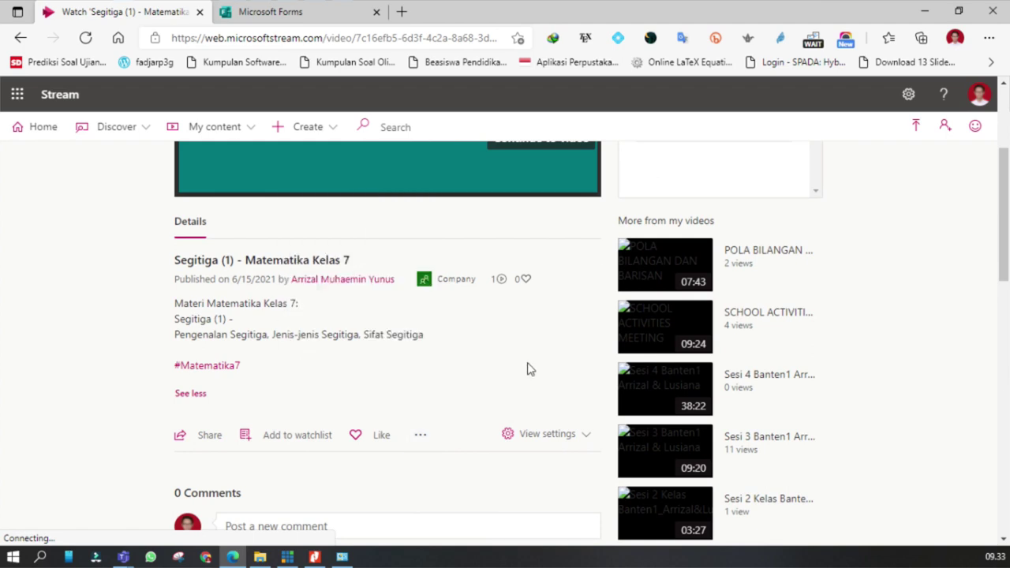
scroll(679, 324, "up", 3)
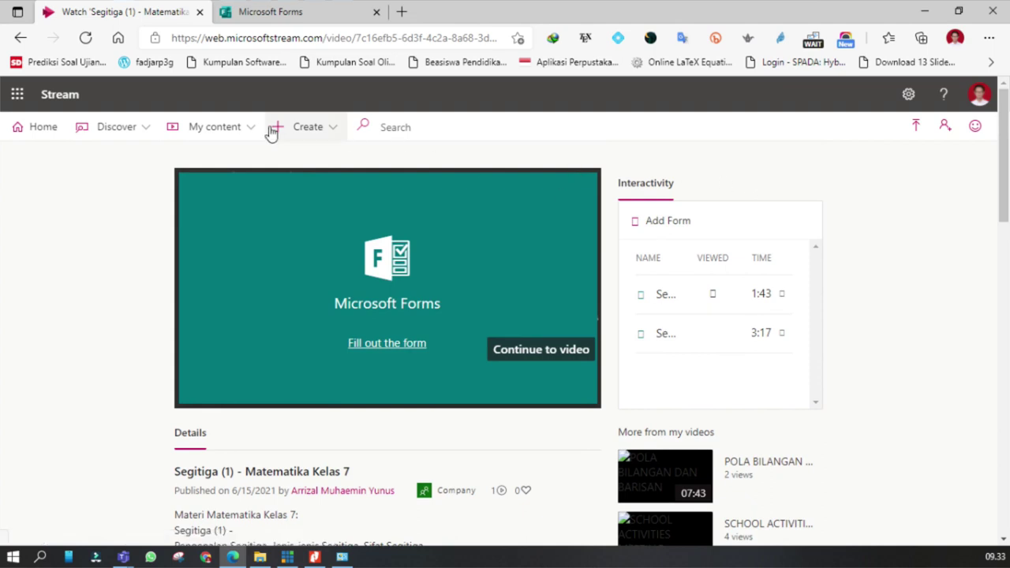
From the Stream Home page, choose Create > Record screen or video
left_click(46, 132)
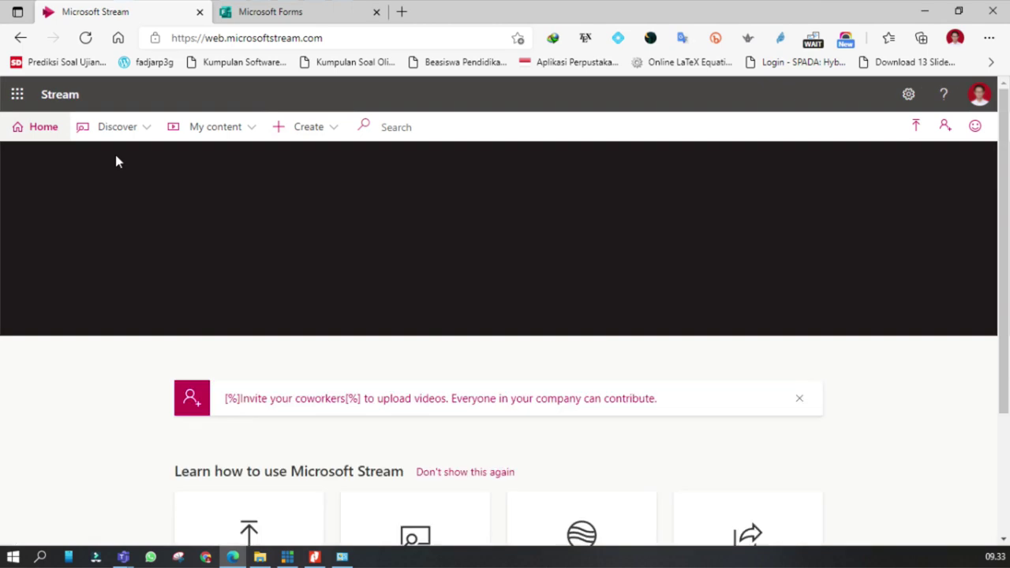
left_click(336, 131)
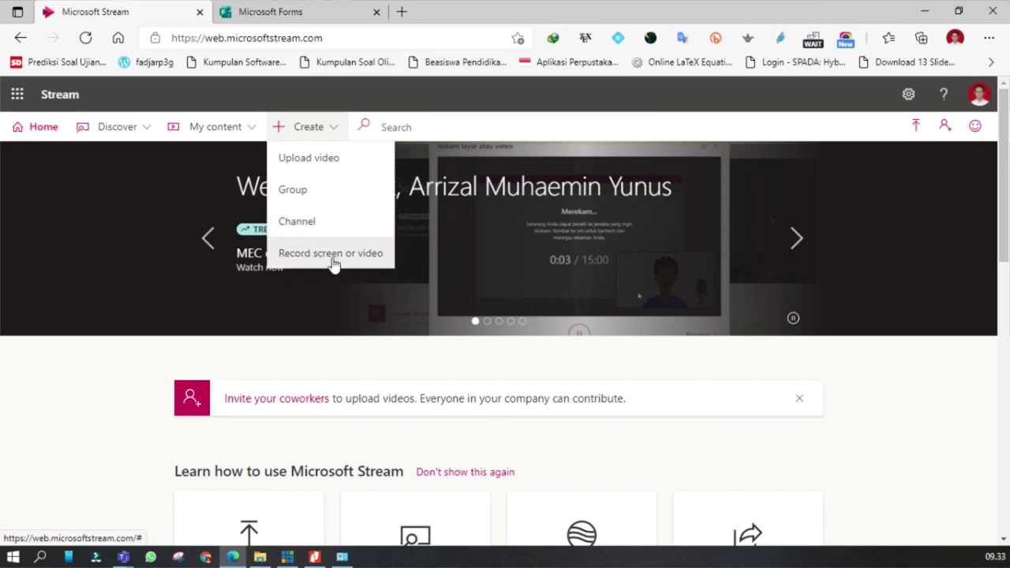
left_click(332, 253)
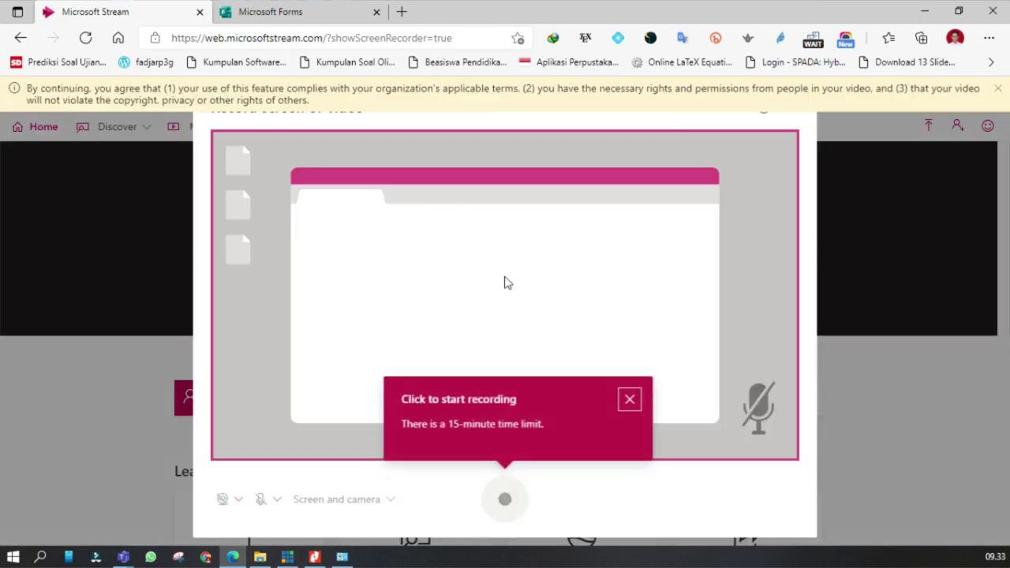
Dismiss the recording tip, allow camera and microphone, and pick vMix Video with the default external microphone
left_click(1001, 92)
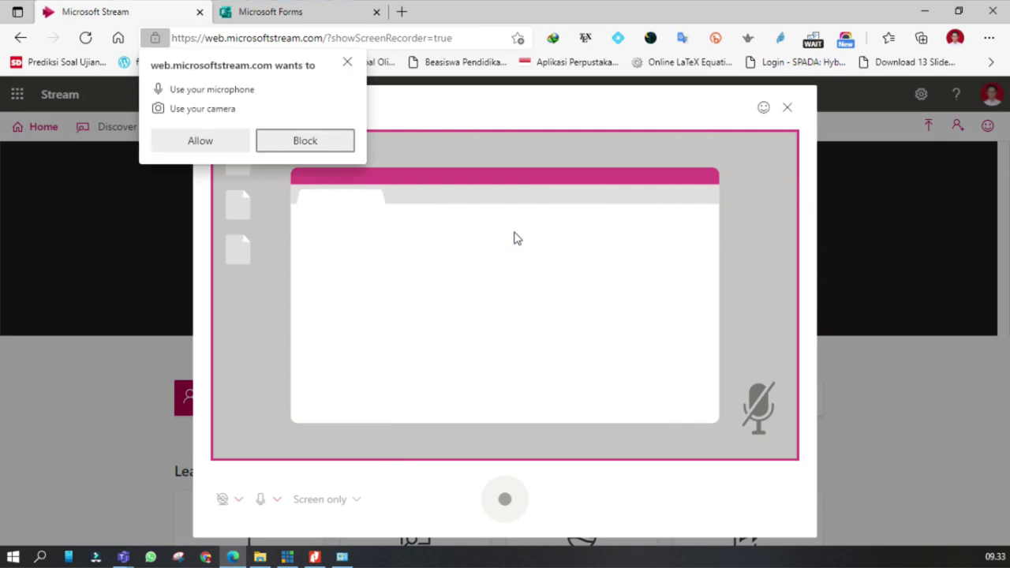
left_click(194, 145)
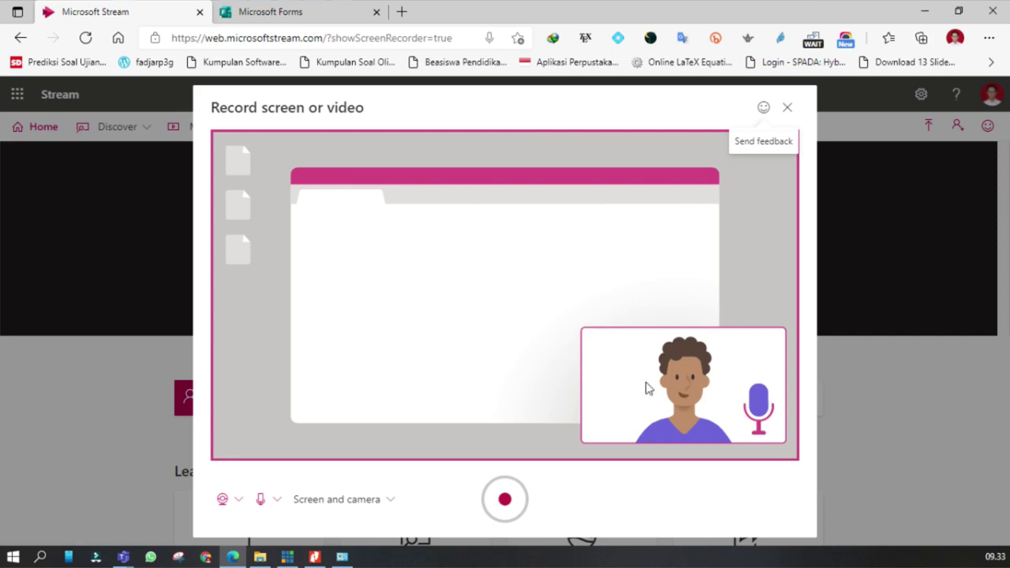
left_click(386, 500)
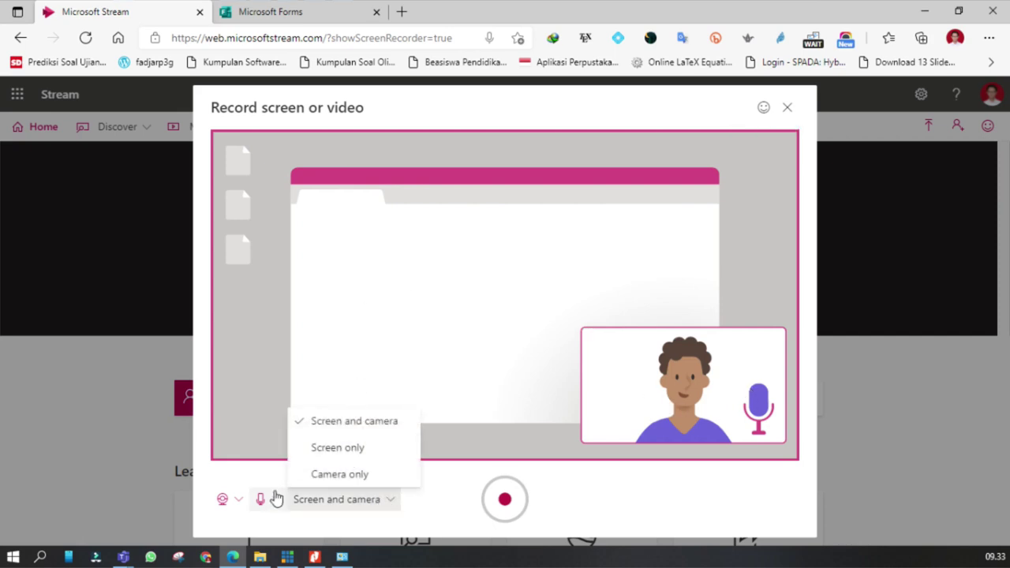
left_click(236, 499)
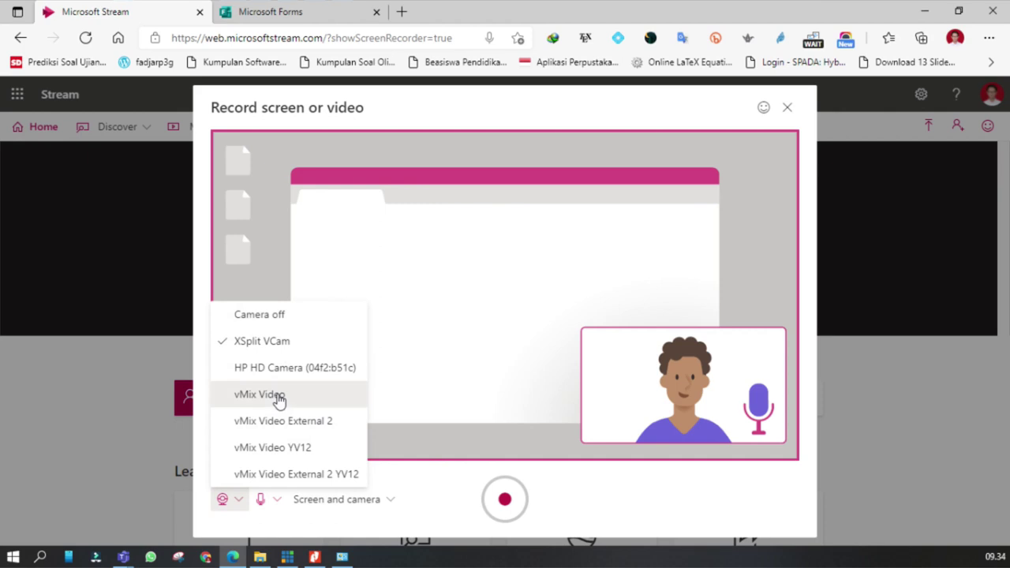
left_click(282, 394)
left_click(278, 503)
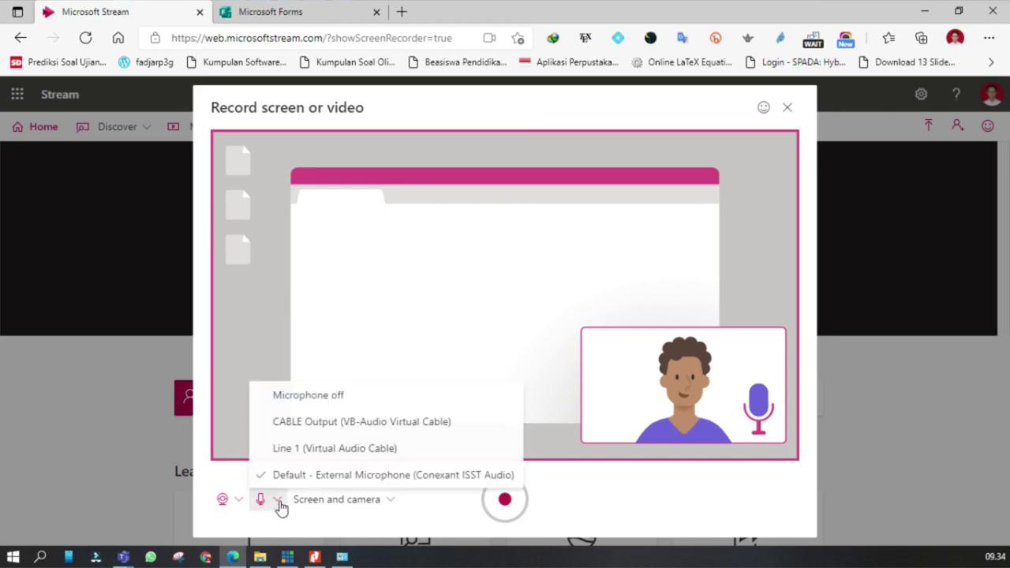
left_click(348, 478)
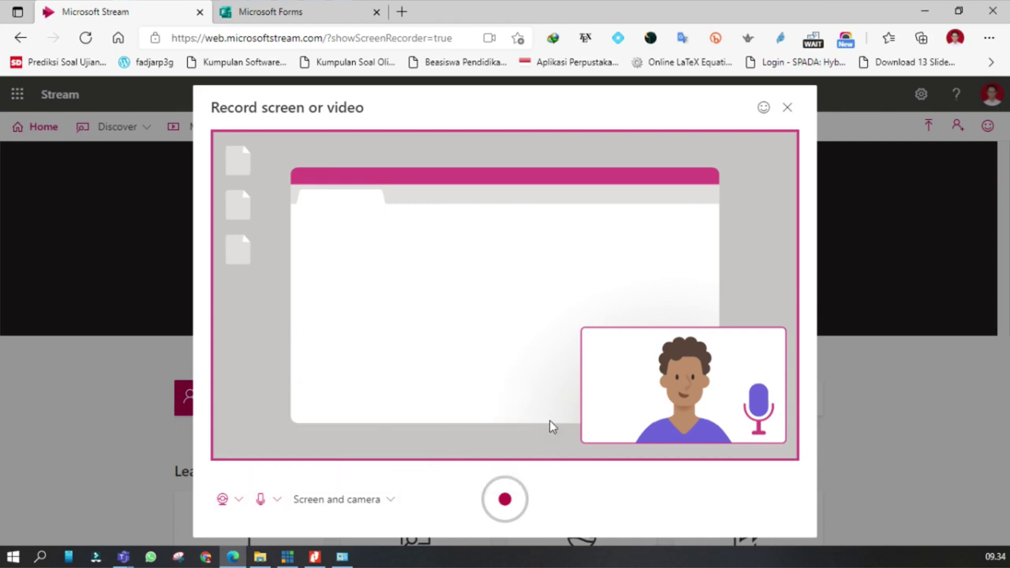
Keep the default microphone and 'Screen and camera' mode, then try recording, which triggers the device error
left_click(244, 500)
left_click(289, 348)
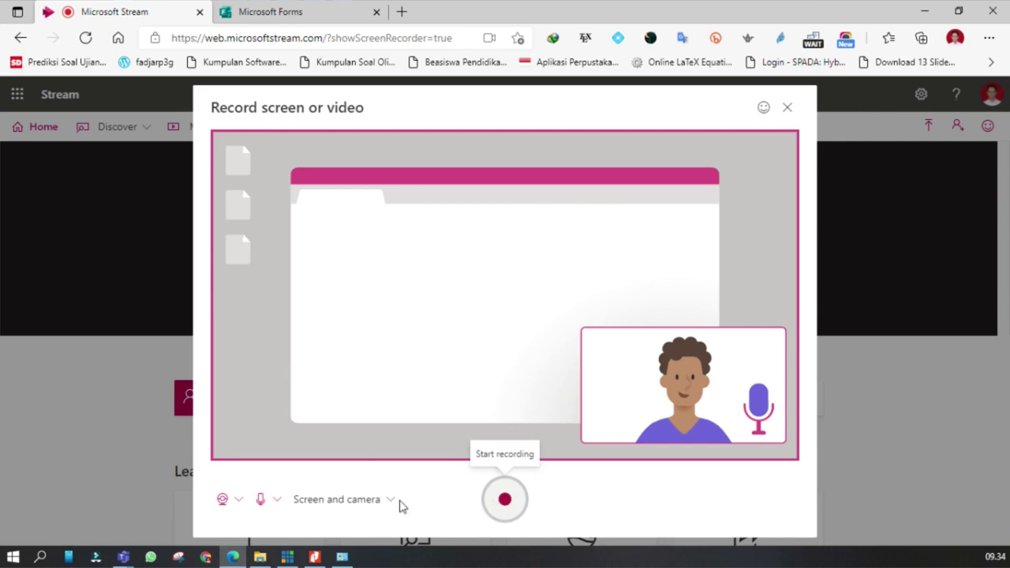
left_click(238, 500)
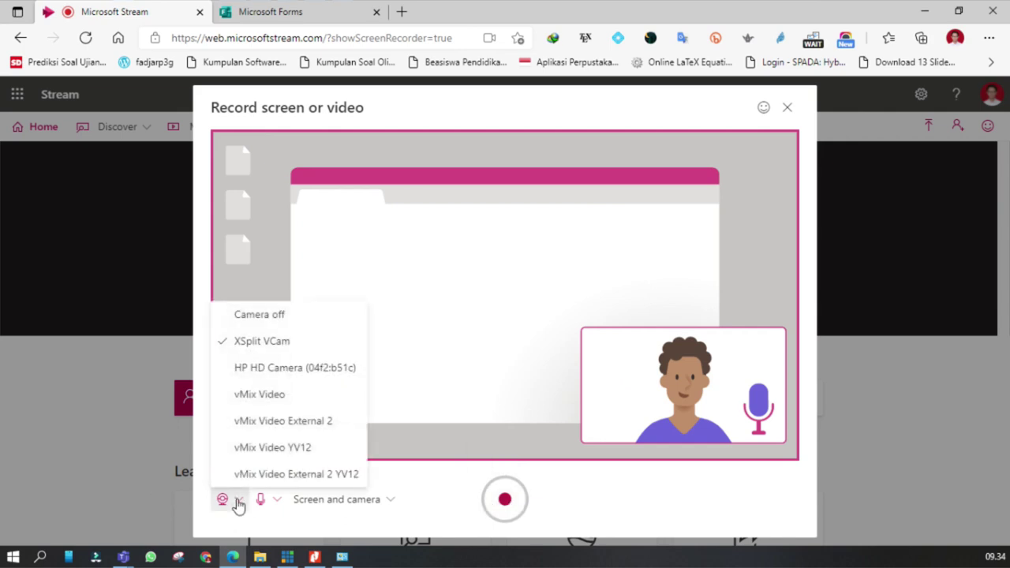
left_click(277, 501)
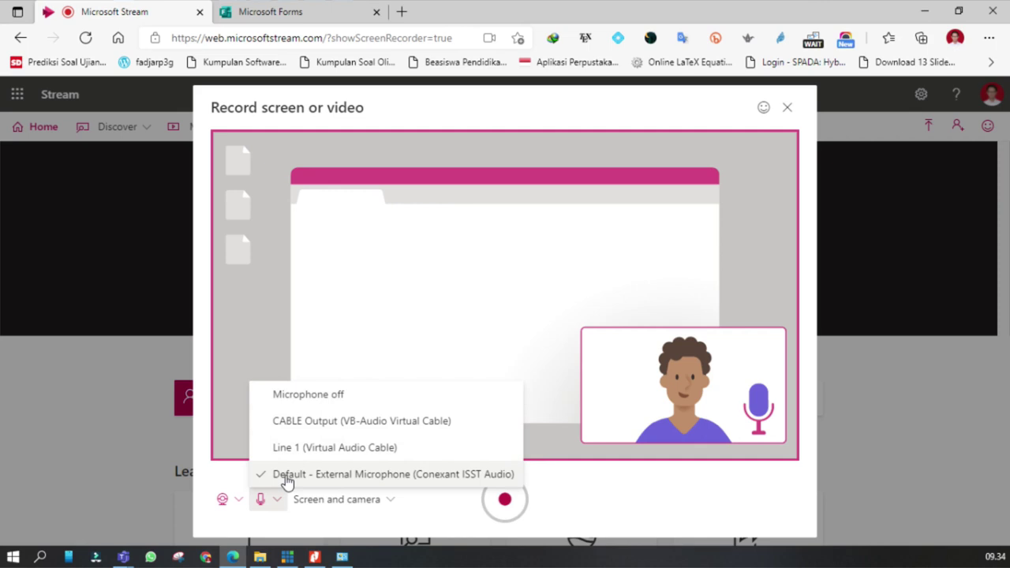
left_click(413, 500)
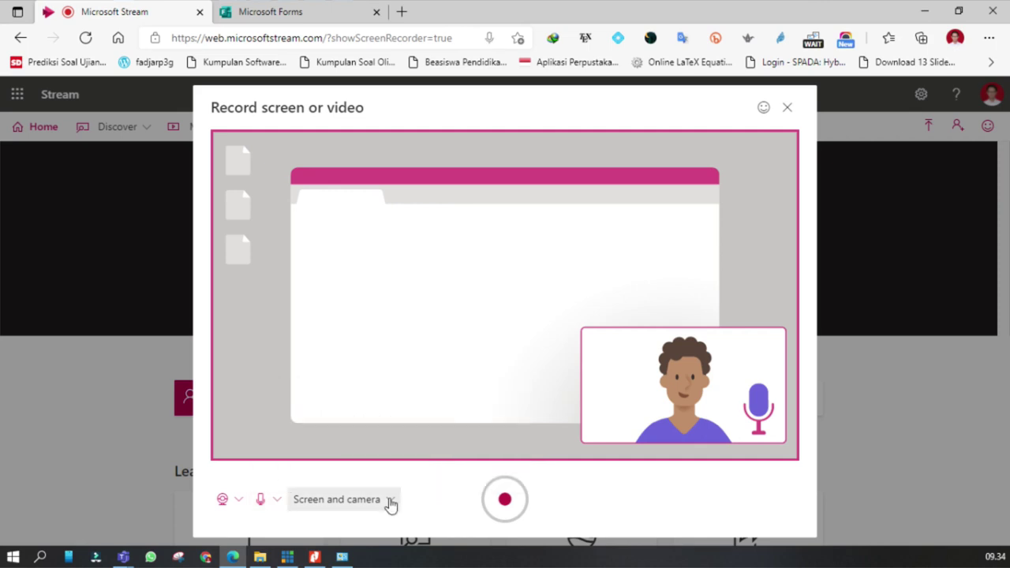
left_click(390, 500)
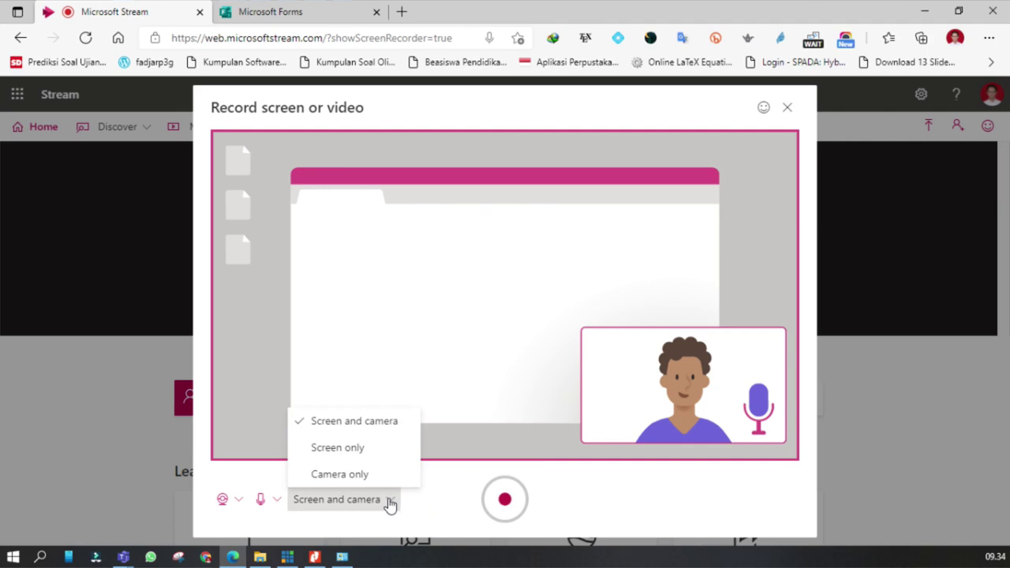
left_click(458, 497)
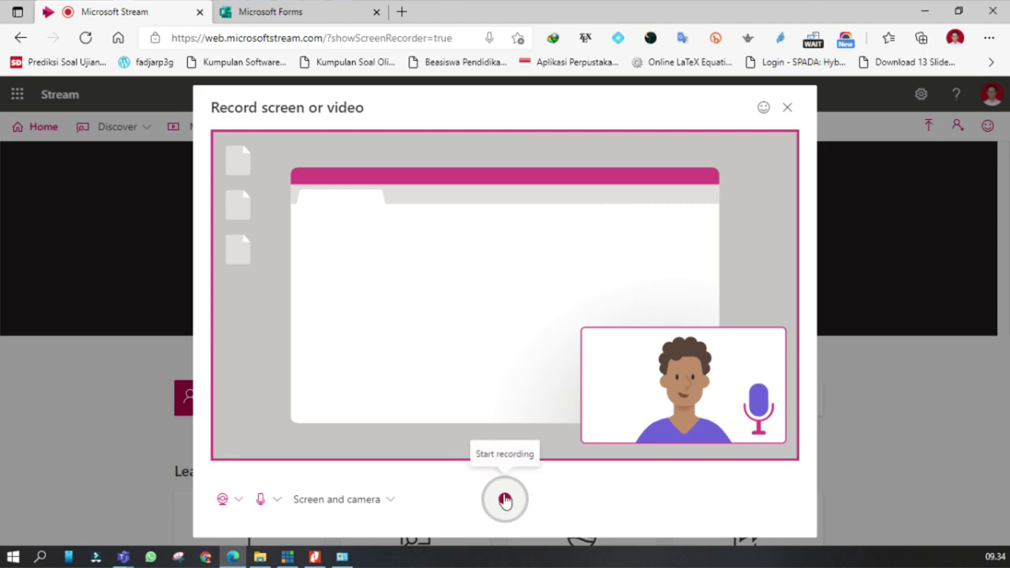
left_click(505, 499)
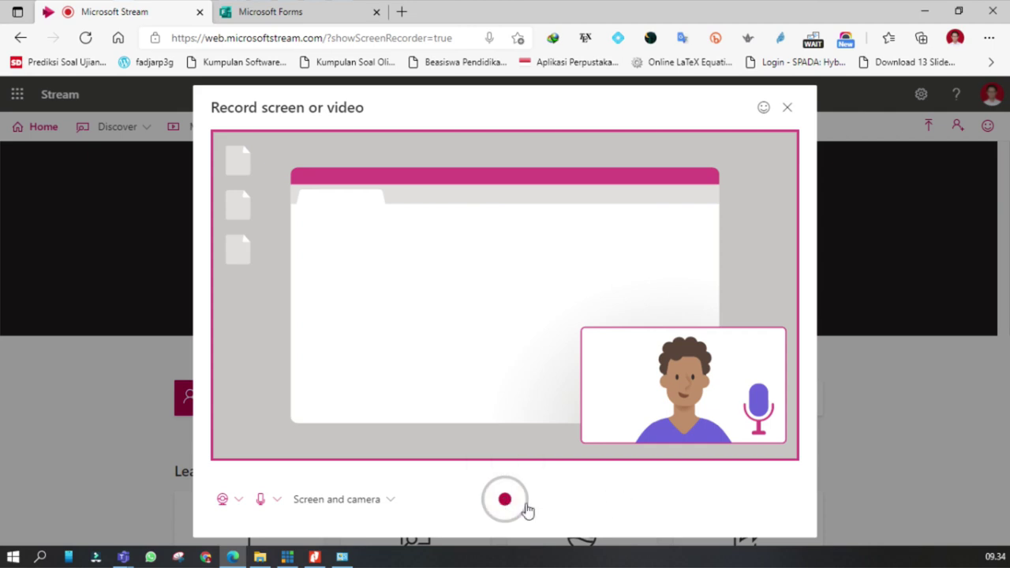
left_click(505, 500)
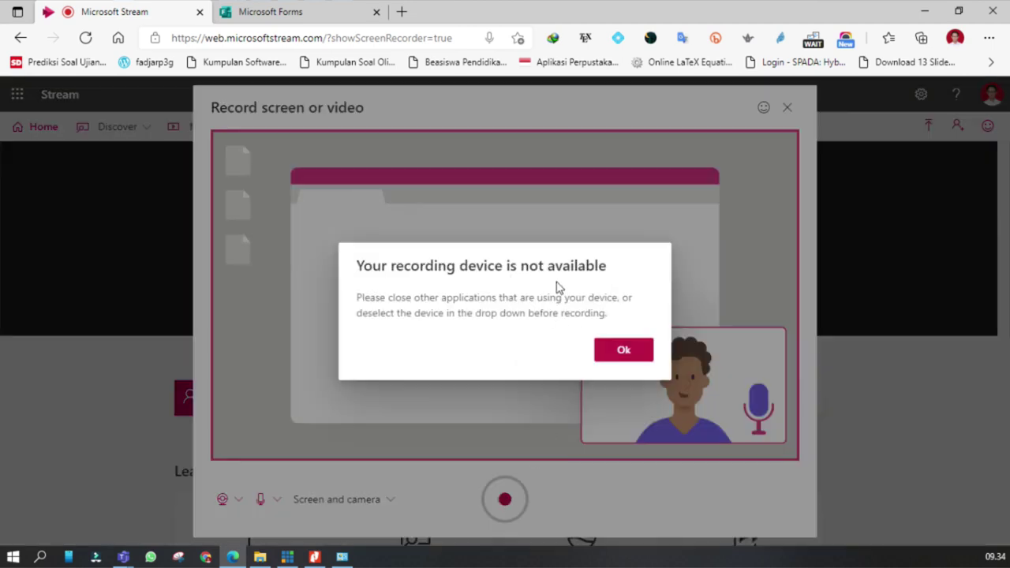
Switch the camera to HP HD Camera and retry starting the recording
left_click(622, 357)
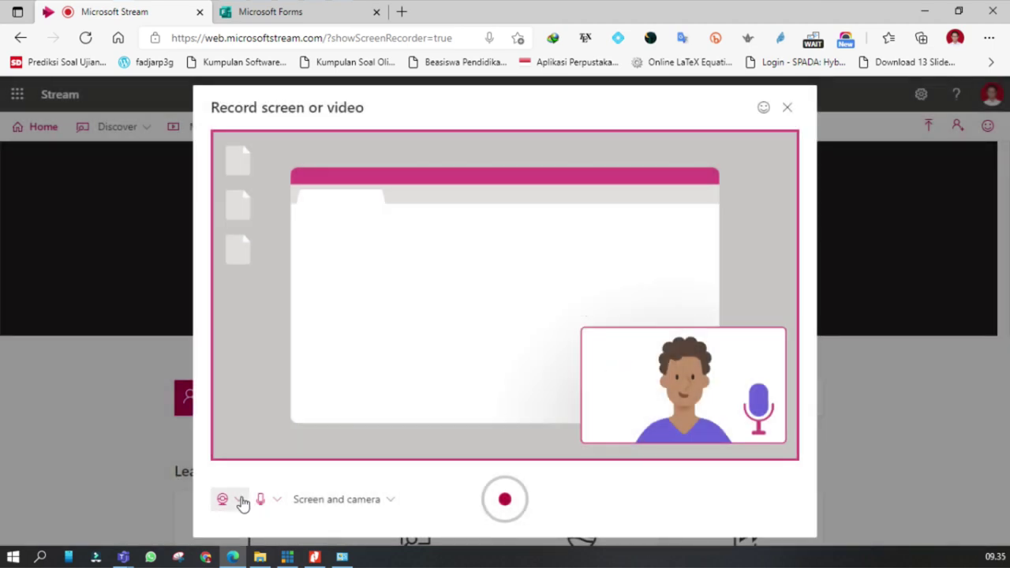
left_click(241, 500)
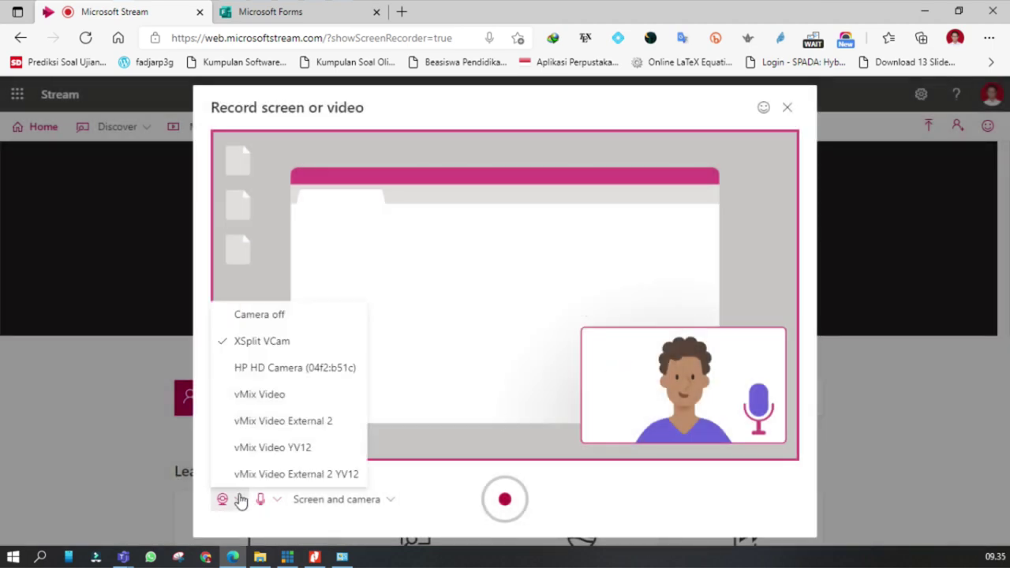
left_click(284, 374)
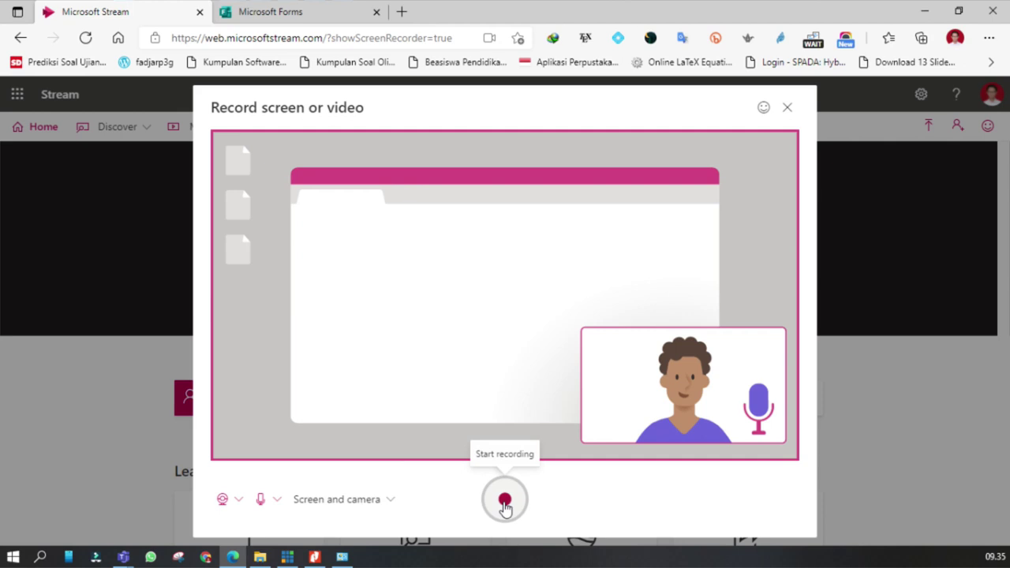
left_click(505, 502)
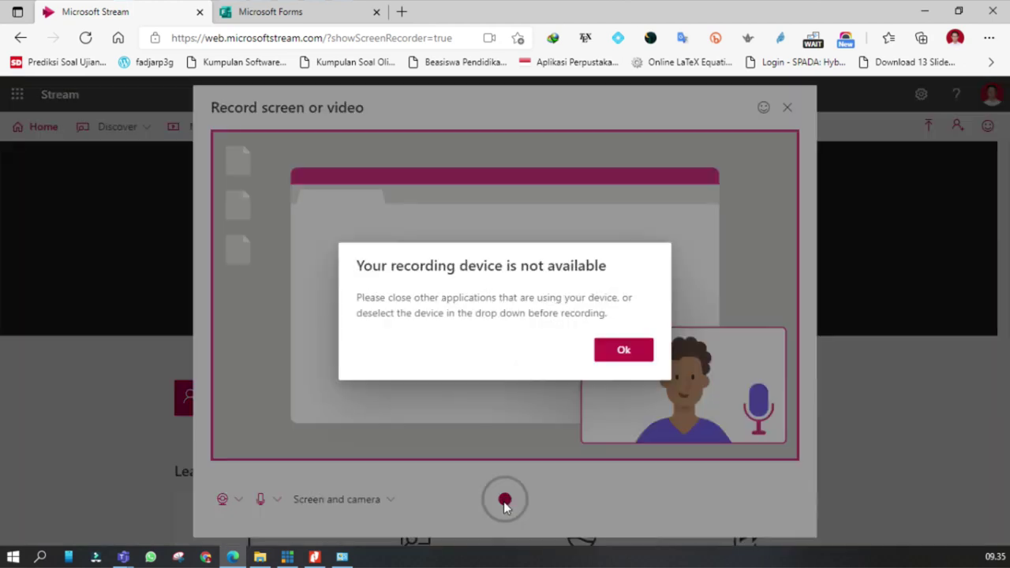
Turn the camera off, keep 'Screen only' mode, and start the recording
left_click(629, 355)
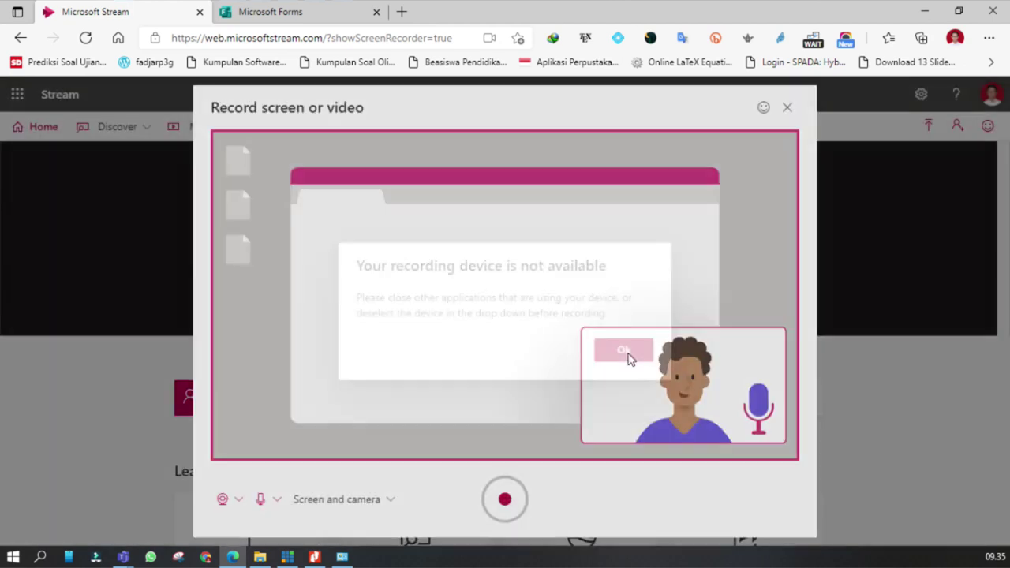
left_click(235, 500)
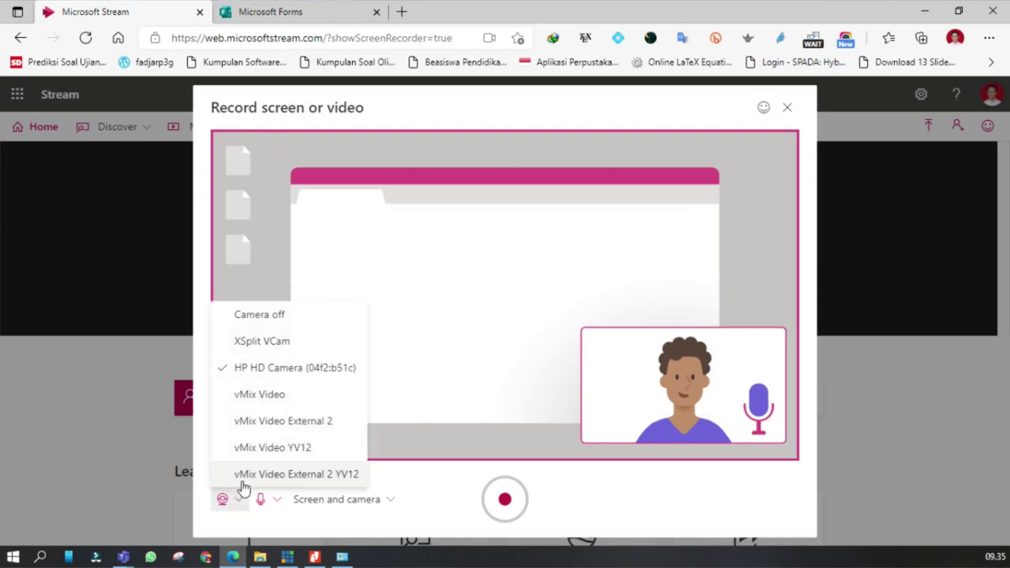
left_click(267, 316)
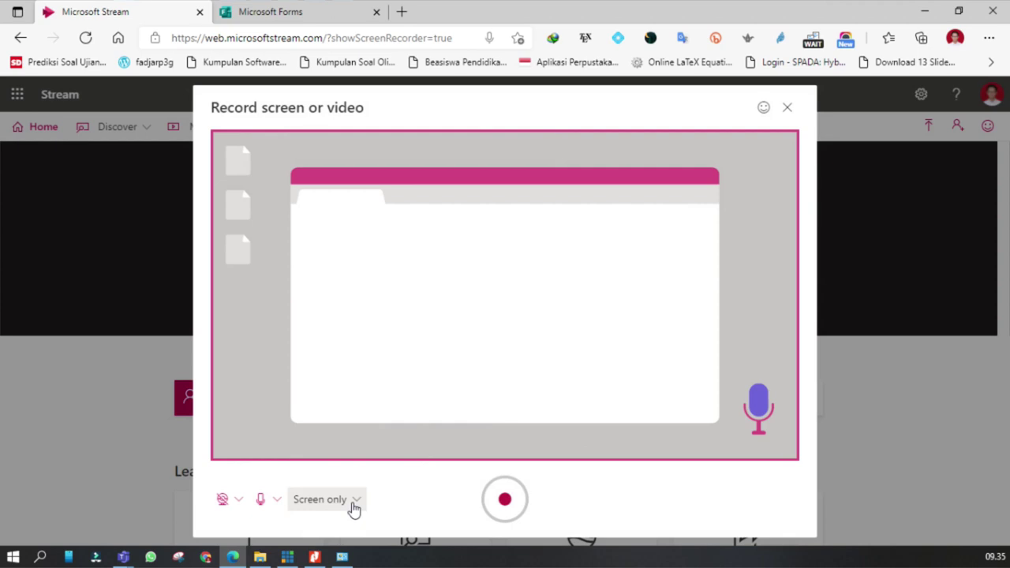
left_click(353, 507)
left_click(395, 510)
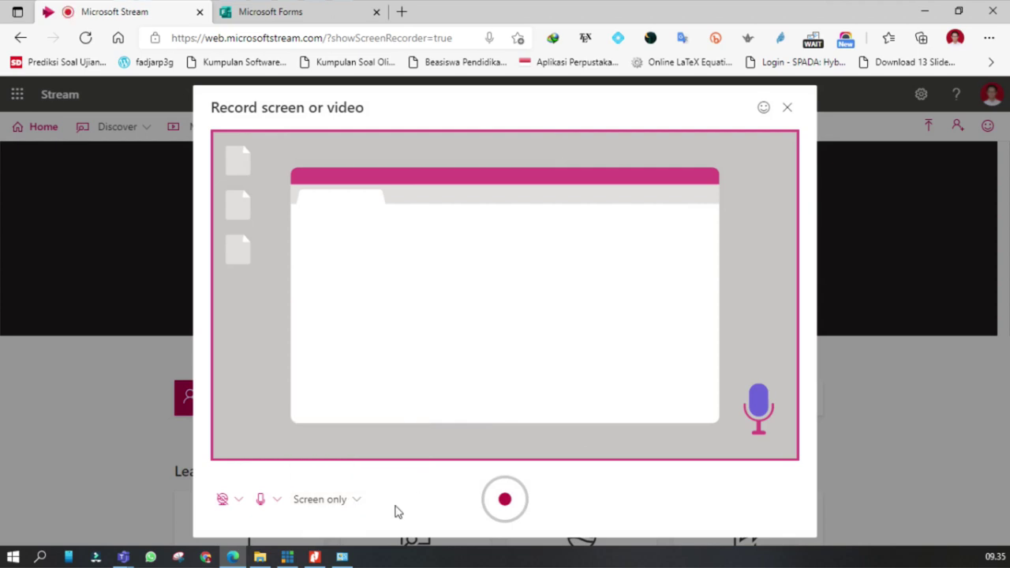
left_click(495, 506)
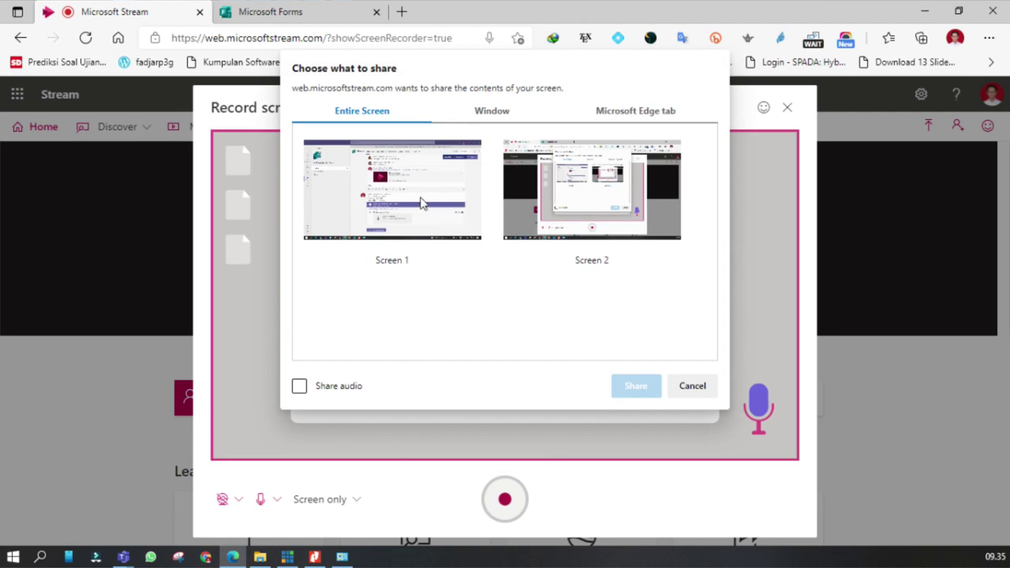
Share Entire Screen > Screen 2 with audio included to begin recording
left_click(499, 112)
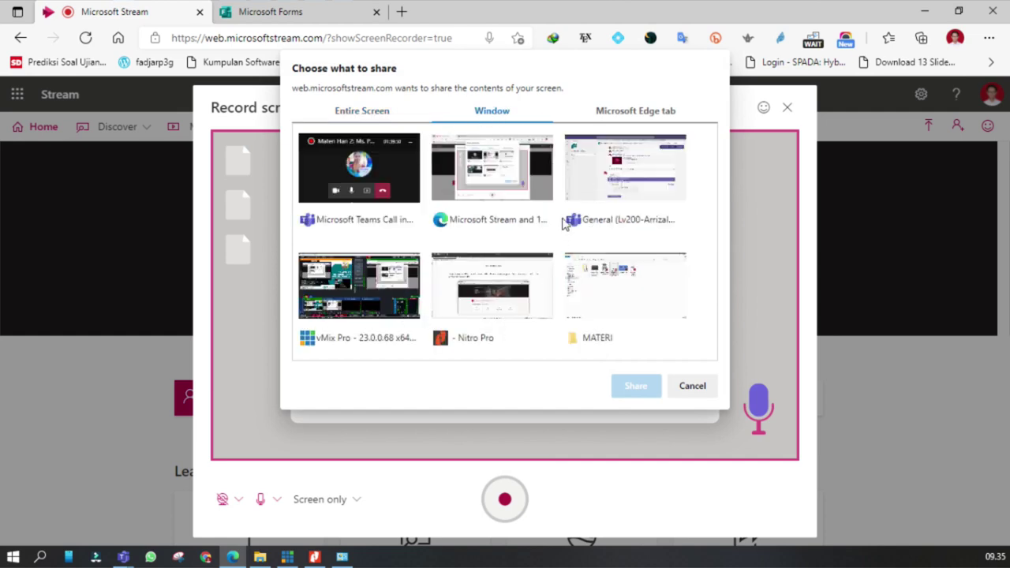
left_click(609, 117)
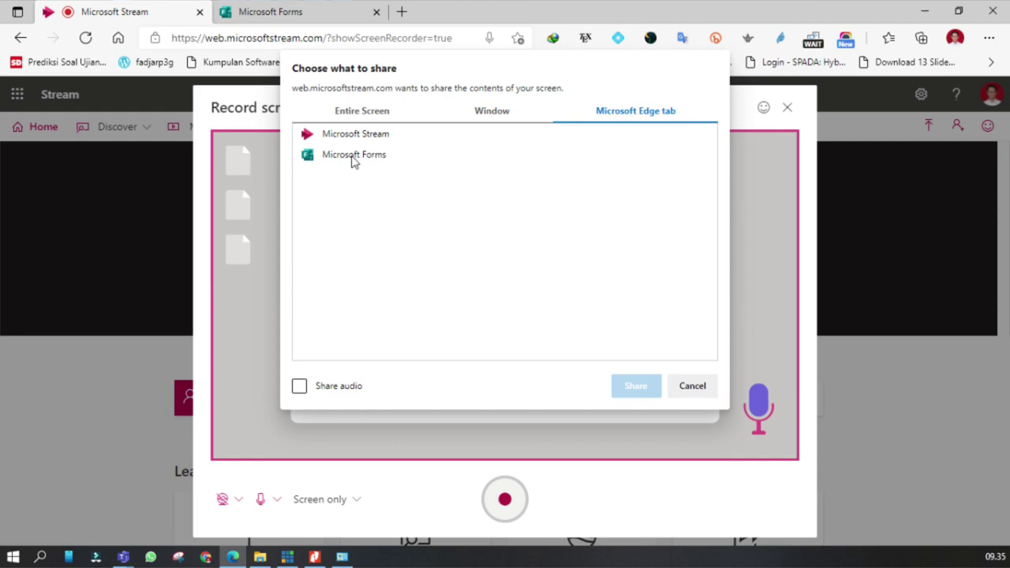
left_click(362, 115)
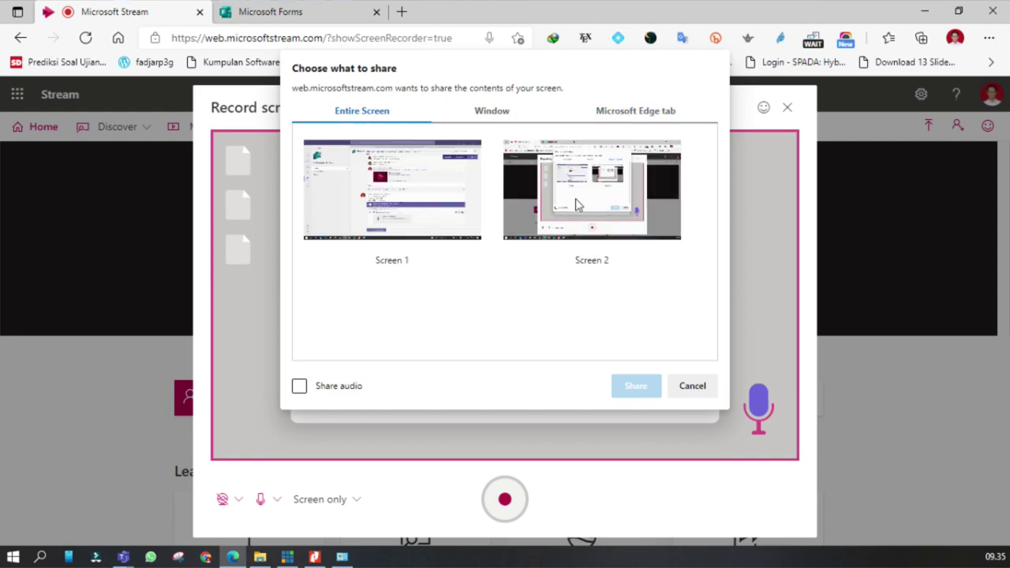
left_click(578, 206)
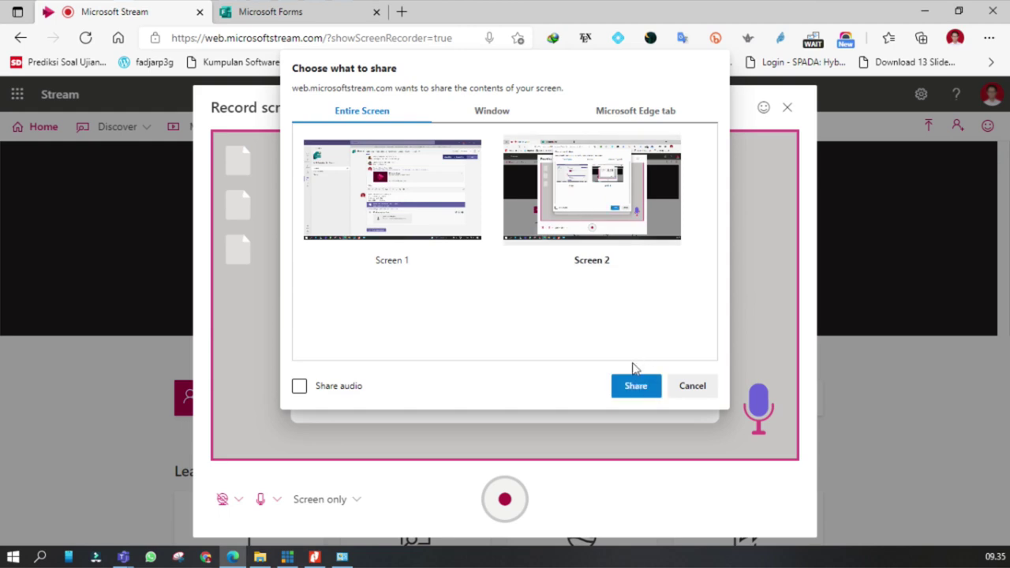
left_click(299, 387)
left_click(633, 388)
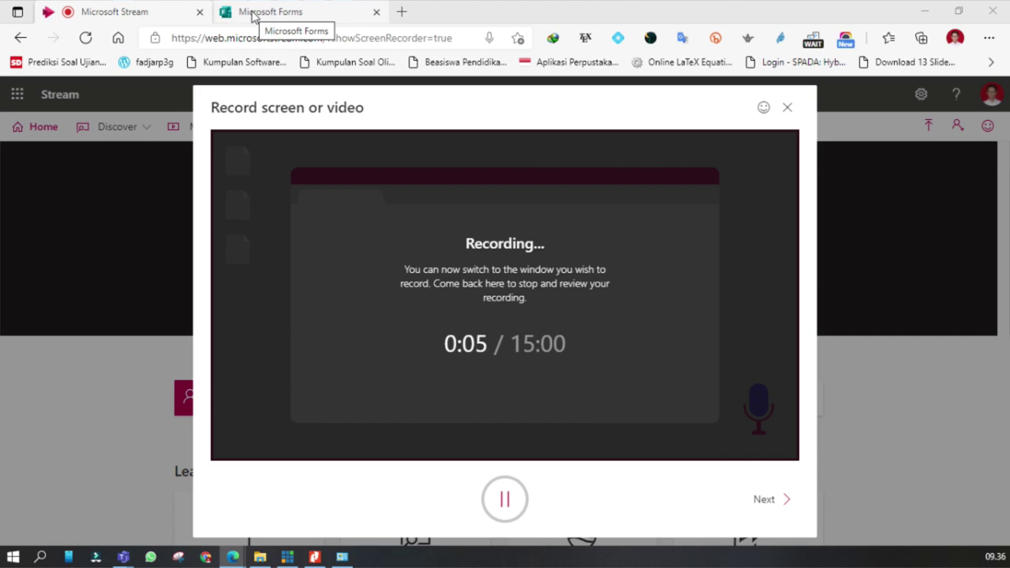
Open a new tab beside Forms and load portal.office.com
left_click(253, 17)
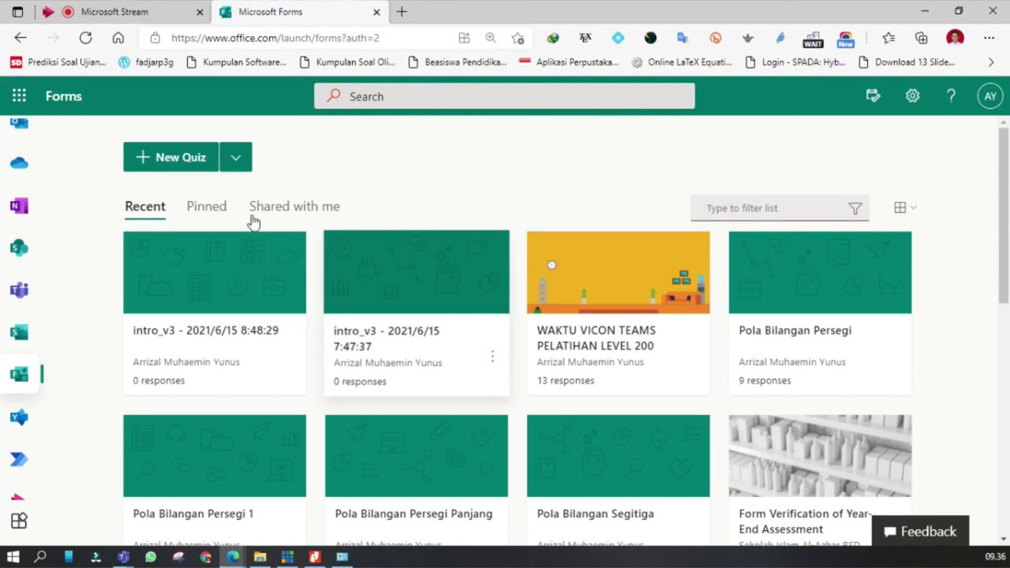
left_click(403, 13)
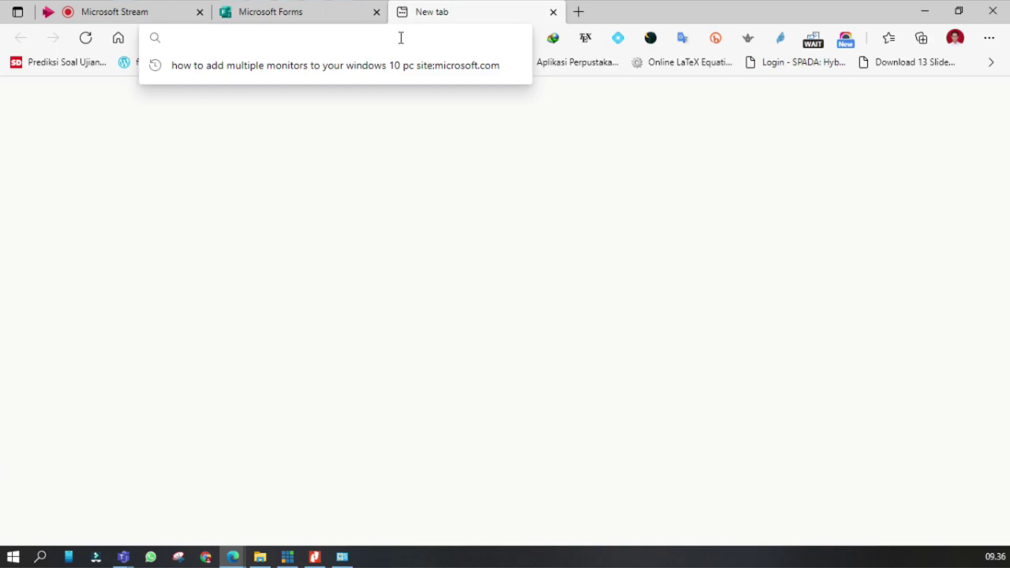
type("portal.office.com")
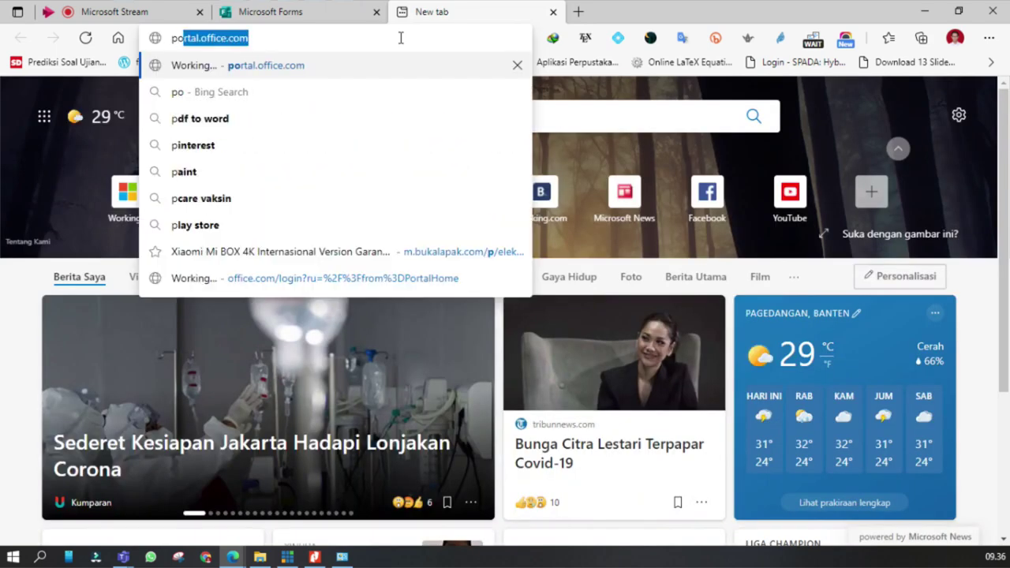
key("Return")
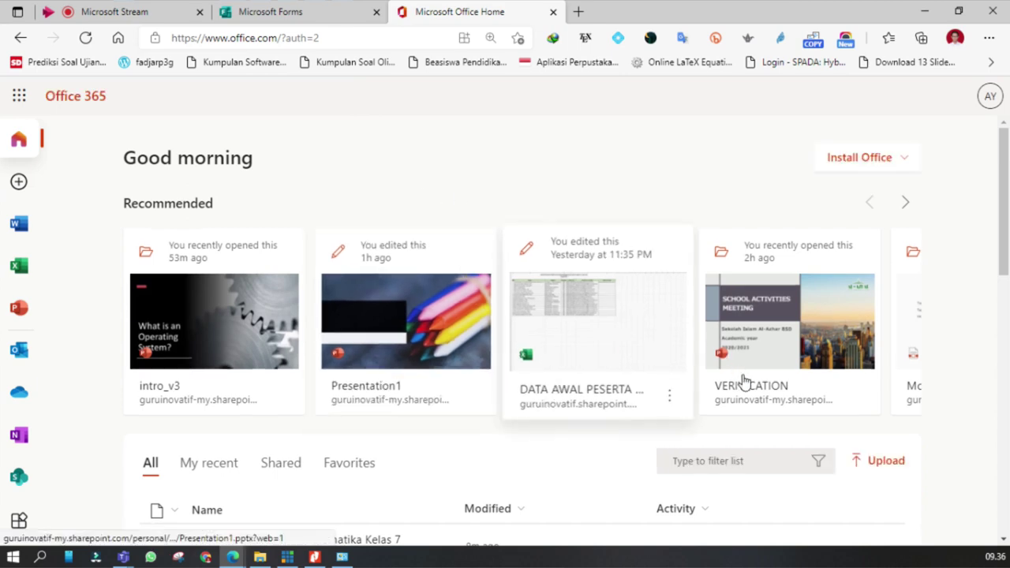
Open VERIVICATION.pptx, play it from the beginning, then exit the slideshow
left_click(771, 341)
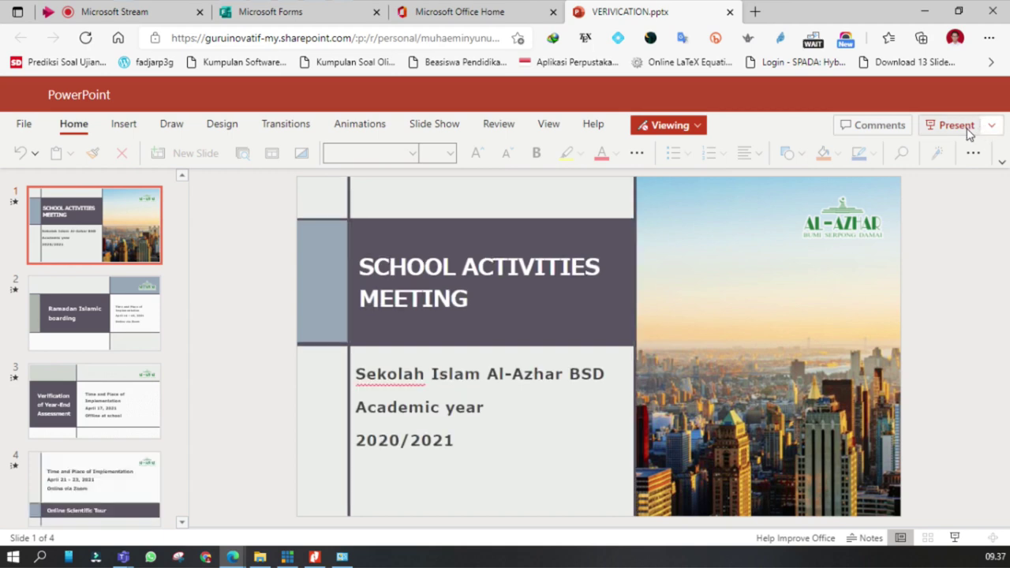
left_click(981, 128)
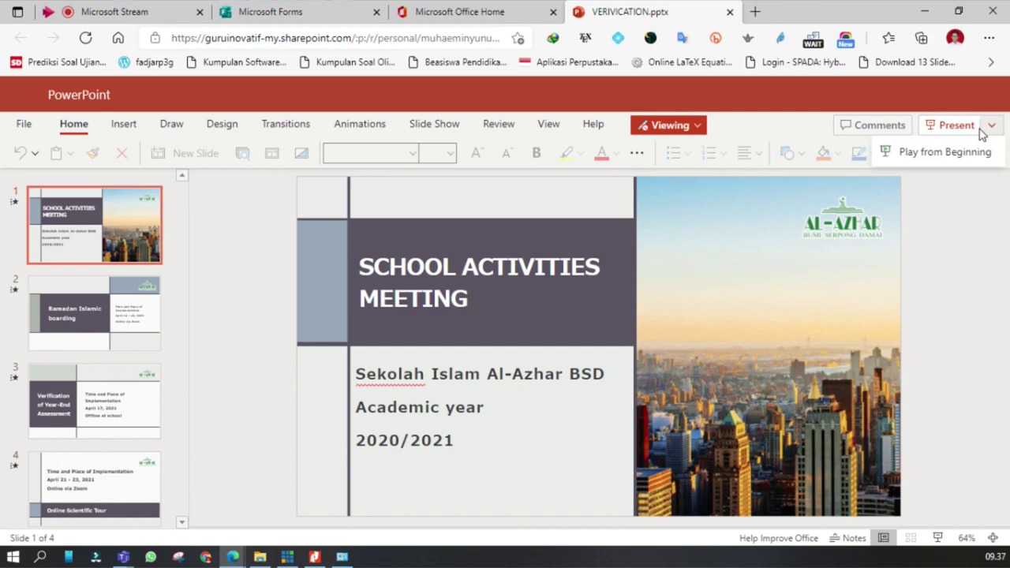
left_click(953, 152)
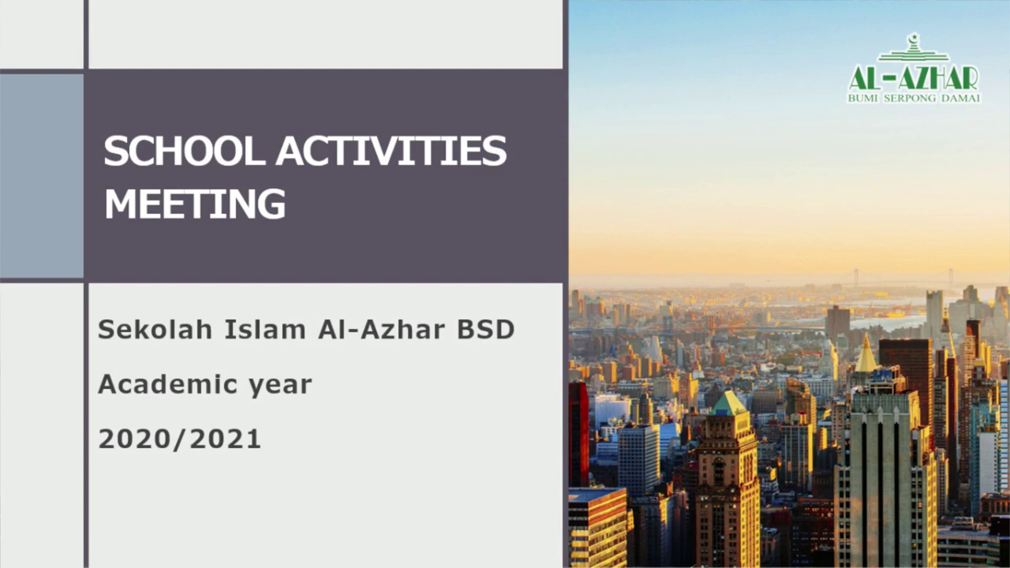
key("Escape")
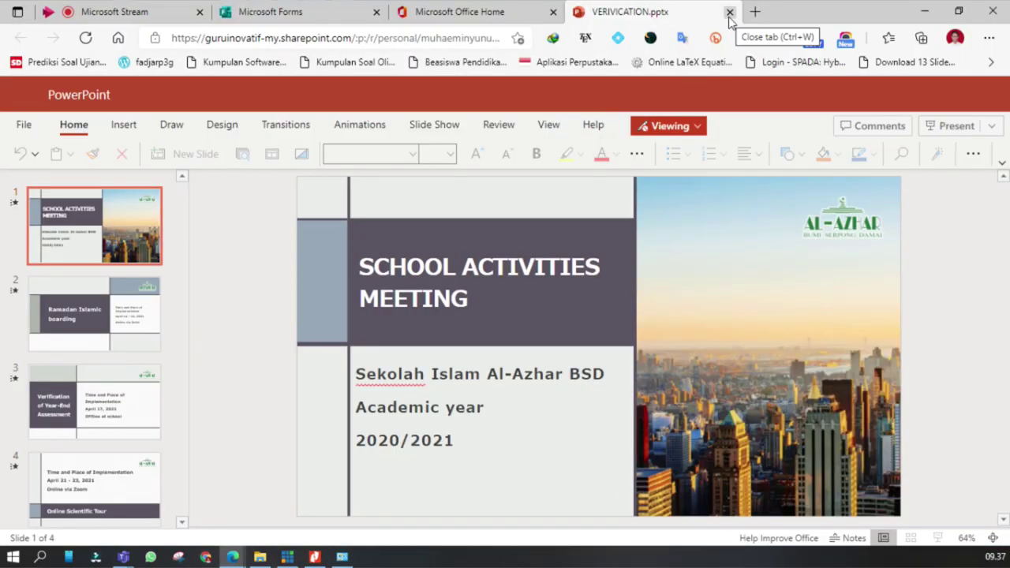
Close the presentation tab, pause the Stream recording at 2:00, and move on to review
key("ctrl+w")
left_click(134, 12)
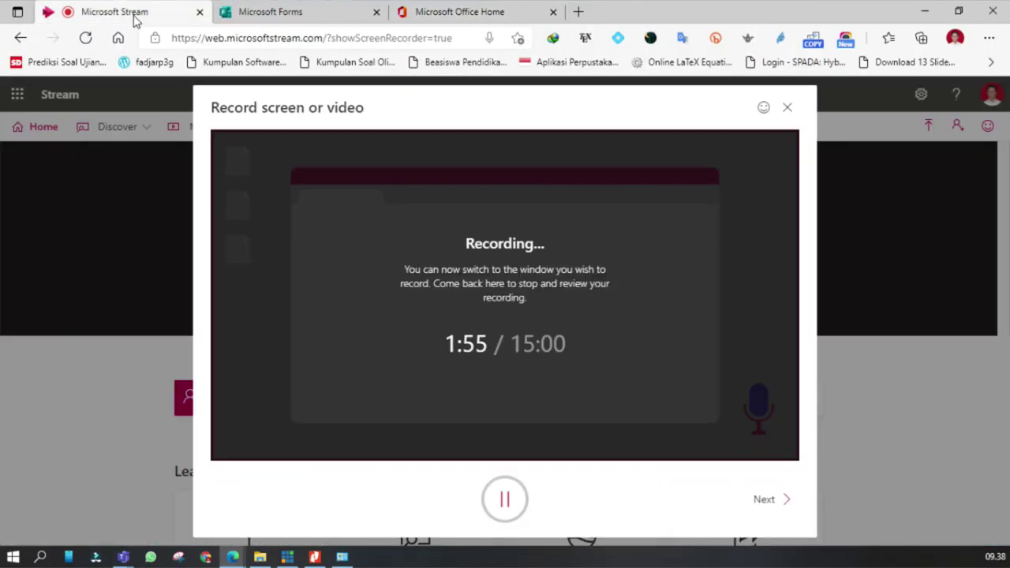
left_click(506, 505)
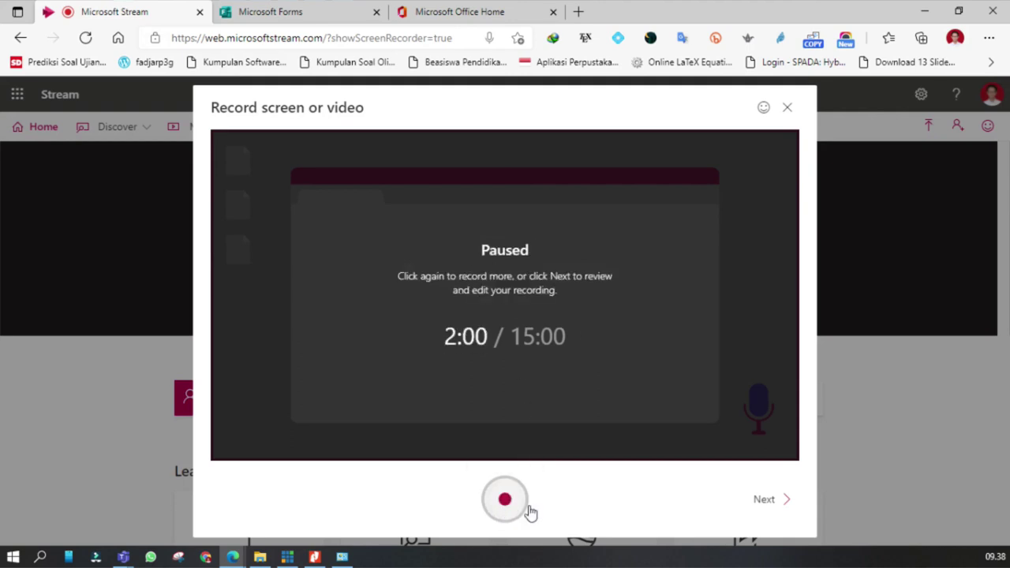
left_click(785, 507)
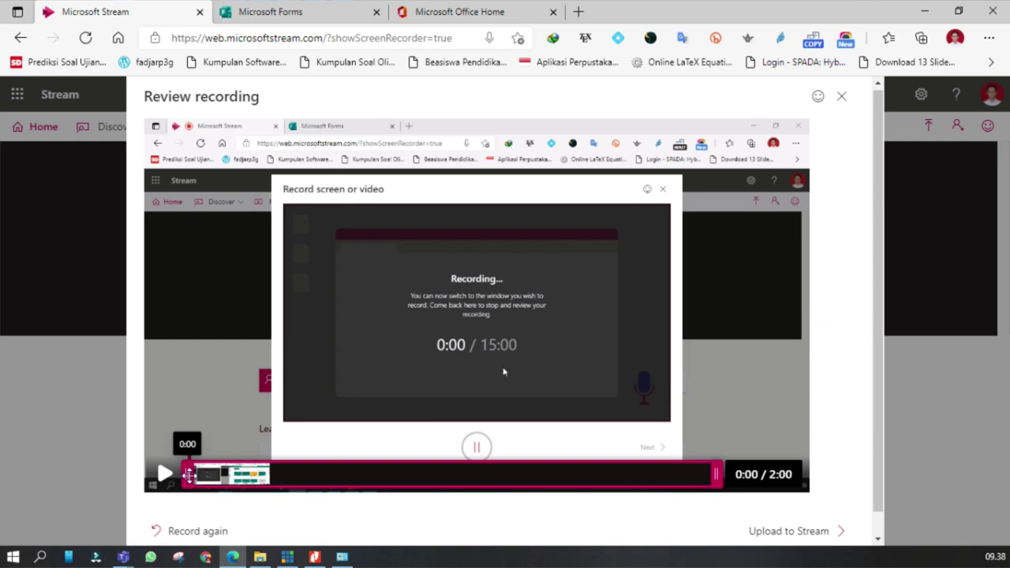
Trim the clip's start and scrub the preview so it runs 1:53
mouse_move(189, 474)
left_mouse_down()
mouse_move(578, 484)
mouse_move(189, 478)
left_mouse_up()
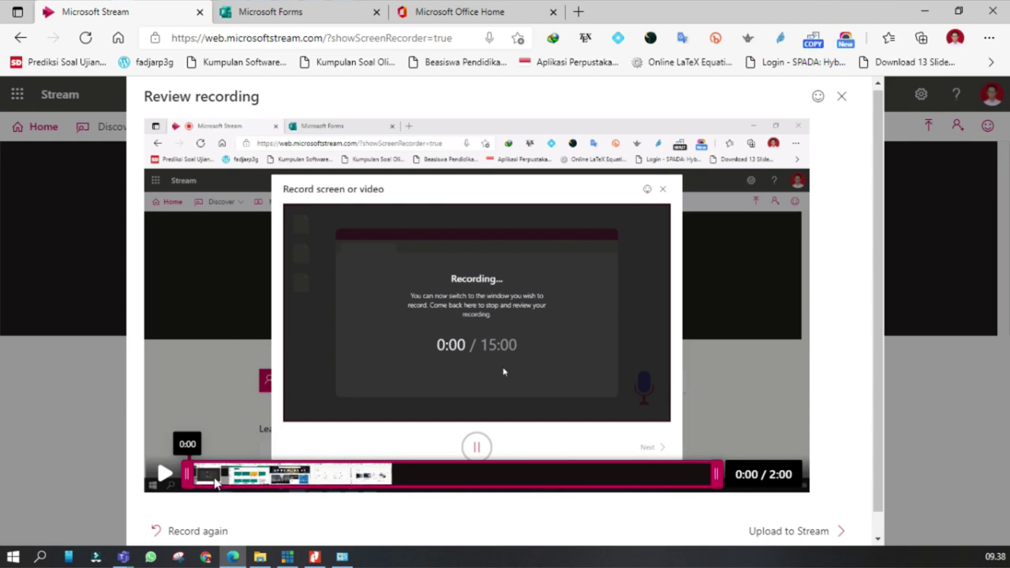
left_click_drag(189, 449, 332, 463)
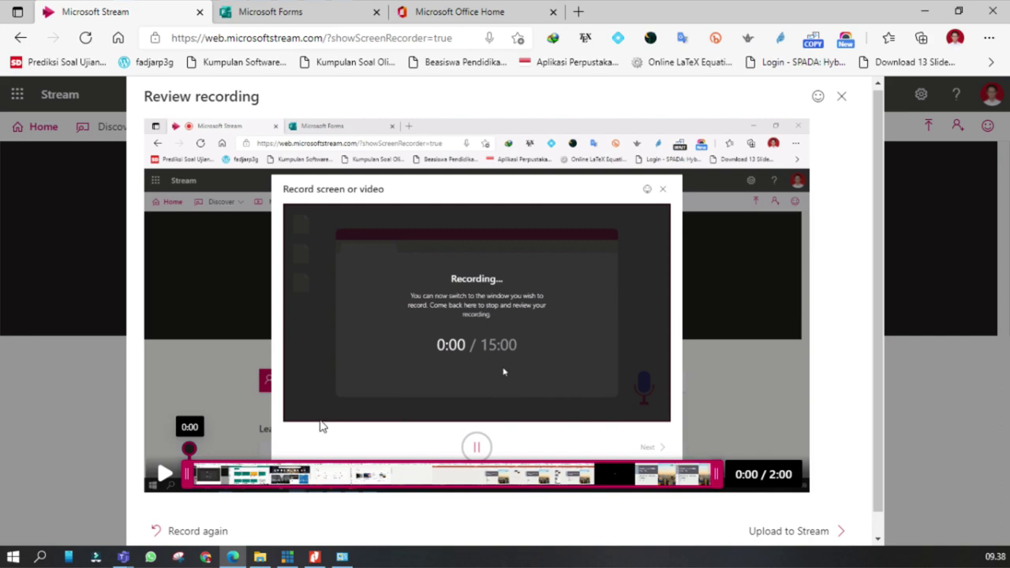
left_click_drag(190, 450, 217, 472)
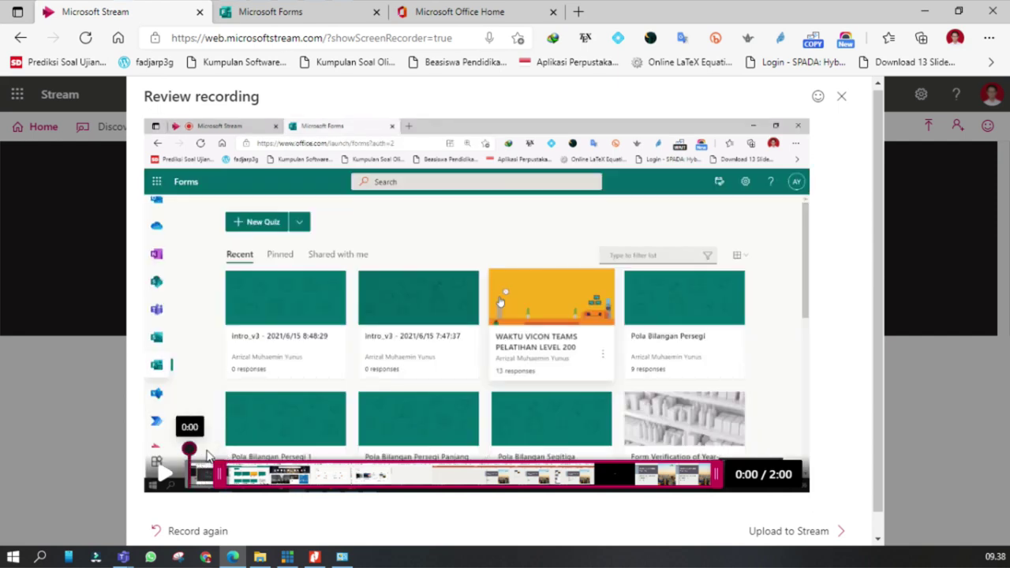
mouse_move(190, 450)
left_mouse_down()
mouse_move(229, 450)
mouse_move(205, 454)
left_mouse_up()
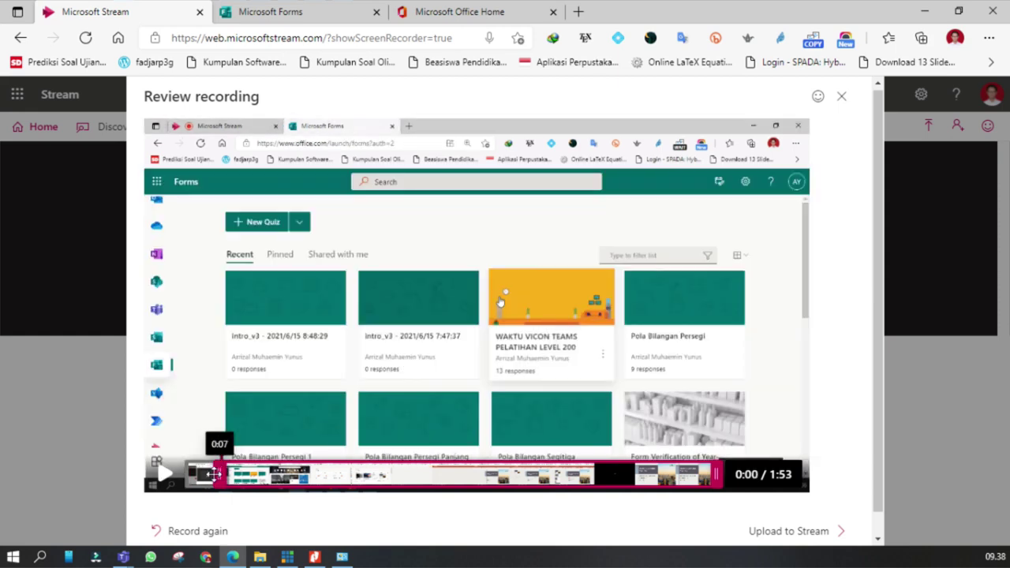
mouse_move(205, 454)
left_mouse_down()
mouse_move(195, 473)
mouse_move(216, 471)
left_mouse_up()
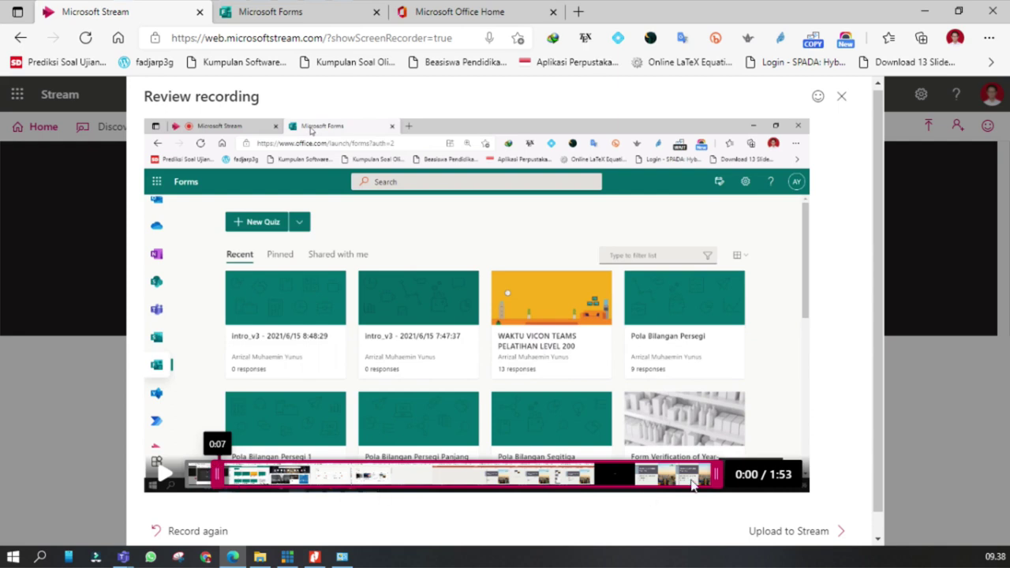
scroll(794, 533, "down", 1)
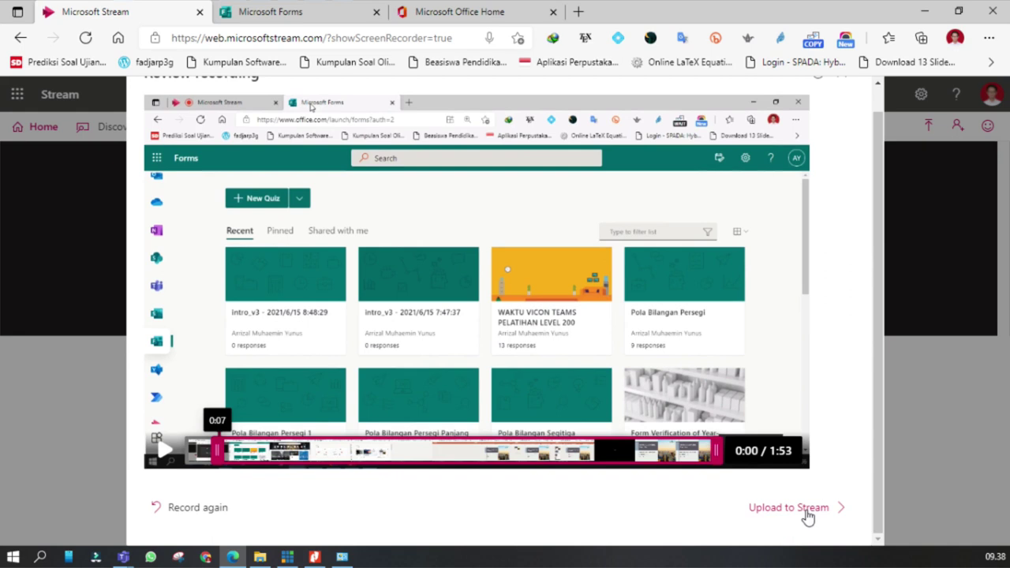
Name the upload 'Record Materi Stream' with description '#PowerPoint'
left_click(806, 512)
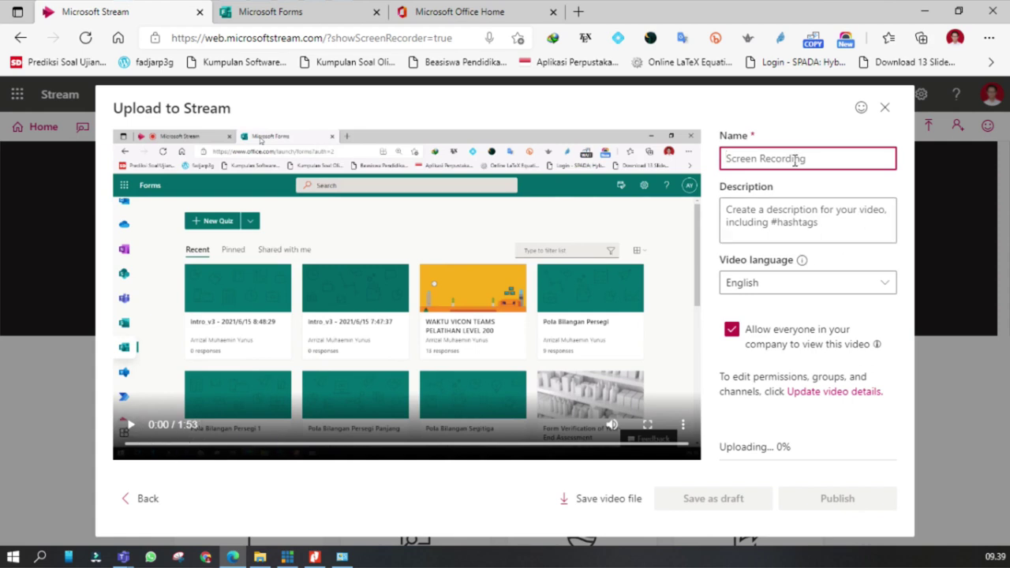
type("Record Materi Stream")
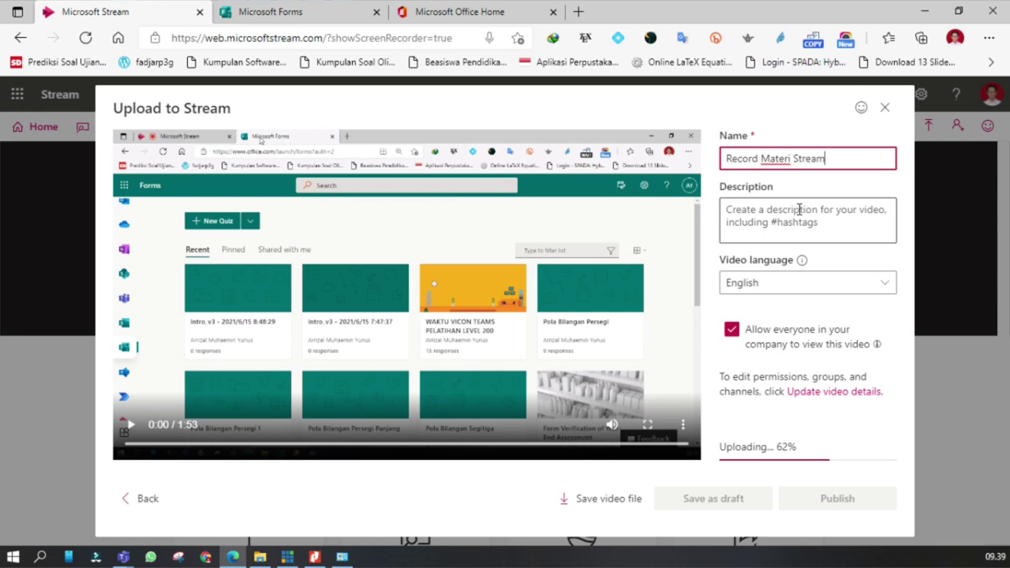
left_click(805, 220)
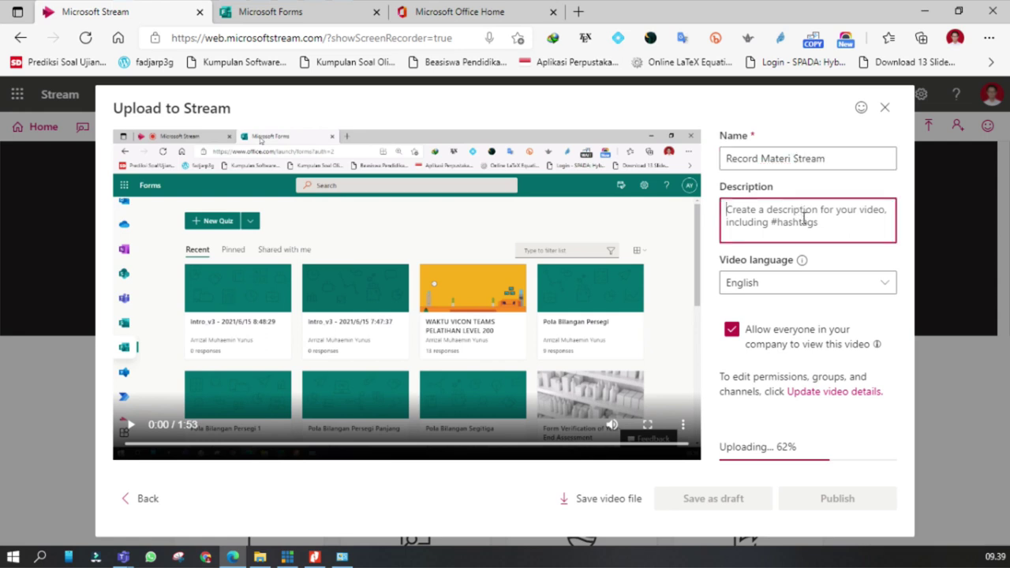
type("#")
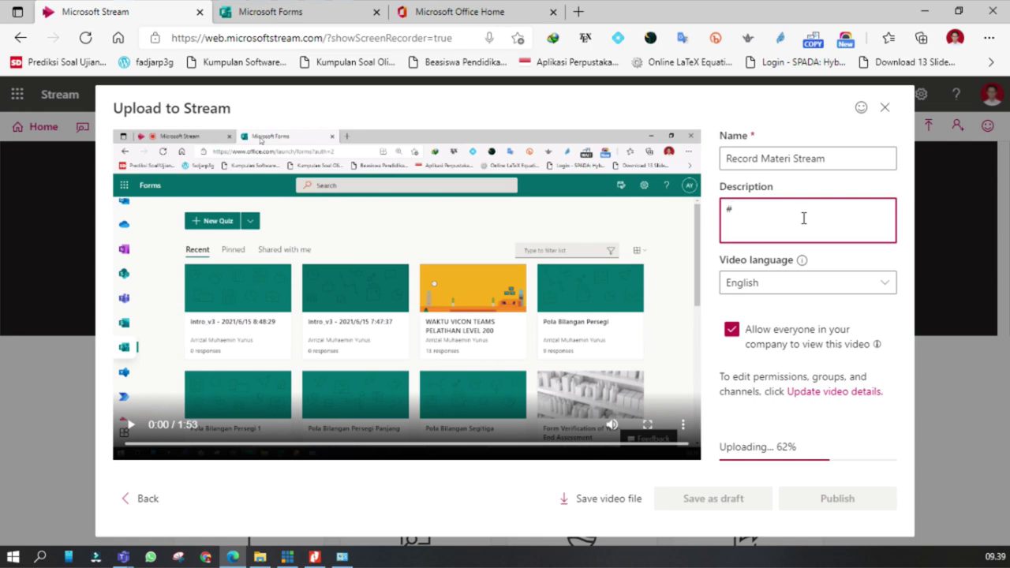
type("PowerPoint")
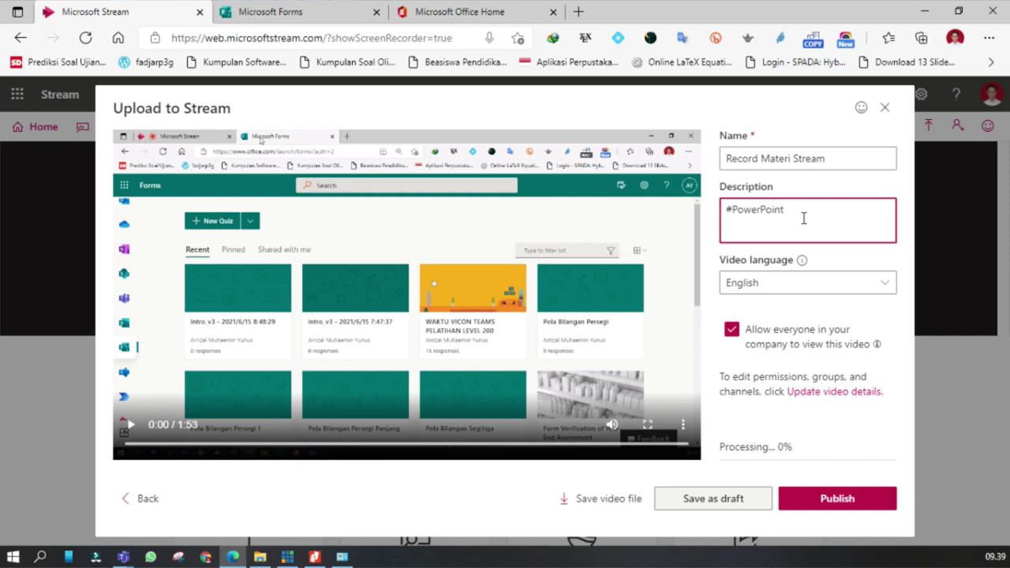
Set the video language to Indonesian
left_click(804, 286)
left_click(891, 291)
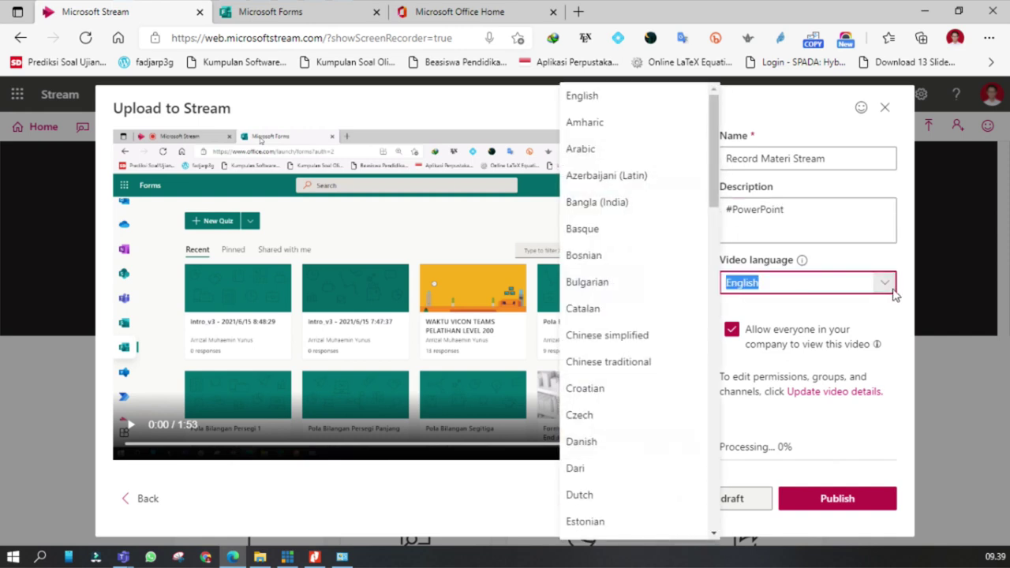
scroll(592, 371, "down", 3)
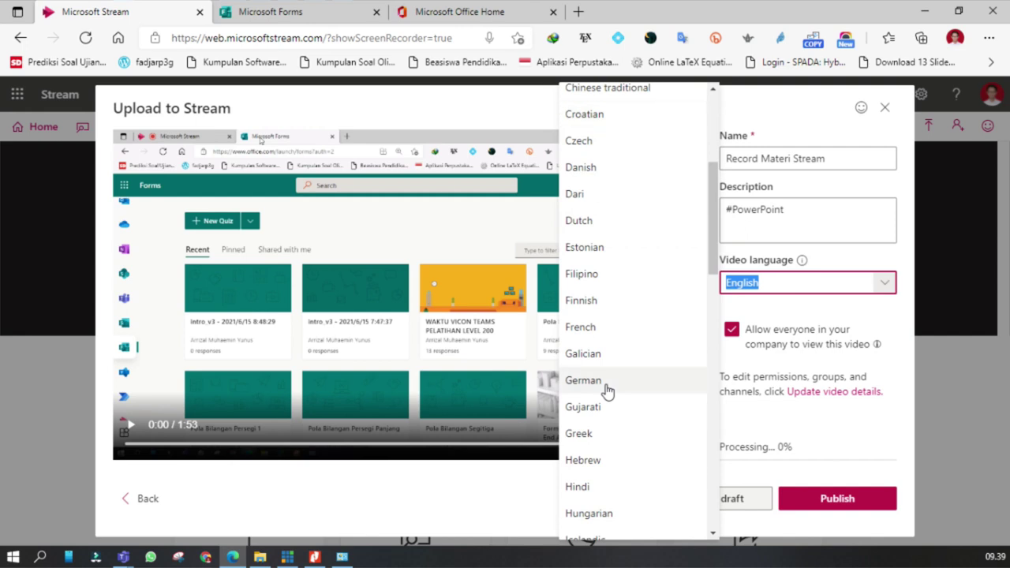
scroll(606, 389, "down", 3)
left_click(636, 294)
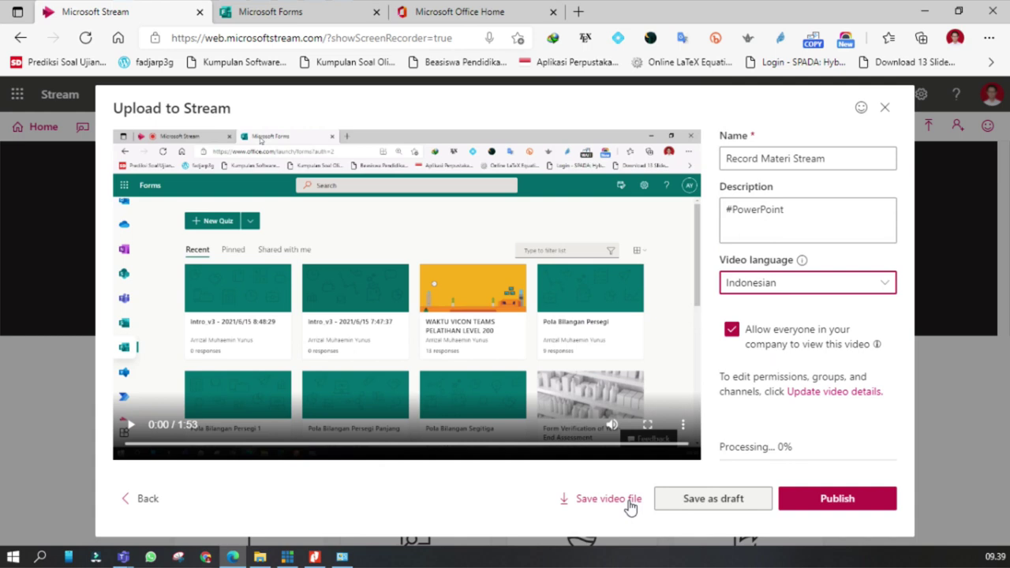
Publish 'Record Materi Stream' and go to its watch page
left_click(821, 502)
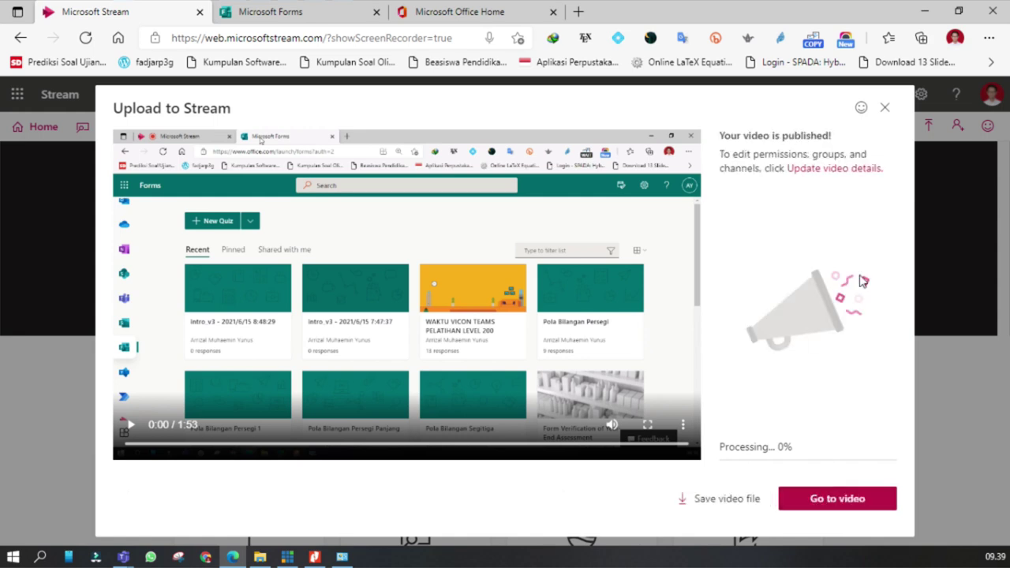
left_click(826, 504)
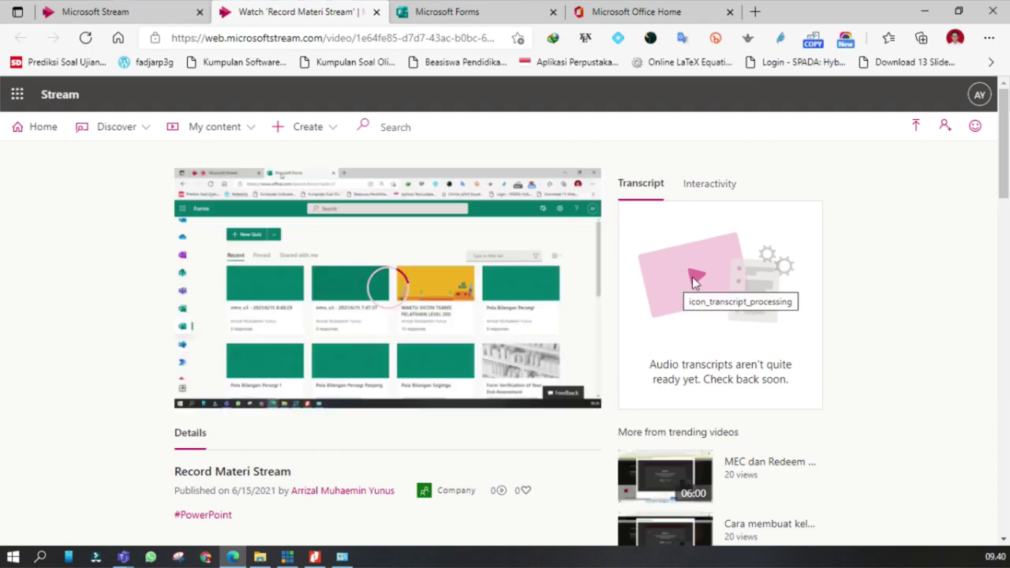
Show the Interactivity options, lower the player volume, and pause playback at 0:22
left_click(695, 193)
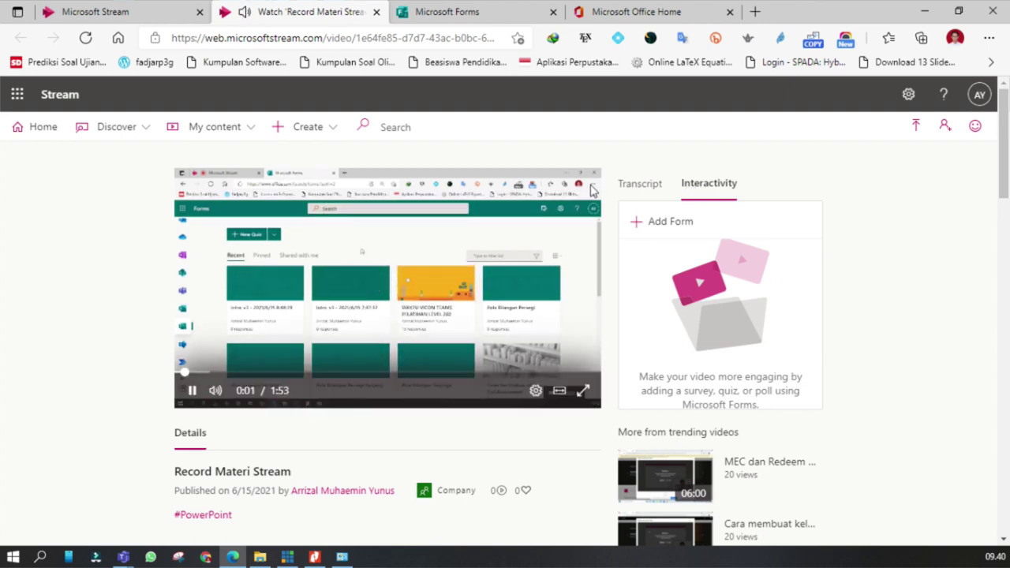
mouse_move(215, 391)
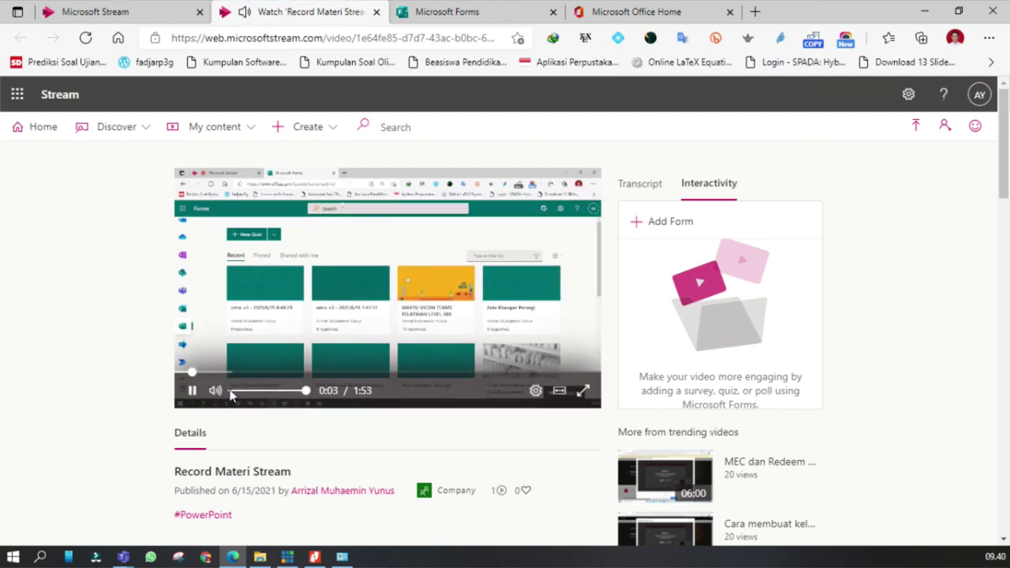
left_click(254, 391)
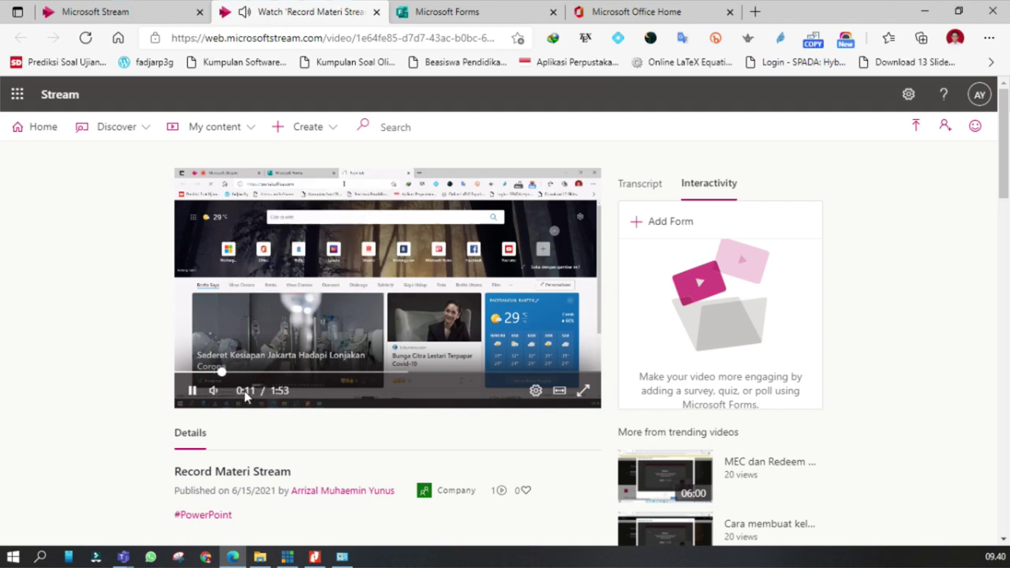
mouse_move(251, 395)
left_mouse_down()
mouse_move(279, 394)
mouse_move(268, 394)
left_mouse_up()
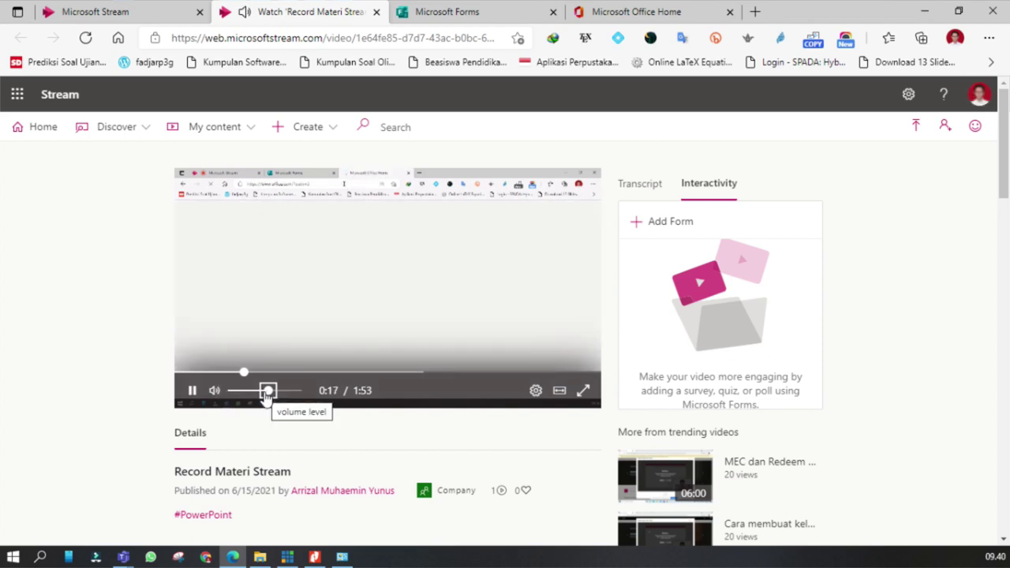
left_click(192, 392)
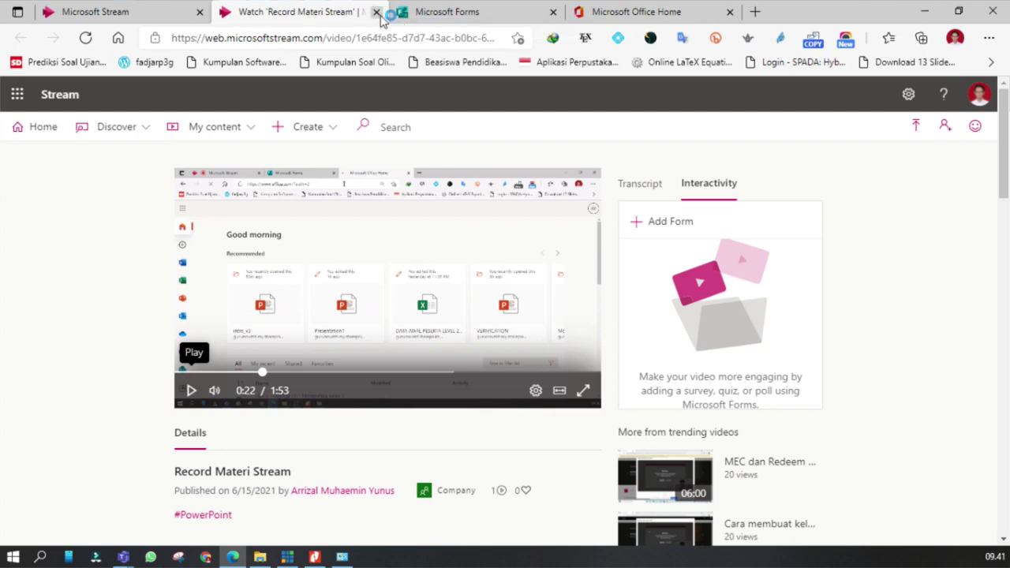
Close the video tab, the Upload to Stream dialog and Edge, revealing the Modul 2 PDF
left_click(377, 13)
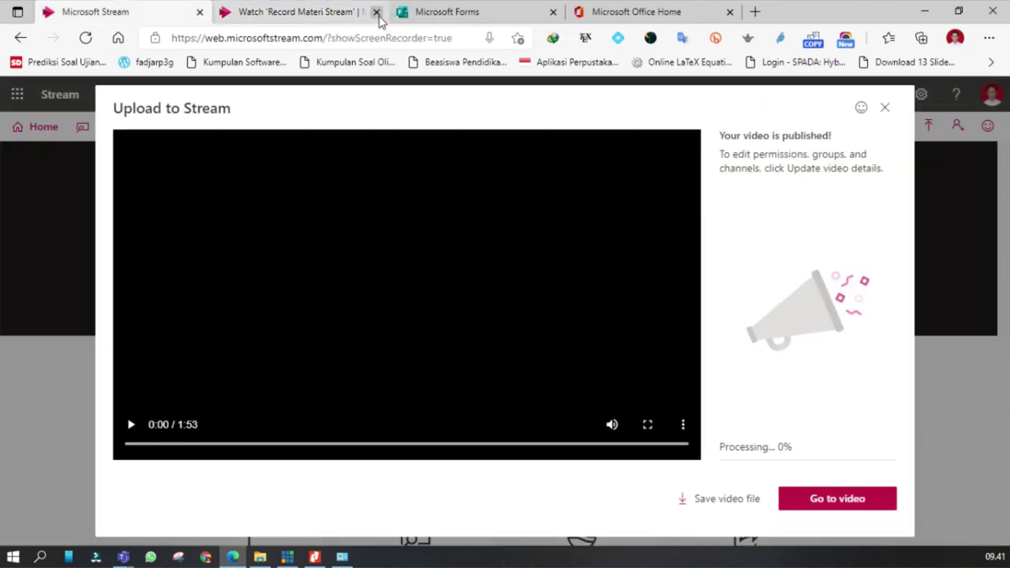
left_click(884, 110)
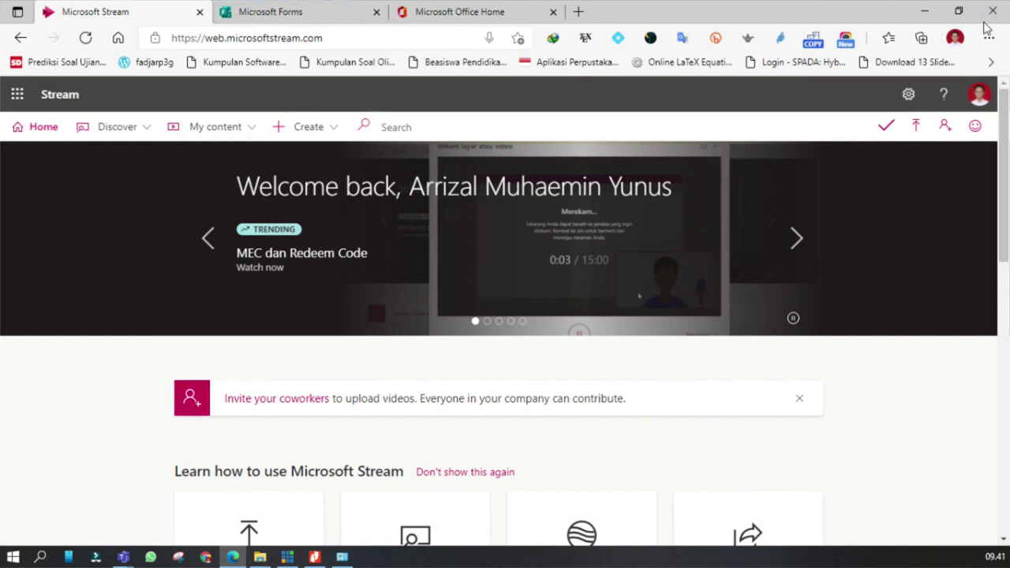
left_click(993, 11)
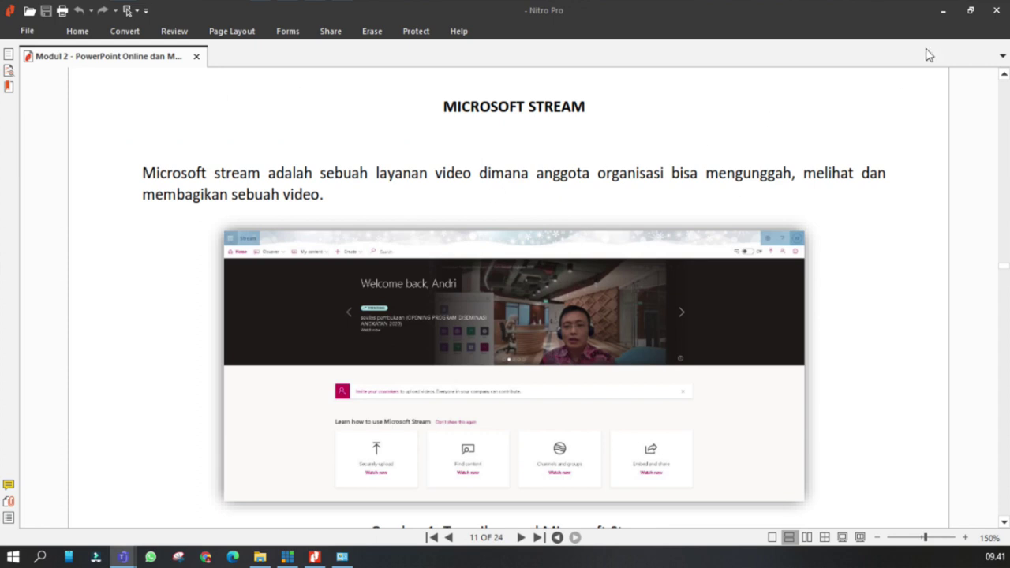
Scroll the Modul 2 PDF in Nitro Pro to page 12, Gambar 3 'Memulai membuat group'
scroll(566, 336, "down", 3)
scroll(558, 345, "down", 3)
scroll(555, 345, "down", 3)
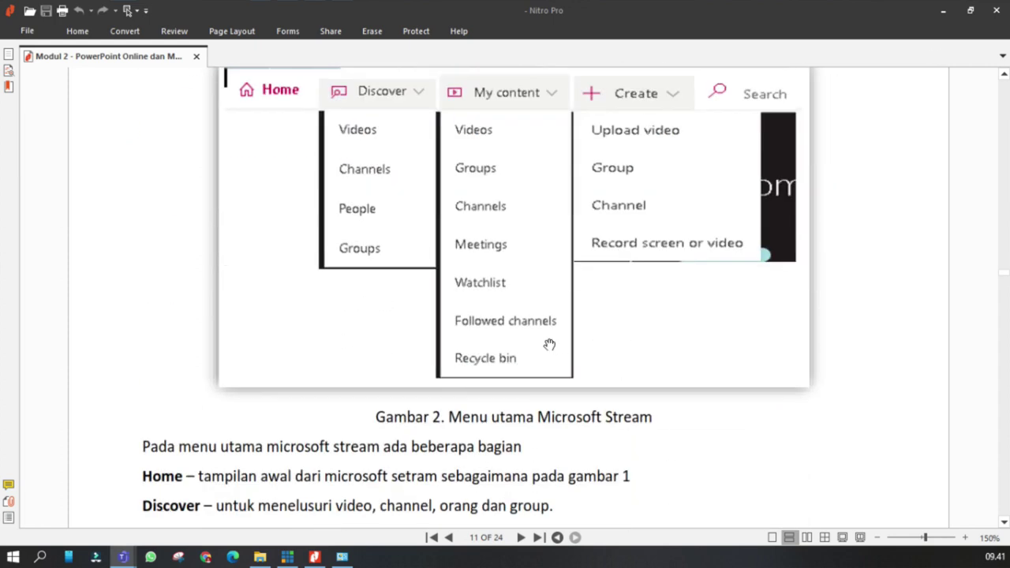
scroll(553, 344, "up", 1)
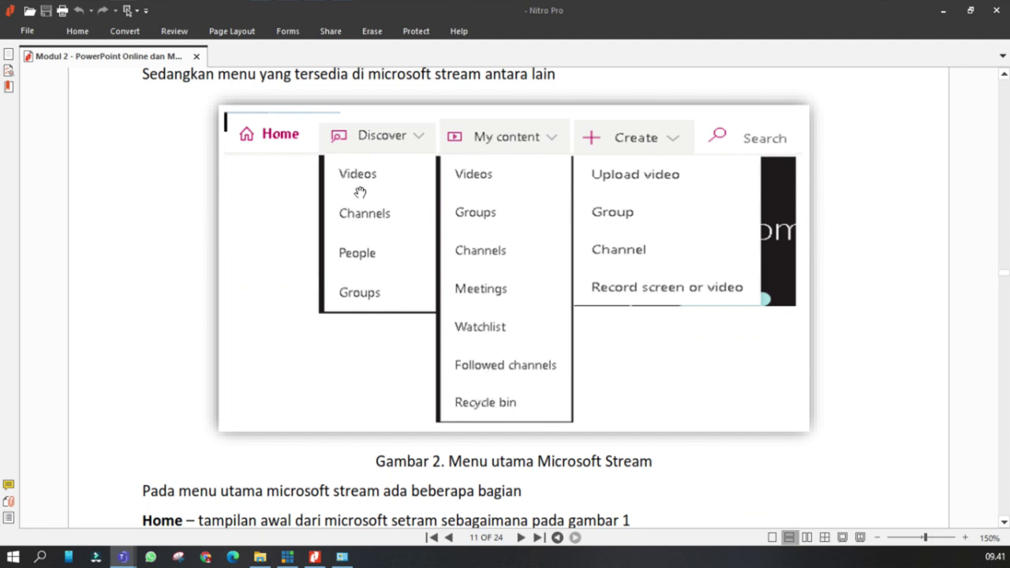
scroll(410, 309, "down", 3)
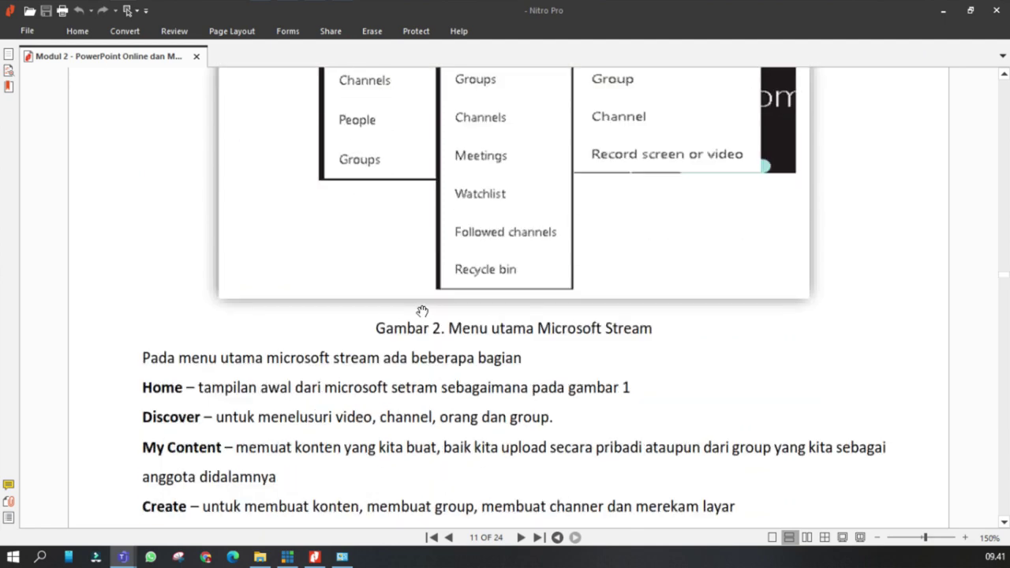
scroll(158, 349, "down", 3)
scroll(158, 318, "down", 4)
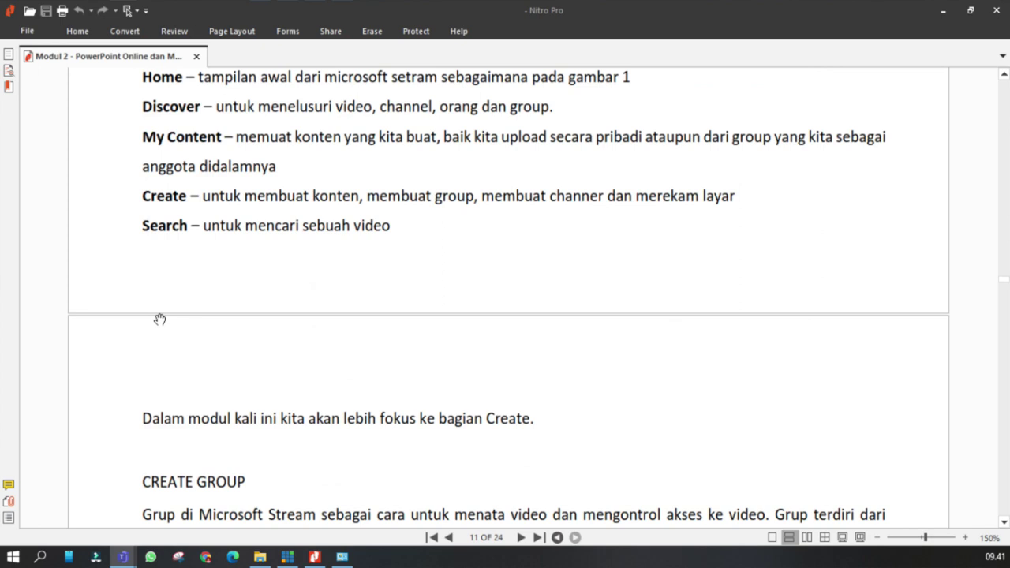
scroll(160, 319, "down", 5)
scroll(228, 323, "down", 3)
scroll(228, 325, "down", 2)
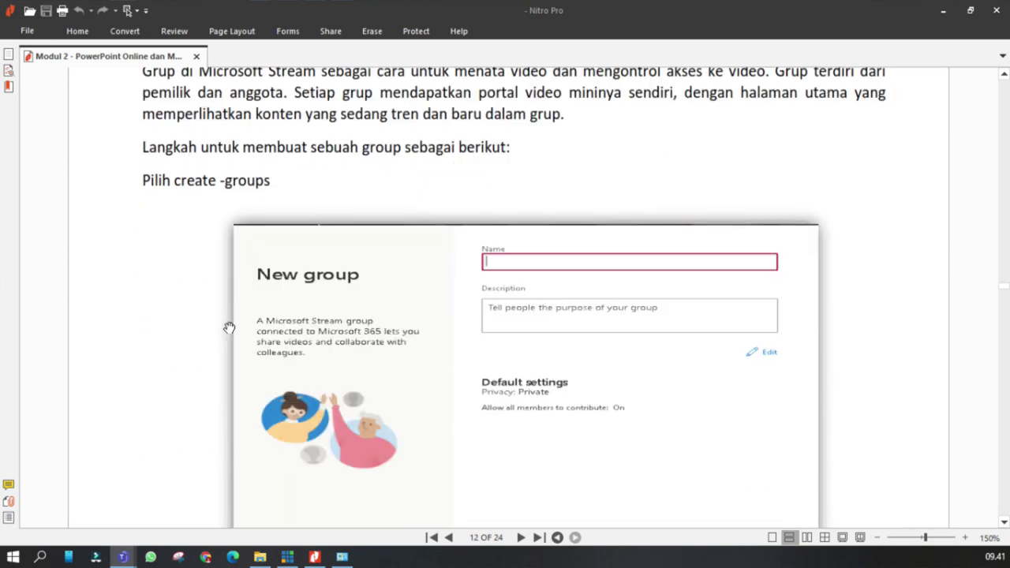
scroll(228, 326, "down", 3)
scroll(229, 327, "down", 2)
scroll(228, 328, "down", 4)
scroll(228, 330, "down", 1)
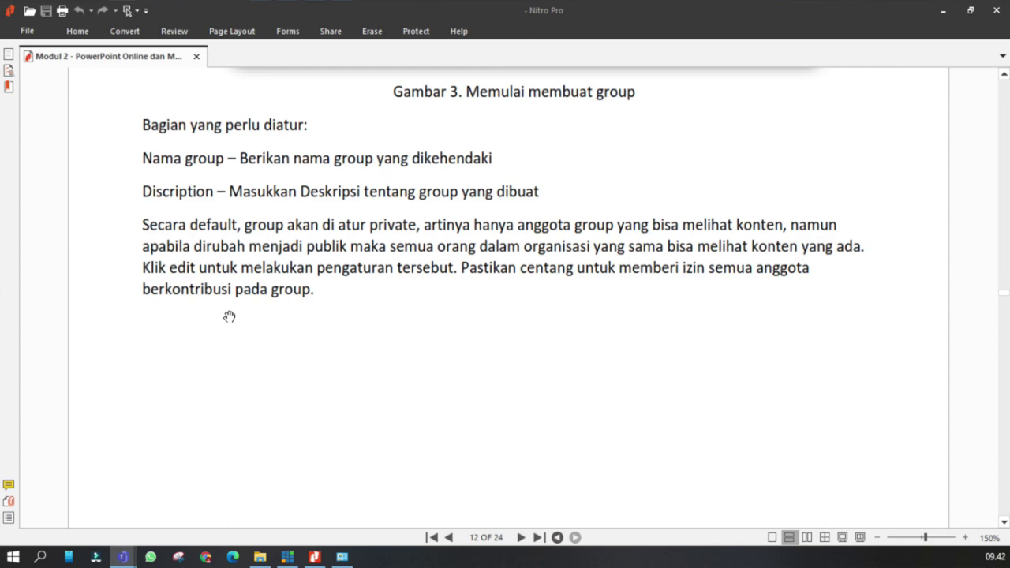
Scroll the Modul 2 PDF from page 12 down to the SCREEN RECORDING heading on page 18
scroll(229, 317, "down", 3)
scroll(293, 327, "down", 3)
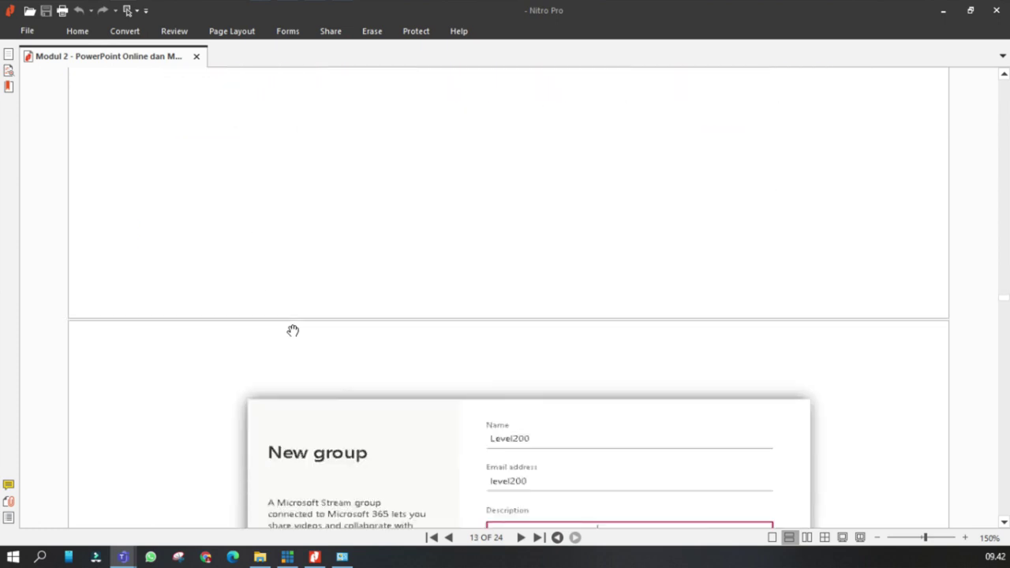
scroll(293, 326, "down", 3)
scroll(294, 333, "down", 3)
scroll(293, 333, "down", 3)
scroll(294, 333, "down", 2)
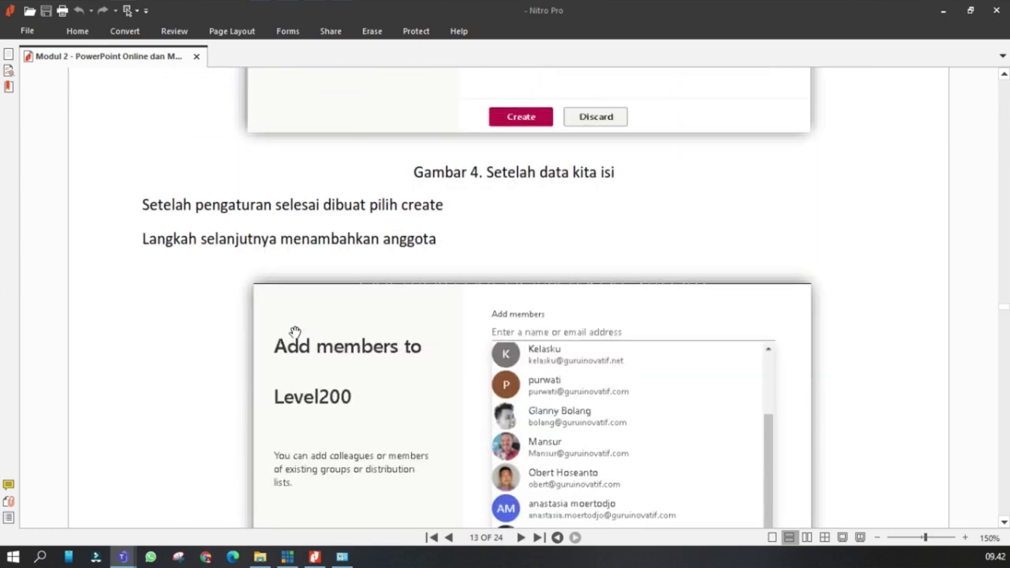
scroll(294, 333, "down", 2)
scroll(605, 350, "down", 4)
scroll(604, 349, "down", 1)
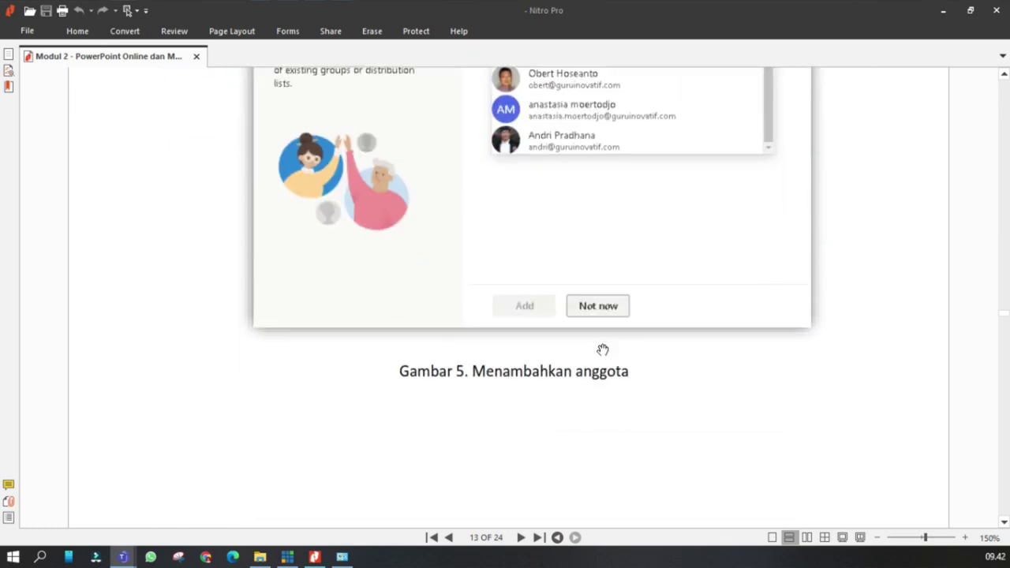
scroll(605, 349, "down", 3)
scroll(603, 349, "down", 4)
scroll(603, 349, "down", 1)
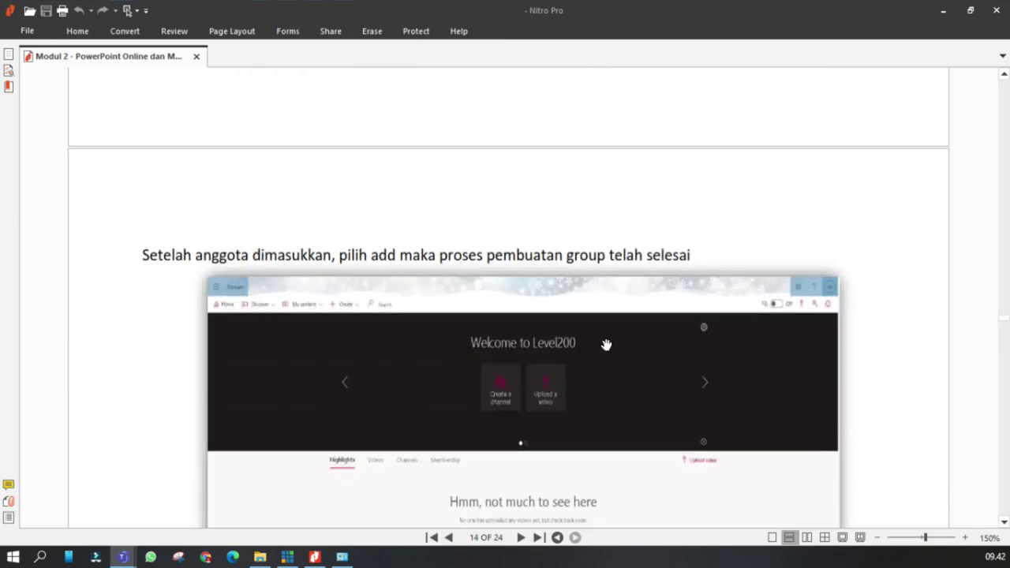
scroll(606, 345, "down", 5)
scroll(604, 347, "down", 1)
scroll(603, 349, "down", 7)
scroll(601, 352, "down", 6)
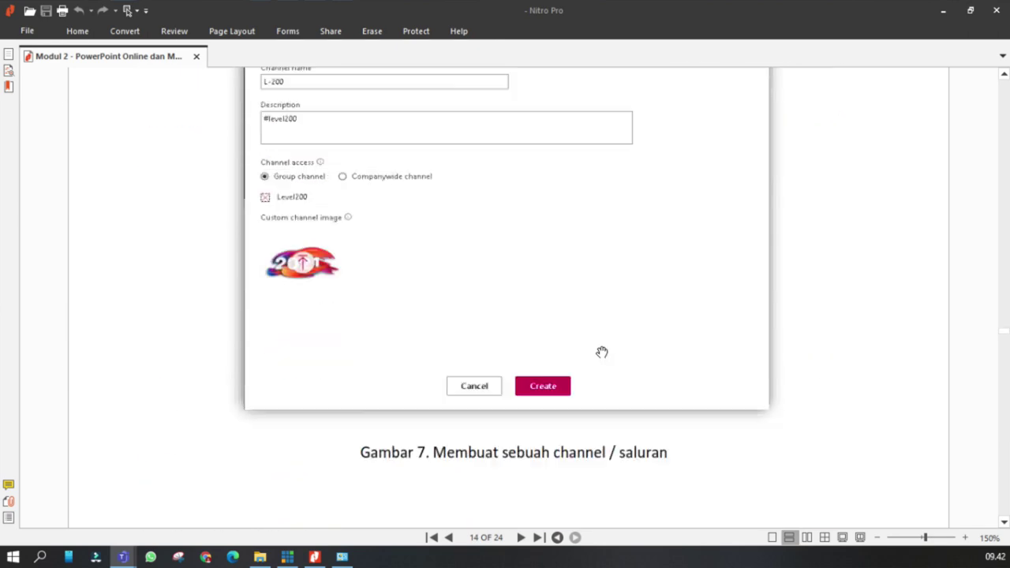
scroll(601, 352, "down", 3)
scroll(601, 349, "down", 1)
scroll(603, 350, "down", 1)
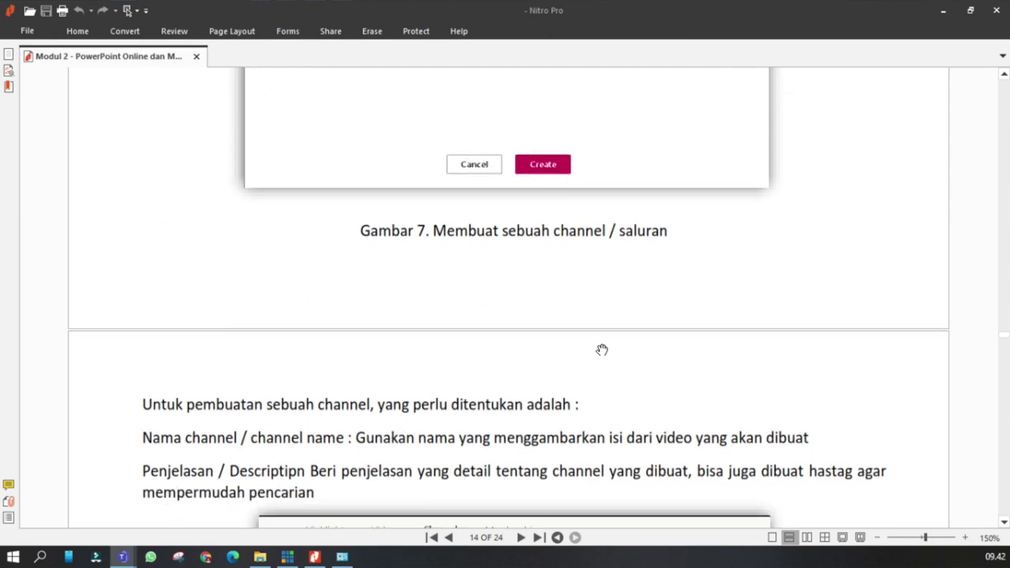
scroll(603, 349, "down", 3)
scroll(602, 350, "down", 3)
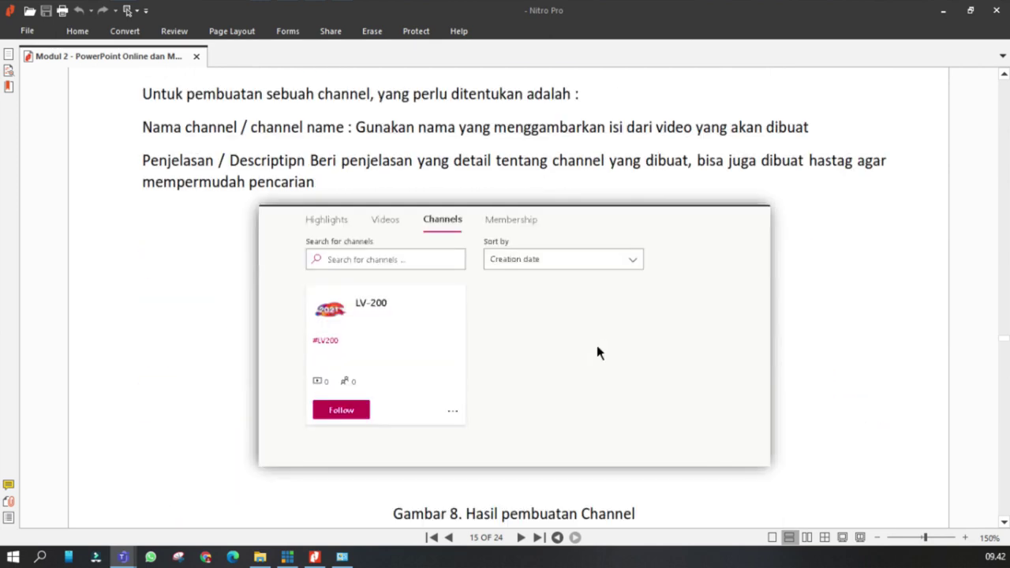
scroll(598, 348, "down", 3)
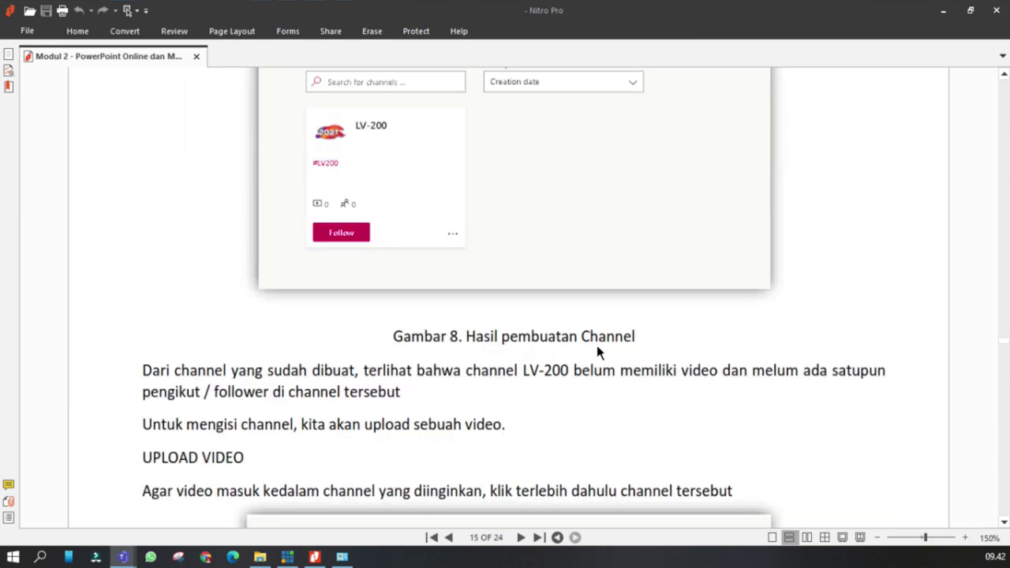
scroll(597, 351, "down", 3)
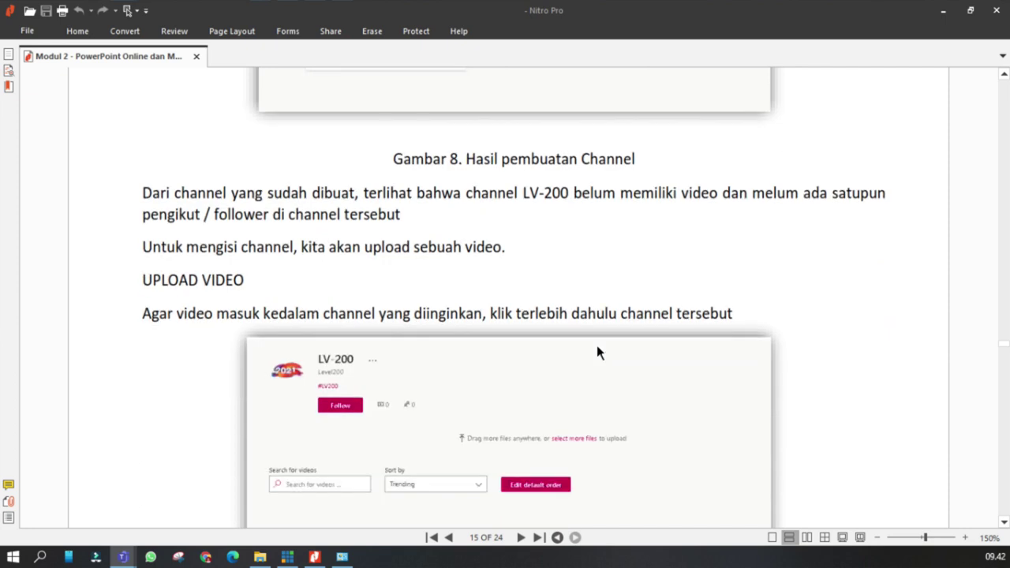
scroll(597, 347, "down", 3)
scroll(600, 353, "down", 3)
scroll(600, 354, "down", 1)
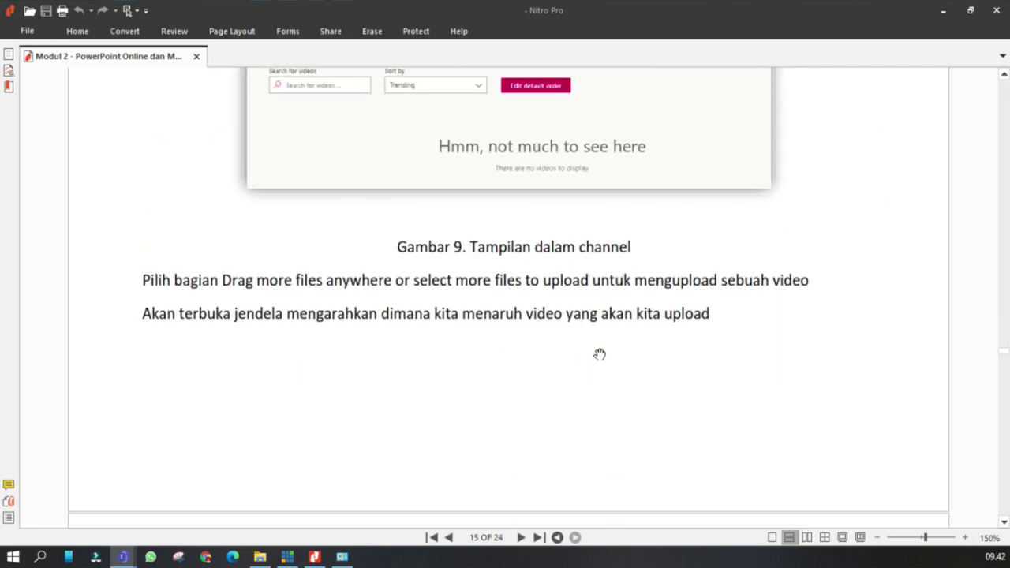
scroll(600, 354, "down", 4)
scroll(598, 354, "down", 2)
scroll(598, 355, "down", 3)
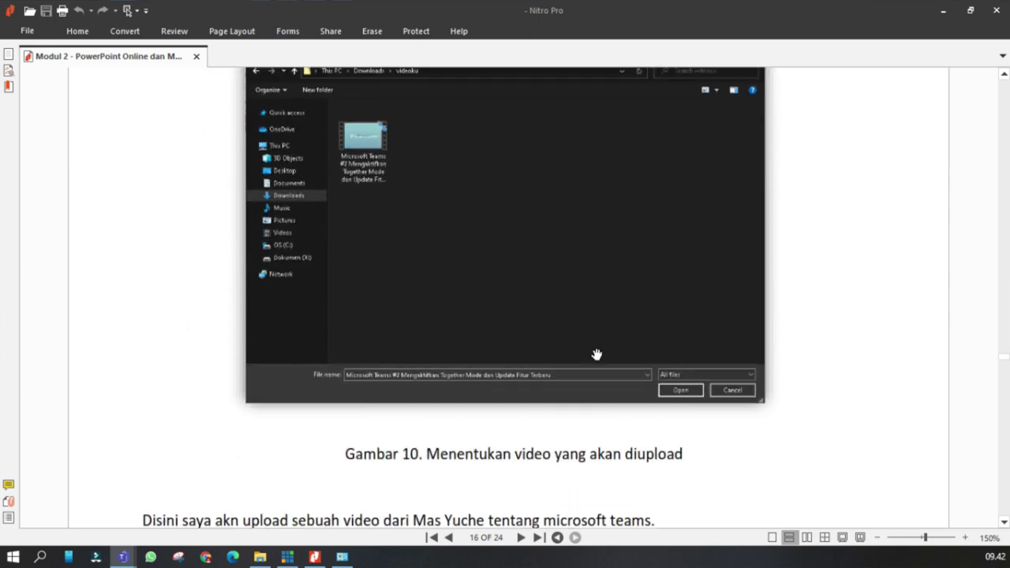
scroll(596, 354, "down", 4)
scroll(595, 355, "down", 4)
scroll(595, 356, "down", 4)
scroll(595, 356, "down", 4)
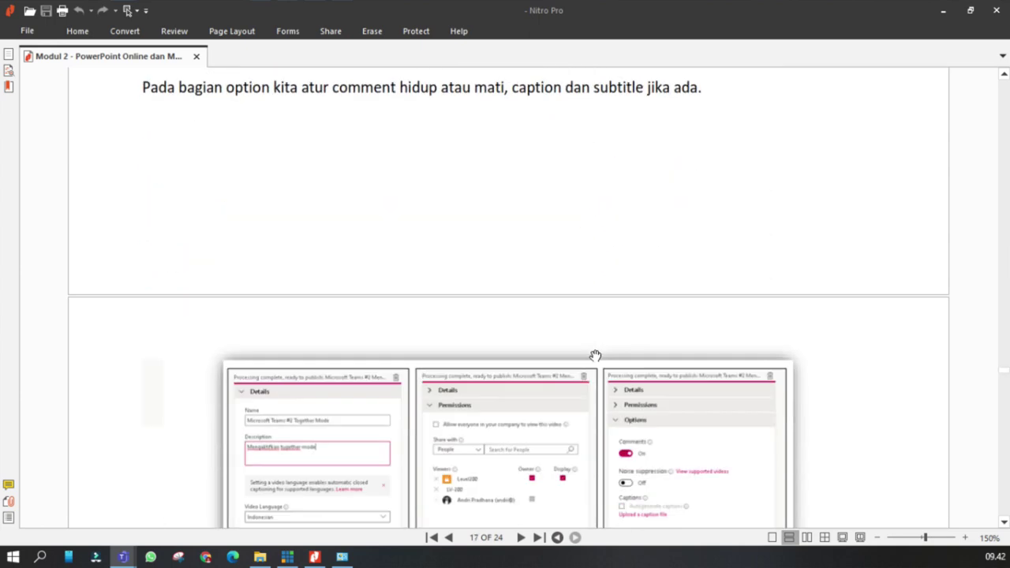
scroll(595, 356, "down", 4)
scroll(593, 357, "down", 4)
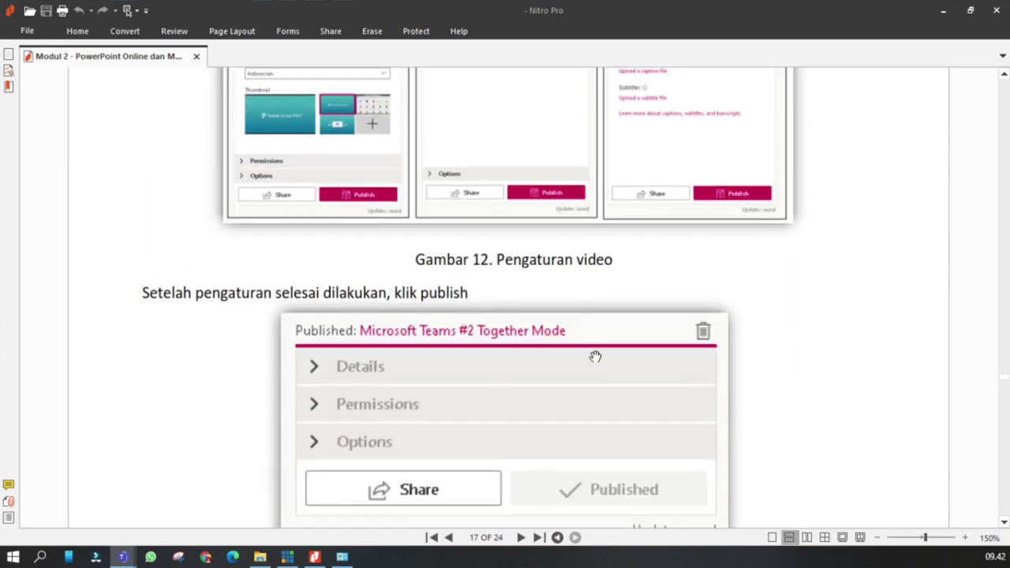
scroll(595, 356, "down", 4)
scroll(592, 350, "down", 4)
scroll(593, 350, "down", 3)
scroll(597, 333, "down", 1)
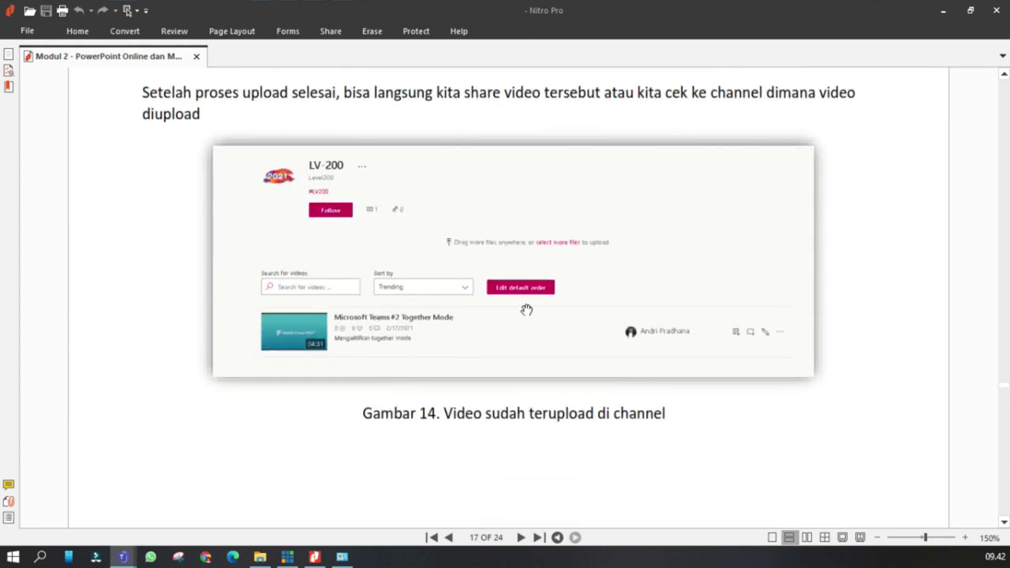
scroll(528, 315, "down", 4)
scroll(505, 339, "down", 1)
scroll(505, 359, "down", 5)
Scroll through pages 18–24 to the end of the PDF, then back to the Pertanyaan Menit ke 2 figure
scroll(526, 365, "down", 3)
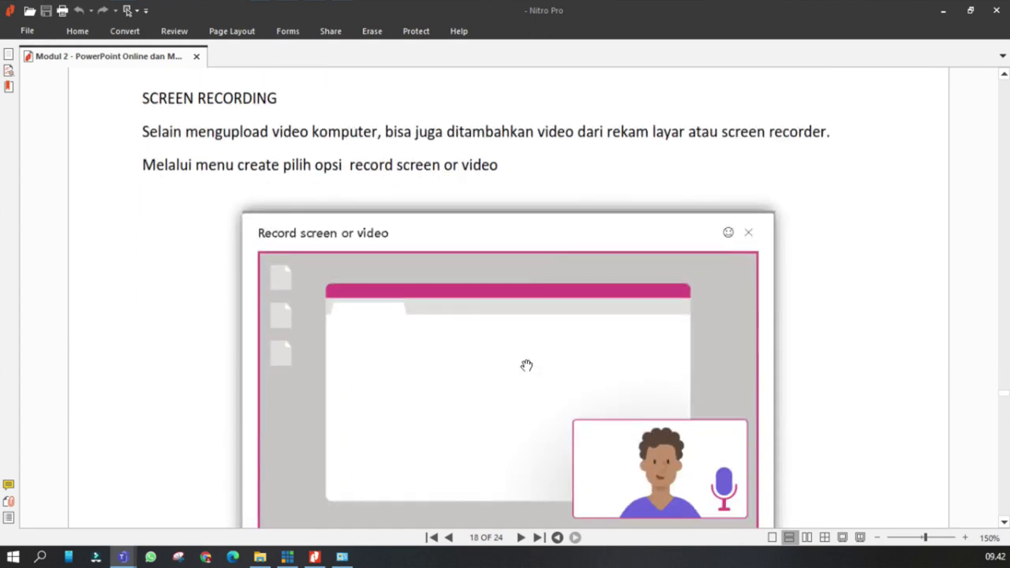
scroll(505, 347, "down", 4)
scroll(489, 350, "down", 2)
scroll(481, 357, "down", 6)
scroll(473, 356, "down", 1)
scroll(465, 353, "down", 2)
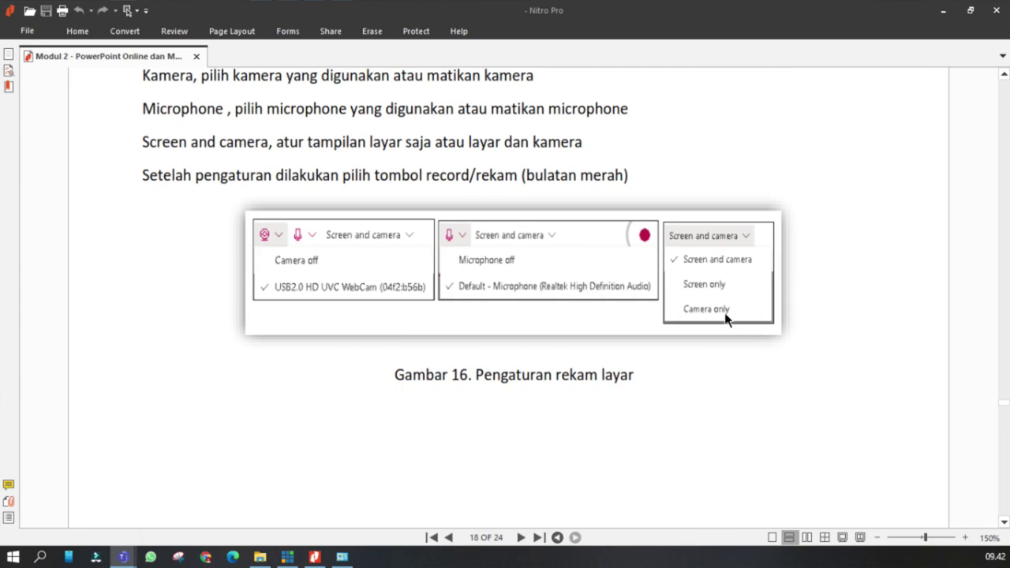
scroll(729, 321, "down", 3)
scroll(729, 319, "down", 3)
scroll(728, 314, "down", 3)
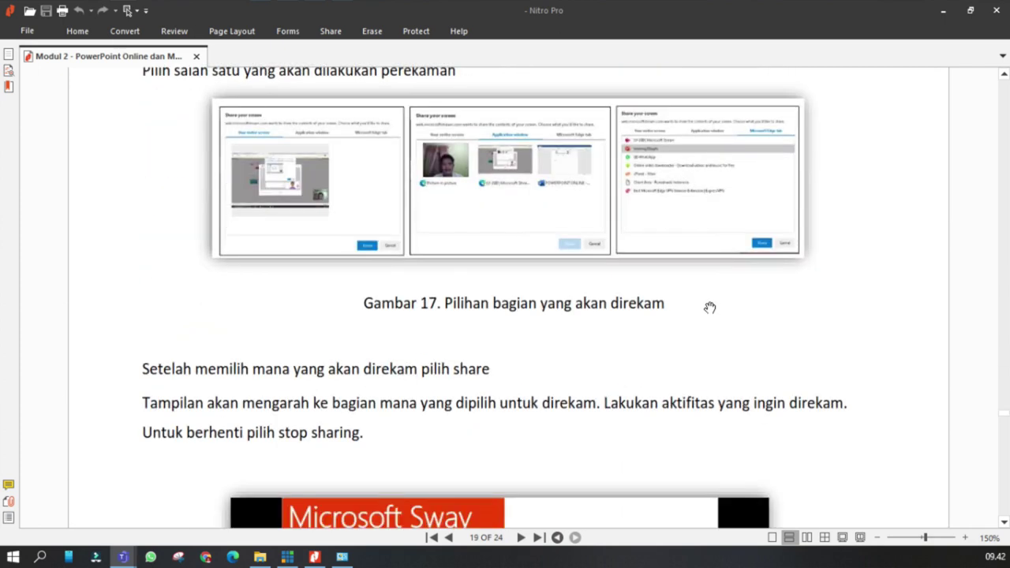
scroll(711, 309, "down", 3)
scroll(705, 309, "down", 4)
scroll(631, 316, "down", 1)
scroll(624, 316, "down", 3)
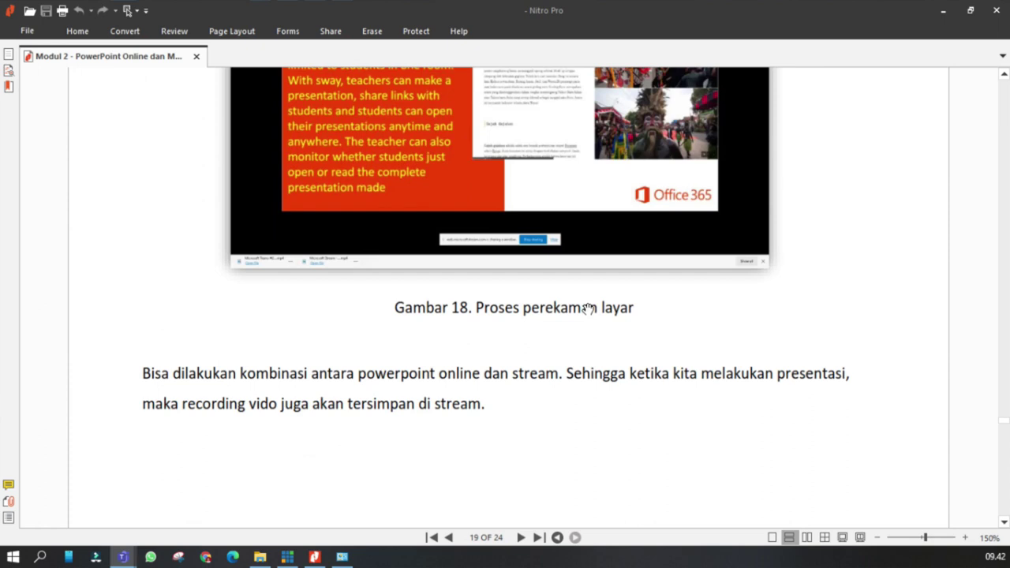
scroll(600, 314, "down", 3)
scroll(610, 314, "down", 3)
scroll(609, 314, "down", 3)
scroll(609, 314, "down", 1)
scroll(610, 314, "down", 3)
scroll(609, 314, "down", 3)
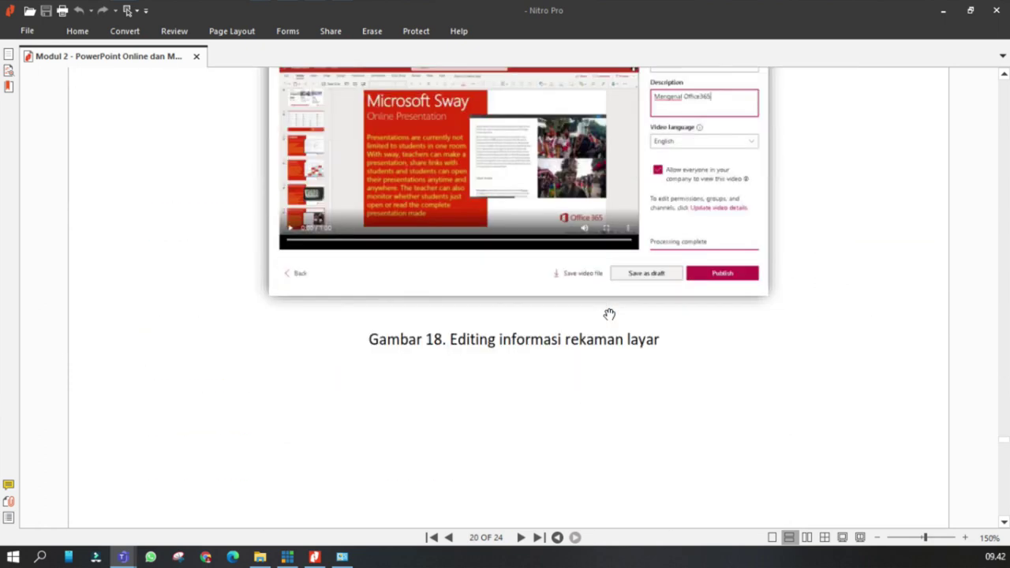
scroll(609, 314, "down", 3)
scroll(610, 315, "down", 3)
scroll(609, 313, "down", 4)
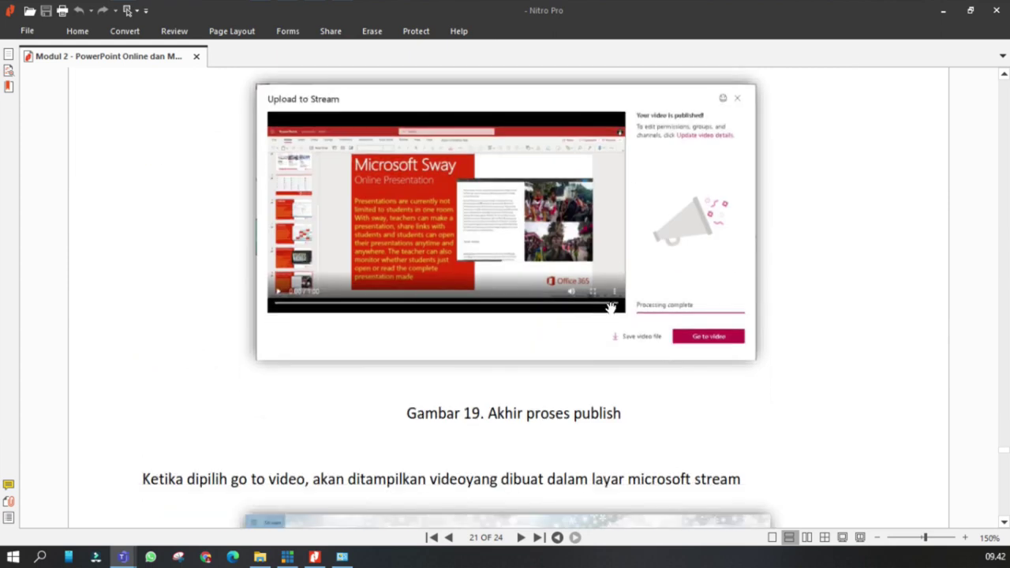
scroll(611, 307, "down", 3)
scroll(611, 308, "down", 3)
scroll(613, 308, "down", 3)
scroll(613, 308, "down", 3)
scroll(613, 308, "down", 1)
scroll(613, 306, "down", 3)
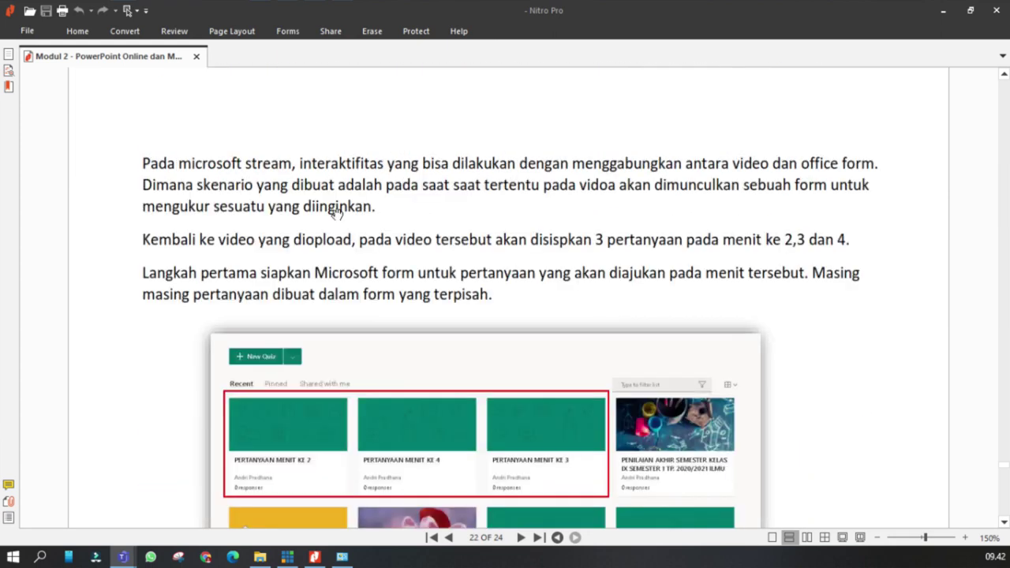
scroll(331, 234, "down", 3)
scroll(390, 289, "down", 2)
scroll(412, 301, "down", 3)
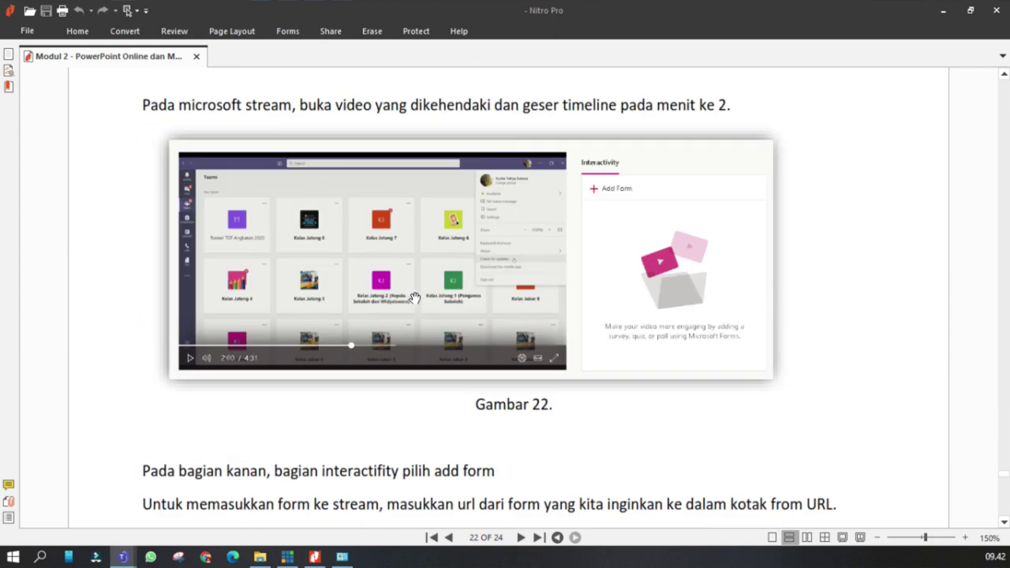
scroll(415, 298, "down", 3)
scroll(414, 298, "down", 3)
scroll(415, 298, "down", 2)
scroll(416, 297, "down", 3)
scroll(416, 298, "down", 3)
scroll(416, 297, "down", 3)
scroll(415, 298, "down", 3)
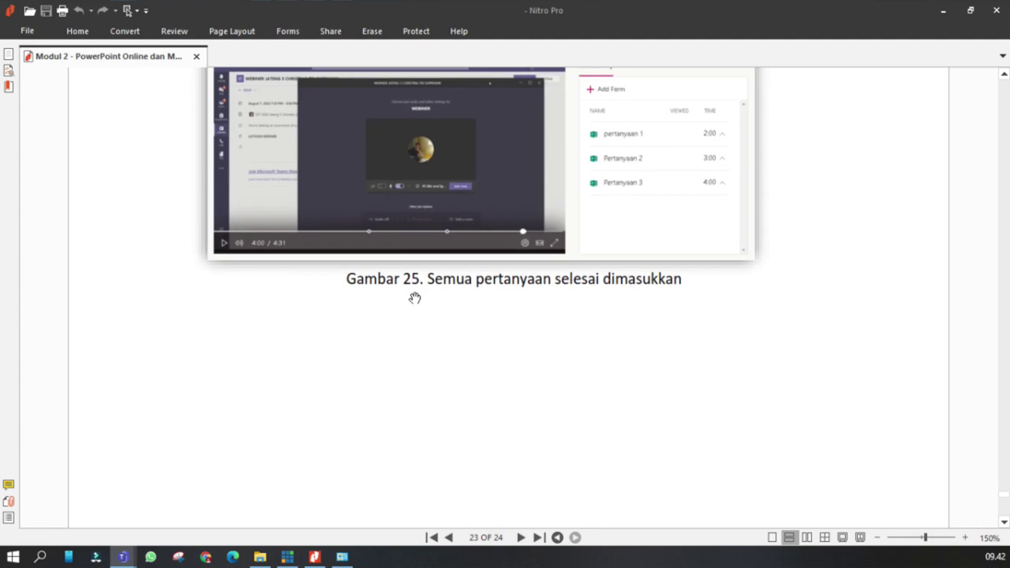
scroll(414, 298, "down", 3)
scroll(410, 292, "down", 3)
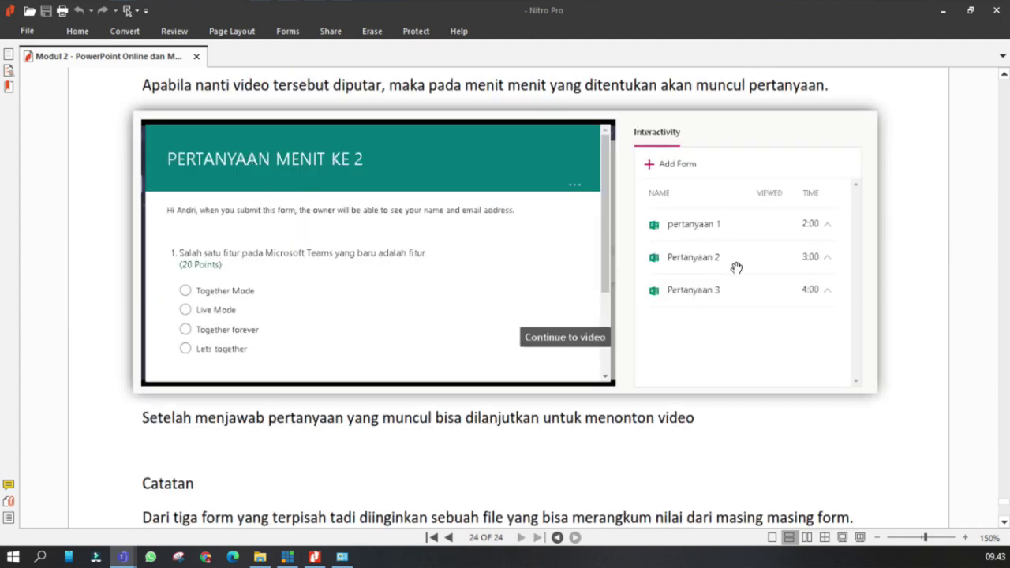
scroll(496, 313, "down", 3)
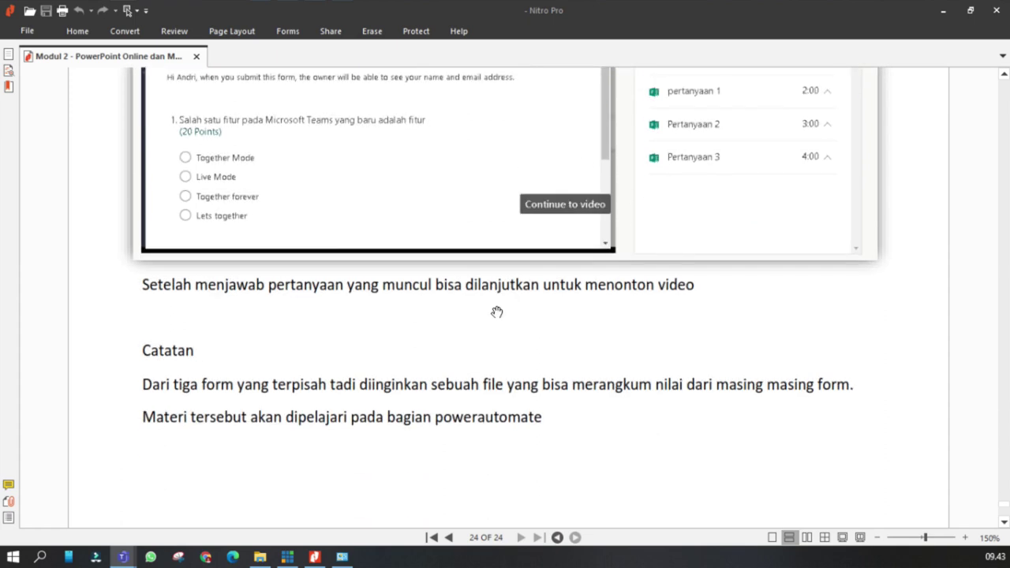
scroll(498, 312, "down", 5)
scroll(481, 310, "down", 2)
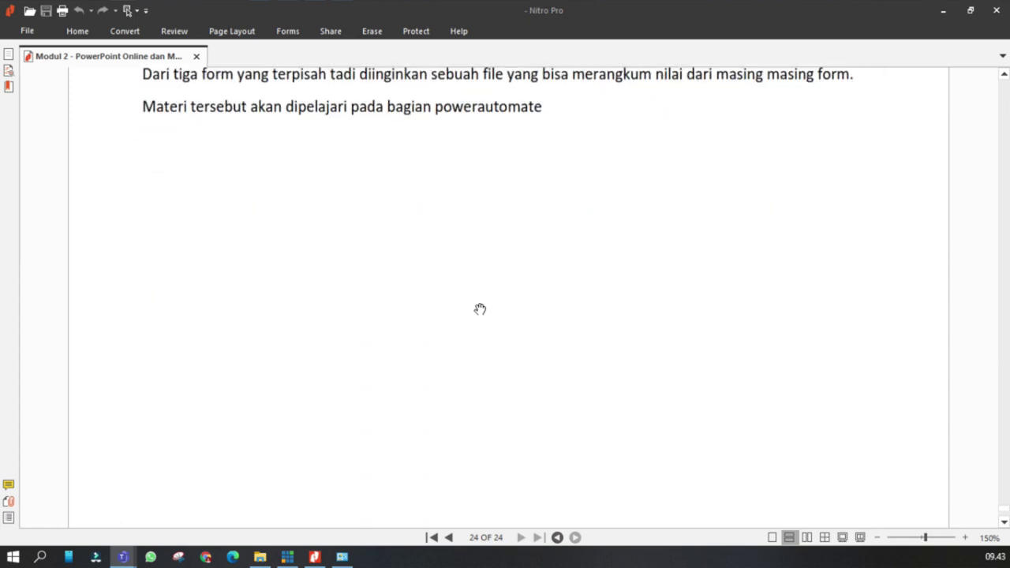
scroll(480, 309, "up", 3)
scroll(480, 309, "up", 7)
scroll(481, 308, "up", 3)
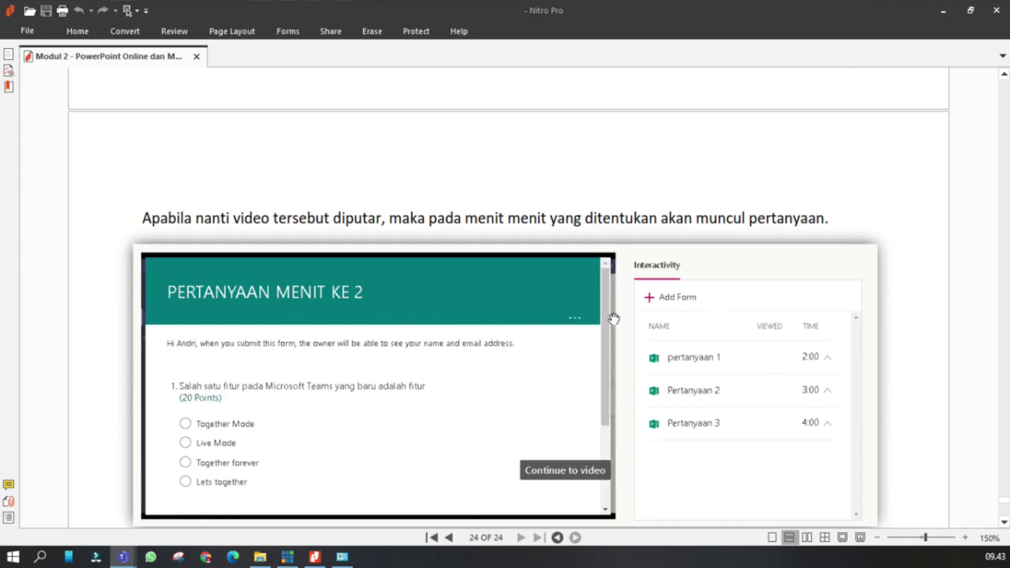
Close Nitro Pro, return to the Teams General channel and show its four assigned tasks
left_click(995, 17)
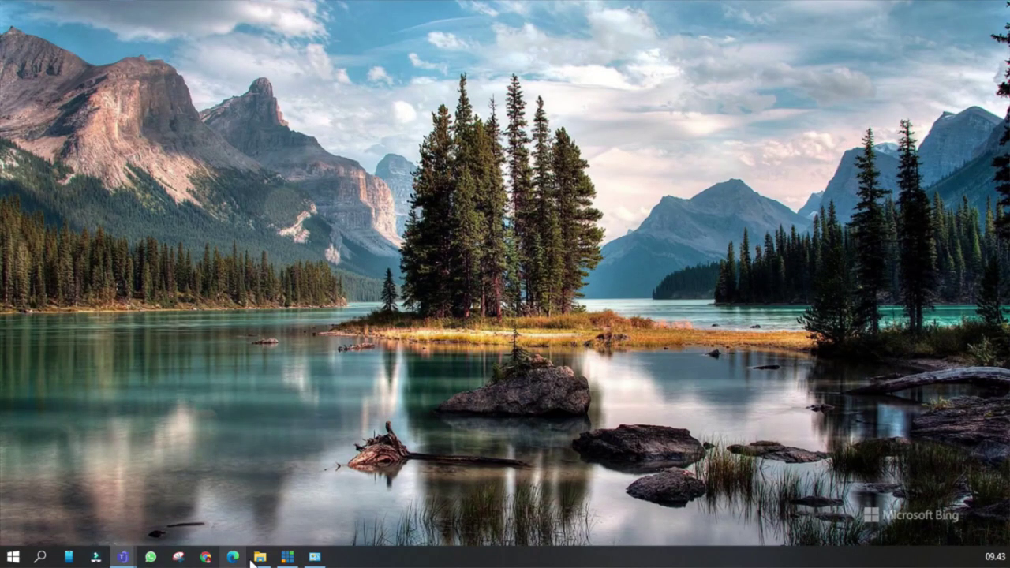
left_click(122, 557)
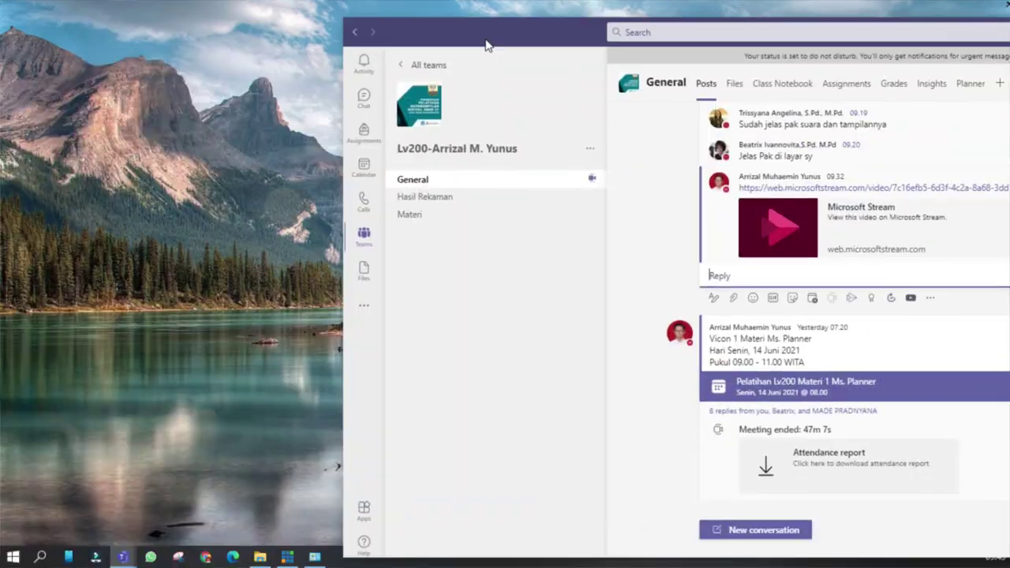
double_click(484, 38)
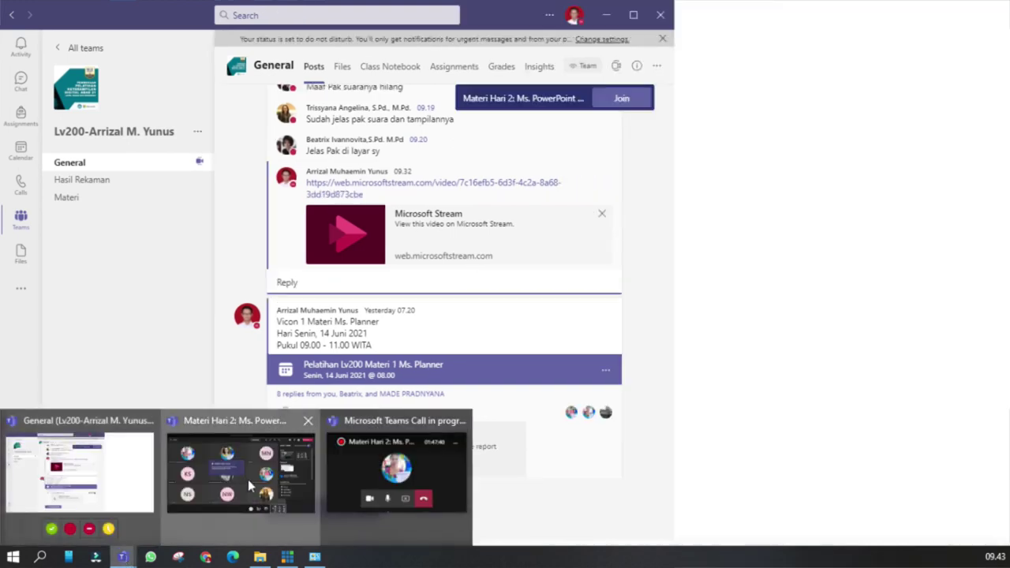
left_click(249, 485)
left_click(531, 183)
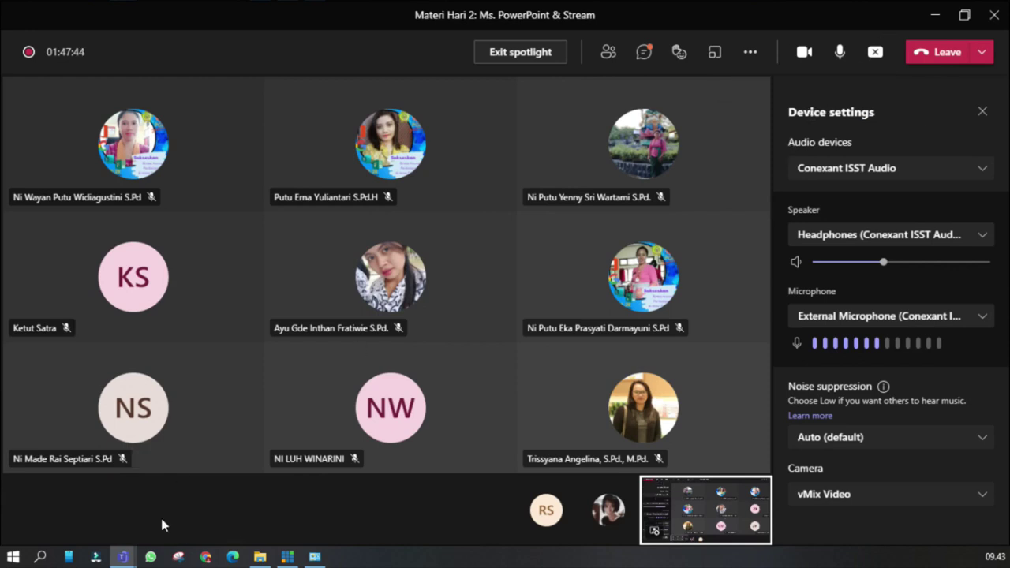
left_click(79, 454)
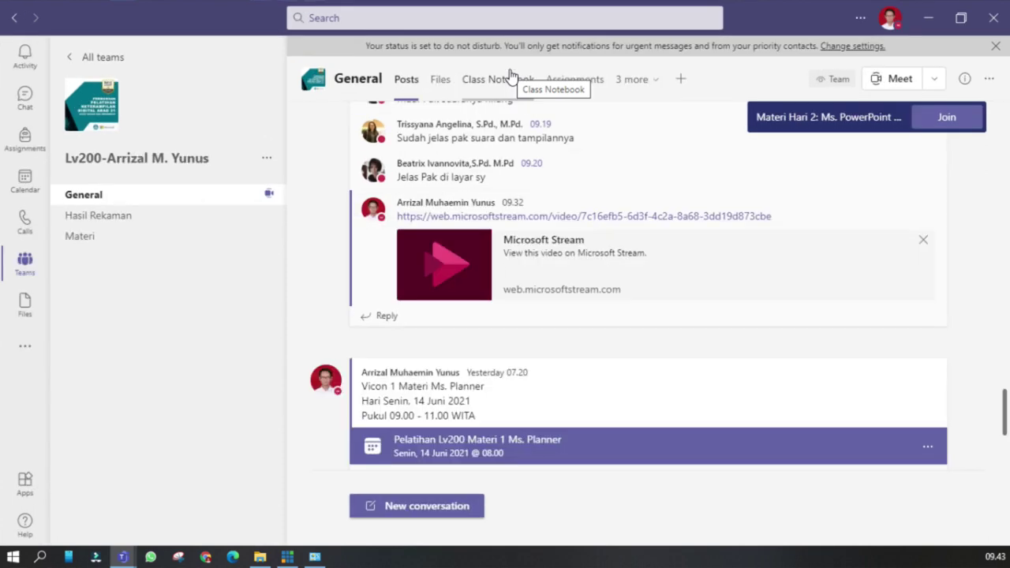
left_click(565, 79)
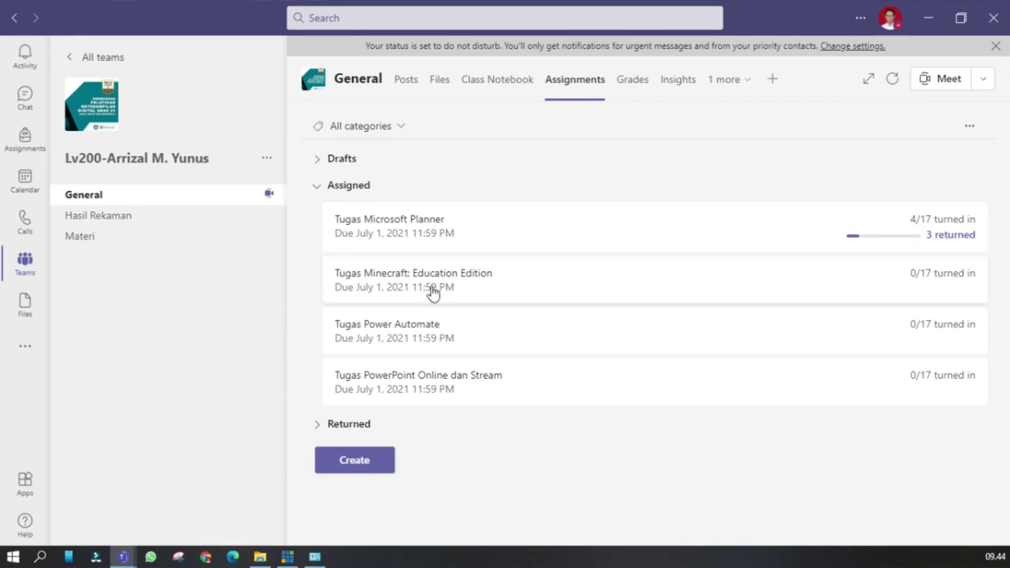
Open the Tugas PowerPoint Online dan Stream assignment and switch it to Student view
left_click(434, 396)
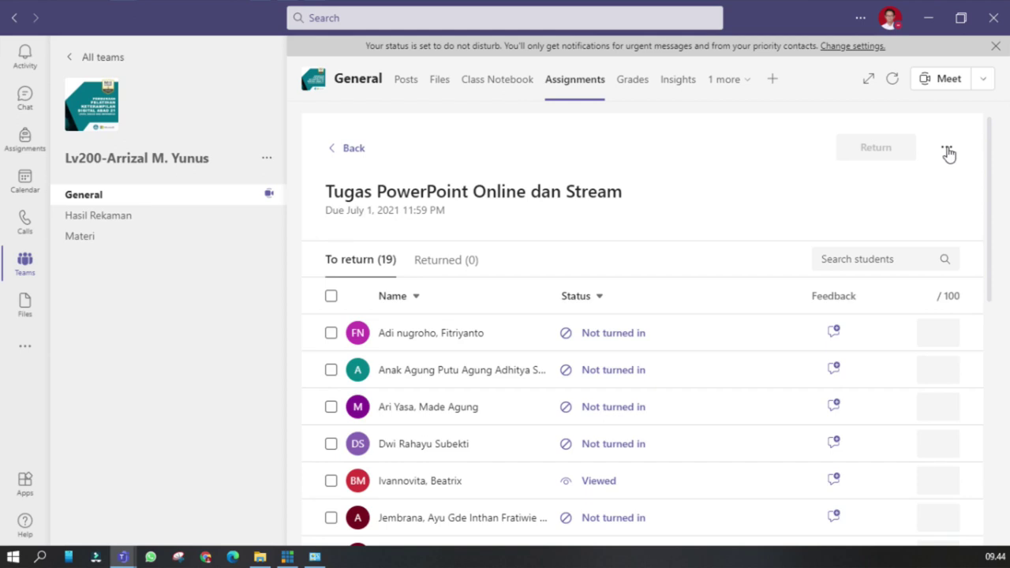
left_click(947, 148)
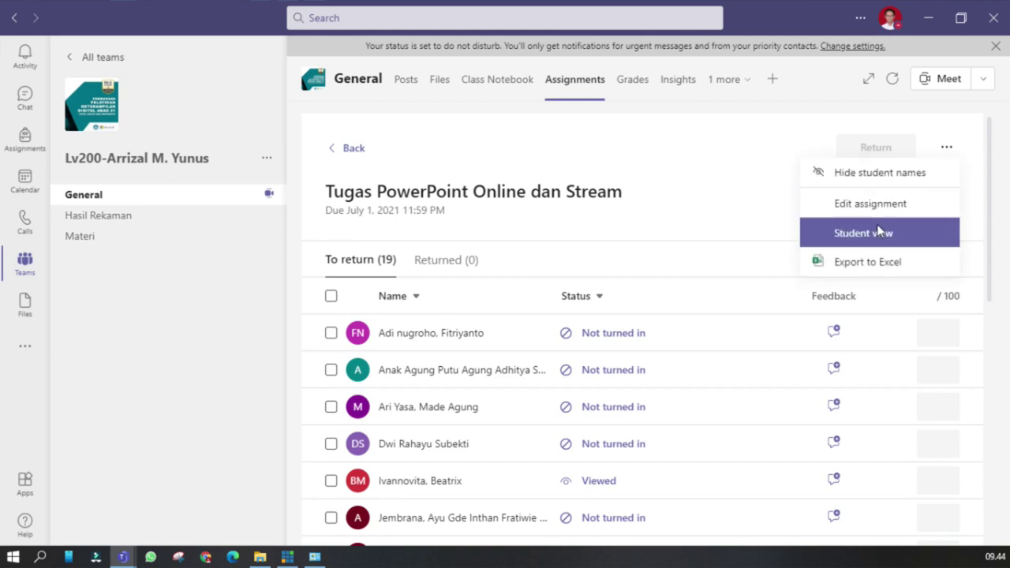
left_click(878, 229)
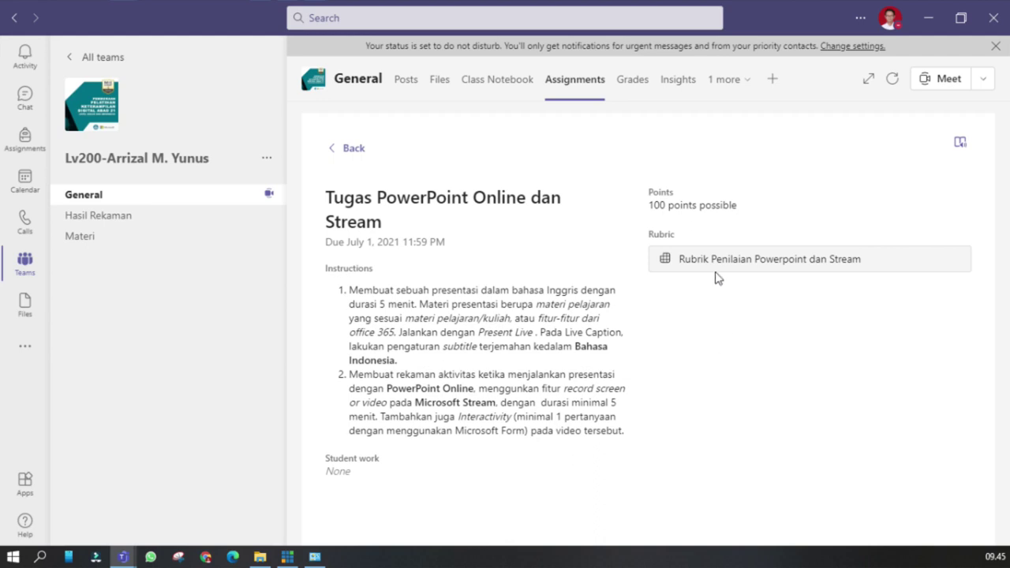
Open the Rubrik Penilaian Powerpoint dan Stream rubric, read its three criteria, then close it
left_click(655, 259)
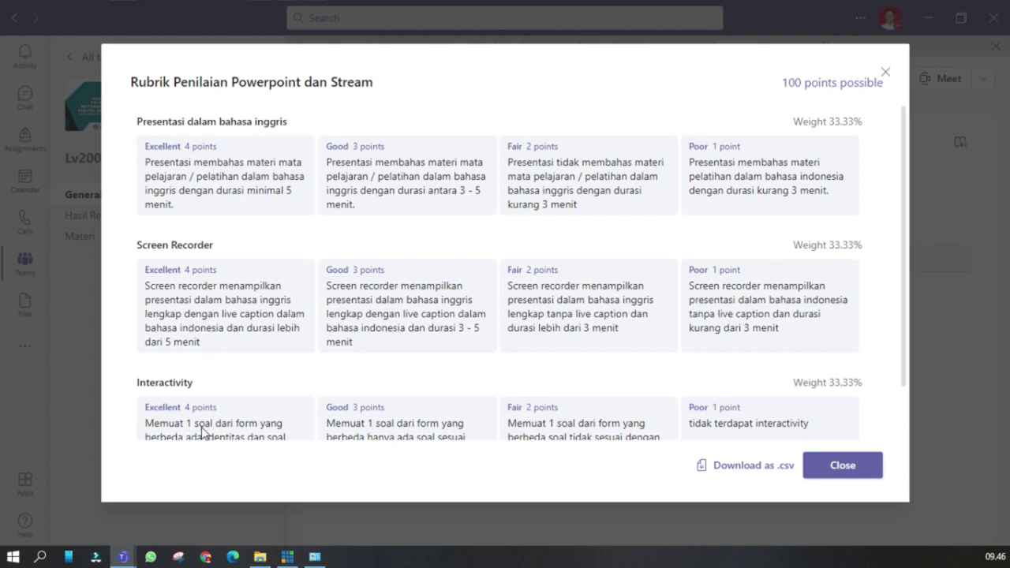
scroll(206, 395, "down", 2)
scroll(232, 235, "up", 2)
scroll(233, 343, "down", 2)
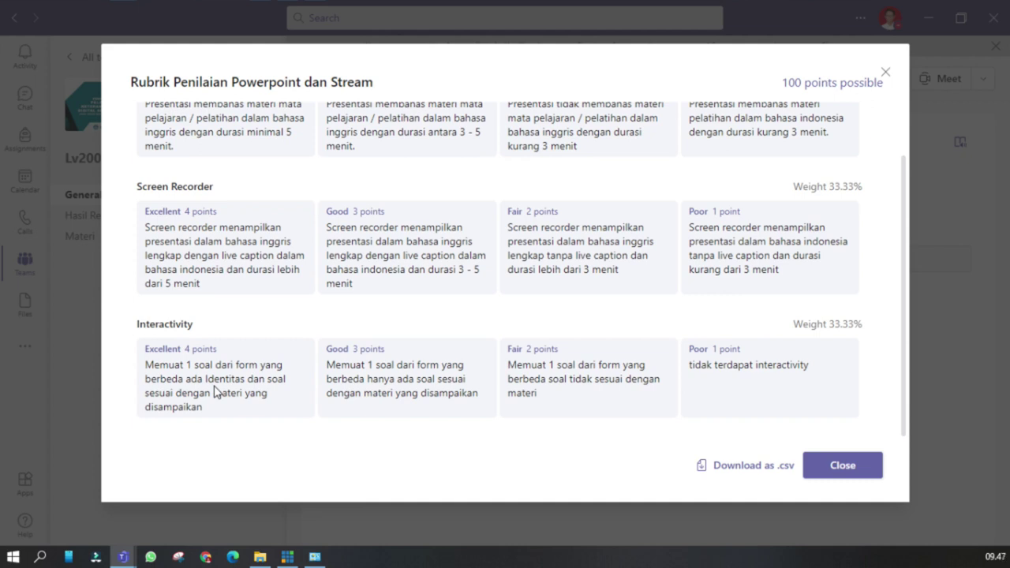
scroll(215, 392, "up", 2)
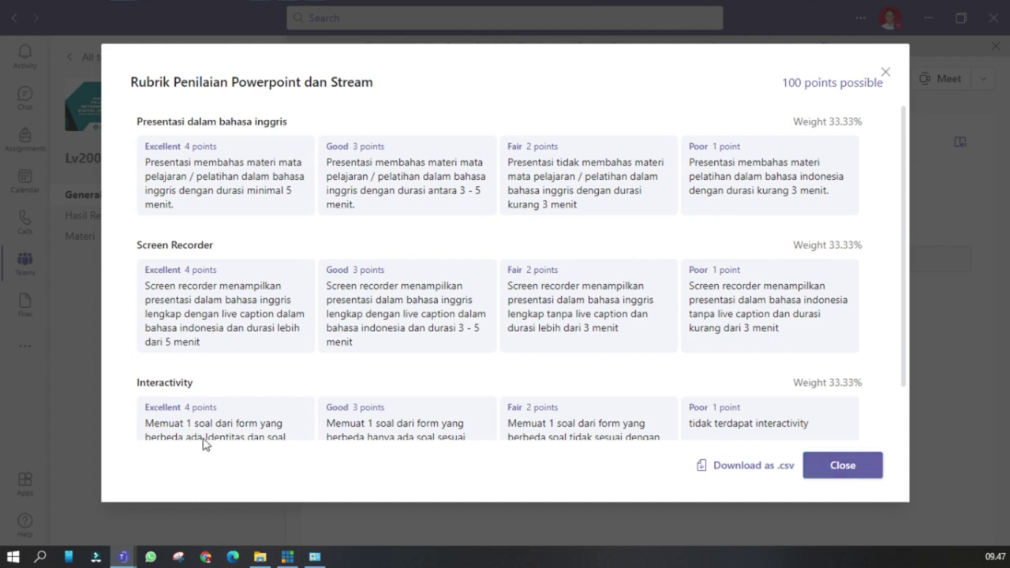
scroll(207, 442, "down", 1)
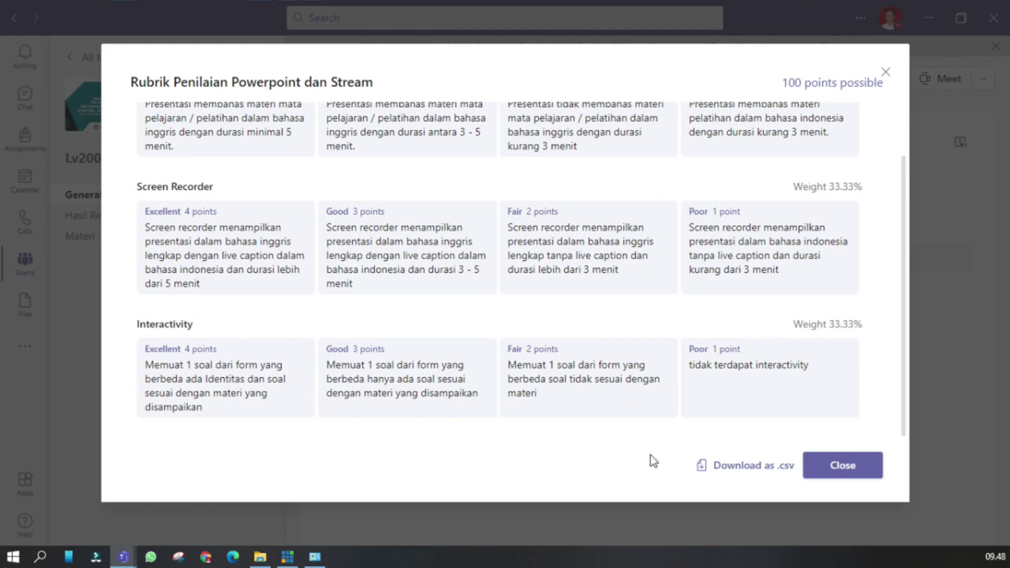
left_click(850, 479)
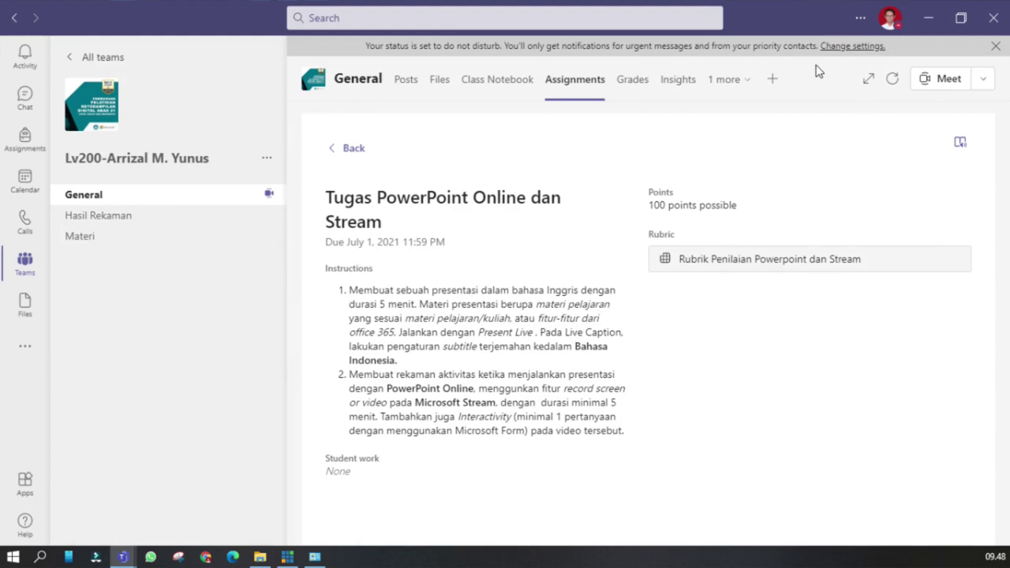
Dismiss the status notice, leave Student view and scroll through the 19-student grading list
left_click(993, 48)
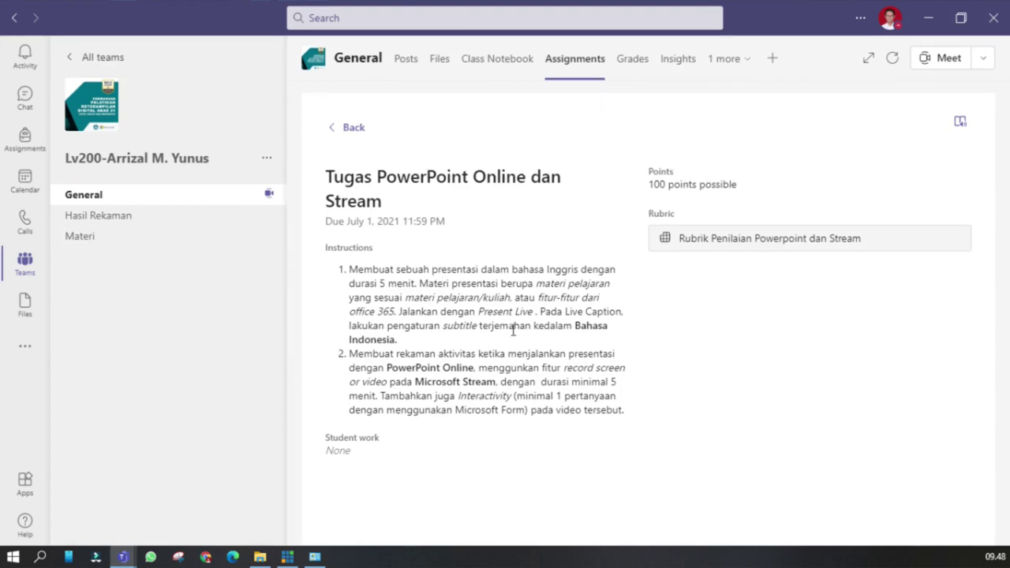
left_click(351, 128)
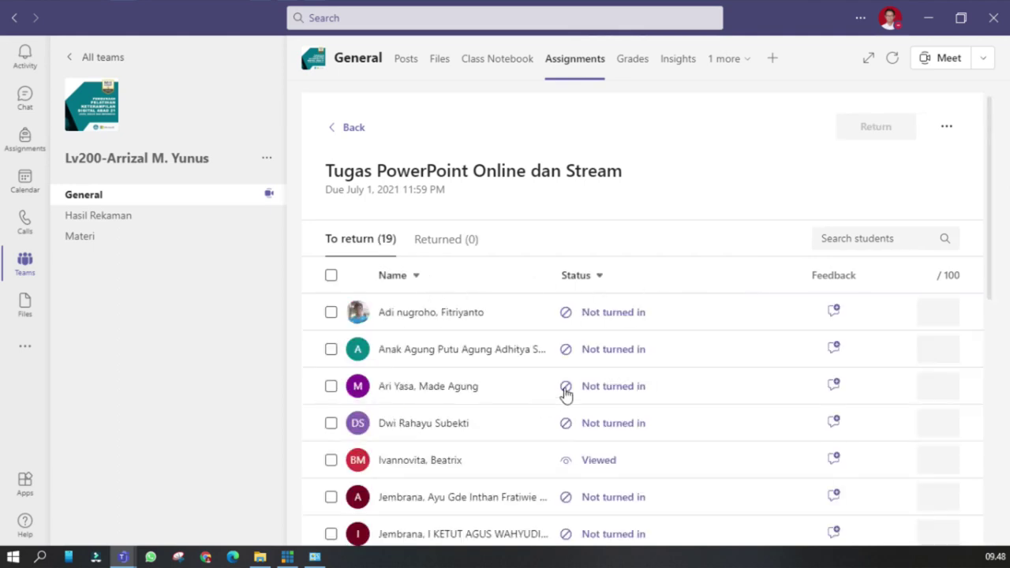
scroll(752, 399, "down", 2)
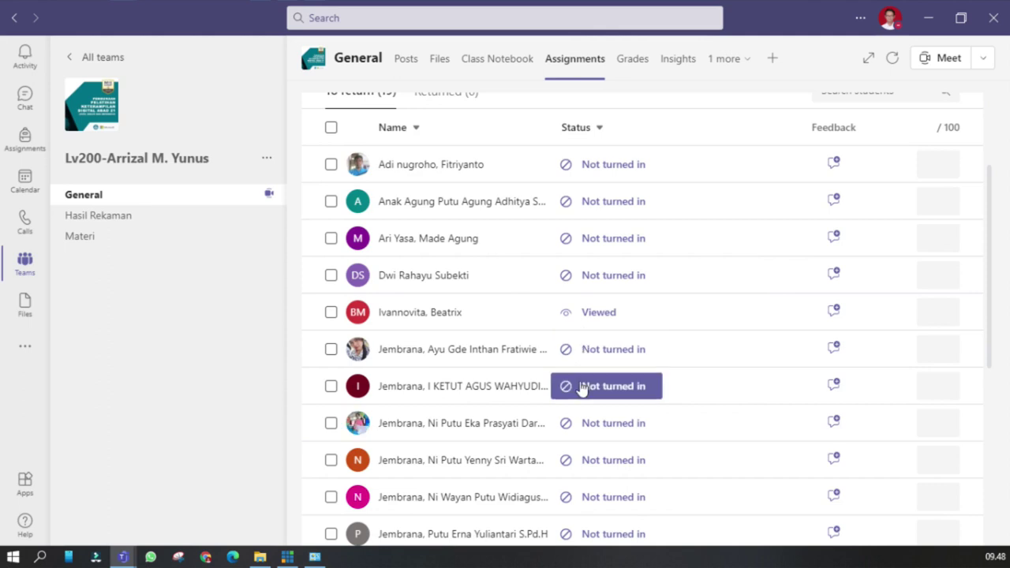
scroll(582, 388, "down", 3)
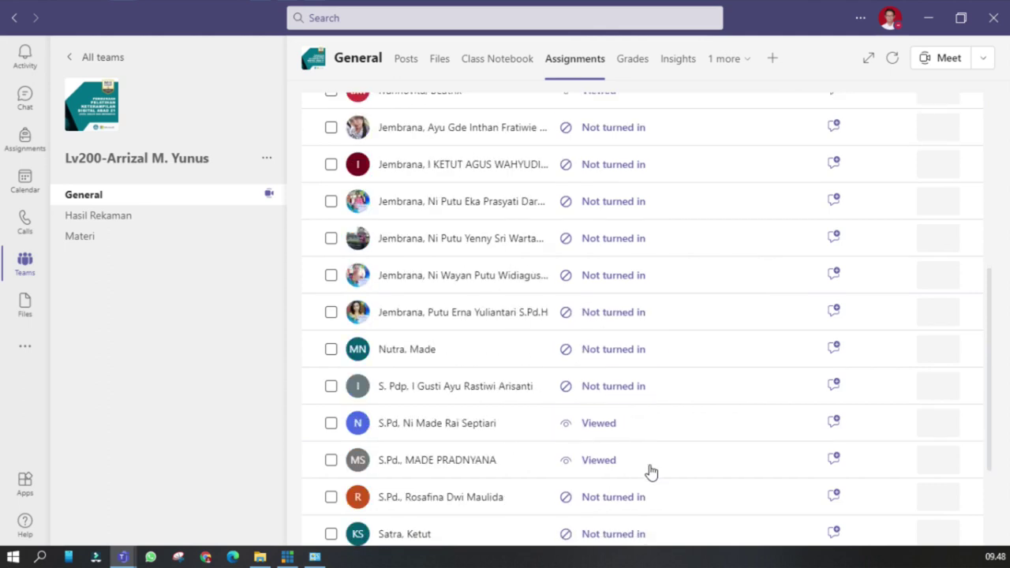
scroll(643, 458, "down", 1)
scroll(643, 456, "down", 1)
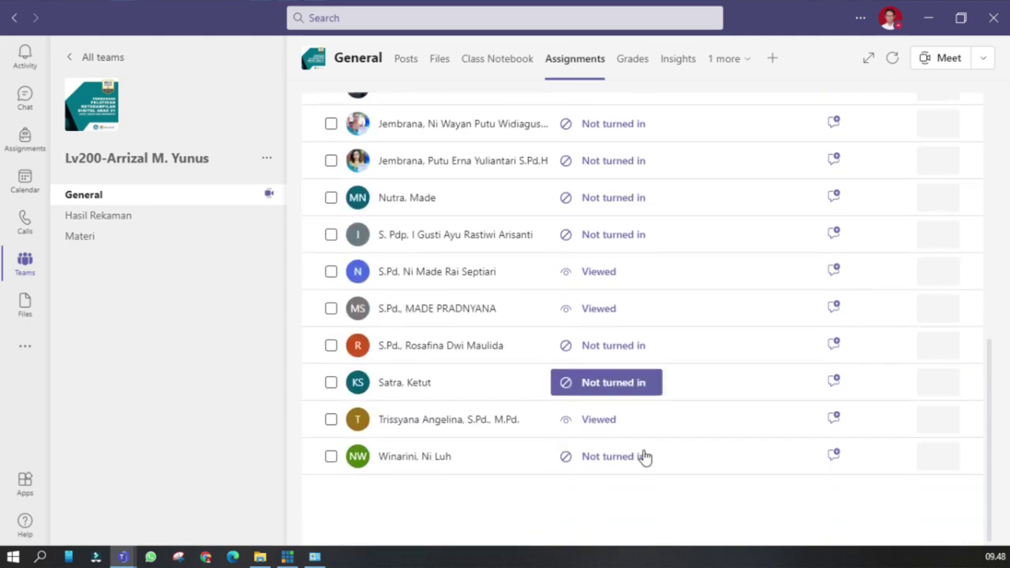
scroll(636, 418, "up", 5)
scroll(636, 387, "up", 2)
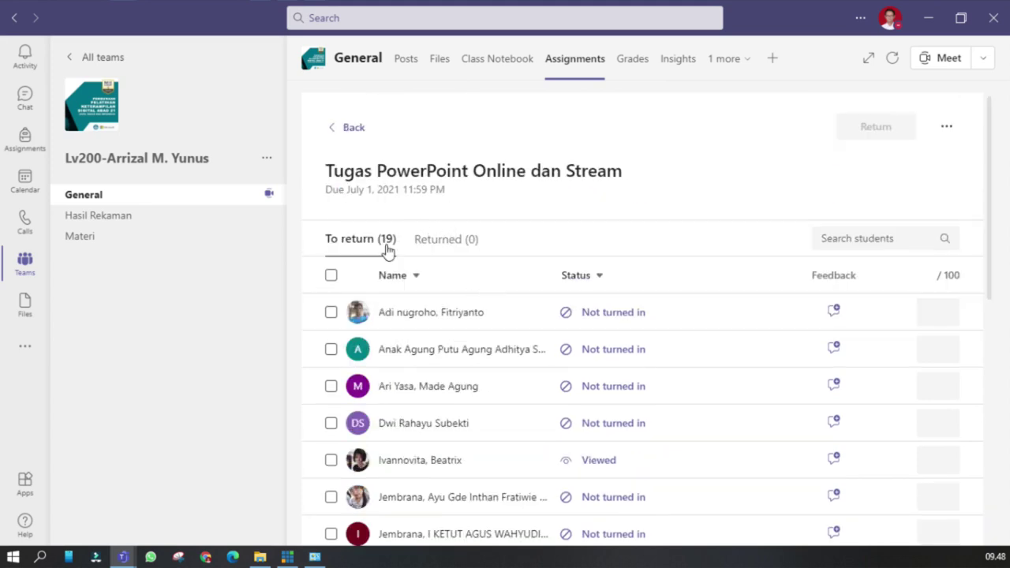
scroll(474, 289, "down", 3)
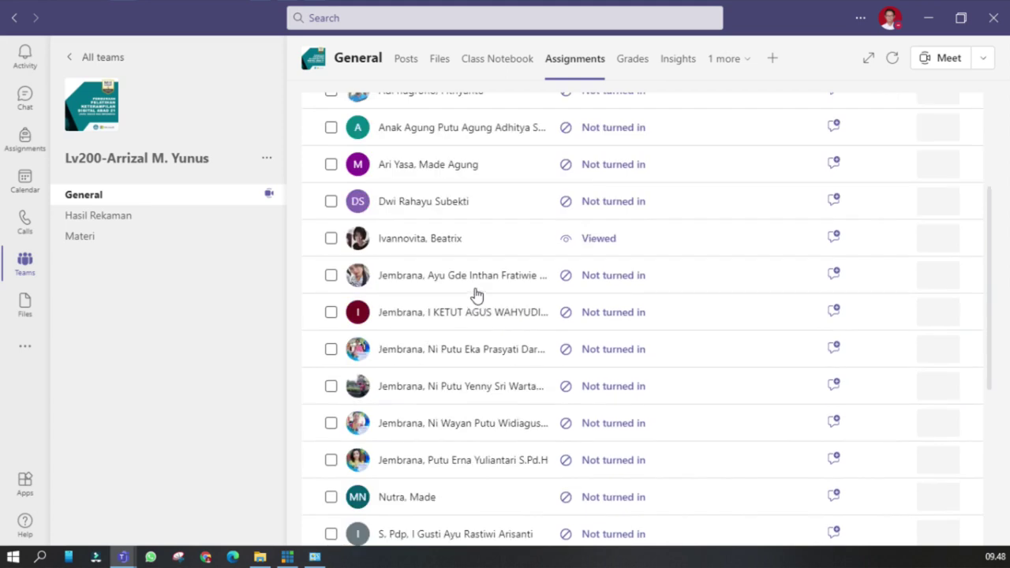
scroll(477, 316, "down", 4)
scroll(480, 336, "up", 5)
scroll(482, 341, "up", 1)
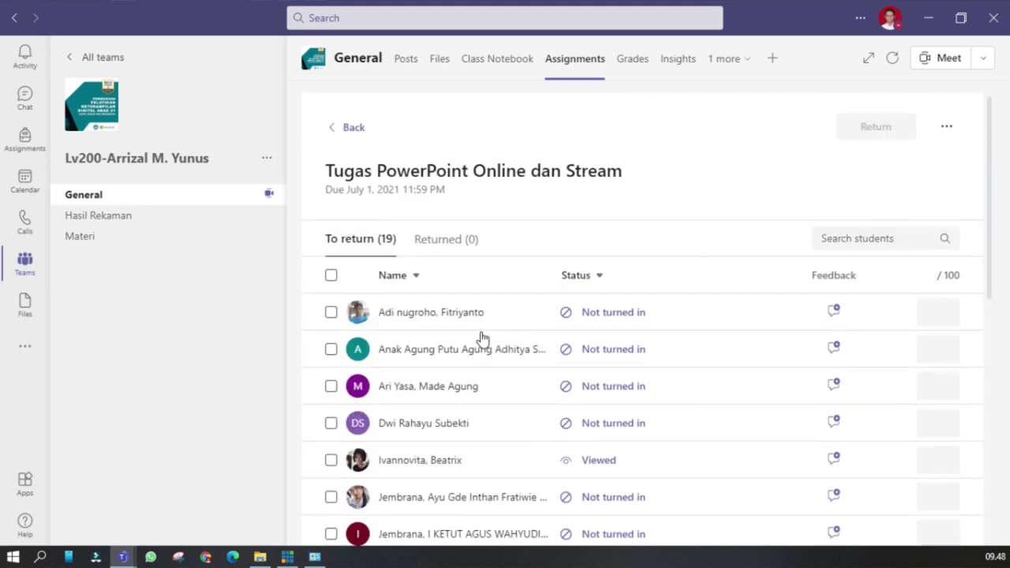
Reopen Tugas PowerPoint Online dan Stream from the assignment list, scan its students, then go back
left_click(354, 129)
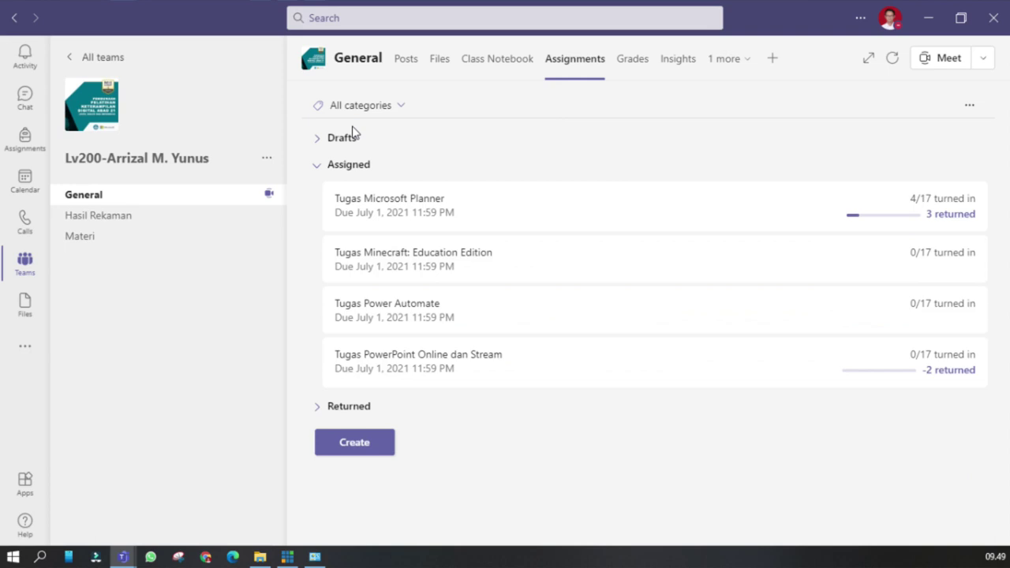
left_click(476, 367)
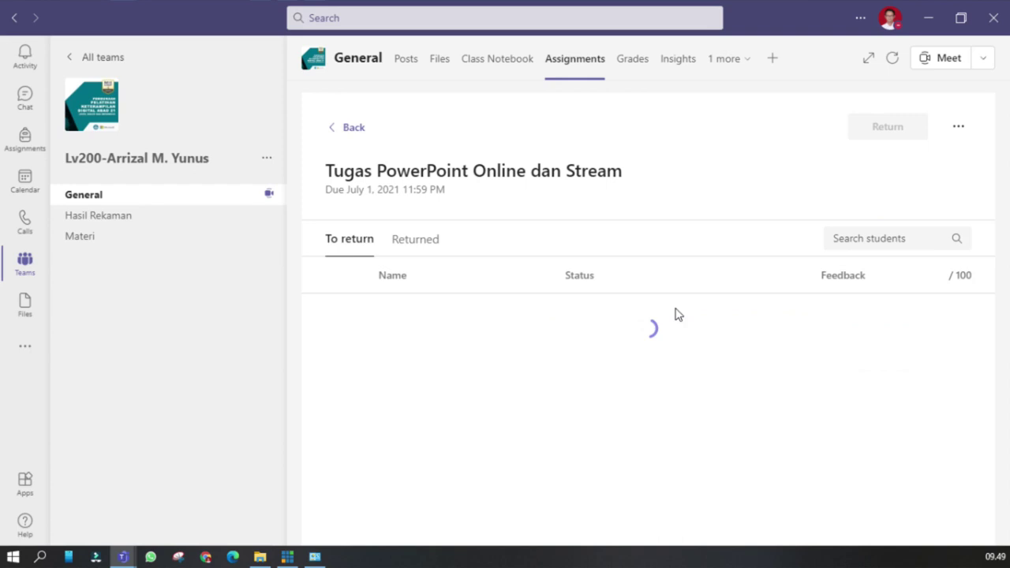
scroll(604, 303, "down", 4)
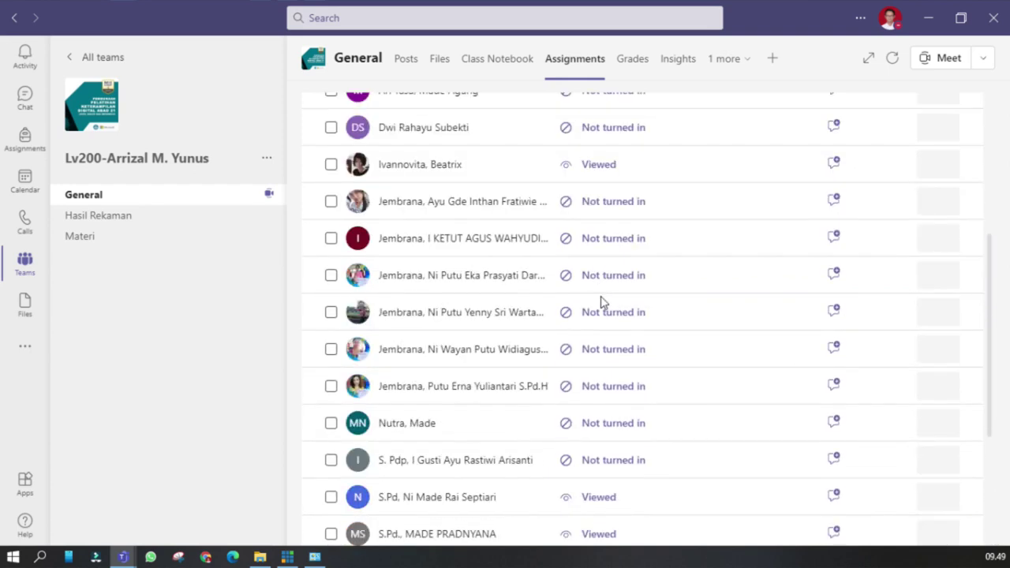
scroll(601, 304, "down", 3)
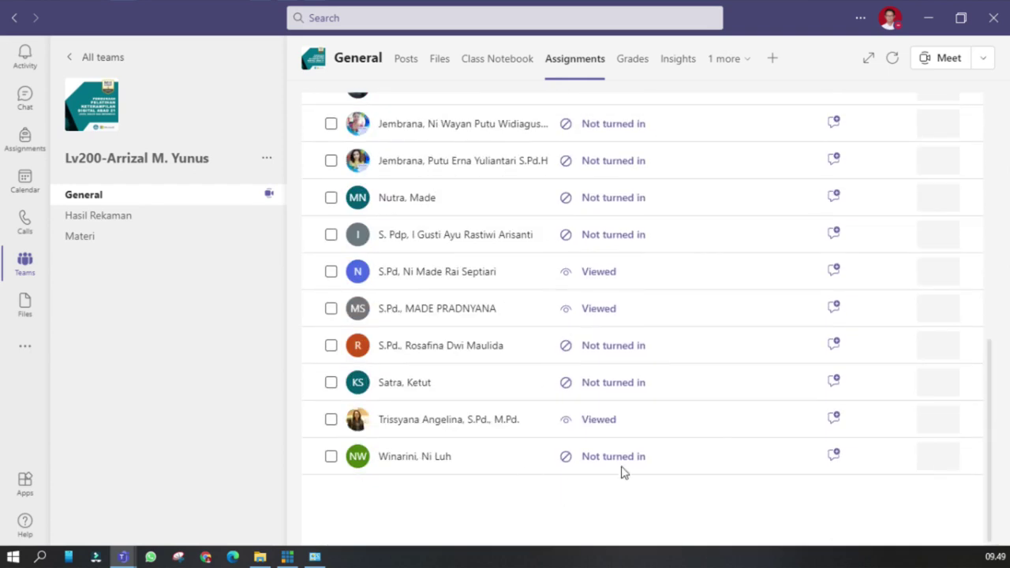
scroll(682, 325, "up", 3)
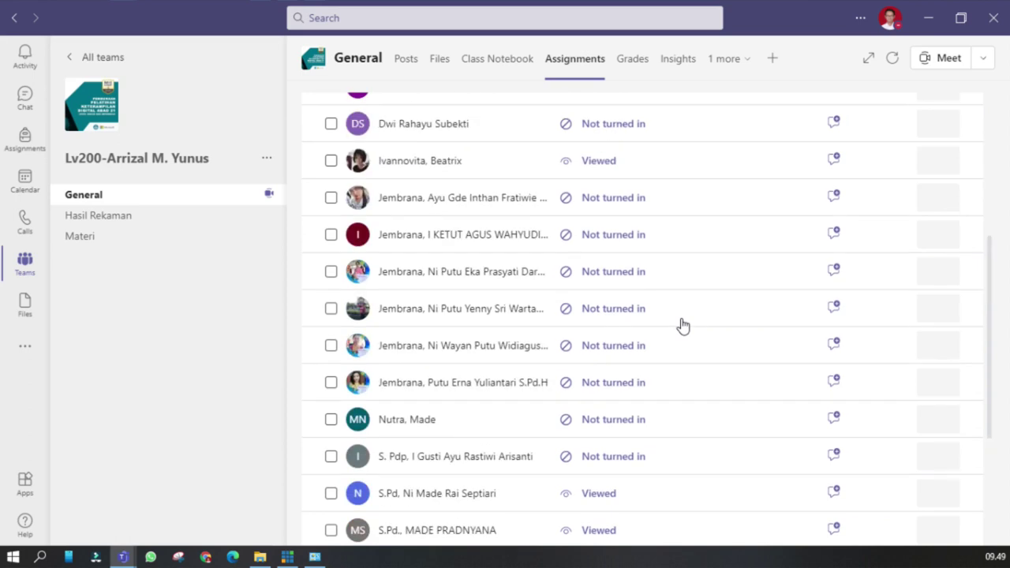
scroll(683, 326, "up", 3)
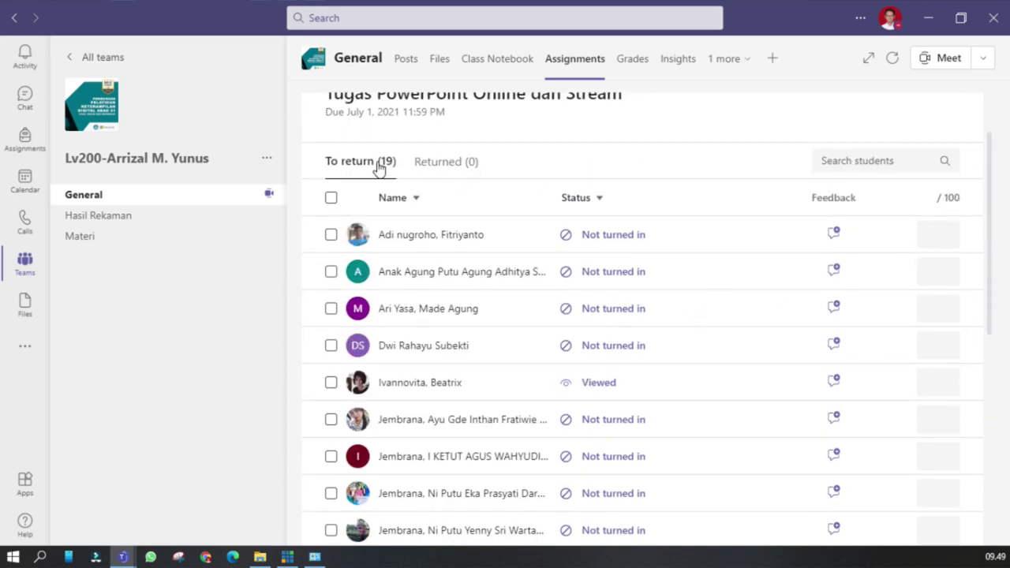
scroll(378, 138, "up", 2)
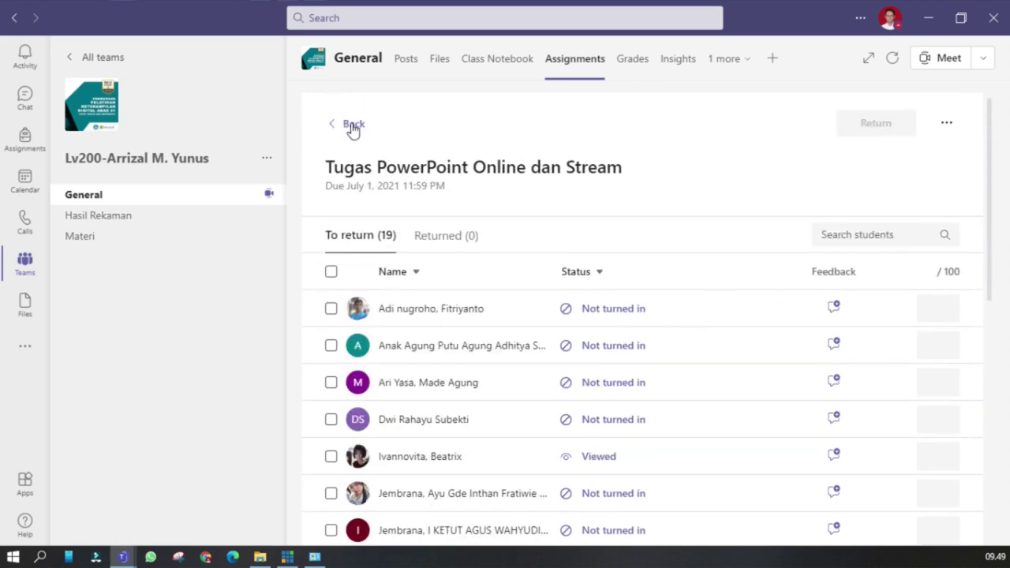
left_click(349, 122)
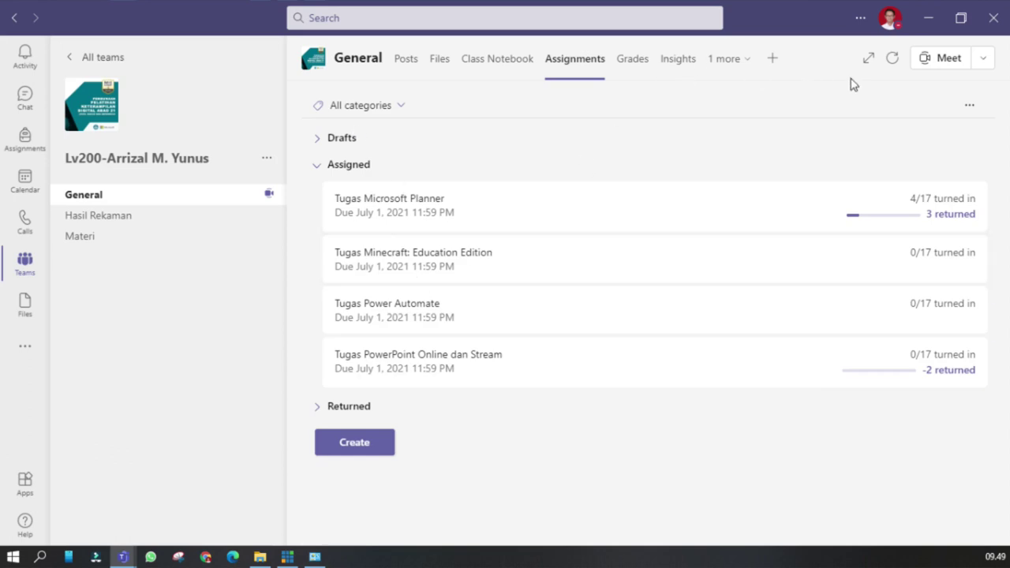
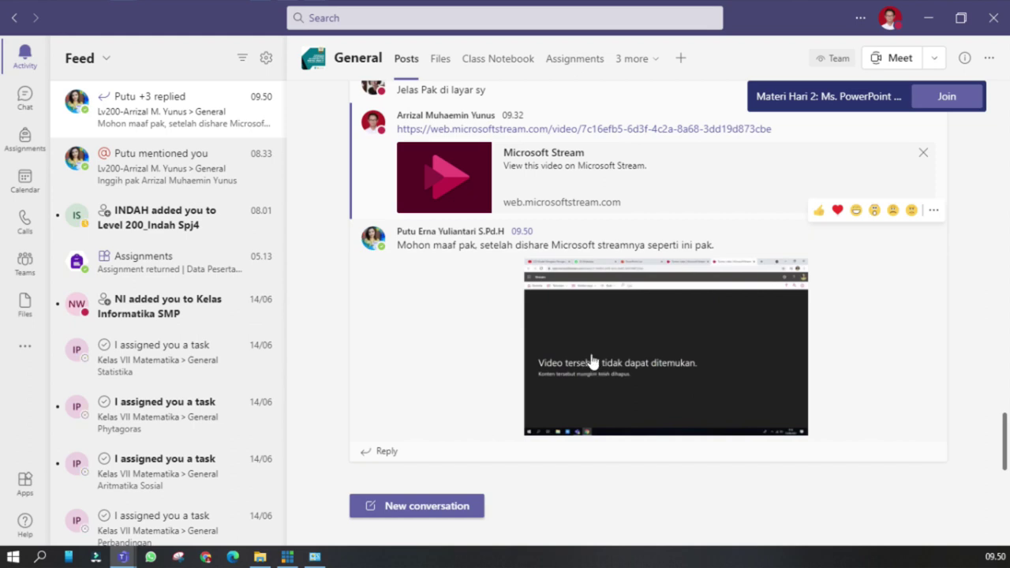
Open the shared Stream video link and a new Chrome incognito window, then minimize it
left_click(547, 129)
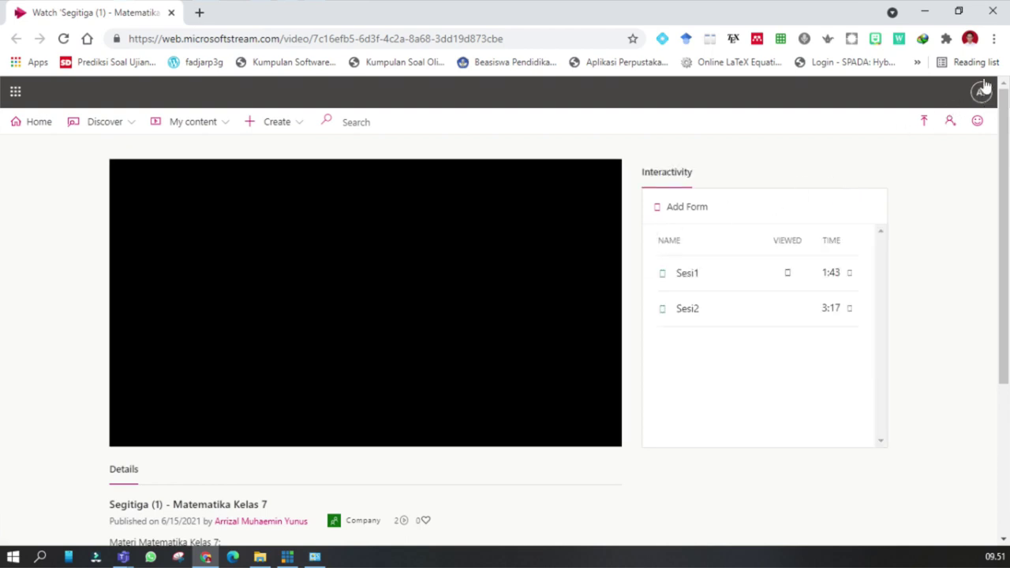
left_click(995, 39)
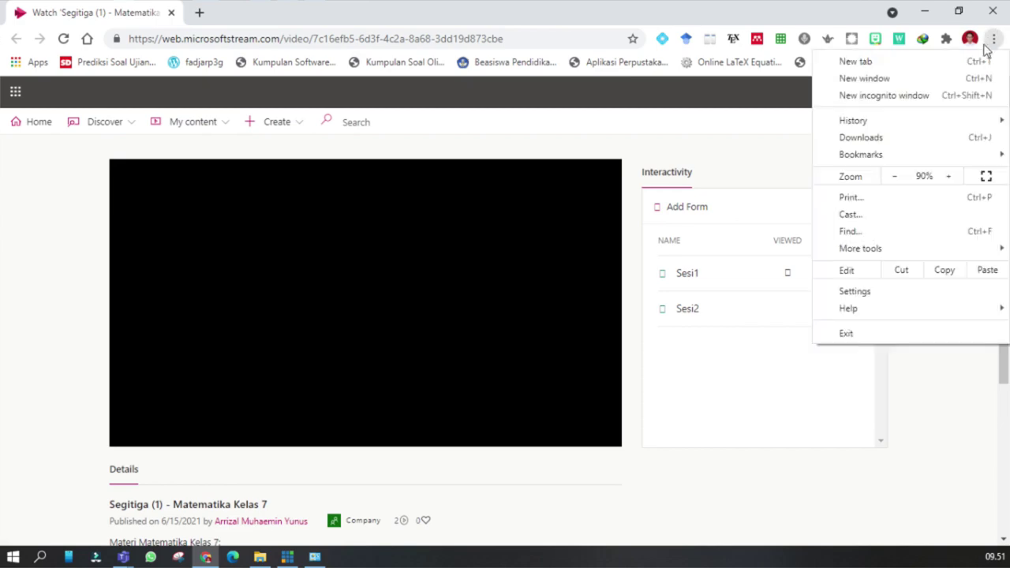
left_click(910, 95)
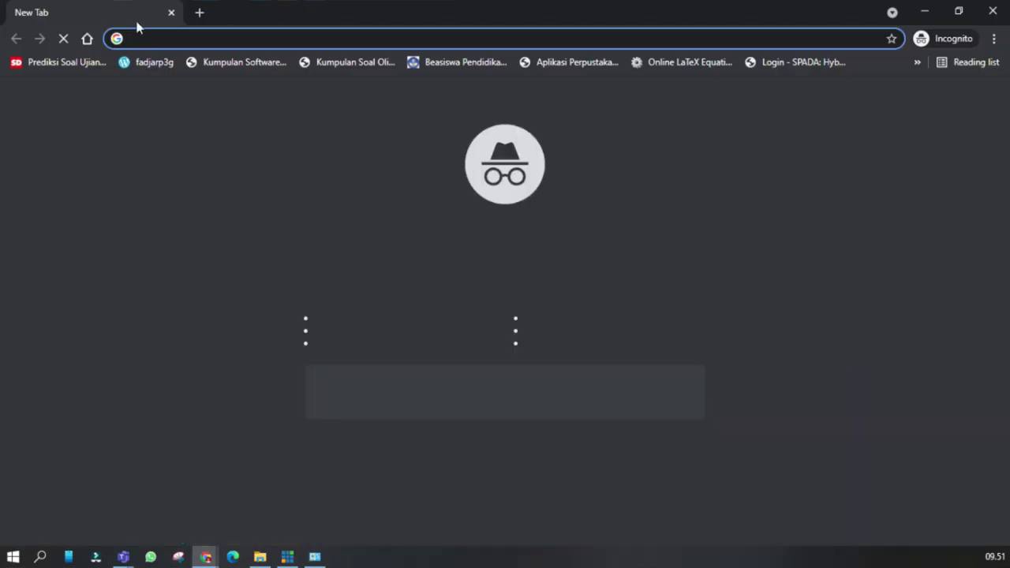
left_click(926, 16)
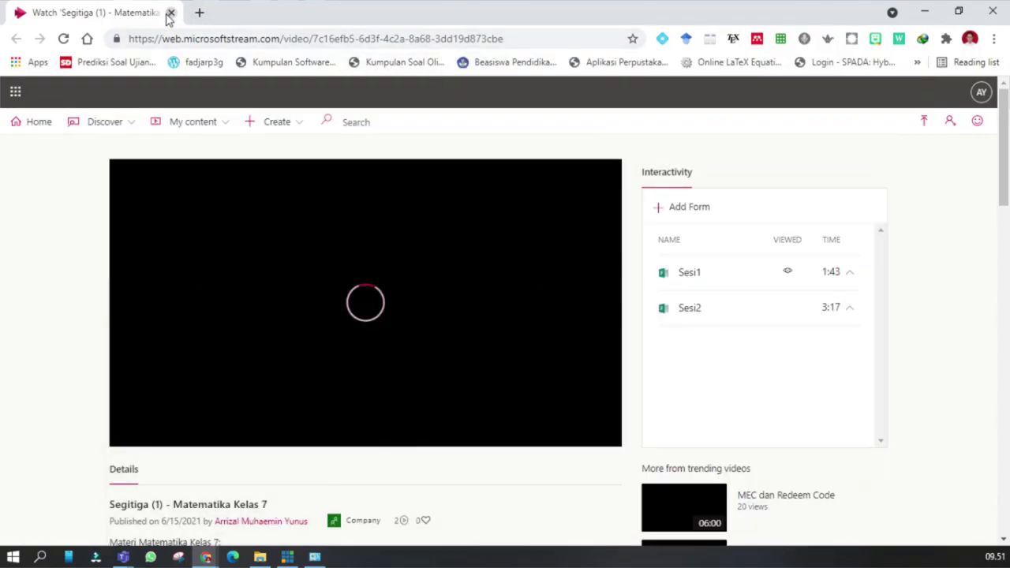
Copy the Stream video link from the Teams General channel post
key("alt+Tab")
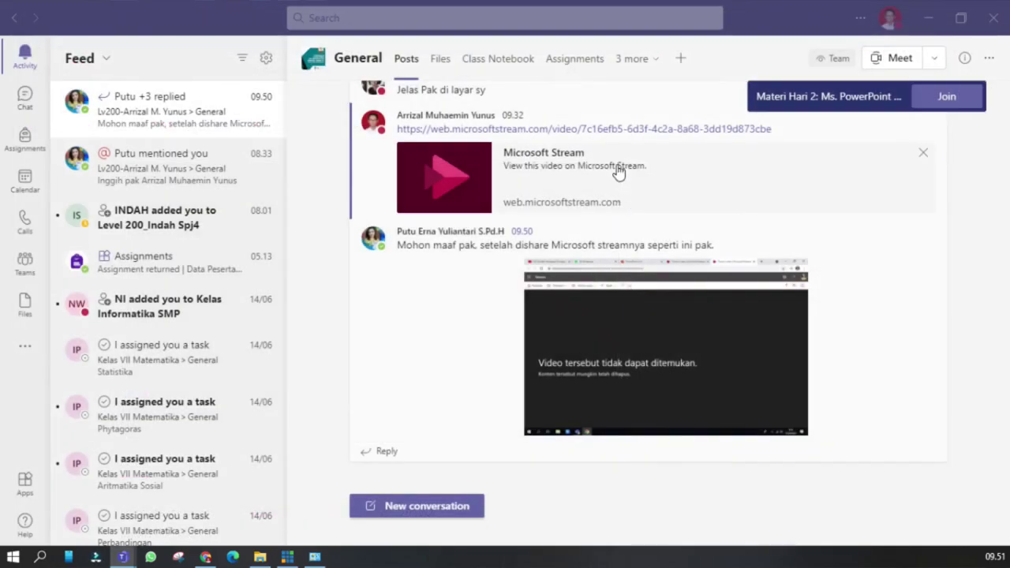
right_click(632, 132)
left_click(645, 142)
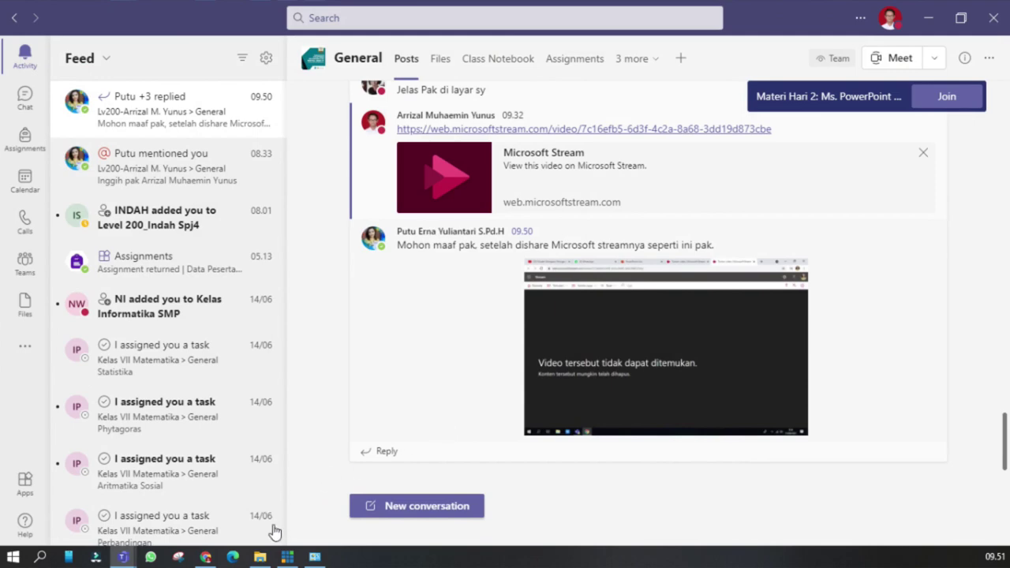
Paste and load the copied Stream link in the incognito window, then switch to Edge
left_click(204, 558)
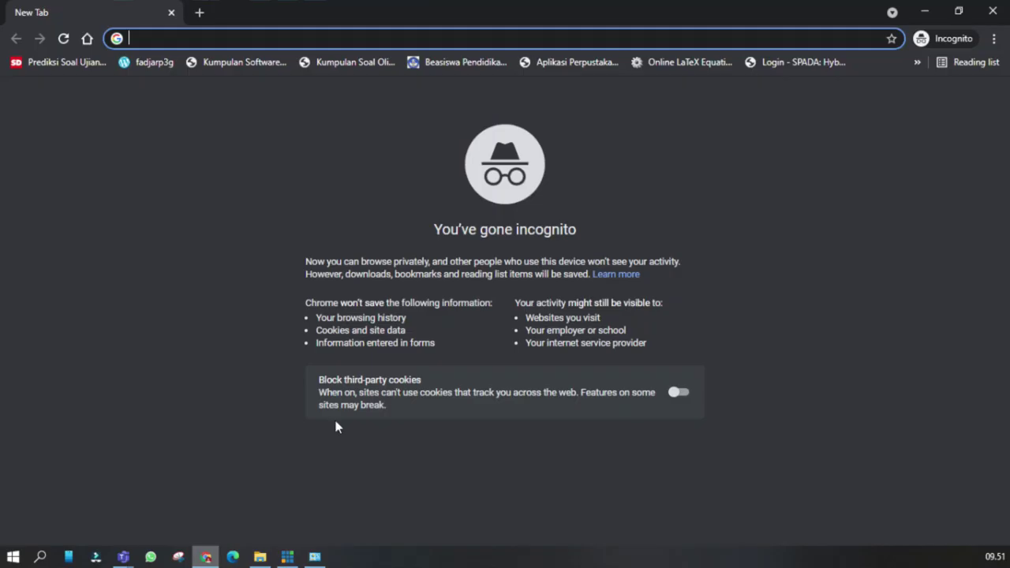
right_click(441, 40)
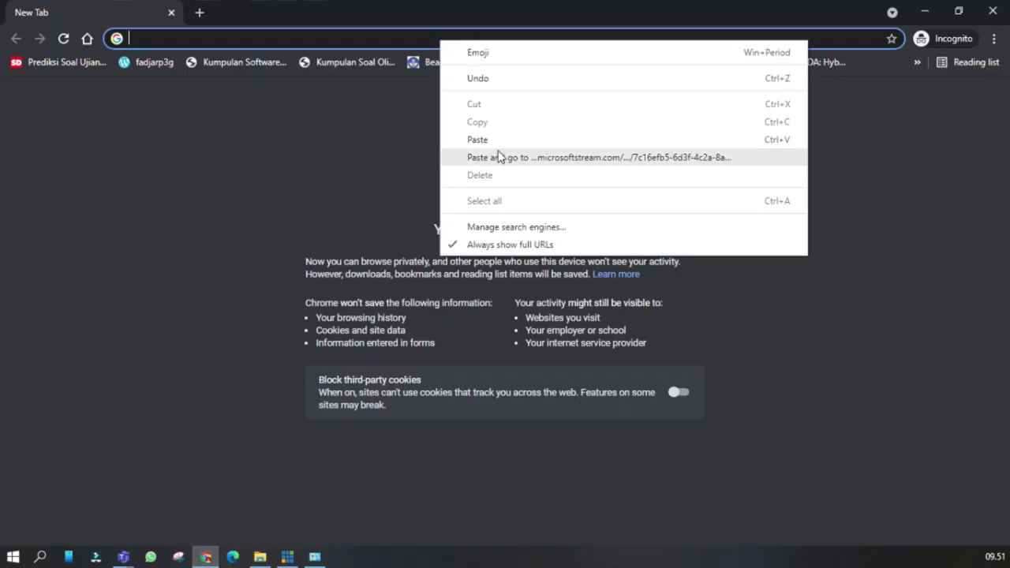
left_click(500, 156)
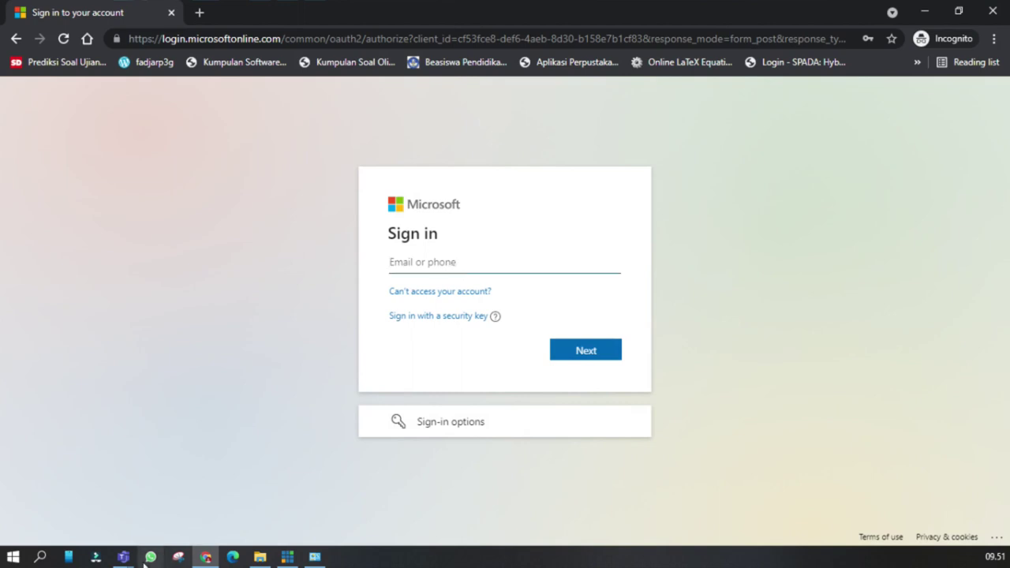
left_click(200, 559)
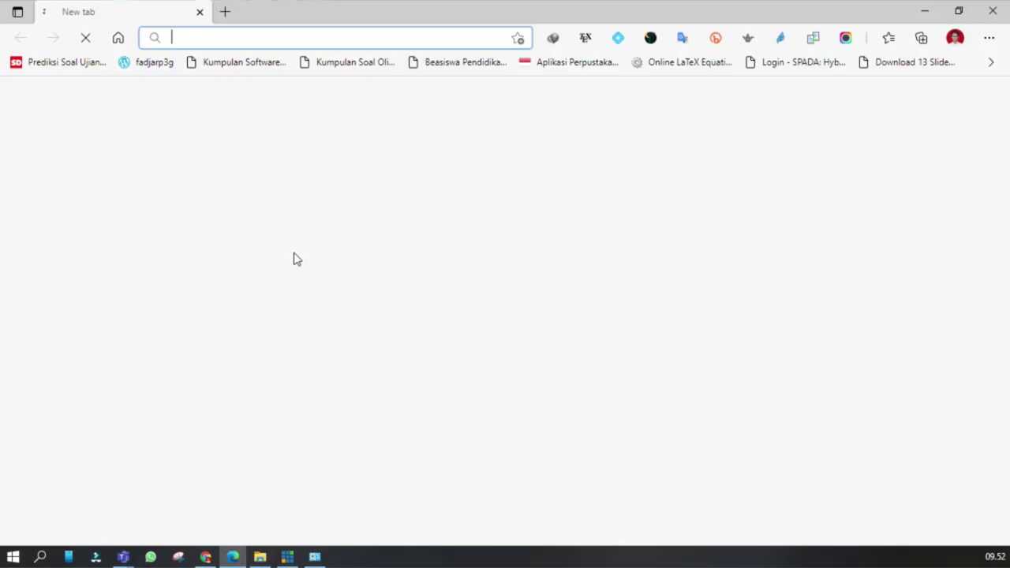
Navigate Edge to portal.office.com
left_click(349, 41)
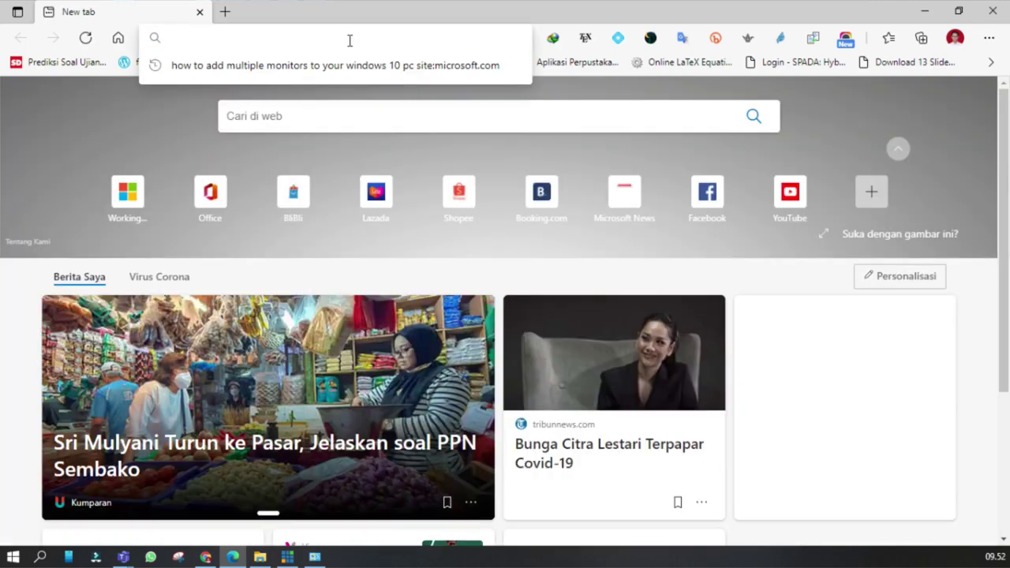
type("portal")
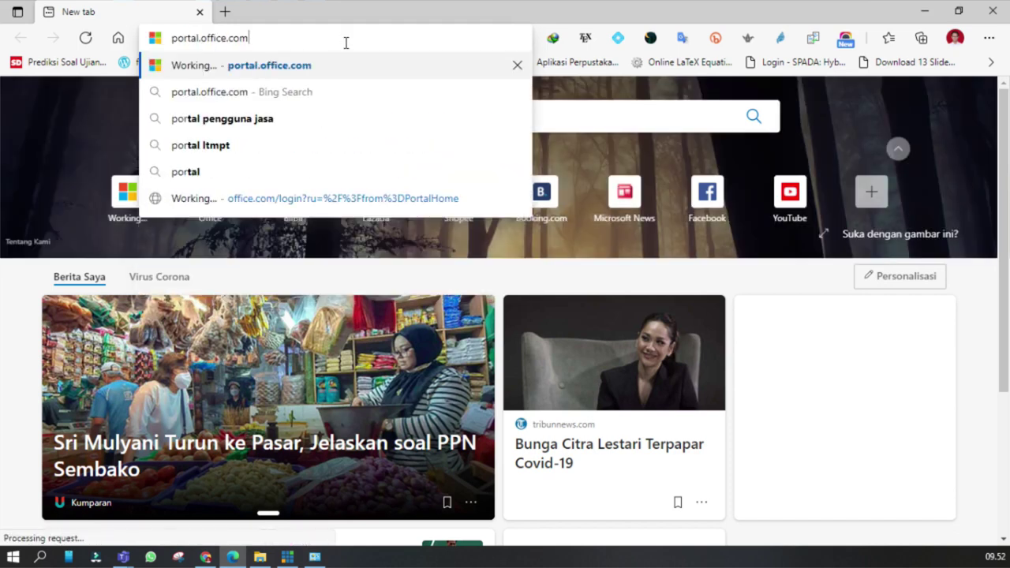
type(".office.com")
key("Return")
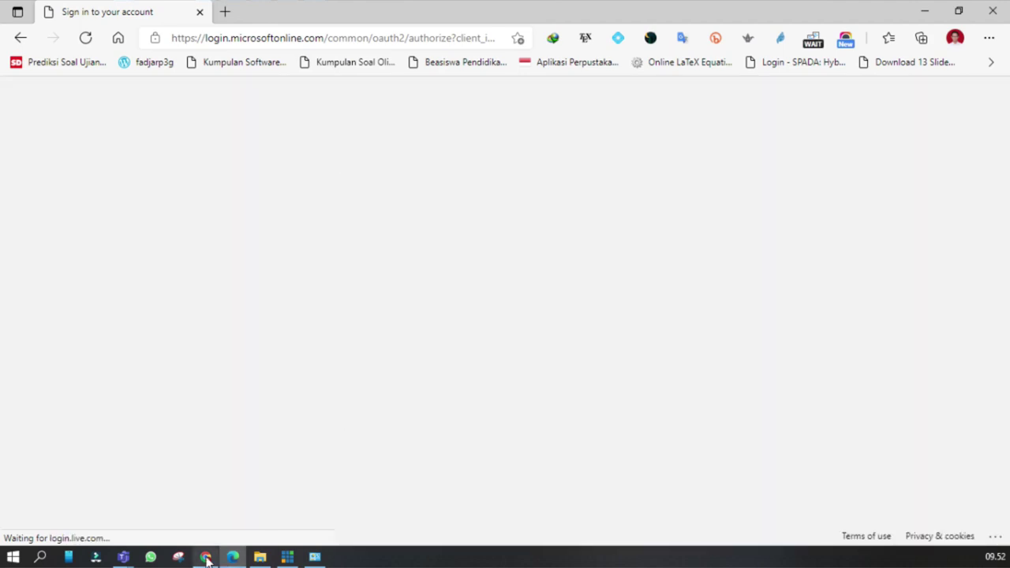
Sign into the incognito window with the saved school account and choose to stay signed in
left_click(206, 558)
left_click(408, 261)
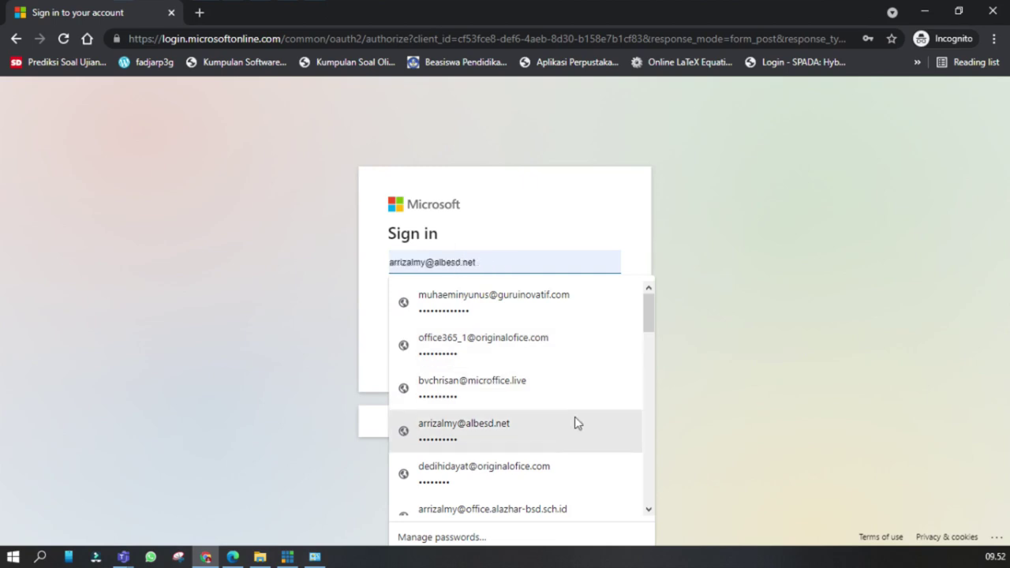
scroll(526, 468, "down", 2)
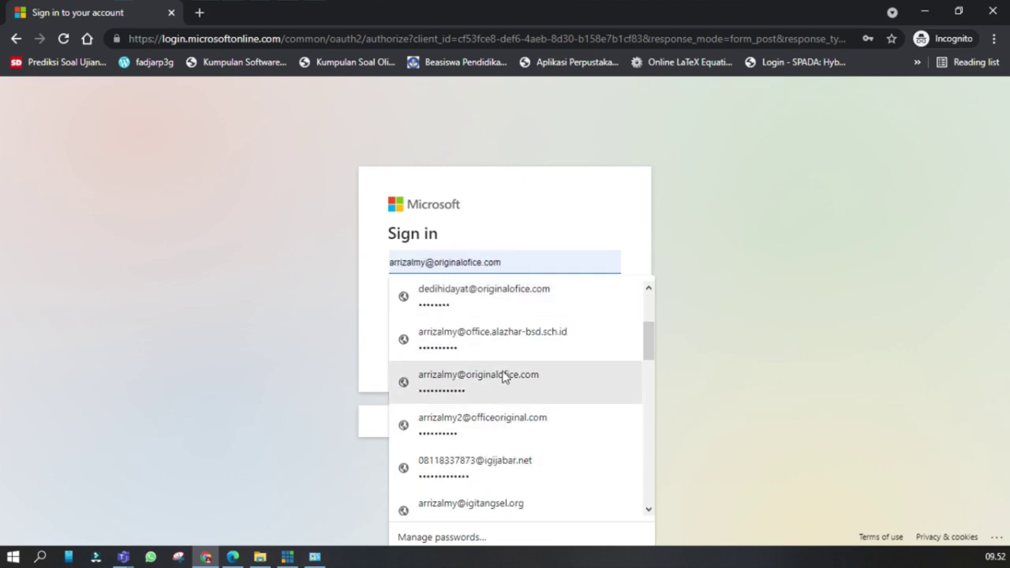
scroll(515, 424, "up", 2)
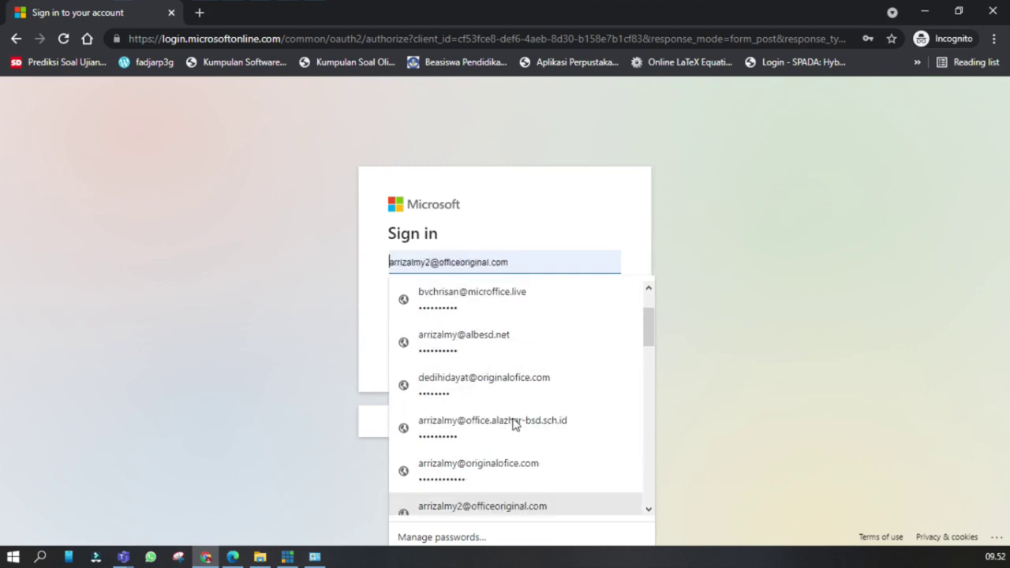
left_click(516, 341)
left_click(599, 353)
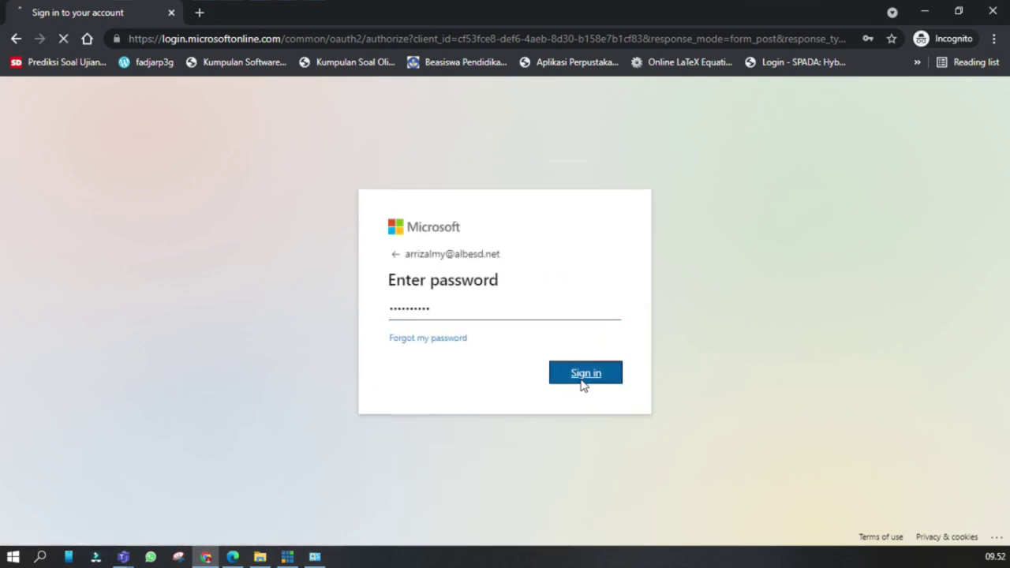
left_click(581, 374)
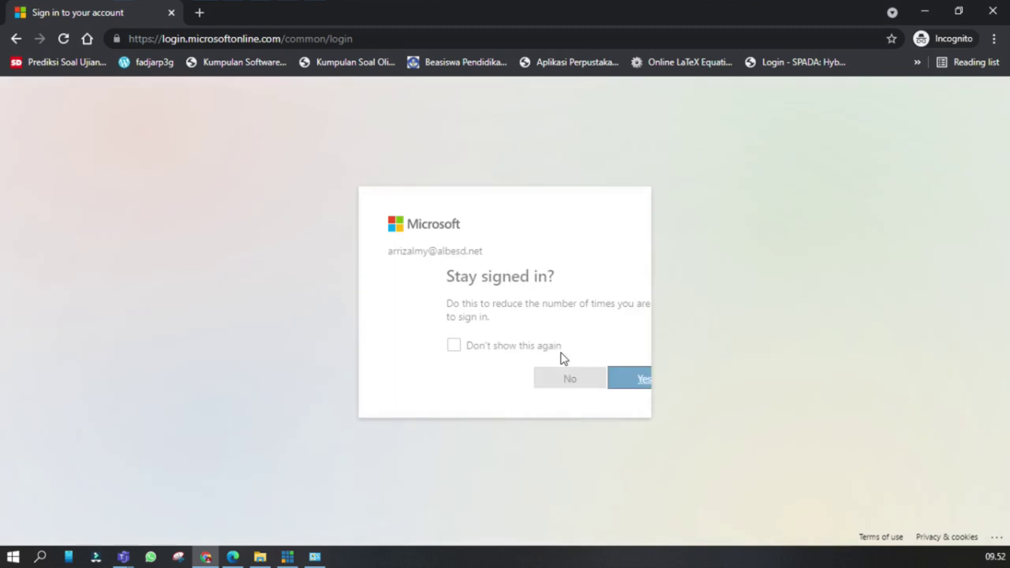
left_click(559, 379)
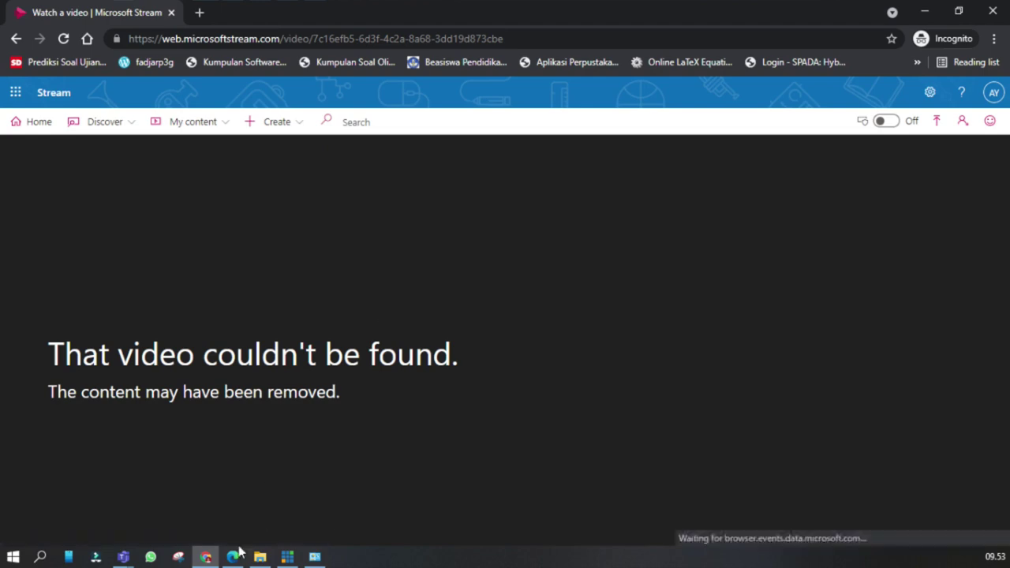
Sign Edge in with the second saved account and its password
left_click(206, 557)
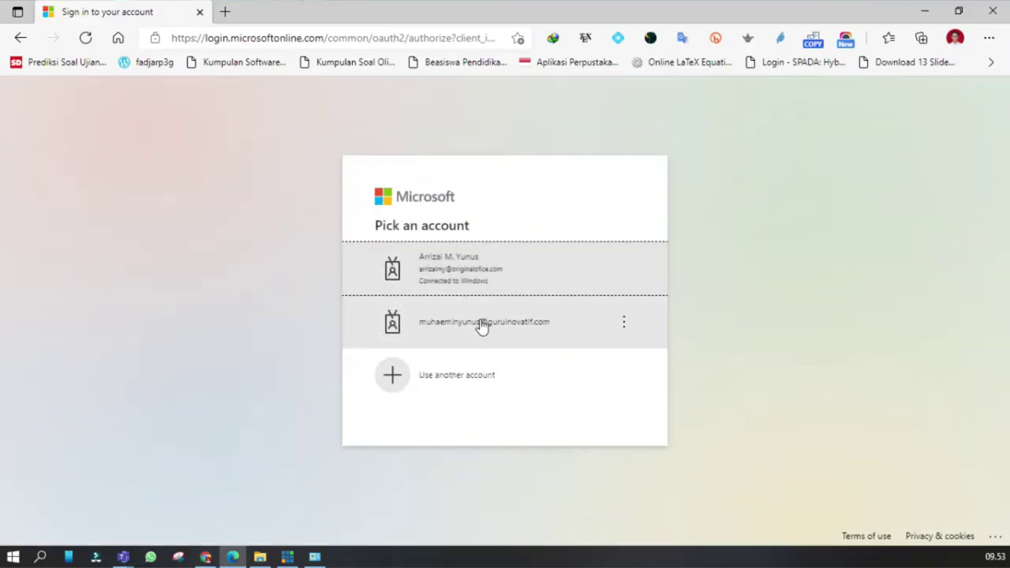
left_click(481, 322)
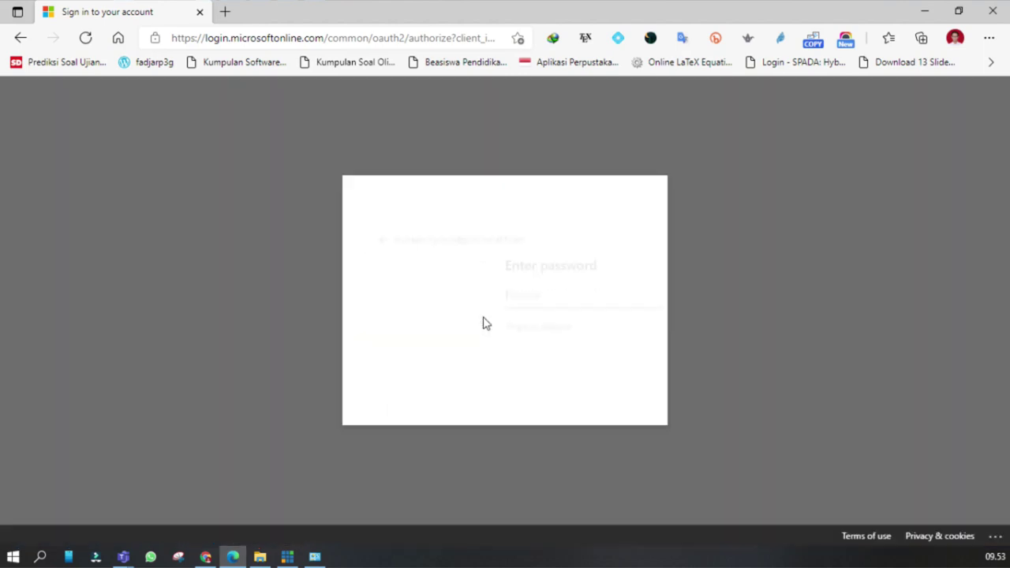
type("a")
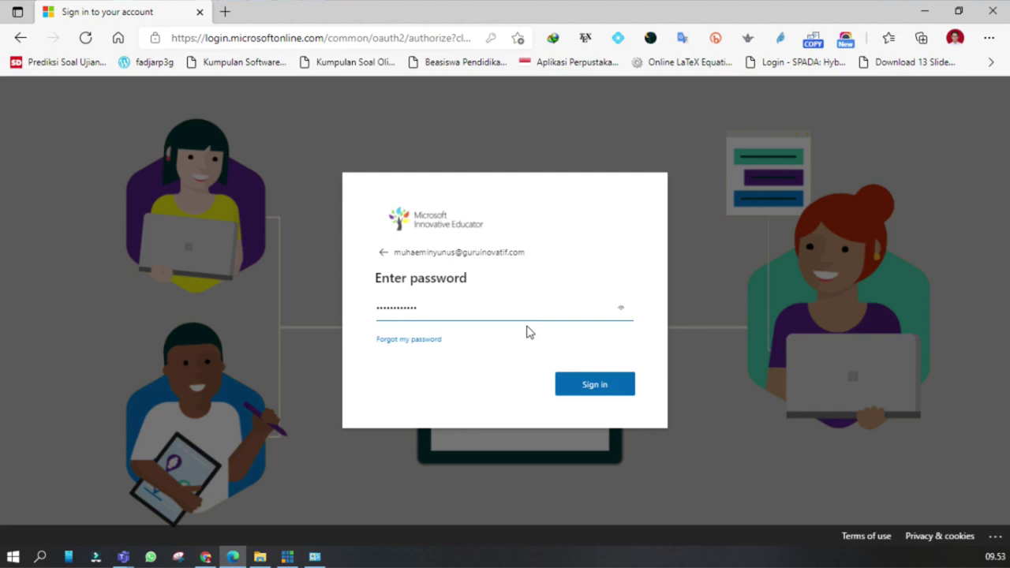
key("Return")
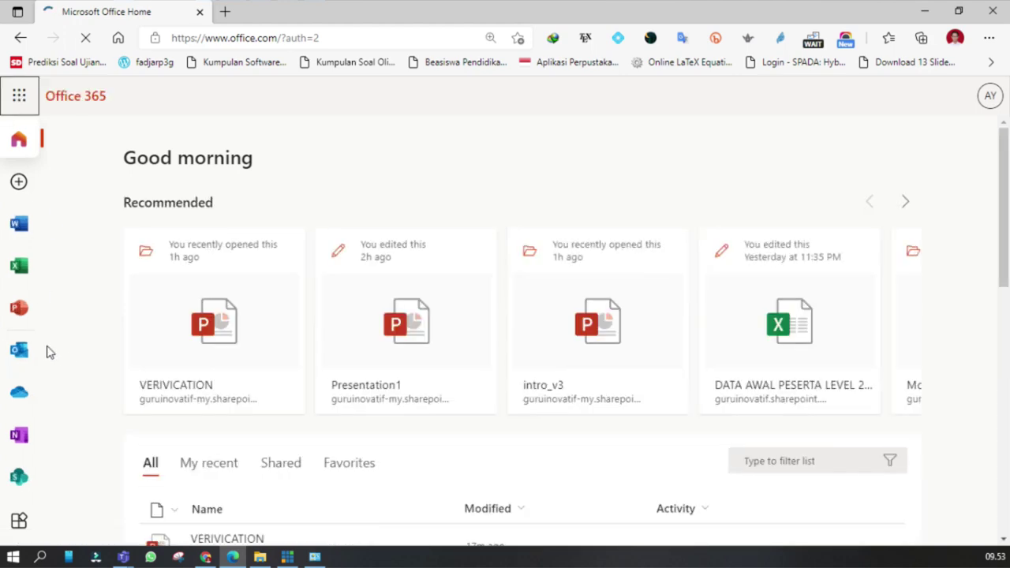
Launch Microsoft Stream from the Office app launcher, then open the My content list
left_click(19, 96)
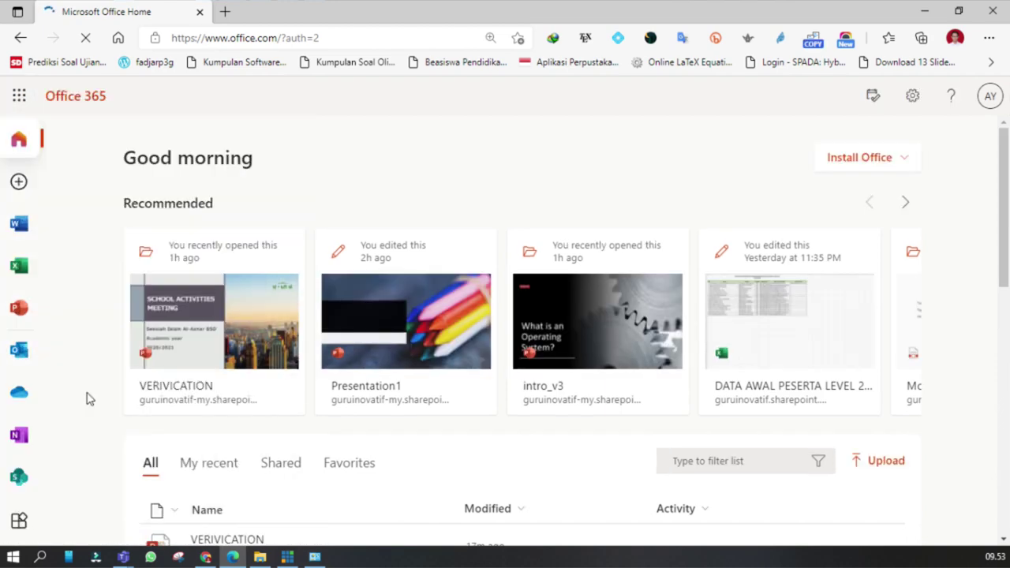
left_click(253, 318)
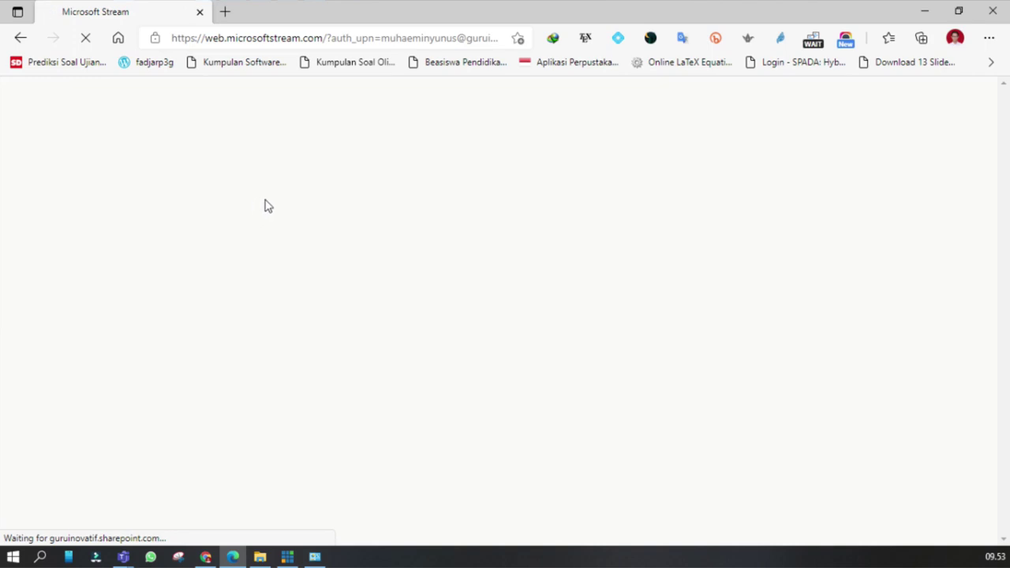
left_click(124, 558)
left_click(135, 491)
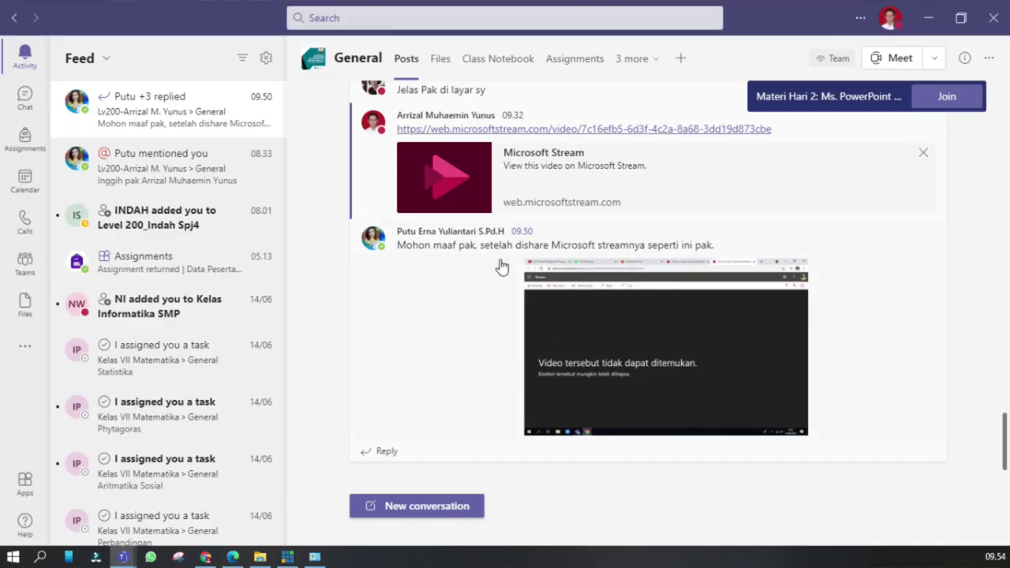
mouse_move(584, 157)
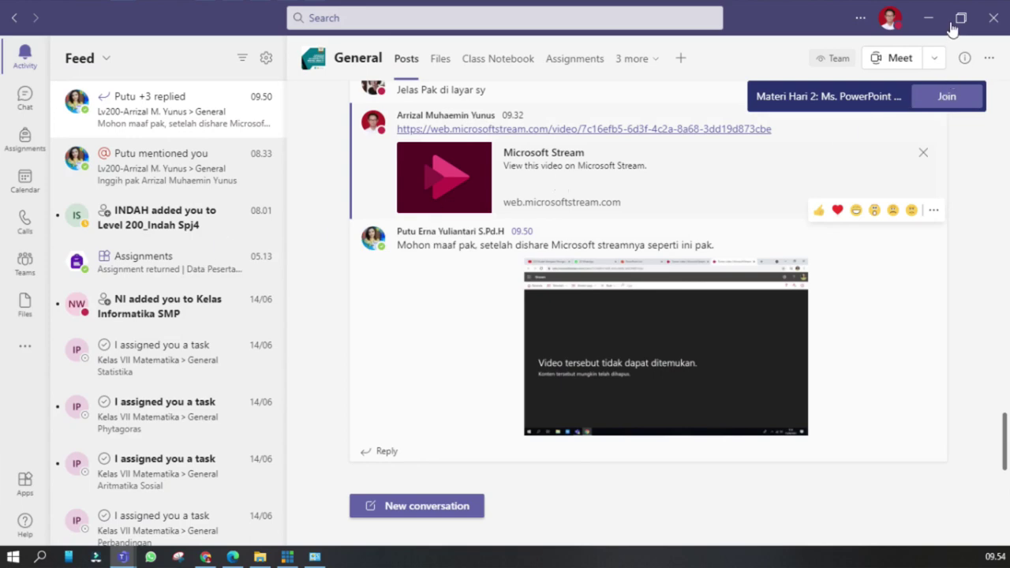
left_click(929, 17)
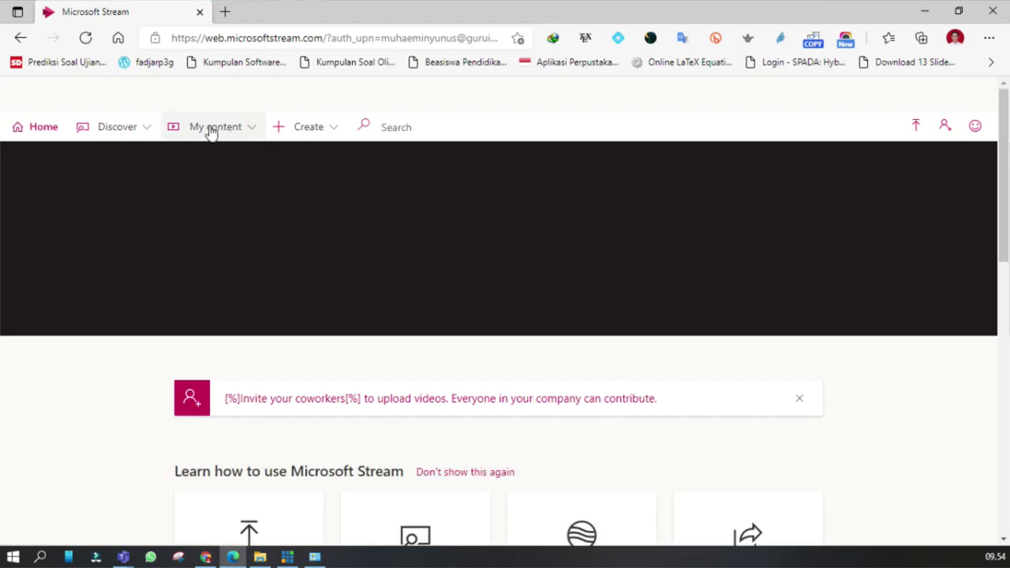
left_click(211, 129)
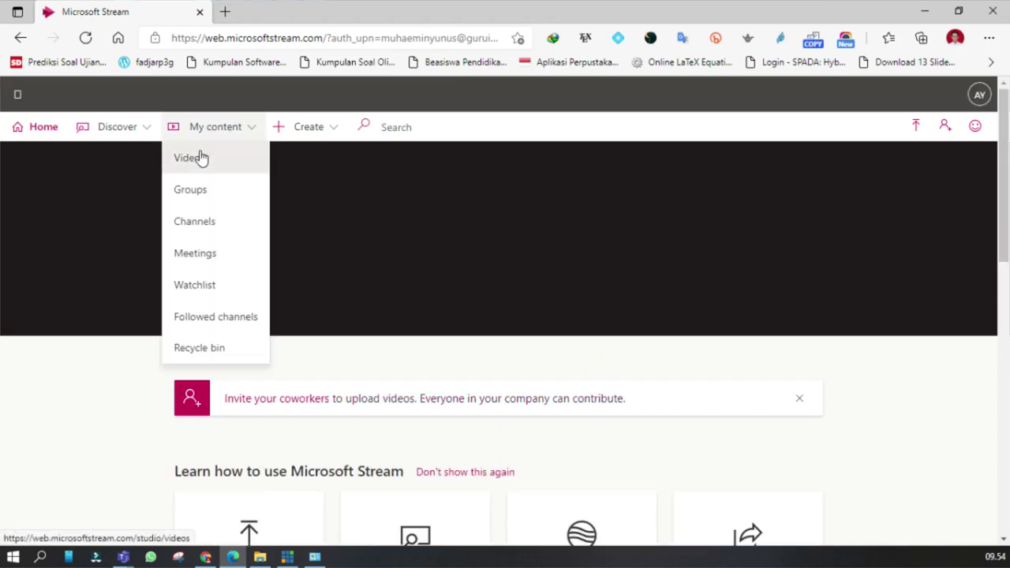
In My videos, view the share link for Segitiga (1) - Matematika Kelas 7, then open its page
left_click(201, 158)
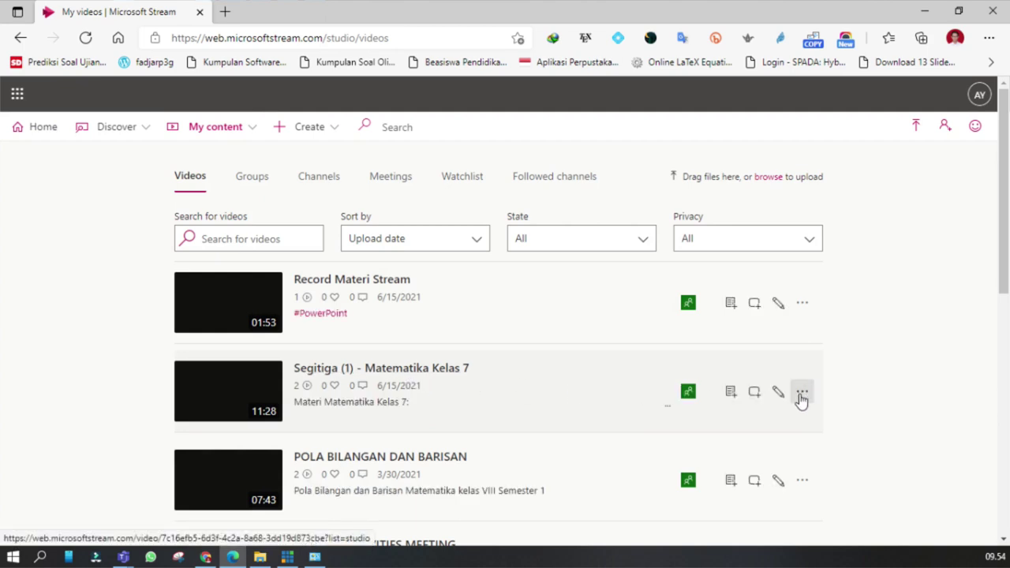
scroll(817, 395, "down", 1)
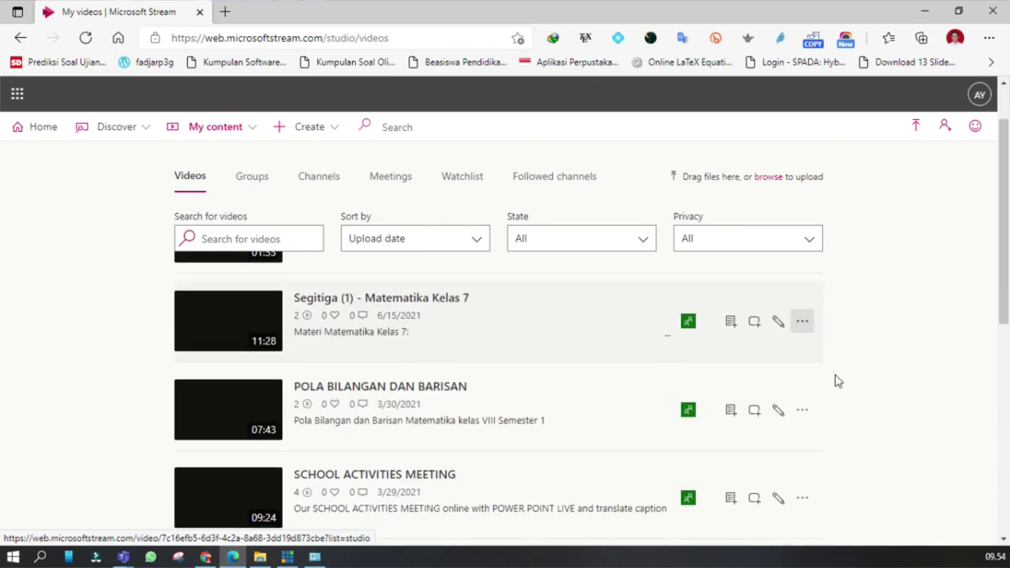
left_click(804, 324)
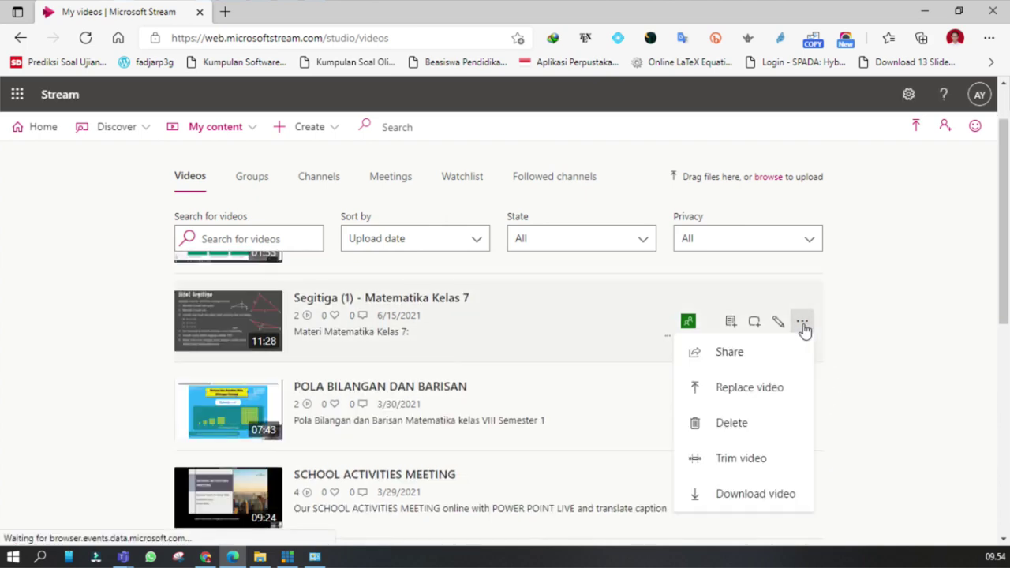
left_click(760, 362)
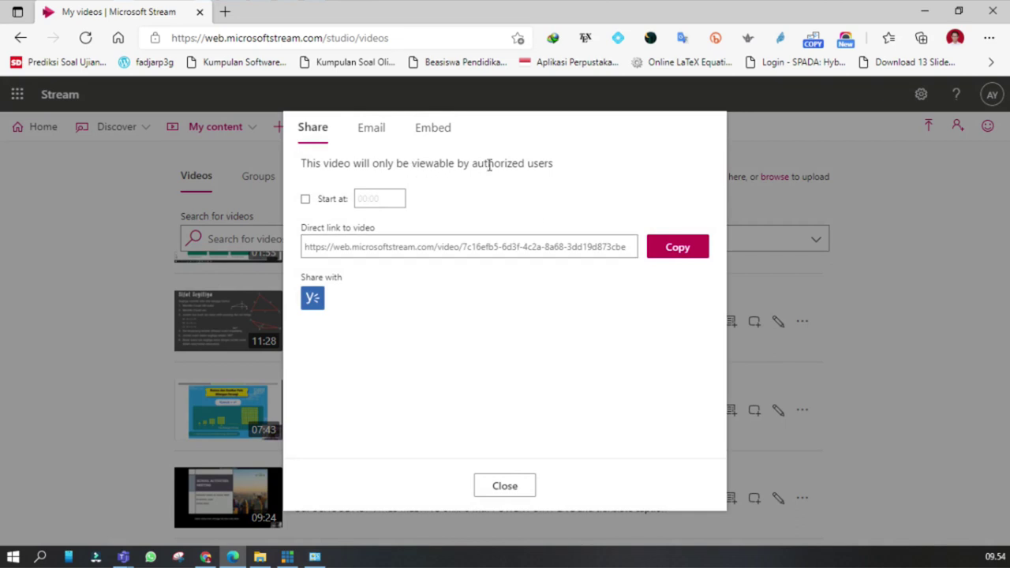
left_click(517, 485)
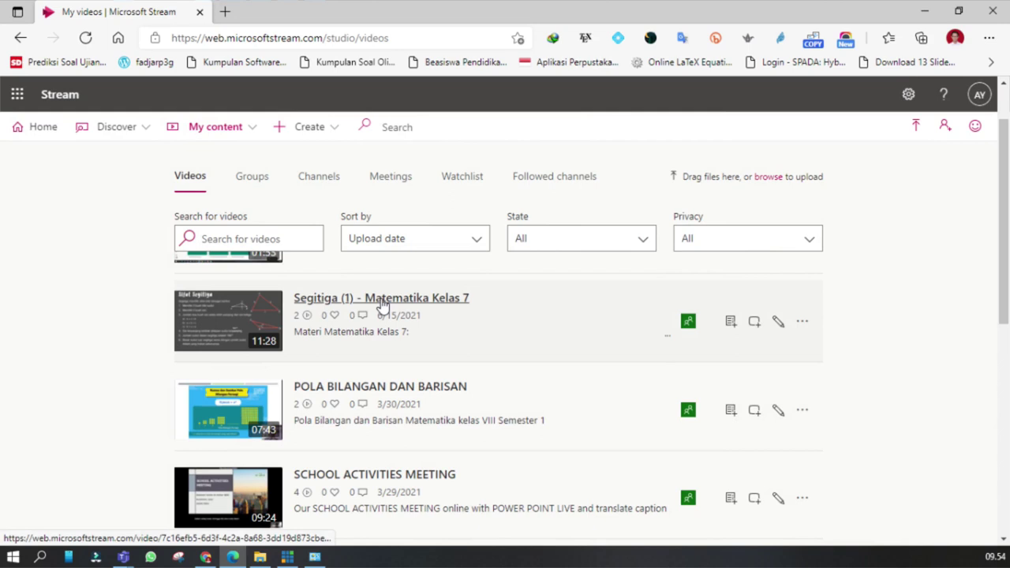
left_click(382, 305)
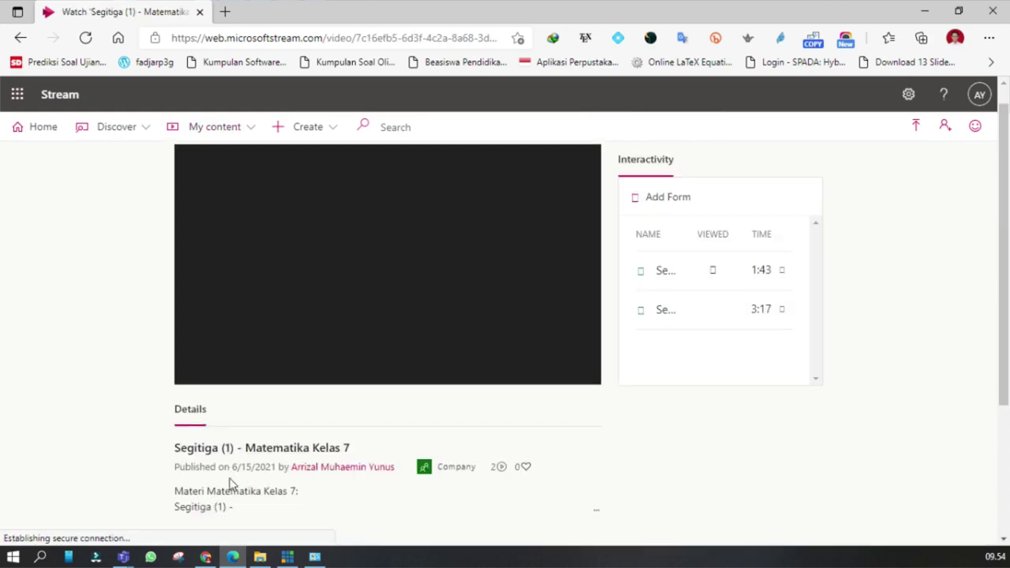
Expand the Segitiga (1) description, pause playback, and open the video's more-actions menu
scroll(231, 483, "down", 2)
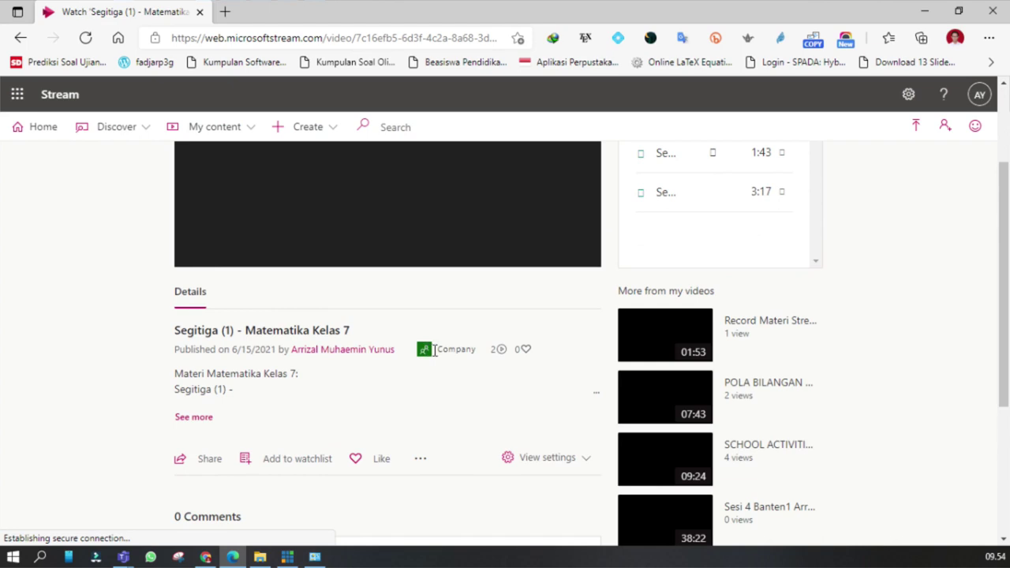
scroll(417, 343, "down", 1)
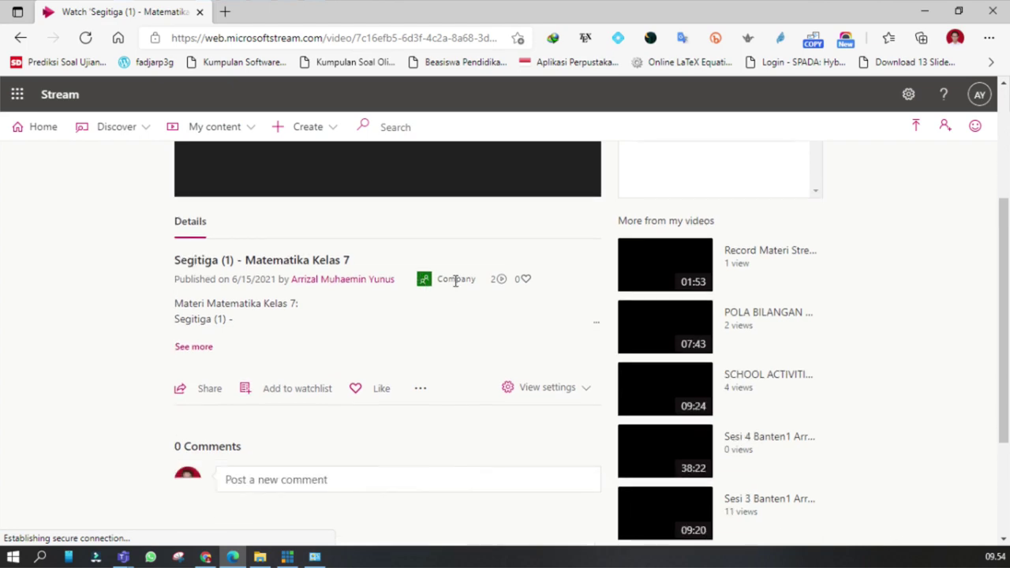
left_click(203, 352)
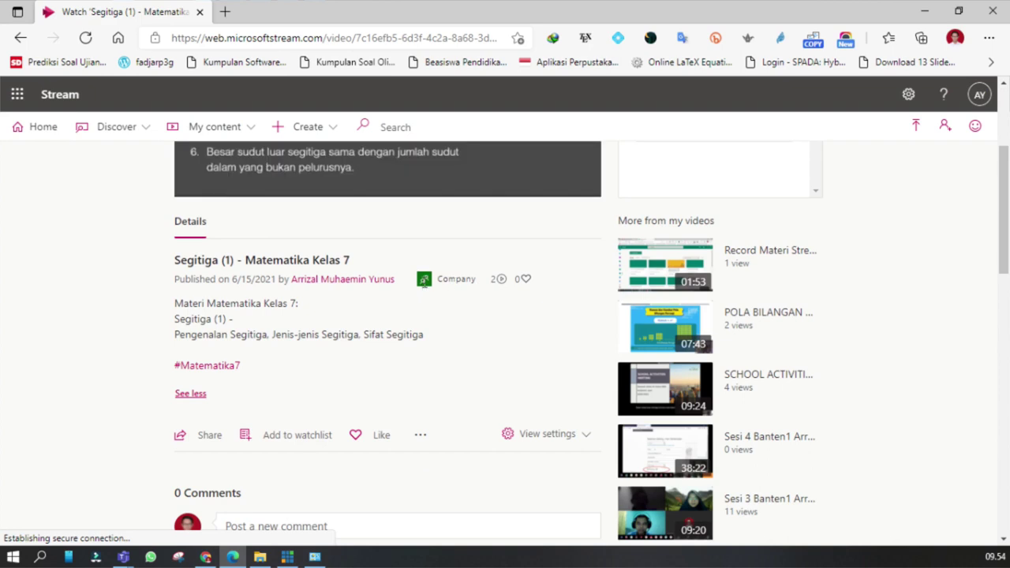
left_click(565, 442)
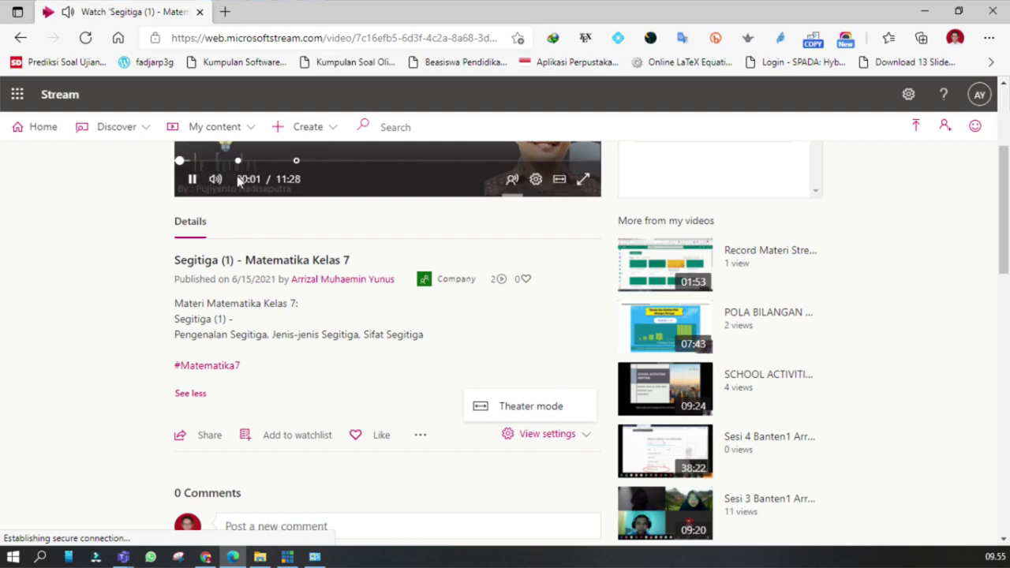
scroll(238, 180, "up", 1)
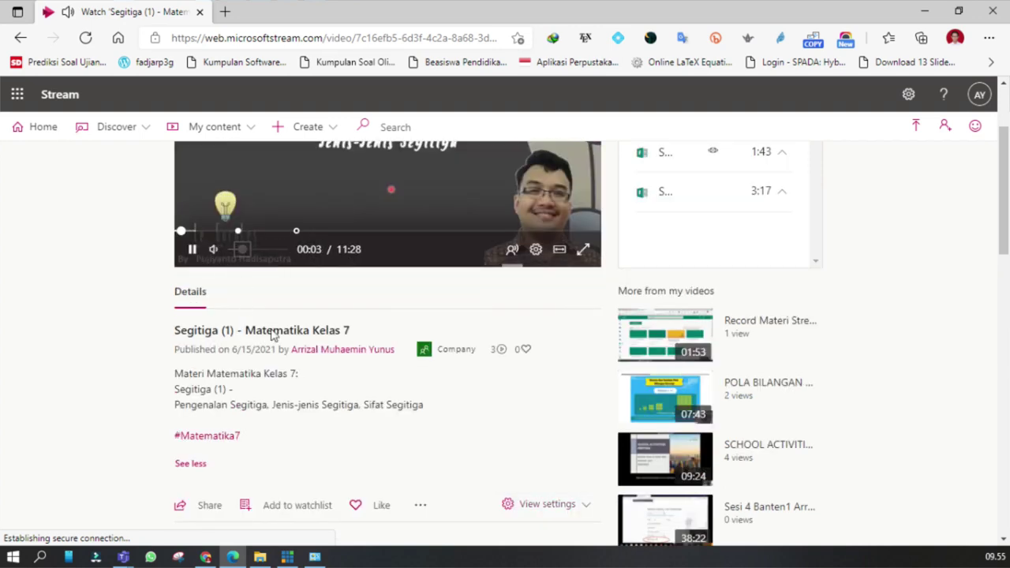
left_click(192, 249)
scroll(379, 357, "down", 1)
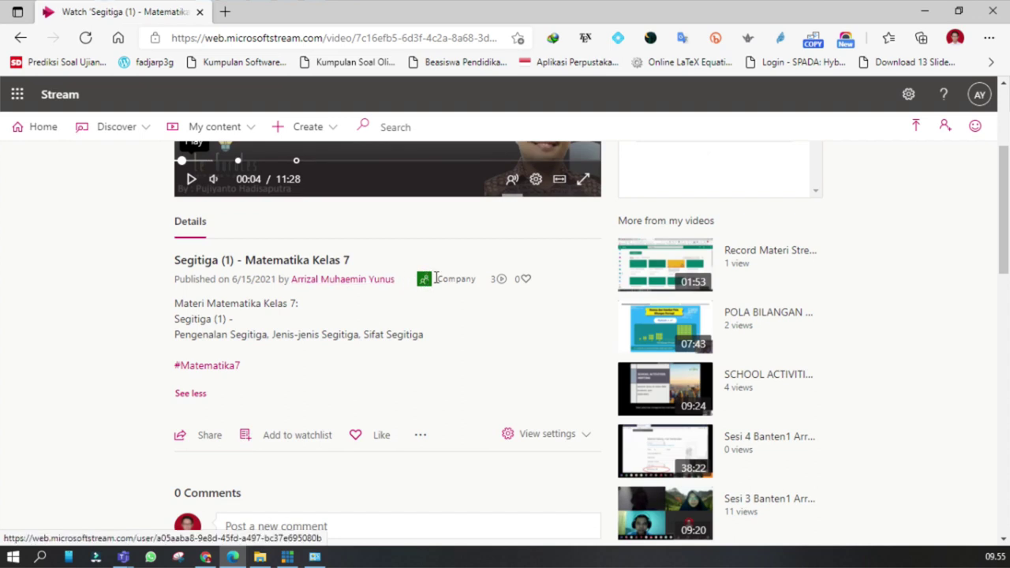
scroll(430, 299, "up", 2)
scroll(439, 417, "up", 1)
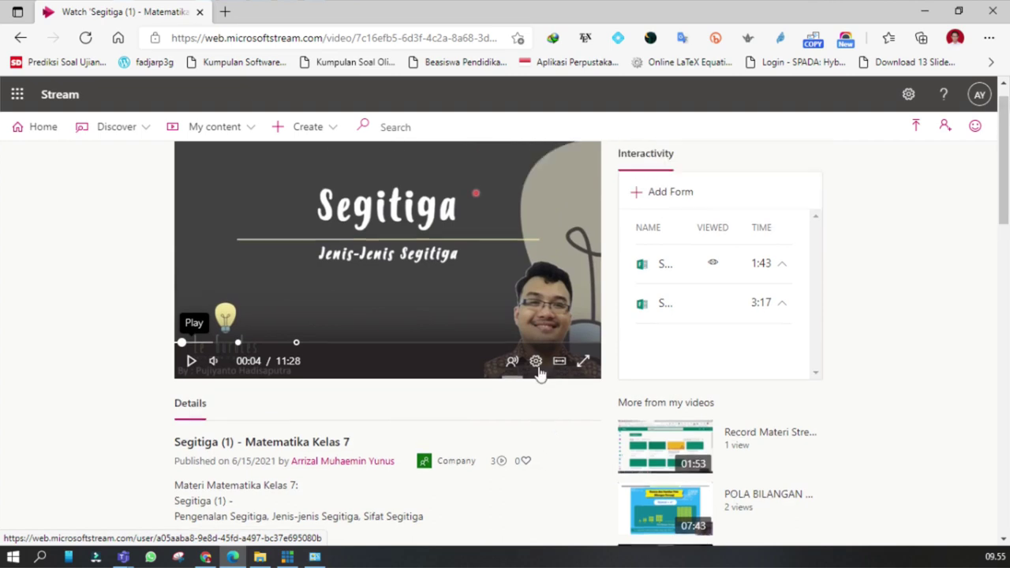
scroll(509, 349, "down", 3)
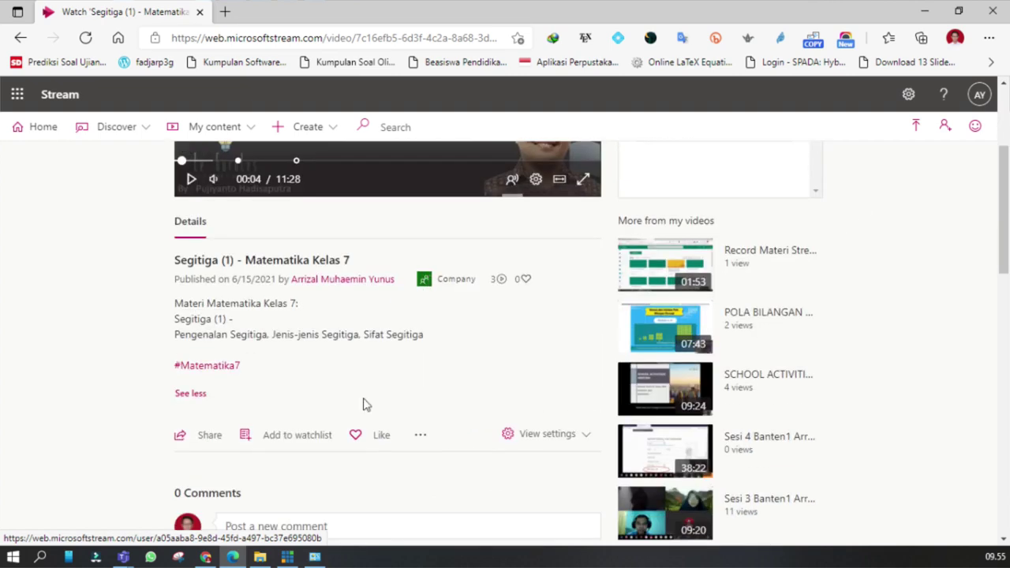
left_click(421, 436)
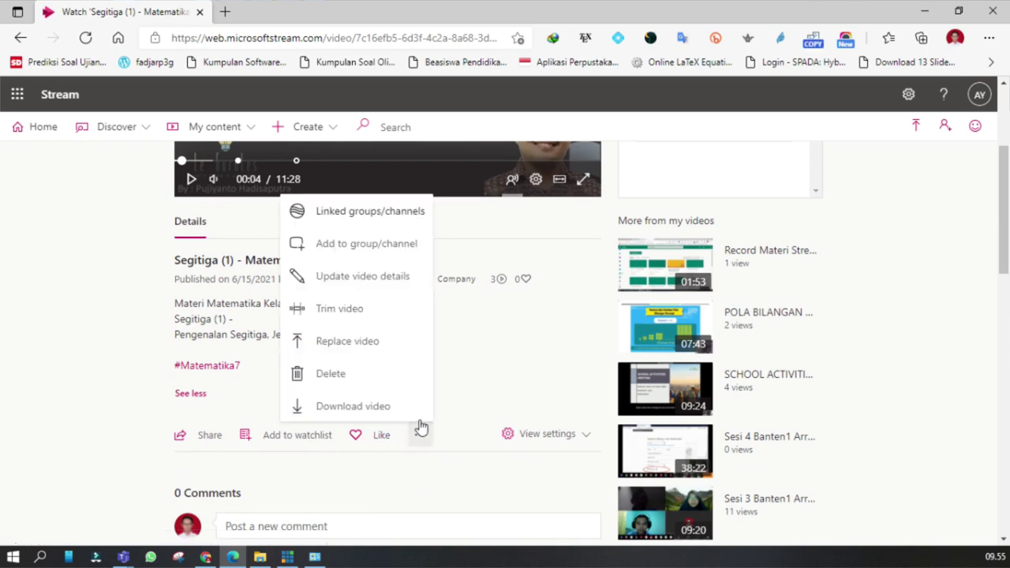
Open Update video details for Segitiga (1) and review the Share with options
left_click(378, 278)
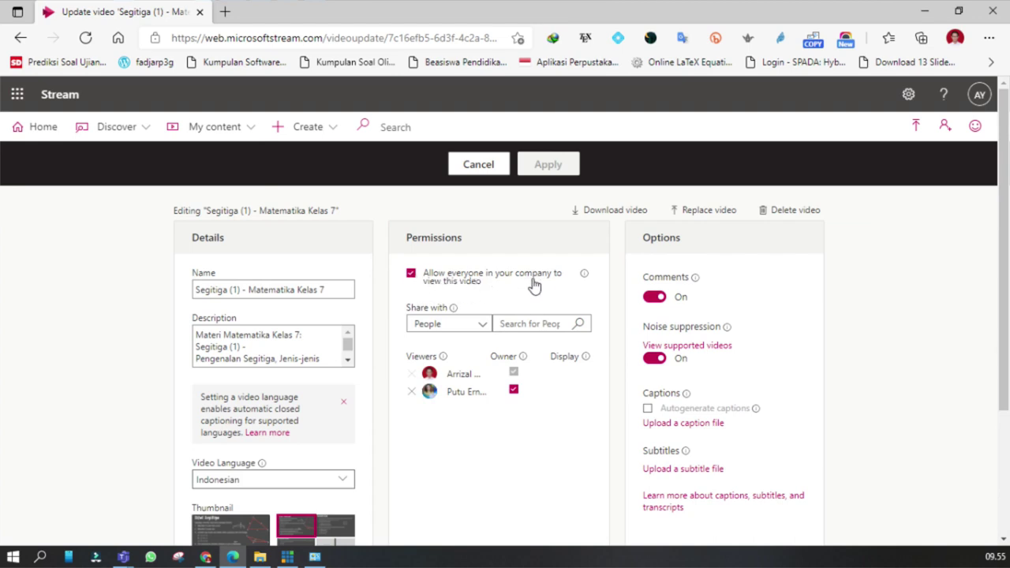
left_click(478, 327)
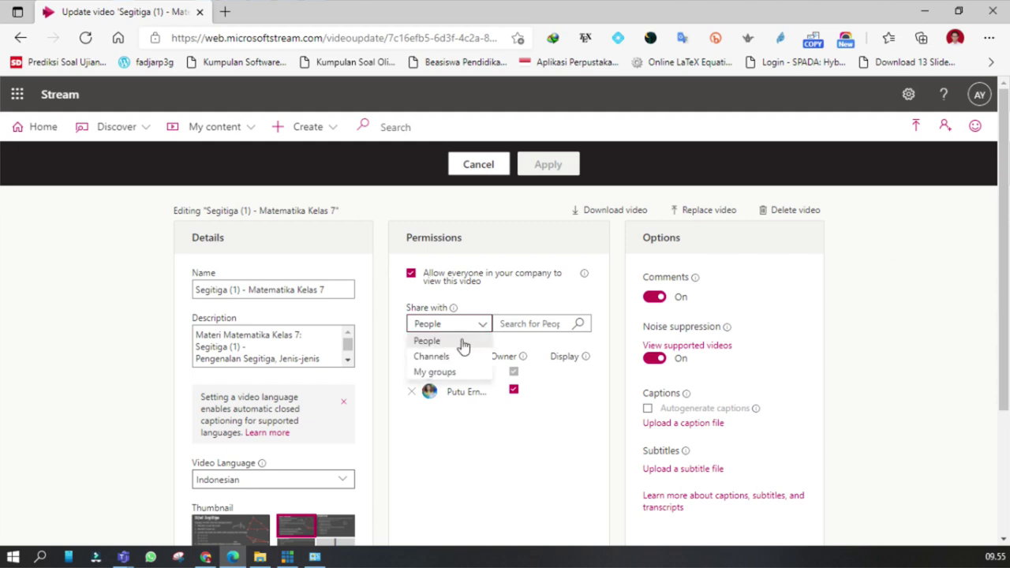
left_click(478, 327)
left_click(478, 327)
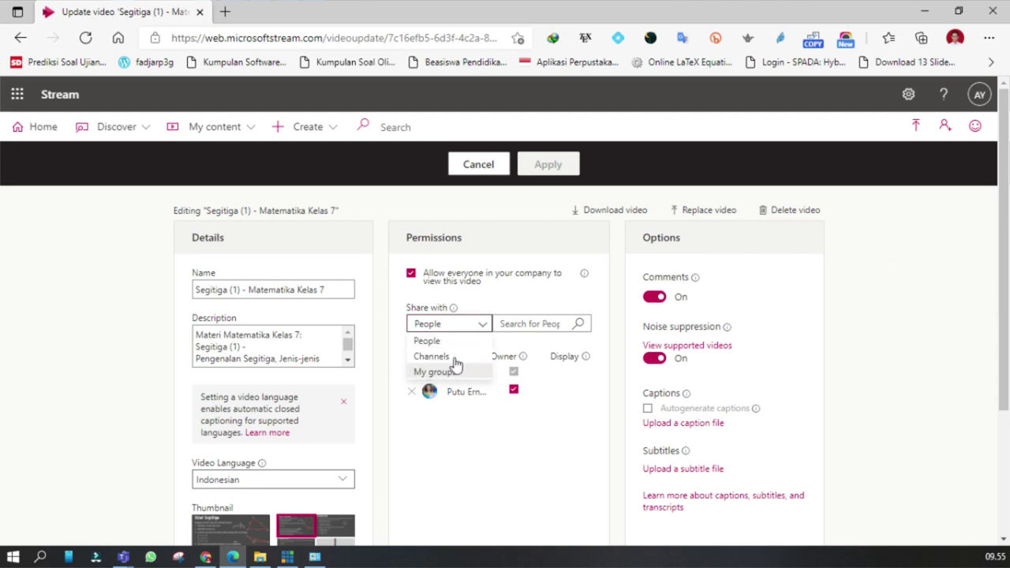
left_click(474, 290)
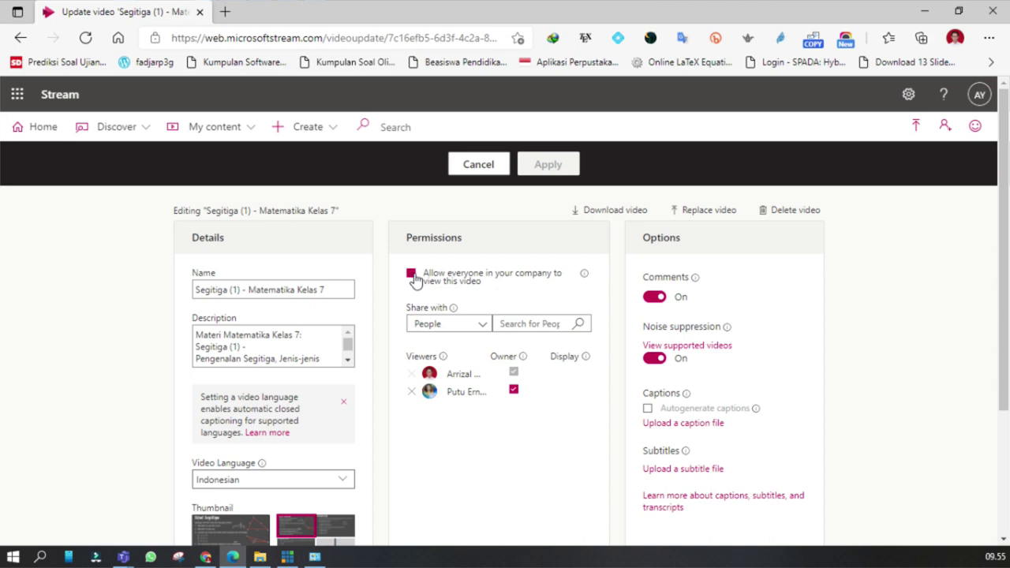
Try unchecking company-wide viewing, then choose No to keep everyone in the company allowed
left_click(414, 280)
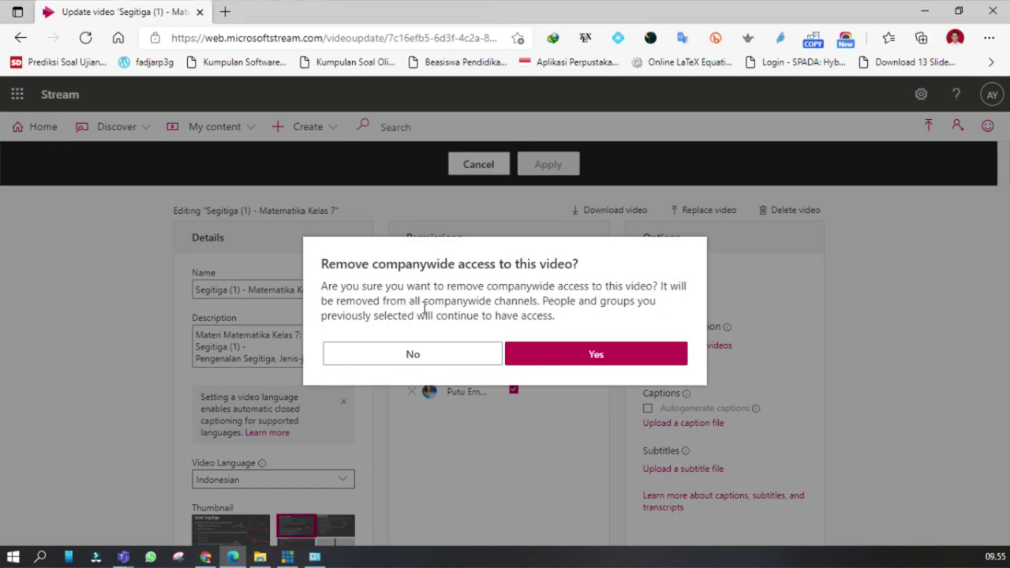
left_click(490, 355)
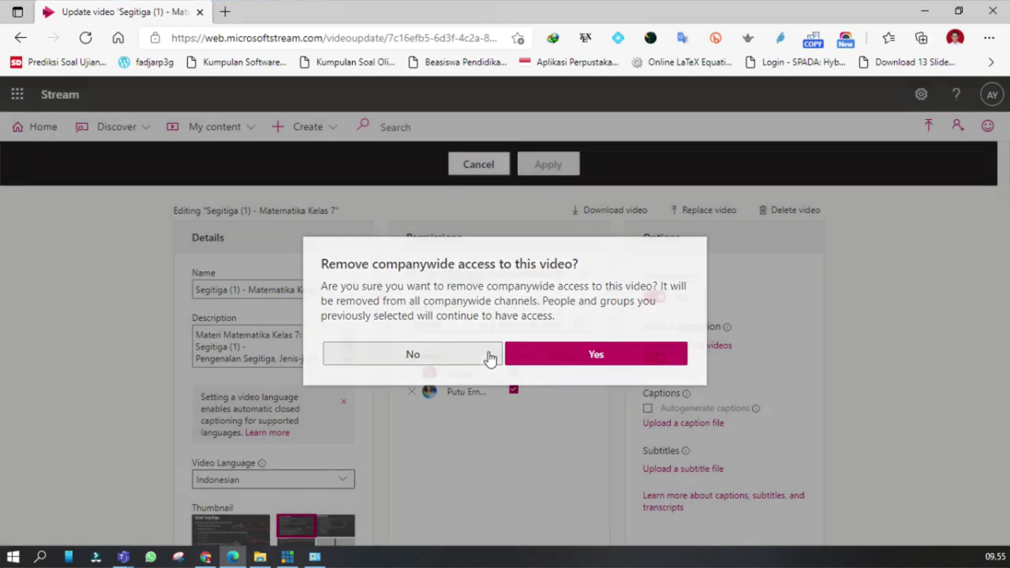
scroll(456, 458, "down", 2)
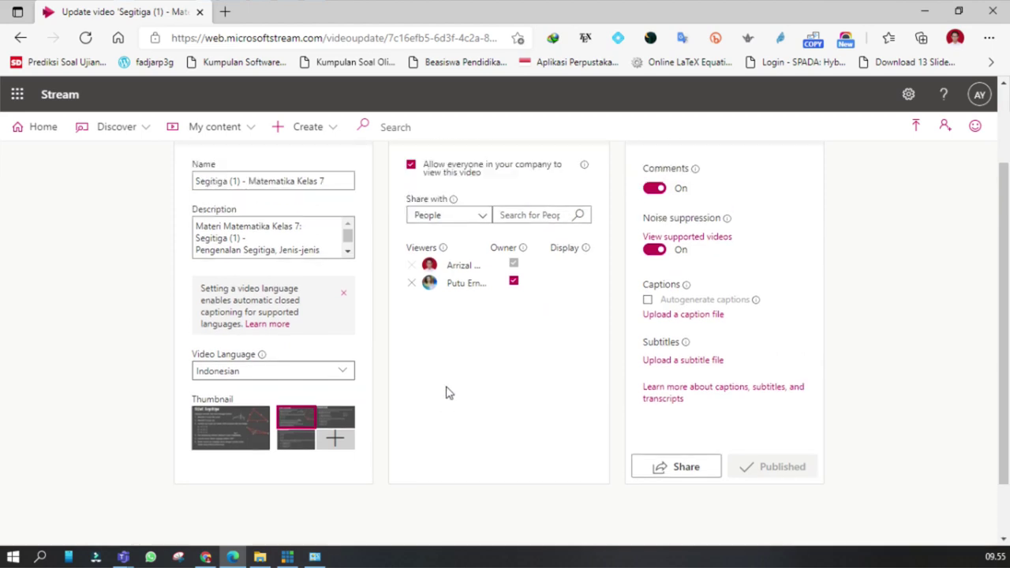
scroll(450, 393, "up", 2)
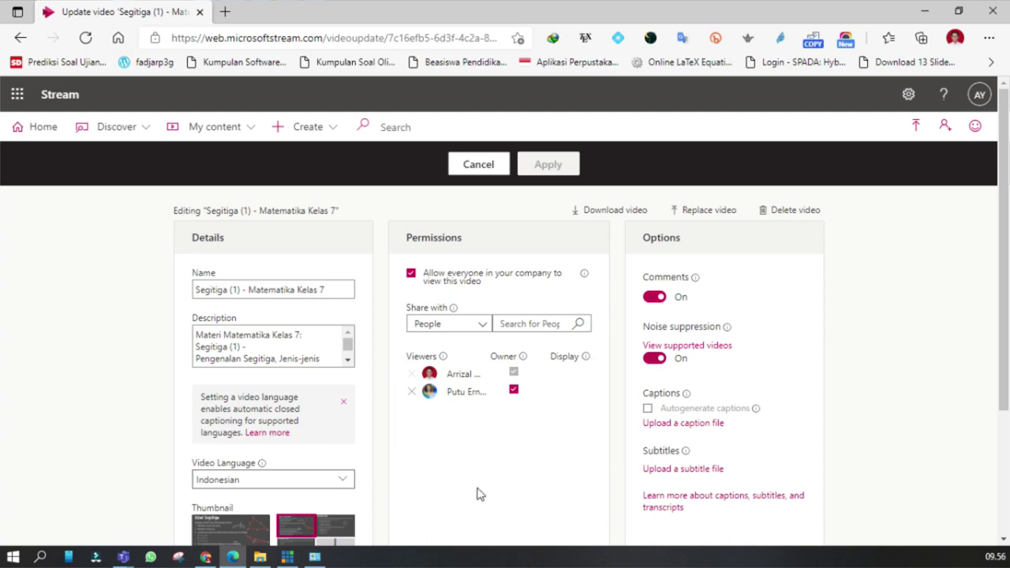
Pick a different thumbnail and apply the Segitiga (1) settings with company-wide viewing kept
scroll(497, 490, "down", 2)
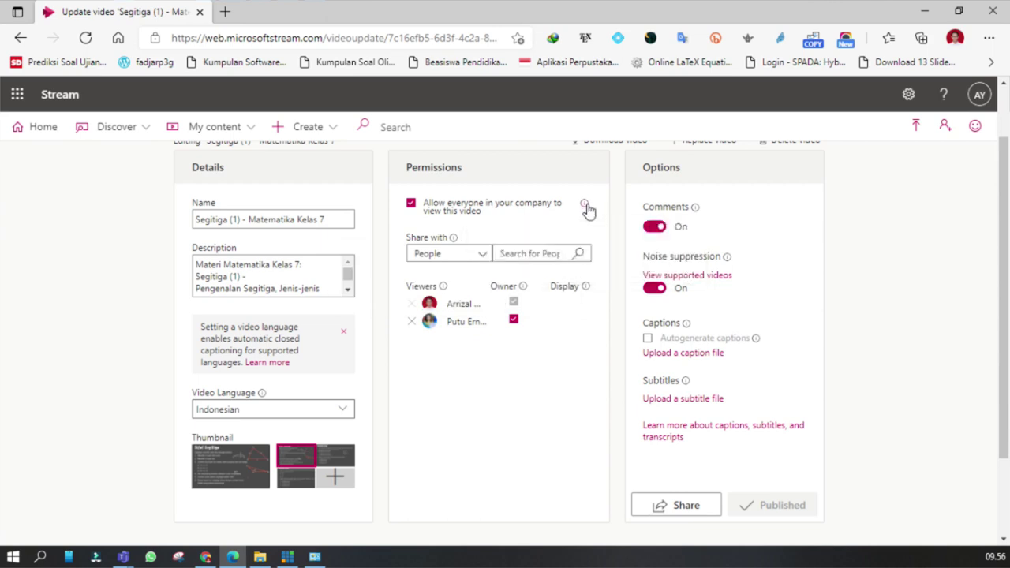
left_click(294, 480)
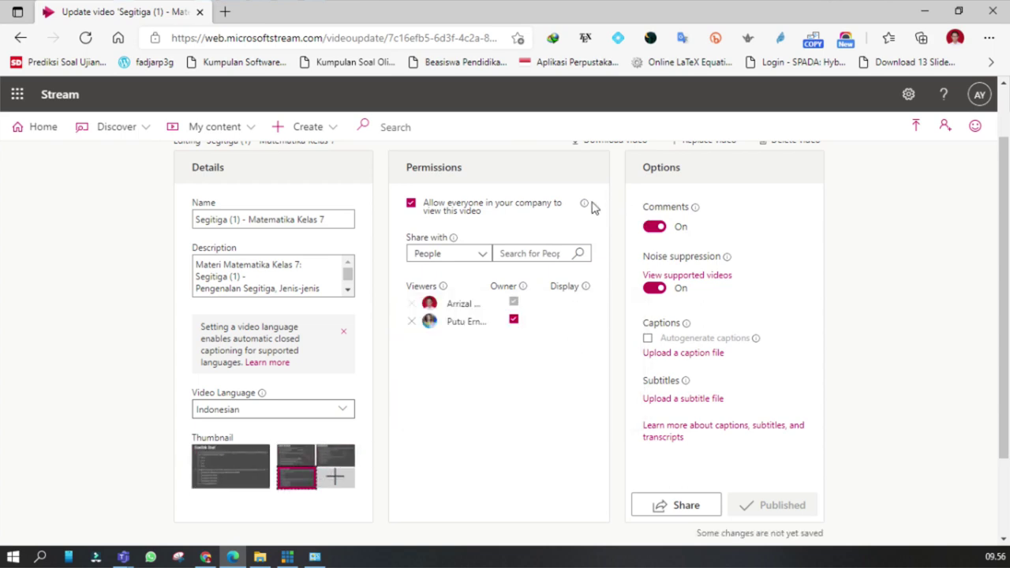
mouse_move(584, 203)
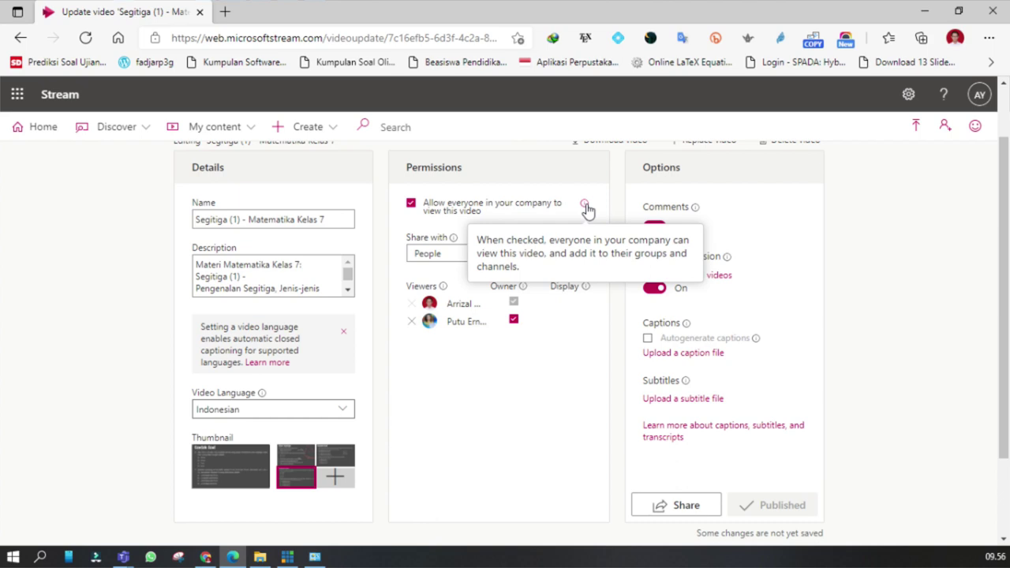
scroll(487, 416, "up", 1)
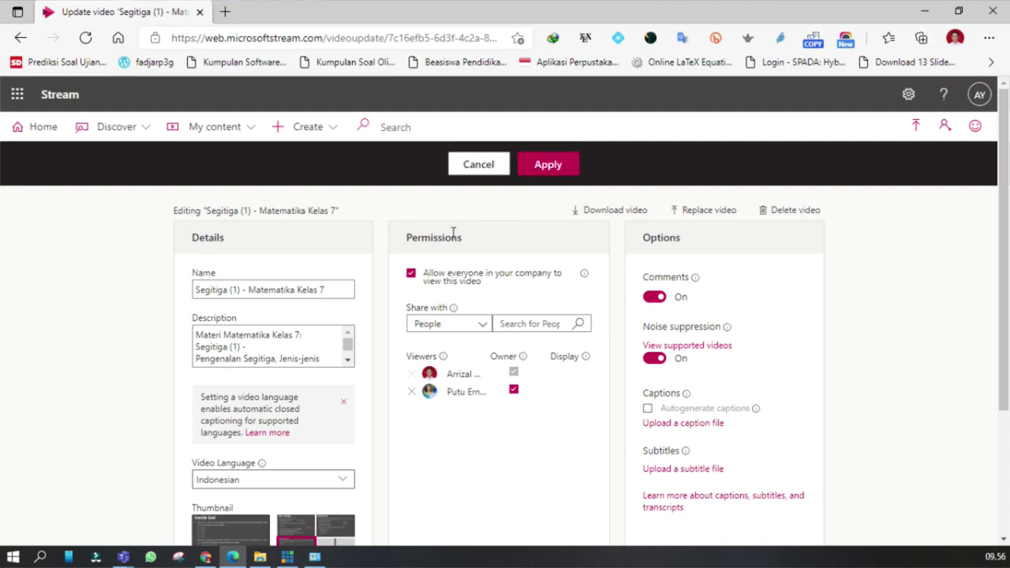
left_click(548, 167)
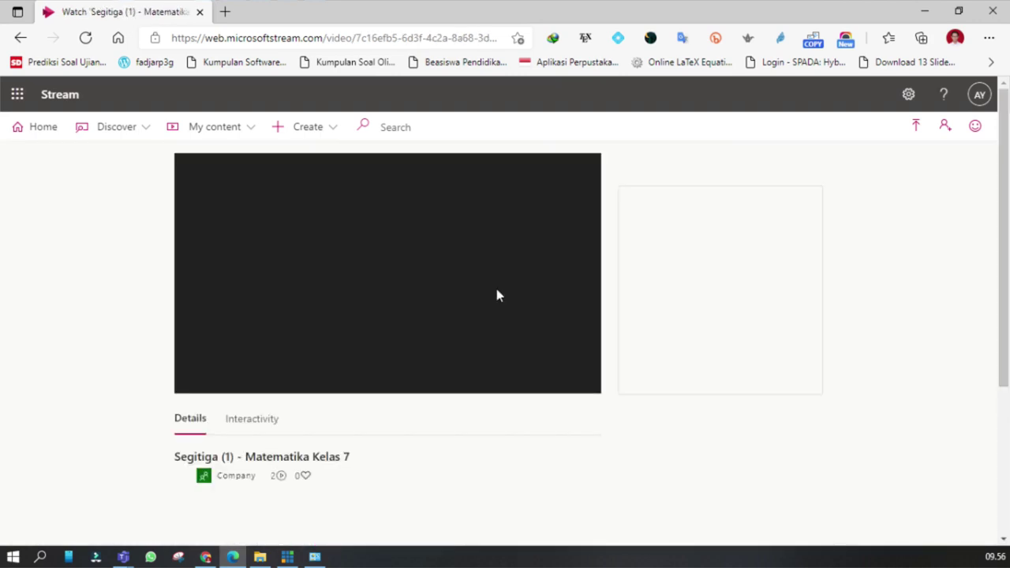
scroll(410, 378, "down", 2)
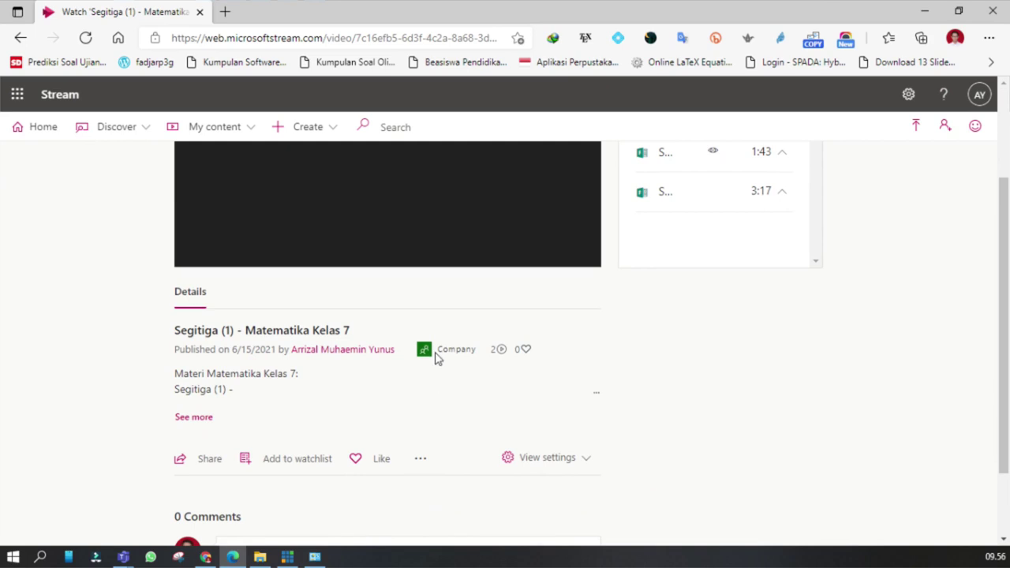
scroll(432, 355, "up", 2)
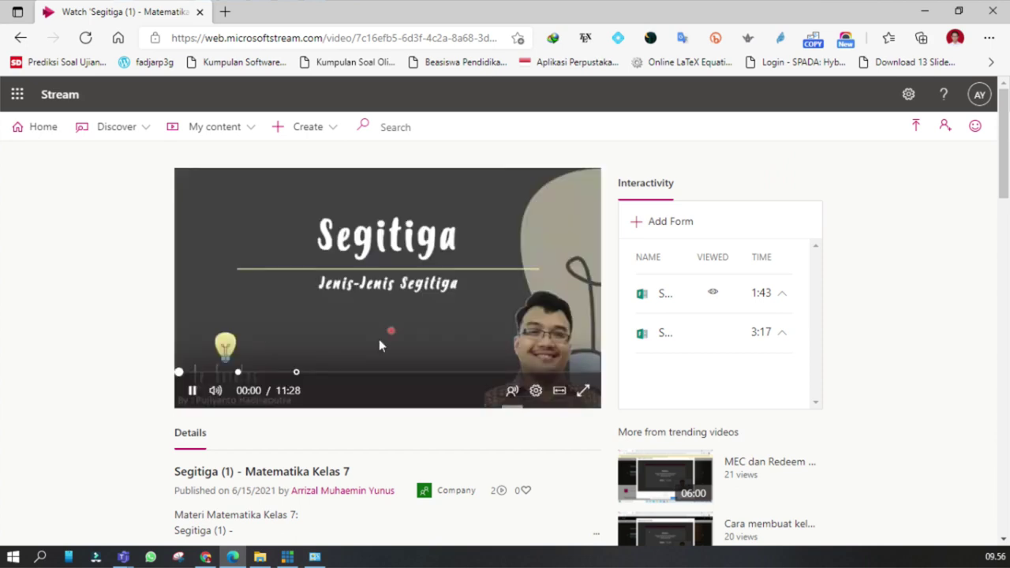
scroll(688, 234, "down", 2)
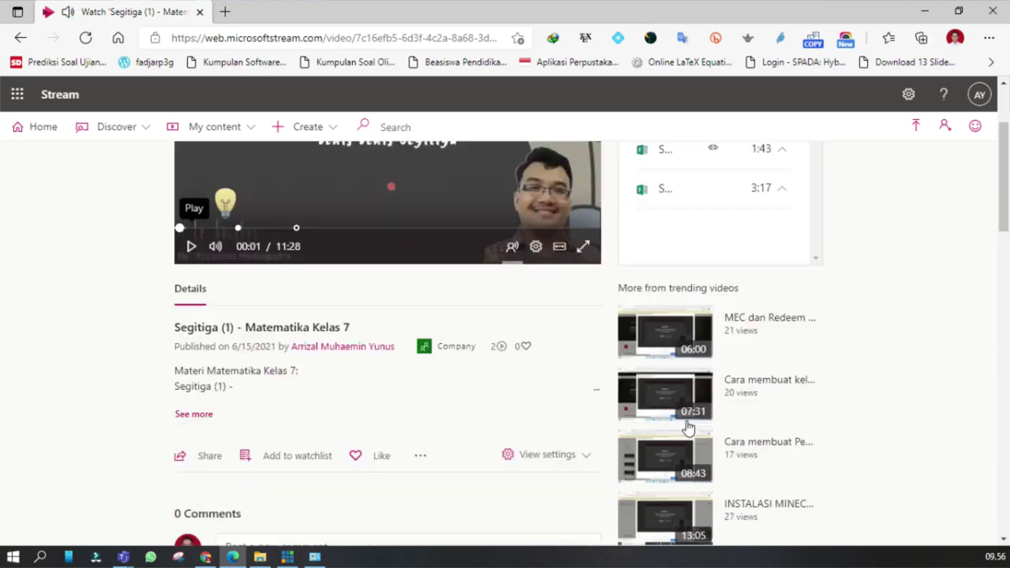
scroll(698, 355, "down", 2)
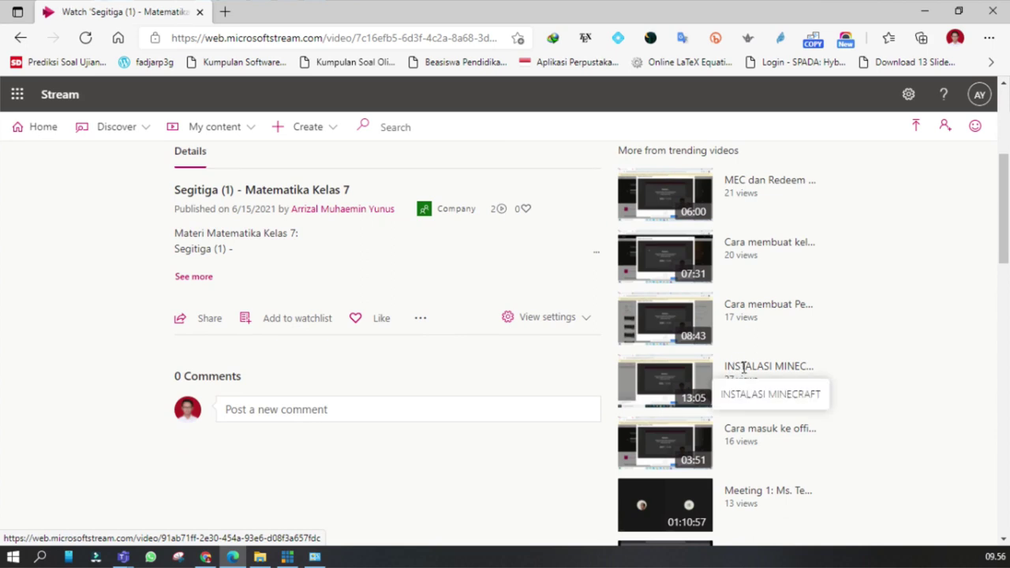
Open the INSTALASI MINECRAFT trending video and scroll through its details
left_click(743, 368)
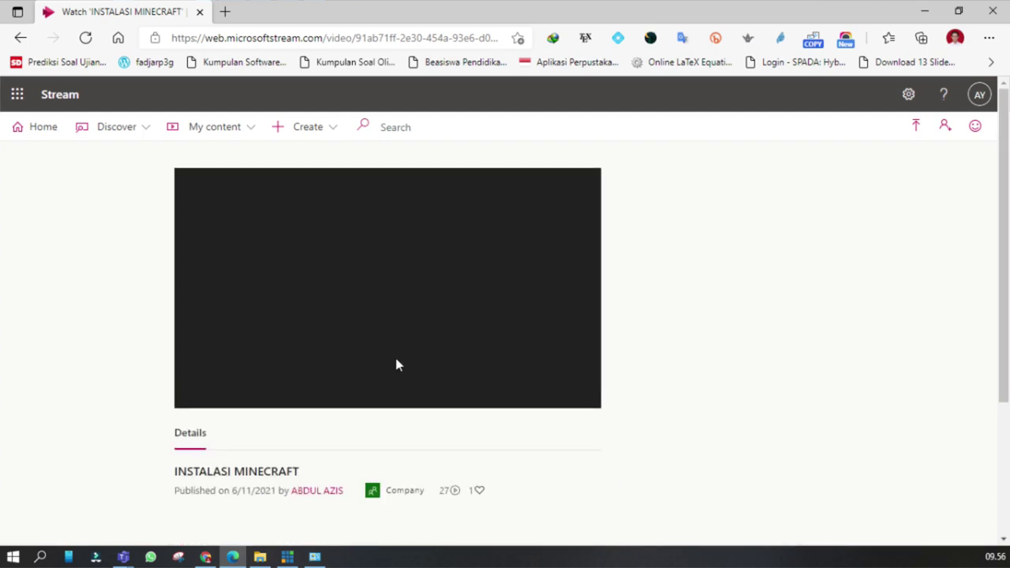
scroll(369, 490, "down", 2)
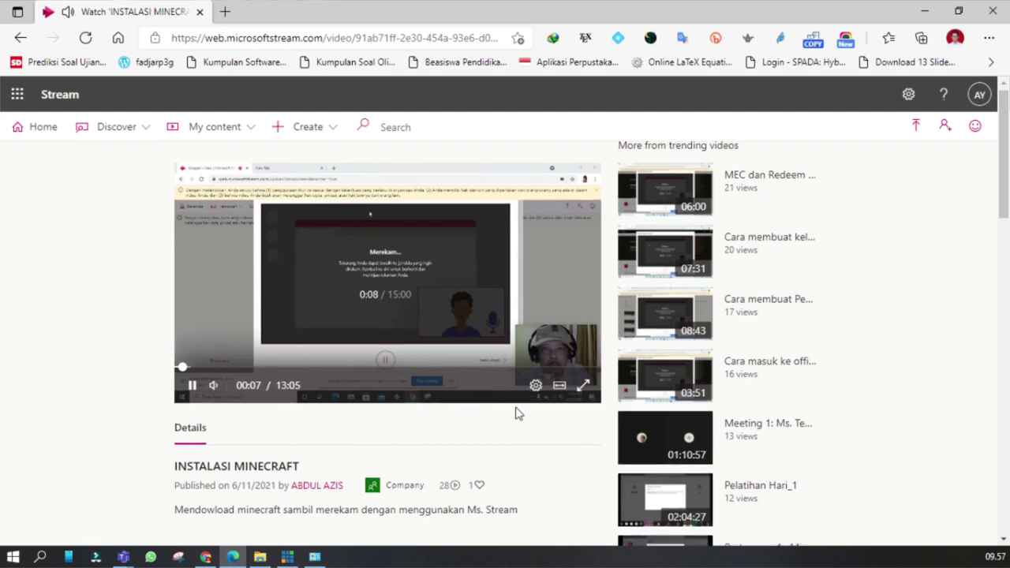
scroll(516, 413, "down", 2)
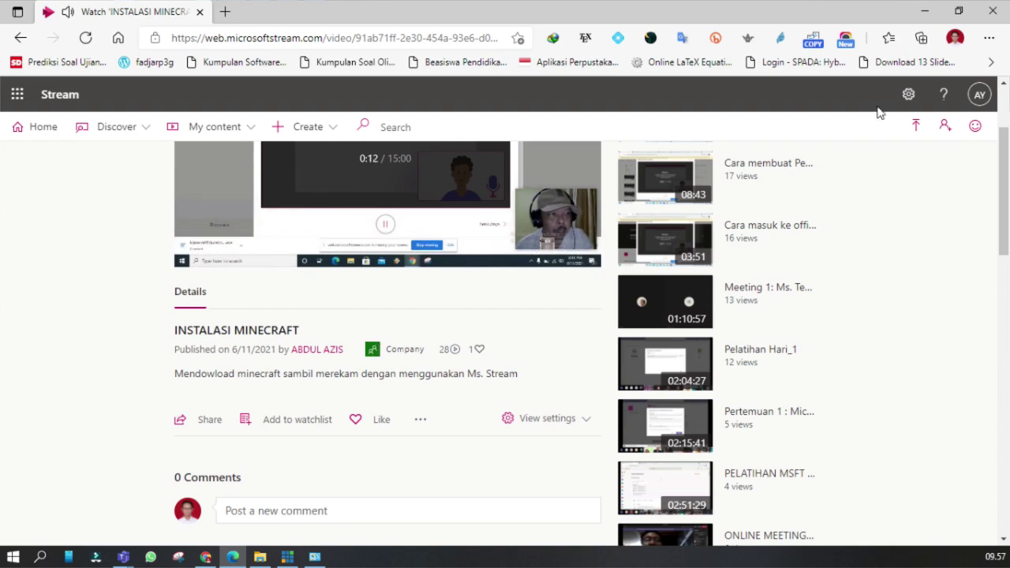
Check the signed-in account, then switch to the incognito window showing the Segitiga video wasn't found
left_click(978, 96)
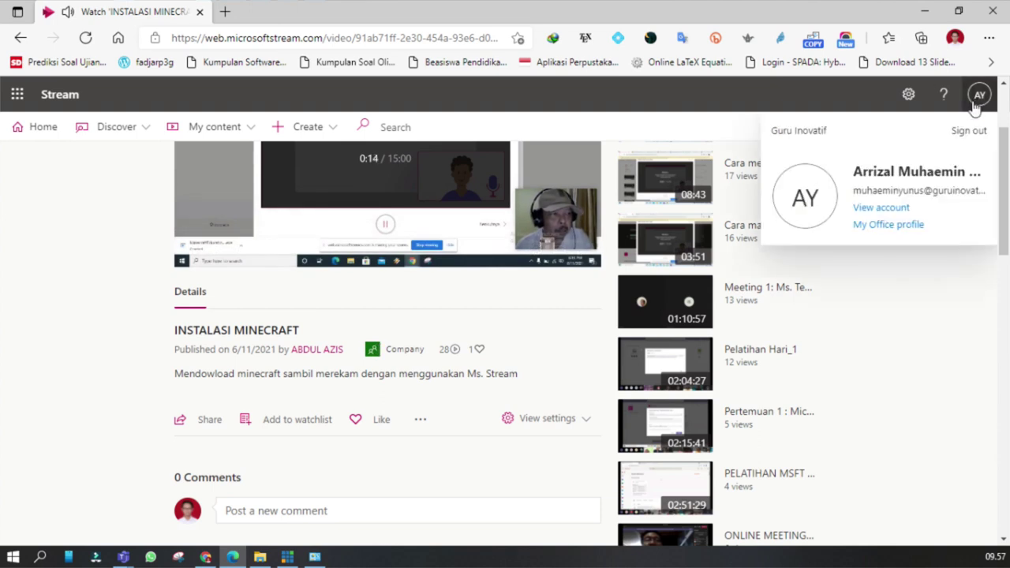
left_click(908, 289)
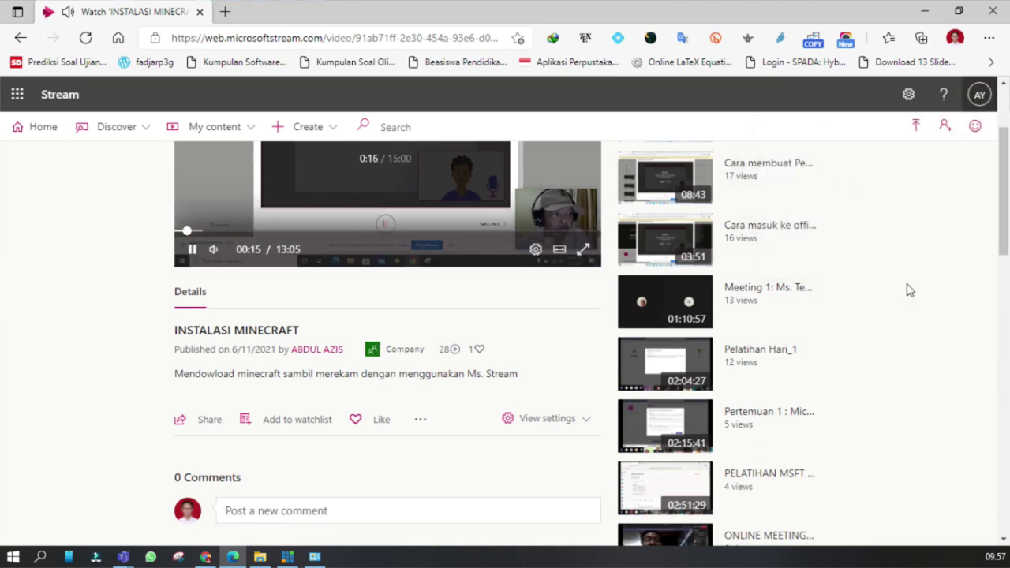
scroll(907, 289, "up", 2)
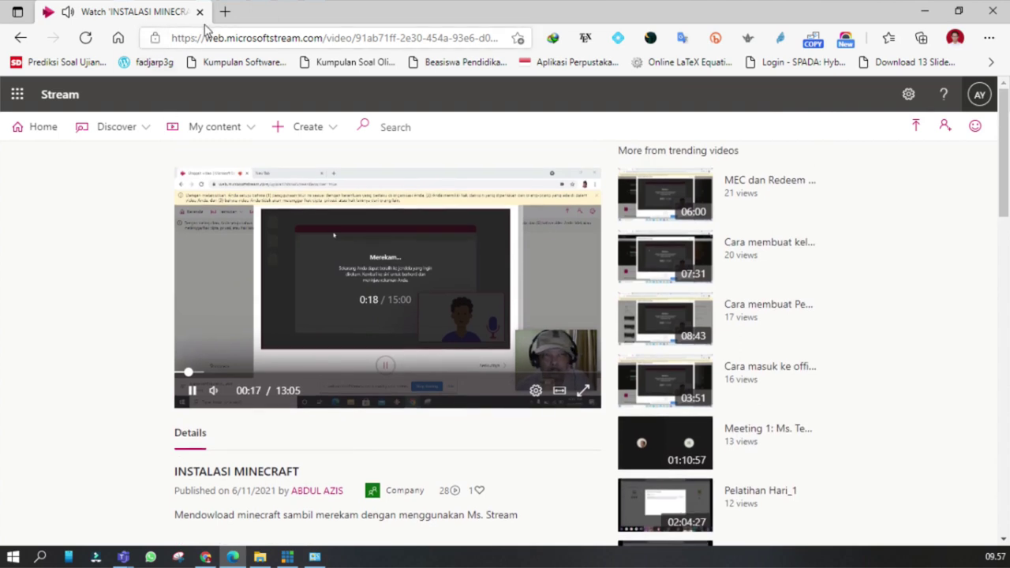
left_click(205, 557)
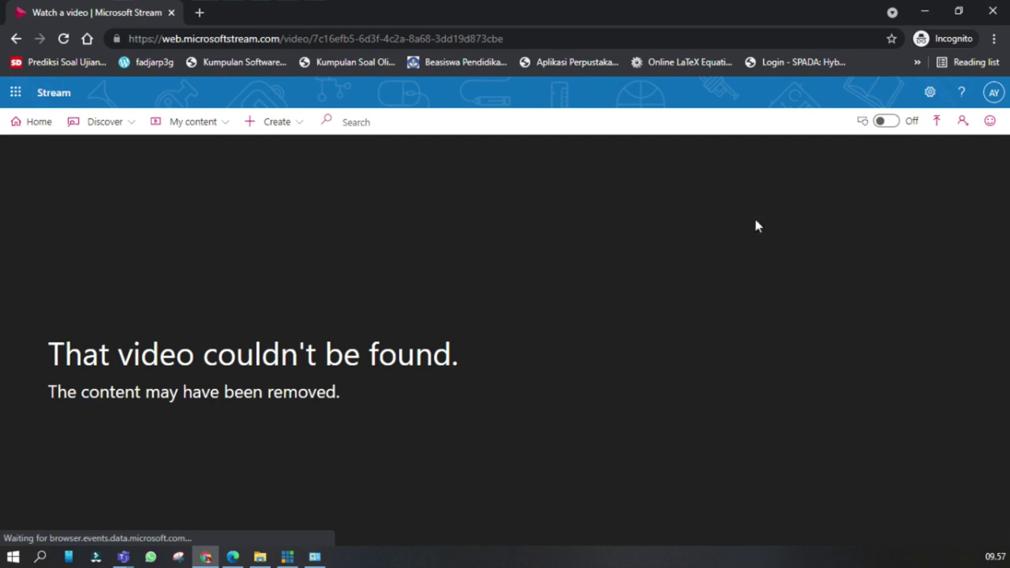
Sign out of the AY account in the incognito window, then reopen and dismiss the account flyout
left_click(995, 92)
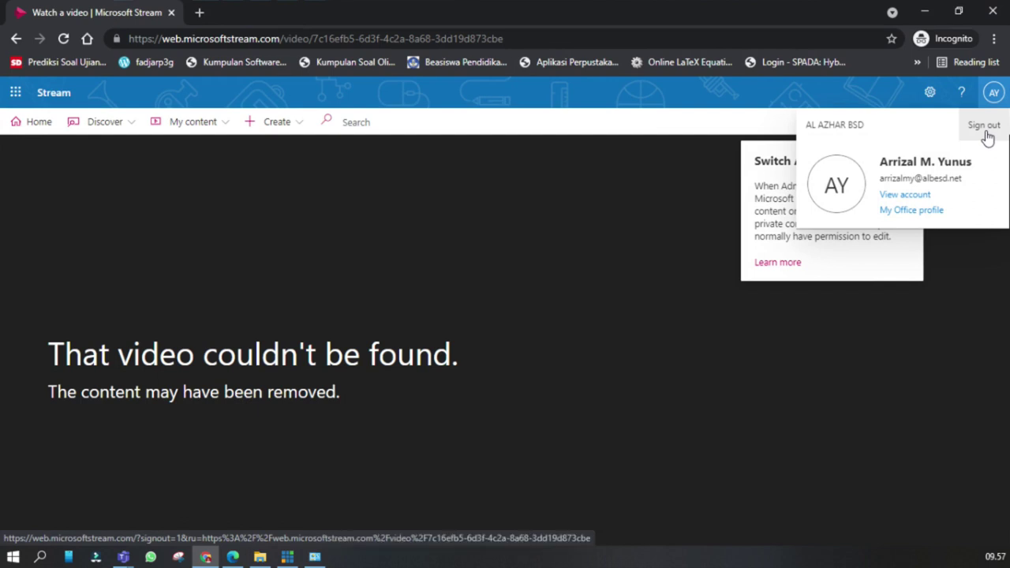
left_click(986, 131)
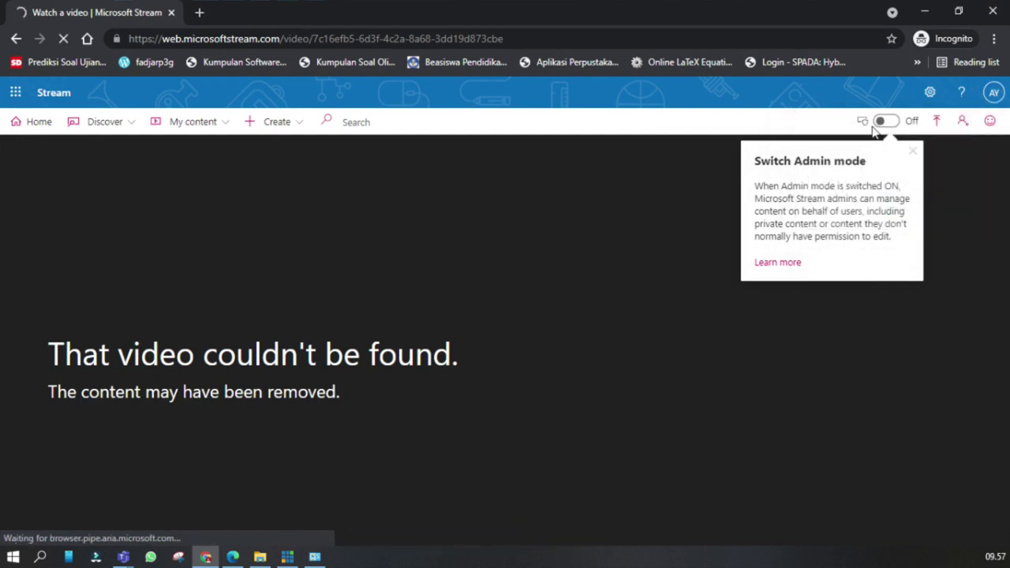
left_click(995, 95)
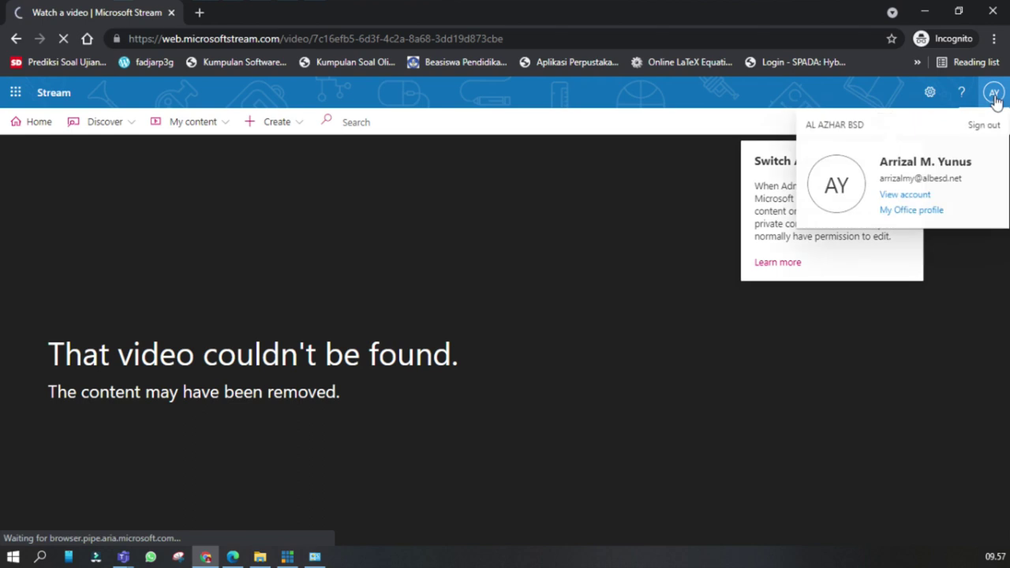
left_click(985, 125)
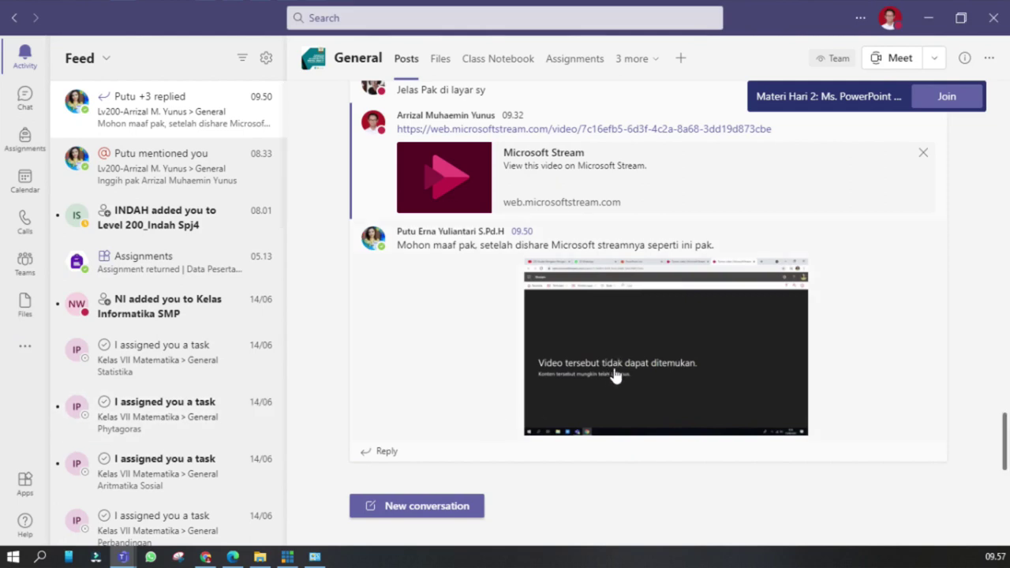
mouse_move(744, 352)
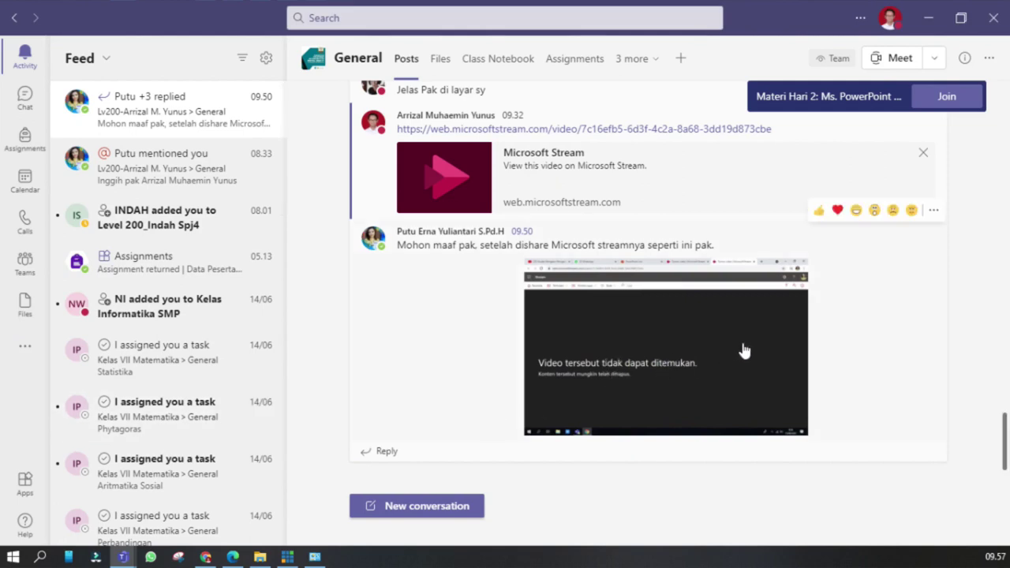
Close the incognito and Stream browser windows and bring back the meeting's participants list
left_click(930, 17)
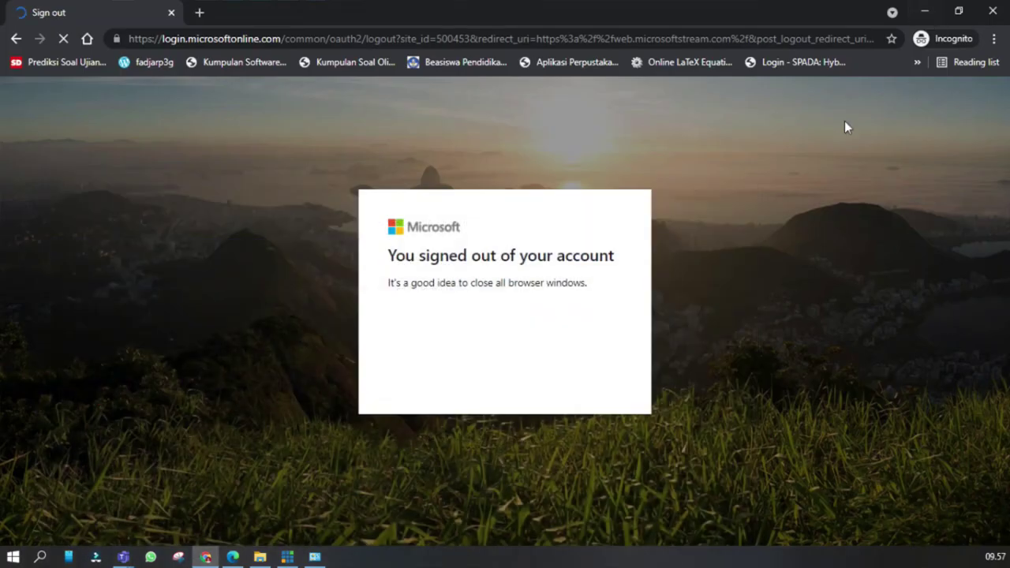
left_click(994, 13)
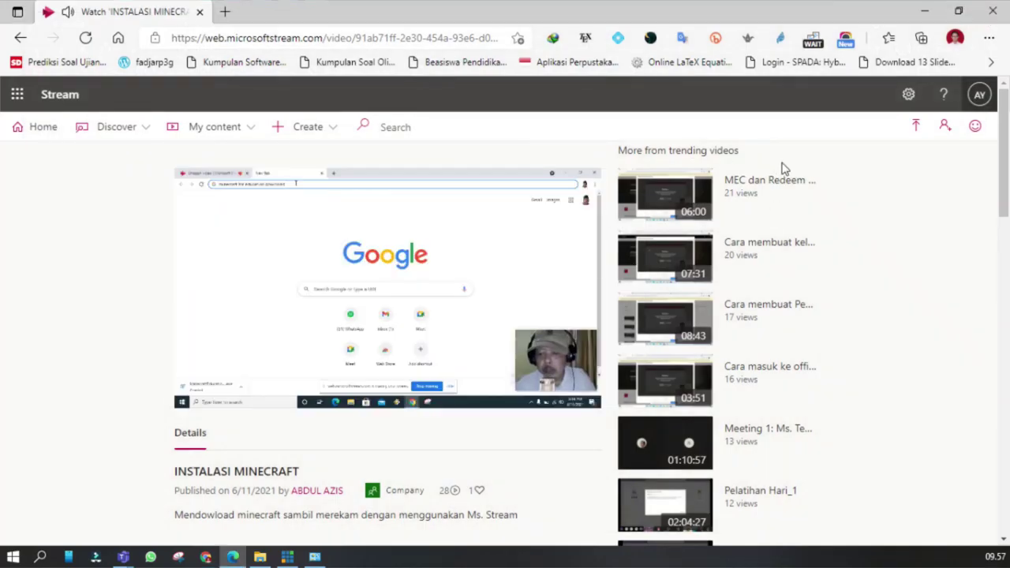
left_click(200, 11)
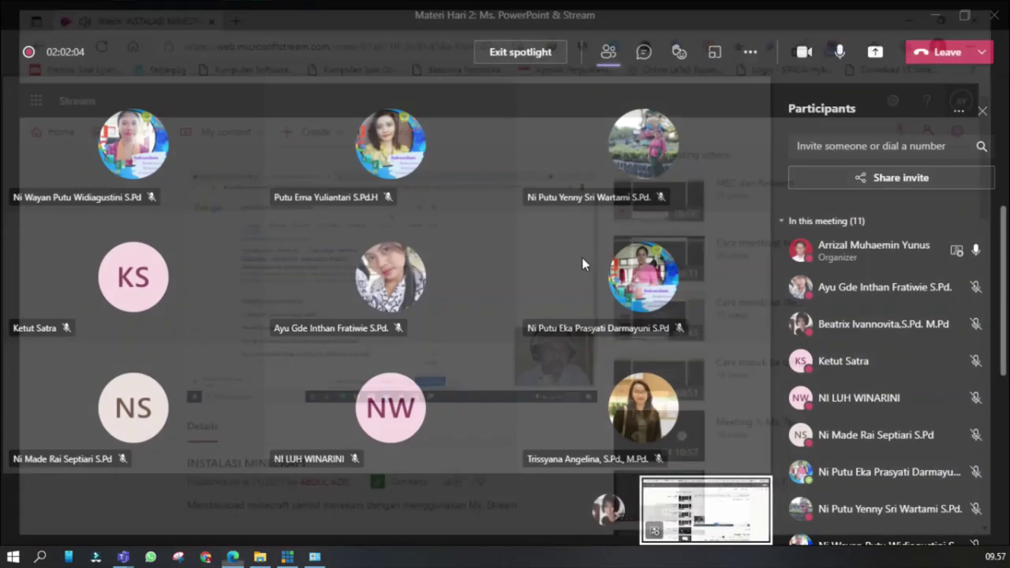
left_click(641, 54)
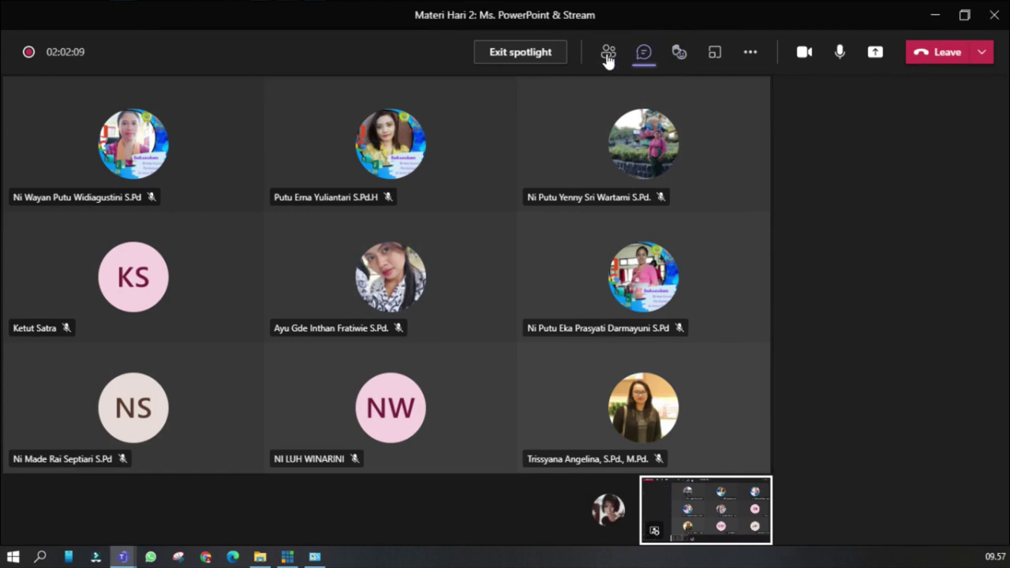
left_click(609, 53)
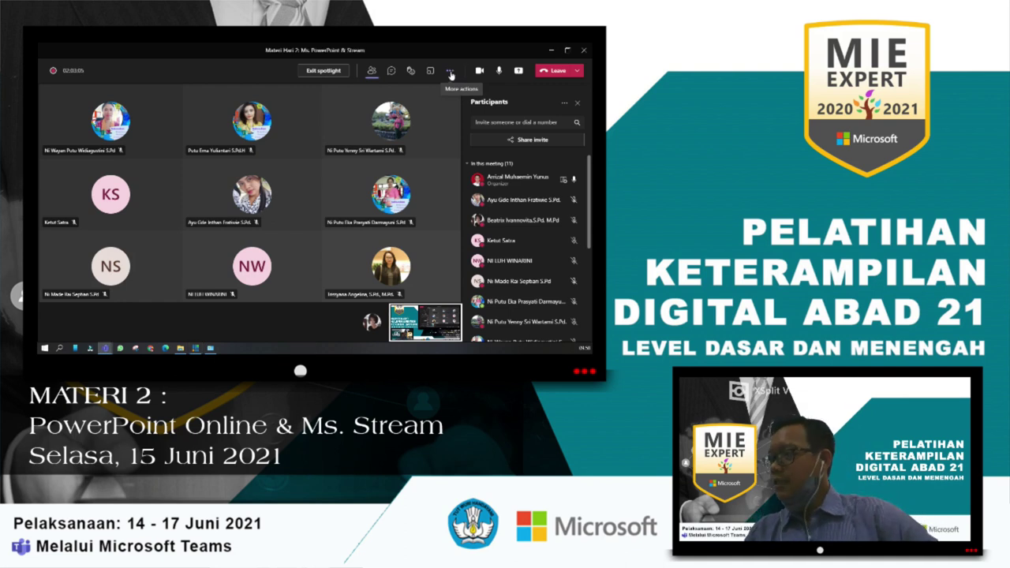
Stop the meeting recording and exit the spotlight, confirming each
left_click(450, 71)
left_click(468, 255)
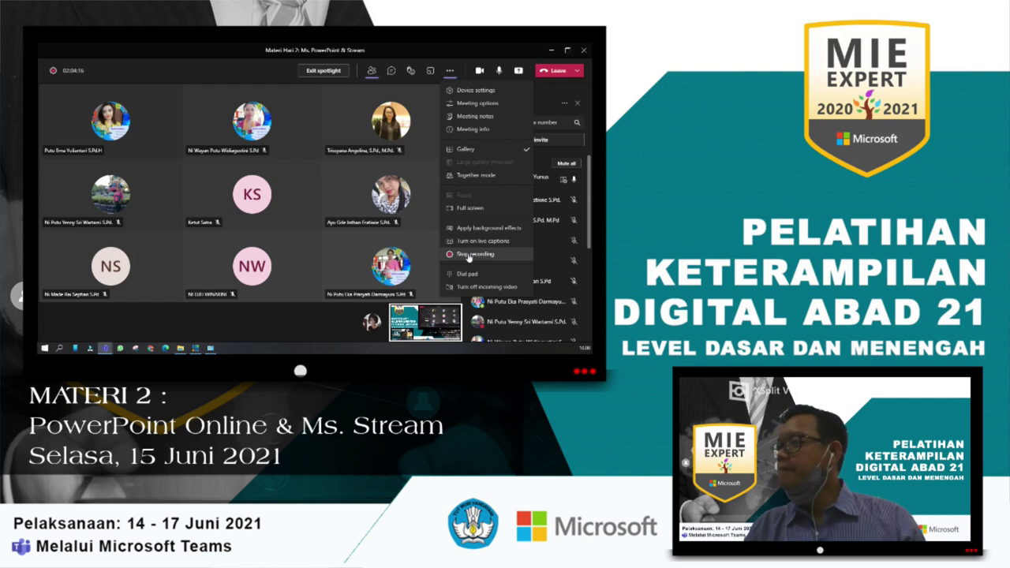
left_click(470, 256)
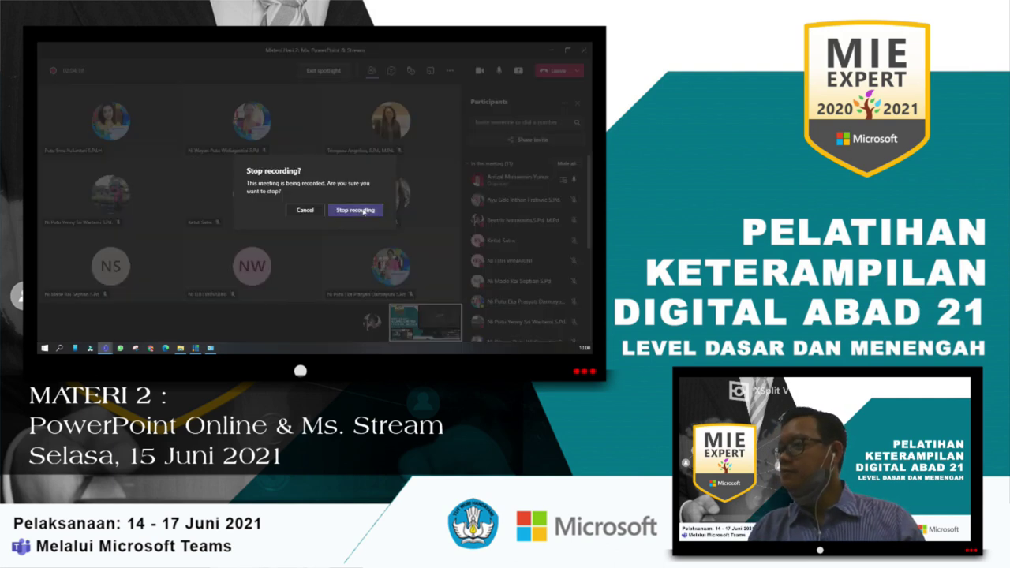
left_click(363, 212)
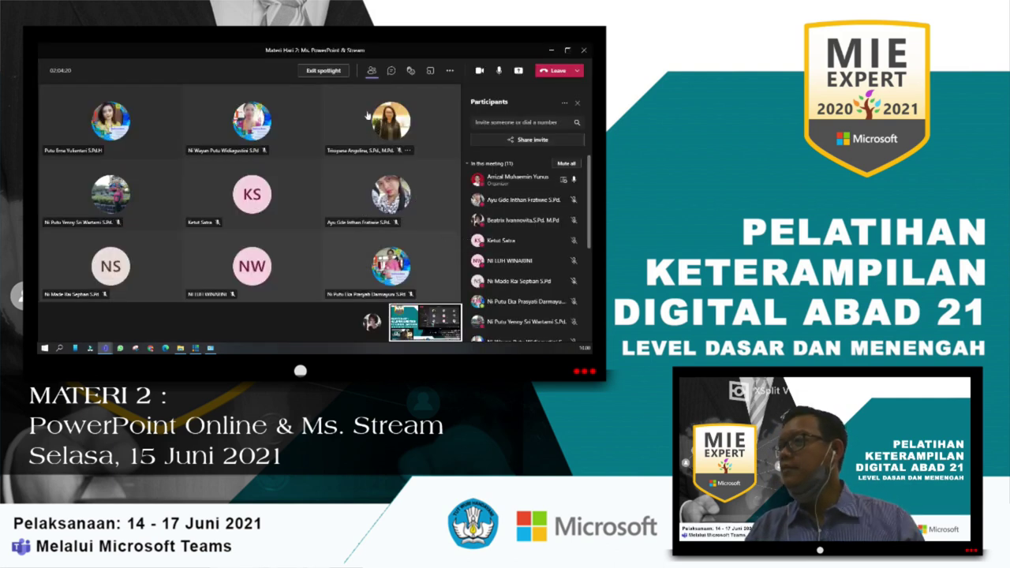
left_click(324, 71)
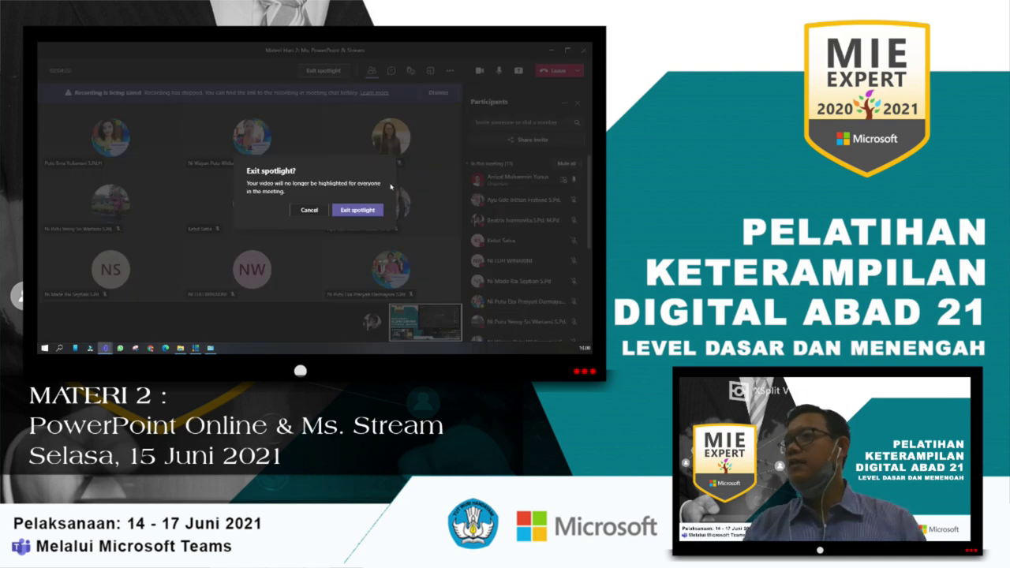
left_click(368, 212)
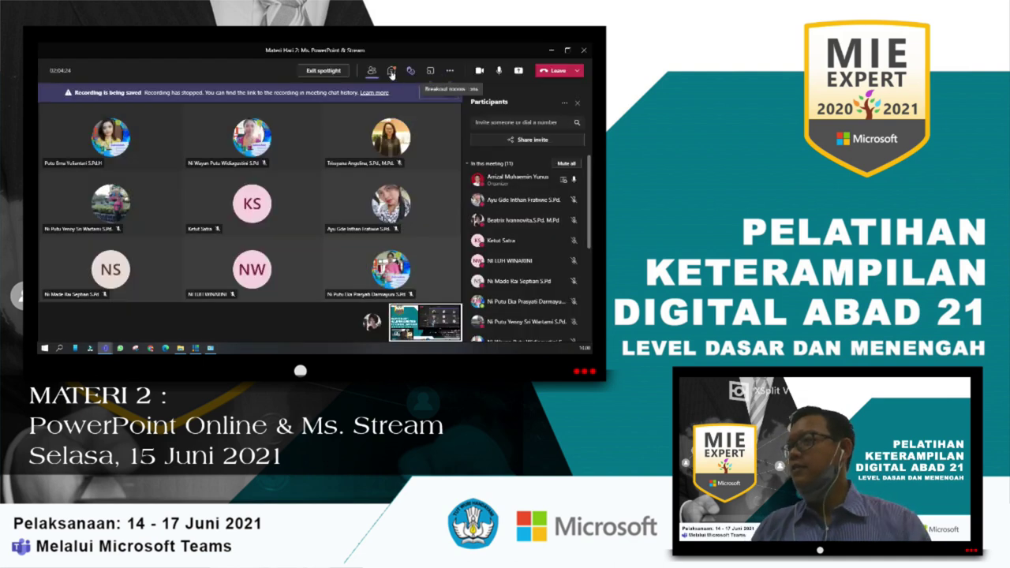